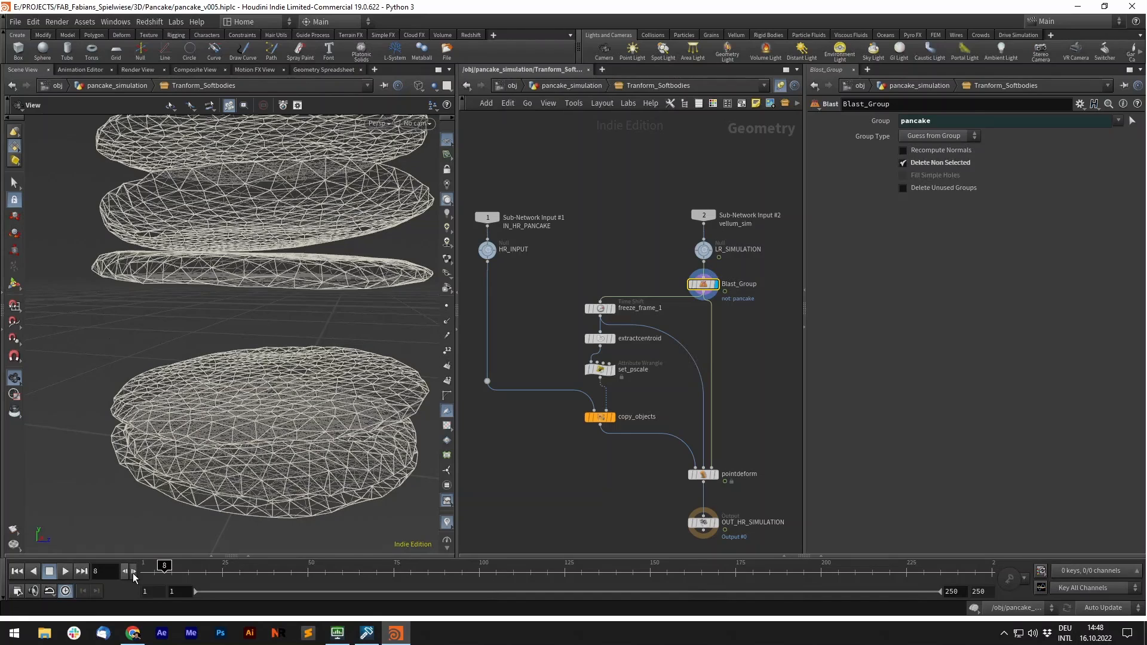
- Display the pointdeform node's output and advance the timeline frame by frame to examine the falling high-resolution pancakes
click(716, 475)
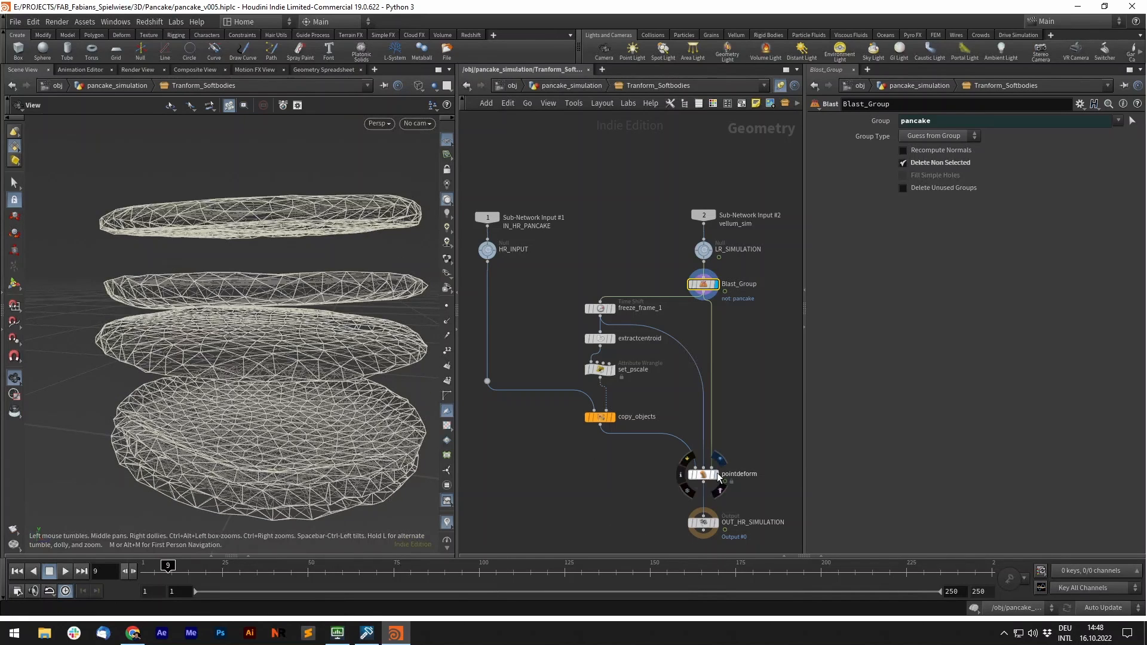
click(704, 475)
click(134, 572)
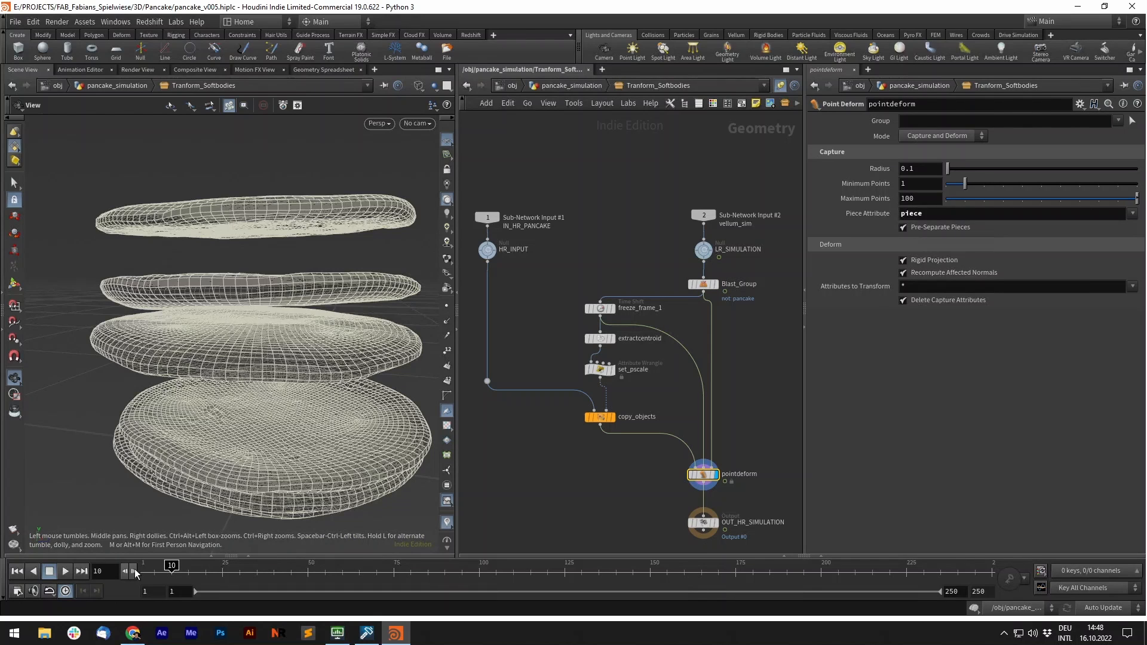
click(134, 572)
click(135, 572)
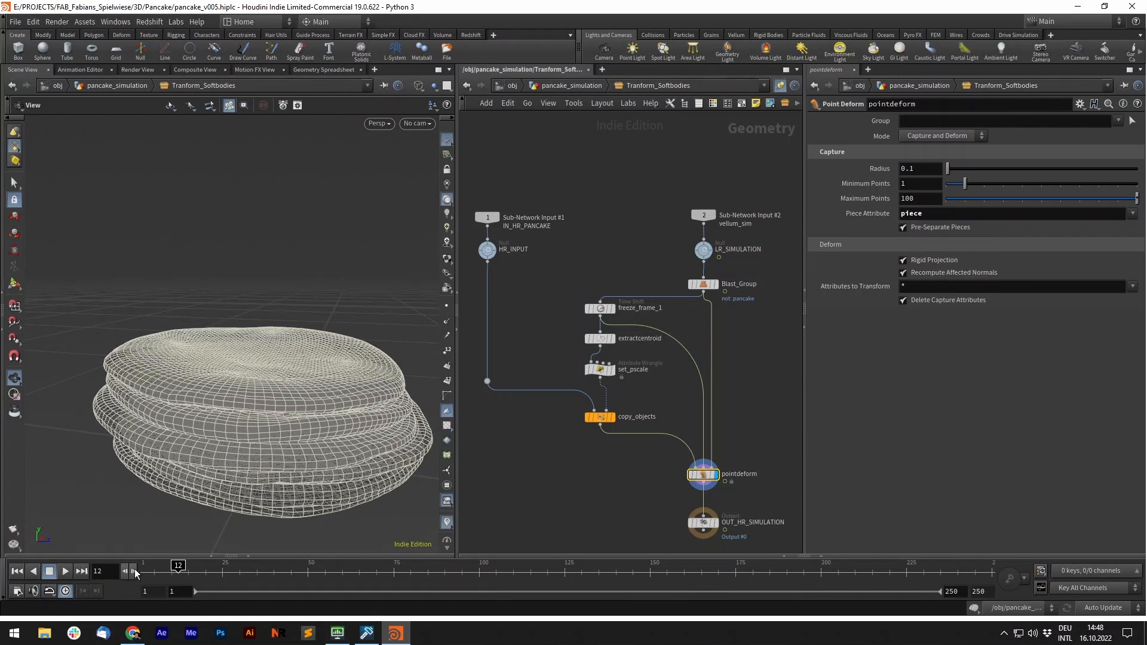
click(134, 572)
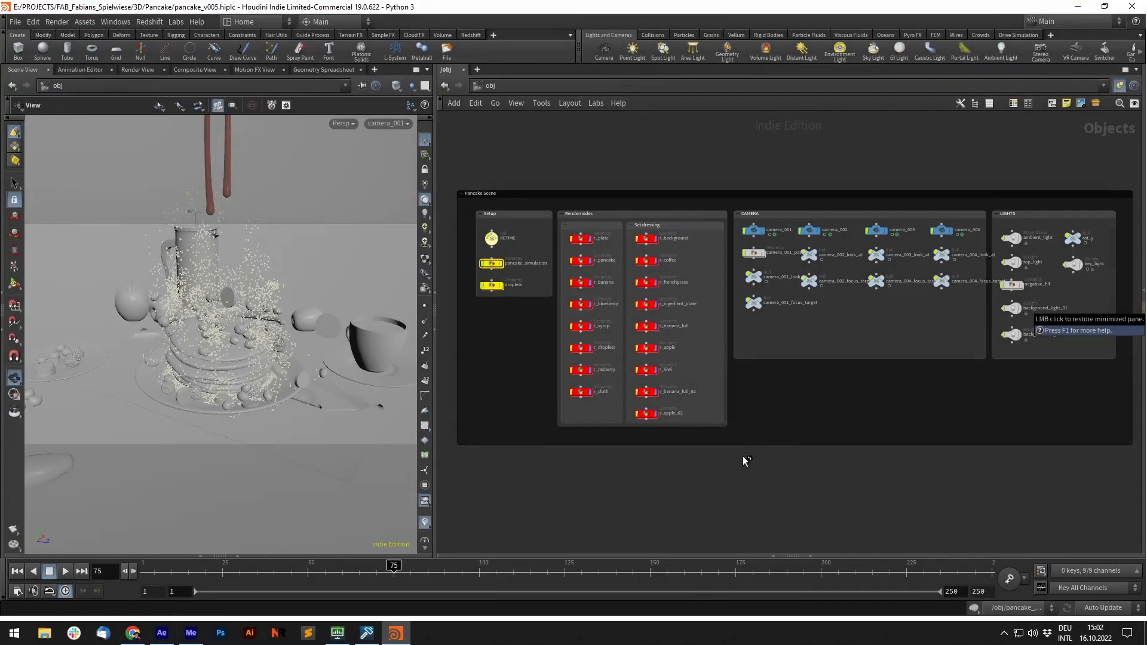
- Examine the Setup, Rendernodes and Set dressing groups of the Pancake Scene network
middle_drag(739, 461, 746, 460)
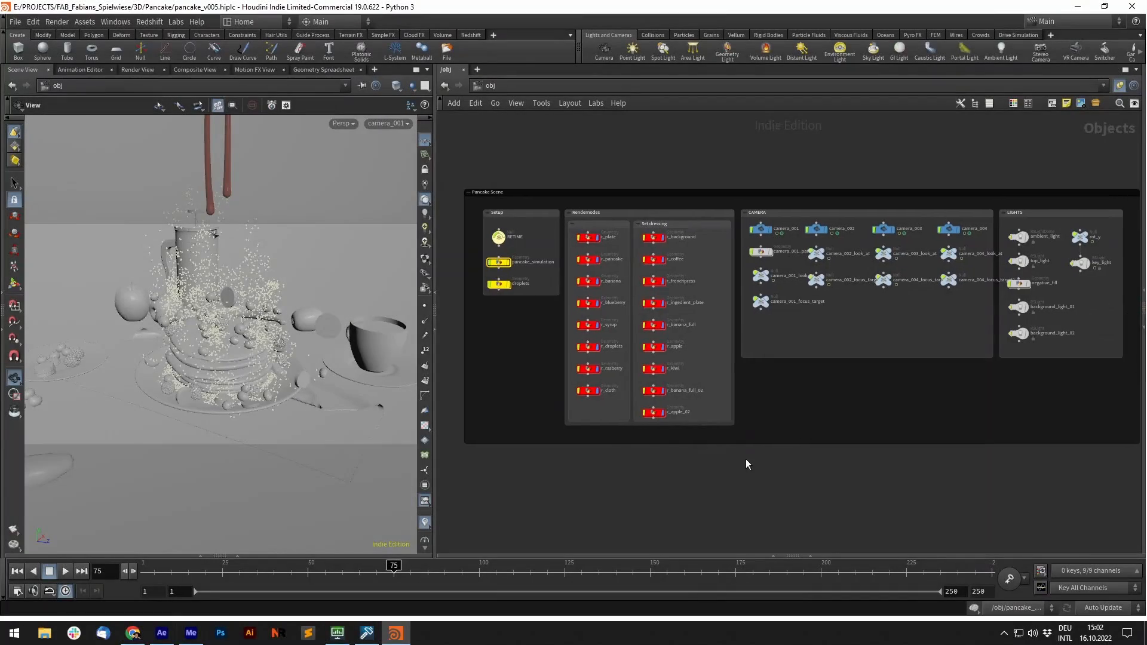
middle_drag(519, 333, 510, 333)
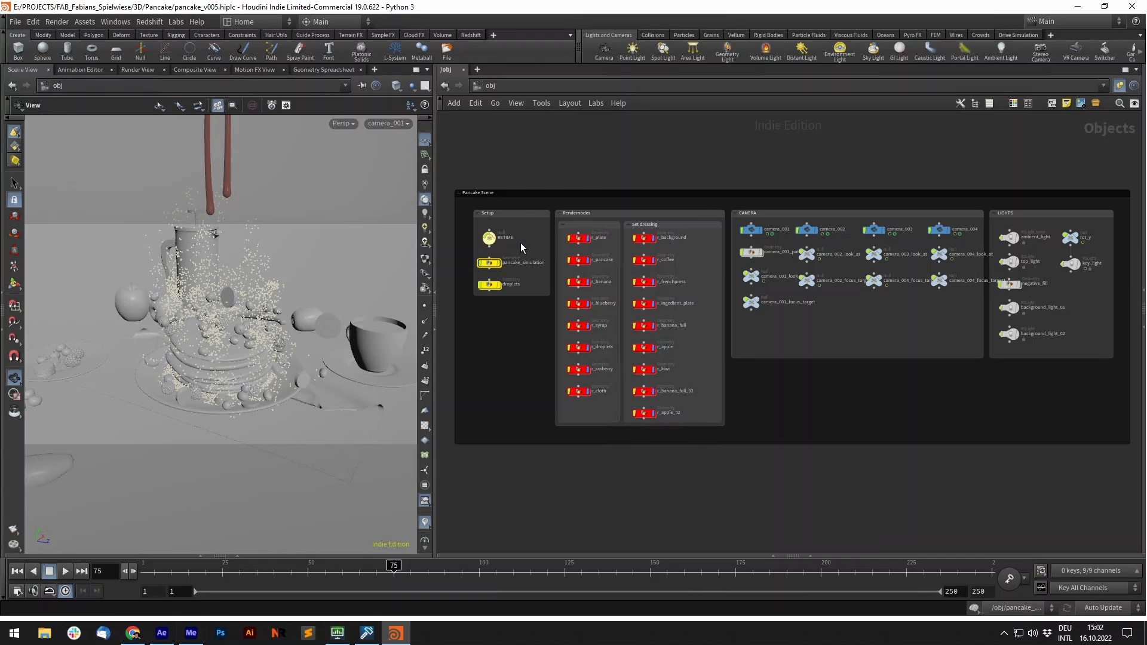
drag(511, 252, 476, 310)
scroll(483, 279, up, 6)
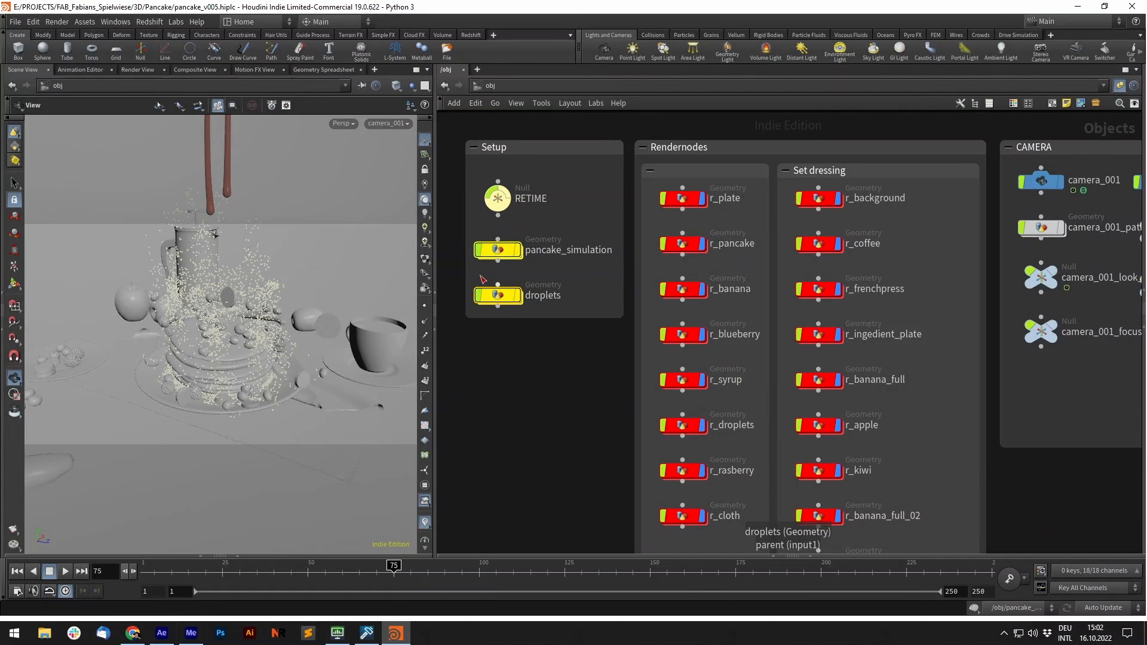
middle_drag(590, 342, 585, 389)
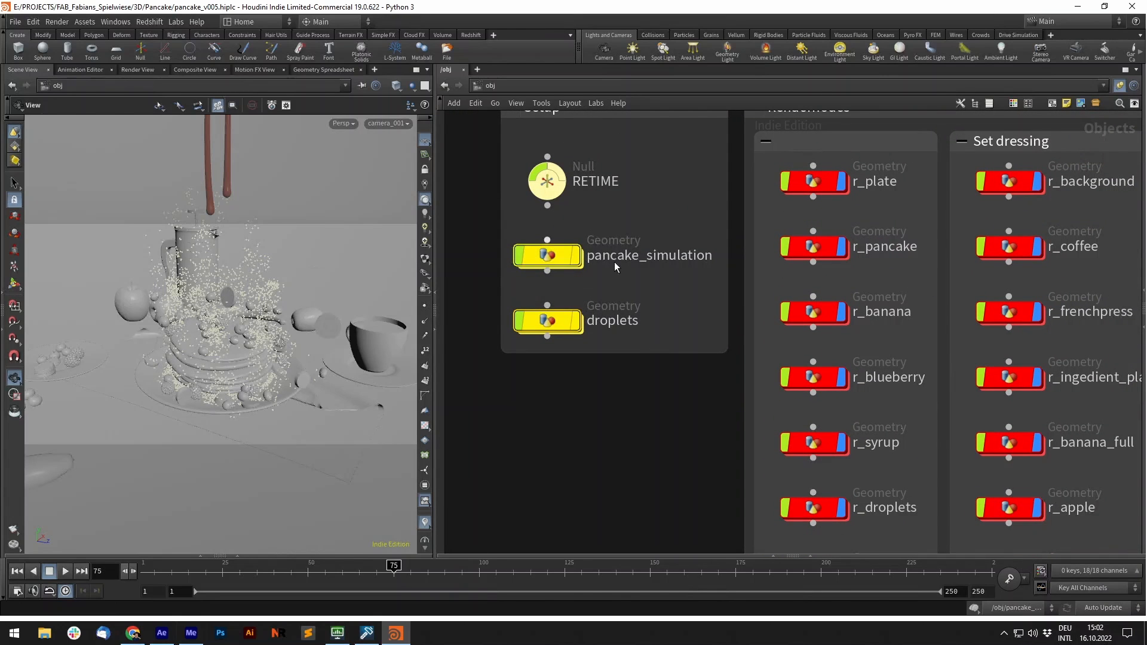
scroll(658, 303, down, 3)
middle_drag(658, 303, 485, 239)
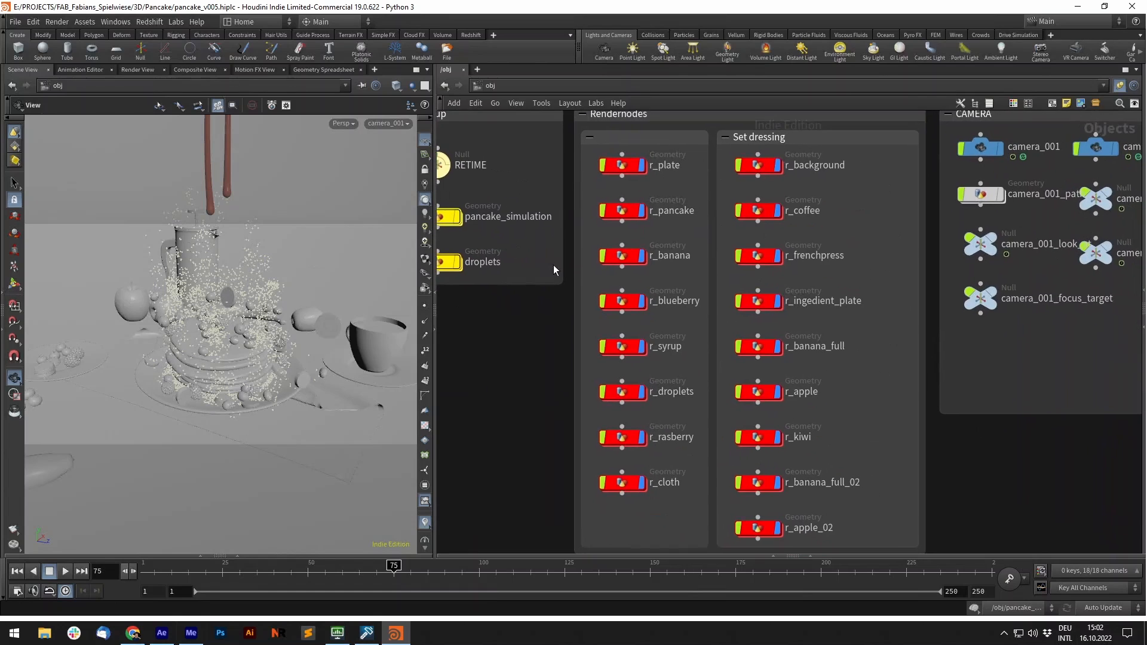
scroll(586, 275, down, 1)
mouse_move(926, 391)
middle_down()
mouse_move(921, 419)
mouse_move(925, 408)
middle_up()
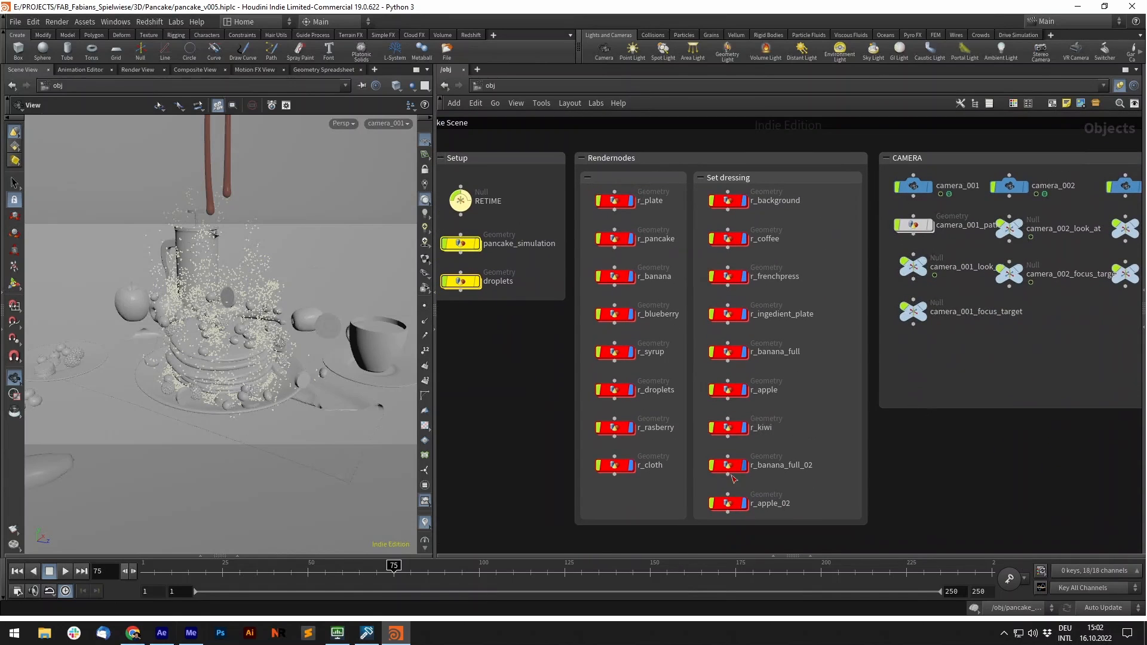
- Title the unnamed network box around the r_plate to r_cloth nodes "Simulation"
double_click(653, 176)
text(Simulat)
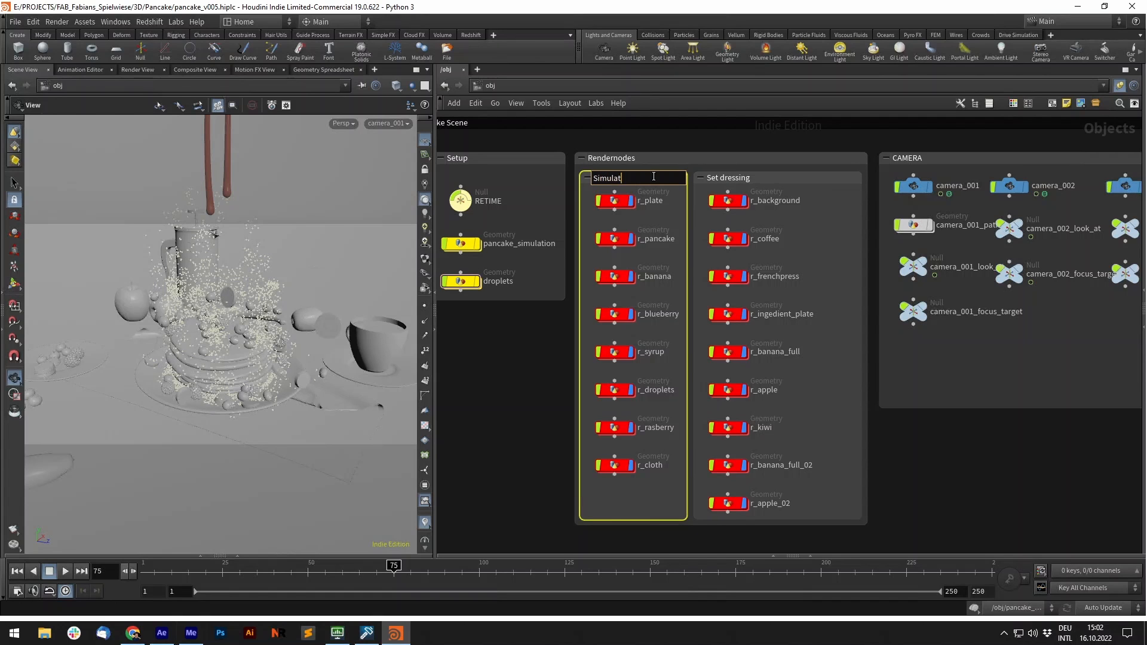
text(ion)
key(Return)
- Examine the camera_001 node with its look-at and focus targets, and view the camera rig from outside the camera
middle_drag(977, 427, 626, 441)
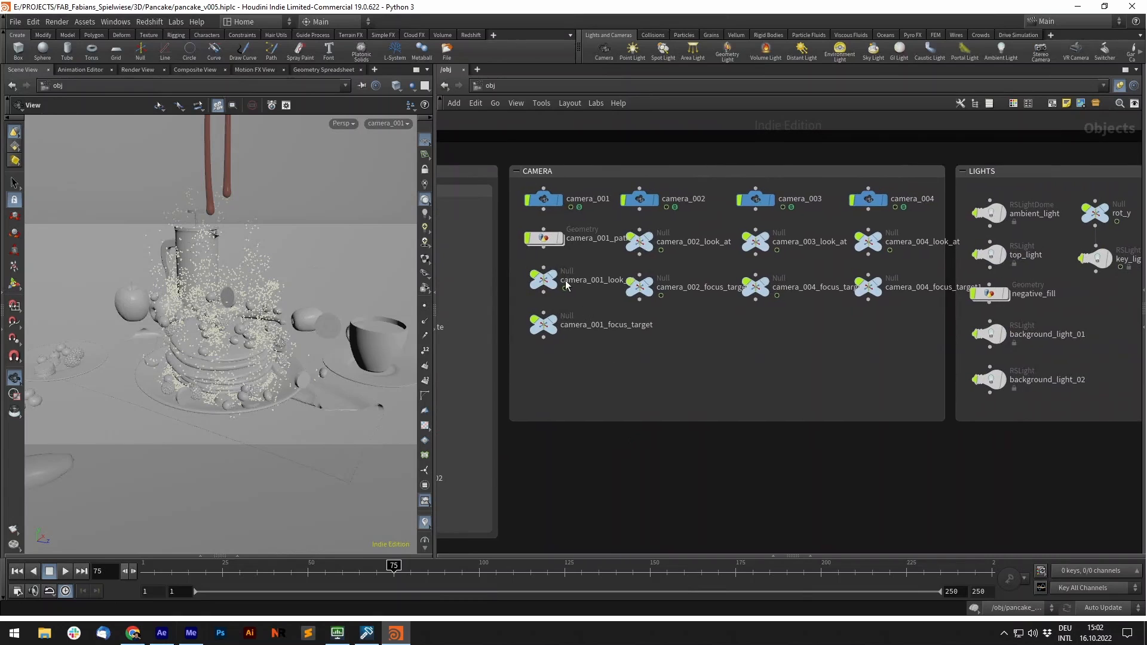
click(560, 200)
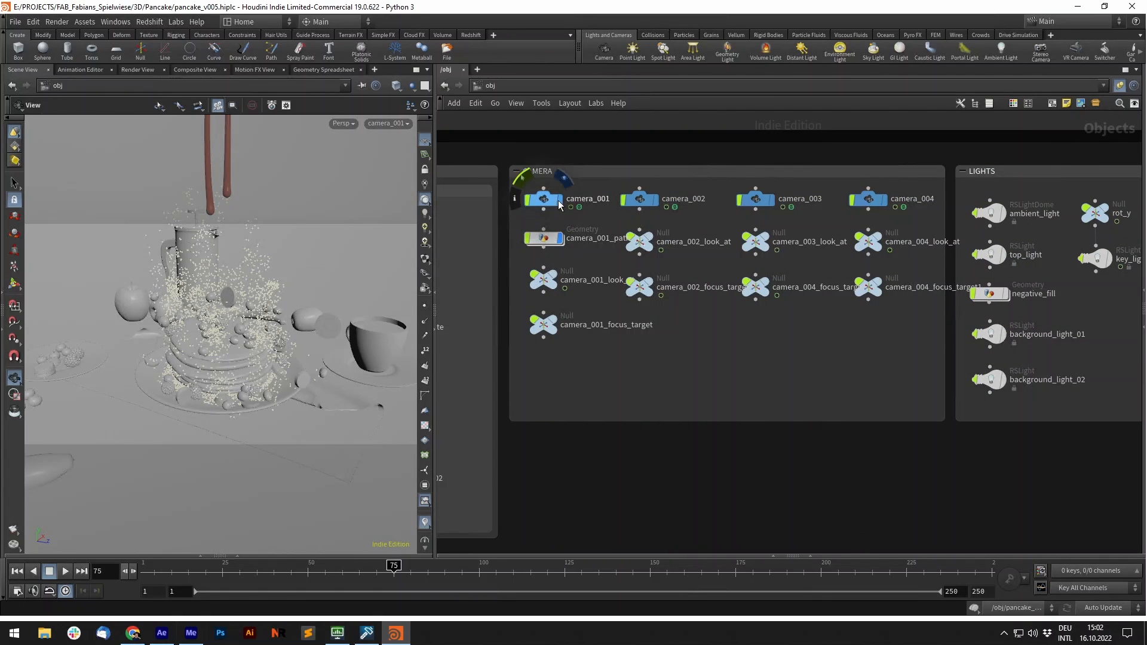
click(553, 275)
click(554, 321)
drag(337, 337, 248, 337)
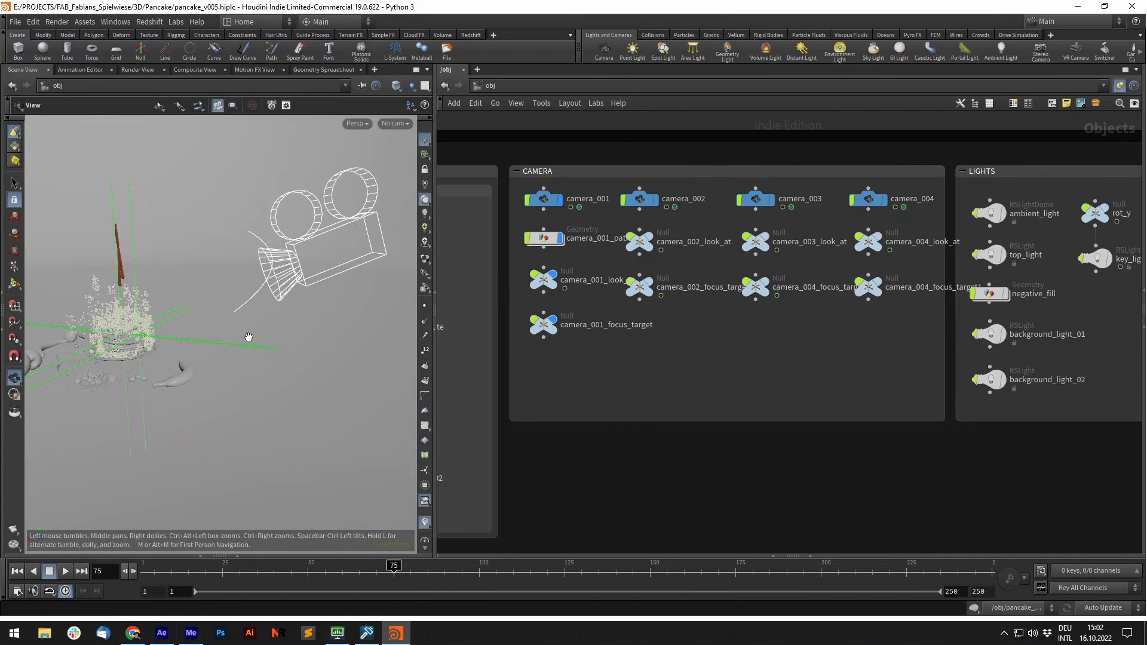
middle_drag(249, 337, 299, 347)
scroll(844, 396, down, 5)
middle_drag(782, 454, 817, 453)
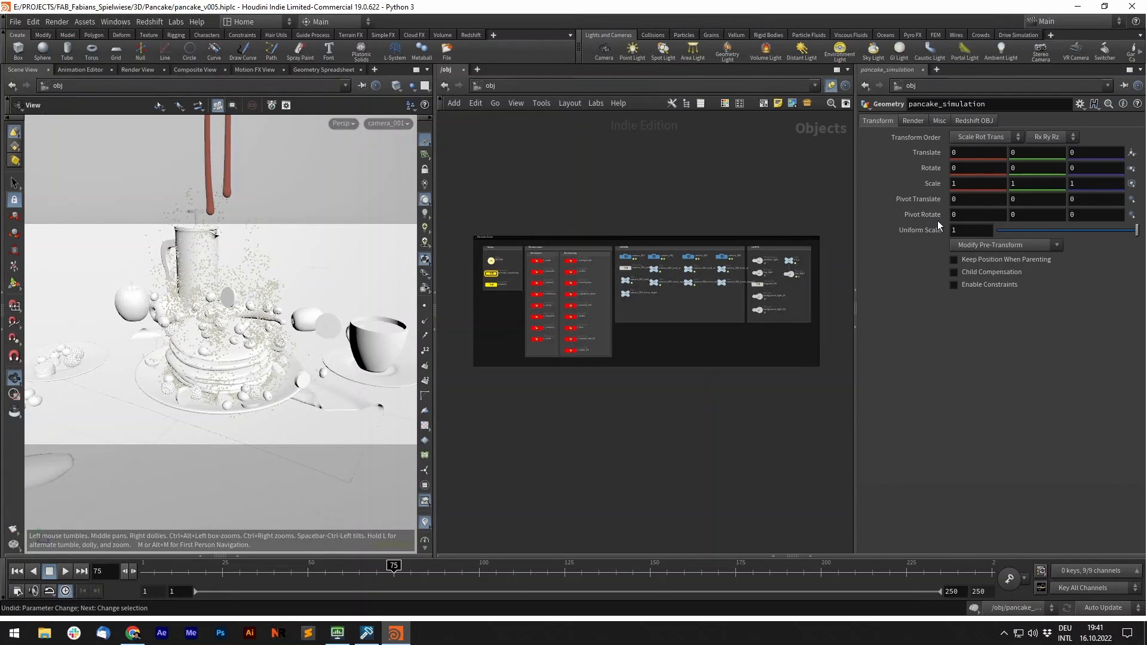
- Open the pancake_simulation geometry network and examine its overall layout of vellum setup, simulation and post-process sections
scroll(553, 278, up, 5)
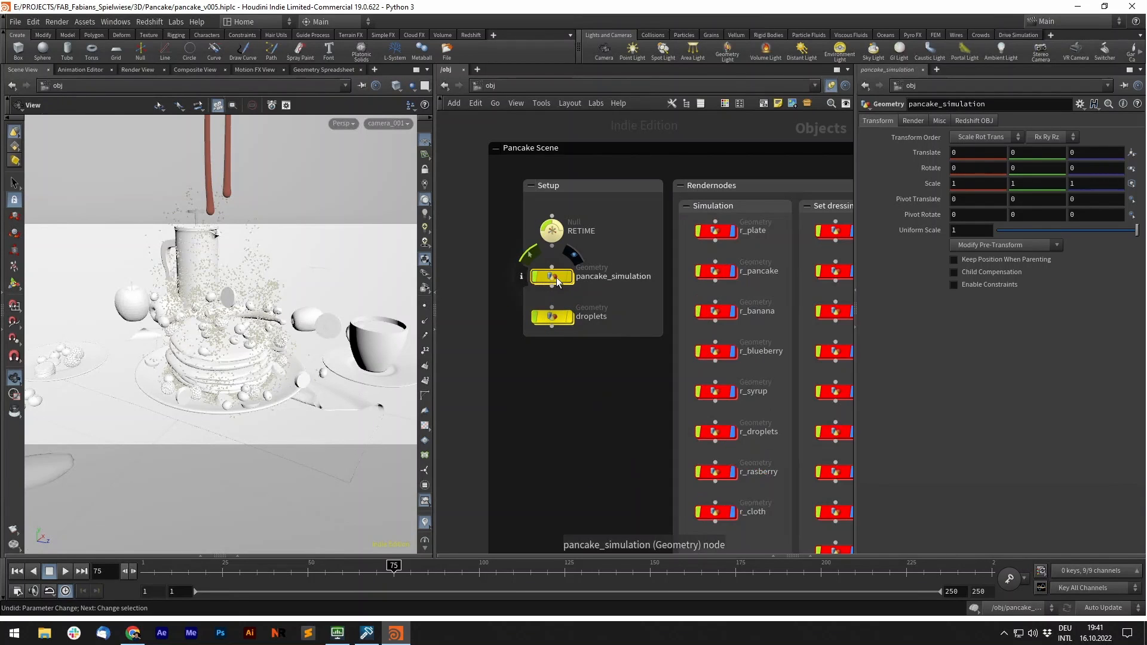
double_click(553, 278)
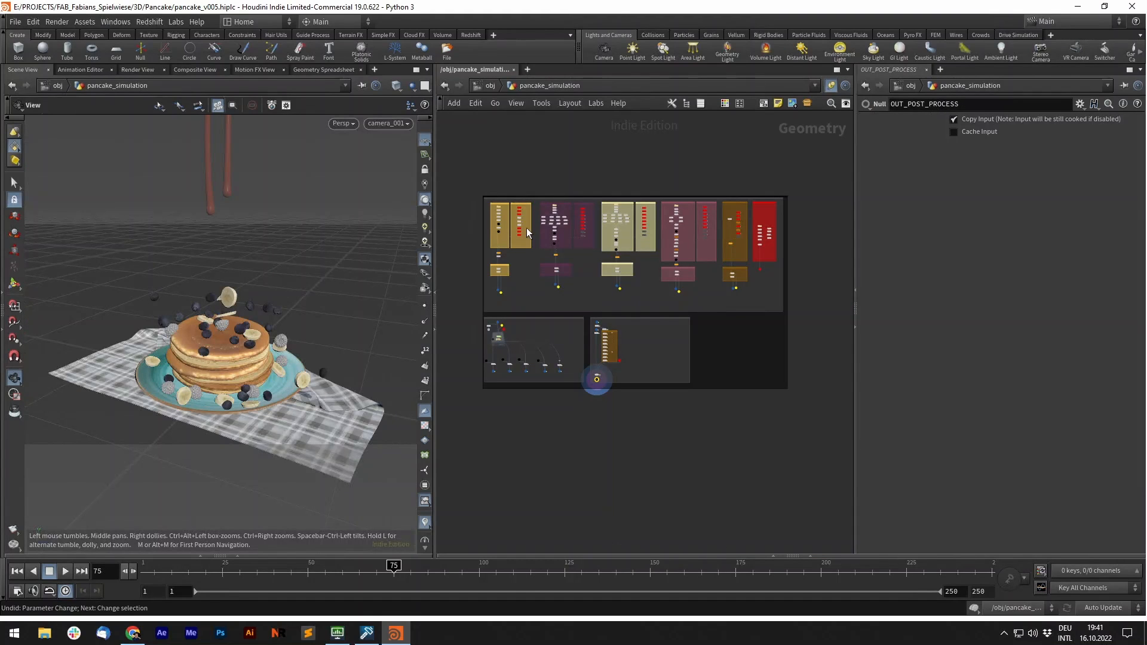
middle_drag(506, 159, 512, 174)
drag(458, 185, 474, 408)
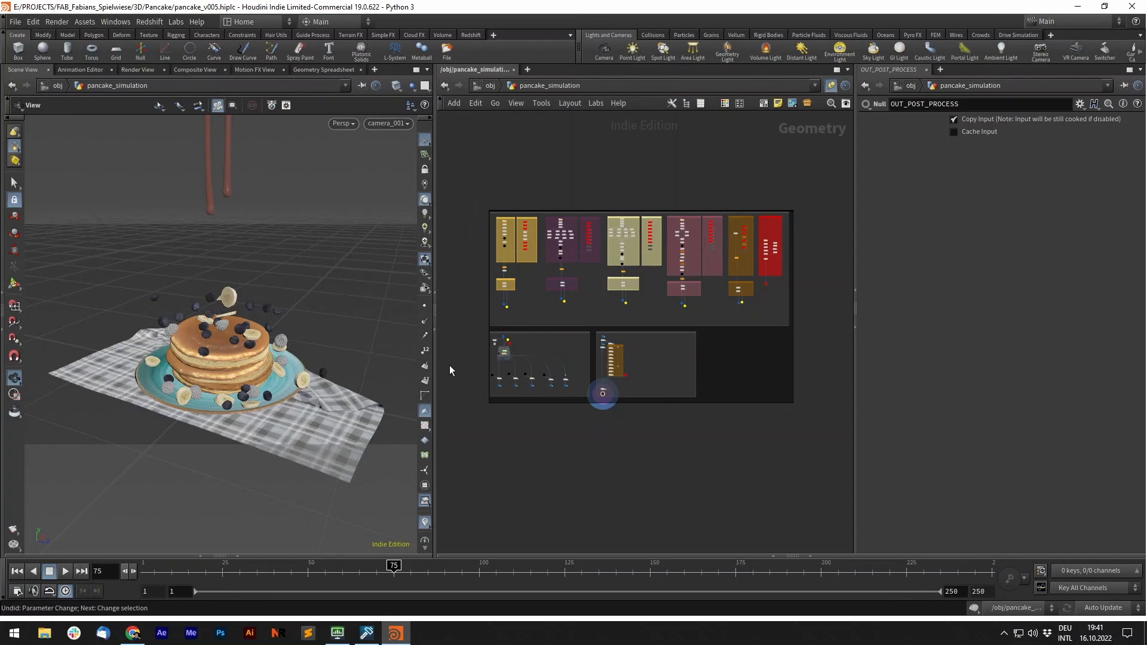
drag(446, 369, 474, 390)
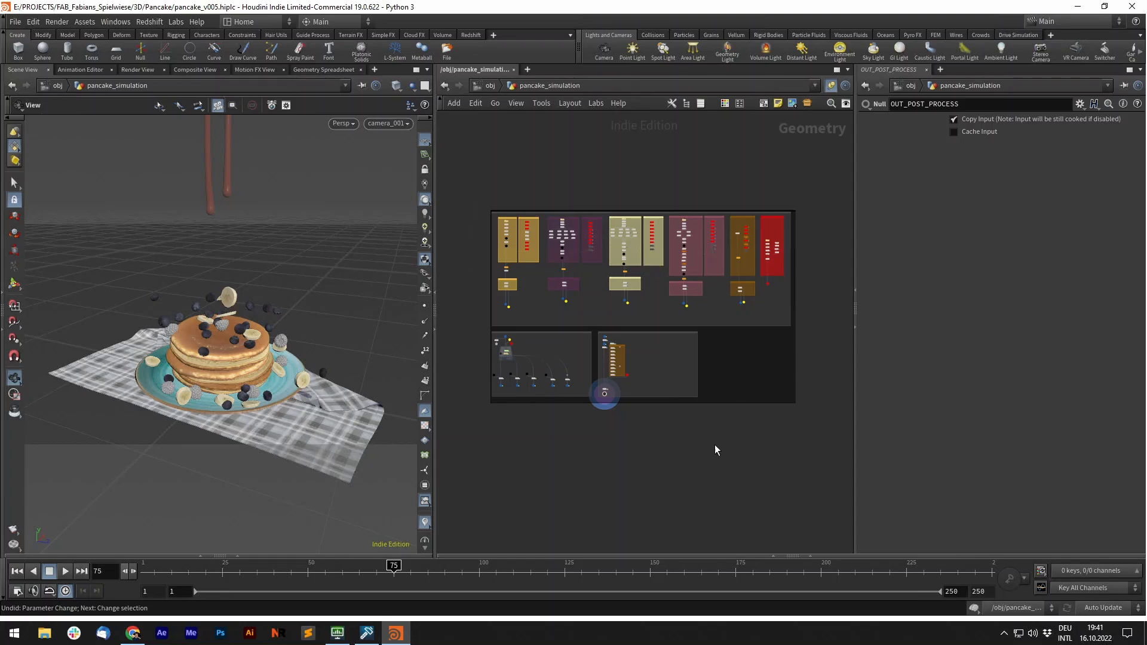
drag(632, 413, 618, 403)
- Display the file__pancake node in the PANCAKE box and frame the imported pancake model in the viewport
scroll(472, 221, up, 6)
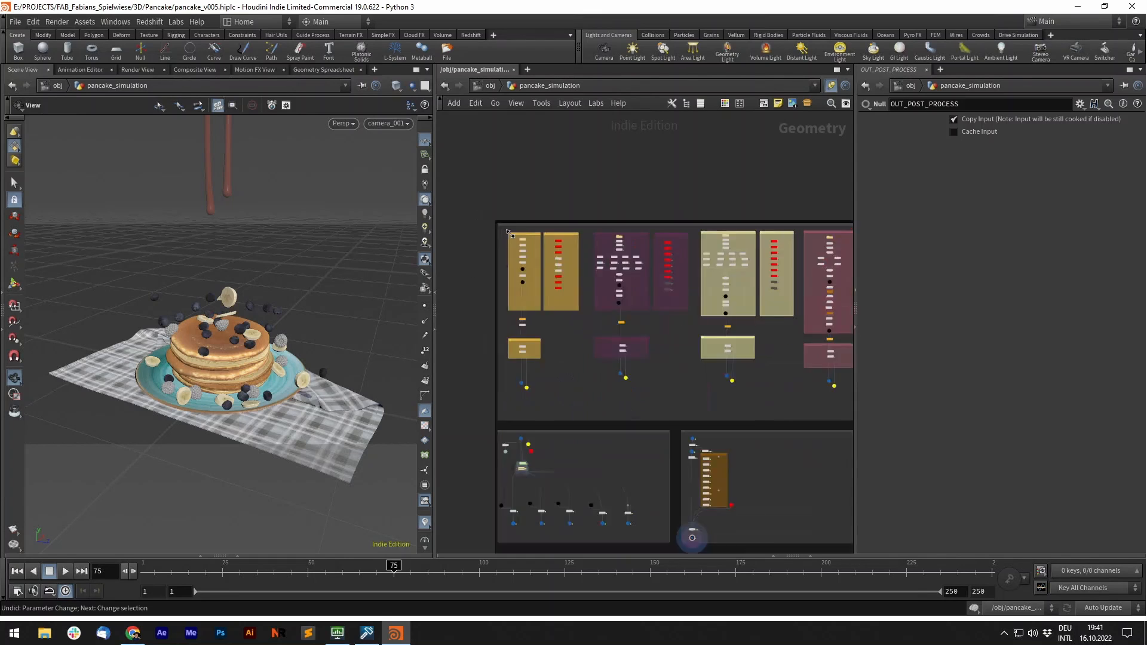
scroll(539, 223, up, 4)
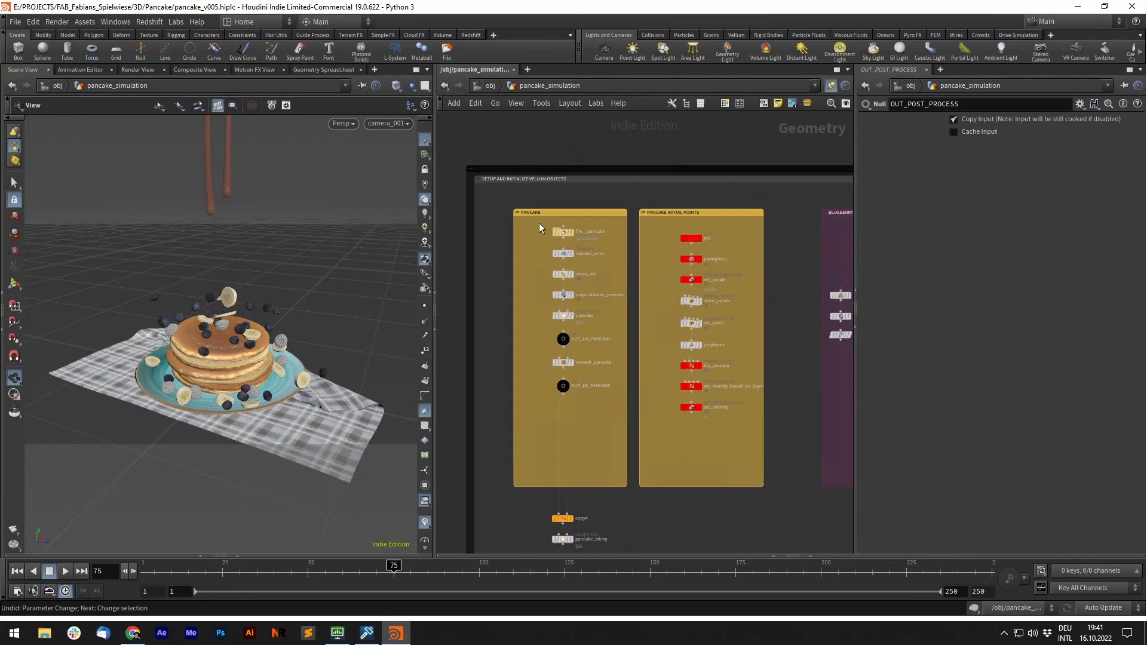
scroll(578, 234, up, 2)
click(578, 236)
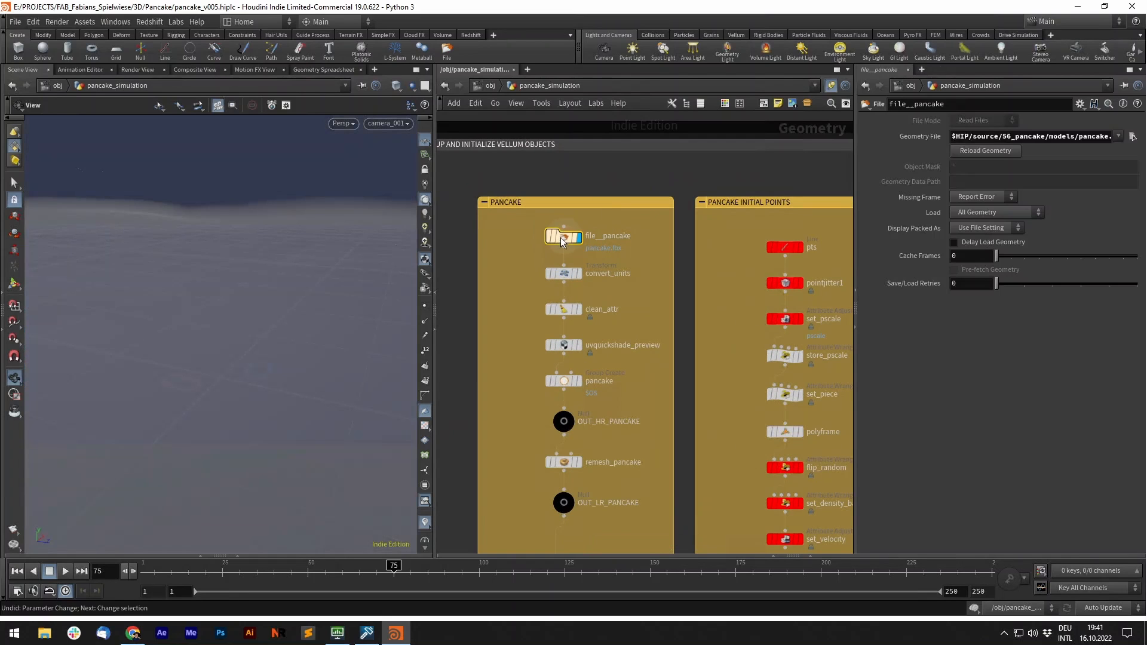
key(f)
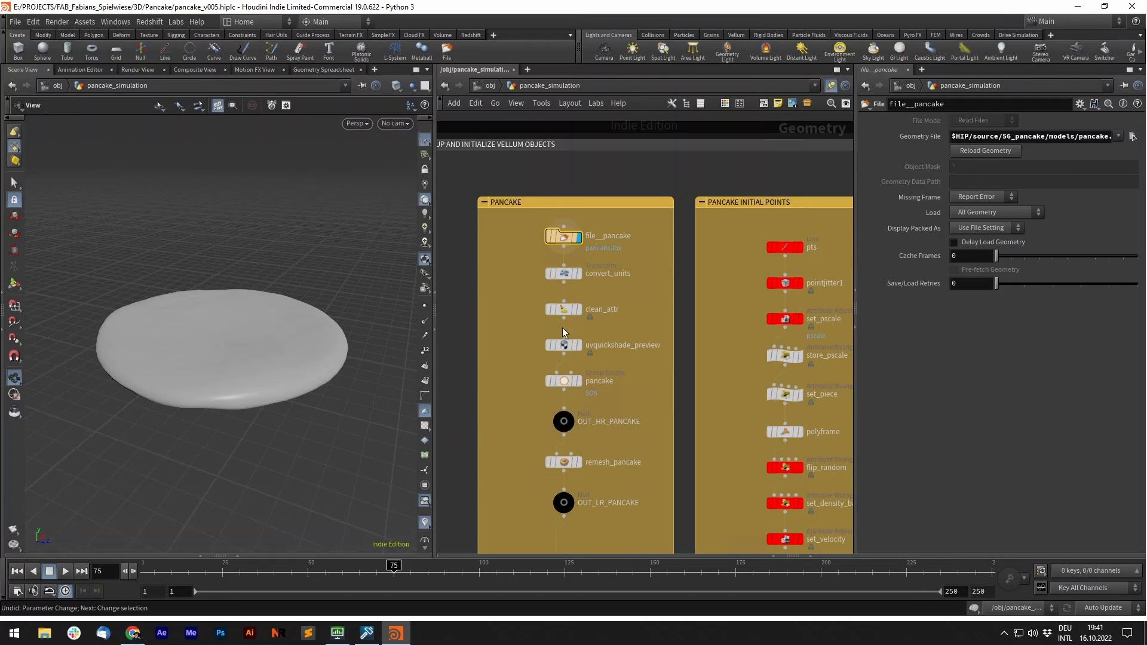
- Display the convert_units transform, show its parameters and frame the scaled-down pancake
click(578, 273)
click(561, 276)
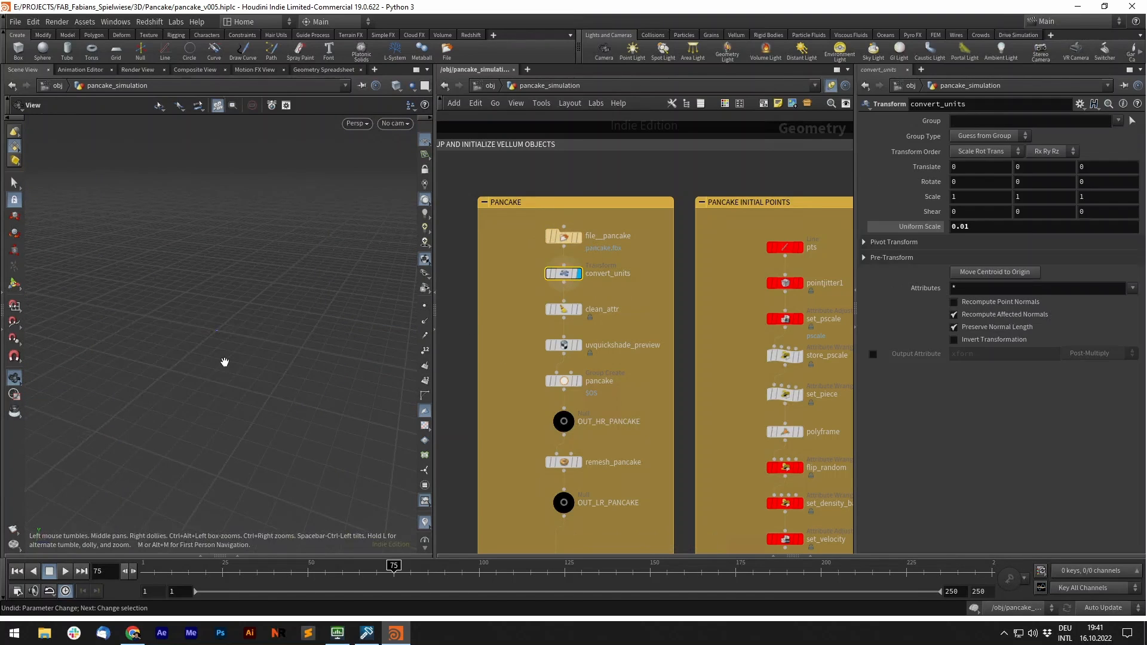
key(f)
drag(237, 304, 272, 295)
- Display the clean_attr node and examine its Remove Attribs setting along with the cleaned pancake geometry
click(579, 309)
click(561, 309)
drag(997, 206, 920, 218)
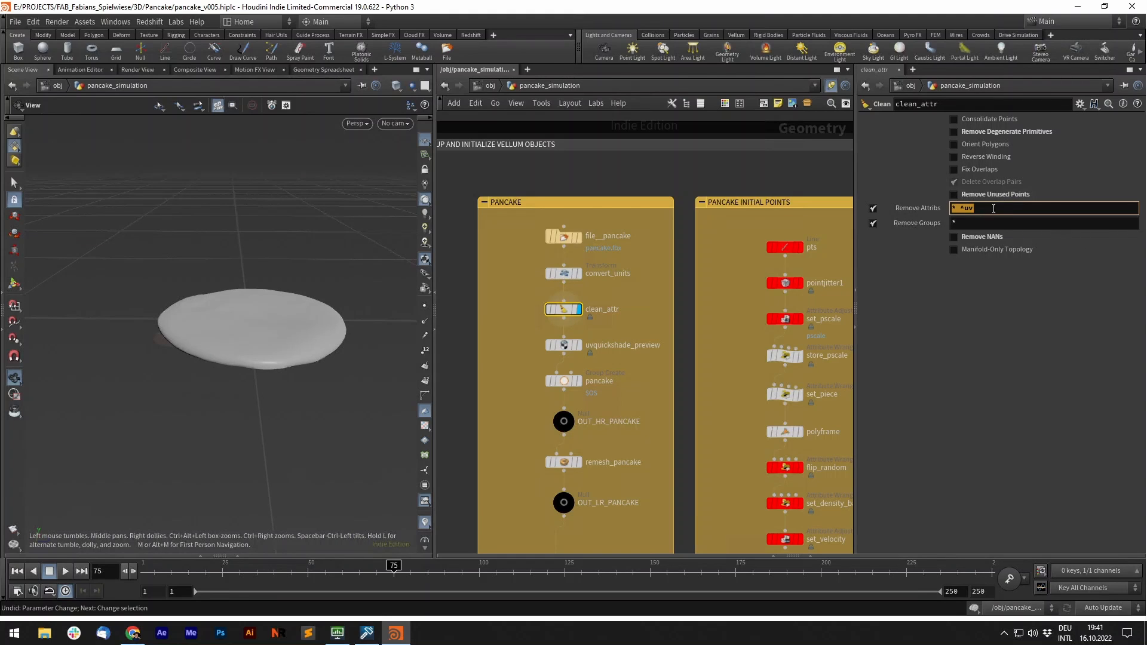
drag(302, 300, 164, 317)
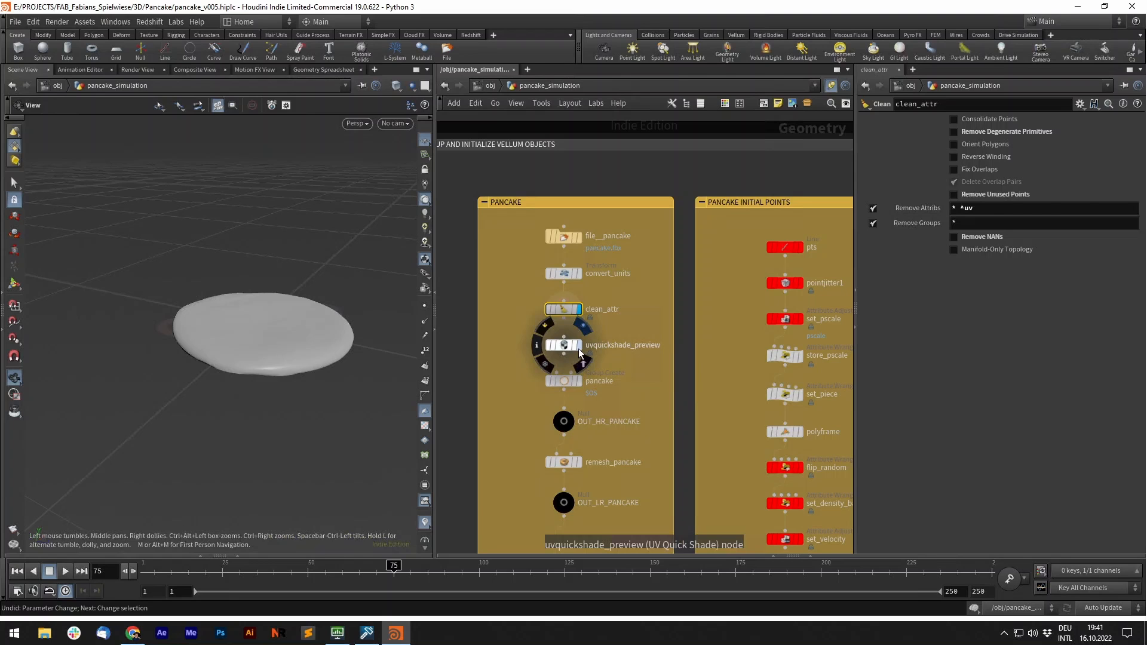
- Display the uvquickshade_preview node and inspect the textured pancake from several angles
click(579, 347)
click(566, 347)
drag(269, 325, 314, 361)
drag(340, 312, 142, 246)
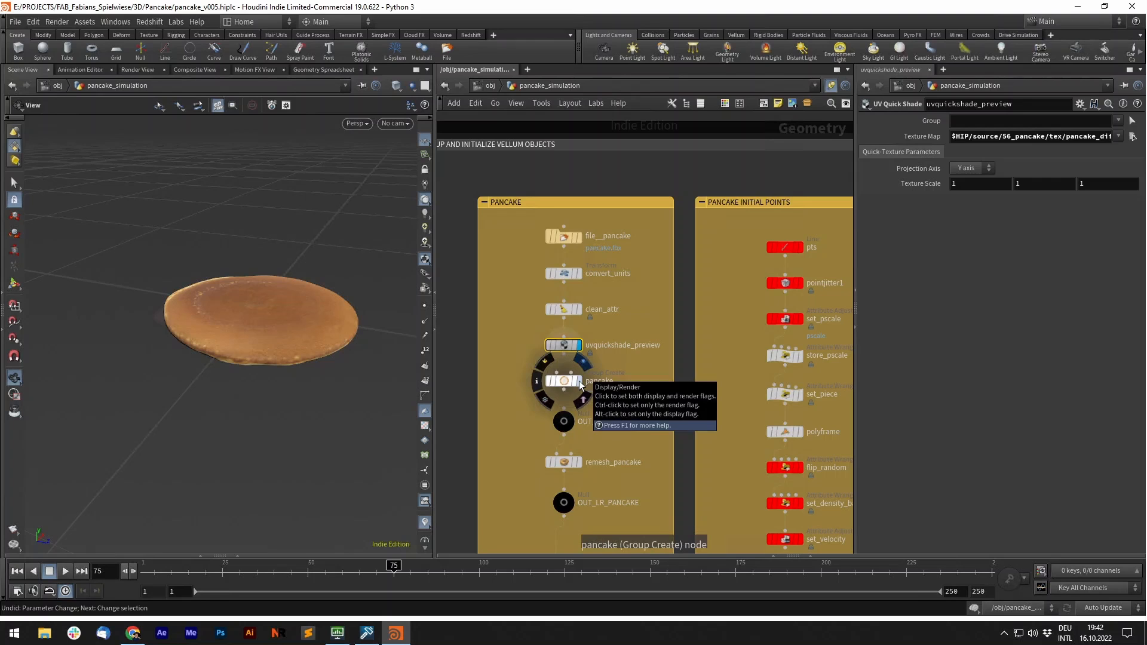
- Display the pancake group node and examine its point group settings and the grouped points
click(582, 385)
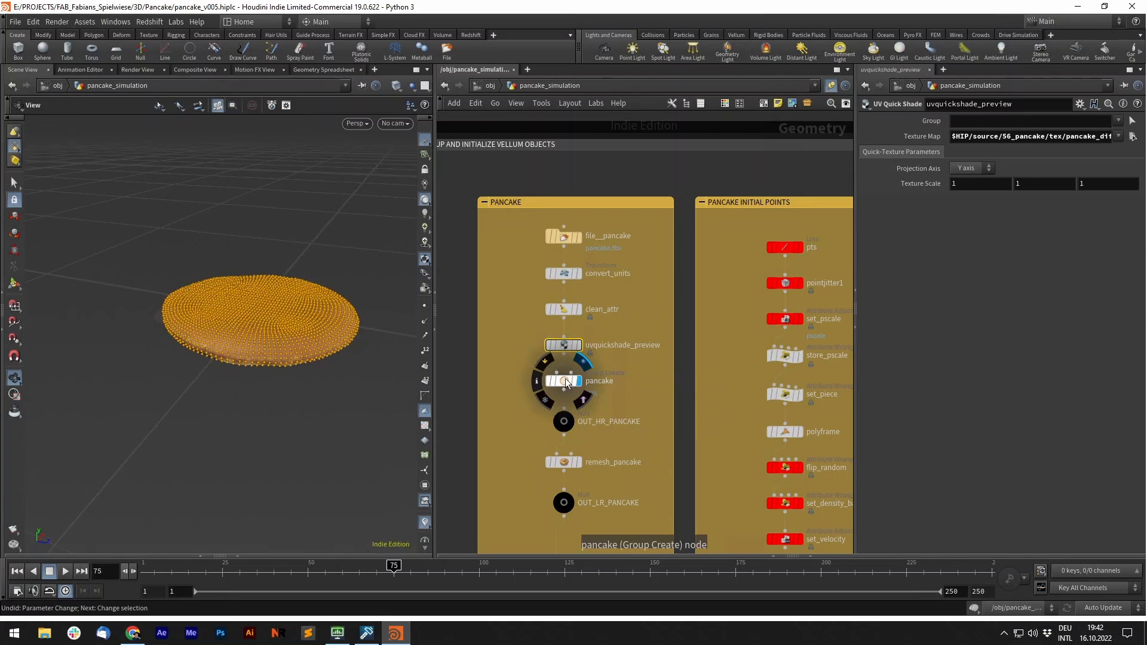
drag(323, 324, 279, 334)
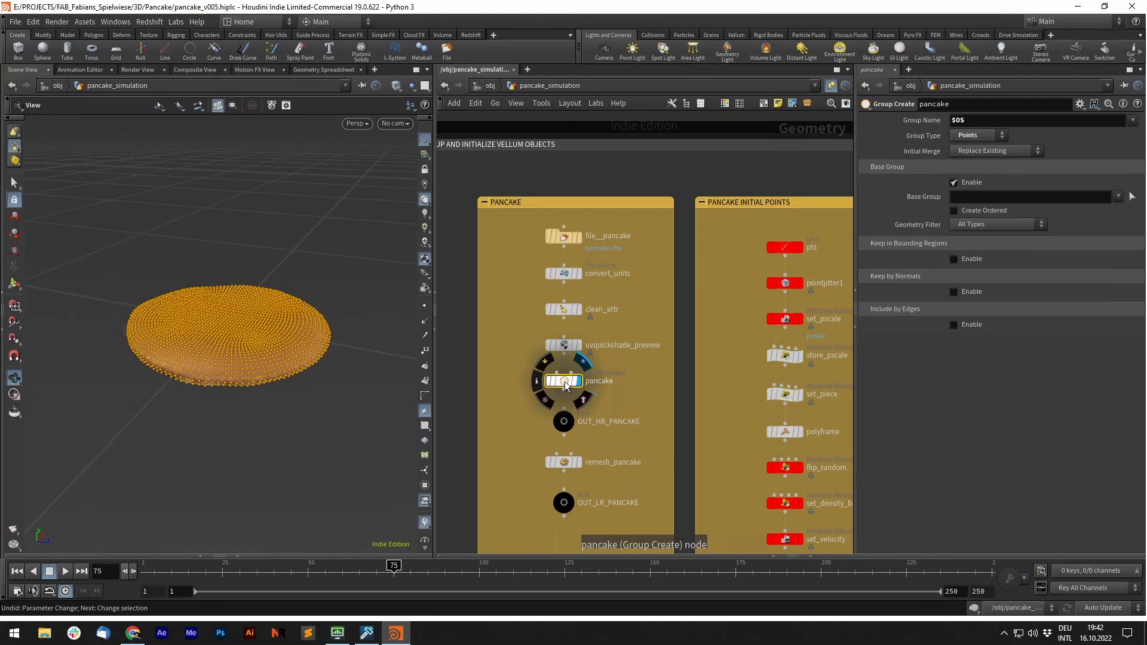
mouse_move(243, 353)
mouse_down()
mouse_move(221, 353)
mouse_move(246, 341)
mouse_up()
- Display the OUT_HR_PANCAKE null and inspect the high-resolution pancake output
click(583, 403)
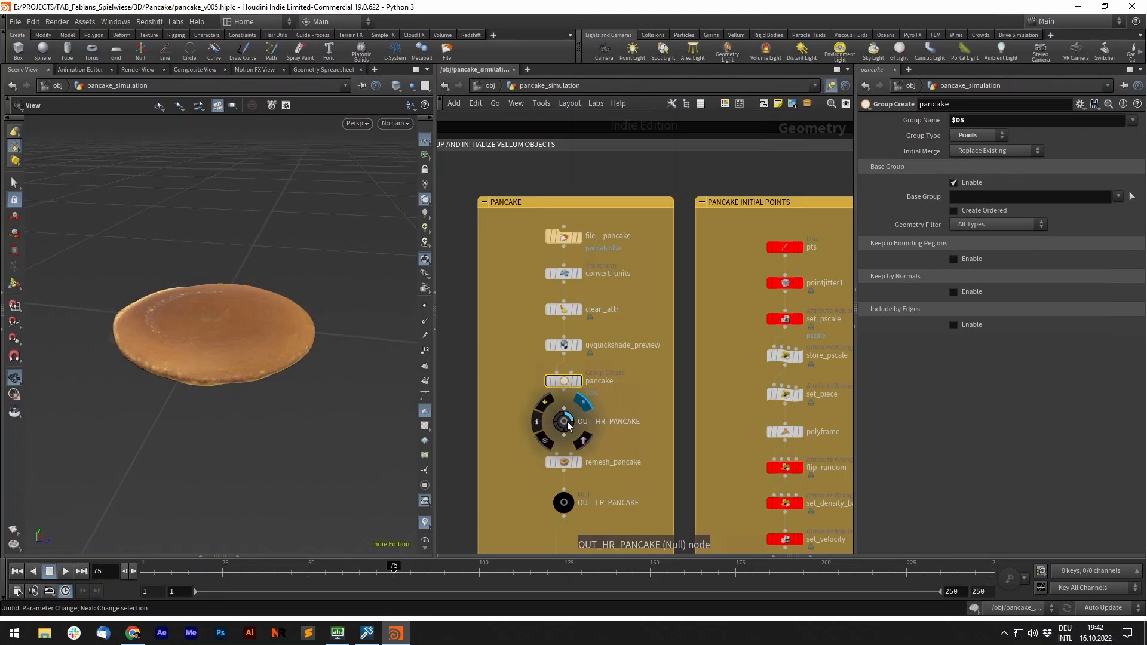
click(565, 422)
drag(358, 370, 239, 400)
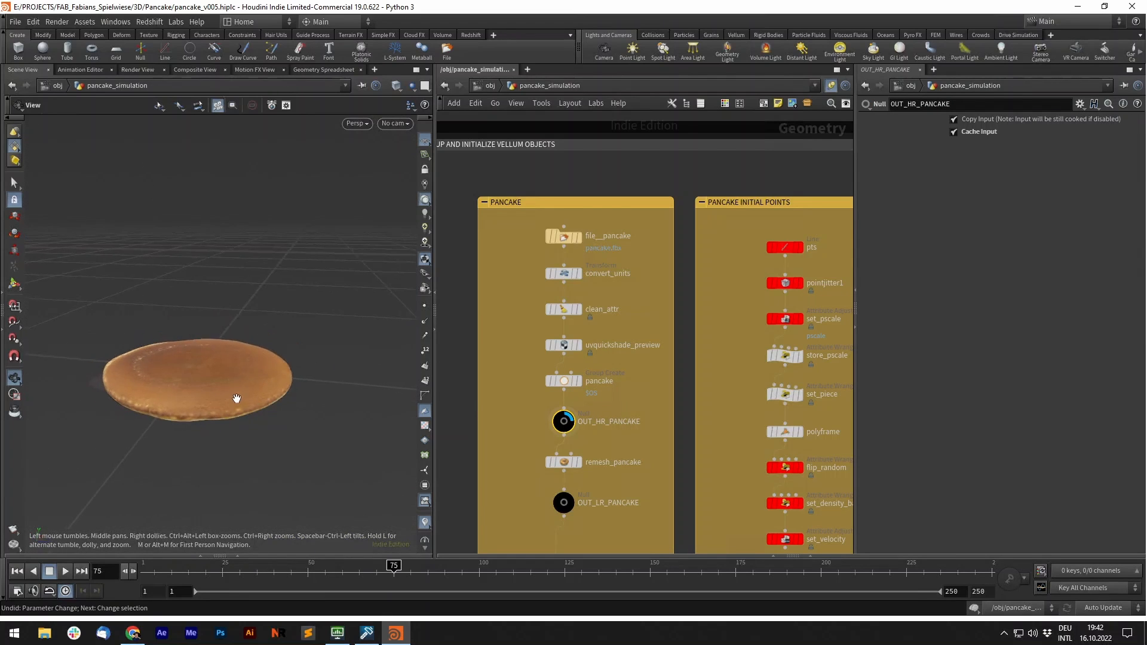
- View the remesh_pancake result in wireframe and compare its topology with the original mesh at the pancake group node
click(565, 468)
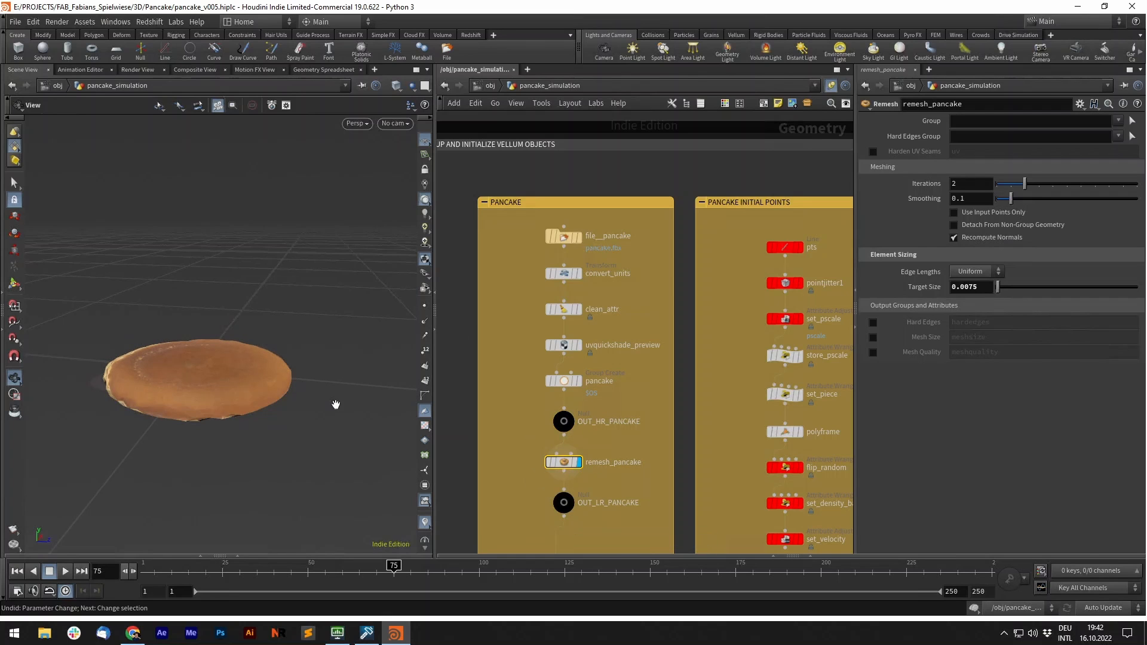
key(w)
drag(264, 399, 255, 312)
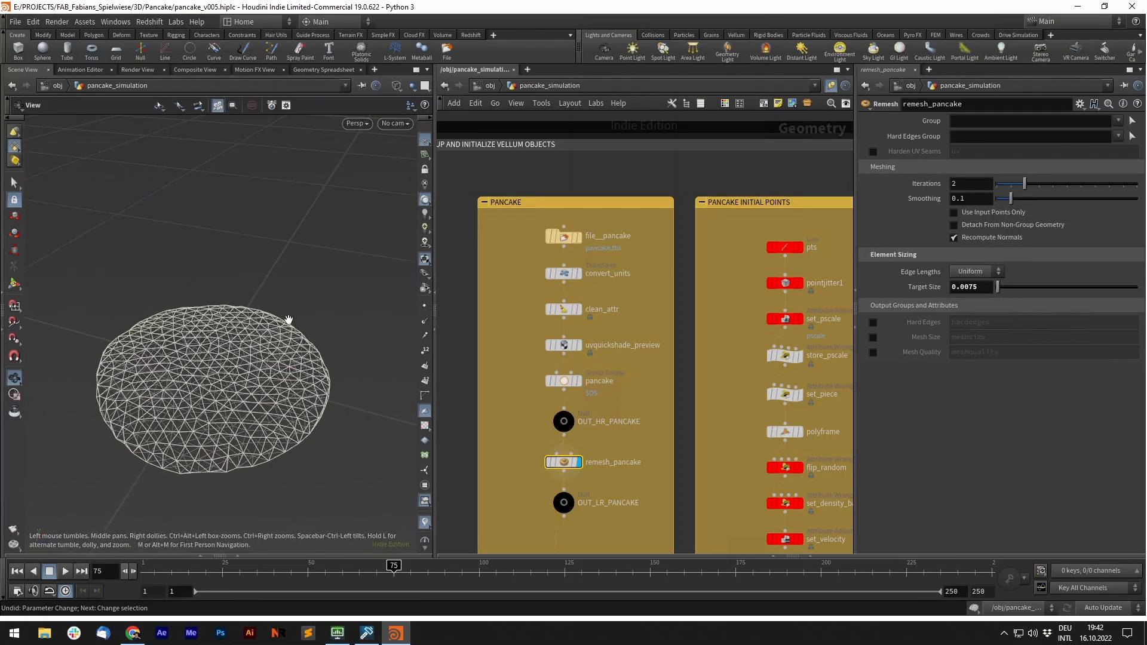
right_drag(208, 454, 218, 432)
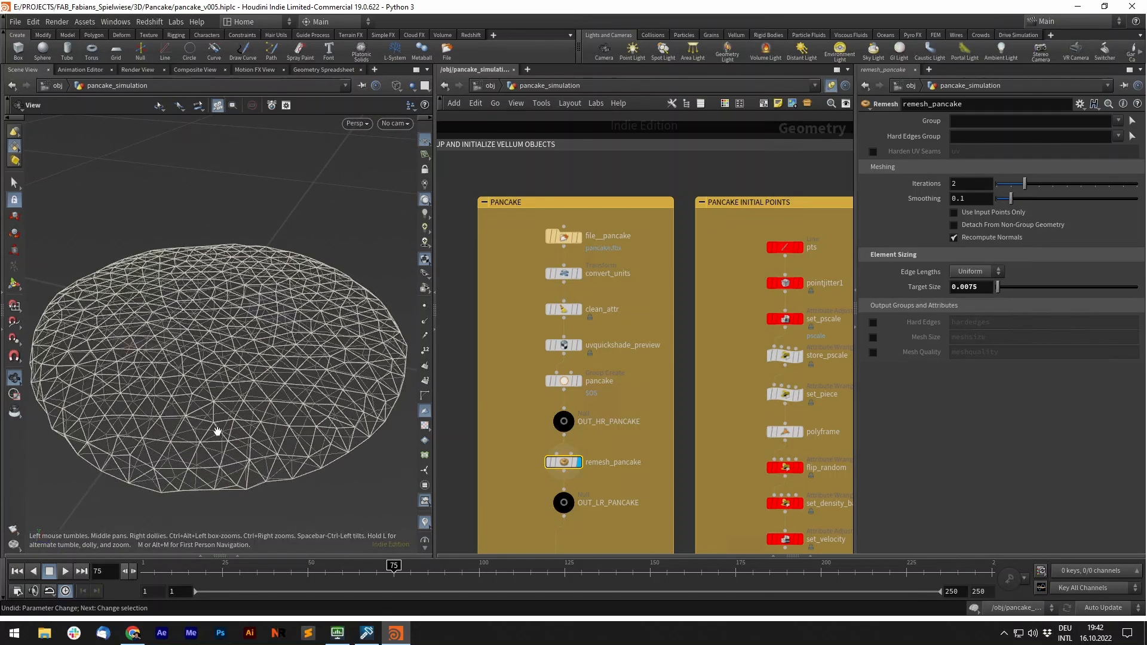
click(565, 382)
click(564, 385)
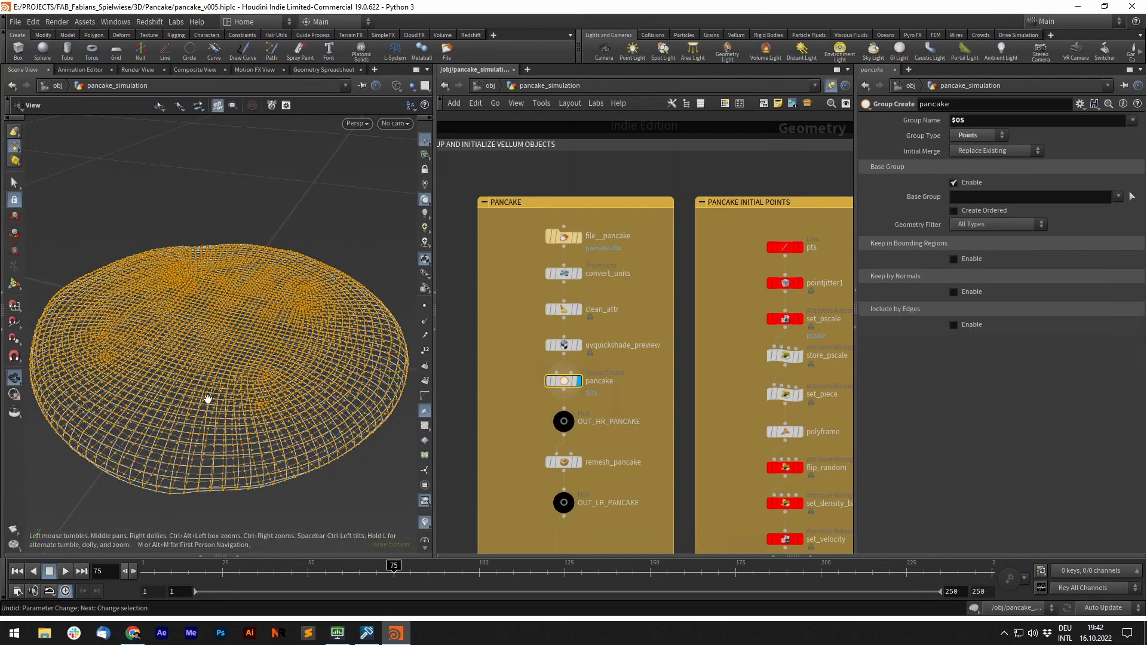
- Display the uvquickshade_preview node in wireframe and inspect the original high-resolution pancake topology from several angles
key(w)
click(578, 346)
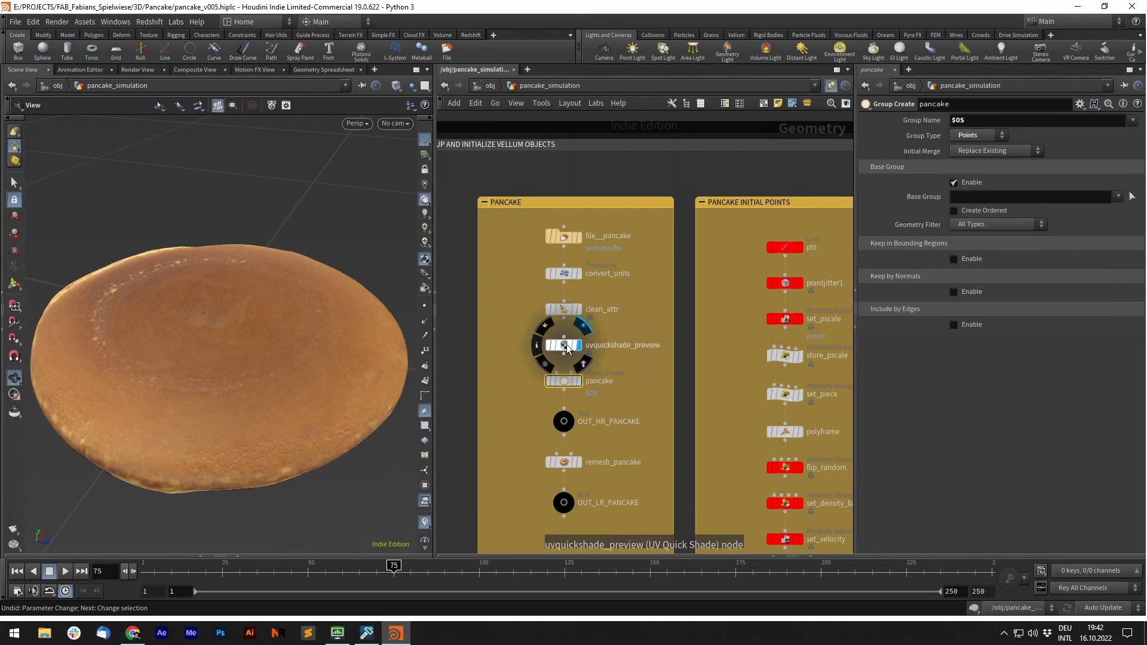
click(564, 345)
key(w)
drag(261, 406, 287, 398)
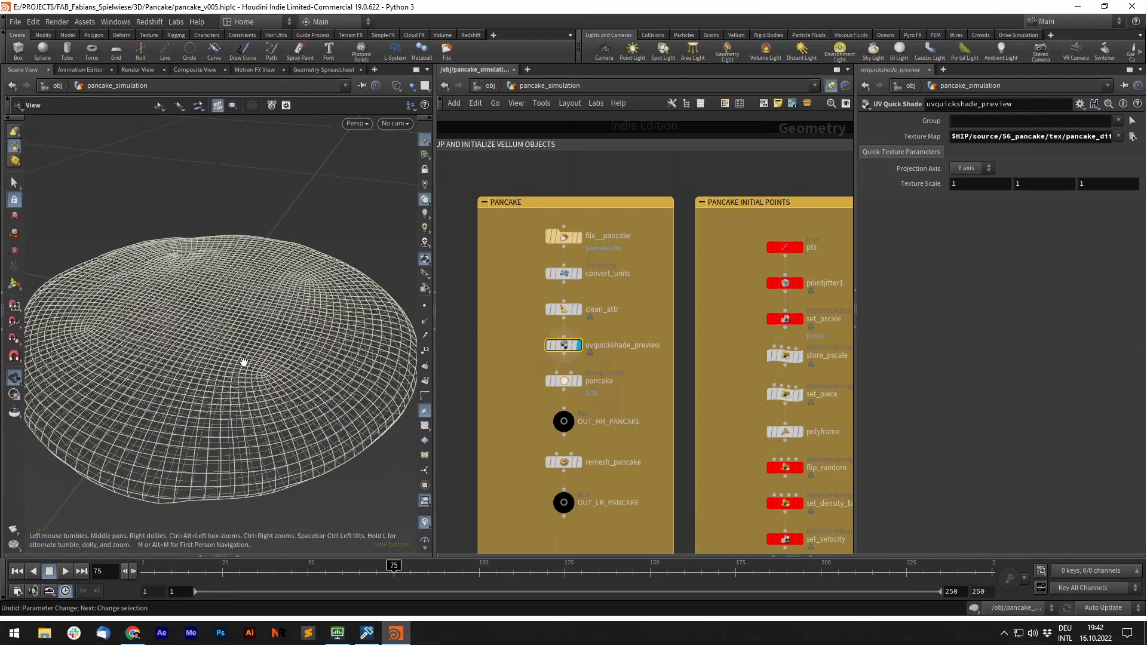
drag(259, 455, 208, 411)
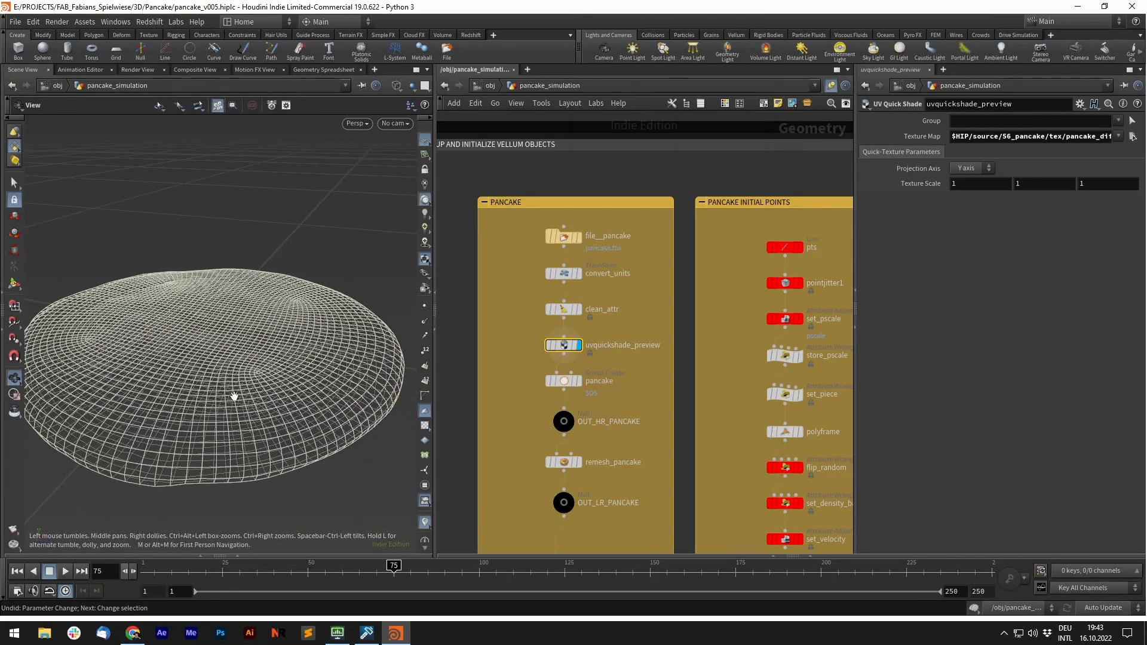
drag(223, 401, 112, 334)
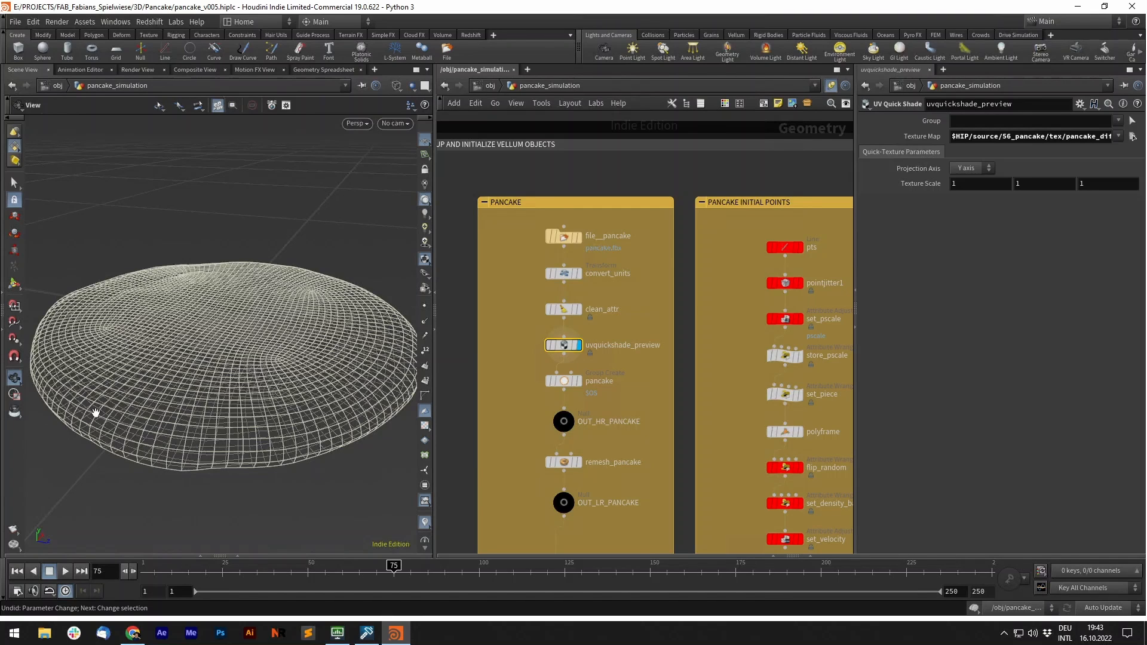
- Display the remesh_pancake node and inspect its low-resolution triangulated wireframe
middle_drag(663, 393, 672, 360)
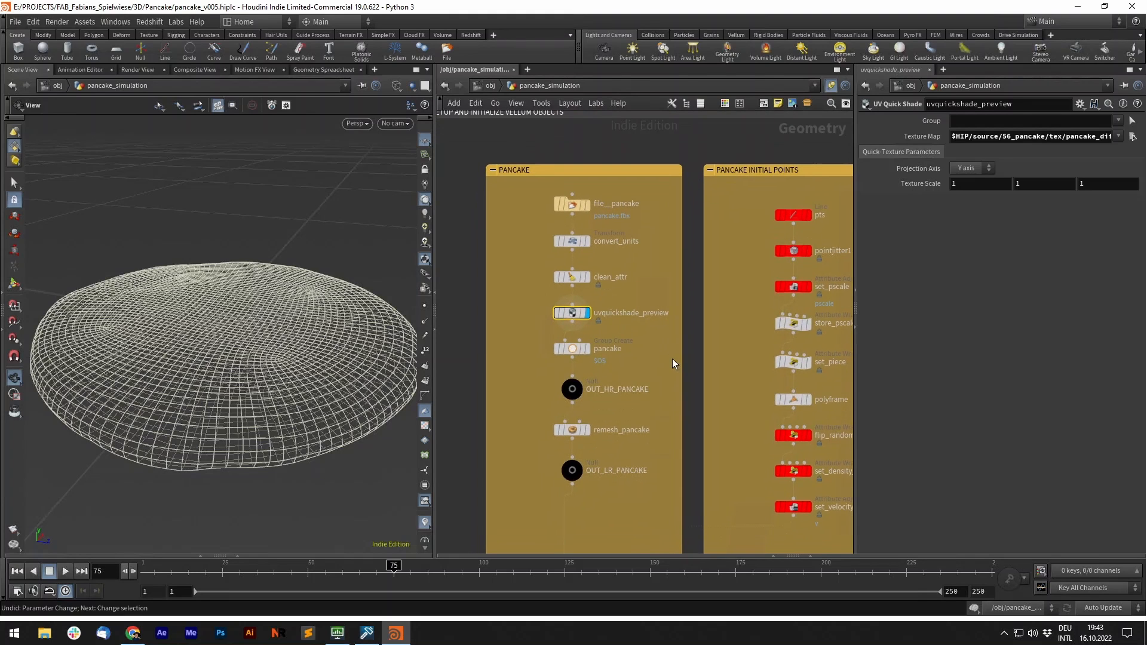
click(581, 387)
click(575, 389)
click(588, 431)
click(573, 430)
drag(150, 356, 160, 323)
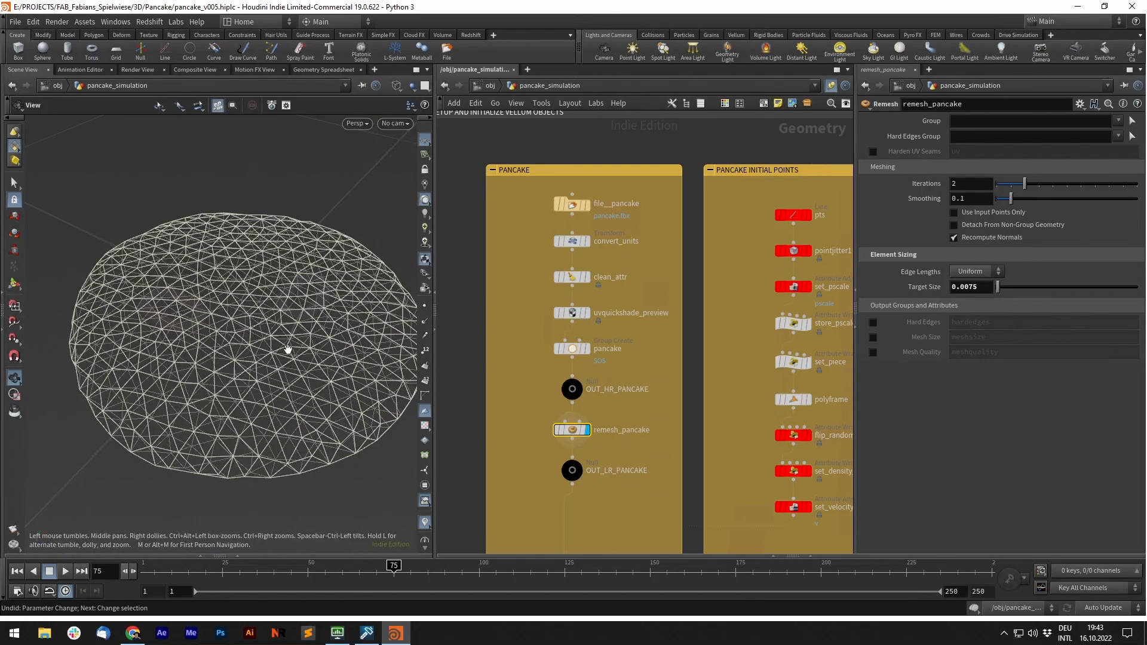
drag(245, 322, 248, 365)
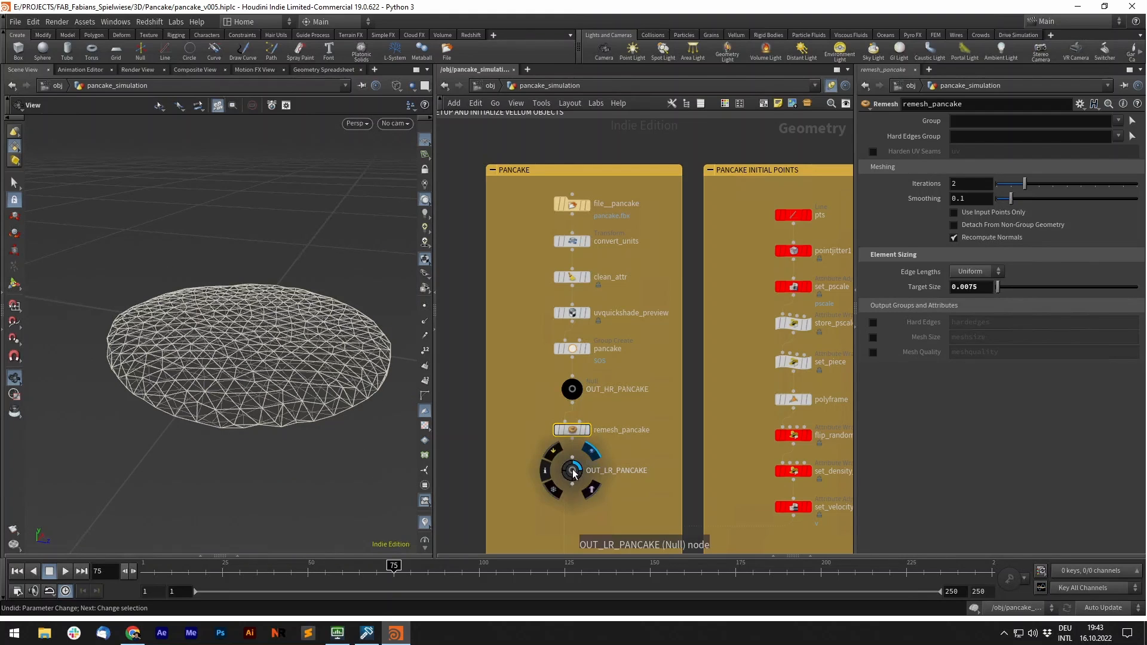
- Display OUT_LR_PANCAKE shaded with OUT_HR_PANCAKE as a template overlay and compare both versions up close along the pancake's edge
click(632, 470)
scroll(634, 511, down, 3)
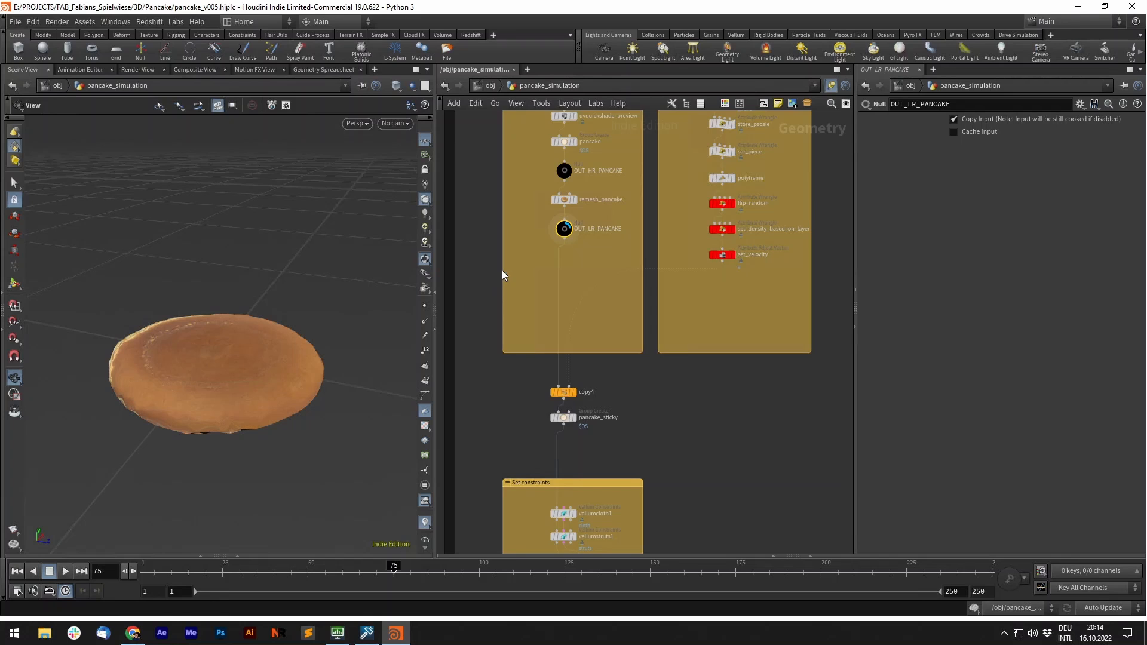
middle_drag(502, 275, 537, 326)
scroll(565, 250, up, 2)
drag(552, 244, 648, 272)
drag(567, 289, 659, 322)
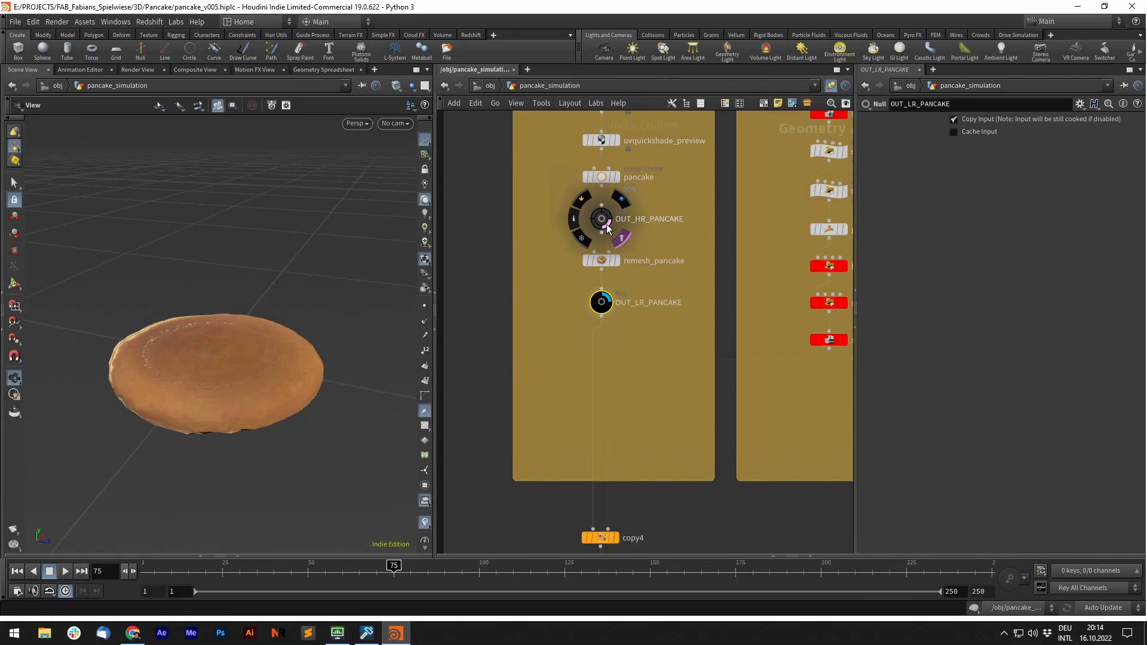
click(616, 235)
drag(237, 320, 278, 324)
right_drag(386, 397, 395, 430)
drag(238, 331, 203, 325)
middle_drag(202, 325, 219, 334)
right_drag(218, 334, 280, 310)
drag(280, 311, 151, 341)
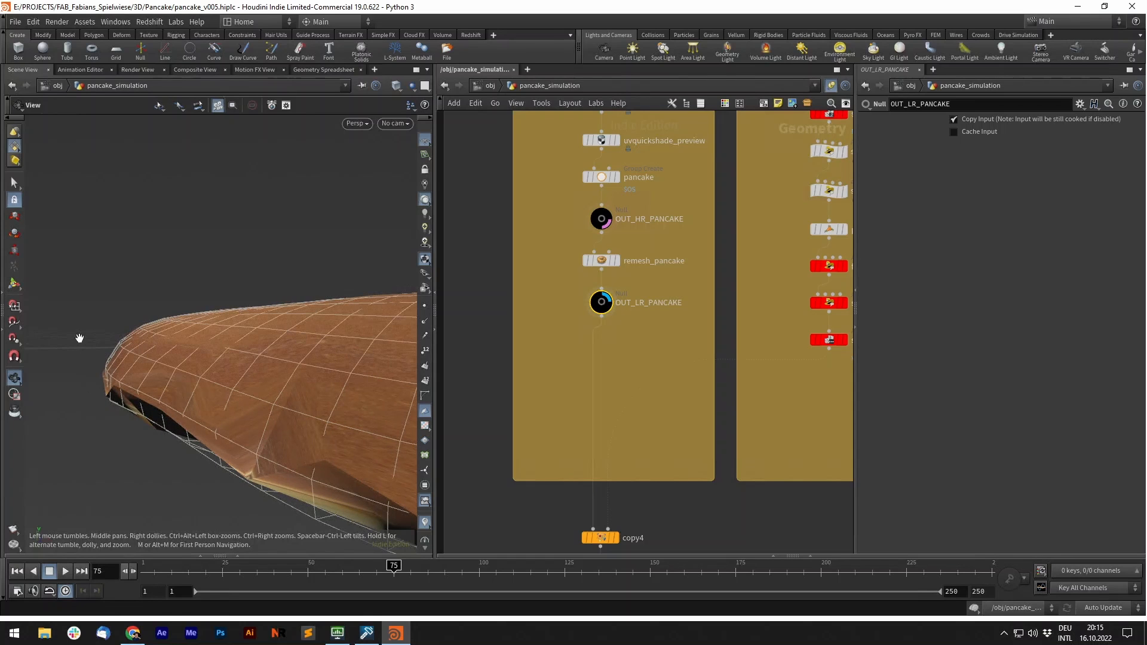
drag(74, 364, 120, 349)
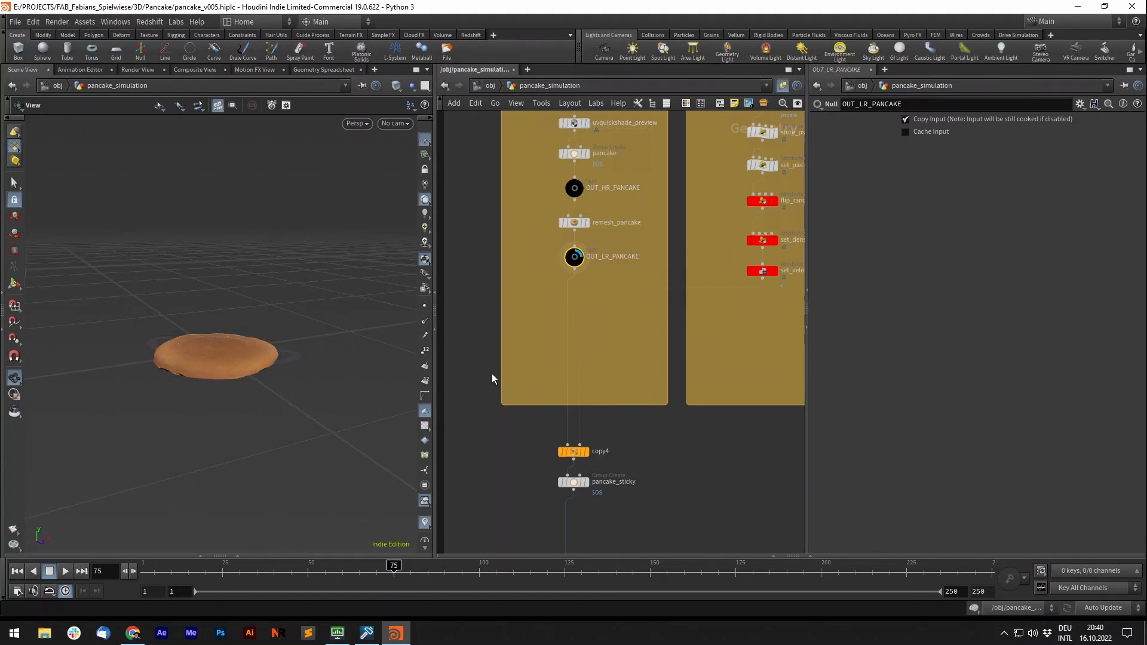
- Display the copy4 node and inspect the vertical stack of copied pancakes from several angles
middle_drag(541, 419, 530, 388)
scroll(573, 430, up, 1)
click(575, 421)
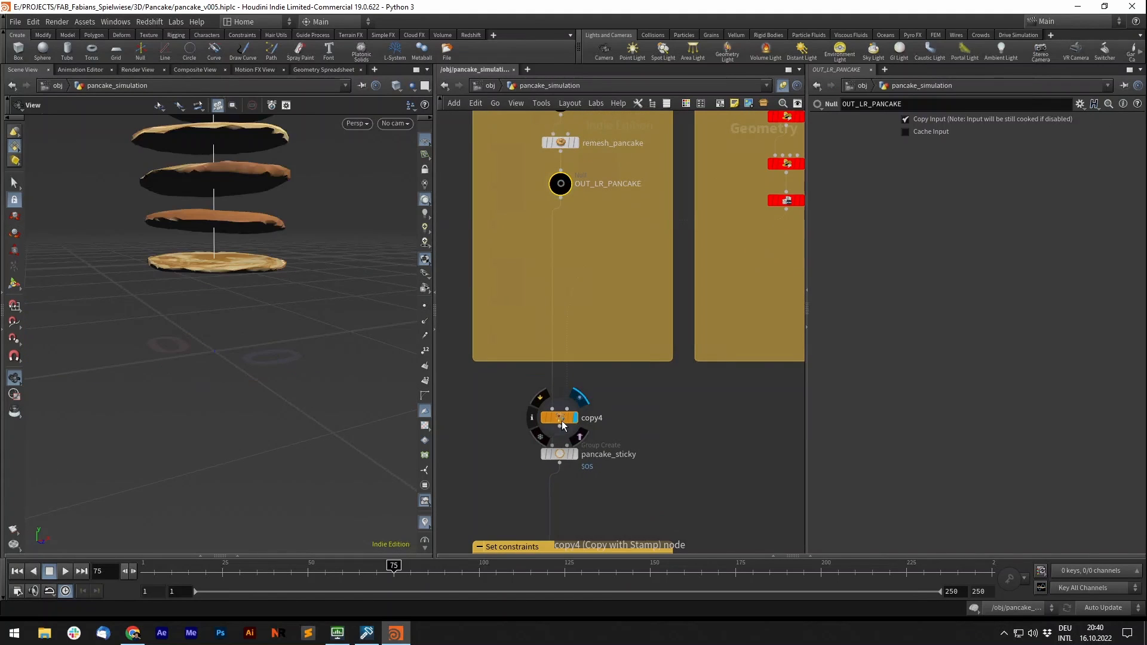
click(562, 421)
middle_drag(243, 287, 234, 413)
right_drag(233, 413, 209, 332)
middle_drag(210, 333, 200, 361)
mouse_move(200, 361)
mouse_down()
mouse_move(215, 351)
mouse_move(181, 359)
mouse_up()
drag(218, 313, 157, 307)
middle_drag(158, 309, 196, 307)
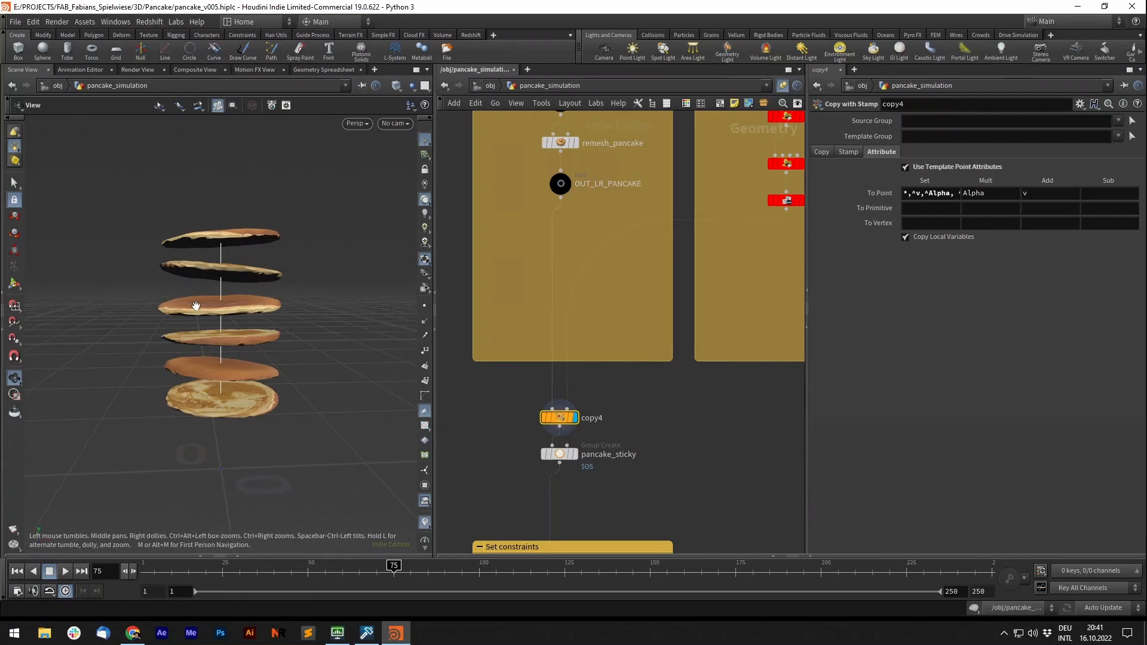
drag(169, 308, 153, 309)
- Bypass all nodes from pointjitter1 through set_velocity in the PANCAKE INITIAL POINTS network box
scroll(496, 342, down, 5)
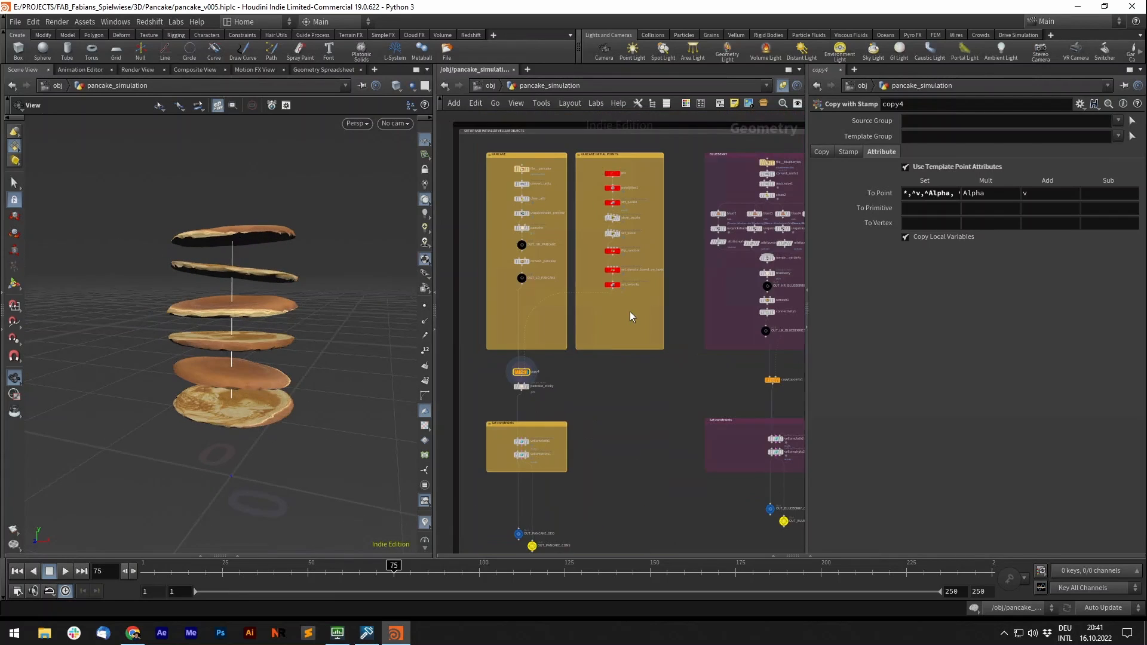
scroll(602, 222, up, 3)
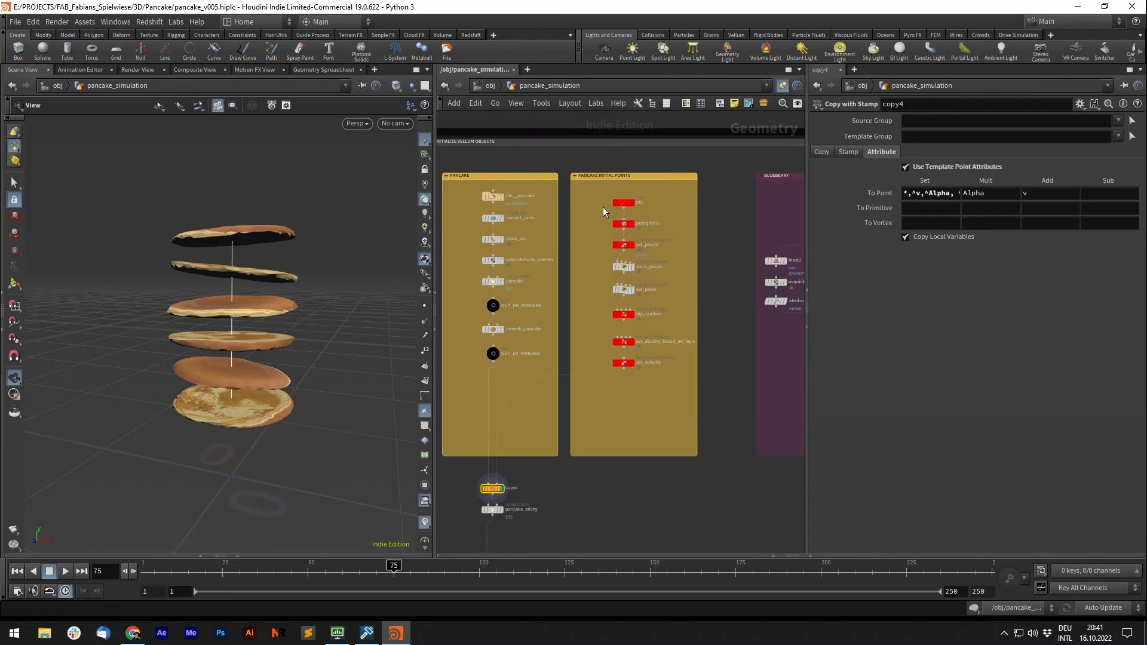
drag(596, 218, 663, 393)
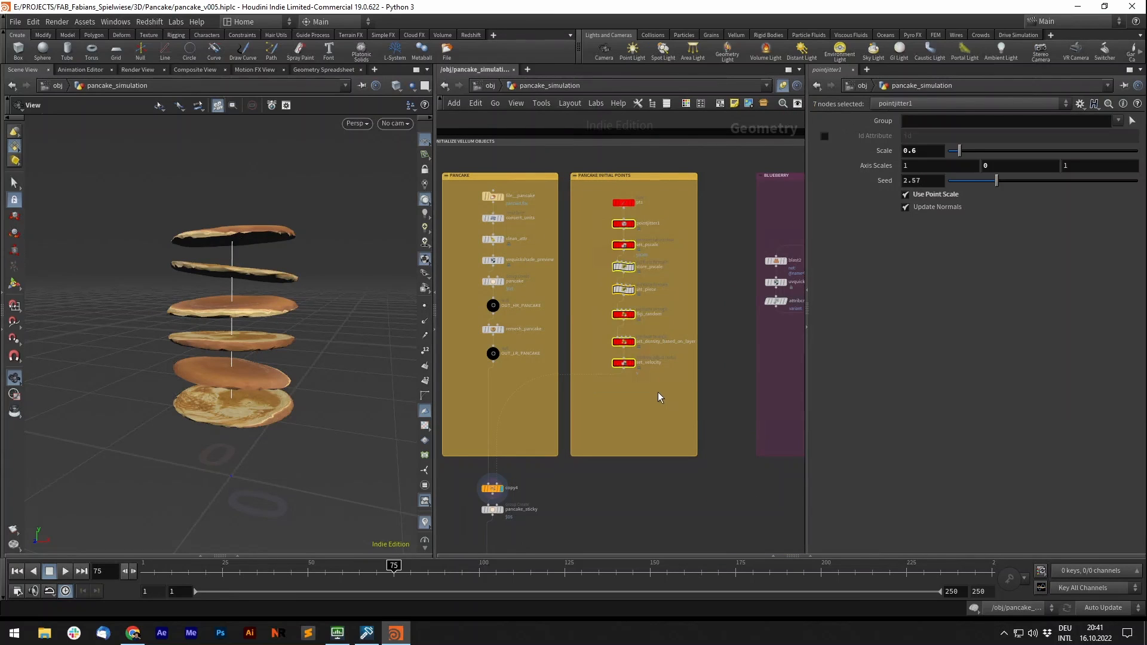
scroll(625, 380, up, 4)
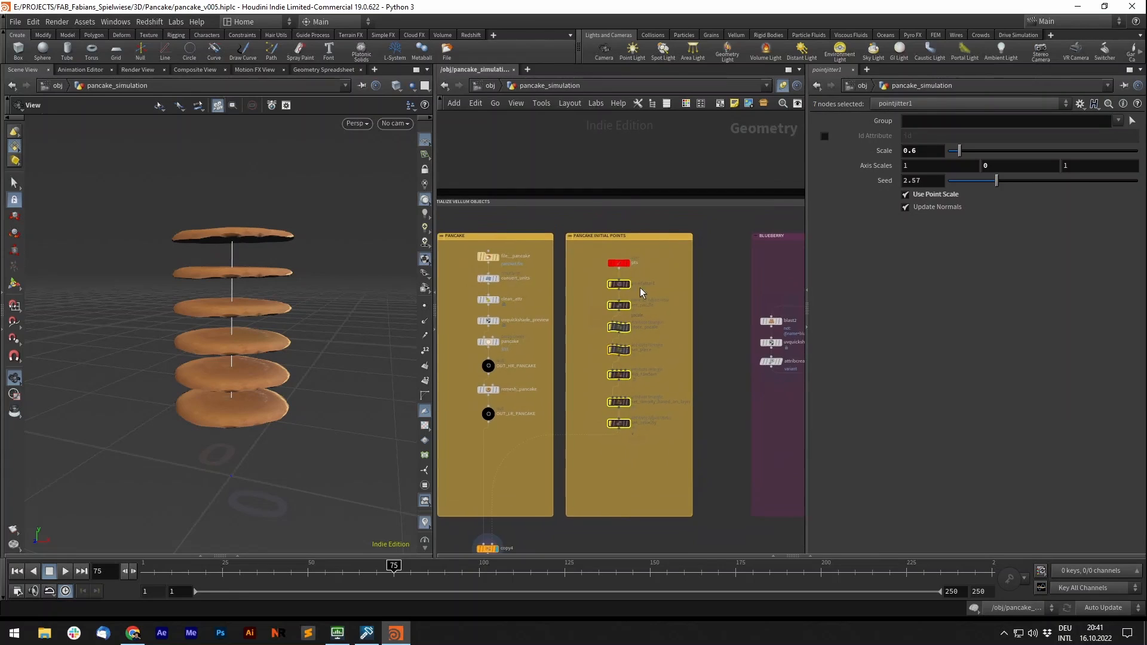
- Select the pts line node and review its origin, length and point count against the pancake stack
click(621, 274)
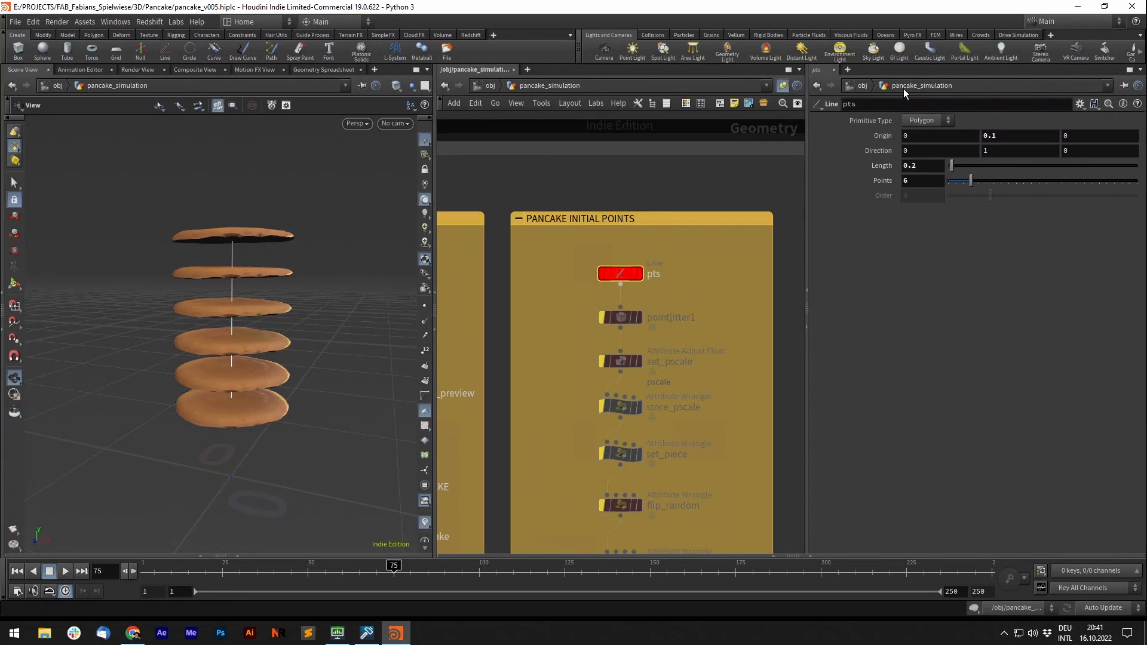
middle_drag(1009, 137, 1006, 135)
middle_drag(923, 165, 924, 169)
drag(971, 182, 971, 185)
middle_drag(724, 293, 740, 260)
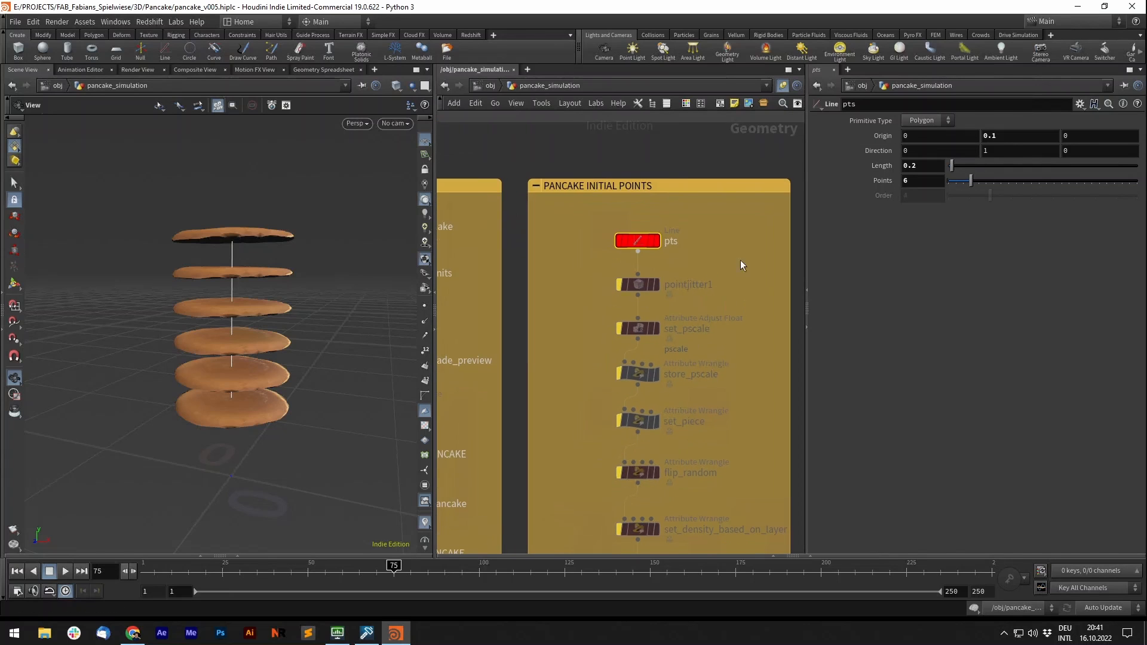
drag(284, 336, 254, 343)
drag(259, 227, 261, 257)
middle_drag(262, 257, 253, 251)
- Re-enable the pointjitter1 and set_pscale nodes and view the resulting pancake stack
click(620, 286)
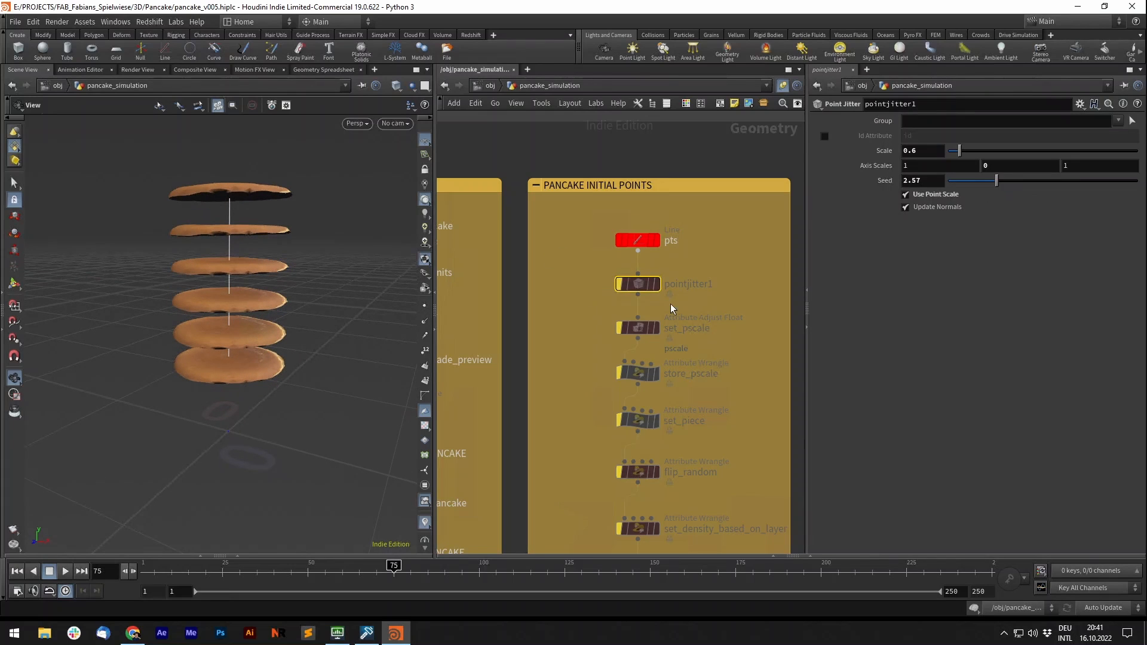
click(638, 327)
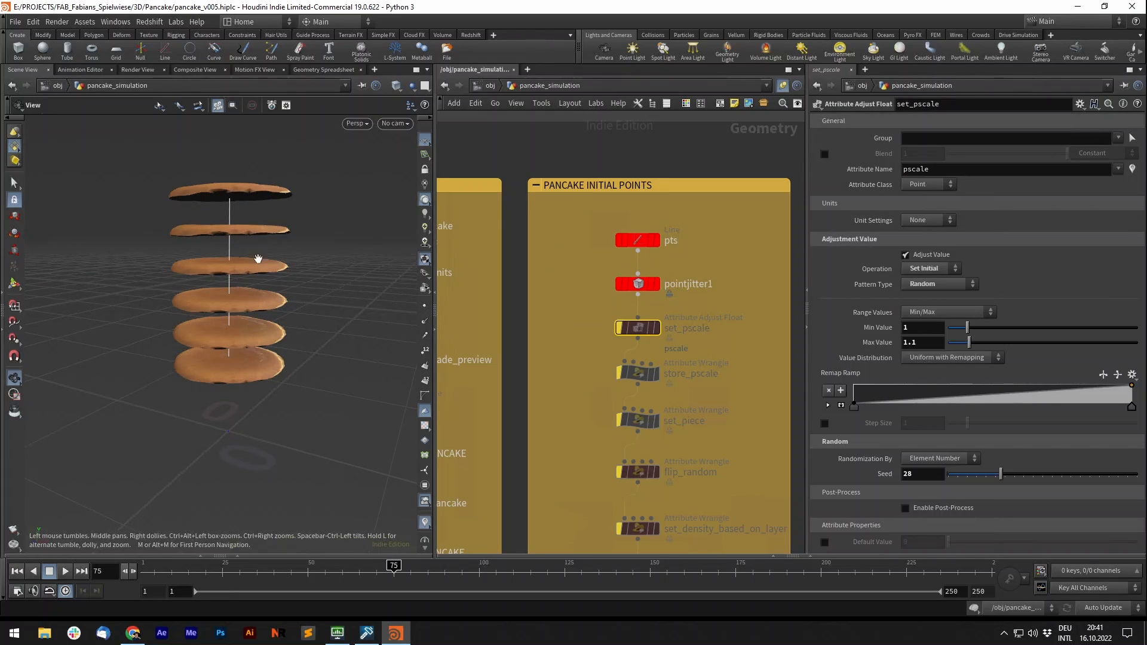
click(621, 327)
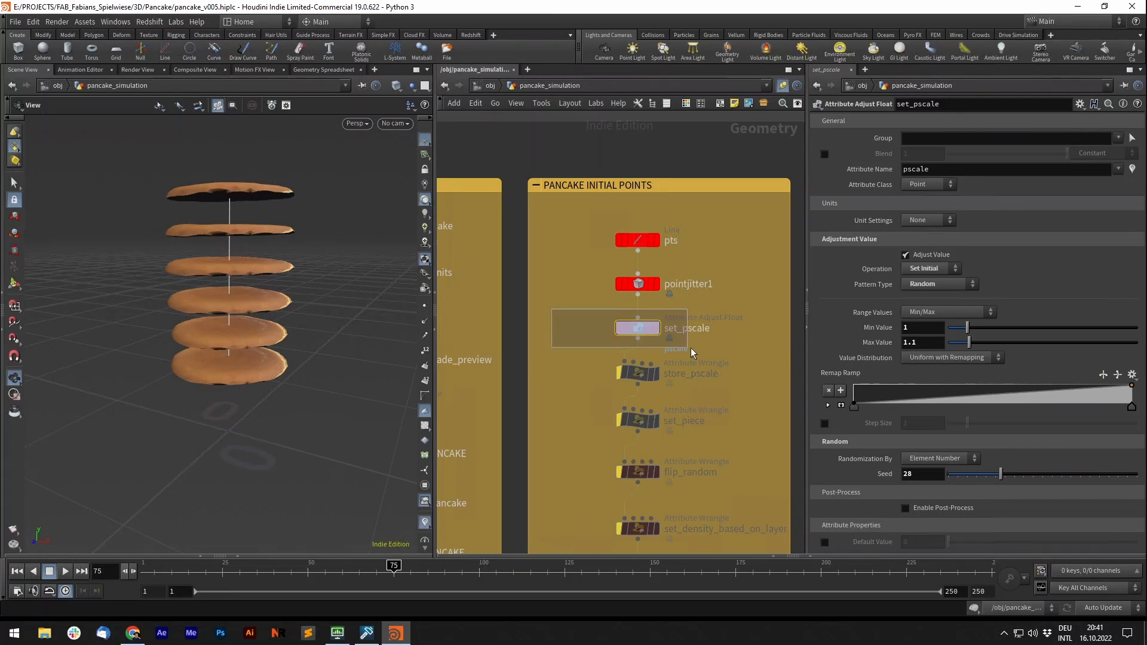
drag(268, 274, 237, 320)
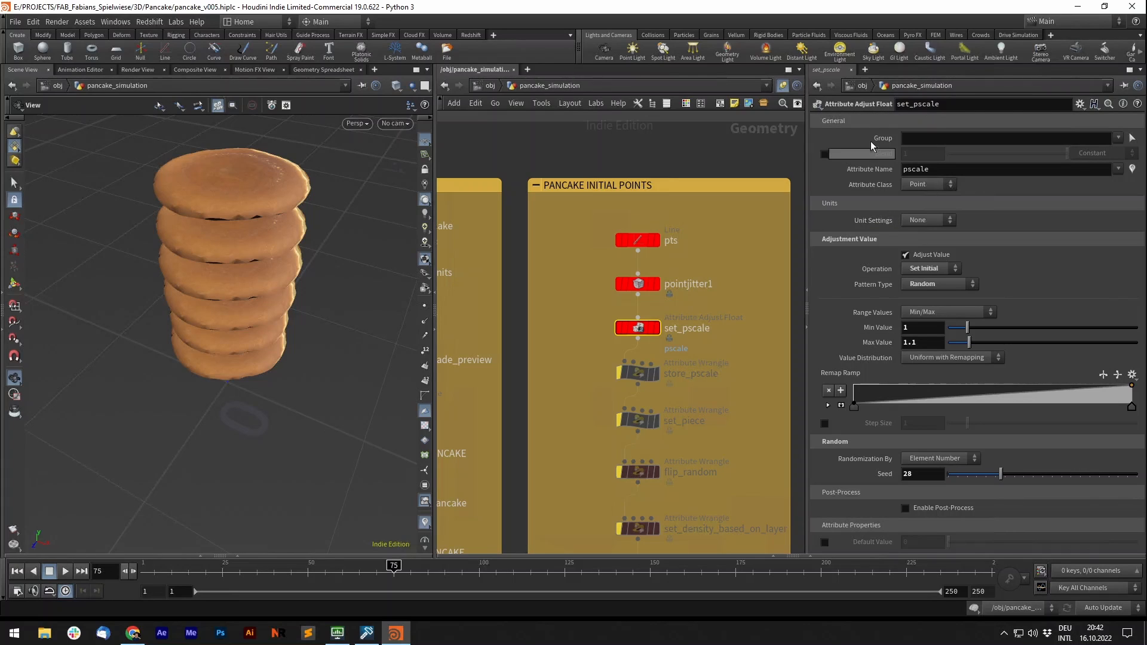
- Review the Operation, Pattern Type and minimum and maximum value settings of set_pscale
click(933, 269)
click(949, 270)
click(941, 285)
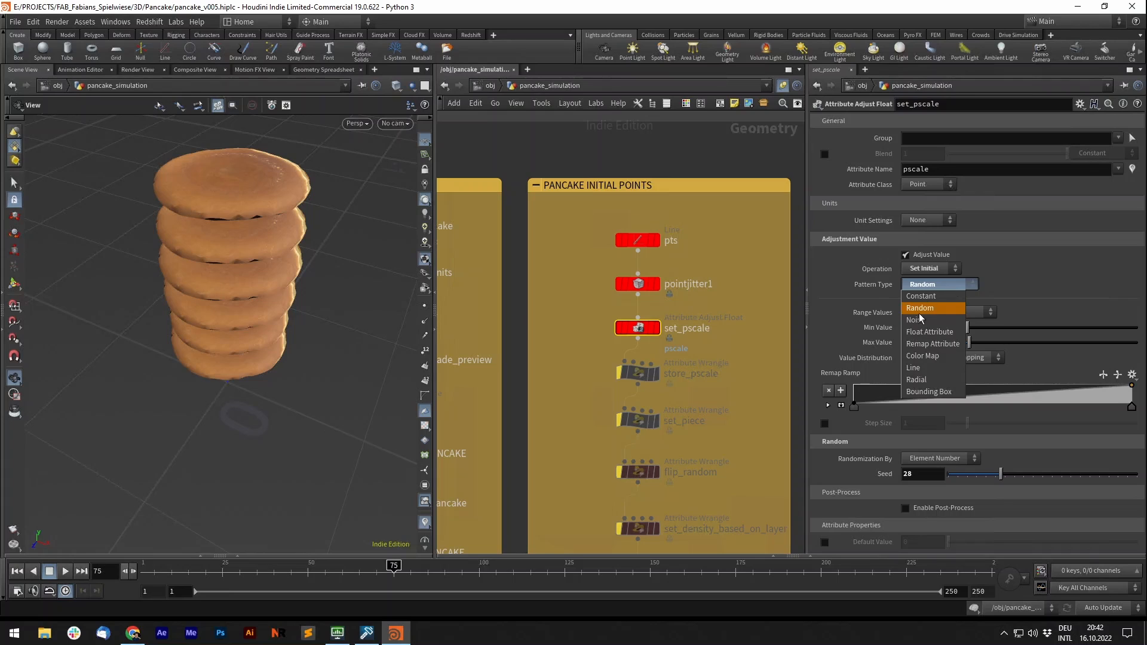
click(952, 273)
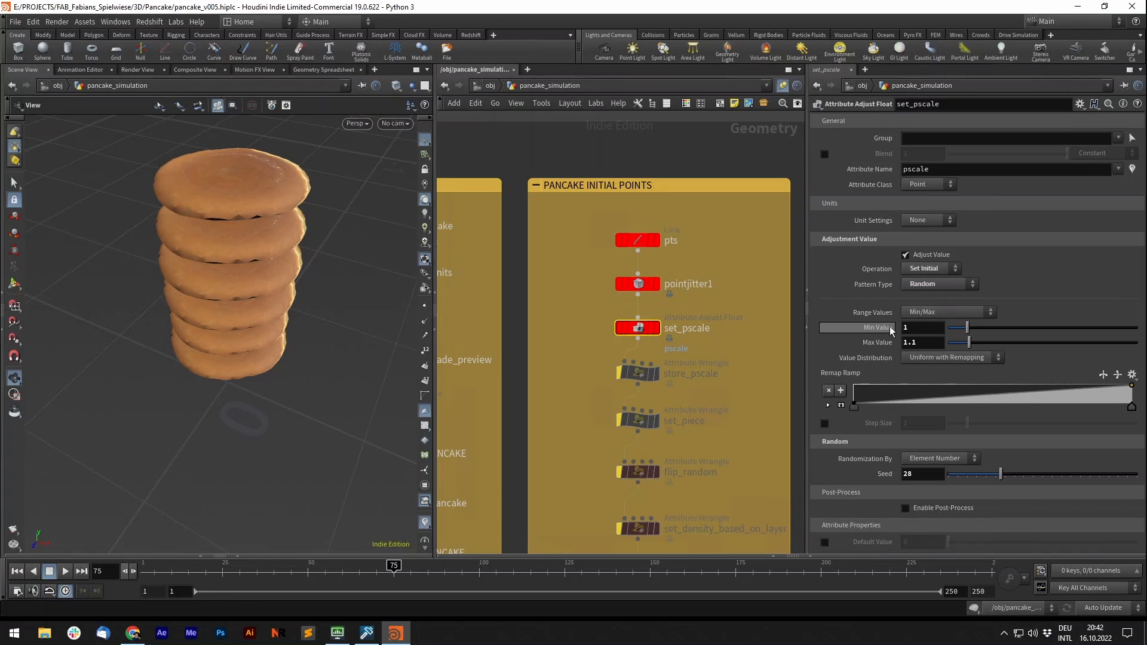
drag(920, 342, 864, 341)
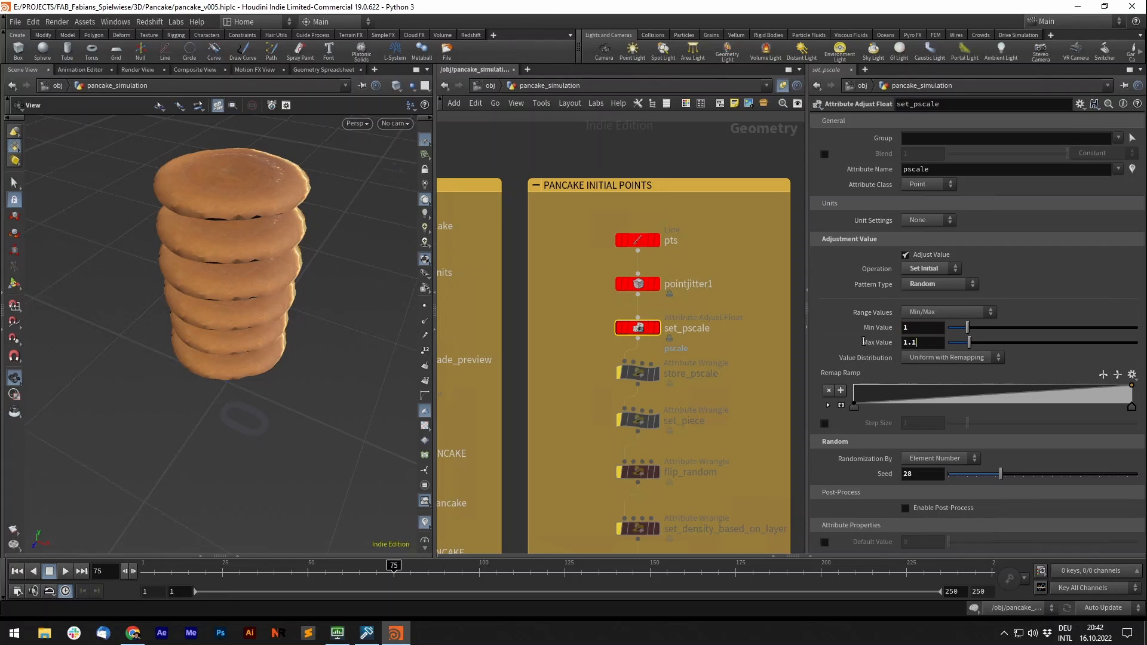
- Reveal the Geometry Spreadsheet below the viewport and toggle set_pscale's bypass to compare pancake sizes and pscale values, leaving it enabled
click(238, 556)
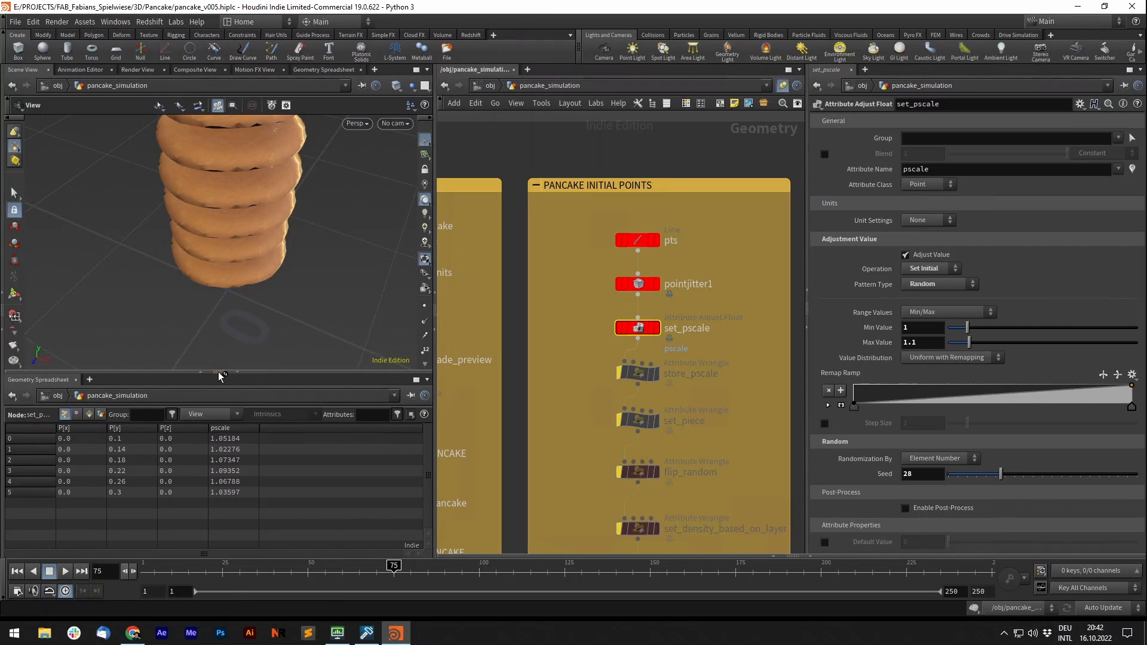
drag(221, 376, 220, 372)
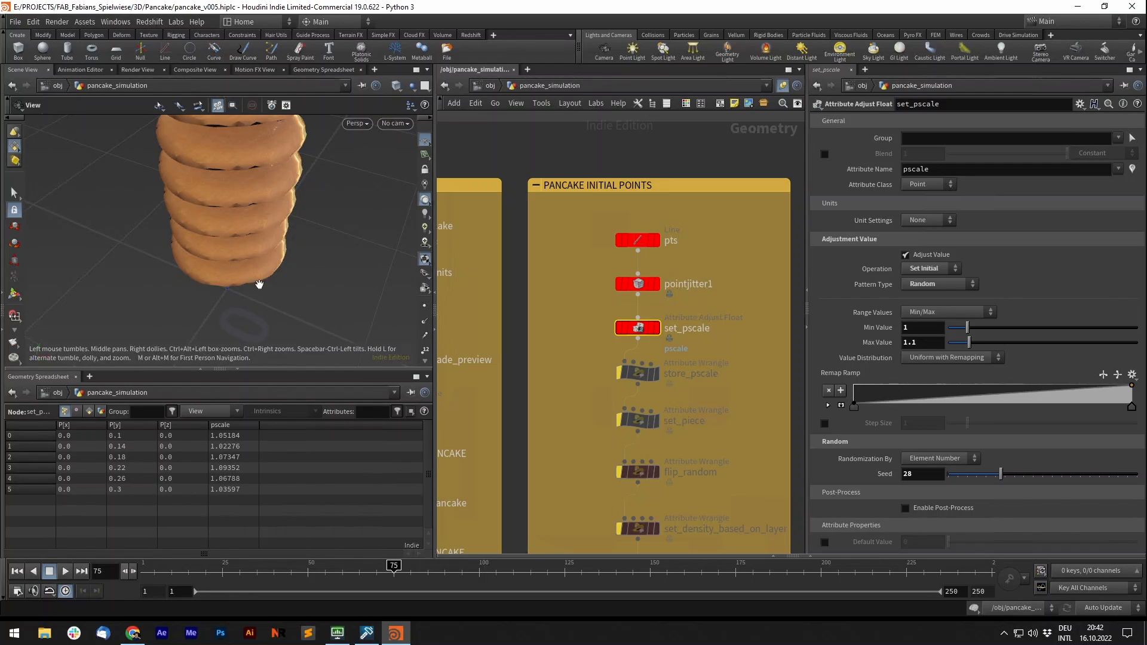
key(b)
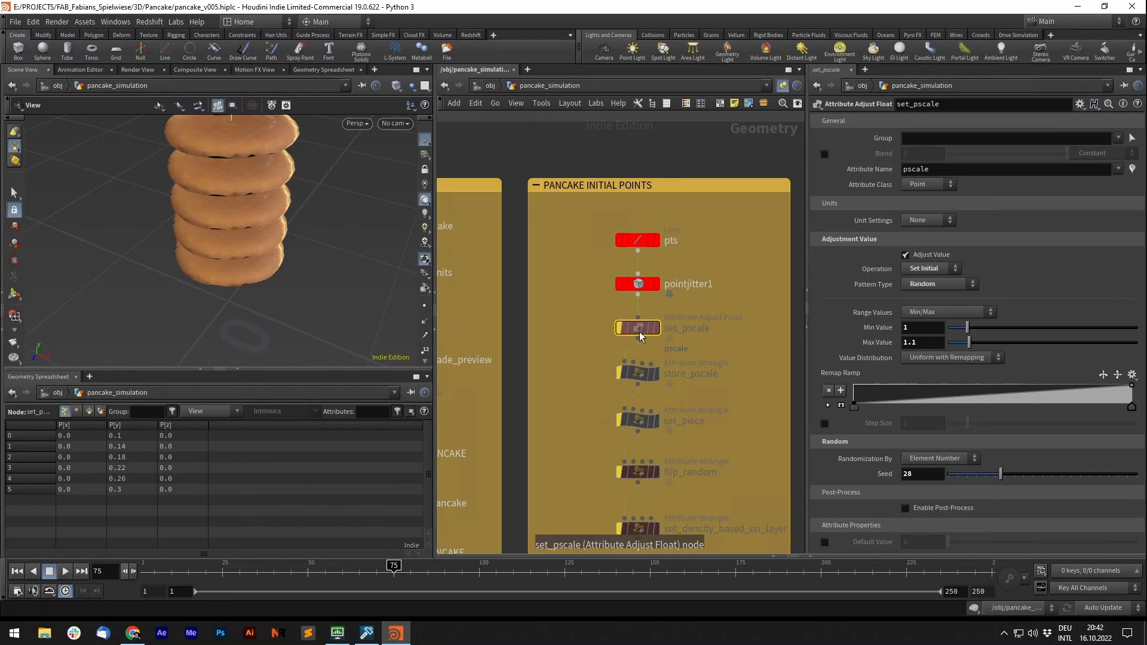
middle_drag(319, 262, 307, 333)
right_drag(307, 333, 274, 304)
drag(275, 303, 281, 322)
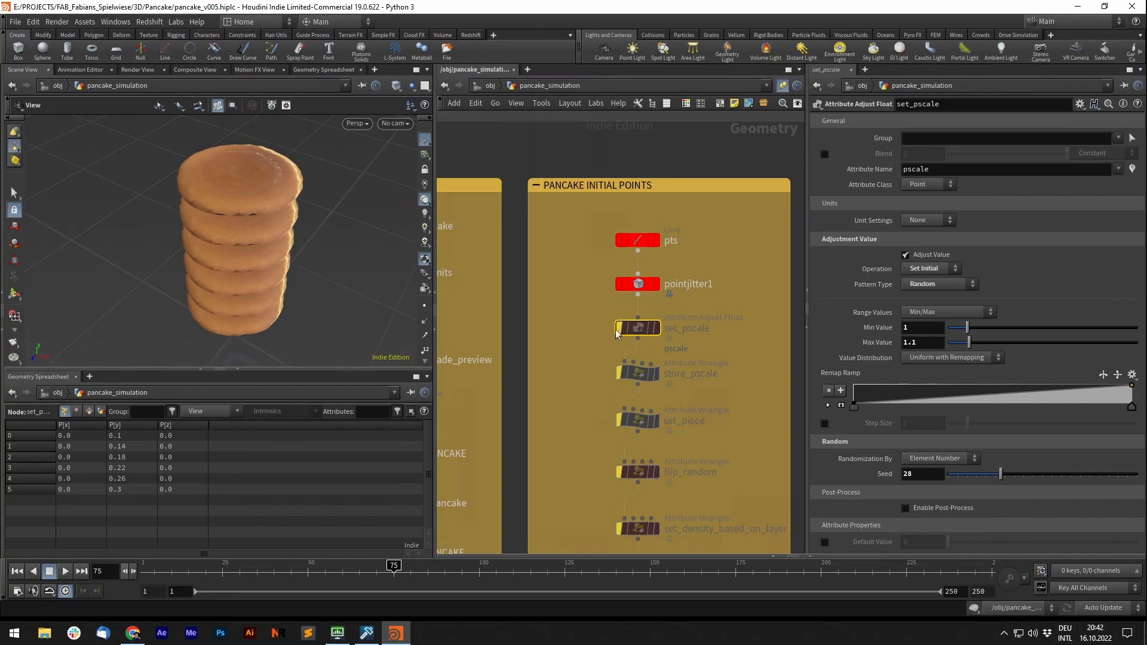
key(b)
key(b)
key(b)
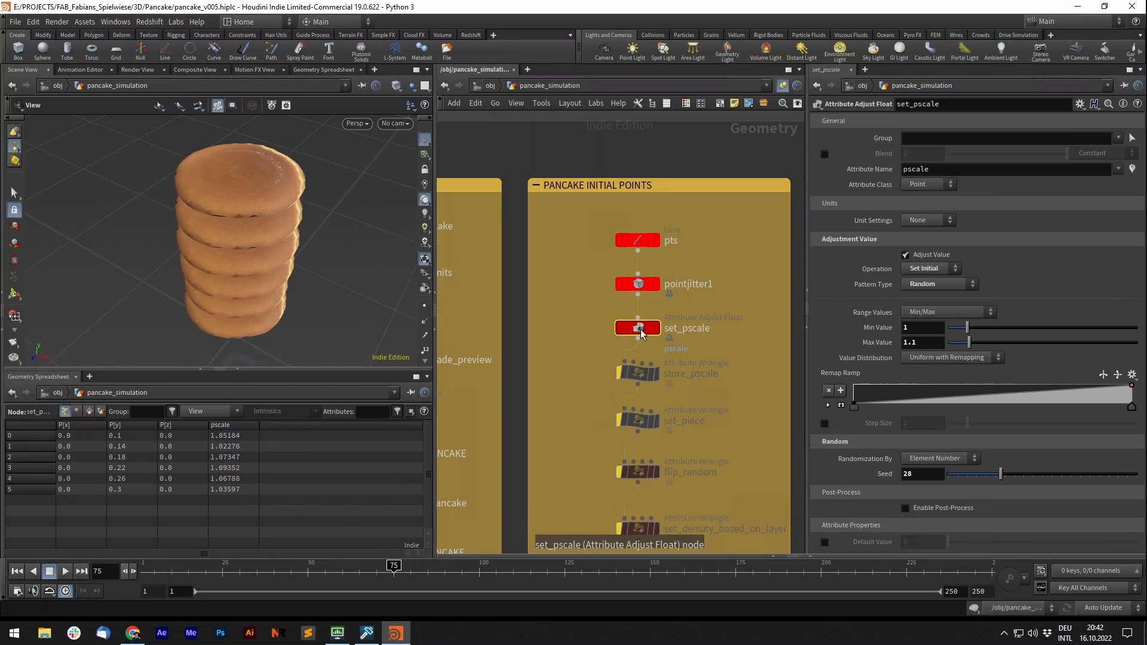
key(b)
key(b)
- Select the store_pscale attribute wrangle and re-enable it
middle_drag(769, 386, 759, 347)
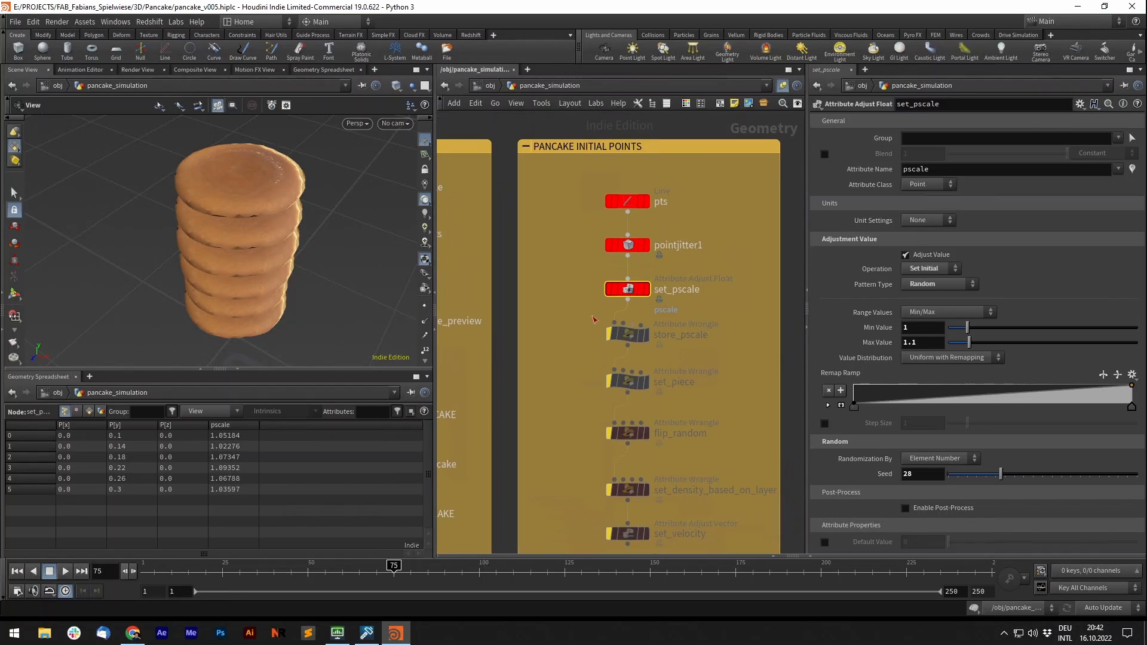
click(632, 336)
key(r)
click(913, 193)
drag(930, 193, 842, 193)
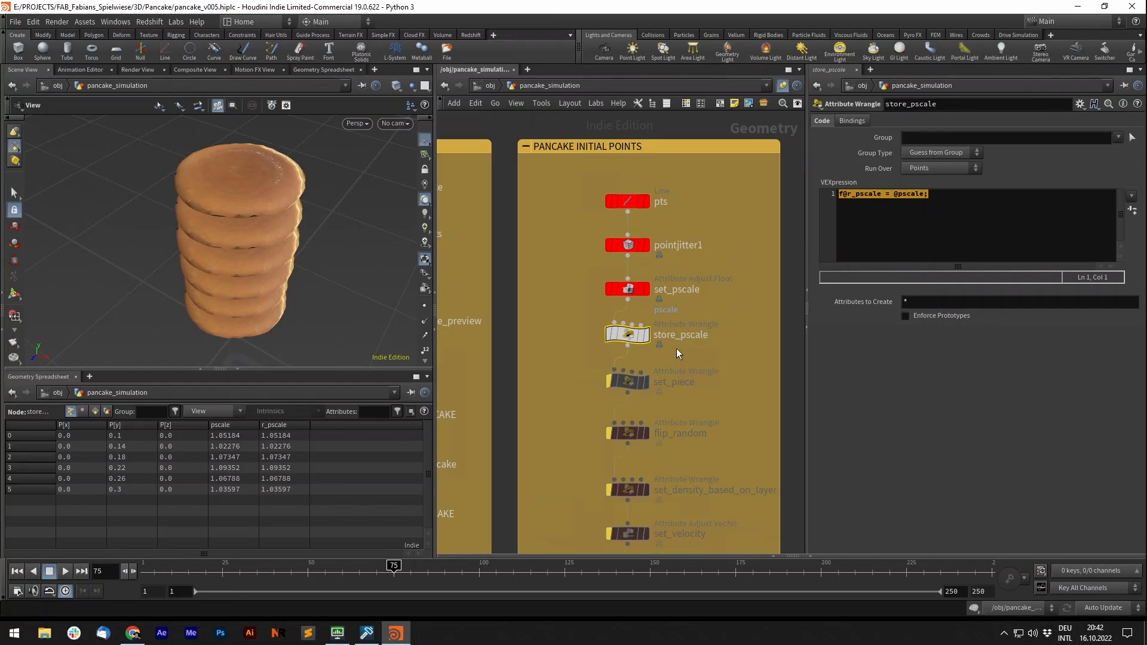
click(891, 209)
drag(882, 196, 834, 196)
click(877, 195)
drag(931, 193, 894, 193)
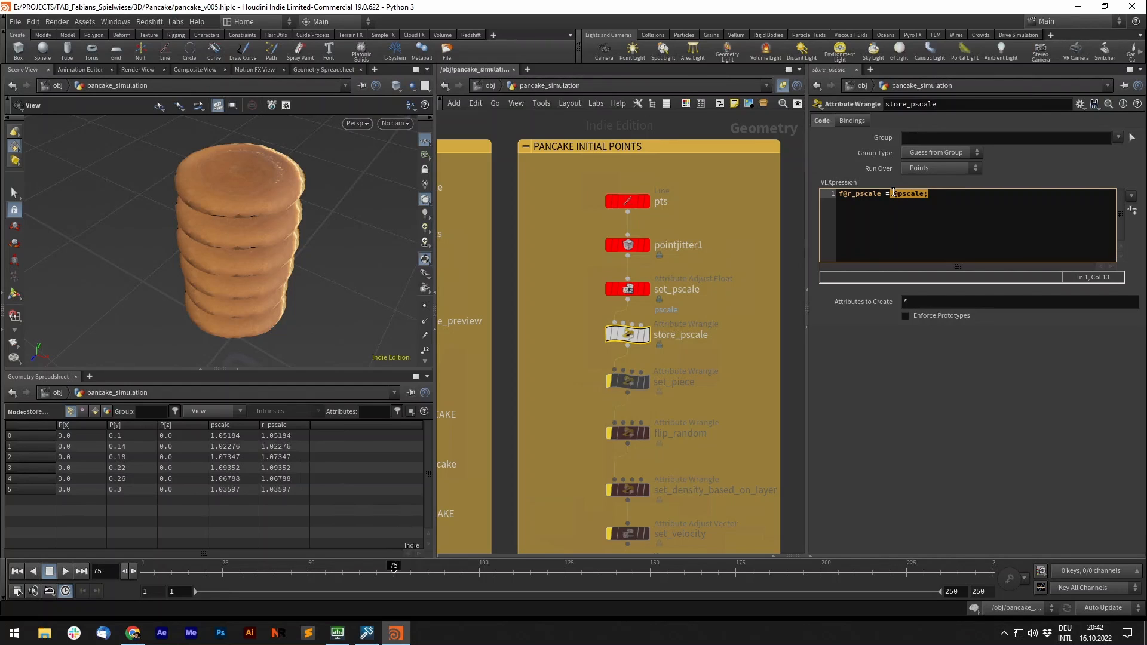
middle_drag(730, 314, 716, 263)
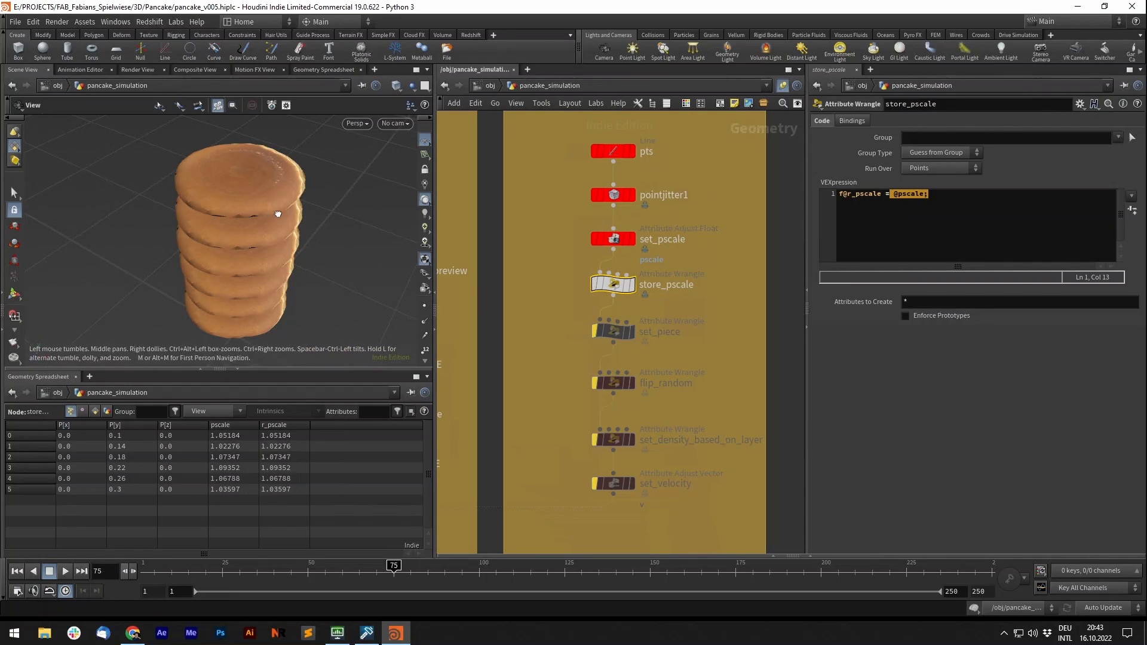
drag(236, 150, 237, 178)
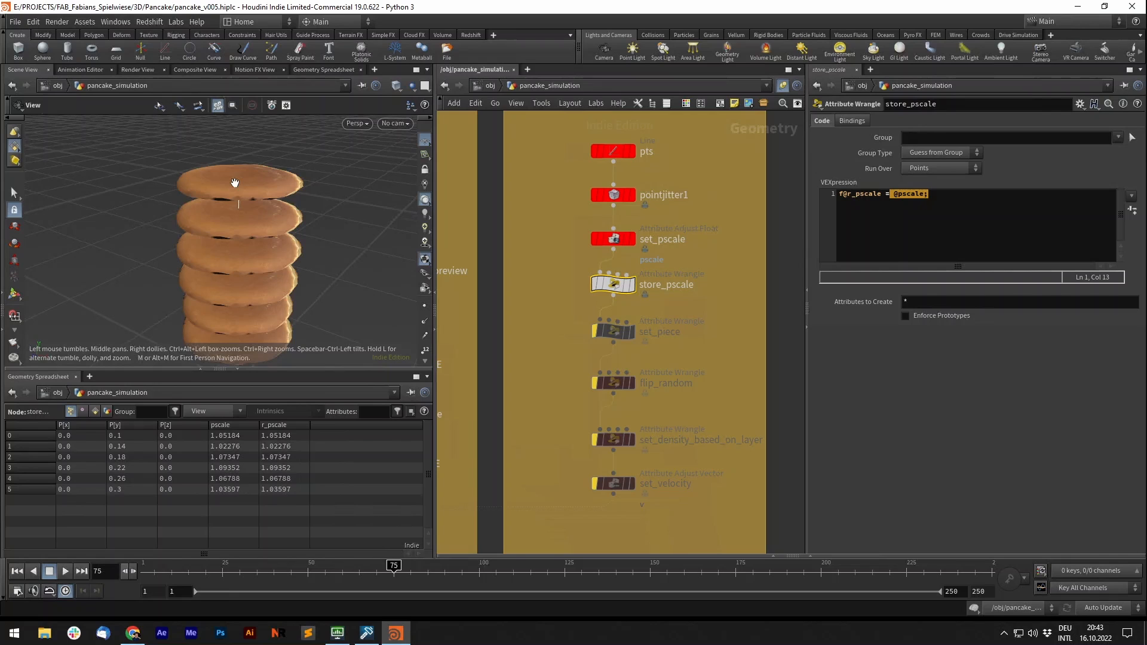
middle_drag(724, 350, 727, 289)
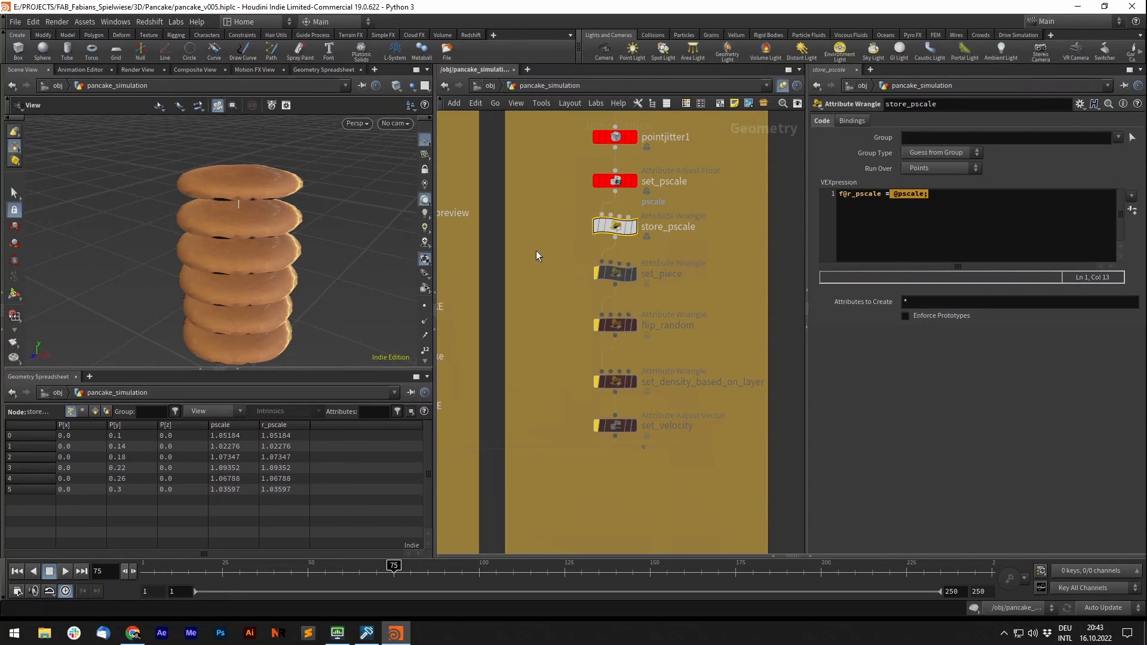
click(615, 273)
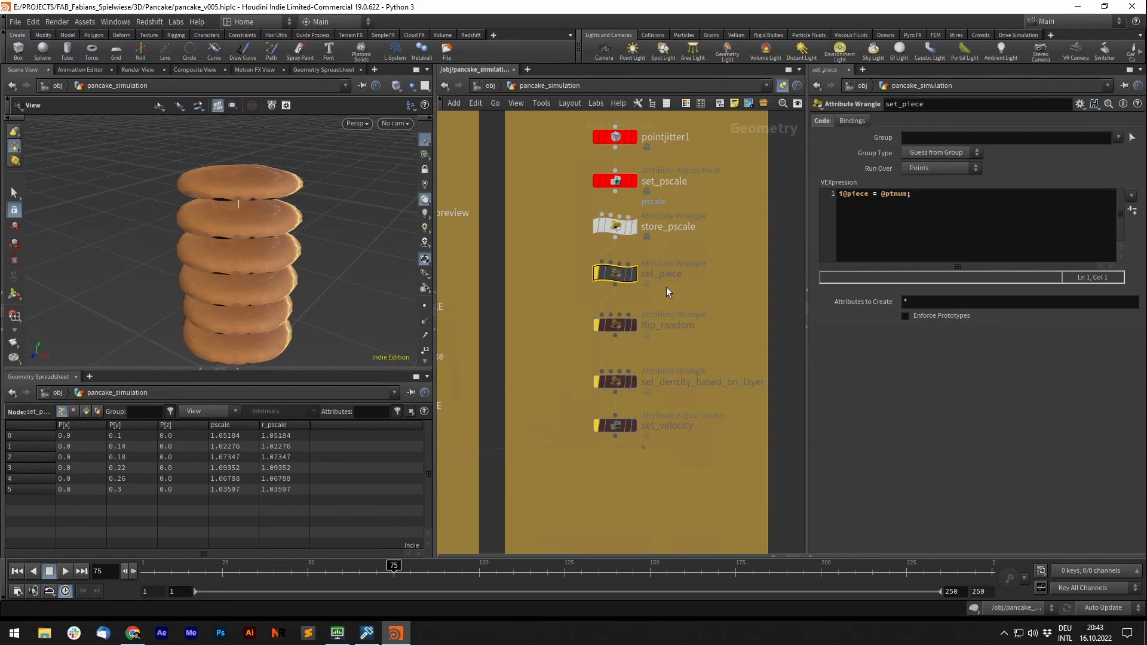
key(r)
mouse_move(634, 284)
click(852, 196)
key(ctrl+a)
middle_drag(750, 273, 743, 254)
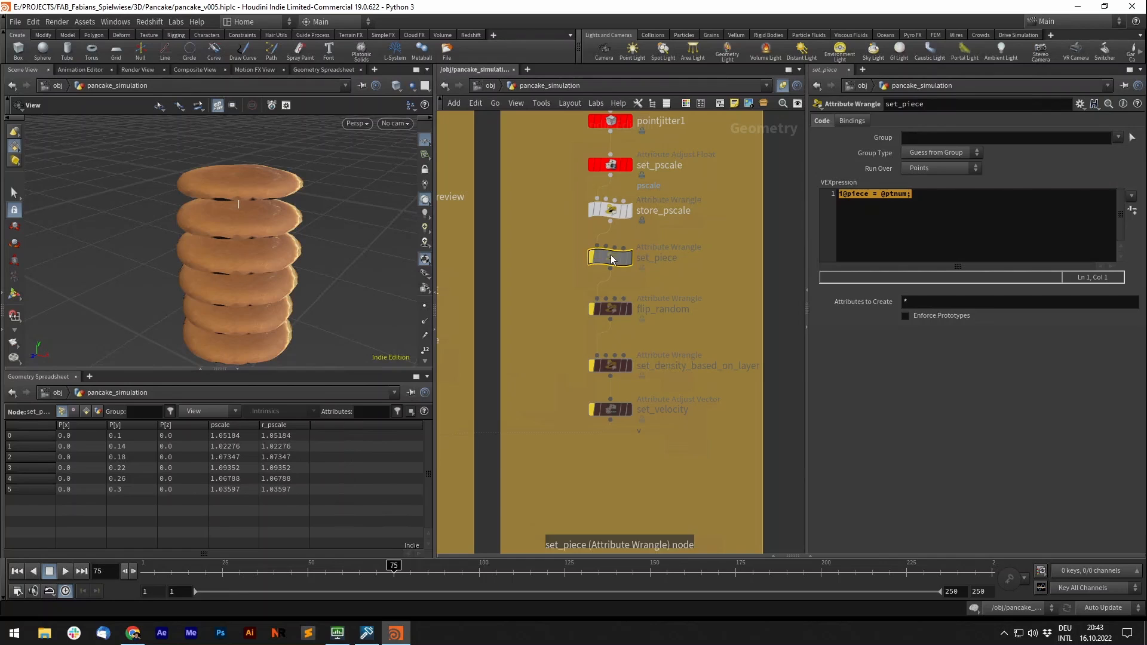
drag(258, 236, 200, 234)
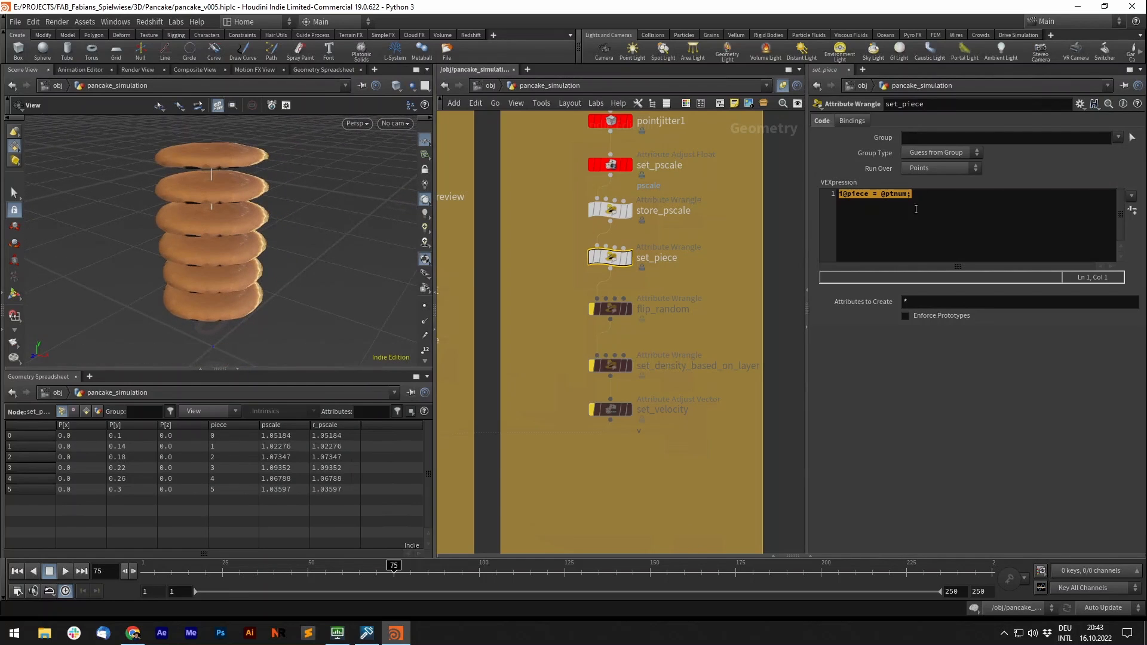
click(916, 209)
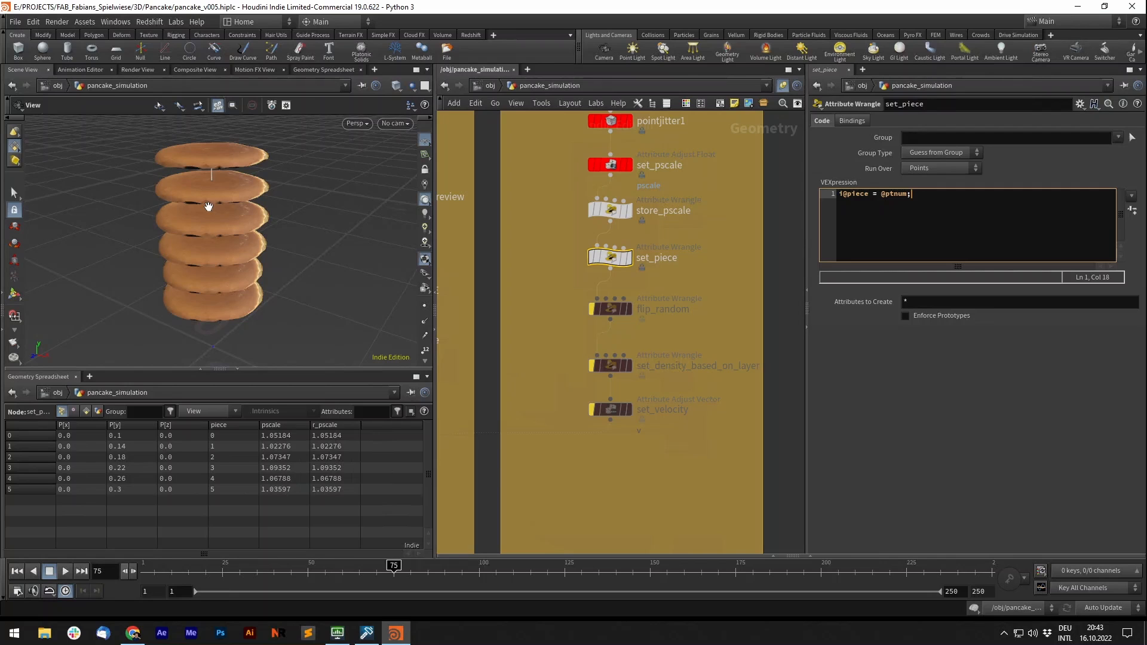
- Select and re-enable the flip_random attribute wrangle, and inspect the flipped and tilted pancakes from several angles
drag(558, 287, 660, 326)
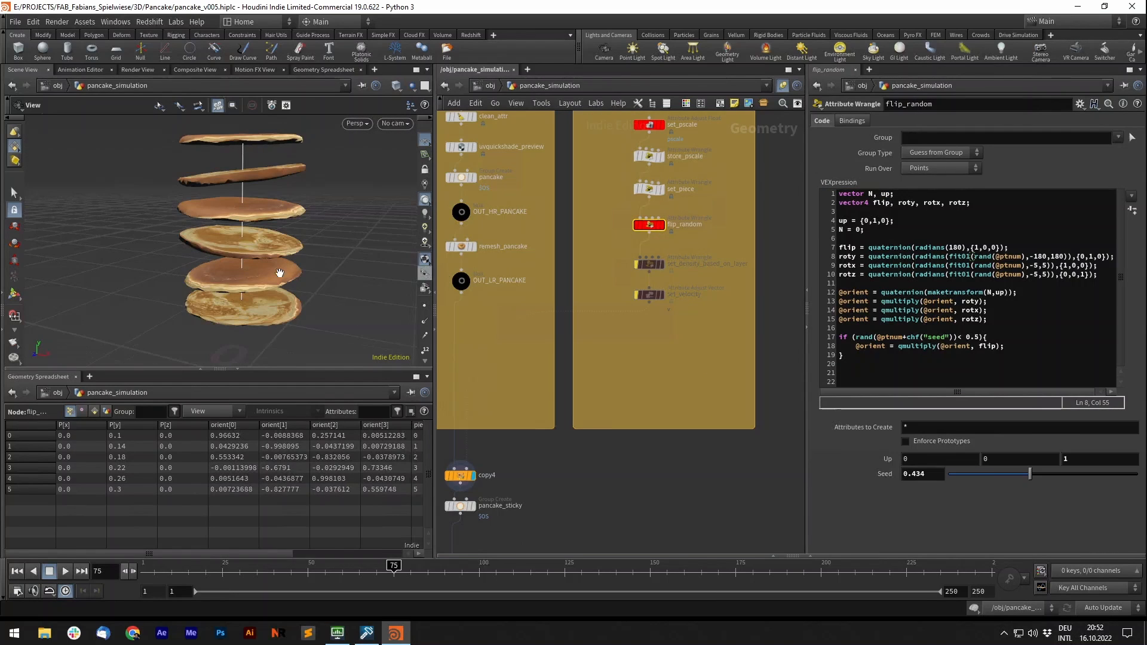
drag(279, 273, 291, 252)
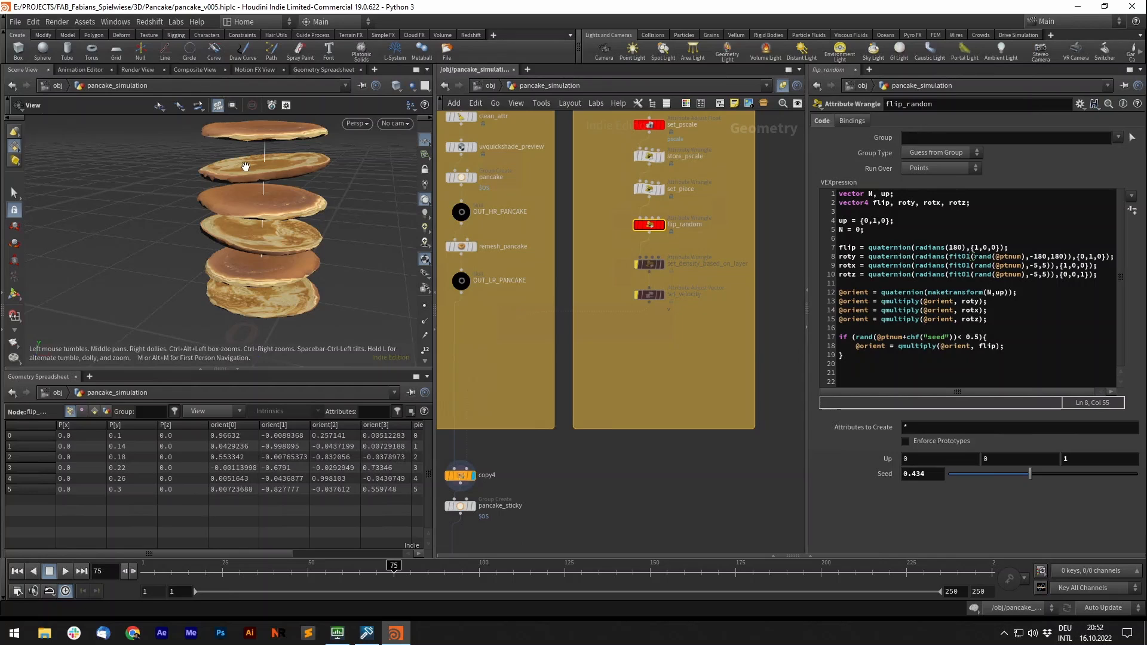
drag(253, 167, 263, 159)
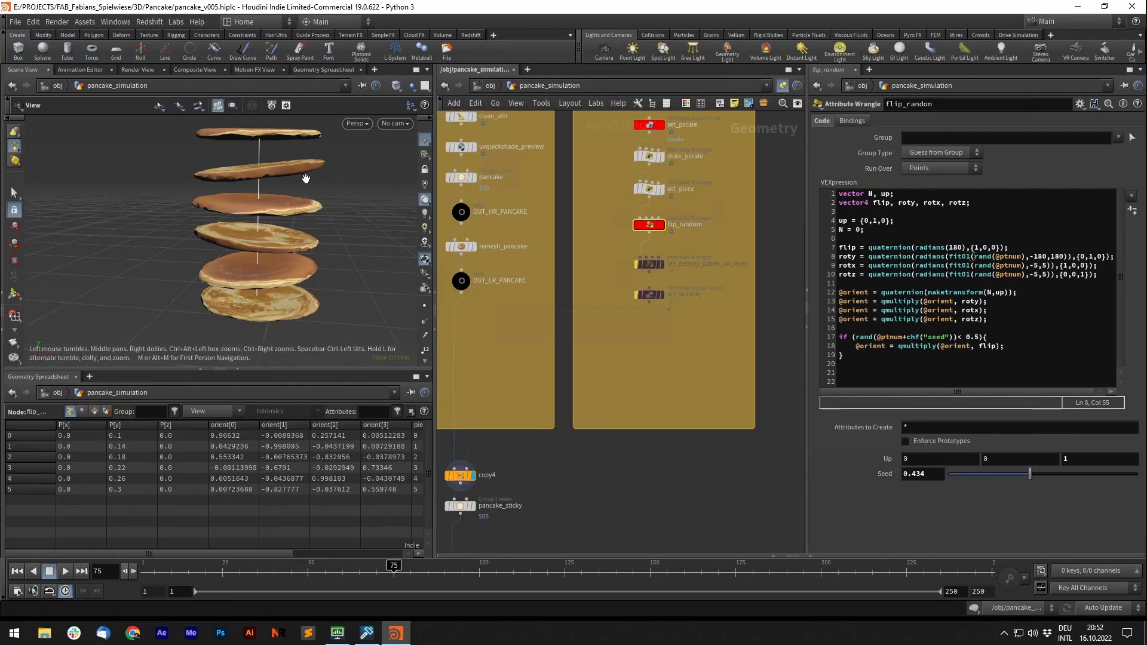
mouse_move(306, 179)
mouse_down()
mouse_move(333, 187)
mouse_move(304, 200)
mouse_up()
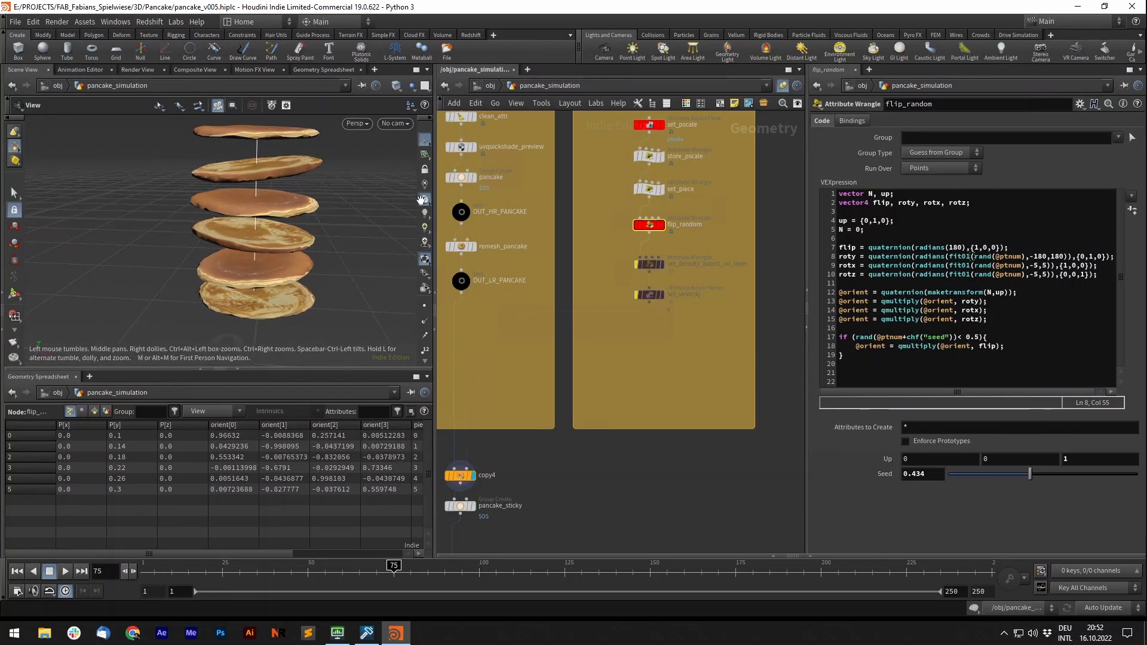
click(1013, 266)
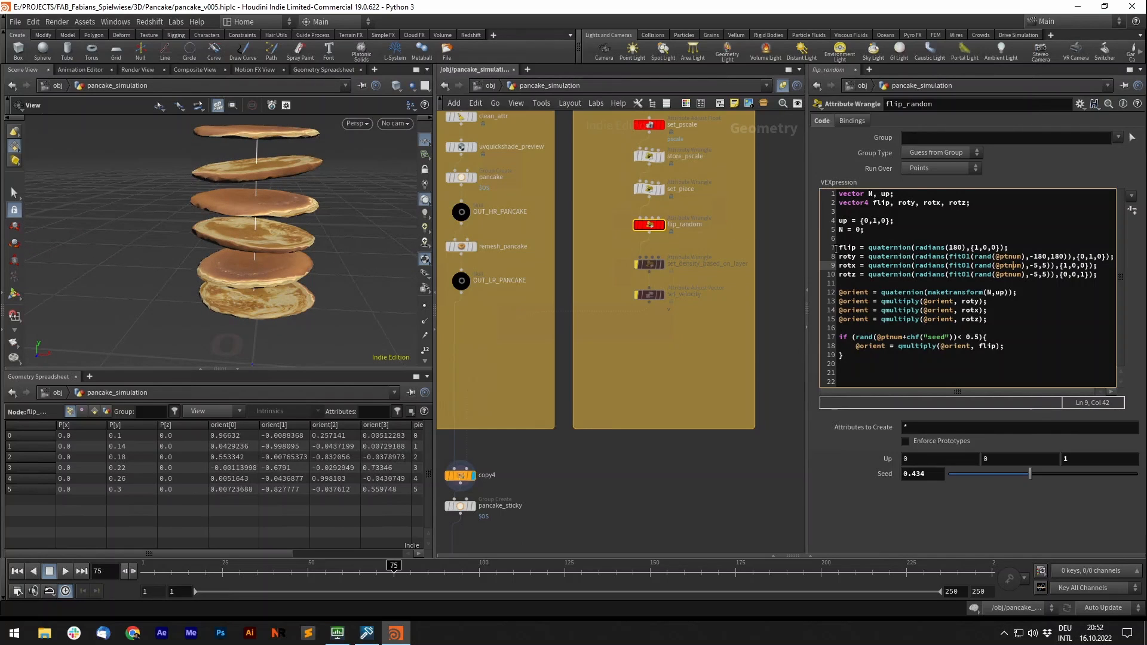
drag(837, 247, 840, 274)
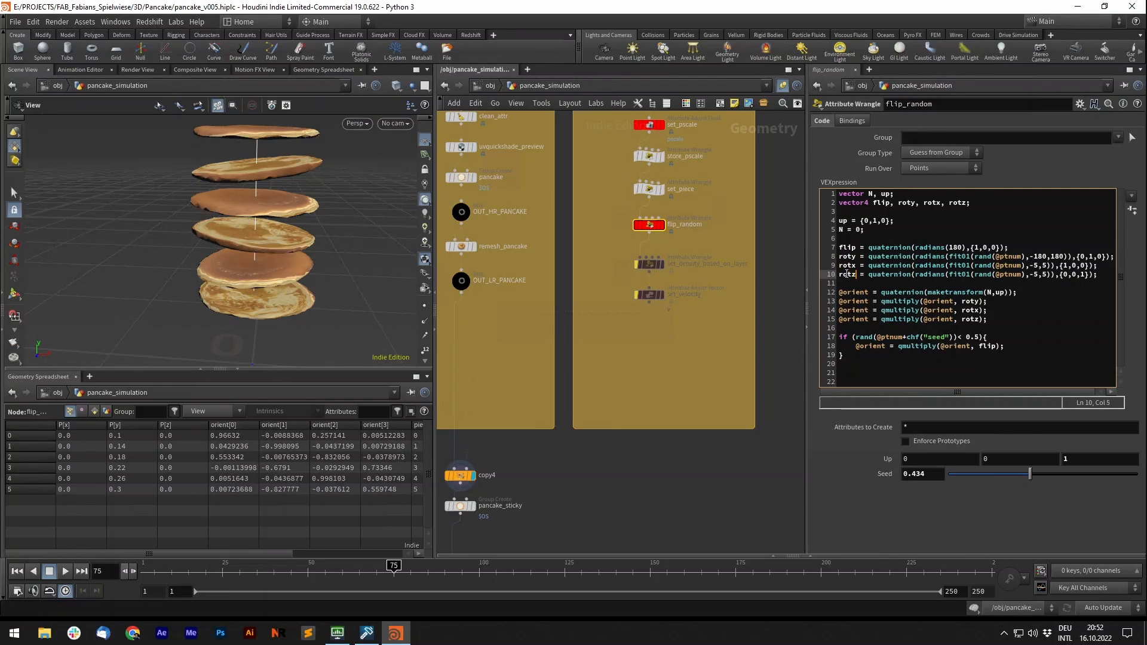
click(852, 274)
click(848, 257)
click(895, 257)
drag(974, 257, 1016, 256)
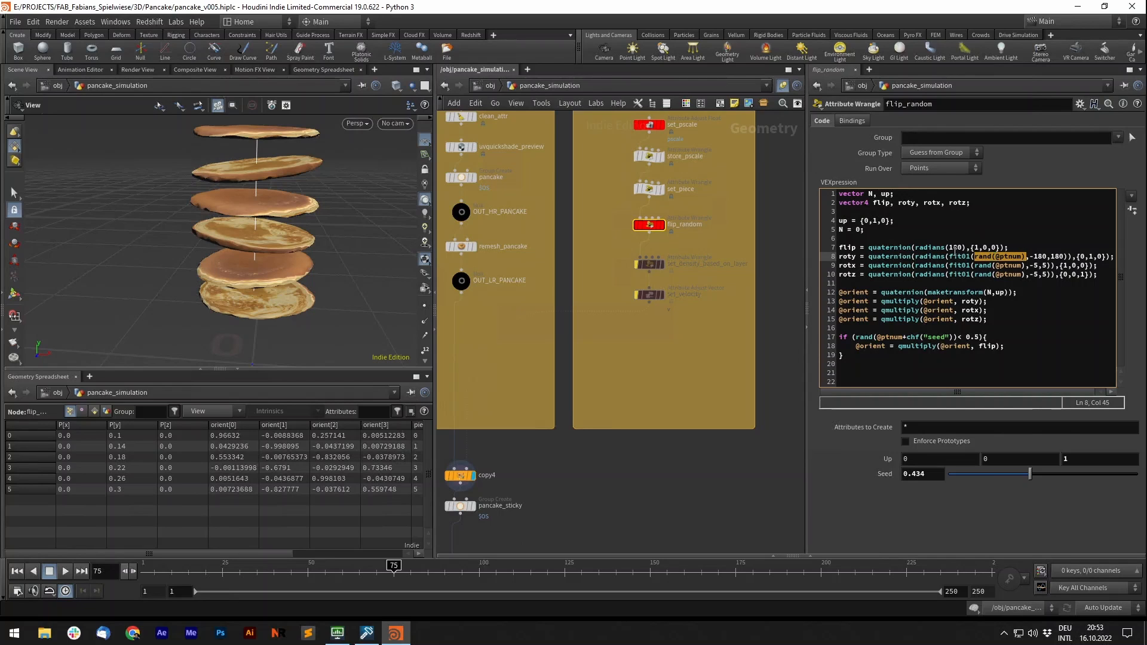
drag(1029, 257, 1086, 257)
drag(847, 274, 866, 274)
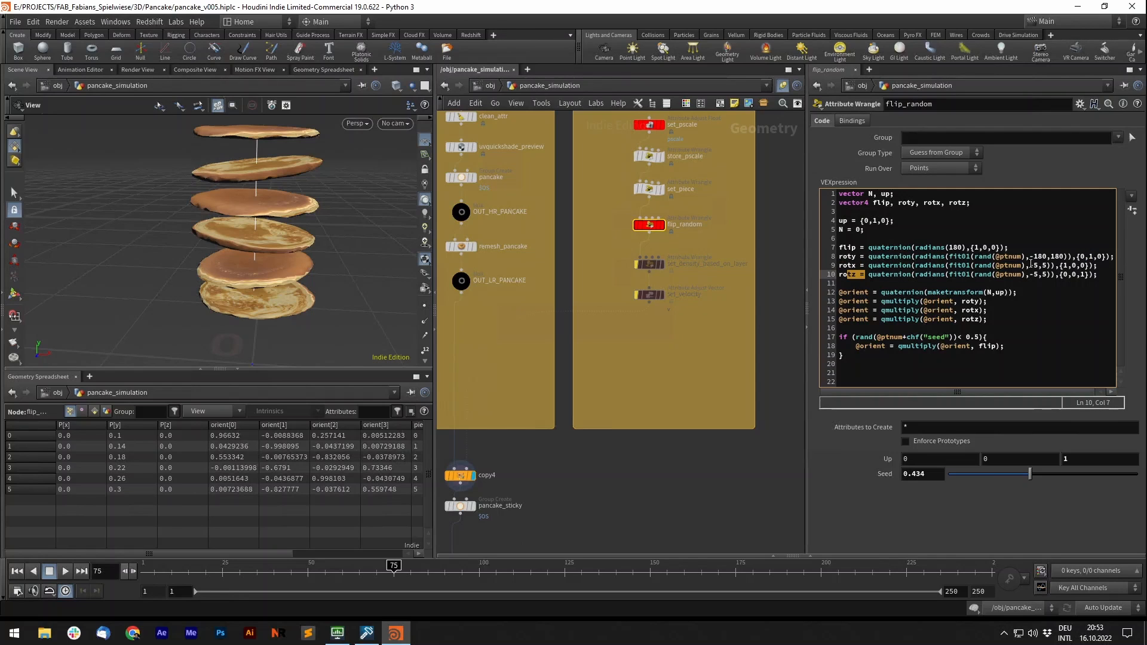
- Try a random rotx range of -1 to 1 degrees in flip_random's VEX code
drag(1031, 265, 1040, 265)
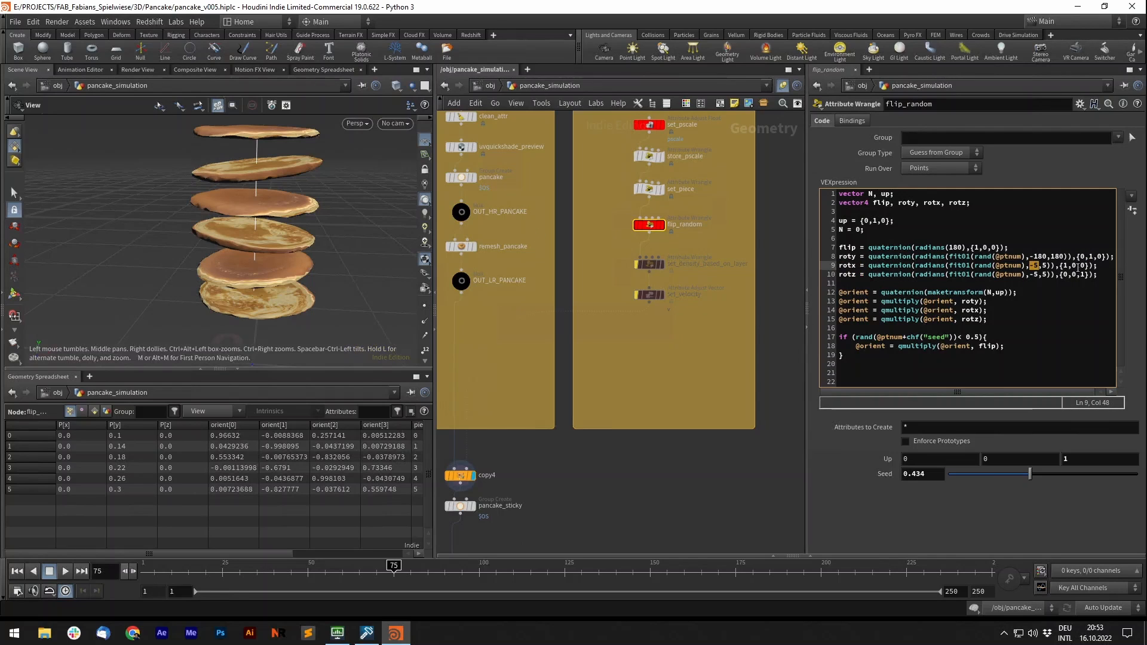
click(1039, 266)
key(BackSpace)
key(BackSpace)
text(0)
key(BackSpace)
text(-1)
key(Right)
key(BackSpace)
text(1)
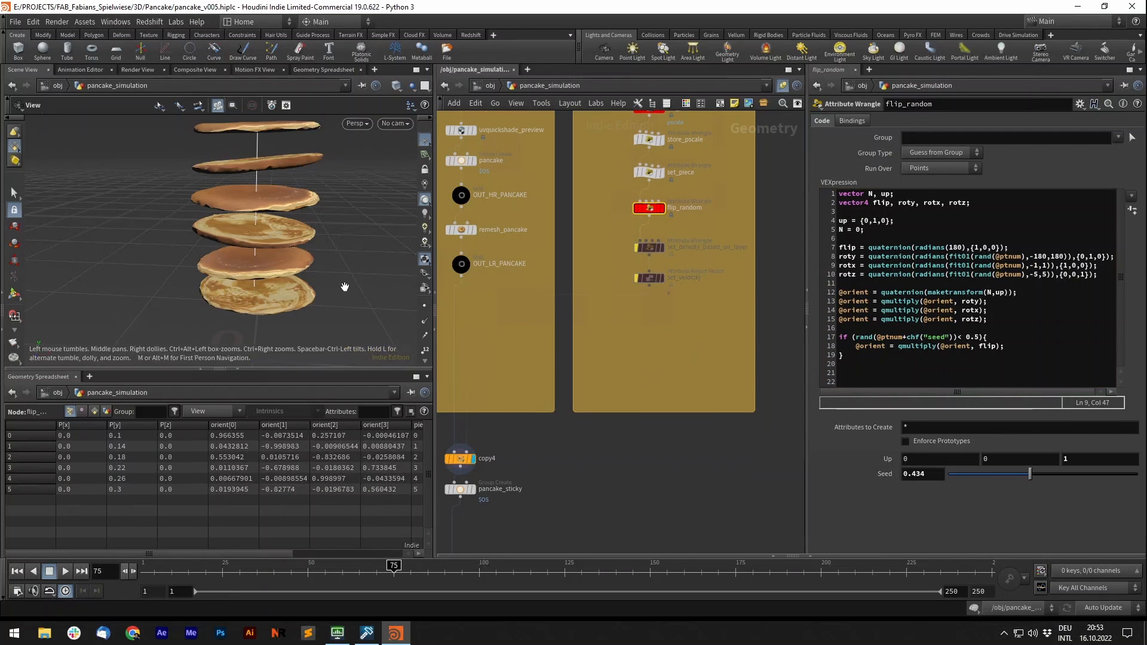
- Restore the rotx range in flip_random's VEX code to -5 to 5 degrees
click(1039, 266)
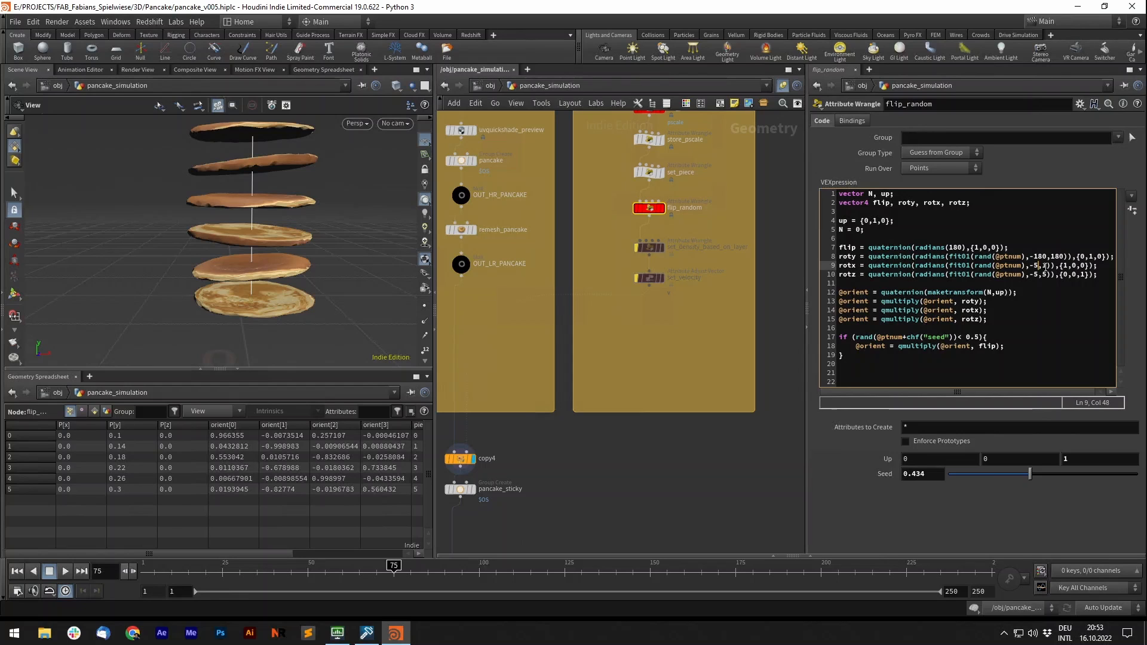
key(Right)
key(Right)
key(BackSpace)
text(5)
middle_drag(692, 321, 692, 313)
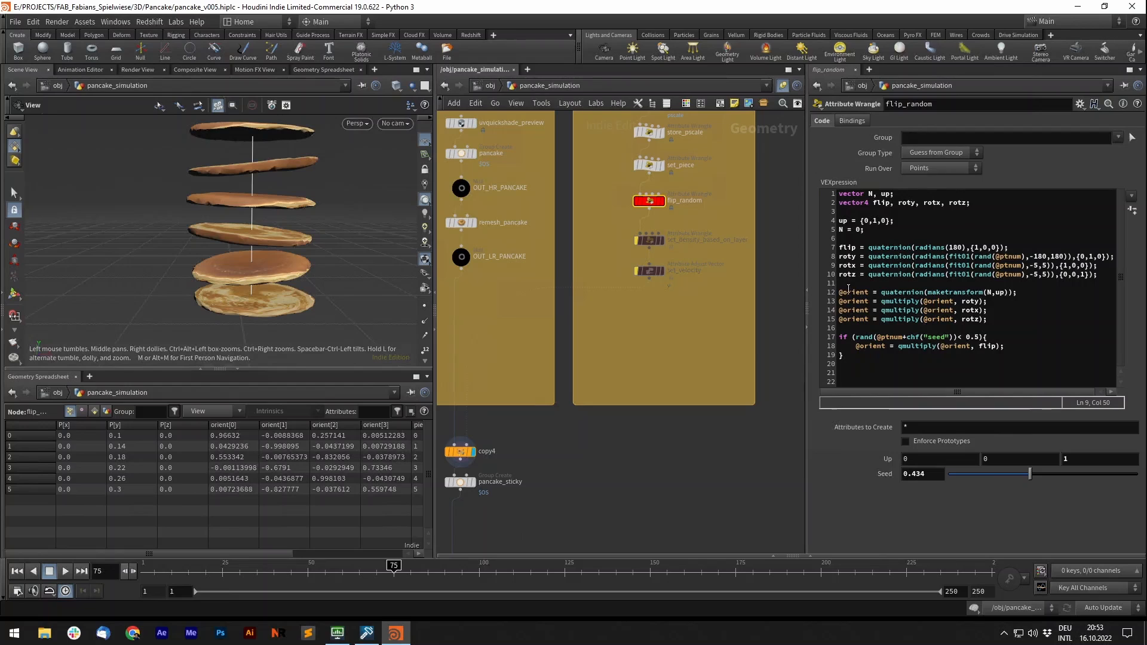
mouse_move(839, 292)
mouse_down()
mouse_move(998, 292)
mouse_move(839, 293)
mouse_up()
click(877, 284)
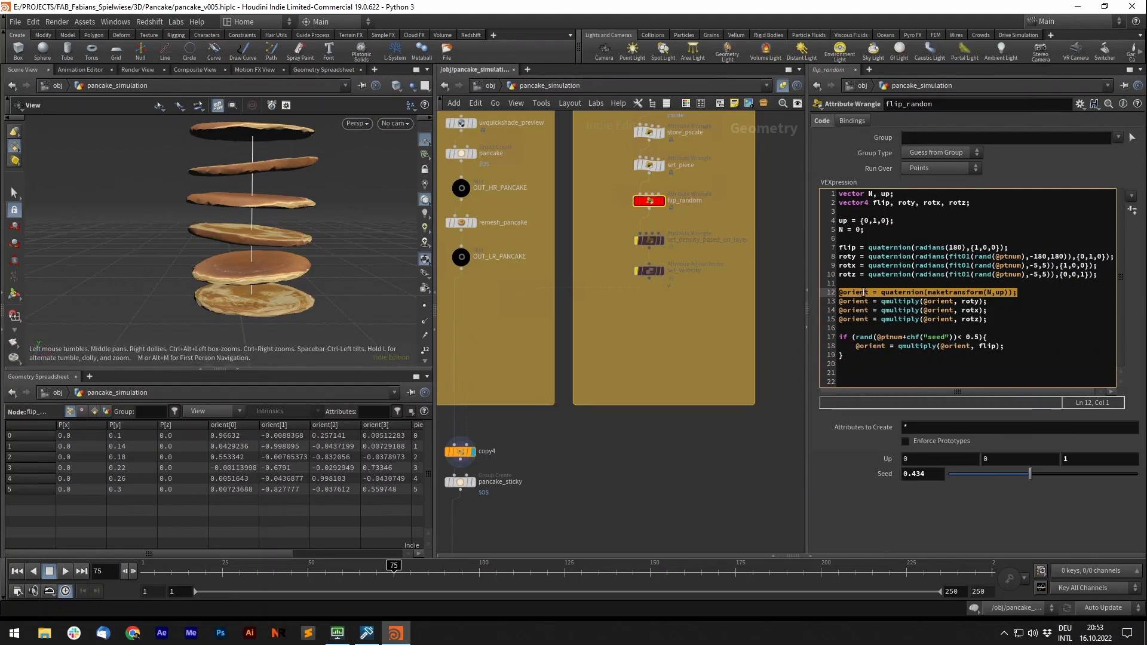
drag(992, 302, 950, 303)
click(927, 302)
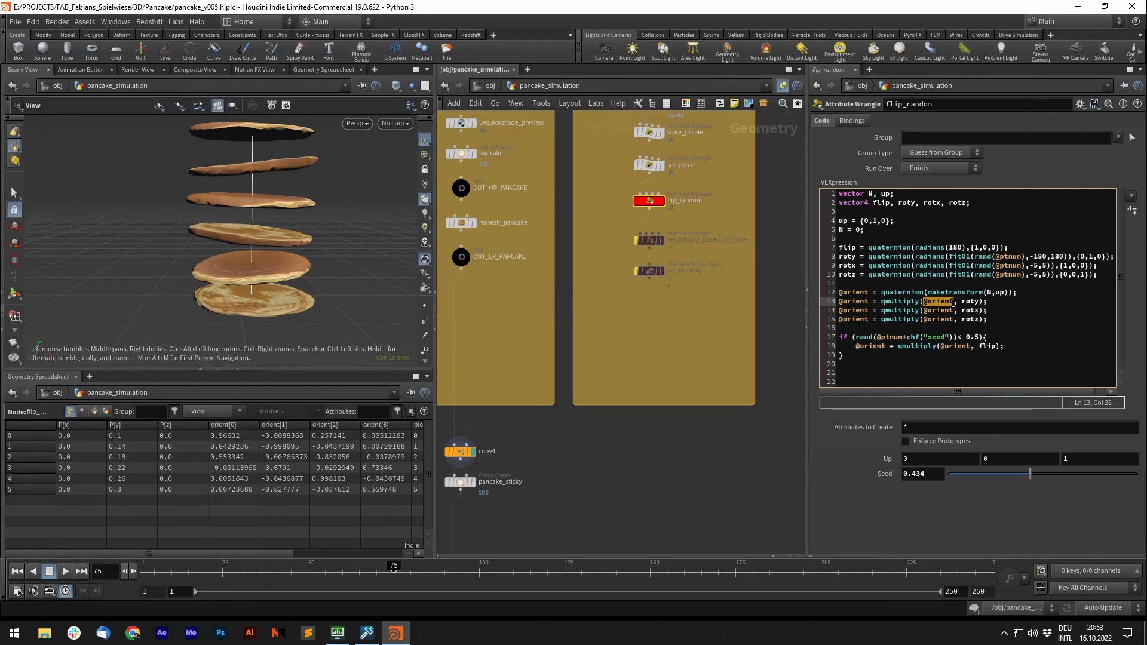
click(963, 302)
drag(964, 302, 978, 302)
drag(858, 256, 839, 256)
drag(965, 310, 979, 319)
click(1005, 319)
- Examine flip_random's if condition with the seed channel and 0.5 threshold, and the qmultiply line that applies flip
drag(839, 337, 851, 337)
click(852, 337)
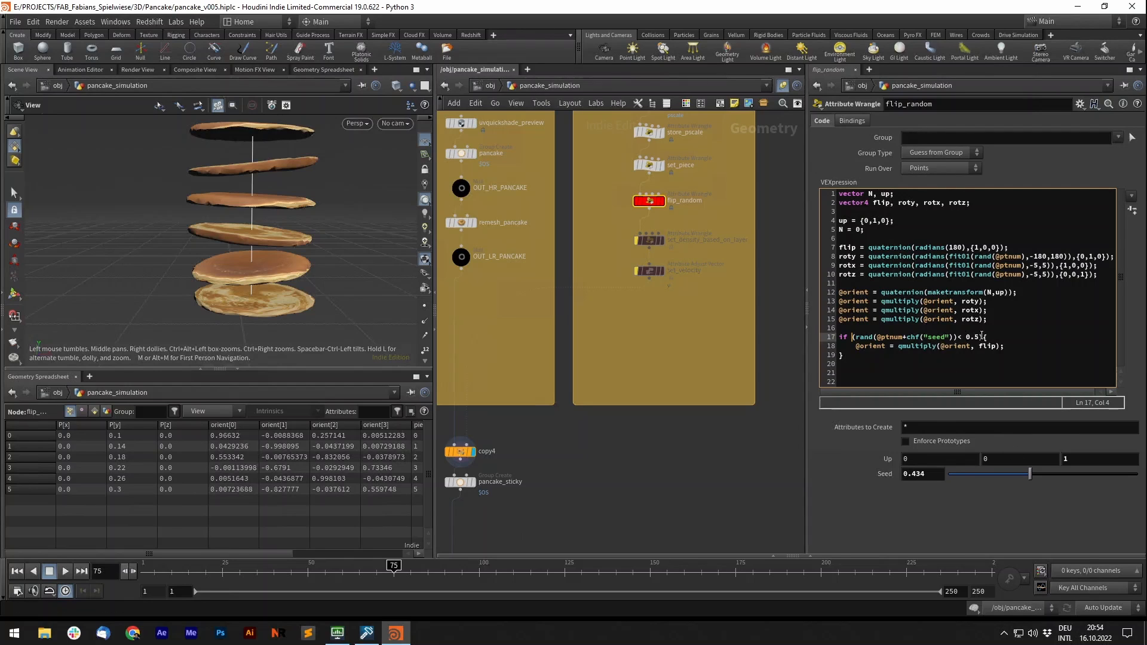
drag(991, 337, 971, 337)
click(1028, 348)
drag(1027, 349, 950, 347)
click(1009, 347)
- Try a Seed of about 0.316 on flip_random and undo the change
mouse_move(1030, 475)
mouse_down()
mouse_move(979, 476)
mouse_move(1012, 475)
mouse_up()
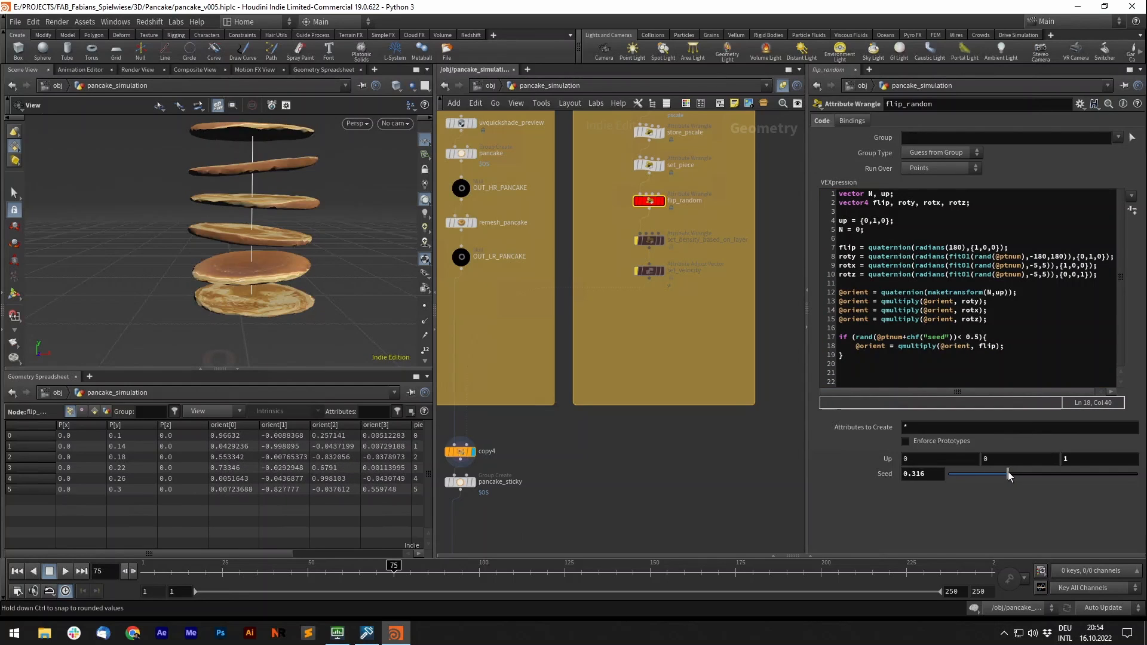
scroll(776, 433, down, 1)
key(ctrl+z)
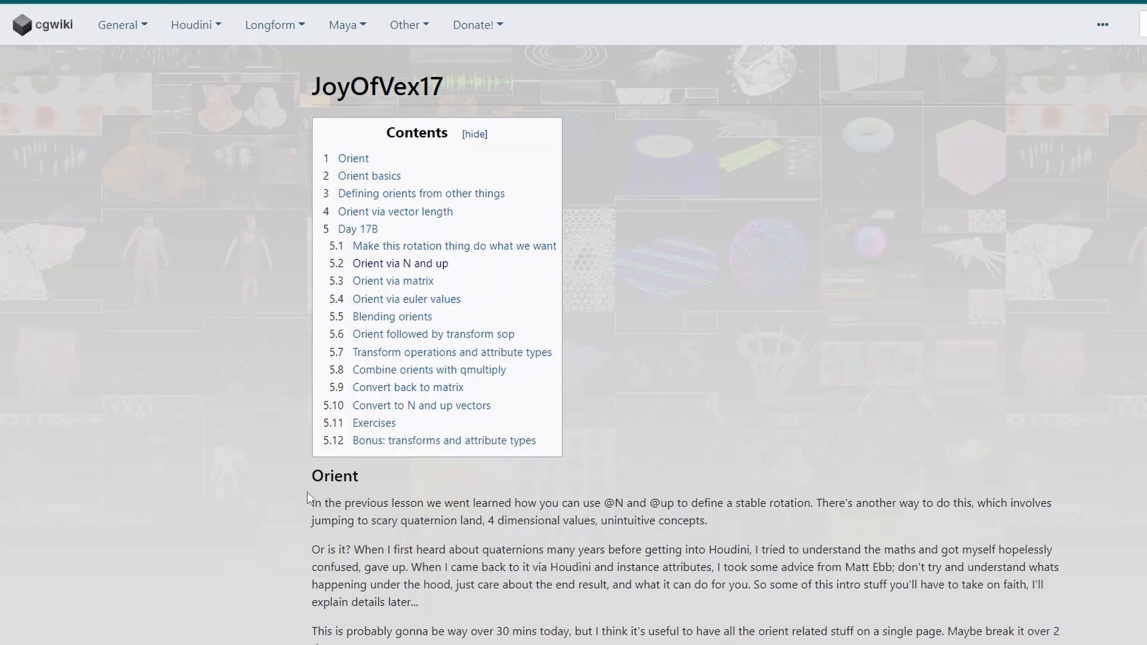
- Switch to the cgwiki JoyOfVex17 page in the browser and look through its contents list and orient and quaternion sections
scroll(661, 247, down, 1)
scroll(661, 248, up, 1)
scroll(659, 242, down, 3)
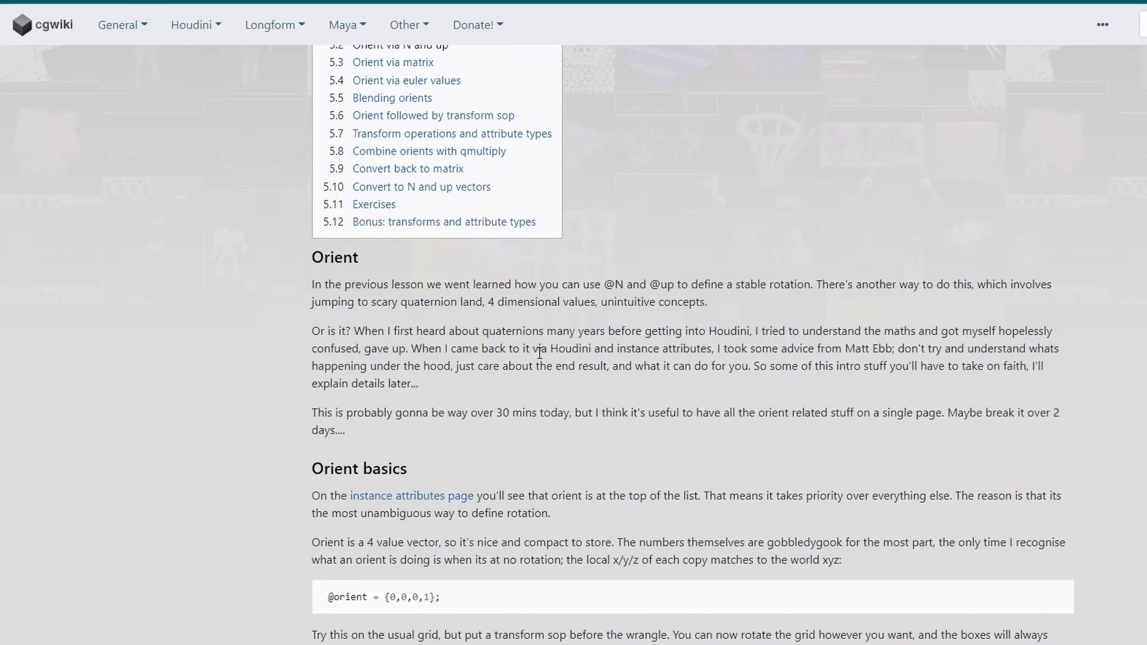
scroll(165, 130, up, 2)
scroll(162, 127, up, 1)
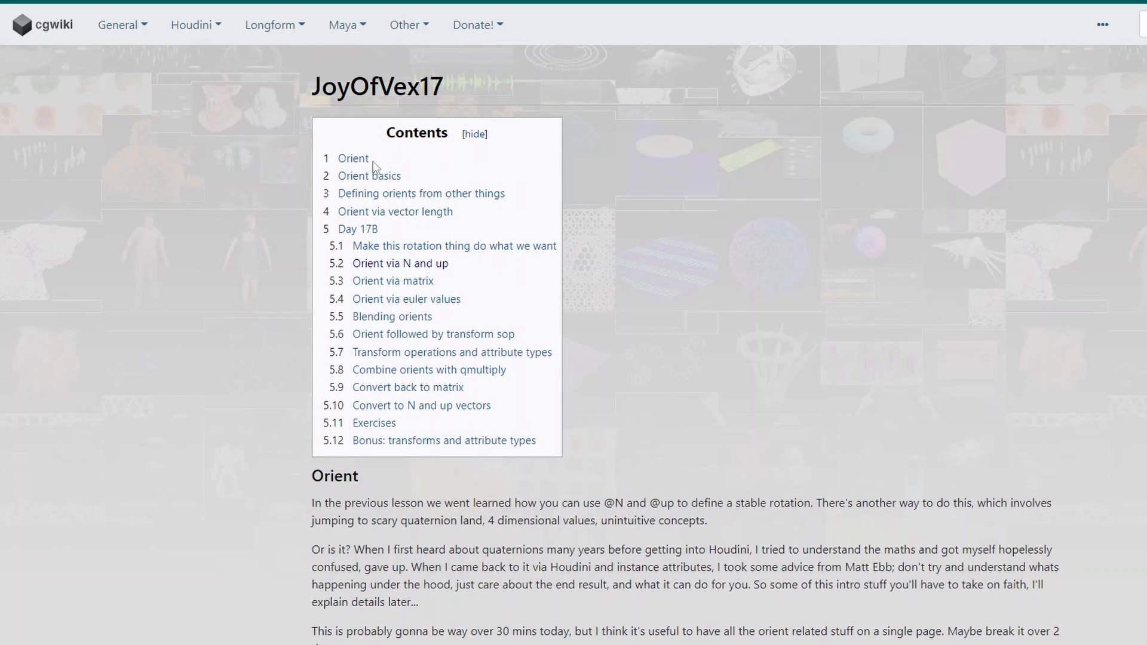
scroll(566, 248, down, 14)
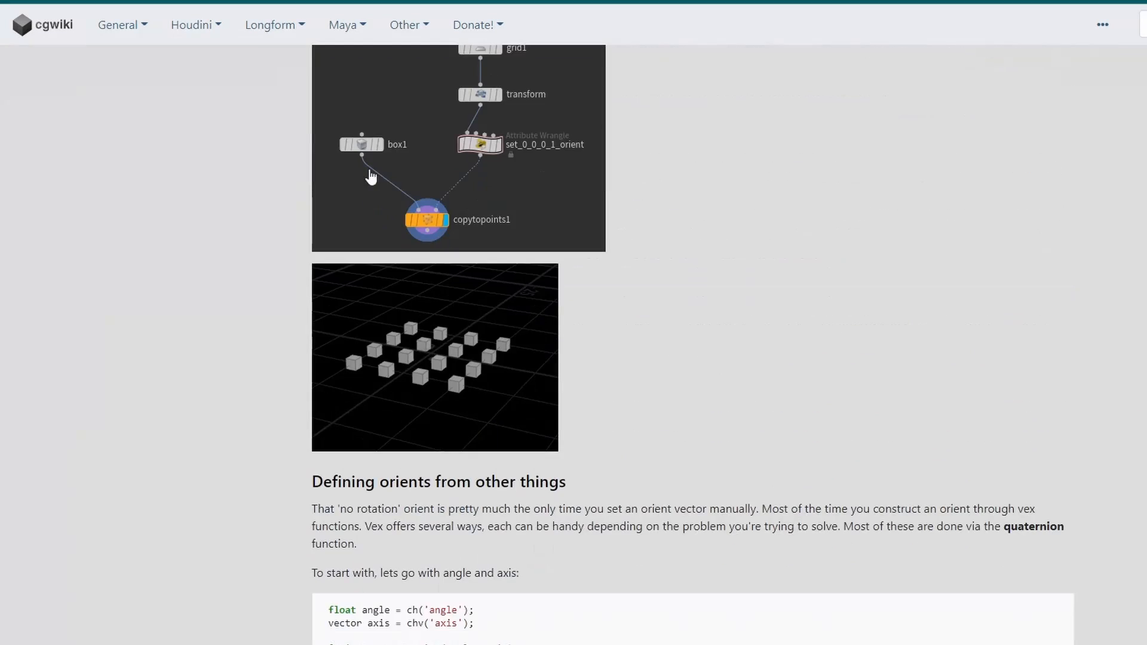
scroll(427, 334, down, 8)
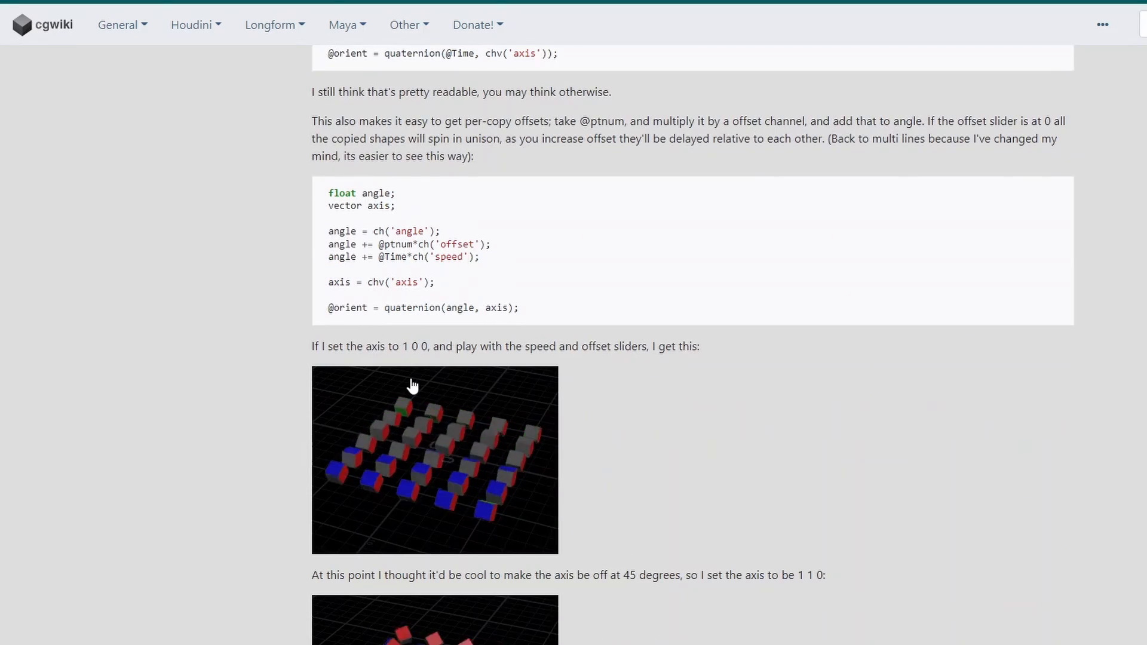
scroll(412, 386, down, 10)
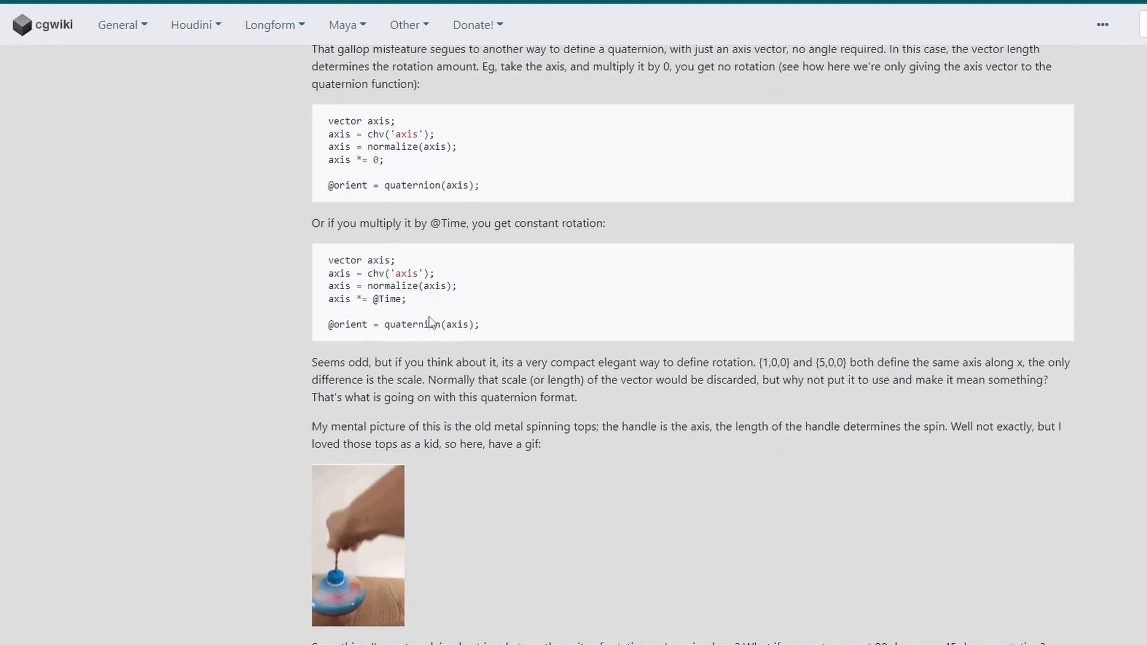
scroll(431, 323, down, 9)
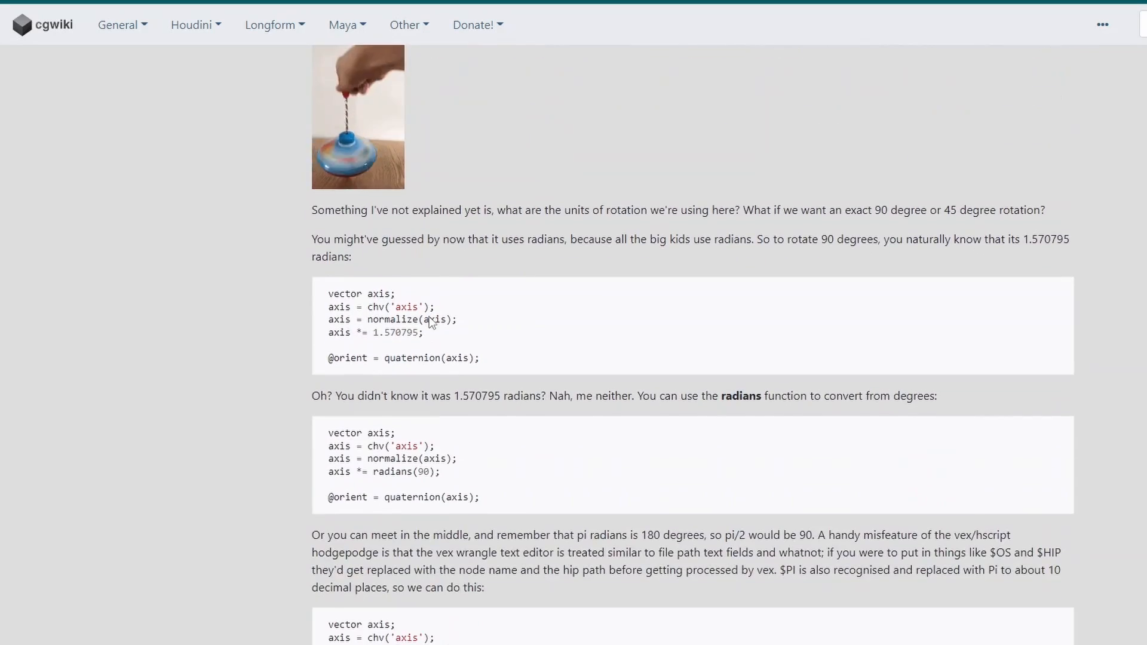
scroll(429, 317, down, 6)
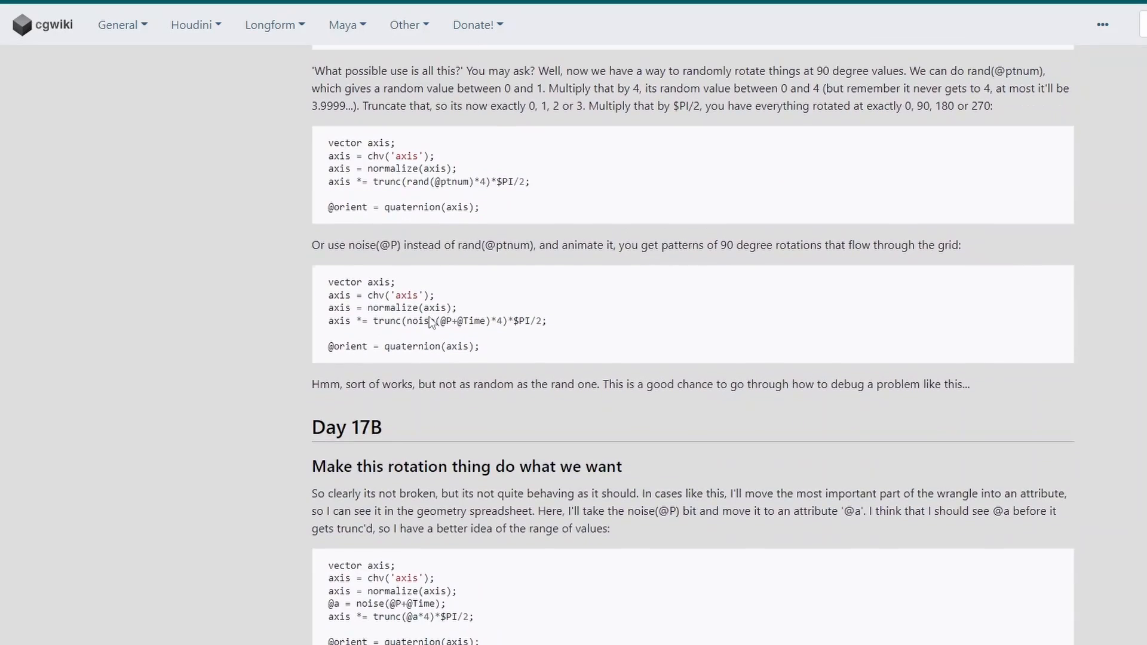
scroll(429, 323, down, 6)
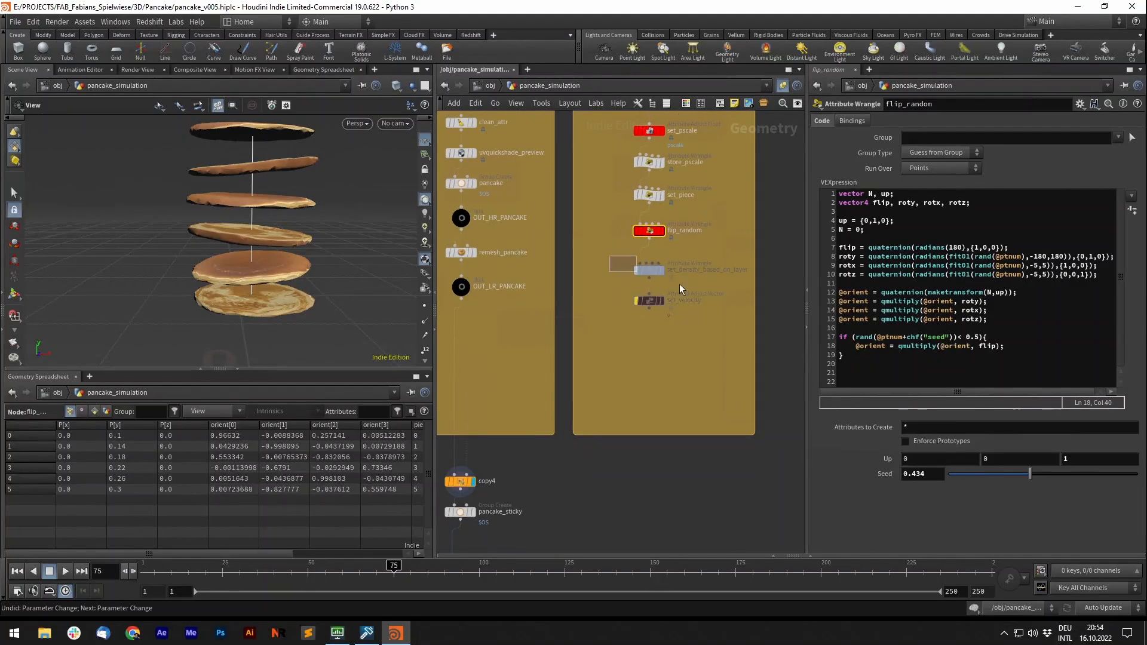
- In Houdini, select and re-enable the set_density_based_on_layer wrangle, and inspect the pancake stack from bottom to top
drag(680, 285, 683, 284)
key(b)
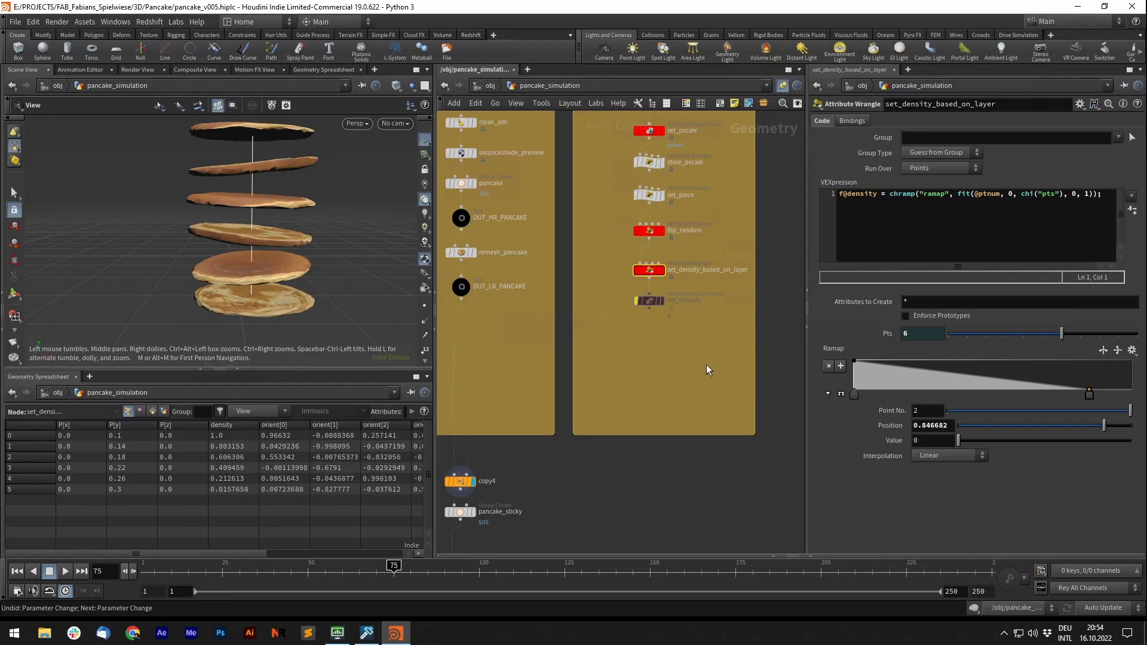
middle_drag(267, 305, 265, 288)
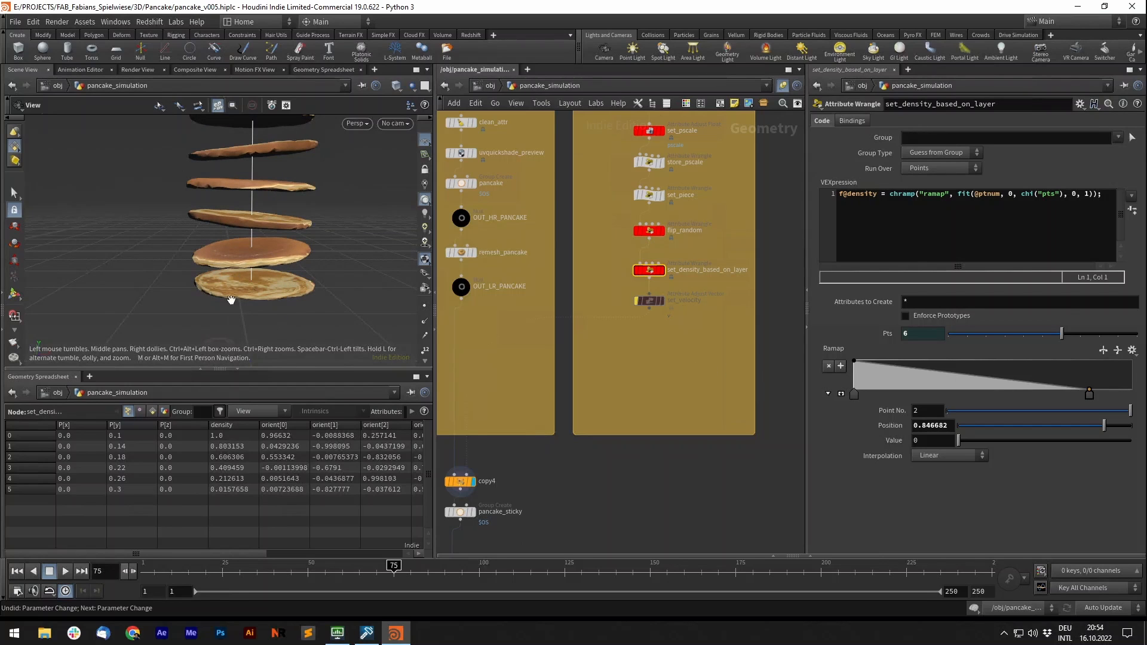
middle_drag(239, 244, 234, 259)
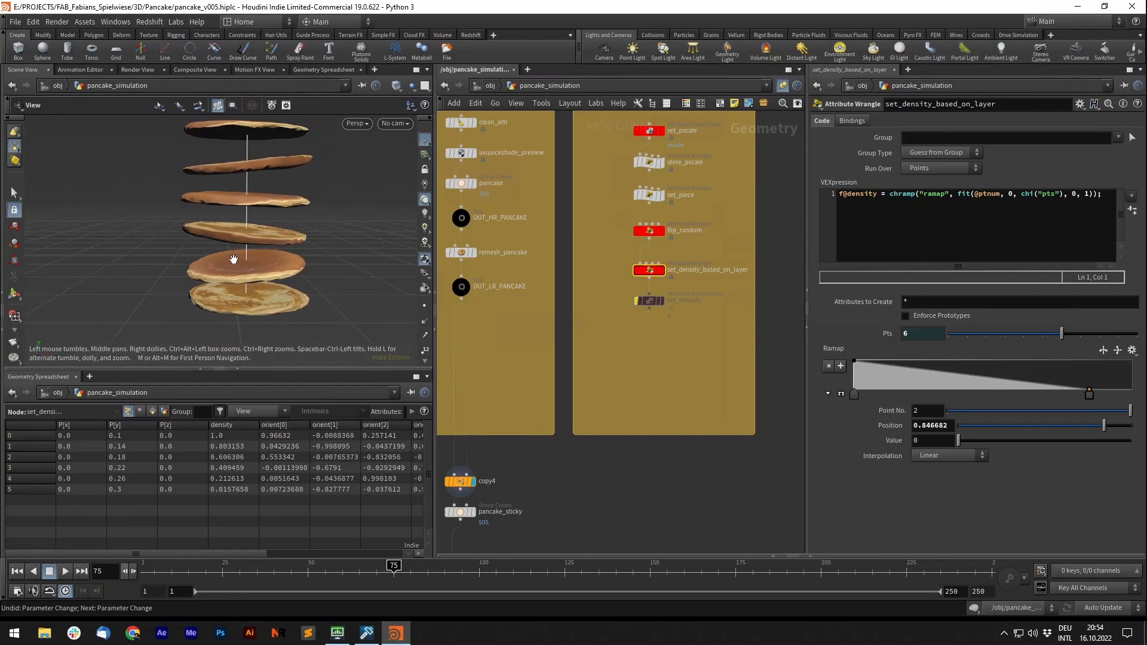
middle_drag(239, 137, 252, 213)
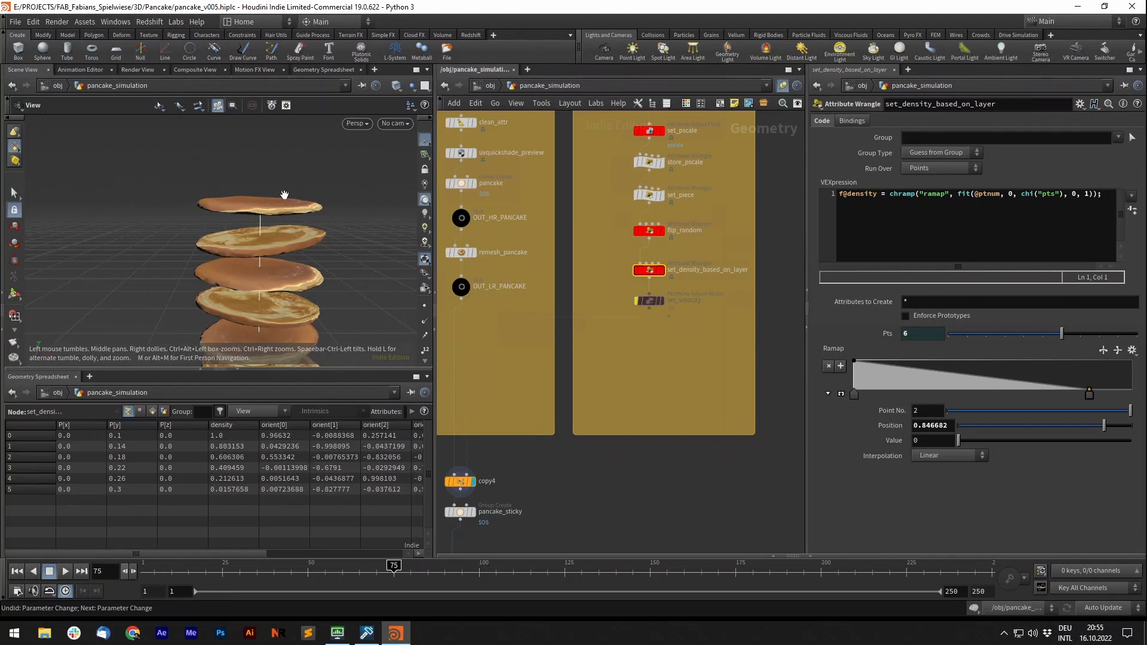
- Examine the density ramp expression, the pts channel's reference to ../pts/points, and the Points setting on the pts line node
middle_drag(262, 207, 260, 149)
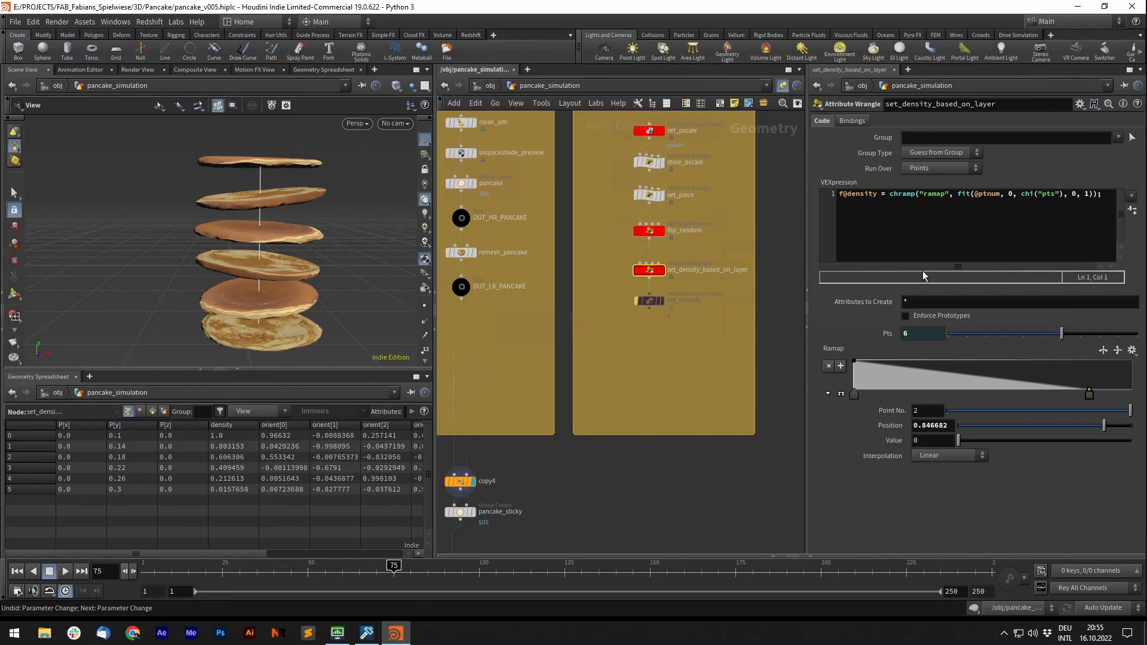
drag(1001, 196, 971, 194)
text(()
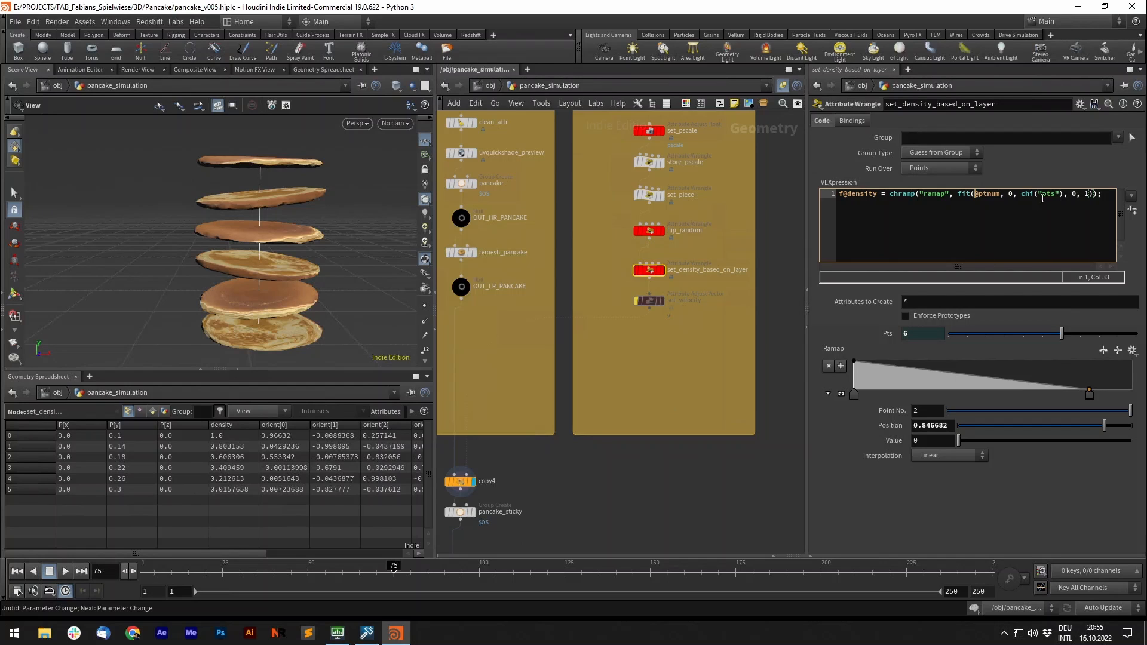
drag(1014, 194, 1024, 194)
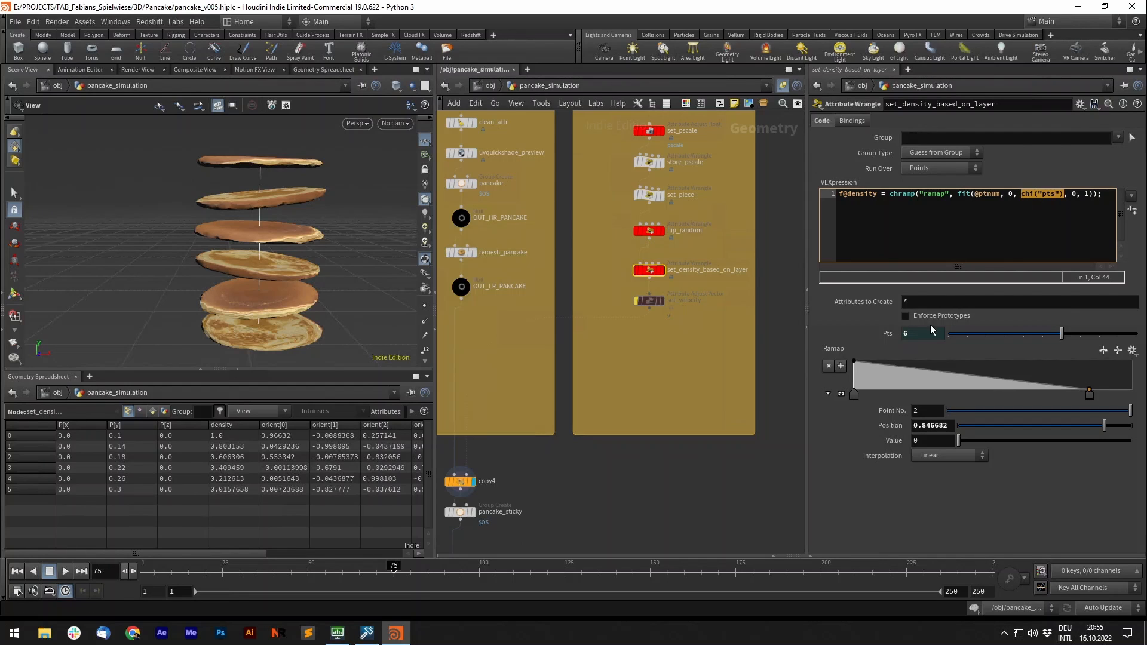
click(889, 333)
middle_drag(710, 286, 701, 445)
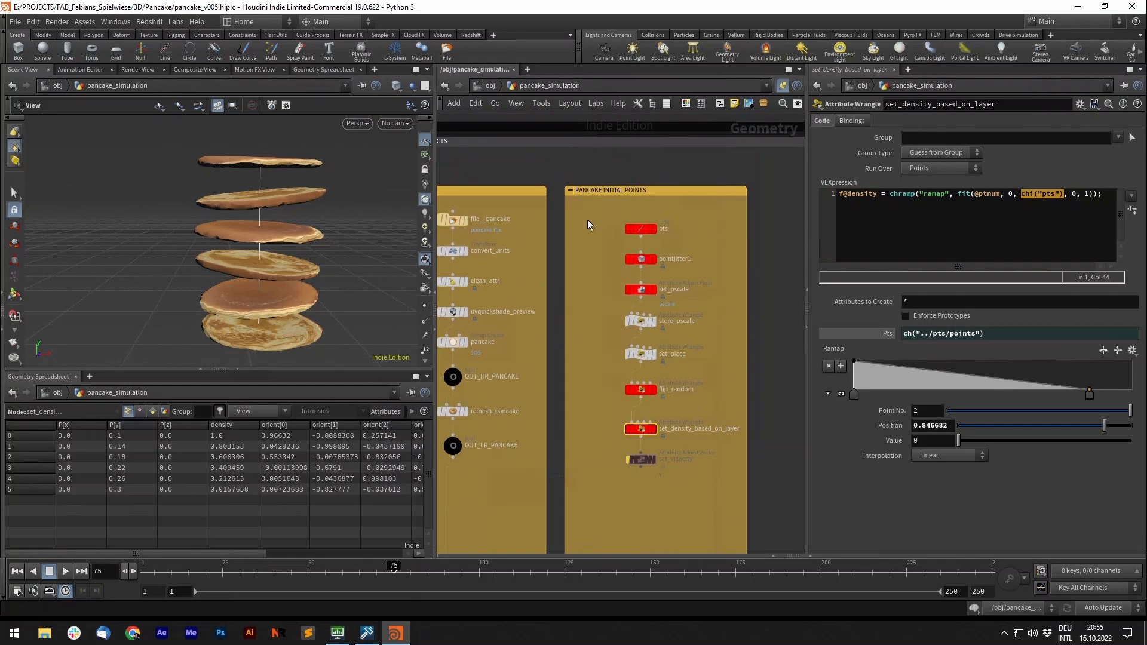
drag(662, 234, 662, 224)
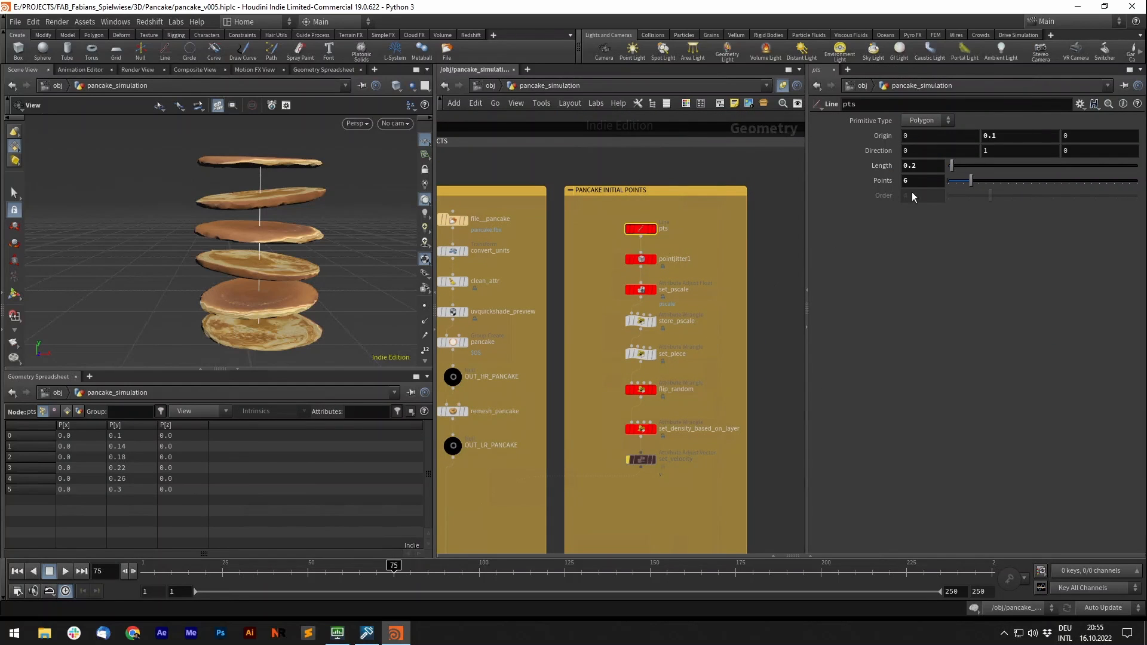
- On set_density_based_on_layer, move the ramp's end point to a position of about 0.88 and undo the extra ramp edit
drag(669, 435, 670, 437)
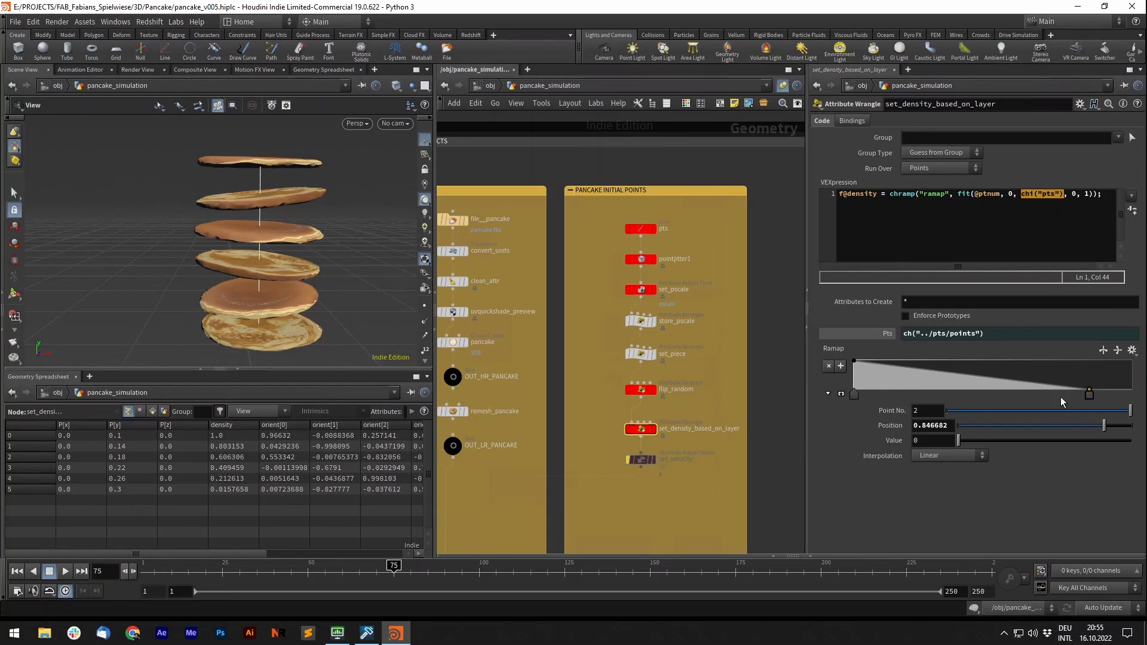
mouse_move(1091, 398)
mouse_down()
mouse_move(1051, 400)
mouse_move(1098, 404)
mouse_up()
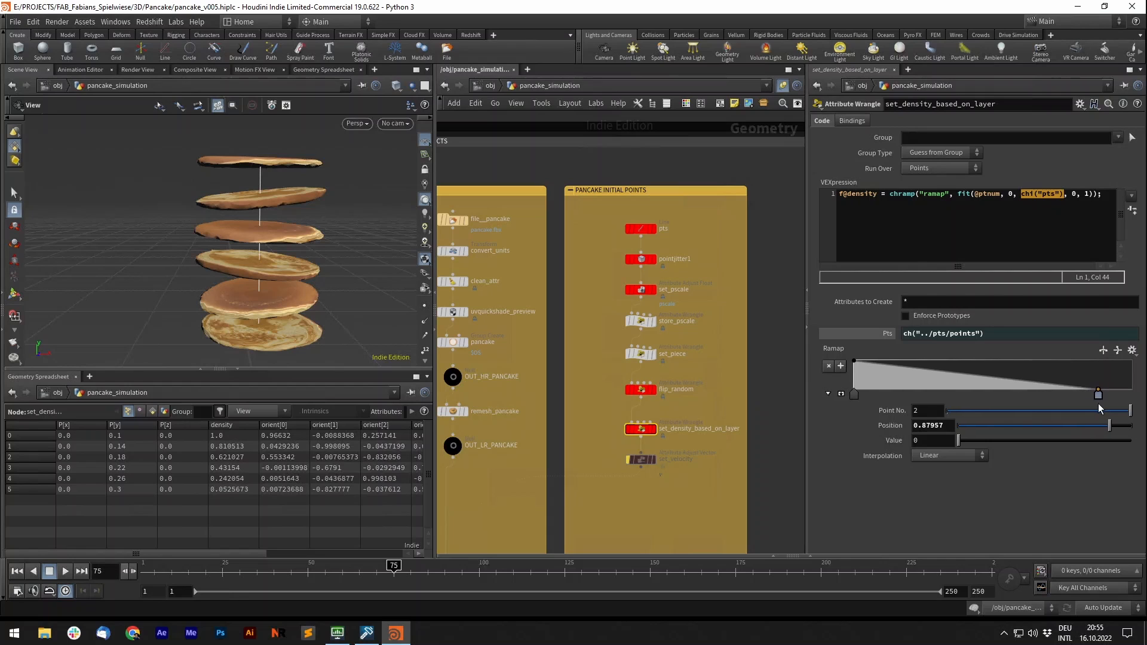
drag(993, 372, 962, 385)
key(ctrl+z)
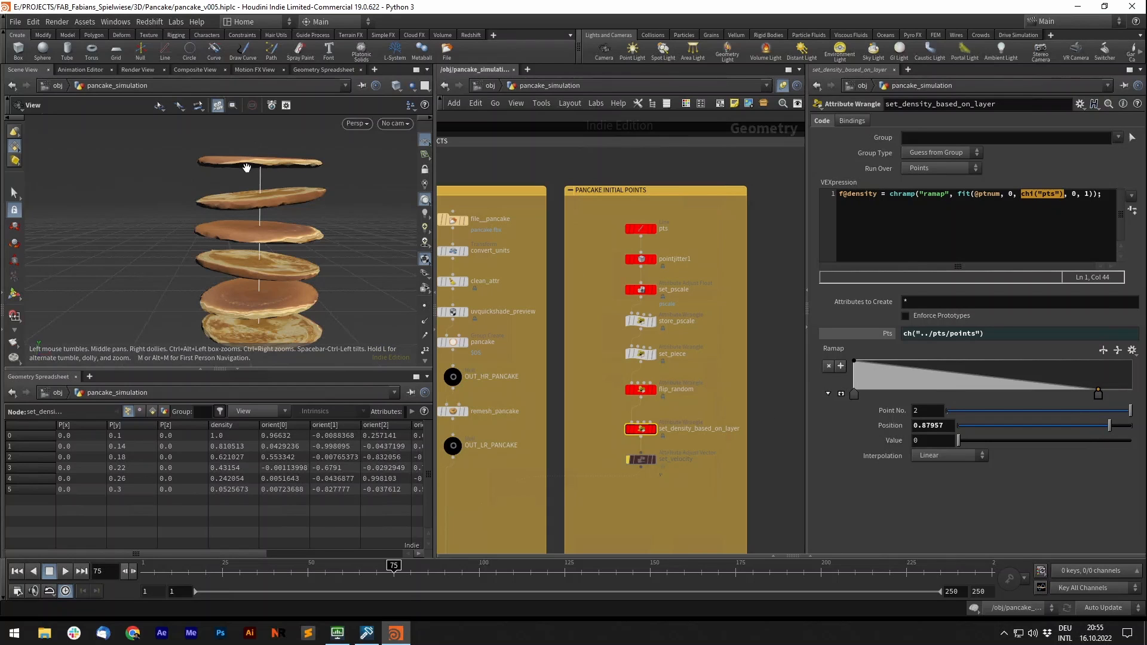
- Re-enable the set_velocity attribute adjust node at the end of the initial points chain
middle_drag(714, 462, 740, 357)
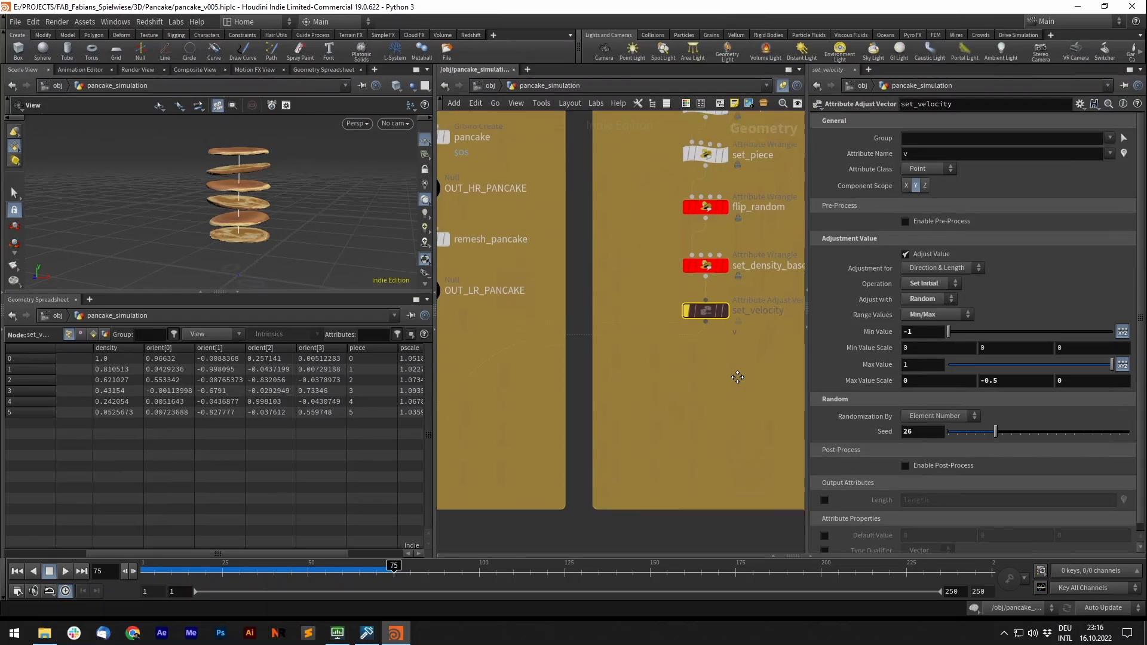
middle_drag(738, 377, 742, 392)
key(q)
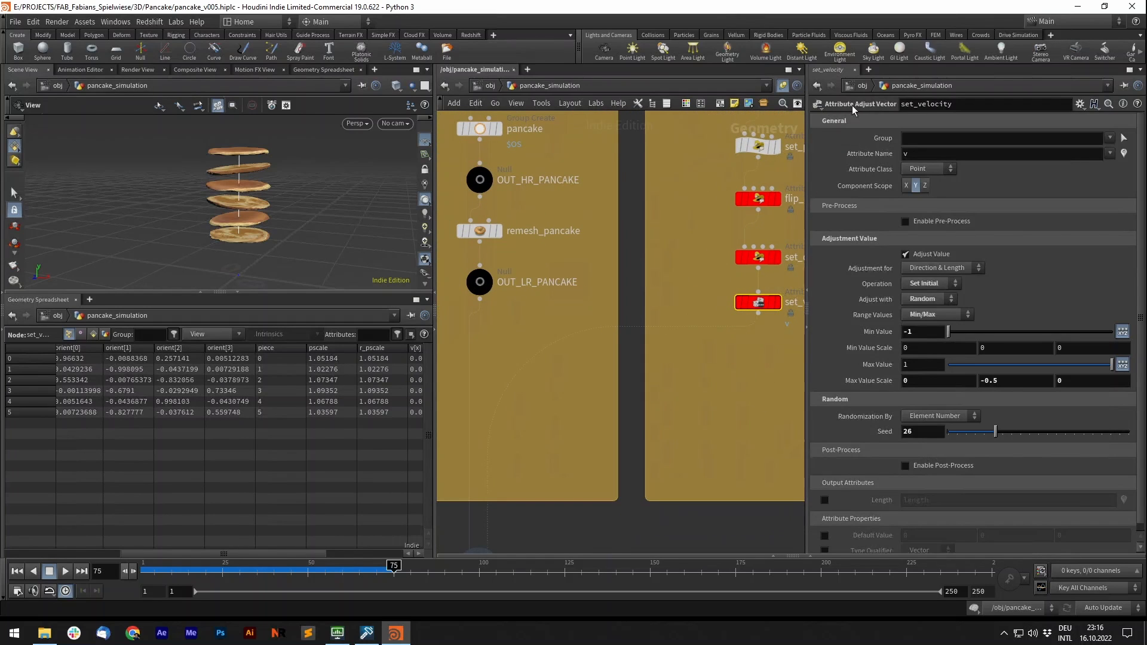
- Select the copy4 node and examine its piece, pscale, velocity, density and orient attributes in the geometry spreadsheet
scroll(741, 353, down, 4)
middle_drag(590, 506, 681, 413)
scroll(680, 411, up, 4)
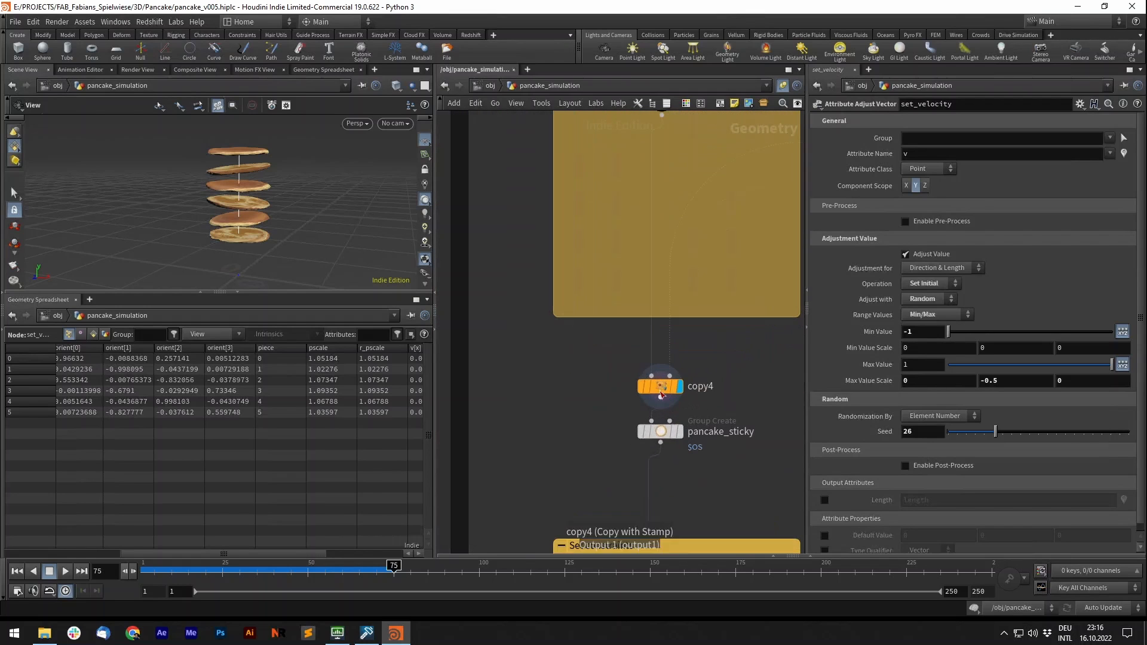
click(663, 387)
drag(161, 557, 252, 557)
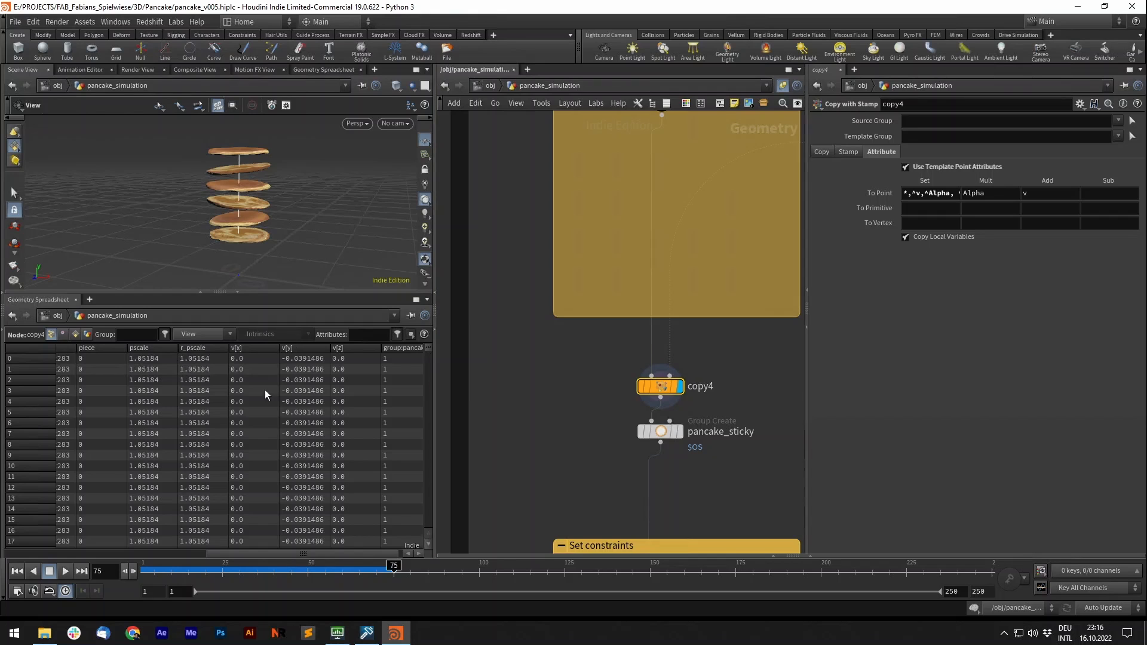
drag(303, 559, 104, 560)
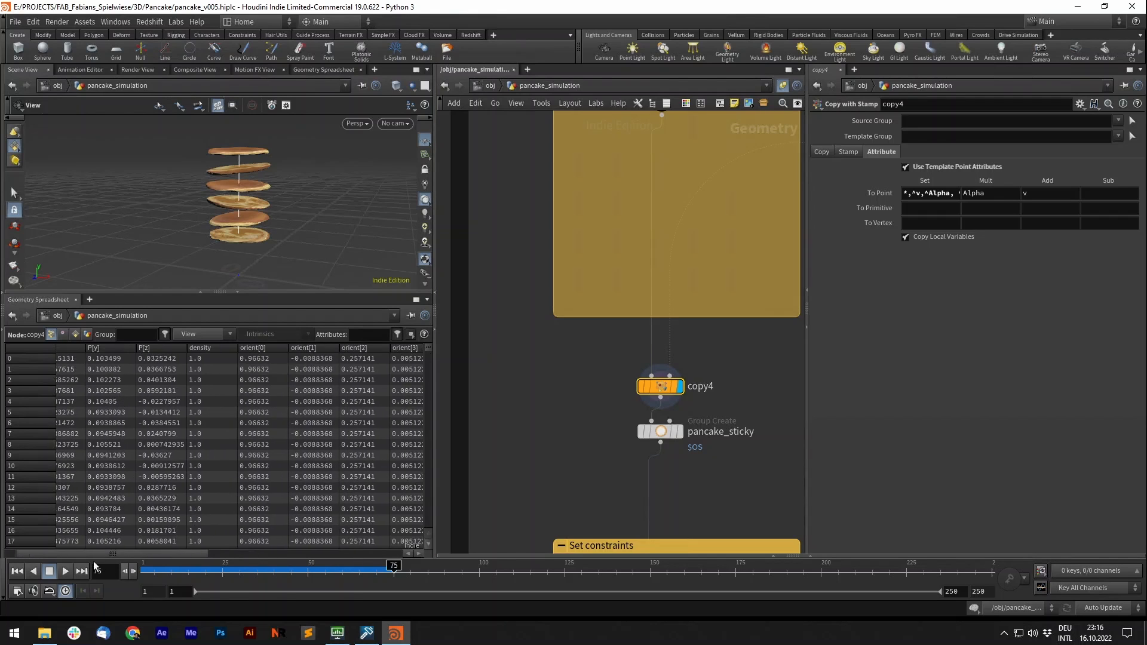
- Display the pancake_sticky group node and show its parameters
middle_drag(753, 379, 769, 275)
click(695, 328)
click(674, 326)
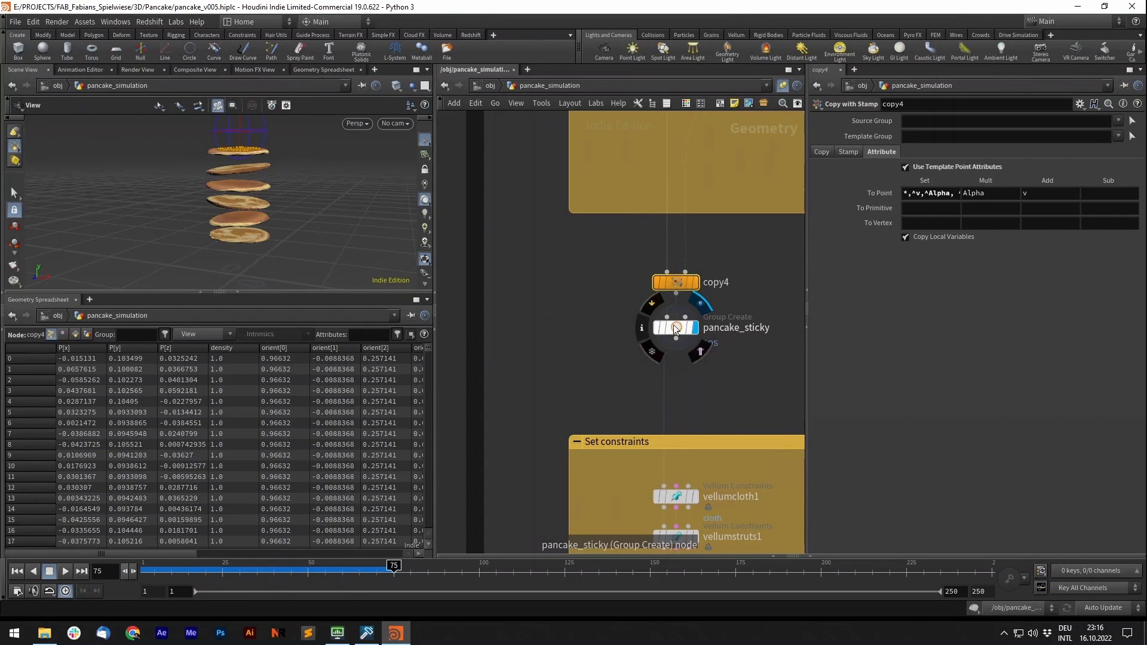
- Inspect the sticky group's points and its bounding sphere on the top pancake, from close up and from a distance
scroll(263, 232, up, 10)
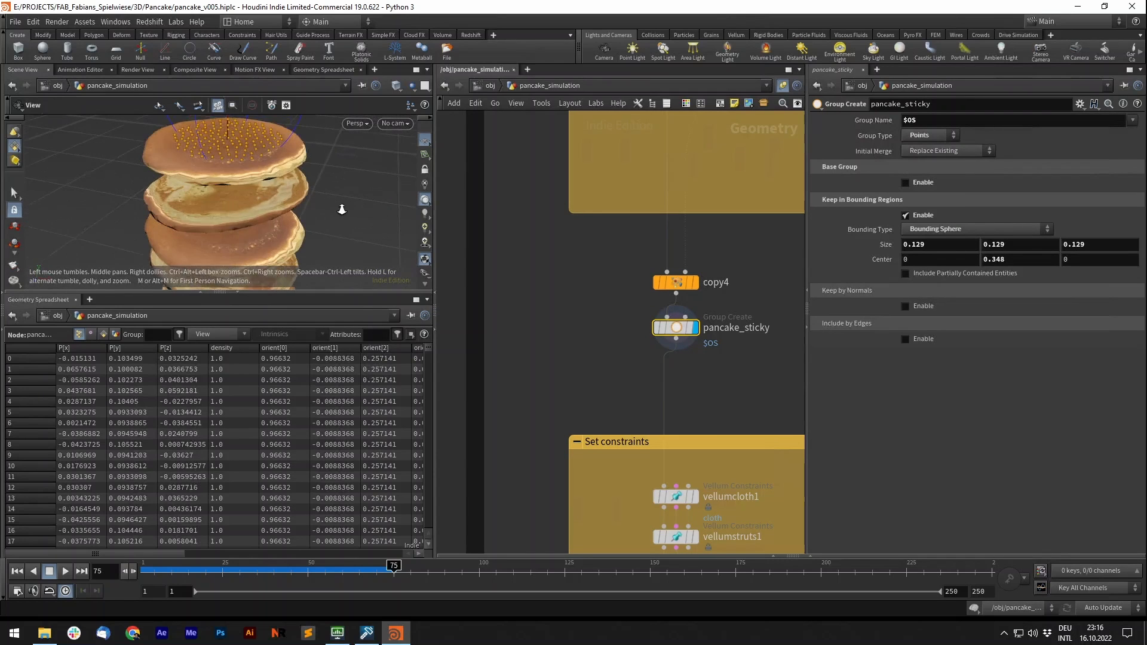
drag(276, 228, 247, 176)
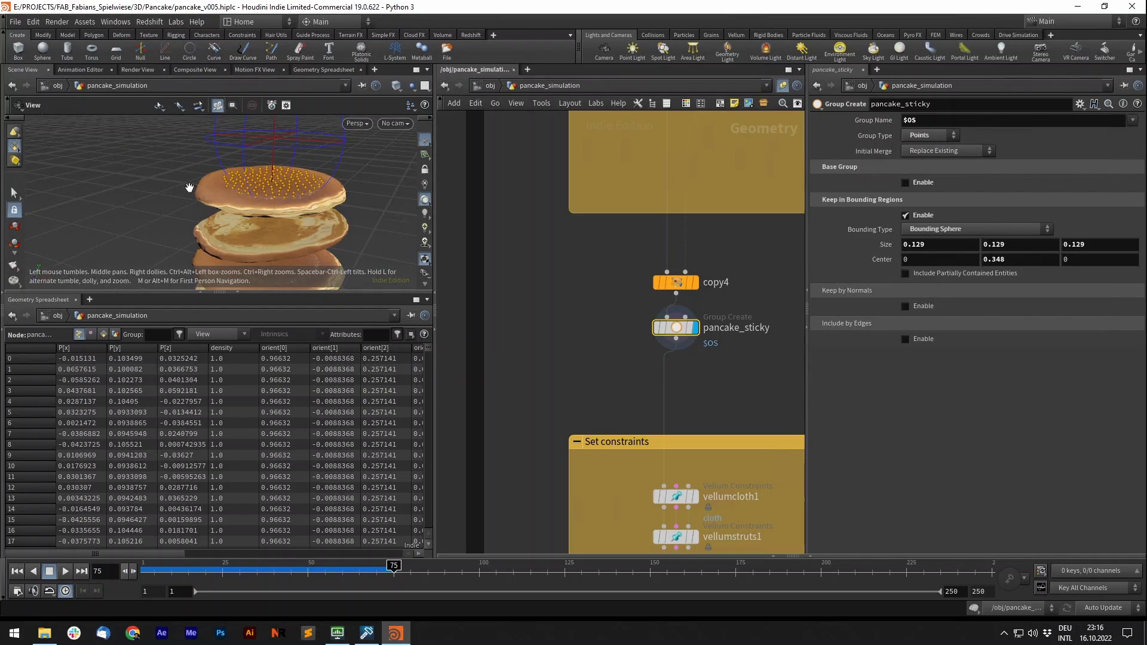
drag(236, 162, 250, 190)
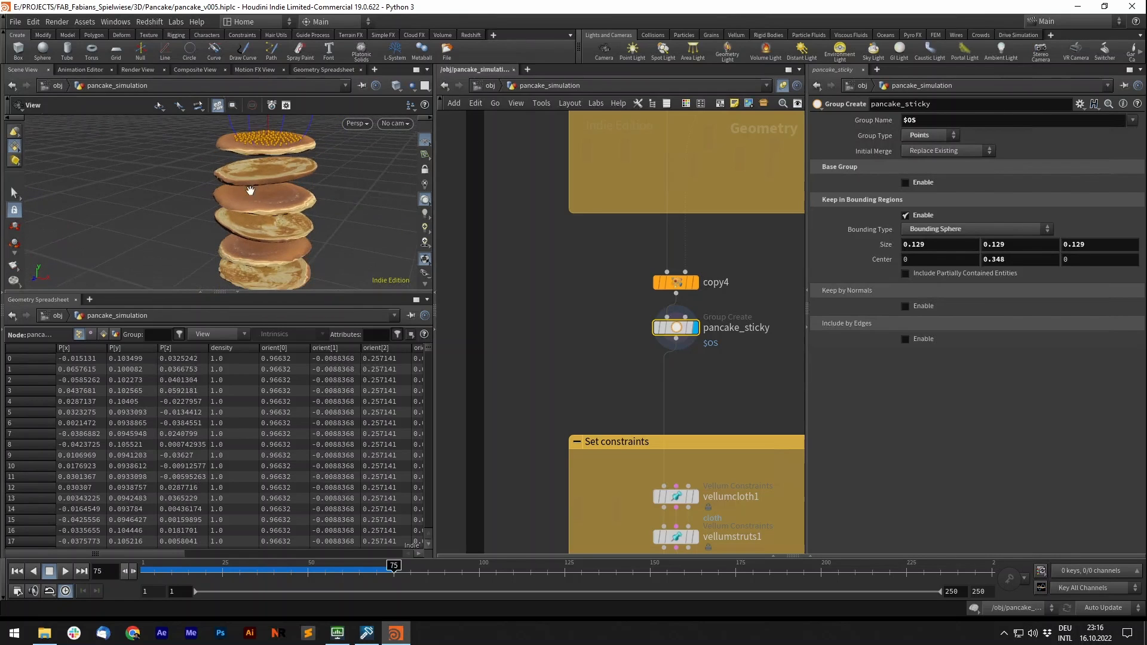
right_drag(263, 153, 311, 173)
middle_drag(254, 136, 246, 169)
right_drag(245, 169, 400, 211)
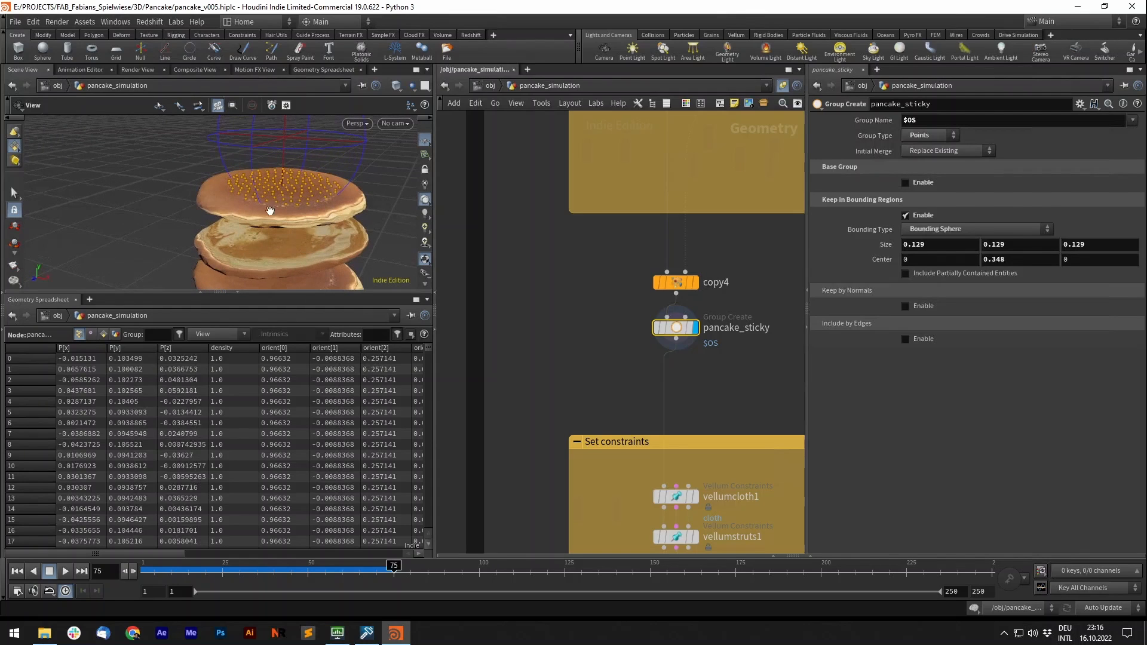
middle_drag(288, 234, 275, 192)
right_drag(275, 192, 152, 196)
middle_drag(383, 223, 357, 178)
right_drag(358, 179, 305, 176)
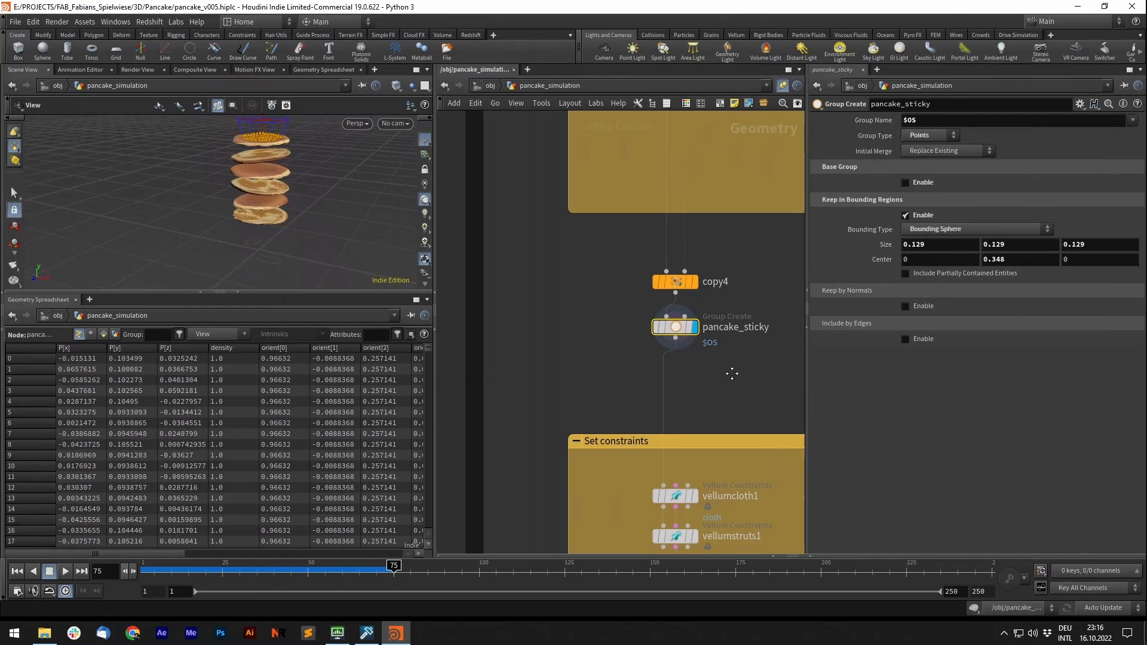
- Display and select vellumcloth1 and vellumstruts1 in turn in the Set constraints box
middle_drag(730, 375, 679, 259)
scroll(554, 332, up, 2)
click(684, 406)
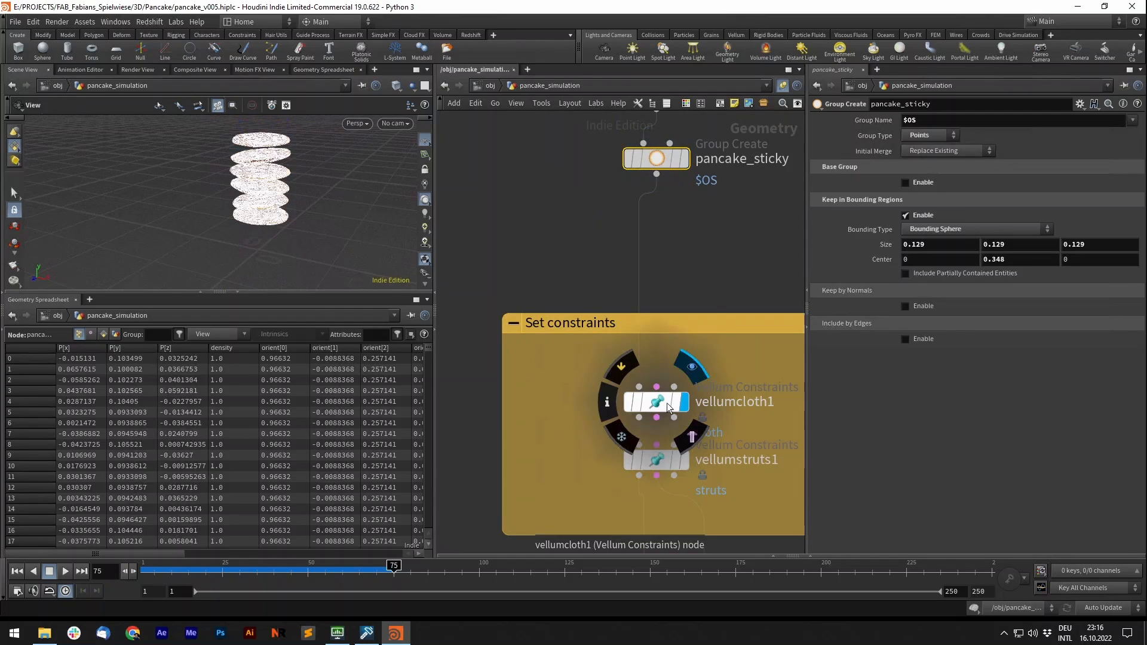
click(672, 404)
click(685, 465)
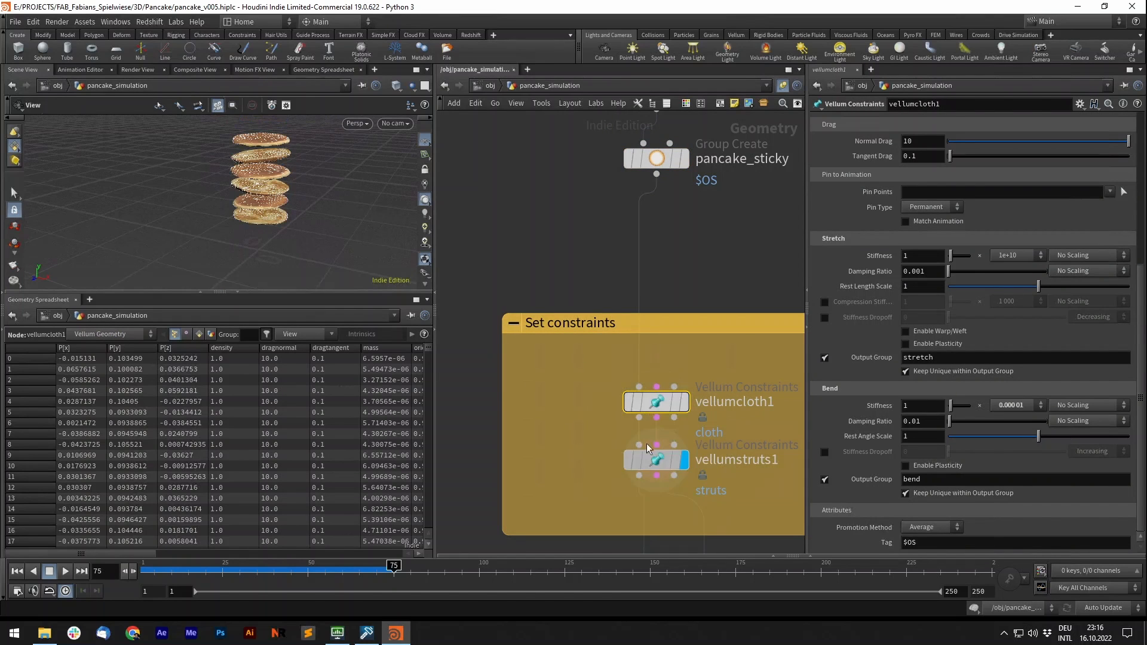
click(657, 461)
- Search the available nodes for "softb" to view the Vellum softbody options, and close the search without adding a node
scroll(648, 243, down, 2)
middle_drag(635, 244, 737, 244)
key(Tab)
text(softb)
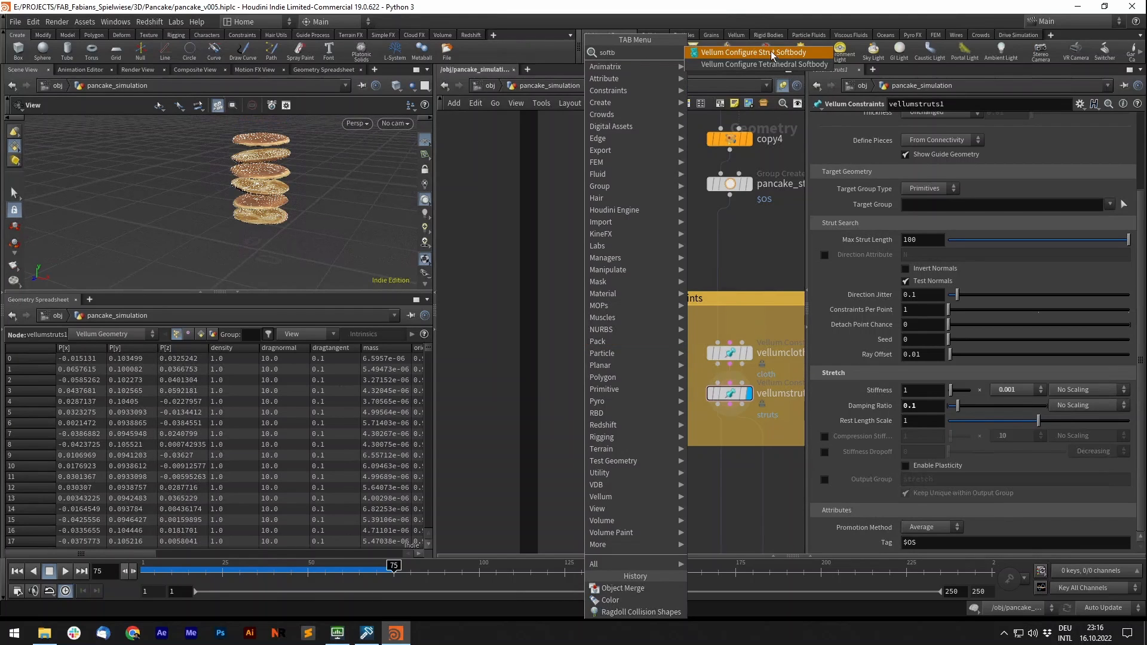
key(Escape)
middle_drag(742, 248, 600, 184)
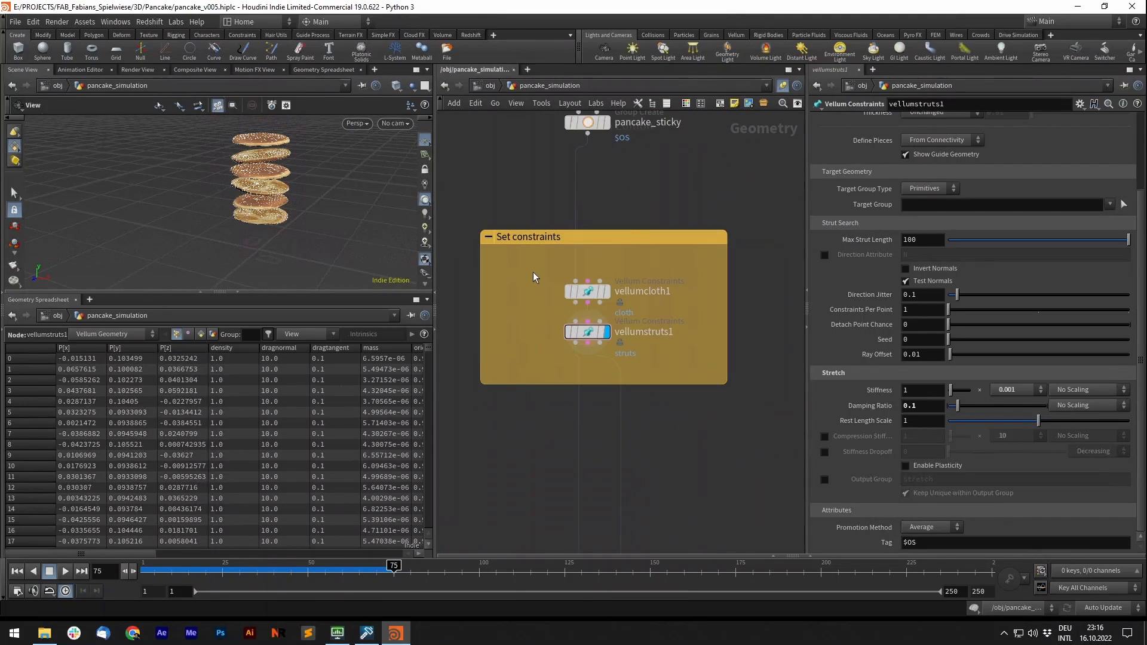
- Display vellumcloth1 and inspect its constraint mesh across the pancake surfaces up close, along with its Stretch and Bend settings
drag(535, 272, 639, 349)
click(570, 291)
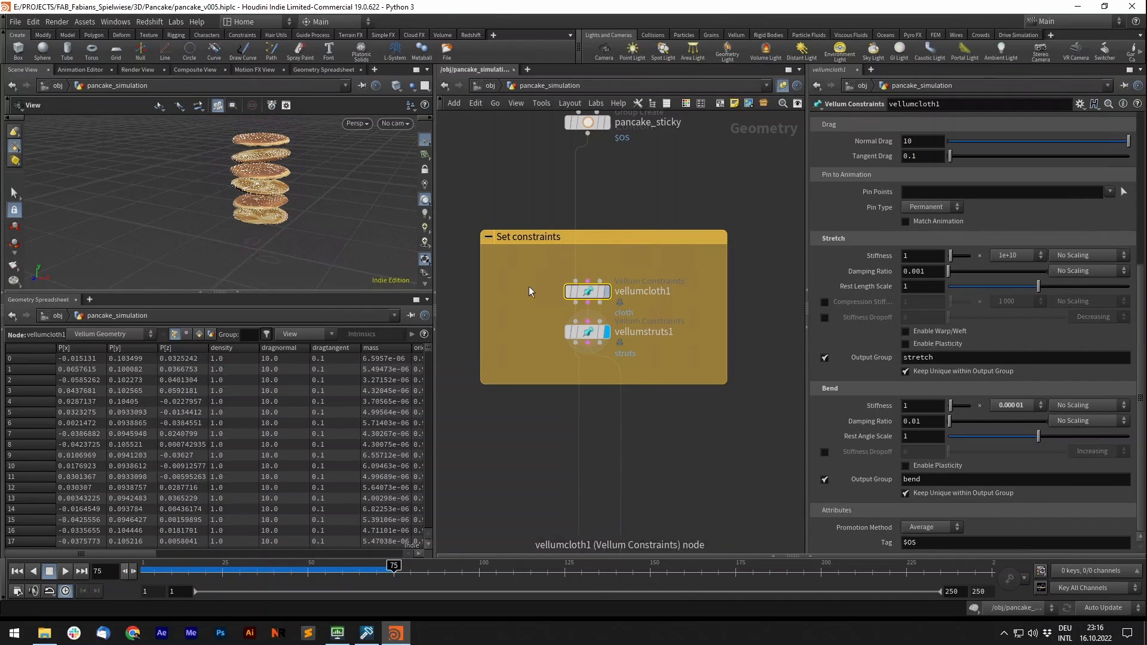
drag(295, 203, 245, 256)
right_drag(224, 208, 292, 267)
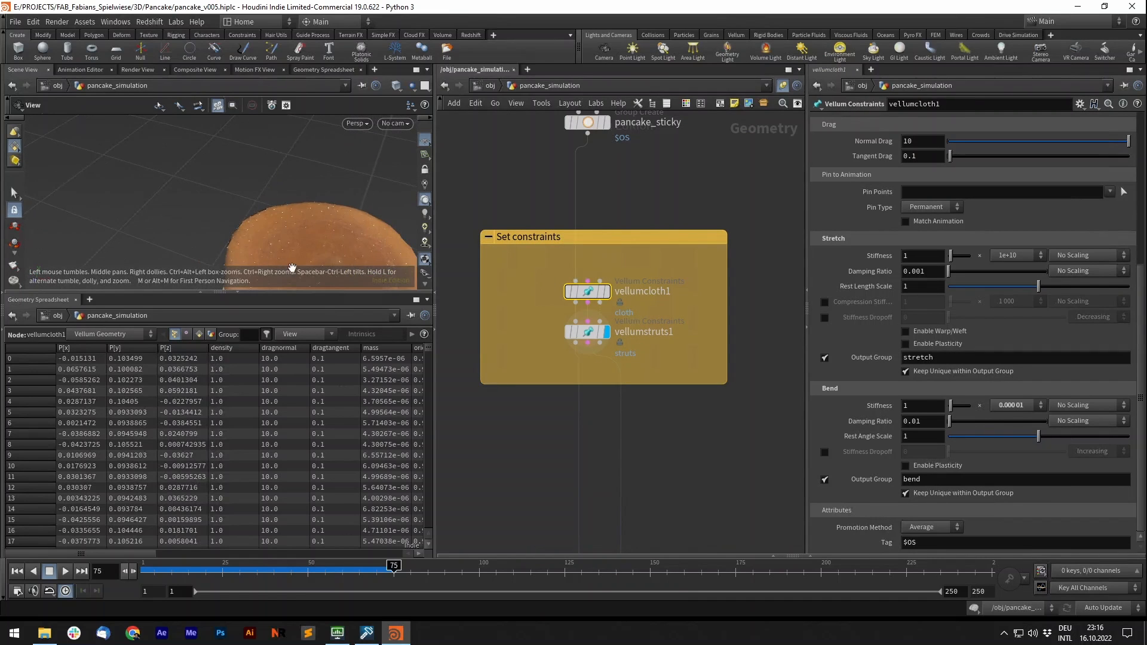
middle_drag(310, 223, 267, 148)
scroll(267, 148, up, 3)
click(607, 291)
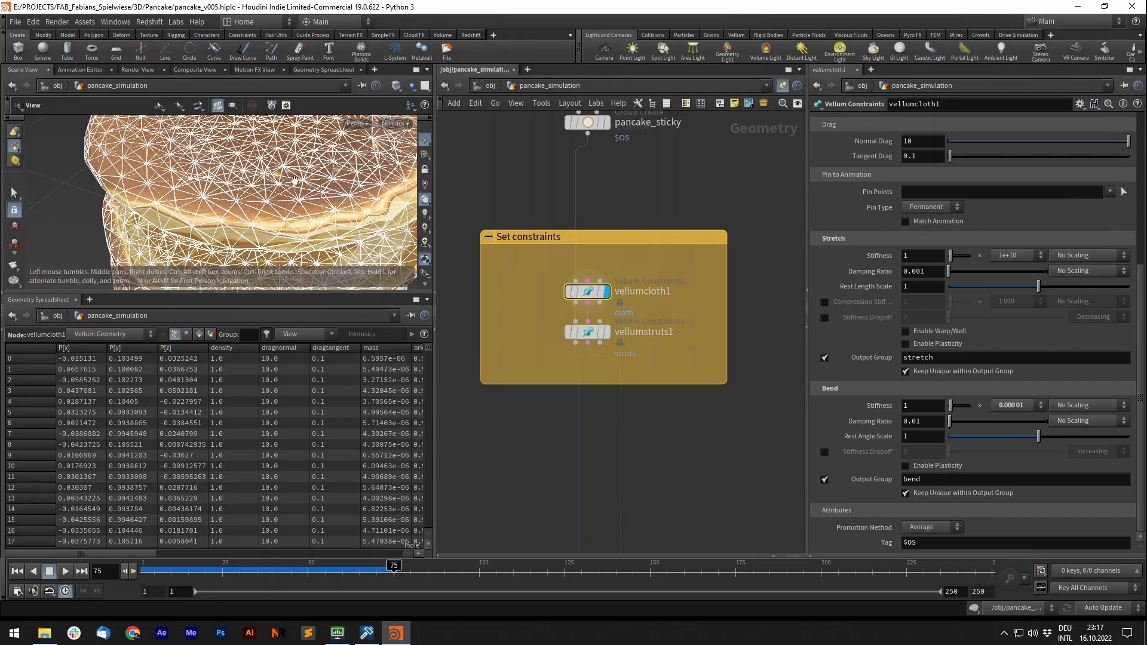
scroll(284, 196, up, 3)
scroll(284, 196, up, 1)
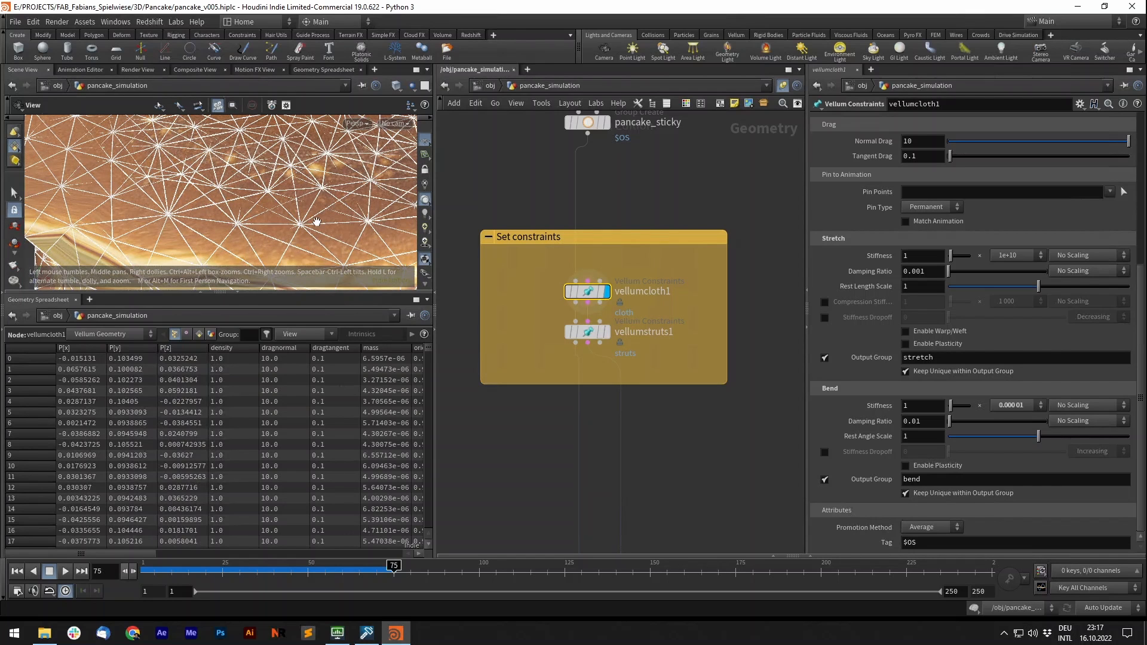
scroll(277, 197, down, 3)
scroll(304, 181, down, 4)
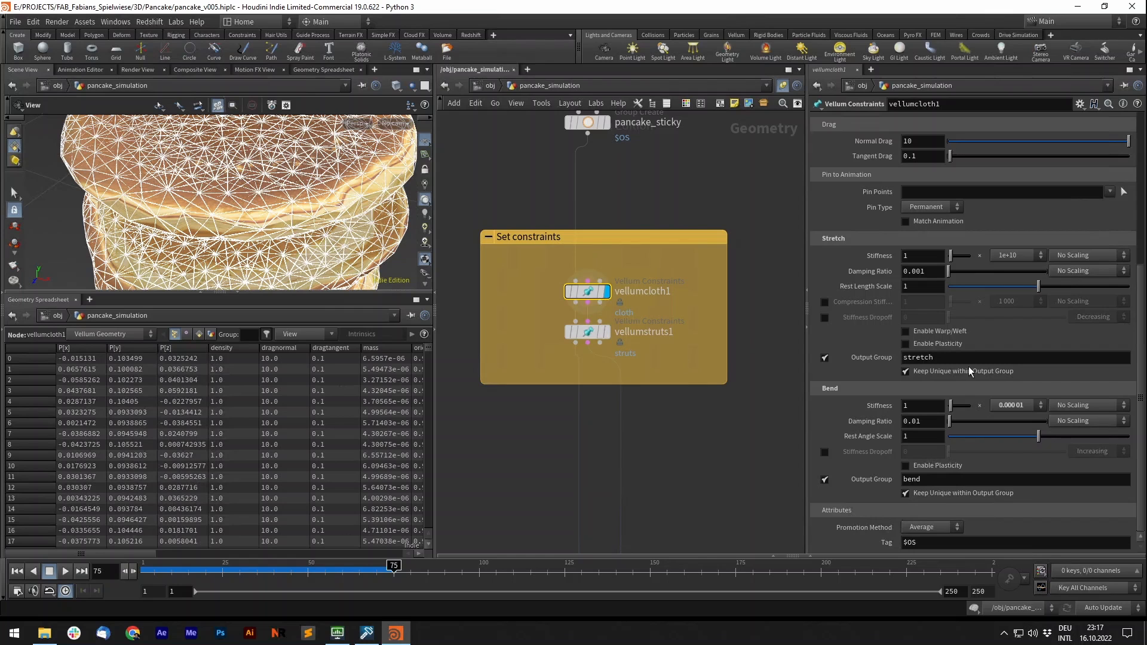
- Display vellumstruts1 and inspect the struts running through the inside of the top pancake
click(607, 332)
click(588, 332)
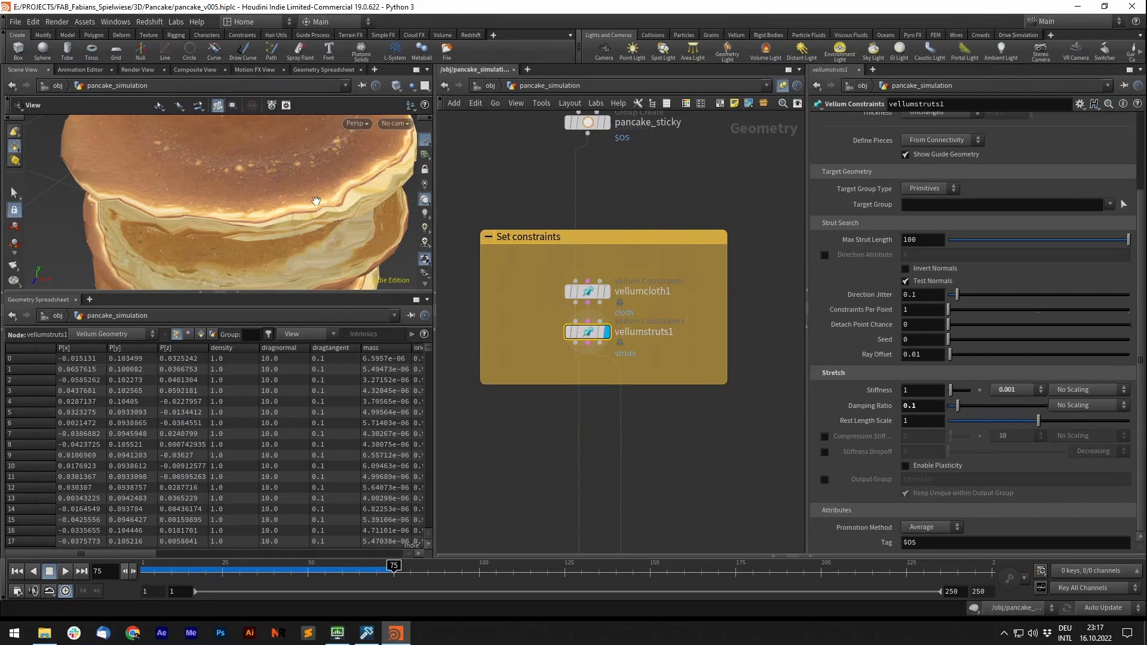
scroll(280, 151, up, 5)
mouse_move(264, 207)
mouse_down()
mouse_move(343, 210)
mouse_move(291, 170)
mouse_move(344, 186)
mouse_move(264, 195)
mouse_up()
scroll(291, 171, up, 4)
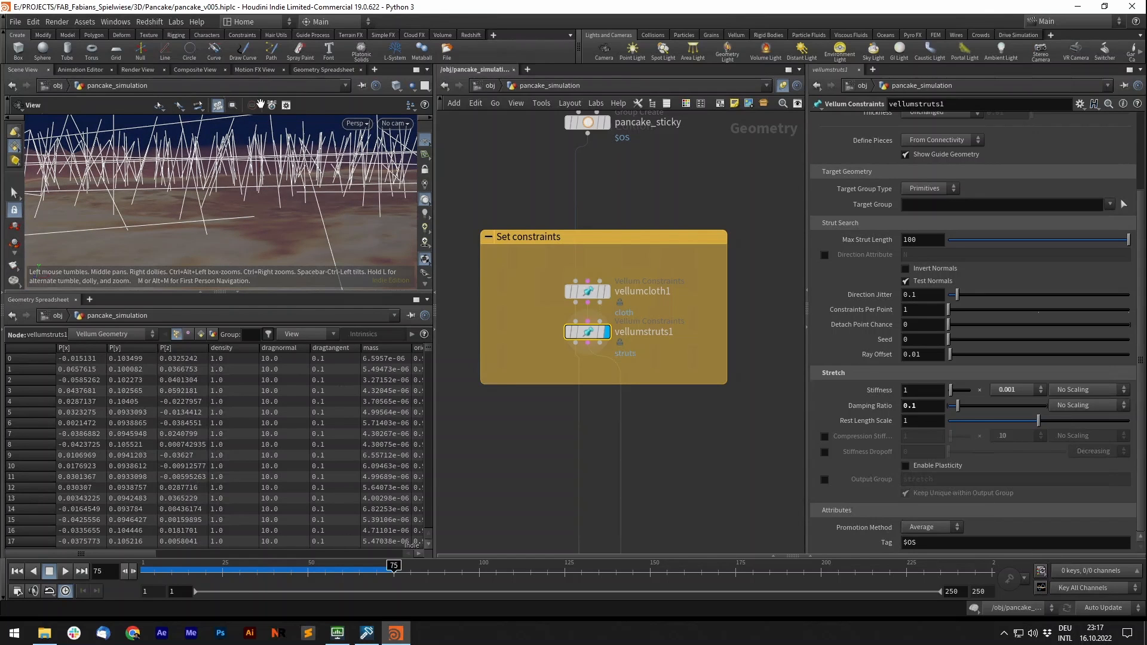
mouse_move(233, 191)
mouse_down()
mouse_move(256, 188)
mouse_move(209, 186)
mouse_move(292, 197)
mouse_up()
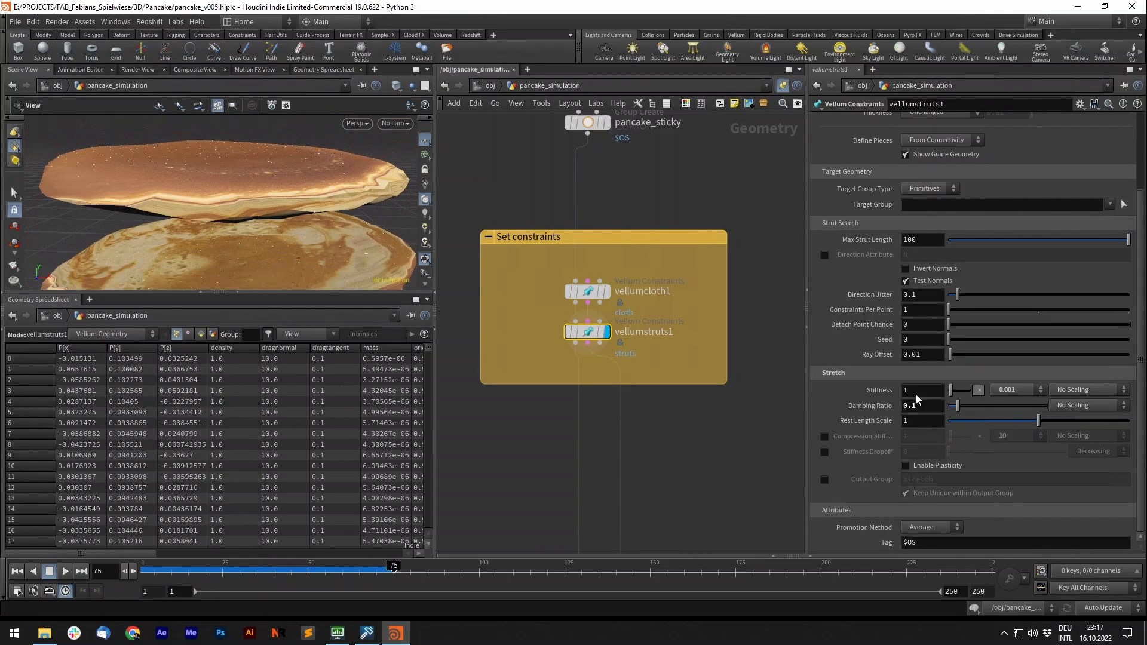
- Compare the Bend stiffness on vellumcloth1 with the Stretch stiffness and Damping Ratio on vellumstruts1
click(588, 292)
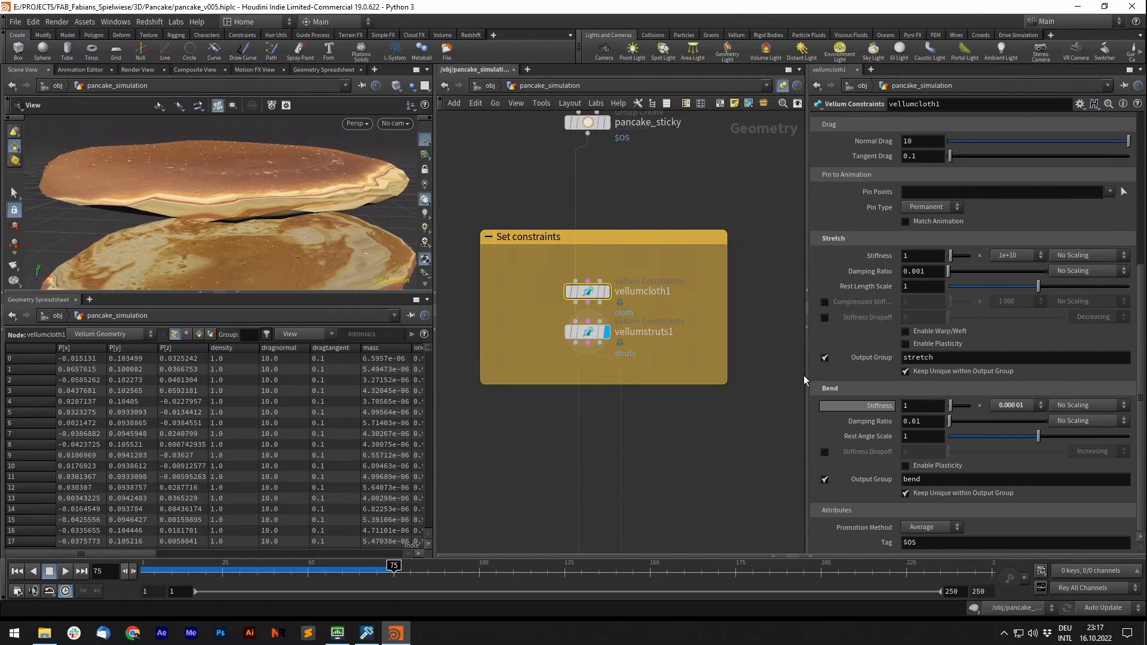
click(589, 332)
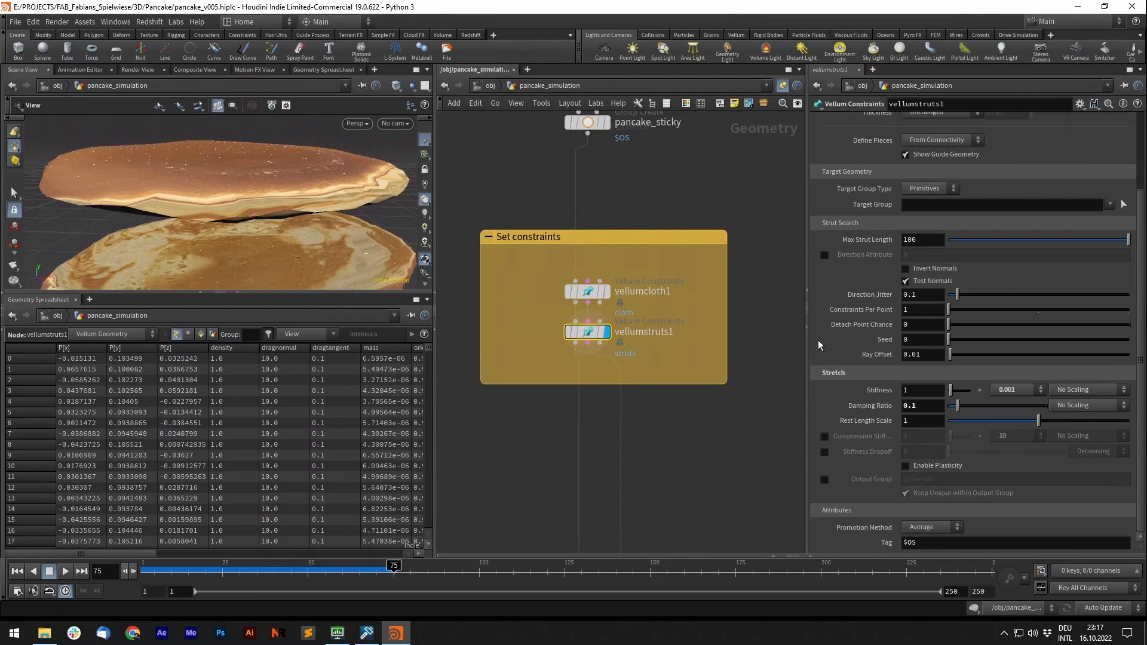
double_click(930, 404)
scroll(672, 297, down, 3)
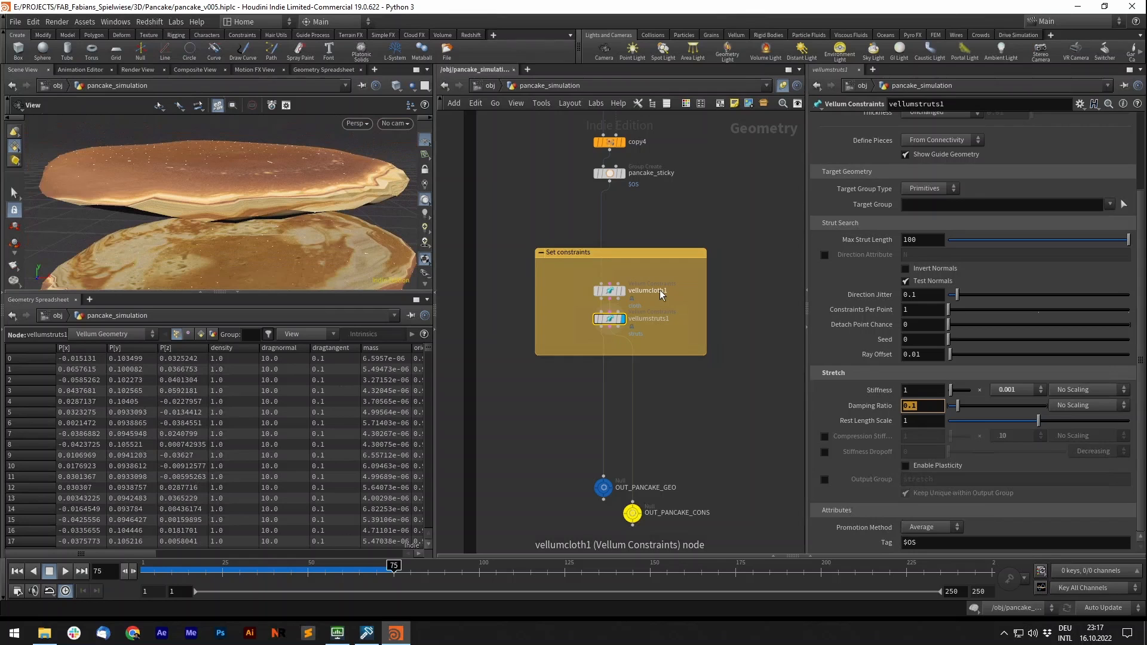
scroll(306, 274, down, 10)
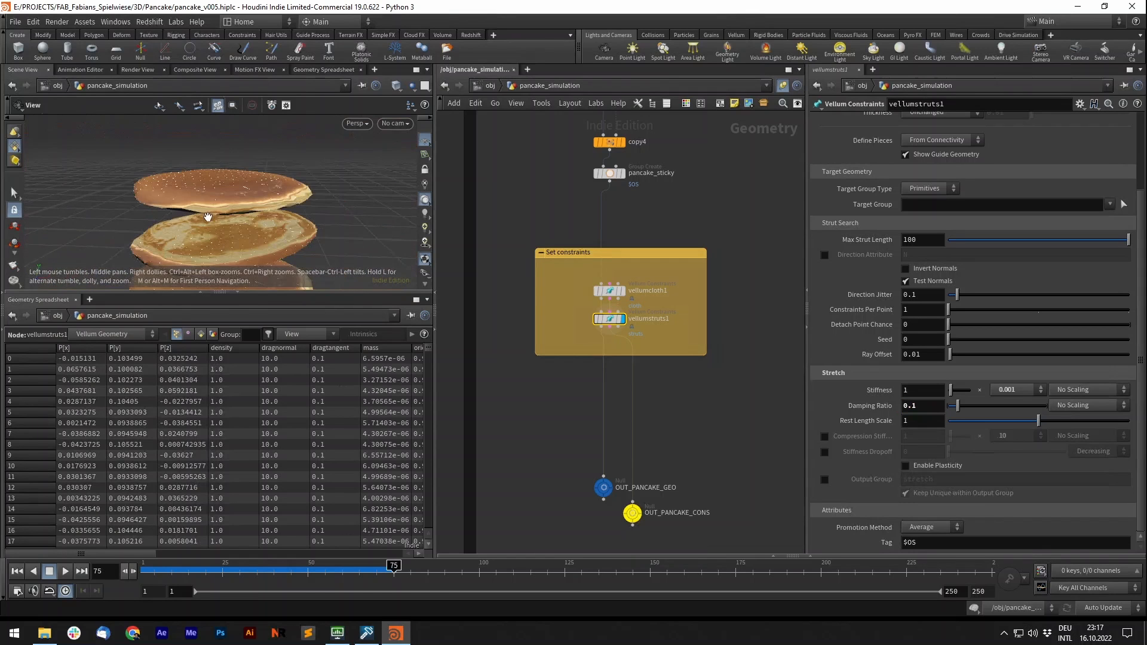
- Show the whole pancake stack and examine the OUT_PANCAKE_GEO and OUT_PANCAKE_CONS nulls below the constraints
drag(237, 209, 179, 192)
middle_drag(206, 199, 182, 200)
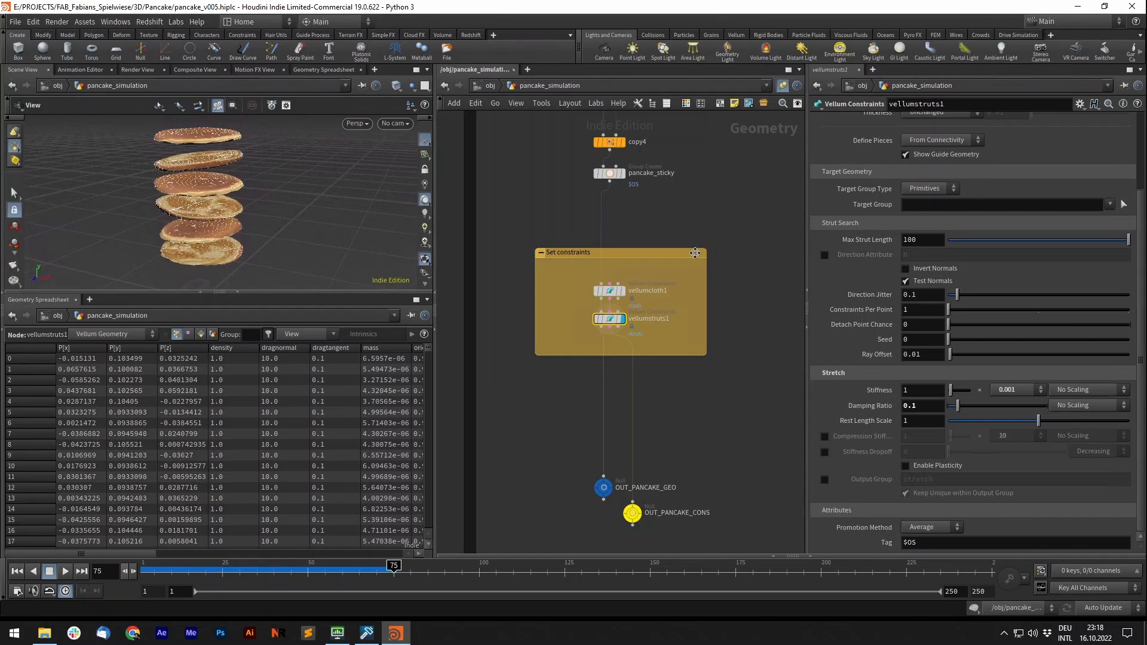
scroll(657, 331, down, 3)
middle_drag(679, 421, 670, 217)
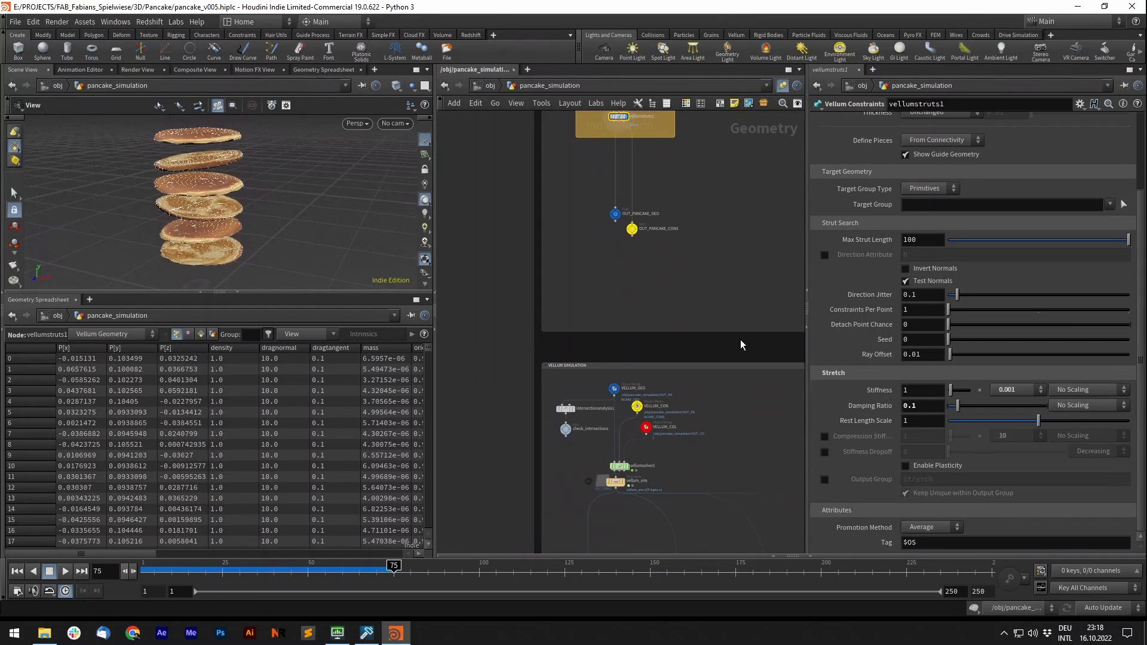
scroll(725, 412, up, 1)
scroll(712, 344, up, 1)
scroll(610, 216, up, 1)
middle_drag(602, 193, 601, 343)
drag(562, 236, 617, 306)
drag(662, 352, 615, 246)
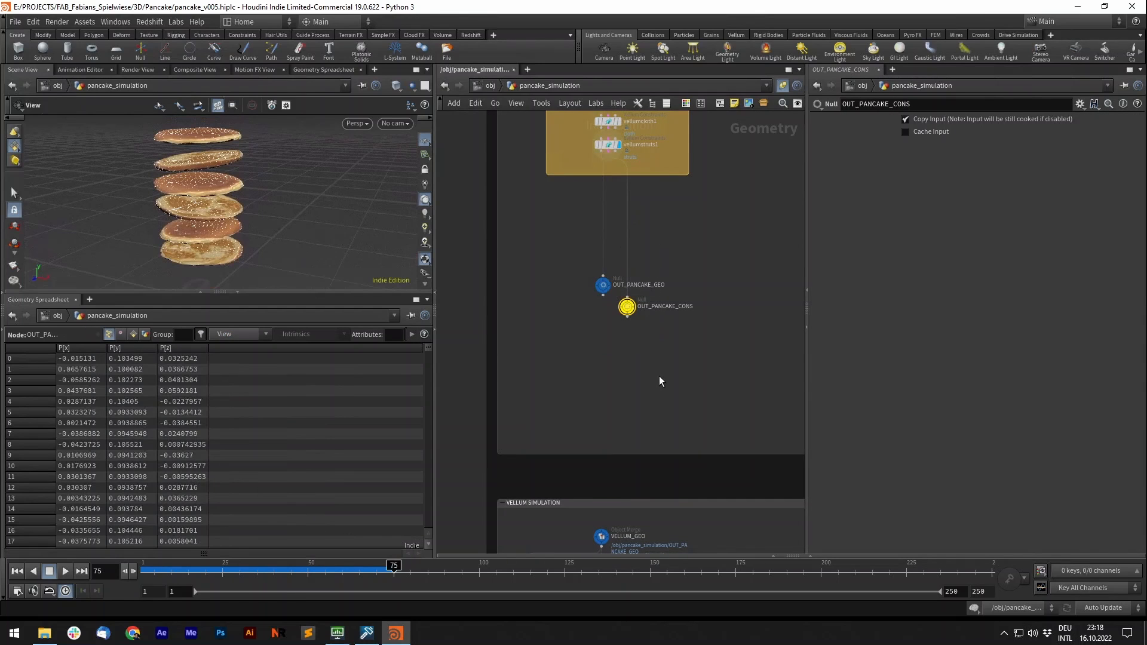
- Inspect the objects merged by VELLUM_GEO in the Vellum simulation section and where they sit in the overall network
middle_drag(658, 376, 658, 210)
scroll(610, 382, up, 3)
click(577, 351)
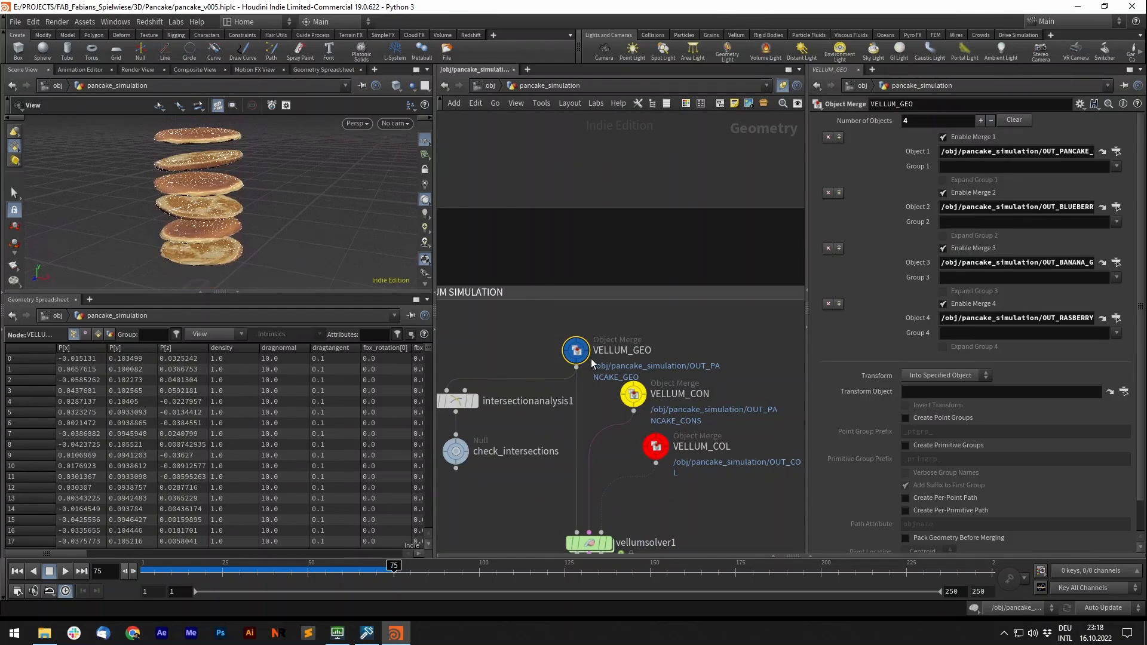
scroll(633, 353, down, 5)
middle_drag(576, 307, 477, 330)
scroll(643, 229, down, 5)
middle_drag(629, 284, 563, 297)
middle_drag(479, 305, 544, 285)
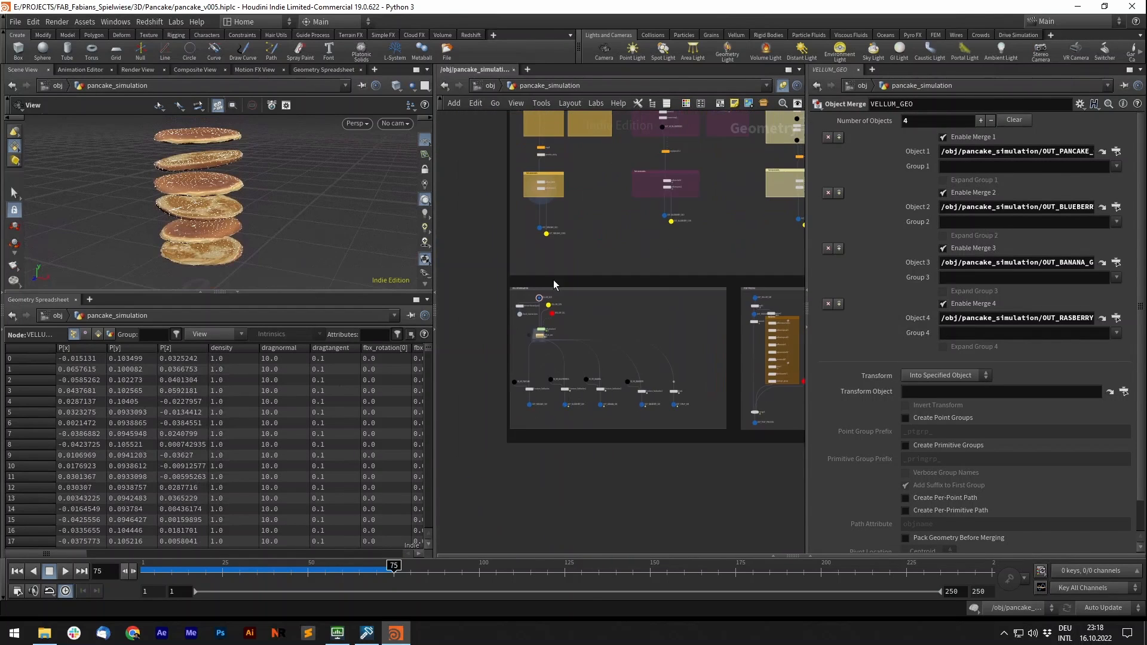
key(Tab)
text(obj)
key(Return)
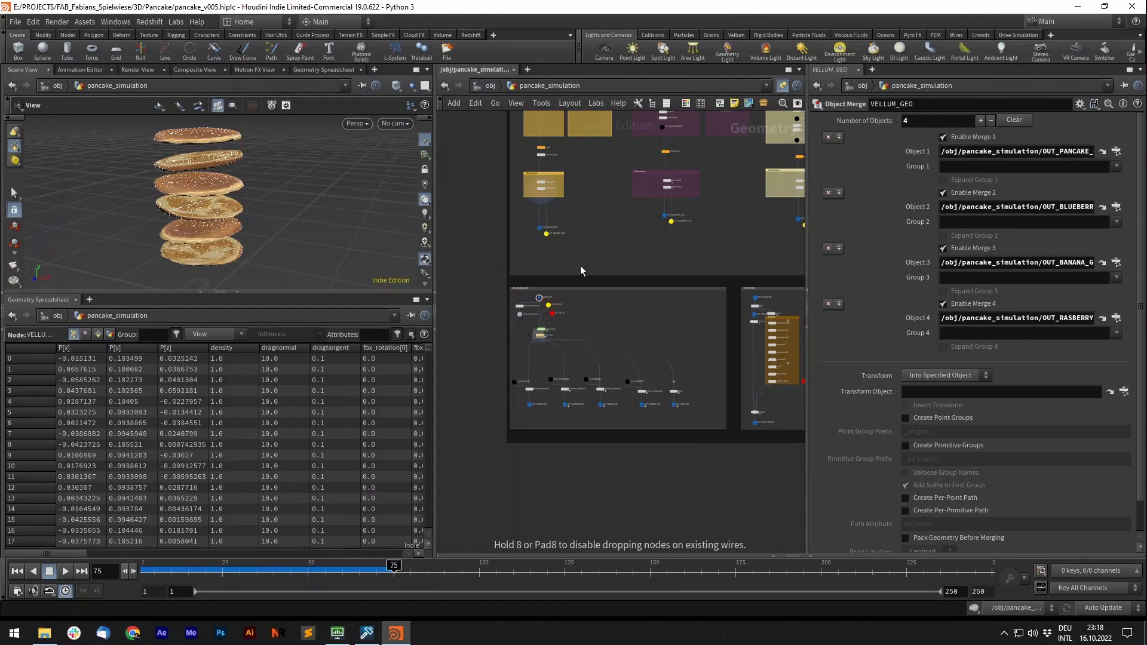
click(579, 265)
scroll(543, 239, up, 3)
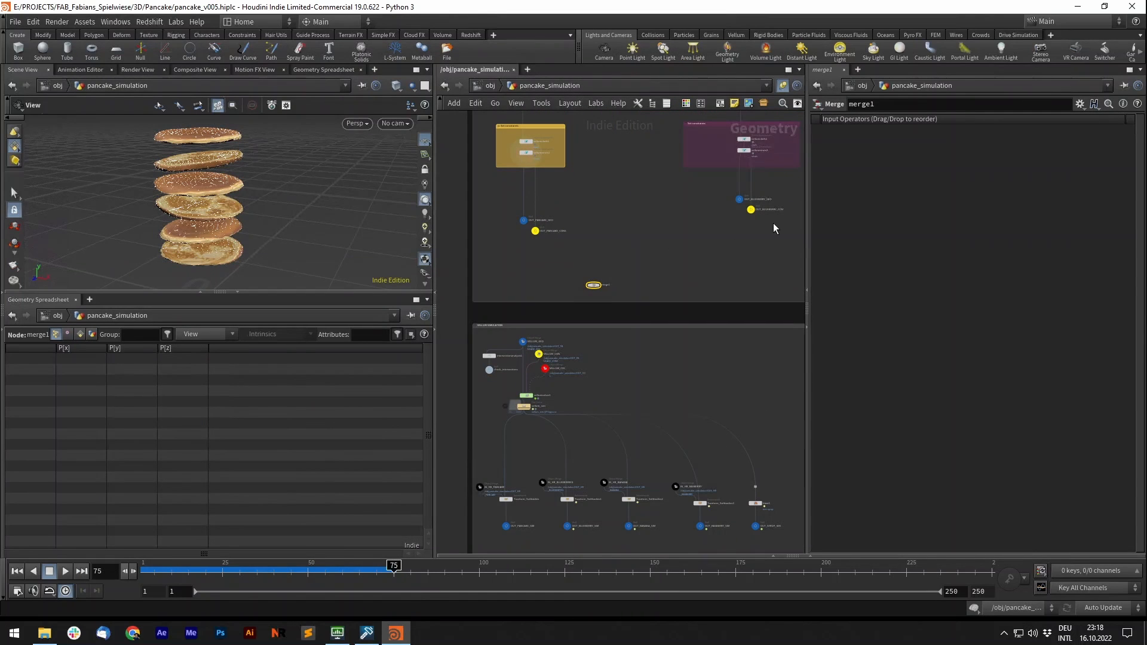
key(Delete)
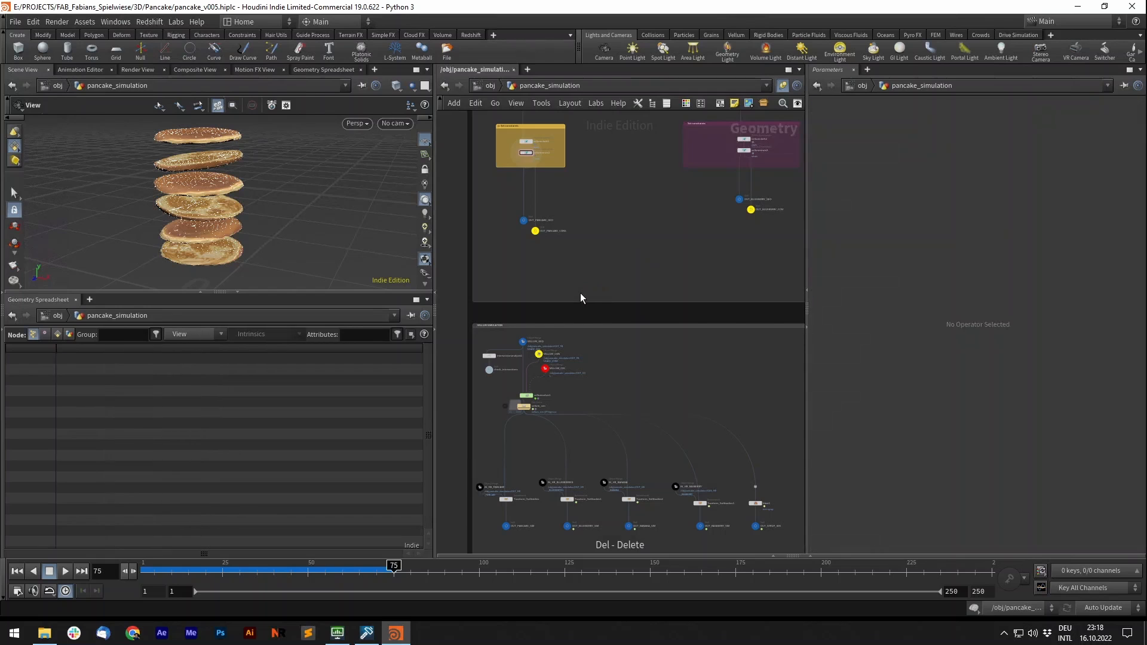
- Disable merges 2, 3 and 4 on both VELLUM_GEO and VELLUM_CON so that only the pancakes feed the solver
scroll(515, 328, up, 5)
drag(504, 348, 557, 379)
middle_drag(653, 363, 682, 350)
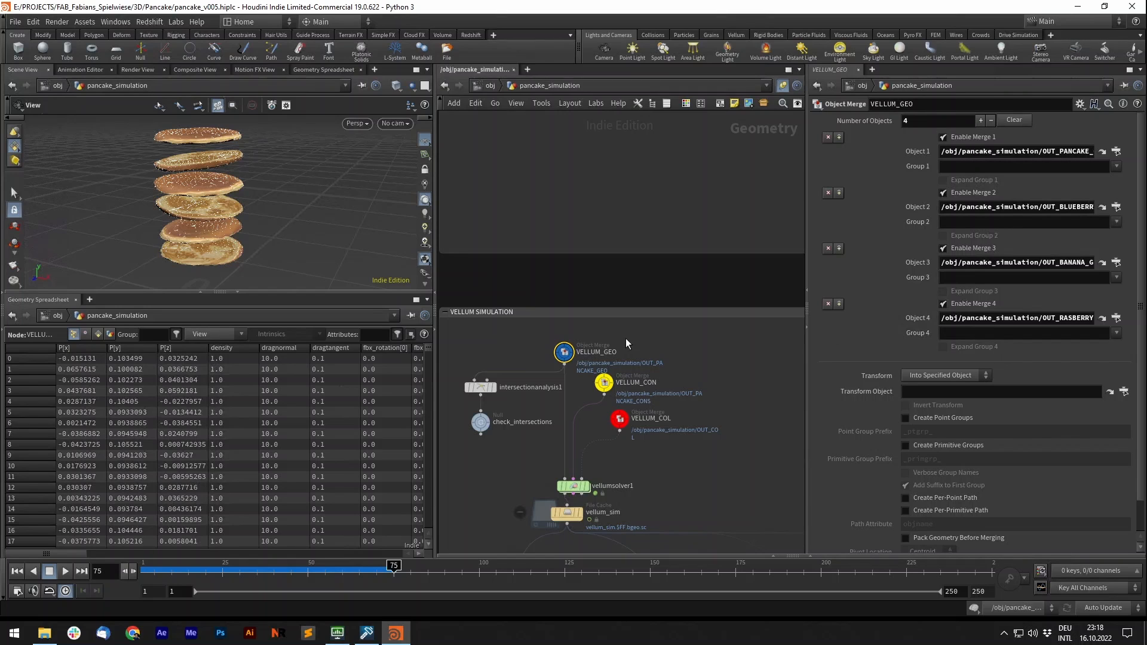
shift+click(605, 382)
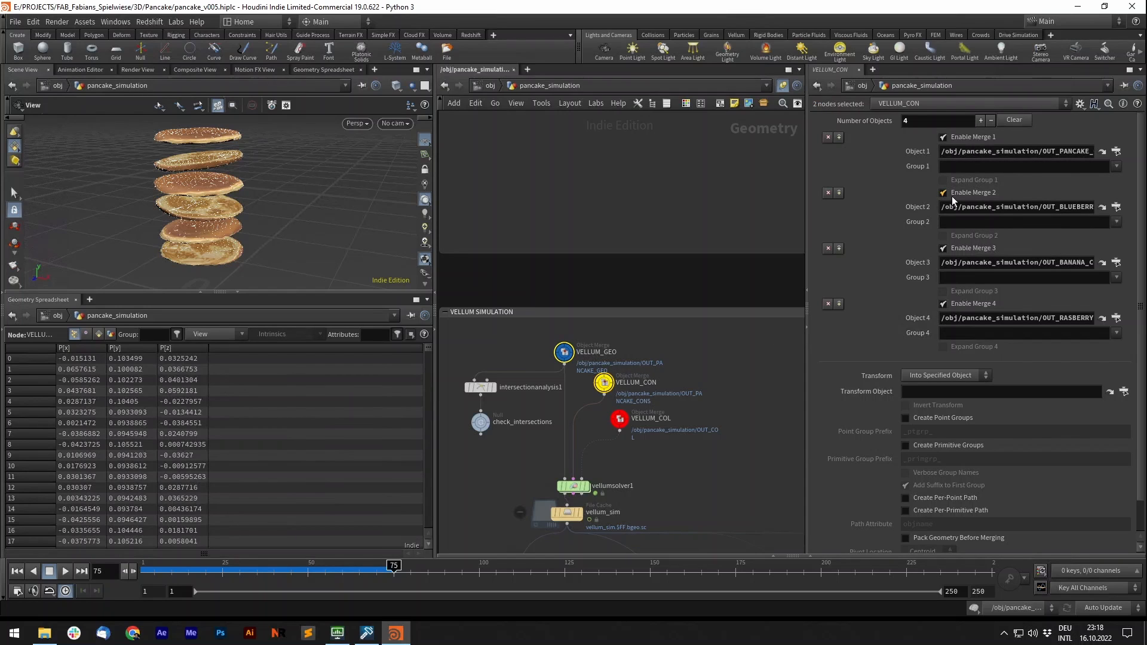
click(952, 194)
click(961, 248)
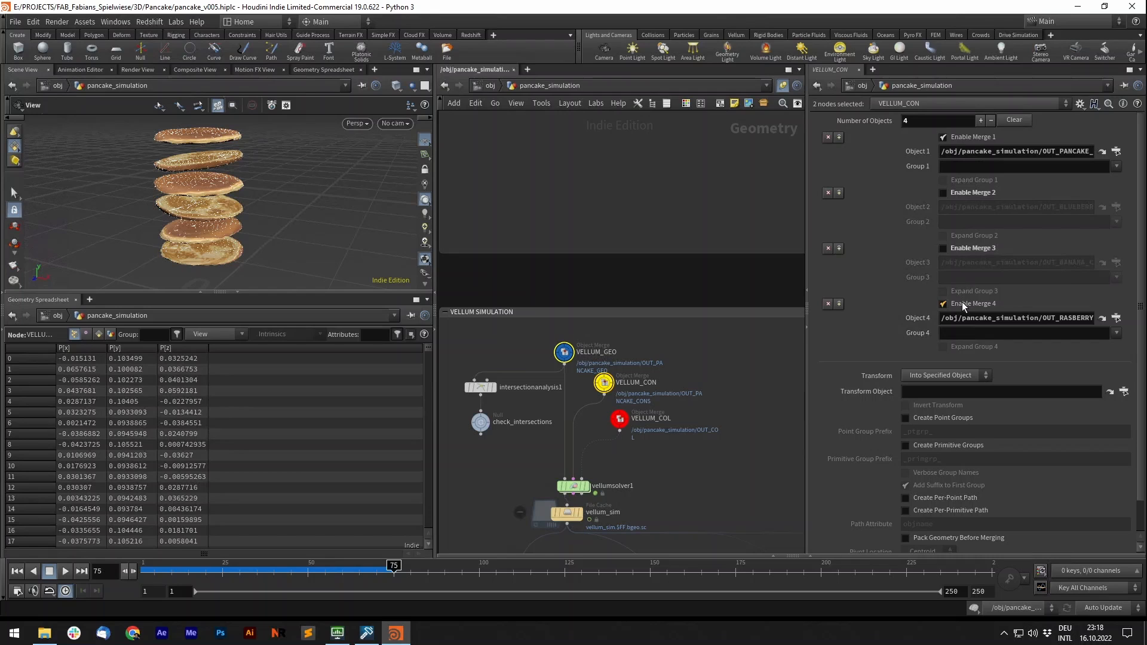
click(964, 306)
click(603, 354)
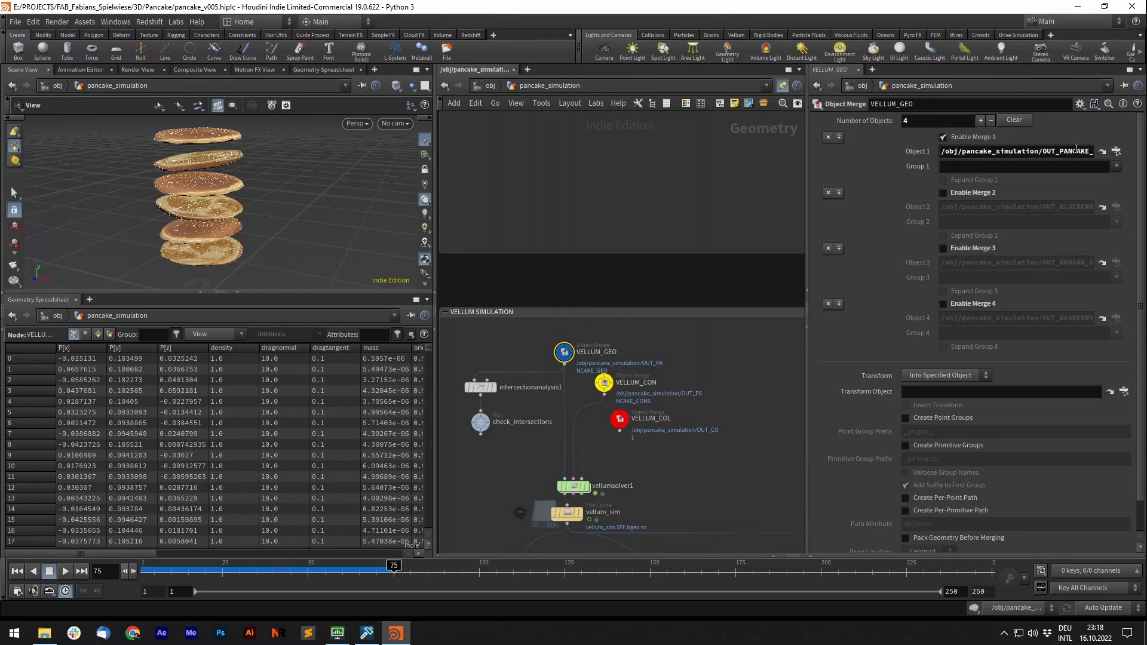
- Go to frame 1 and inspect the vellumsource1 settings inside vellumsolver1, returning to the pancake_simulation network
scroll(600, 366, down, 3)
scroll(583, 419, up, 4)
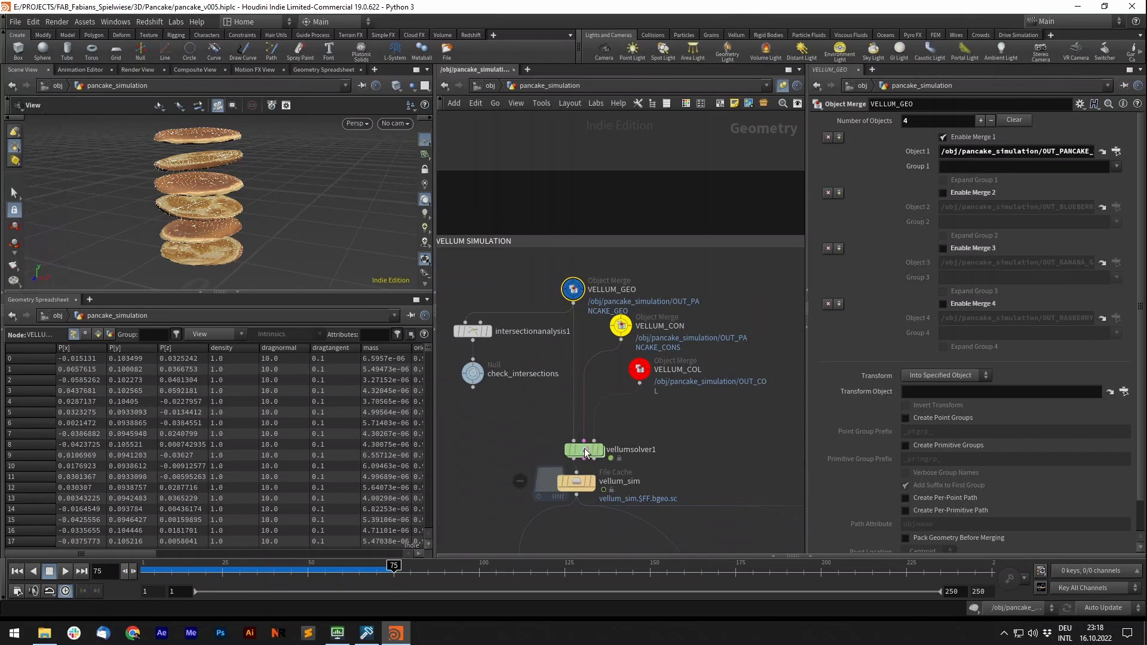
double_click(585, 449)
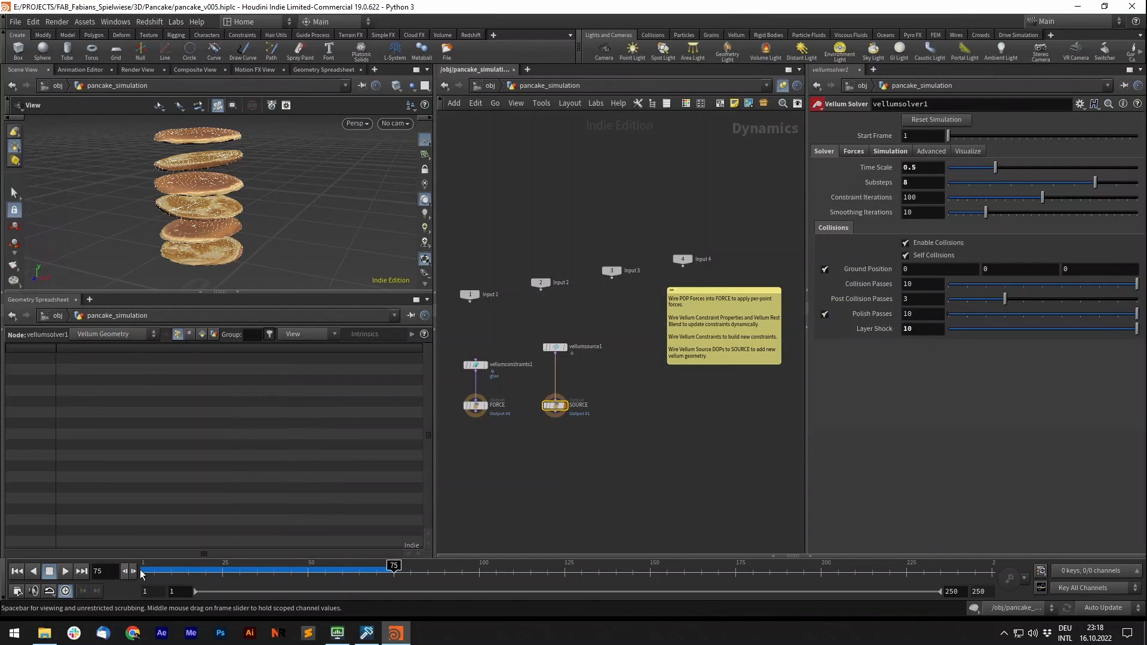
click(144, 572)
click(555, 346)
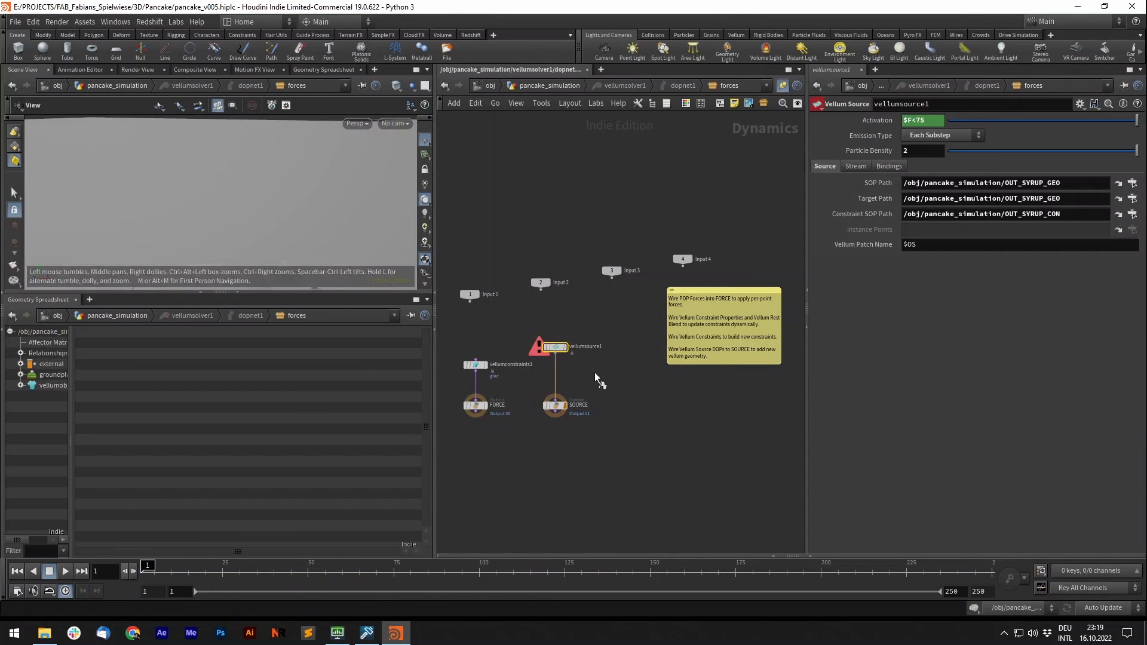
click(545, 87)
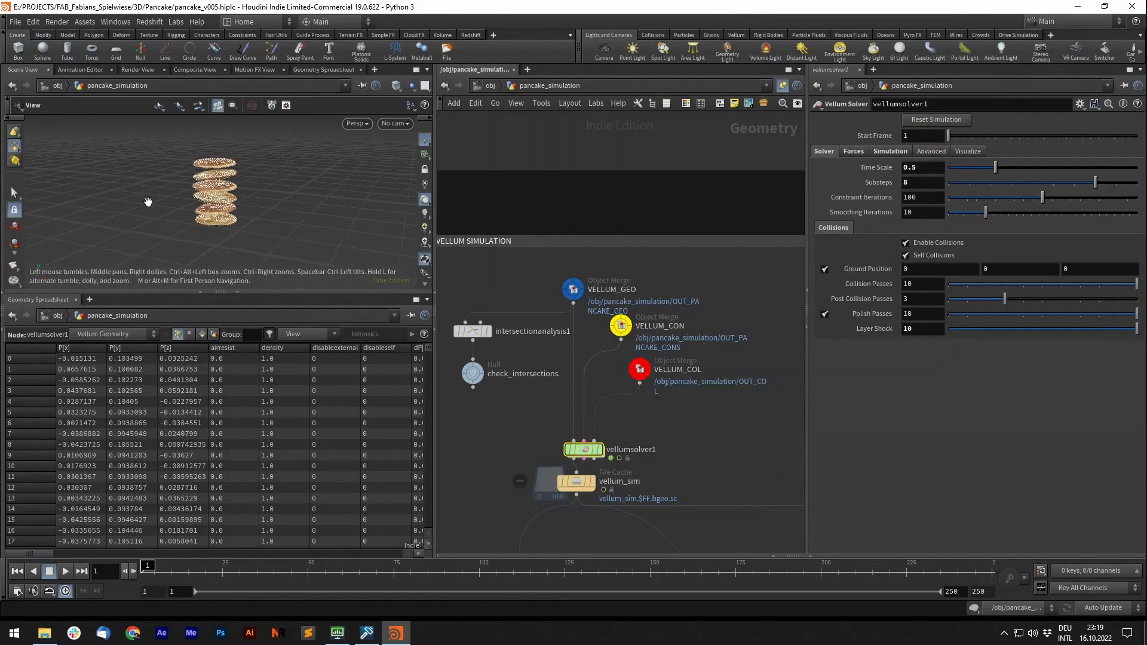
- Display the vellumsolver1 output and examine its geometry, constraint and collision inputs
mouse_move(603, 451)
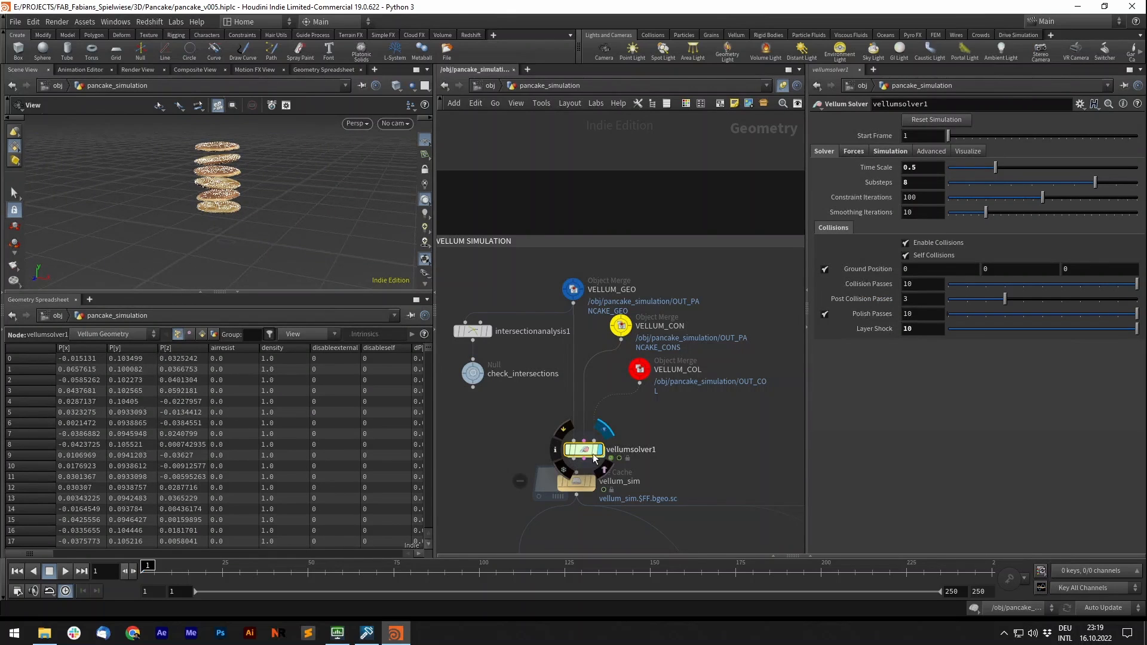
click(604, 429)
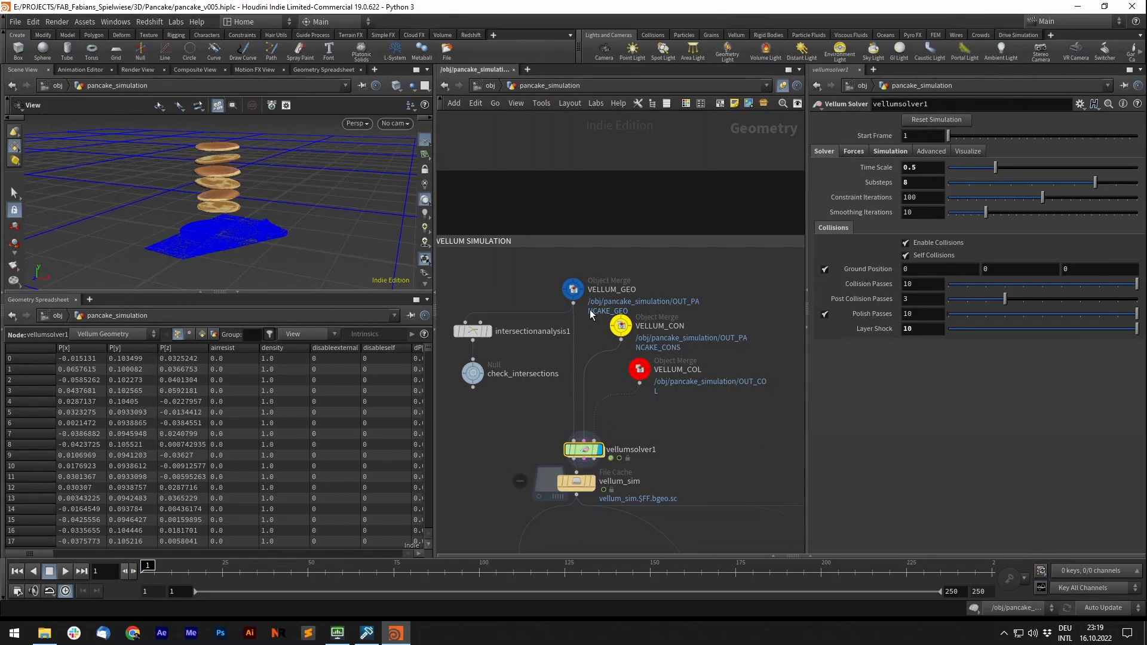
scroll(592, 416, up, 2)
mouse_move(621, 337)
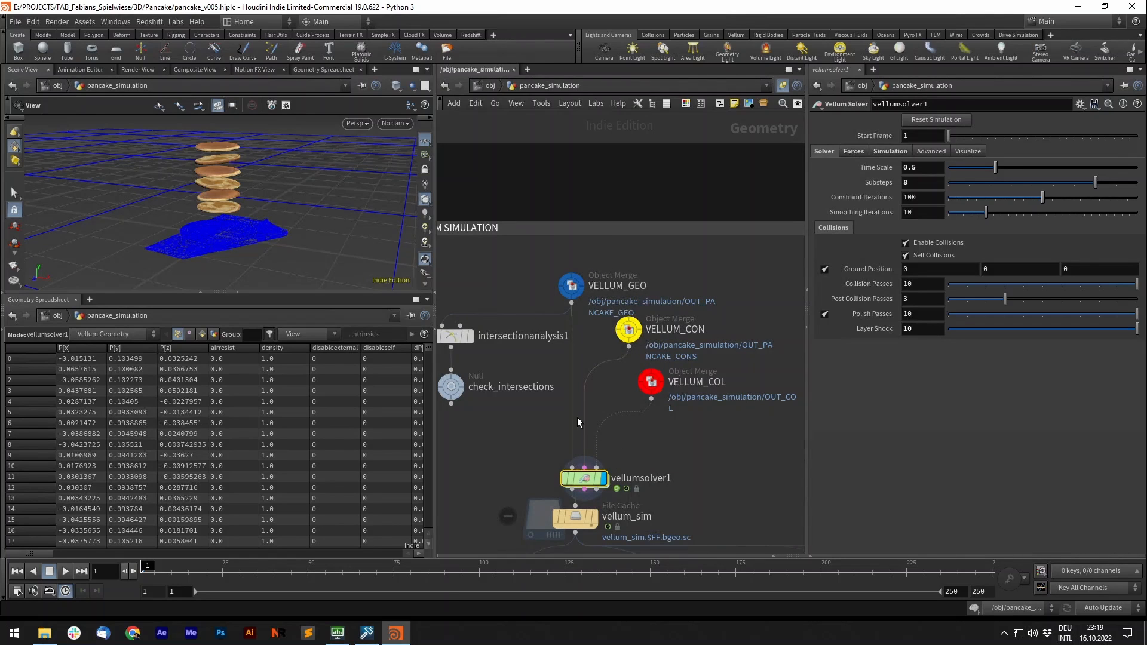
- Trace the collision input to the OUT_COL null at the far end of the network and examine the plate collision geometry
scroll(579, 417, down, 5)
scroll(716, 404, down, 3)
middle_drag(768, 360, 637, 388)
middle_drag(703, 357, 529, 382)
middle_drag(668, 378, 495, 375)
click(667, 343)
scroll(744, 338, down, 3)
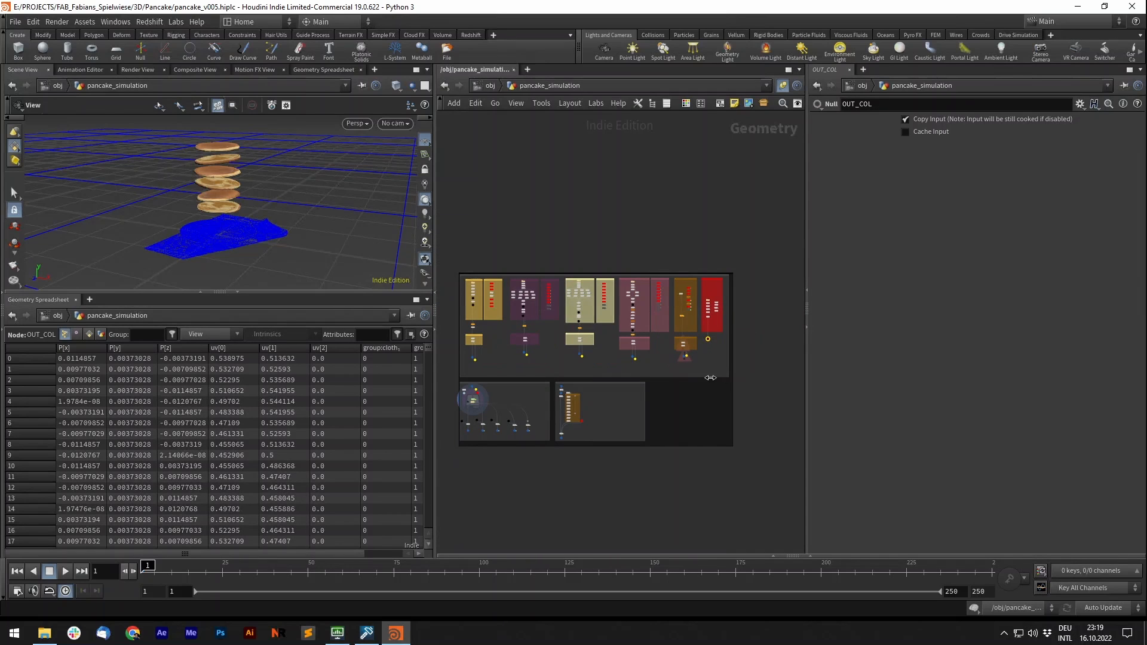
scroll(723, 316, up, 2)
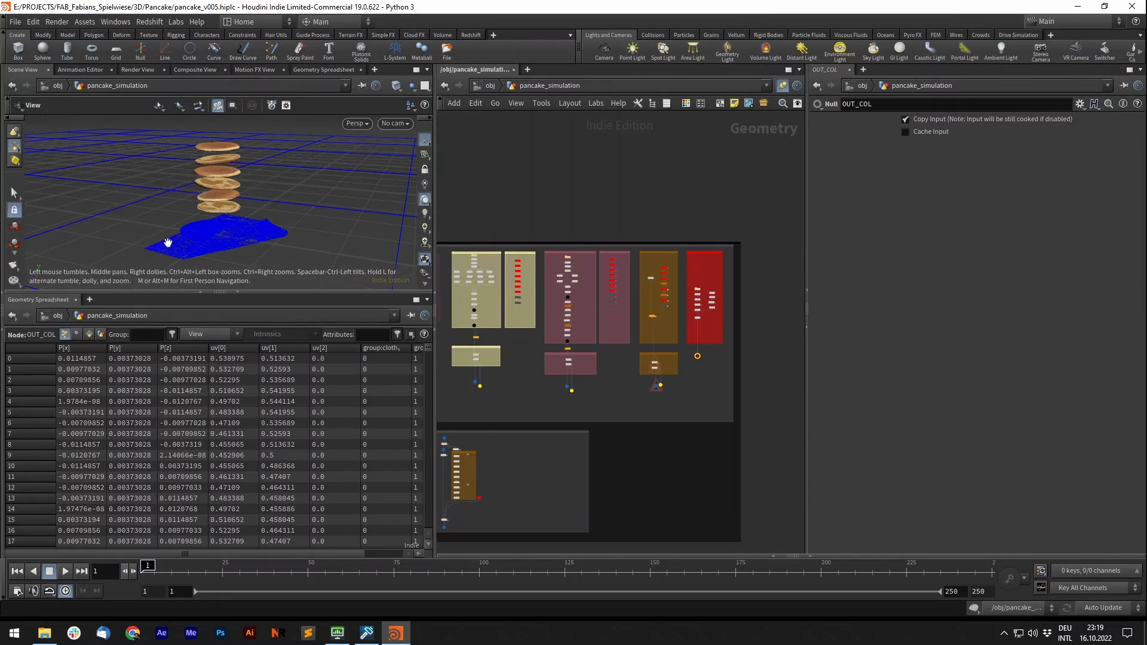
scroll(775, 337, down, 2)
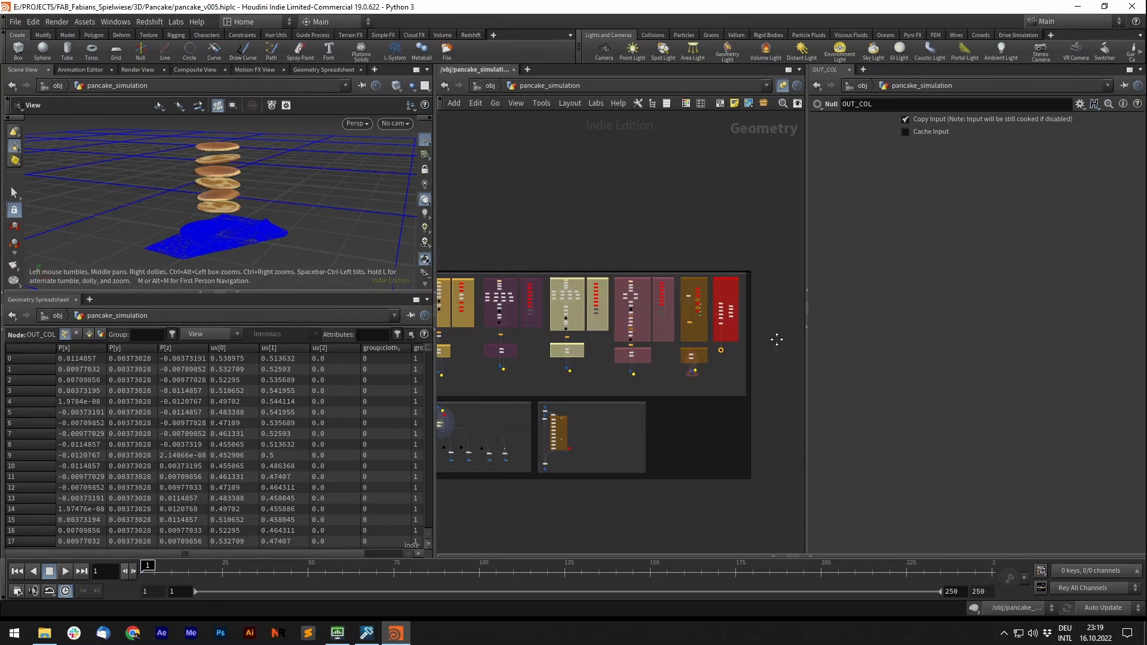
middle_drag(776, 338, 863, 305)
scroll(507, 390, up, 4)
scroll(541, 397, up, 5)
- Review the Time Scale and other solver settings on vellumsolver1
click(604, 339)
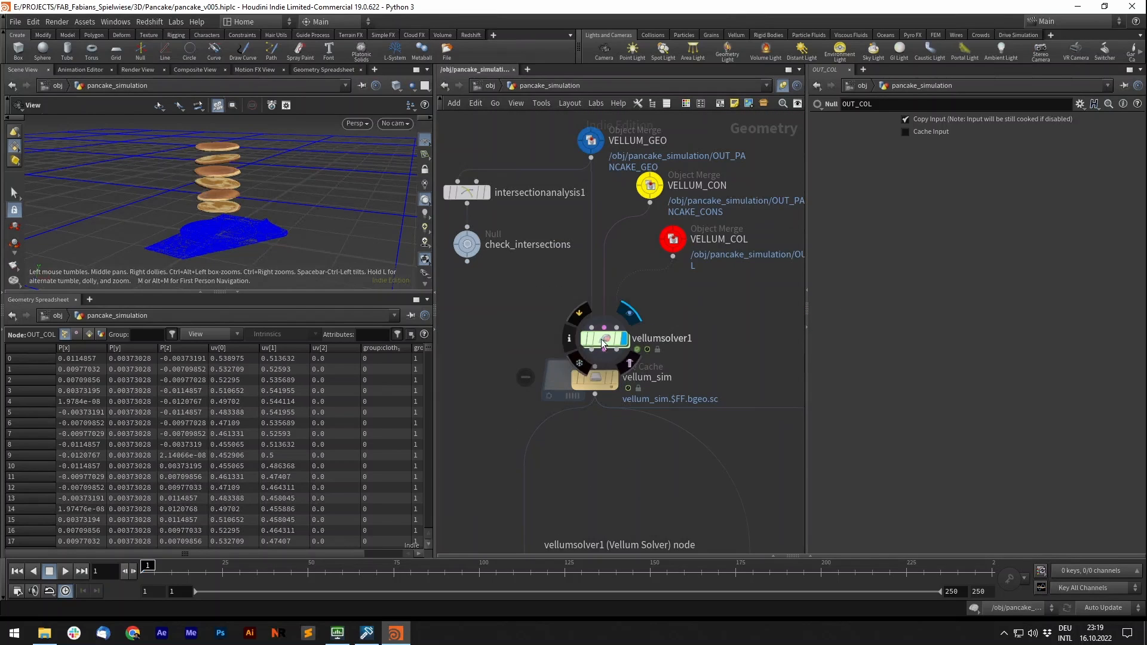
click(907, 167)
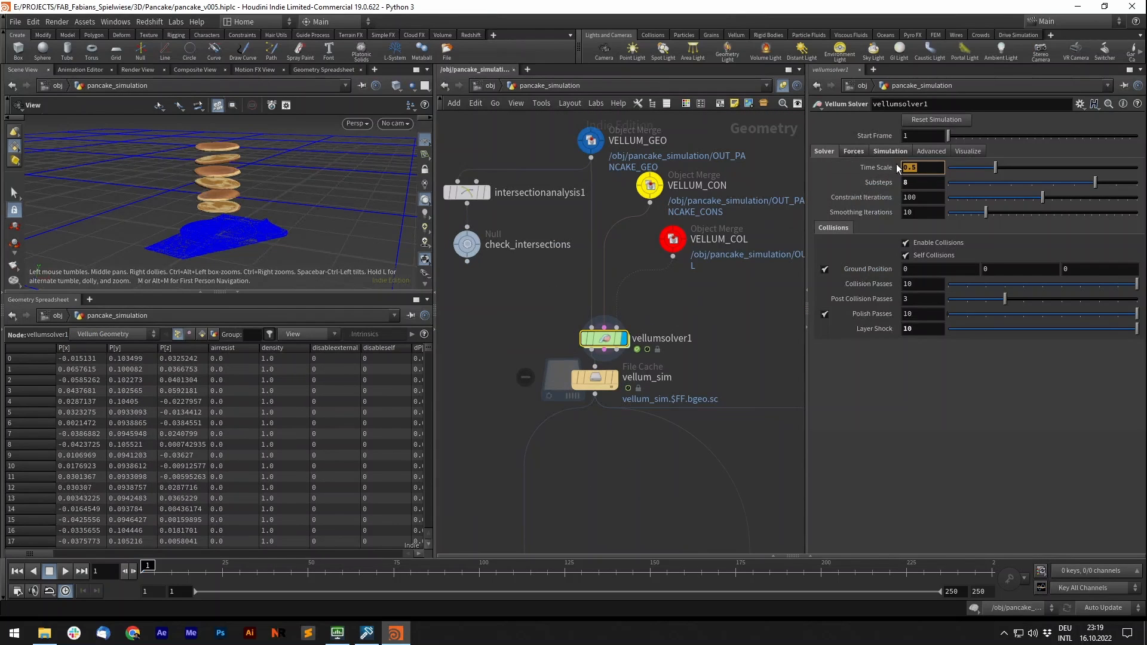
key(Tab)
middle_drag(695, 323, 717, 308)
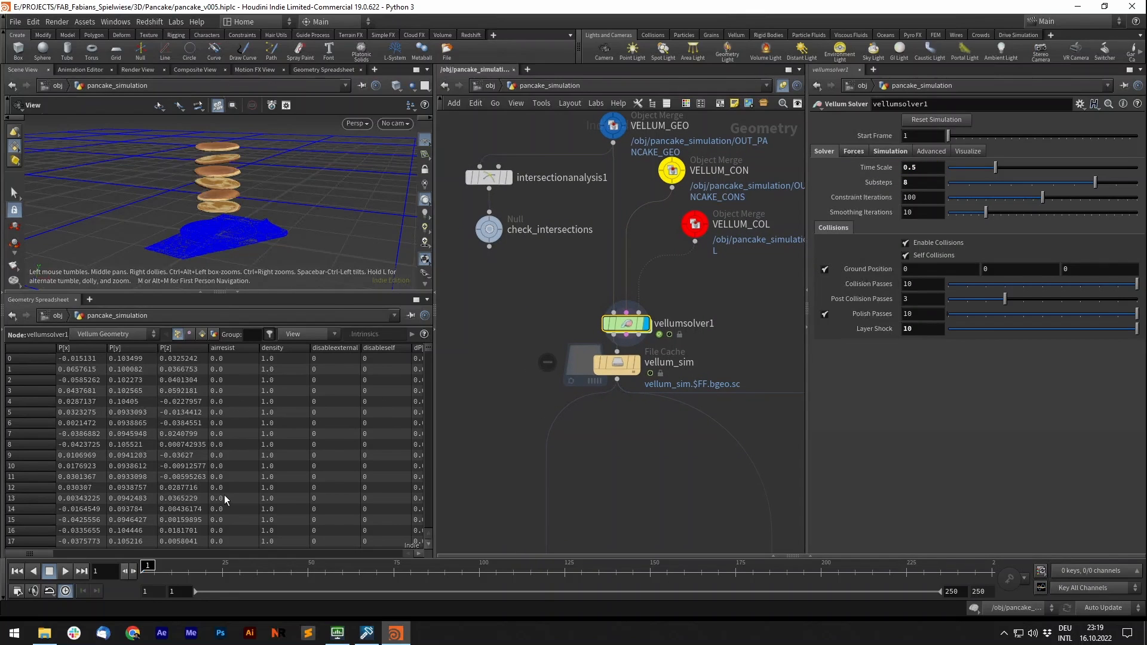
- Play the pancake simulation in an enlarged 3D view, scrub back to frame 2 and examine the falling pancakes up close
click(67, 574)
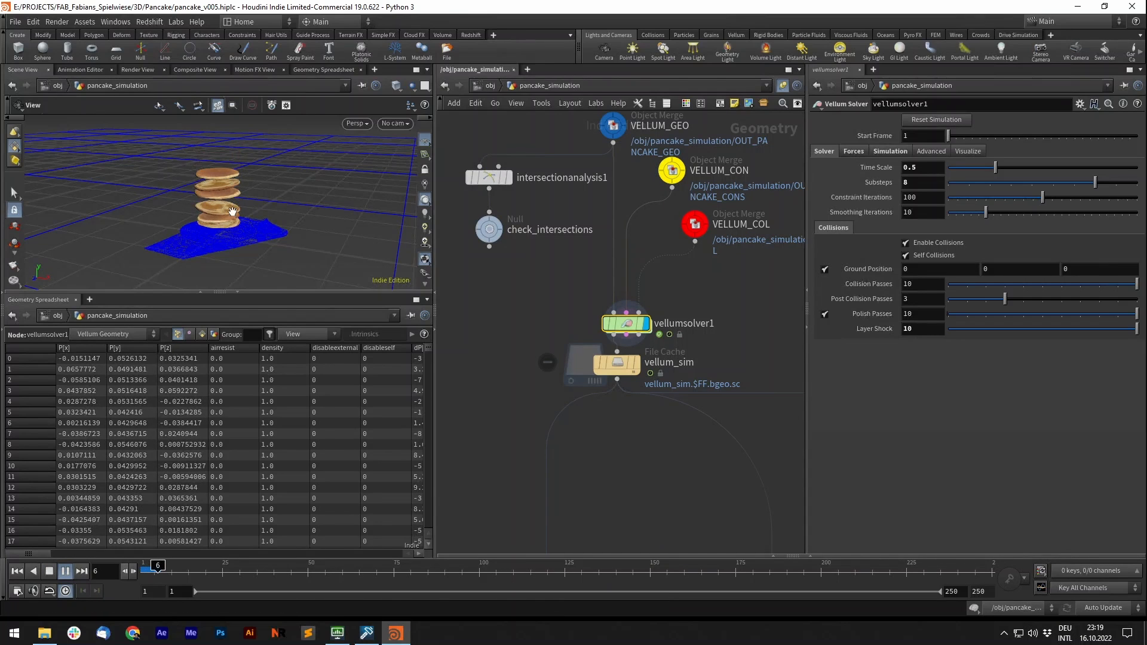
click(238, 293)
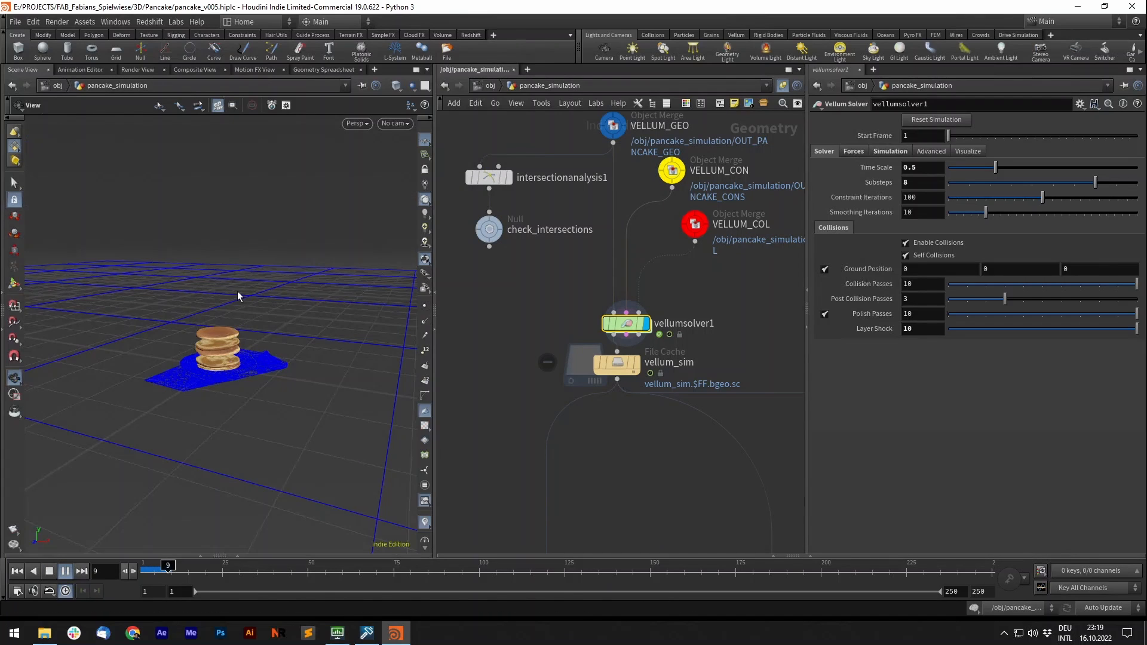
scroll(224, 374, up, 1)
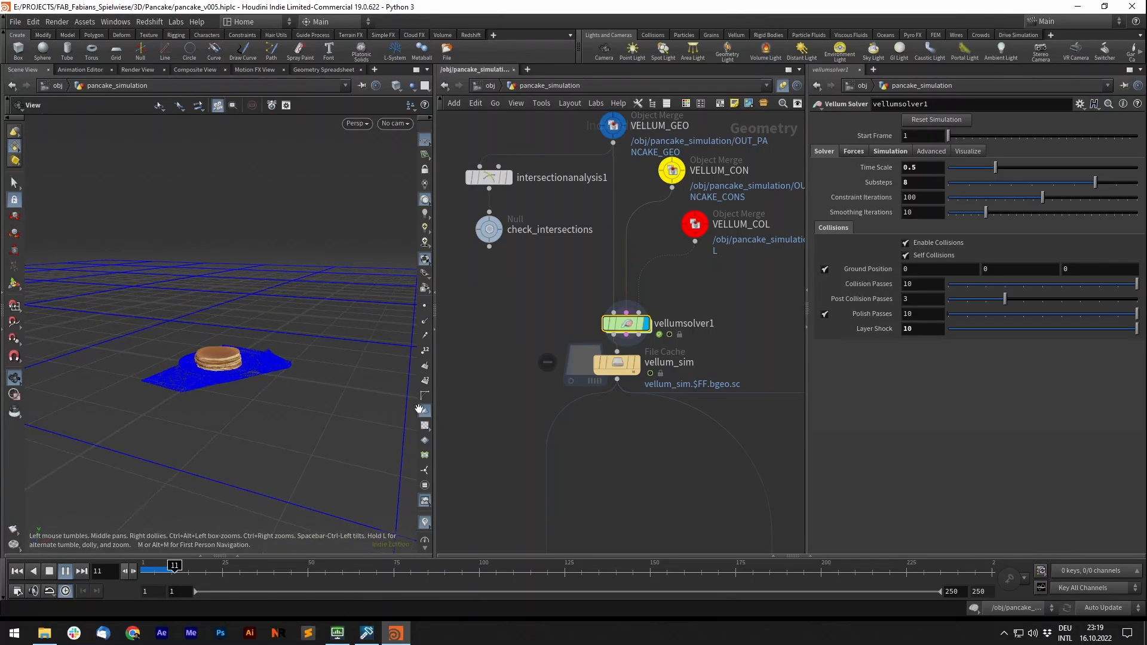
scroll(267, 385, up, 1)
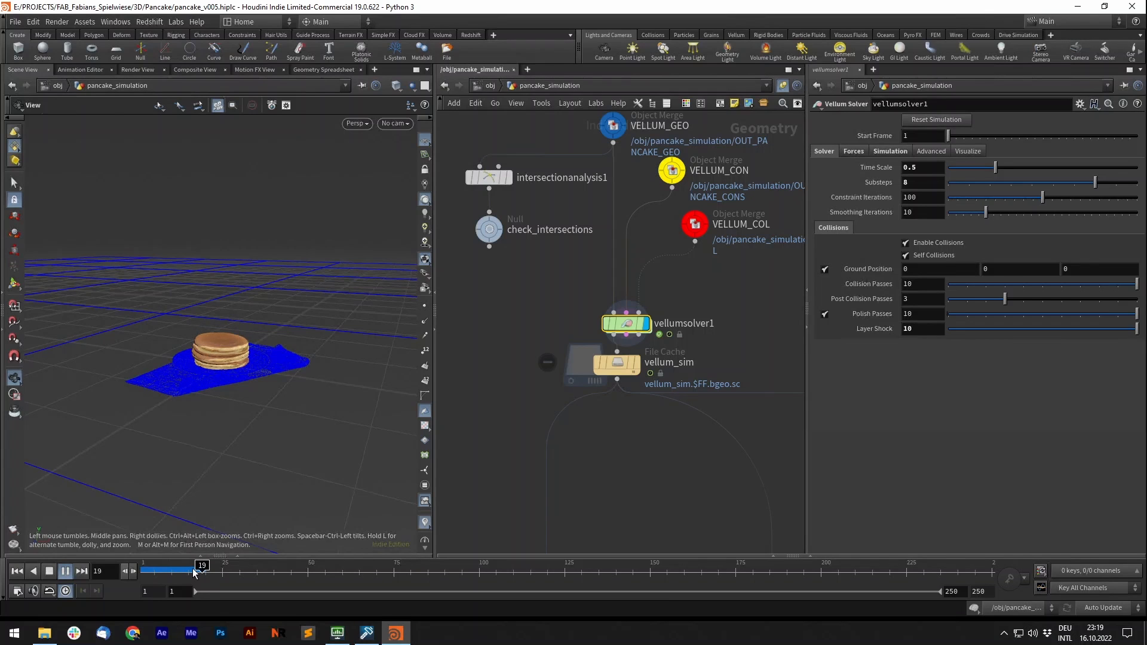
drag(176, 573, 147, 569)
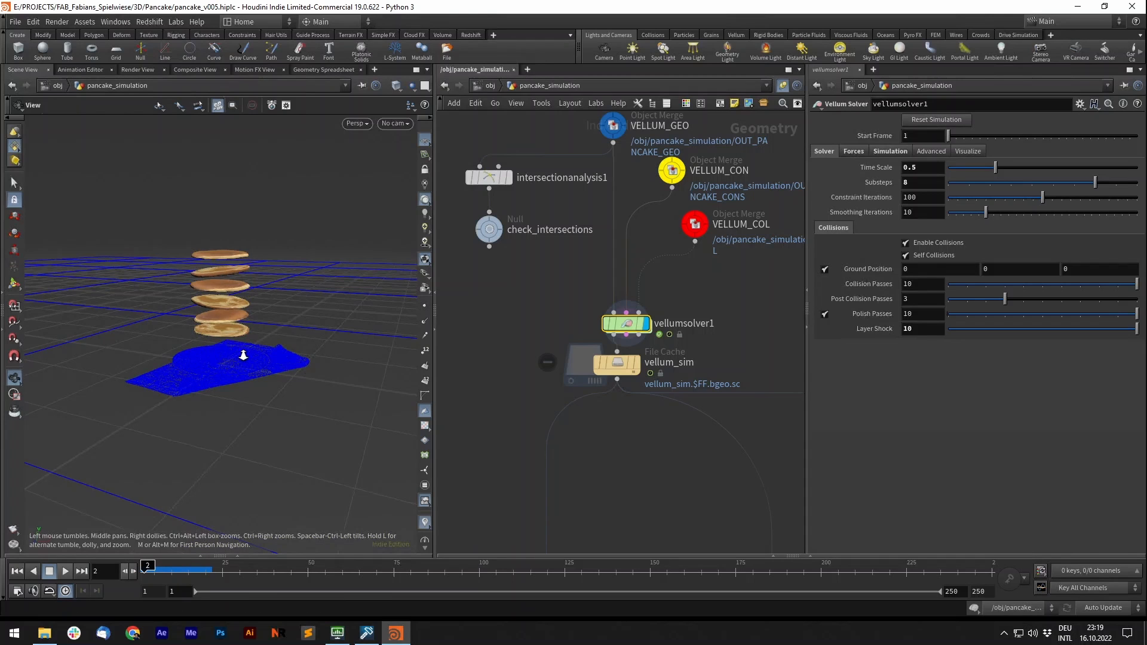
scroll(243, 355, up, 5)
- Re-enable merges 2, 3 and 4 on both VELLUM_GEO and VELLUM_CON
scroll(684, 358, down, 3)
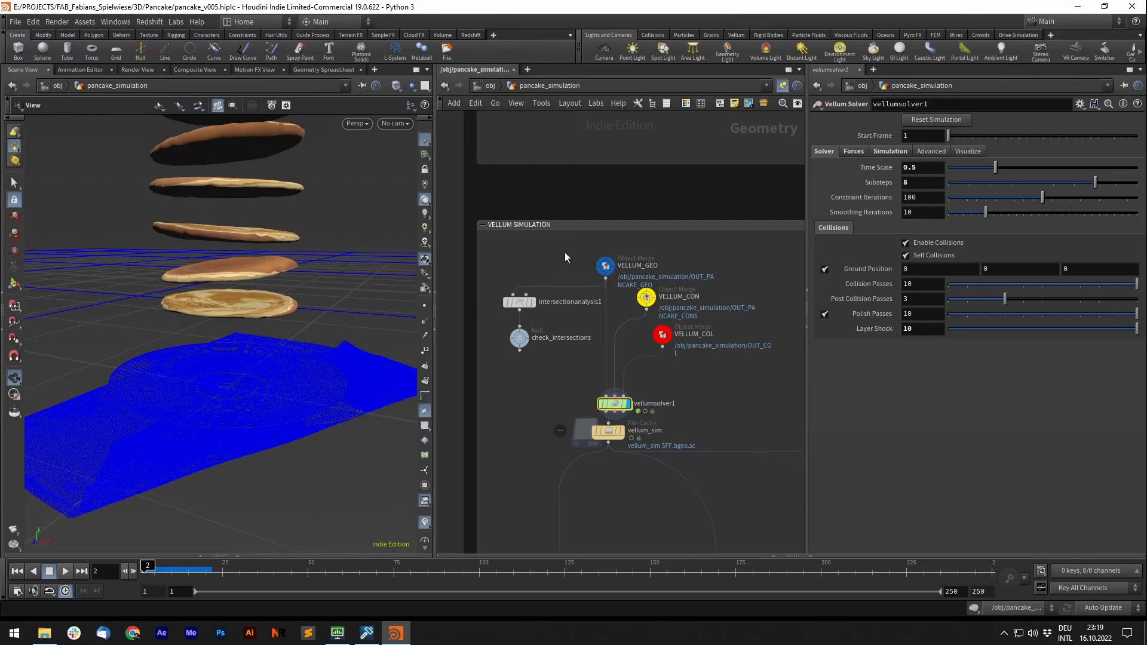
click(606, 266)
shift+drag(646, 310, 646, 310)
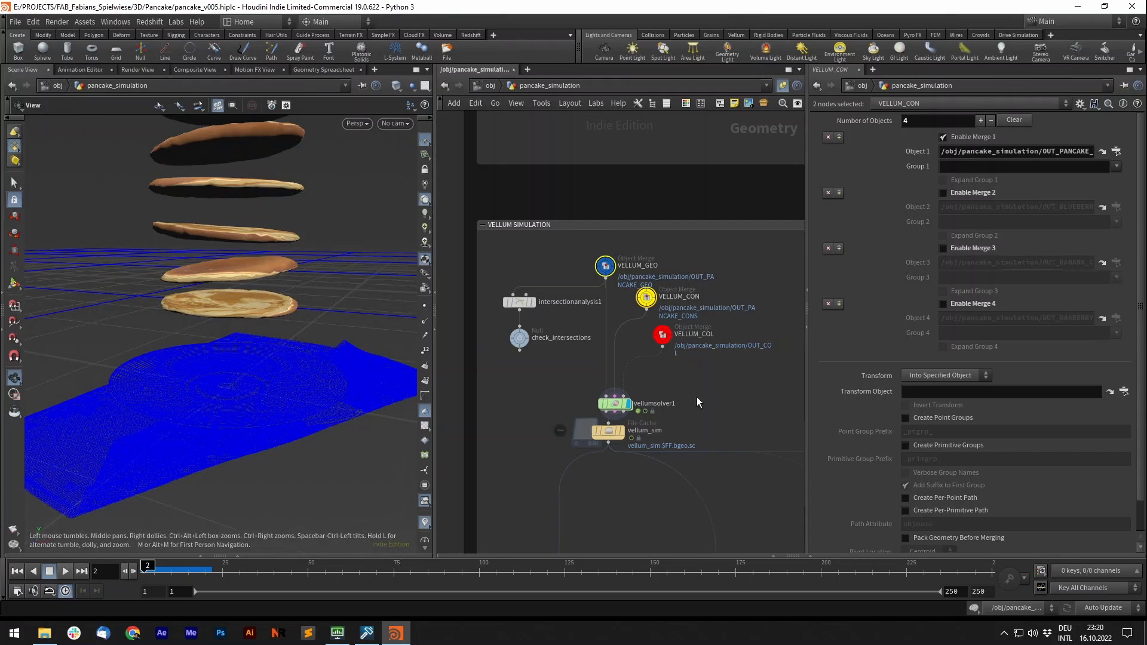
middle_drag(697, 397, 686, 392)
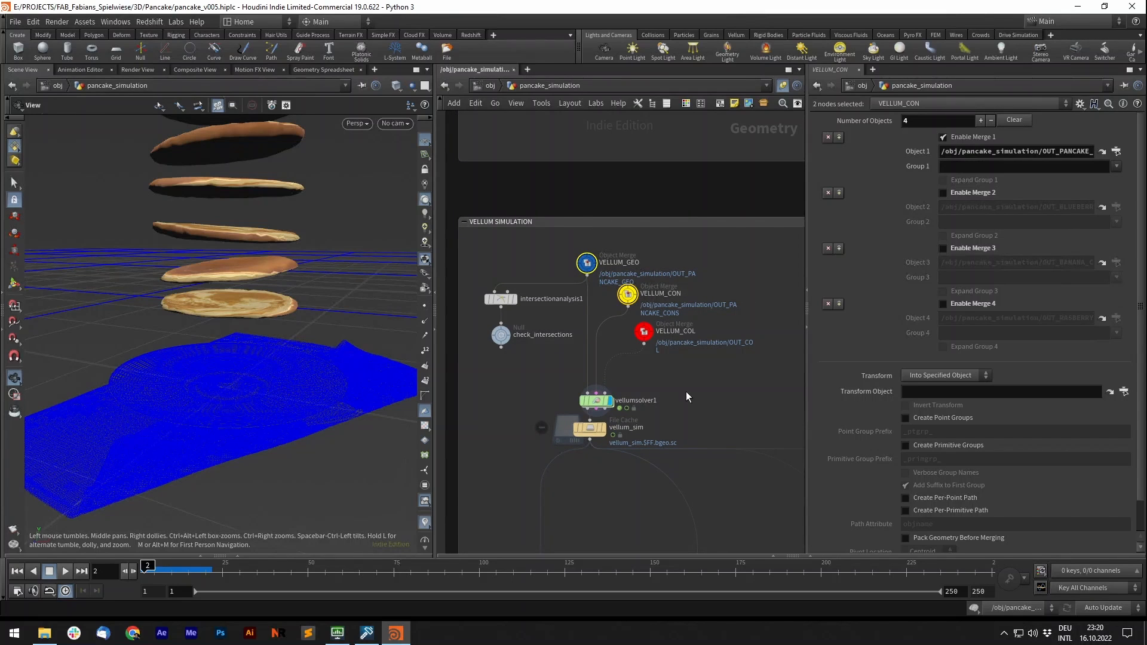
middle_drag(699, 386, 687, 388)
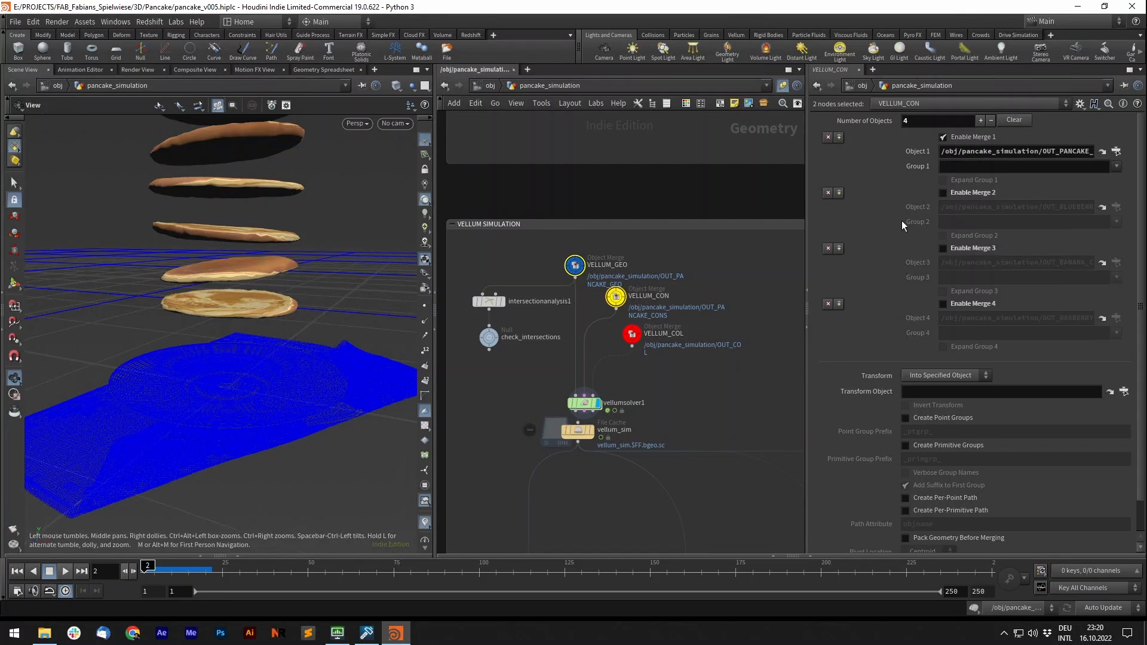
click(963, 249)
click(965, 304)
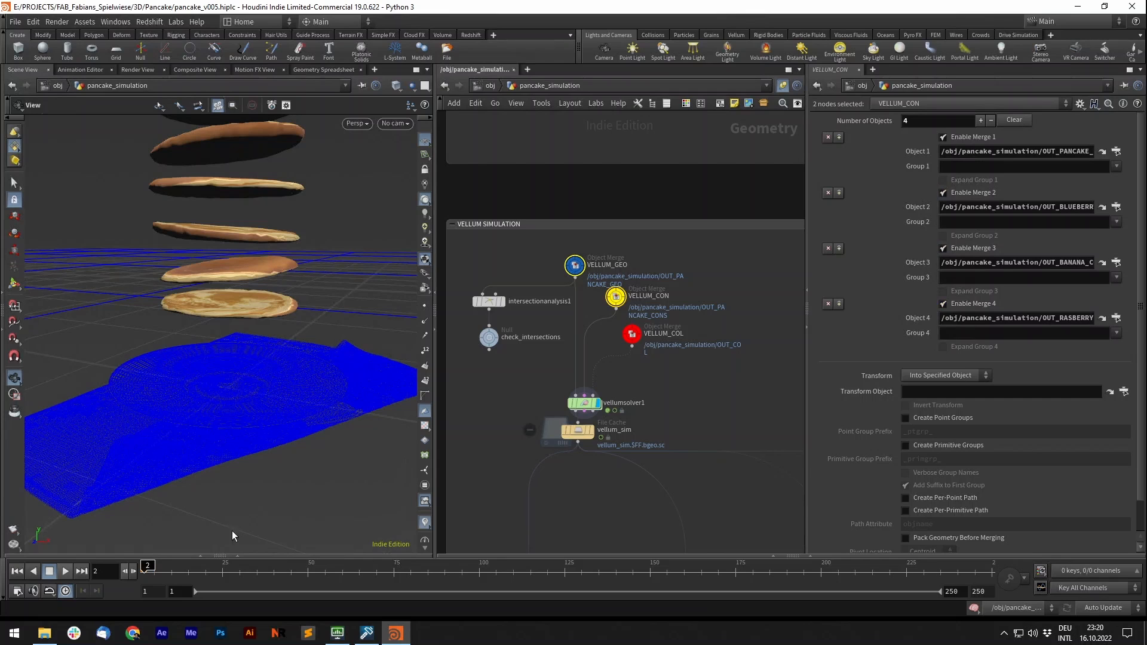
- Go back to frame 1 and display the imported blueberry geometry from file__blueberries in the BLUEBERRY network box
click(125, 572)
scroll(668, 389, down, 5)
scroll(668, 389, up, 8)
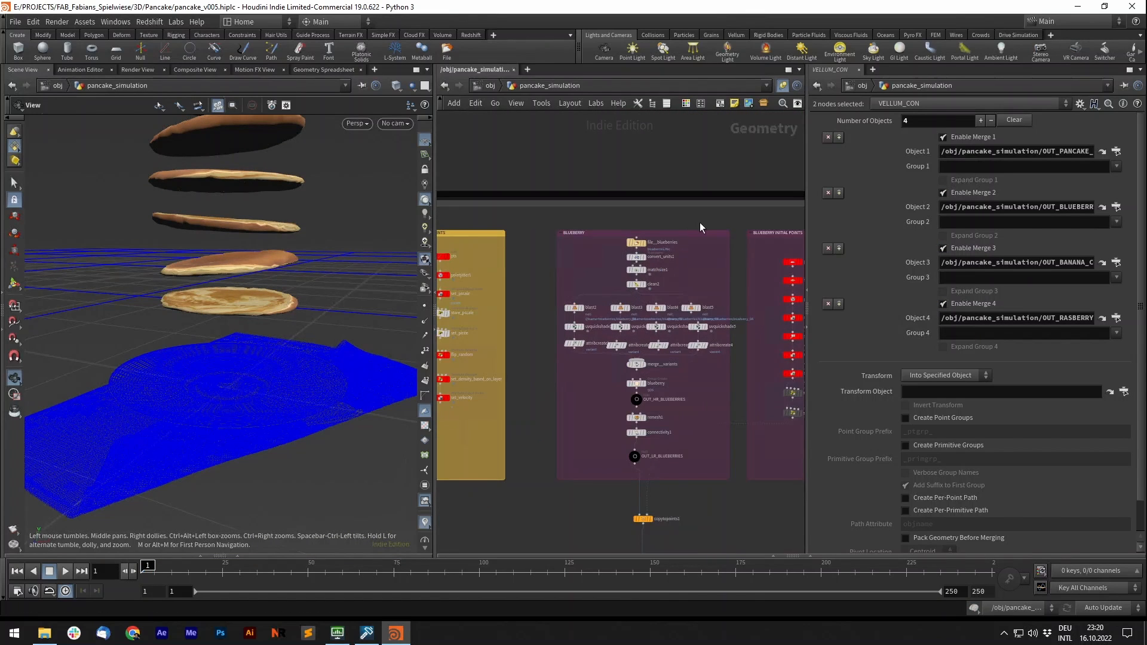
scroll(702, 227, up, 3)
click(615, 250)
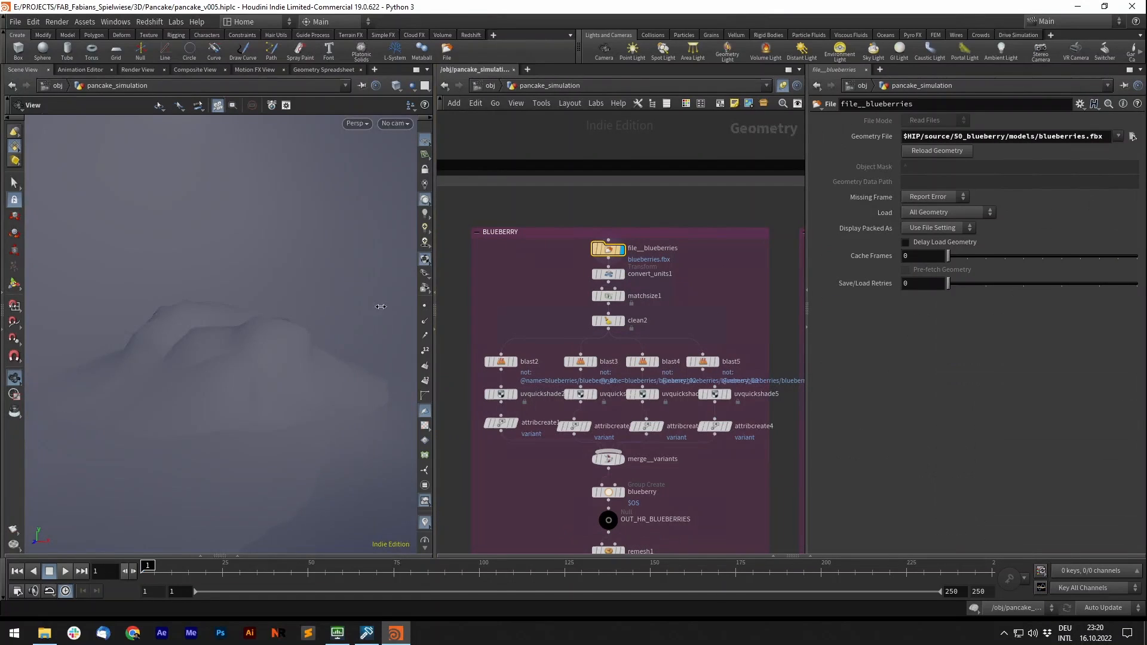
key(f)
- Display the blueberry at convert_units1, matchsize1 and clean2 in turn and examine it from several angles
click(622, 274)
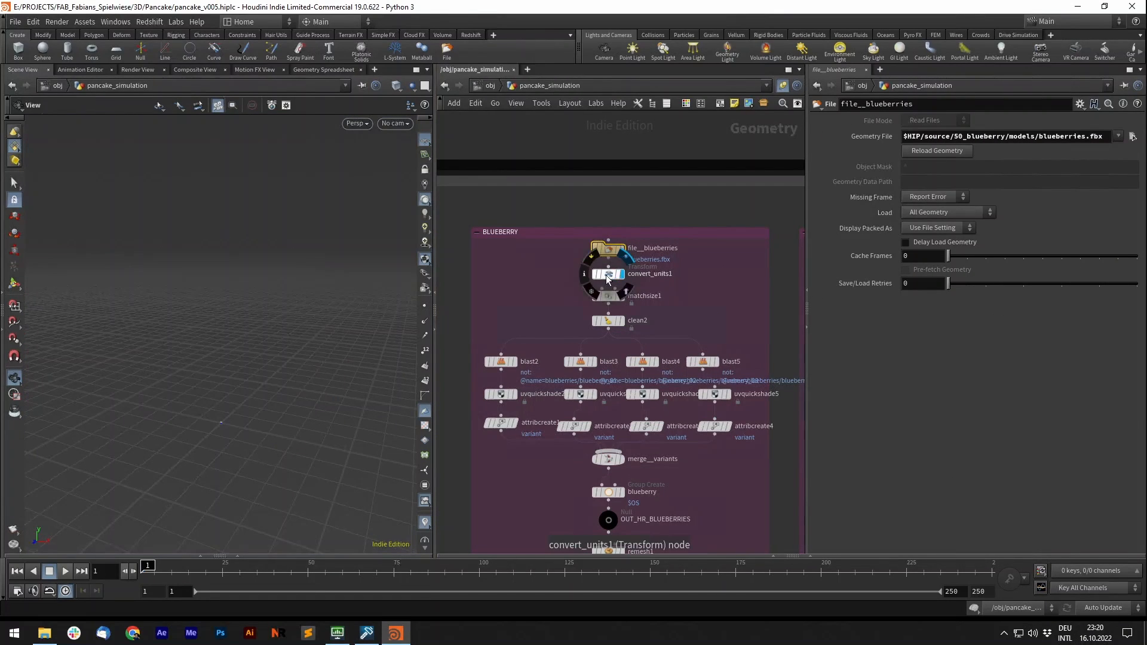
key(f)
drag(241, 361, 172, 359)
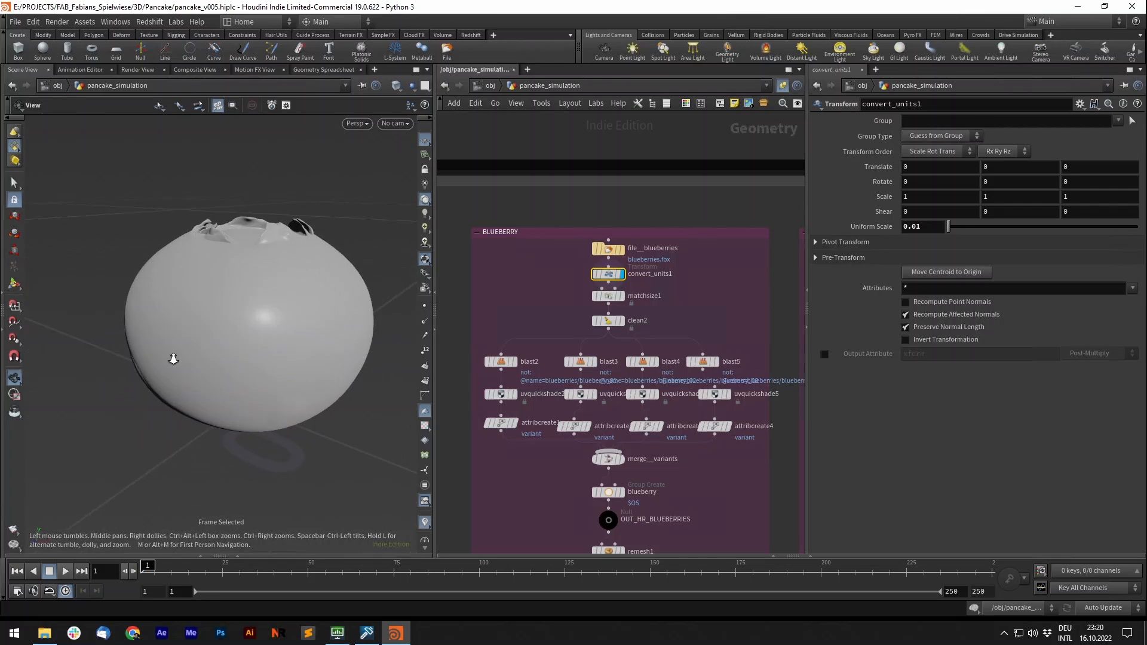
scroll(245, 352, down, 4)
click(622, 298)
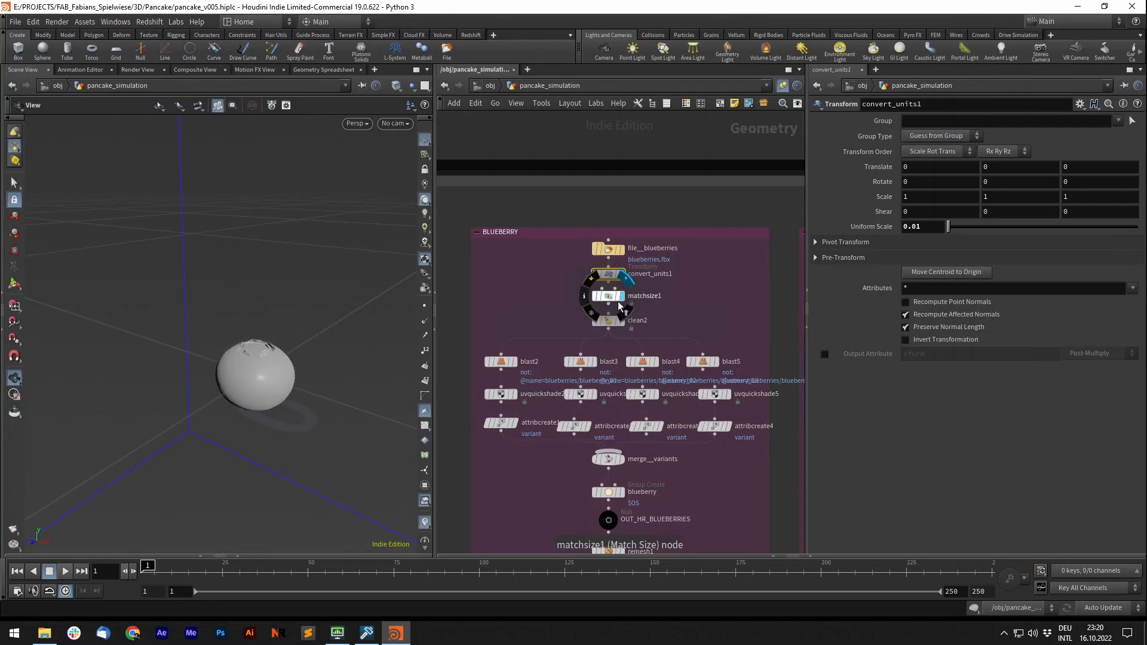
drag(272, 389, 300, 363)
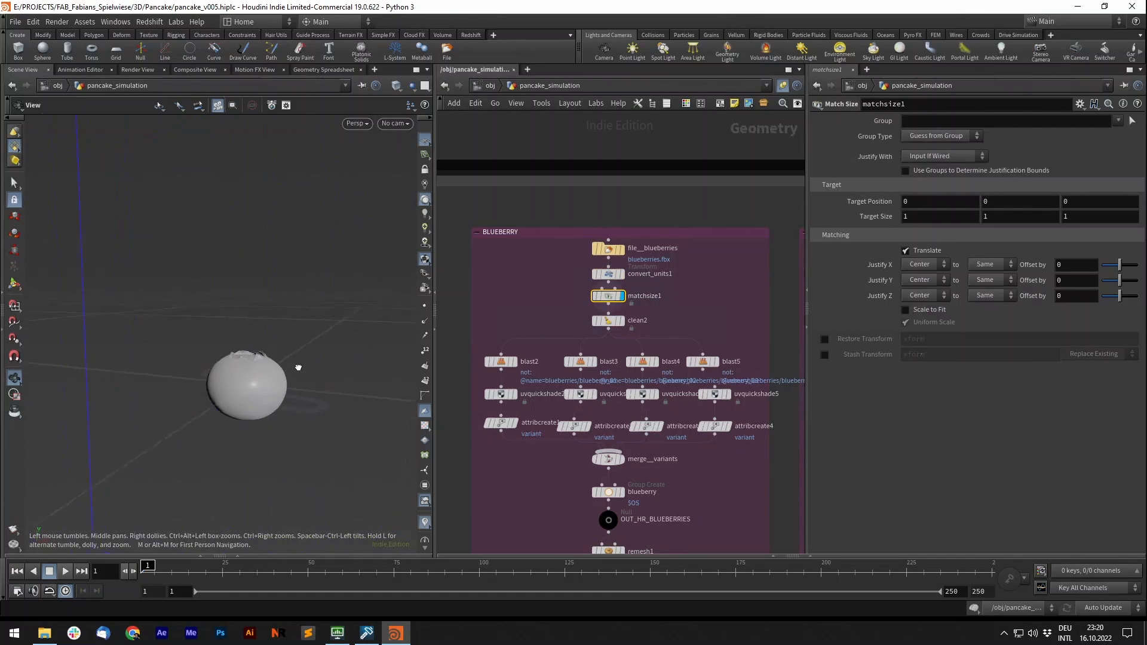
click(626, 326)
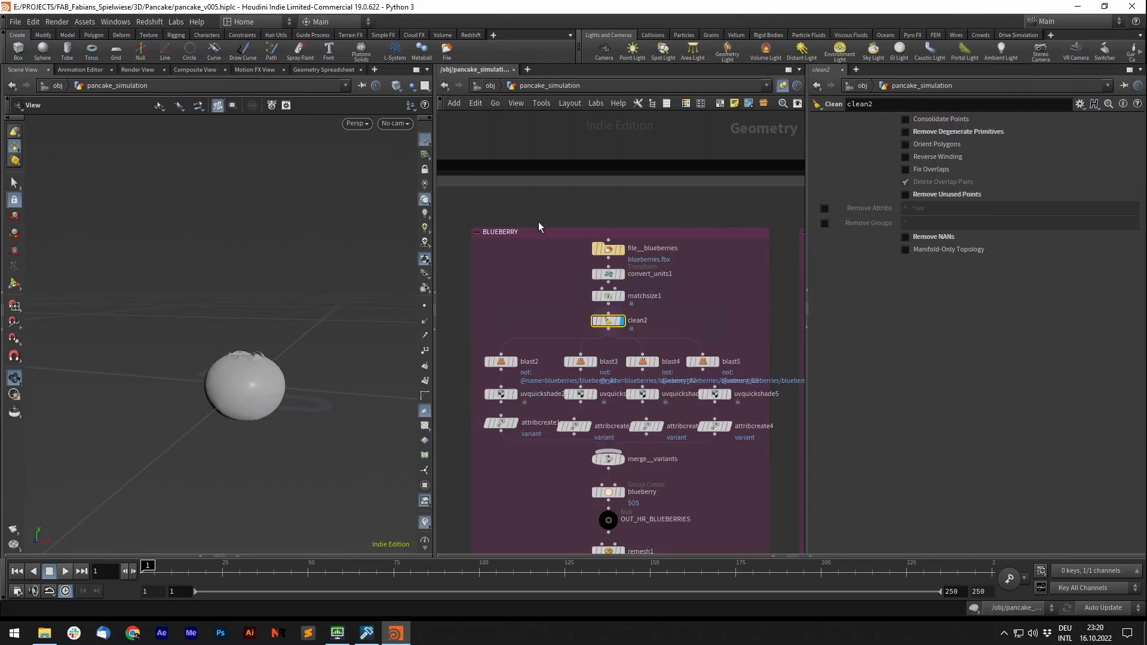
- Display the separated blueberry variants on blast2 through blast5 and review their group settings
click(513, 362)
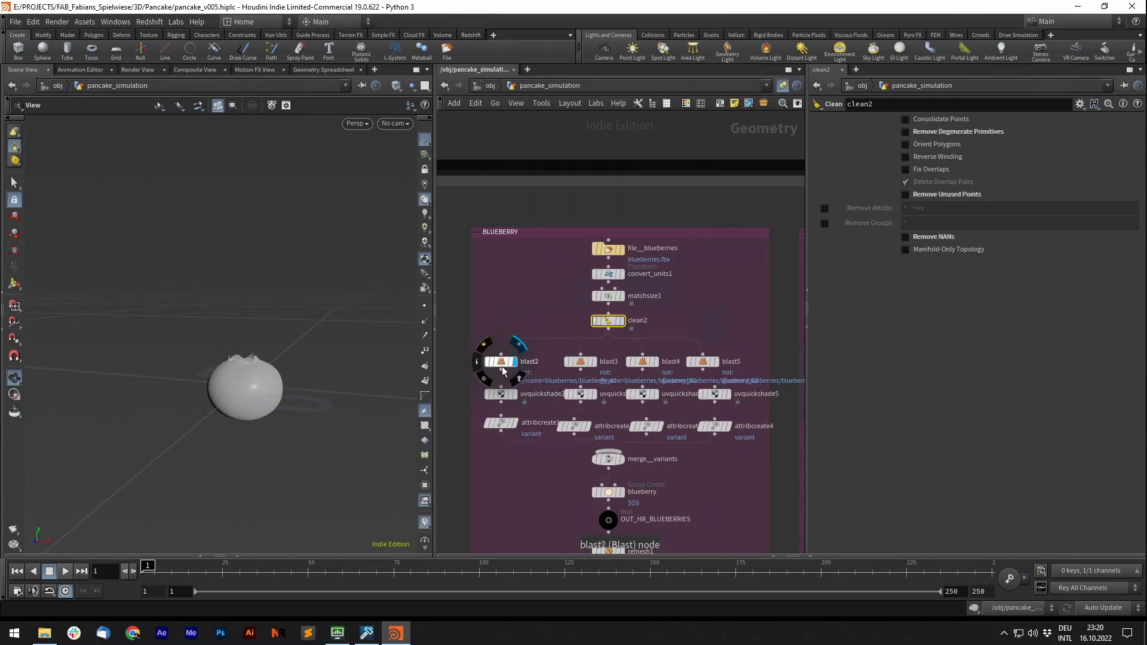
click(501, 361)
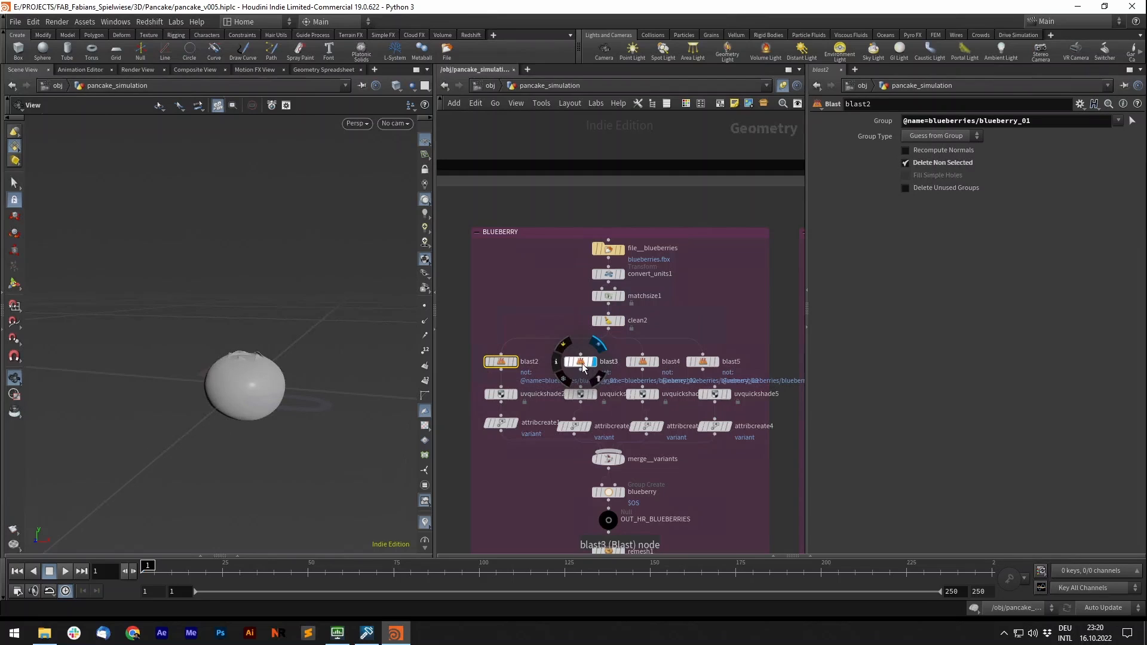
click(583, 362)
click(657, 361)
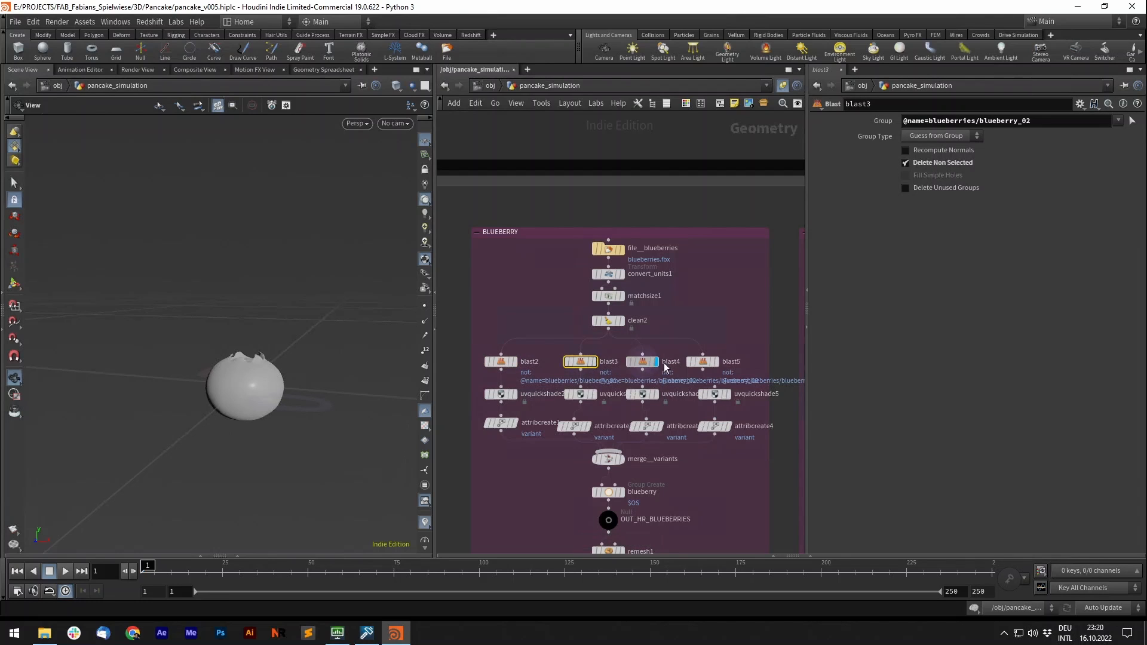
click(718, 361)
click(704, 361)
- Display the textured blueberries on uvquickshade2 and uvquickshade3 and check their texture maps
click(514, 395)
click(502, 394)
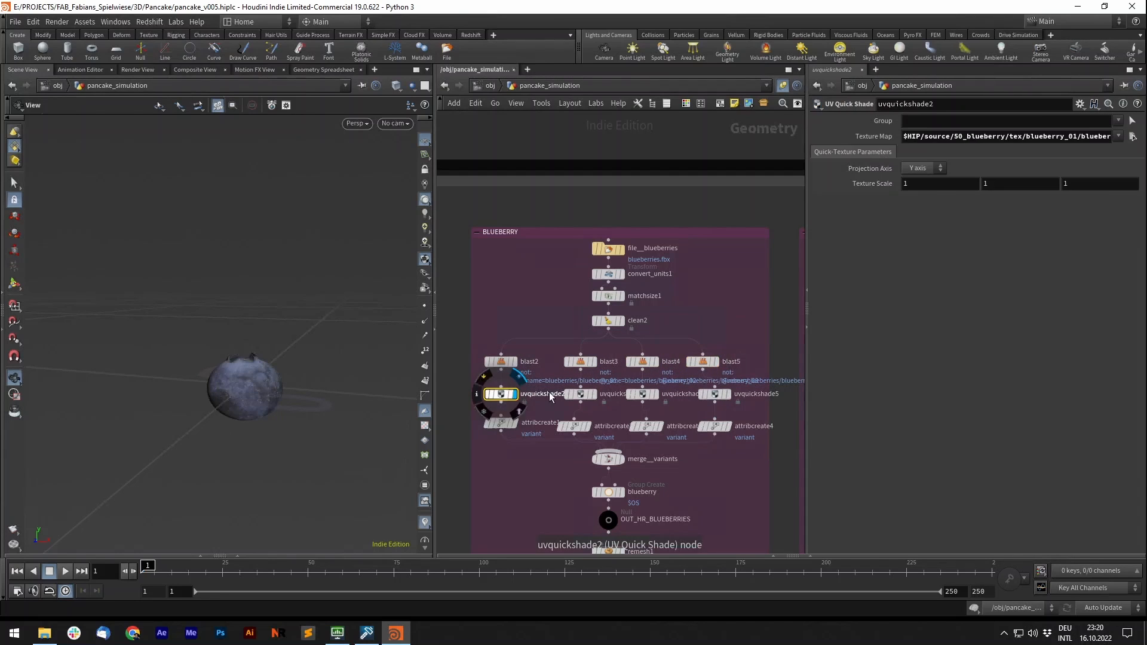
click(595, 395)
click(580, 394)
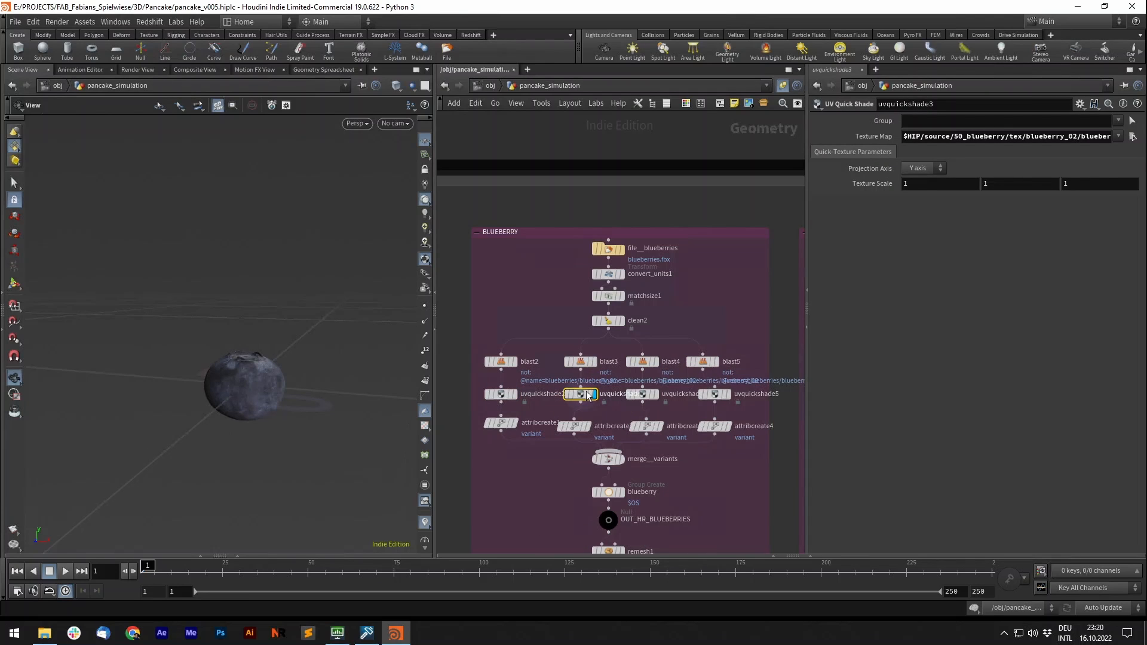
- Compare the variant attribute settings on attribcreate1 through attribcreate4 while viewing each textured blueberry
scroll(588, 396, down, 3)
click(538, 341)
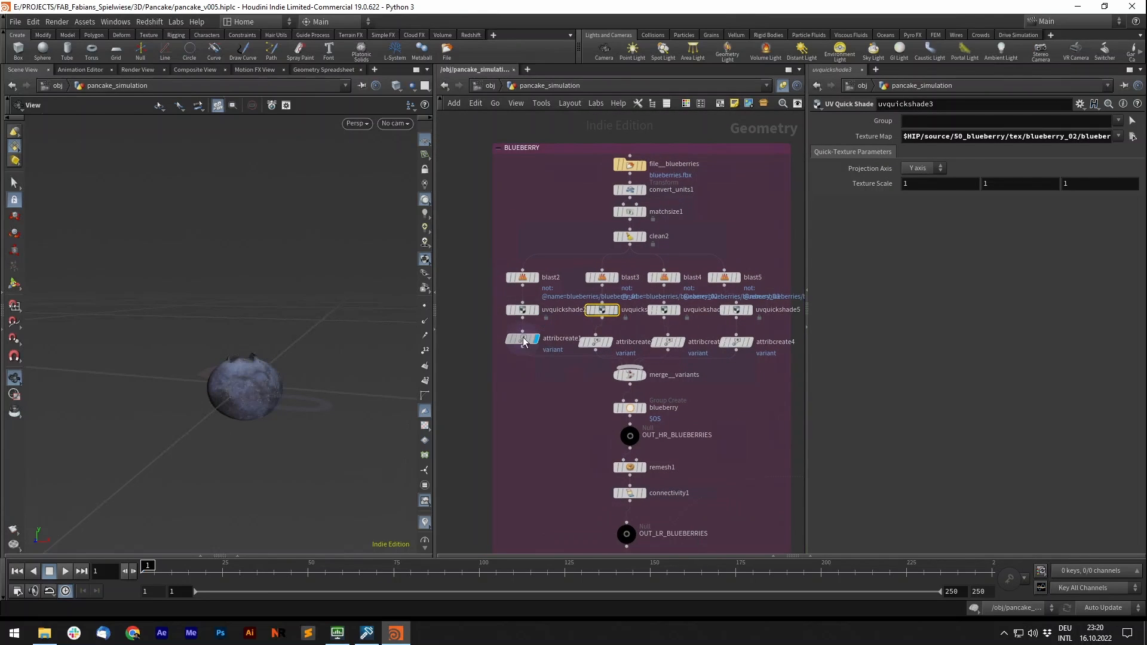
scroll(371, 423, up, 3)
drag(339, 384, 270, 406)
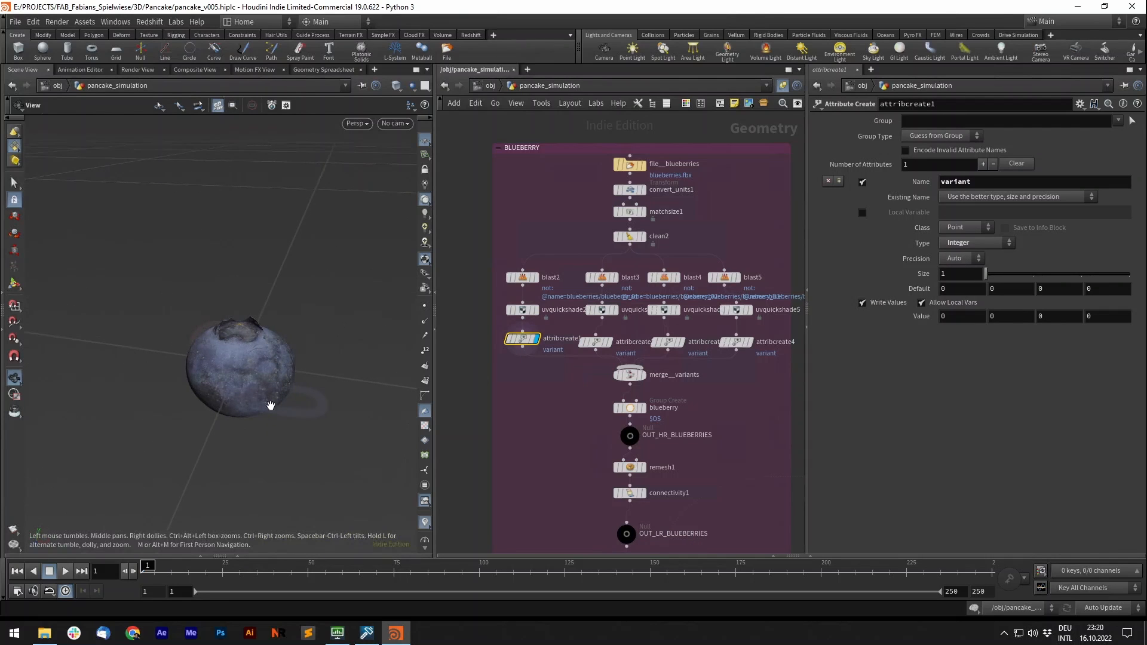
click(611, 344)
click(597, 342)
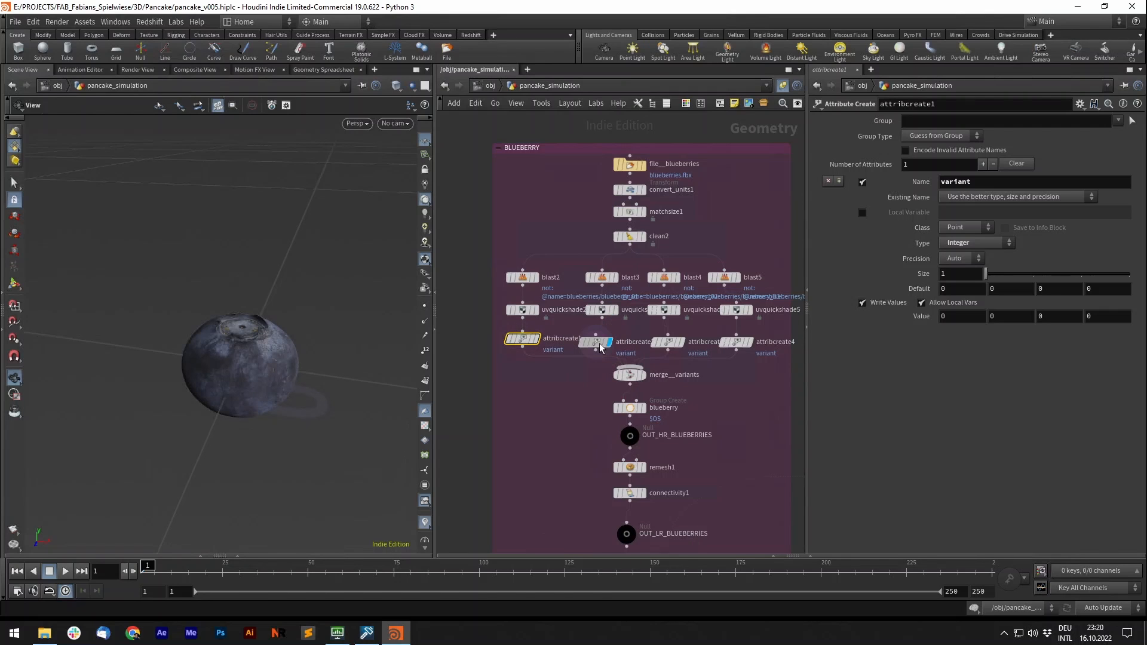
click(683, 342)
click(668, 342)
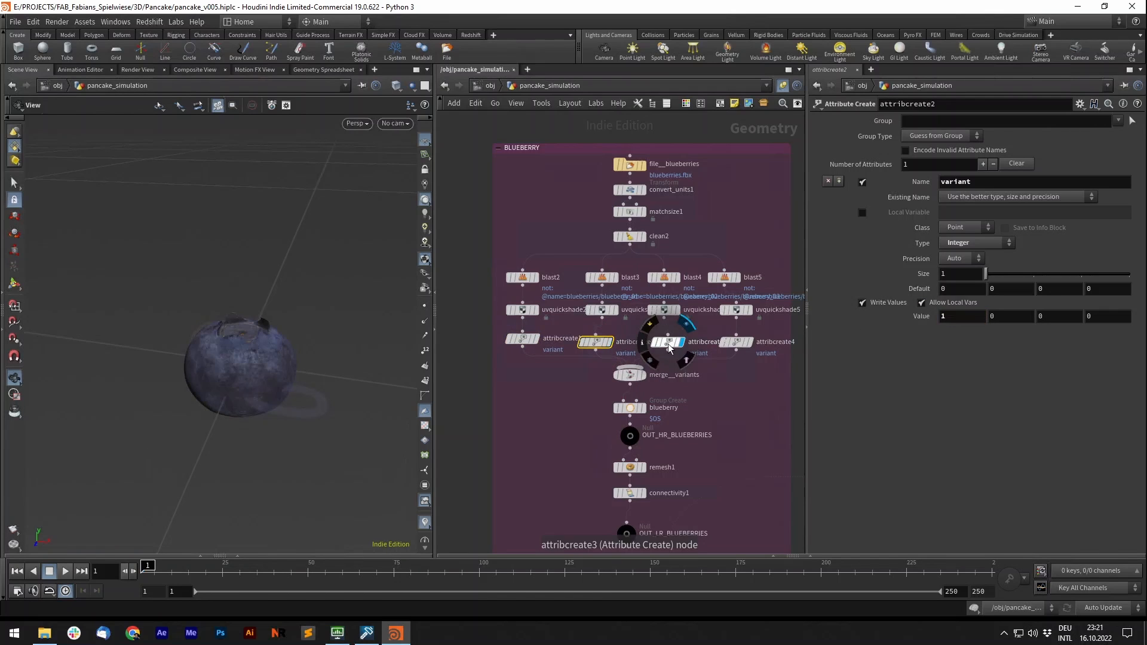
click(750, 342)
click(736, 342)
- Display merge__variants, the blueberry point group and the OUT_HR_BLUEBERRIES null in turn and review their settings
click(650, 344)
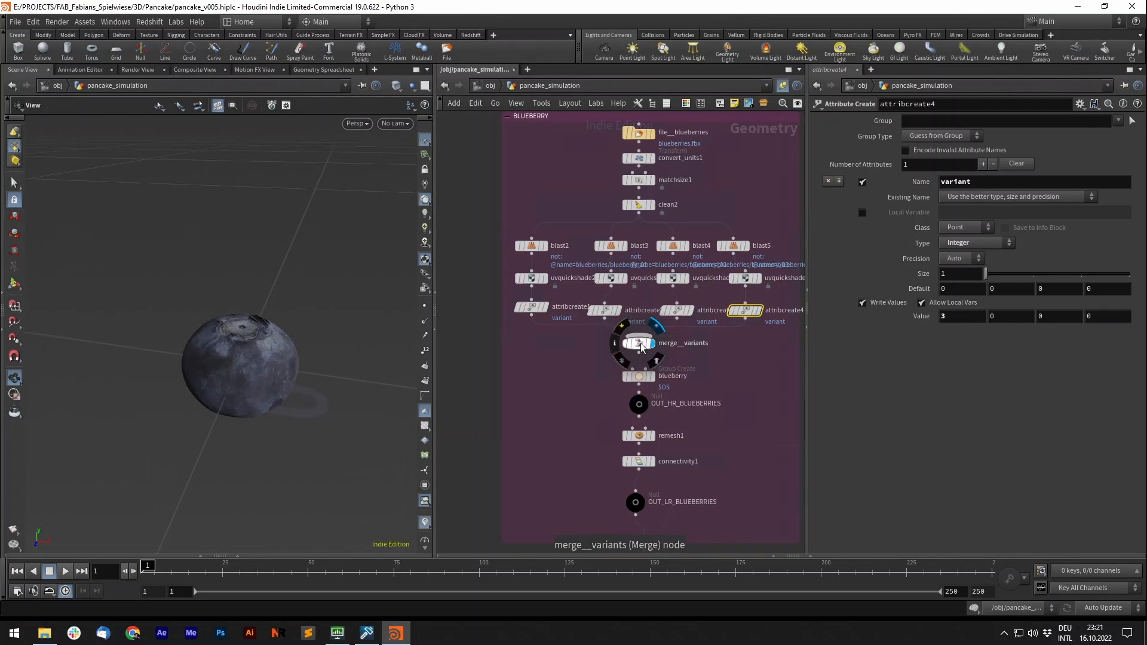
click(639, 344)
click(653, 376)
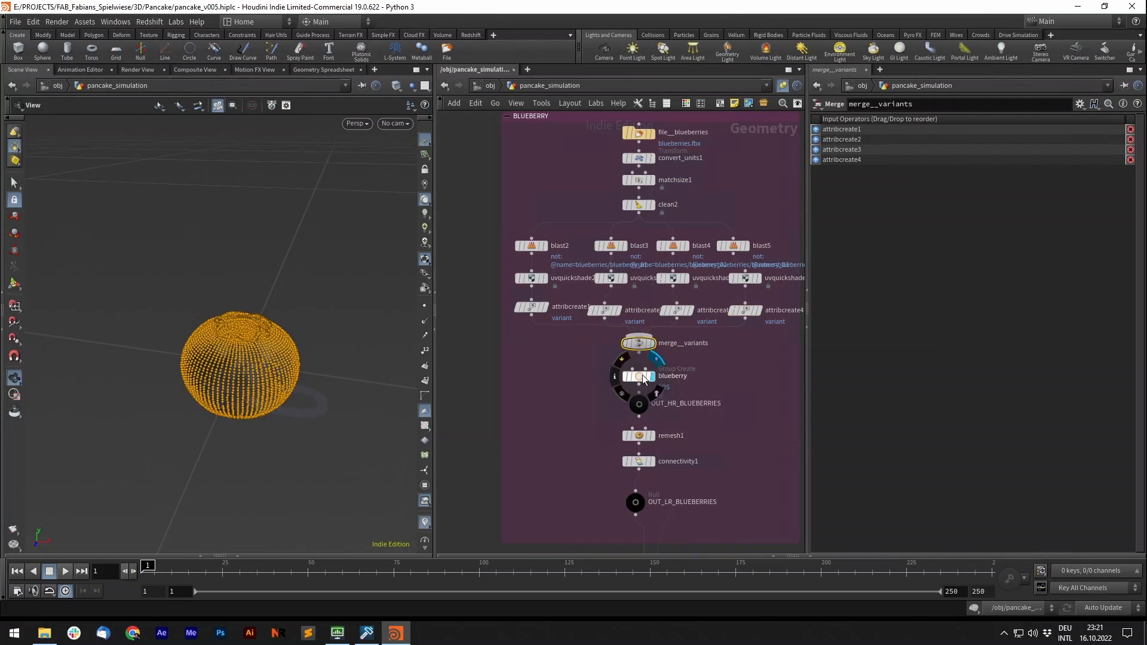
click(641, 376)
click(658, 343)
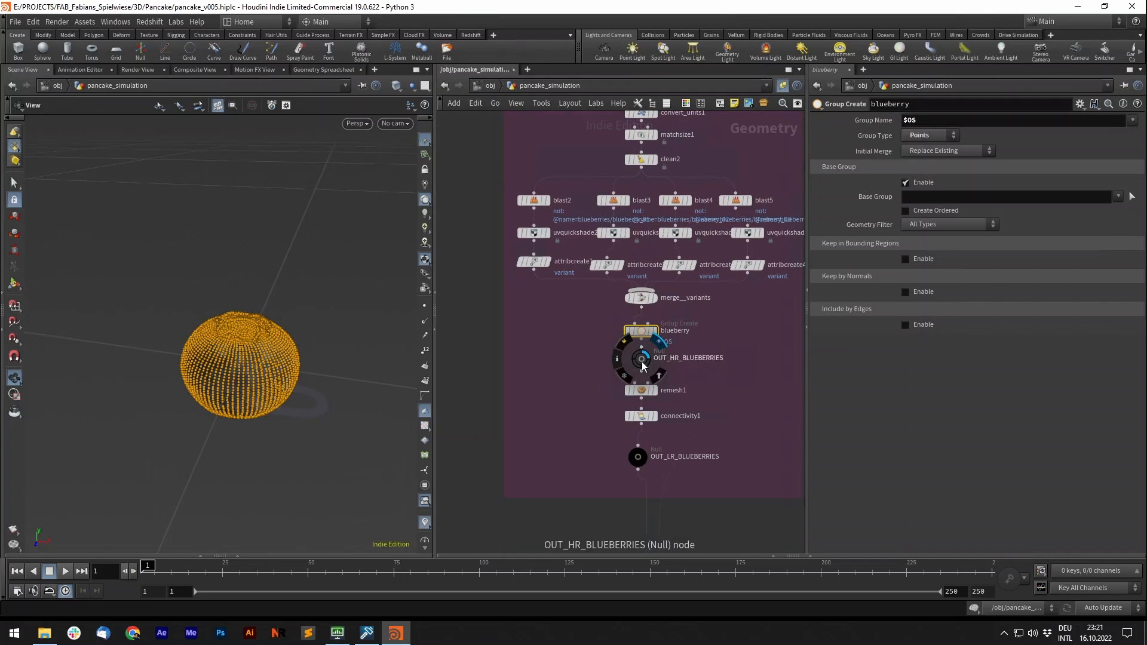
click(641, 359)
- Display remesh1 and inspect the remeshed blueberry in wireframe before returning to shaded view
middle_drag(737, 403, 719, 345)
click(635, 333)
click(624, 333)
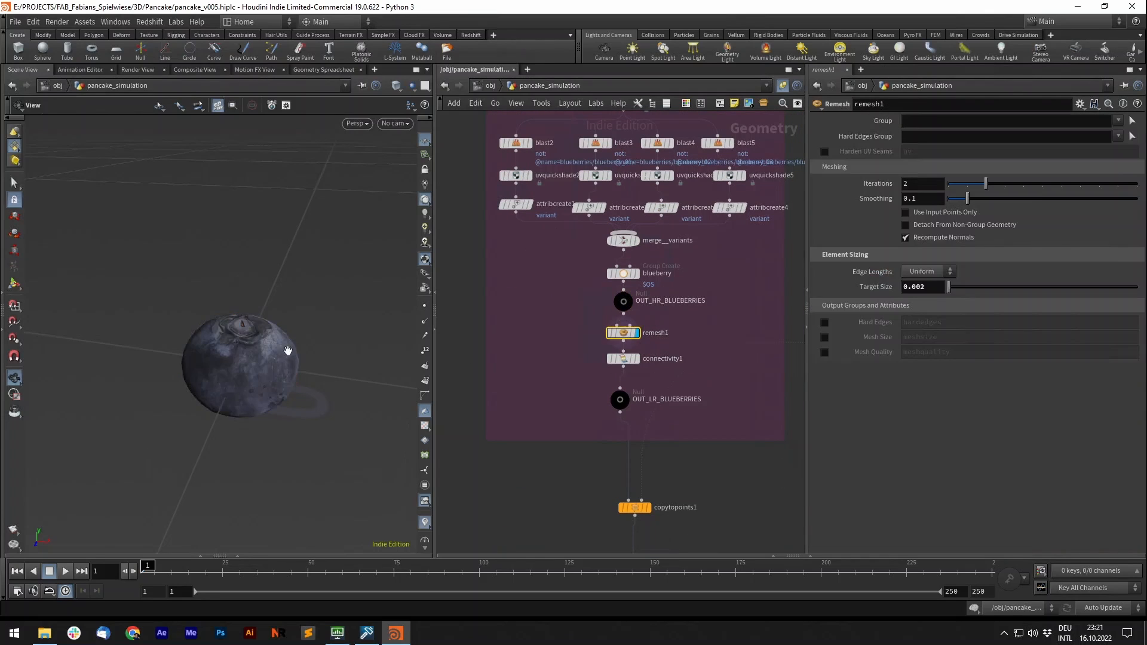
key(w)
key(w)
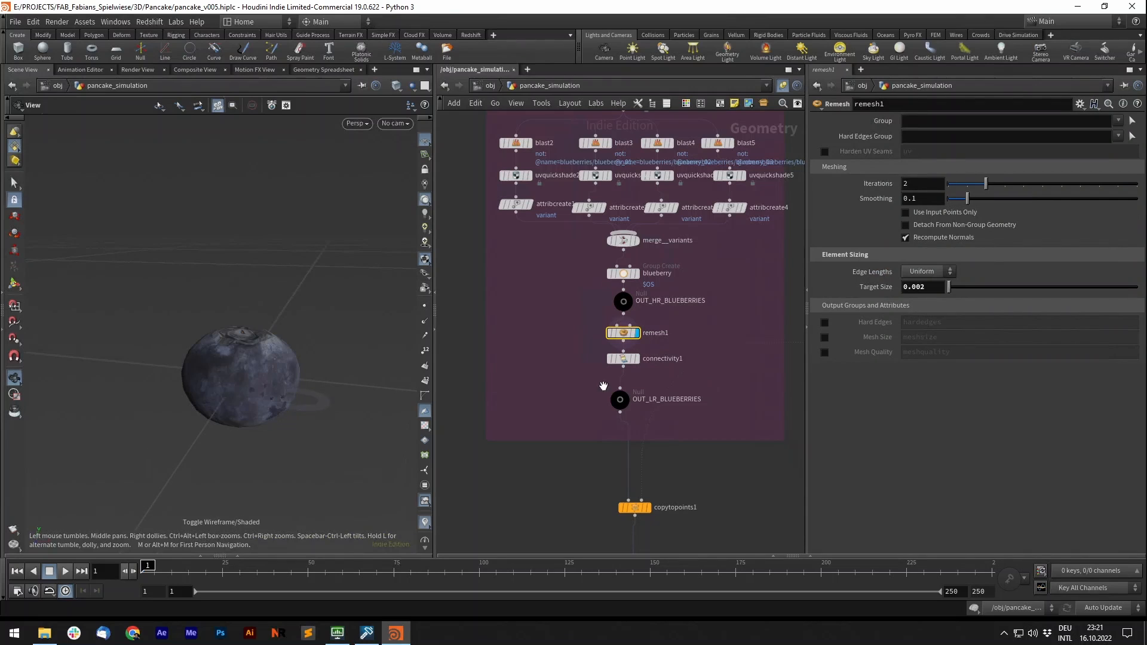
- Display connectivity1 and review its point attribute variant
click(636, 358)
click(651, 358)
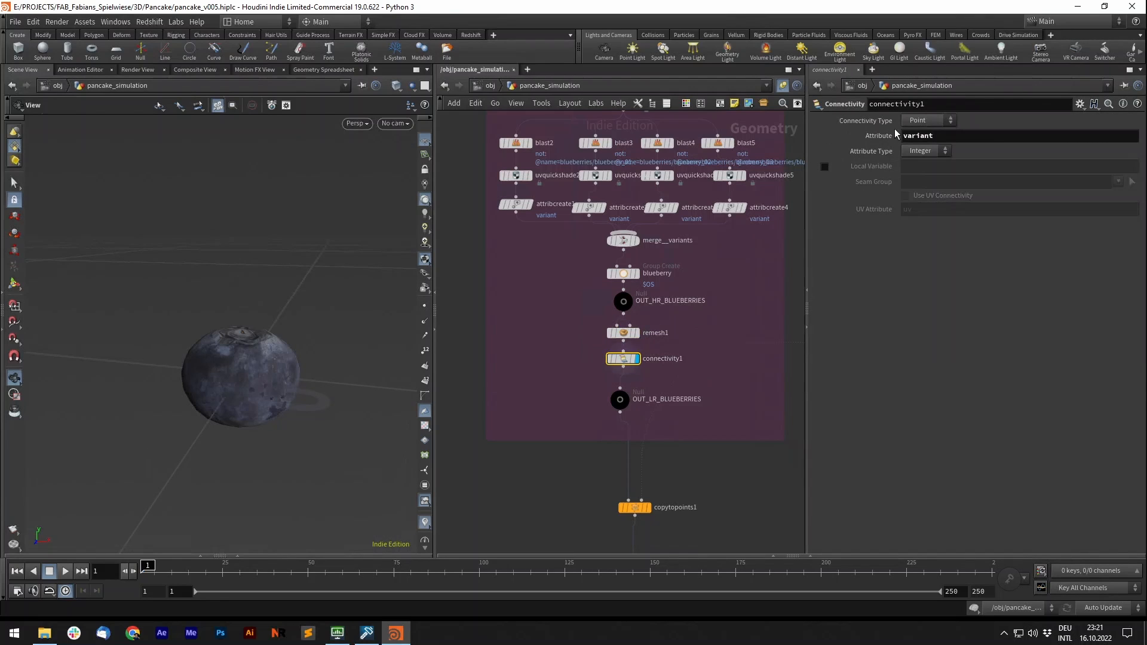
text(variant)
key(Return)
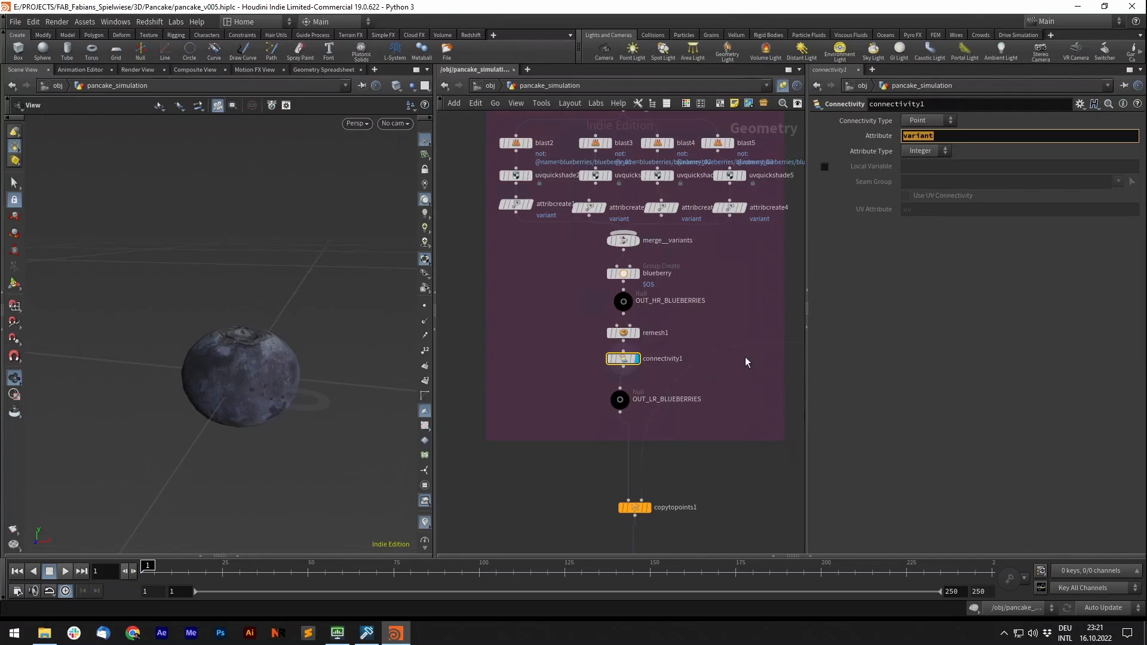
- Display copytopoints1, frame all the scattered blueberries and review its Piece Attribute setting
middle_drag(746, 361, 713, 225)
click(641, 370)
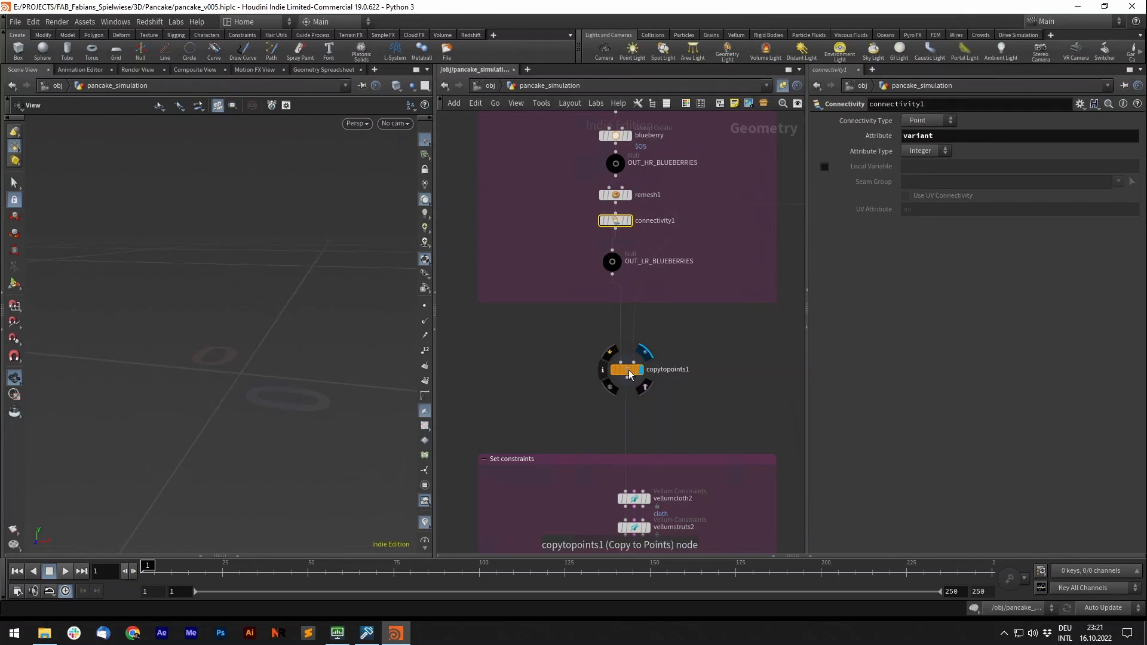
click(629, 371)
scroll(654, 365, down, 7)
key(f)
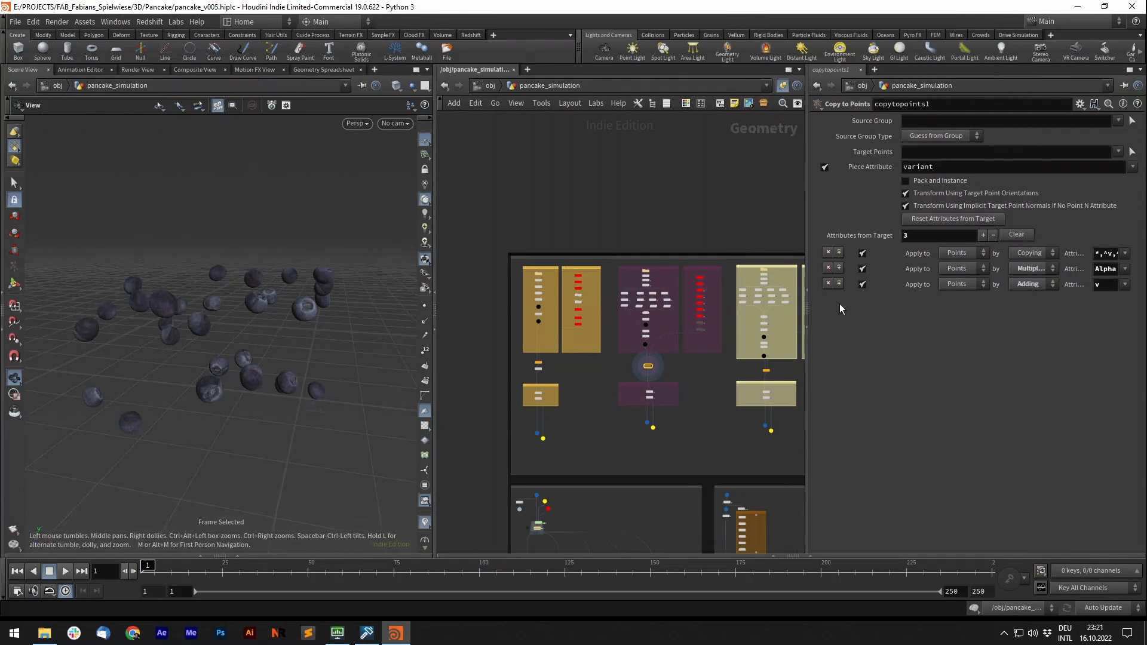
- Display grid1 and scatter1 in the BLUEBERRY INITIAL POINTS box and review the scatter settings
scroll(689, 279, up, 6)
click(708, 282)
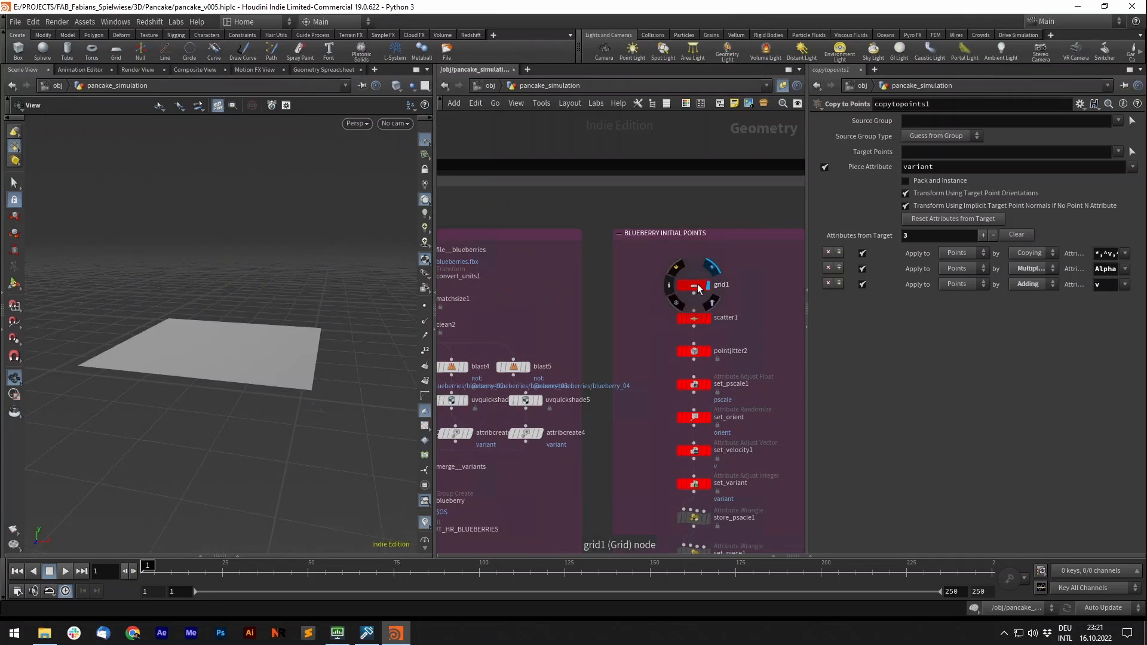
click(695, 285)
click(708, 318)
click(693, 318)
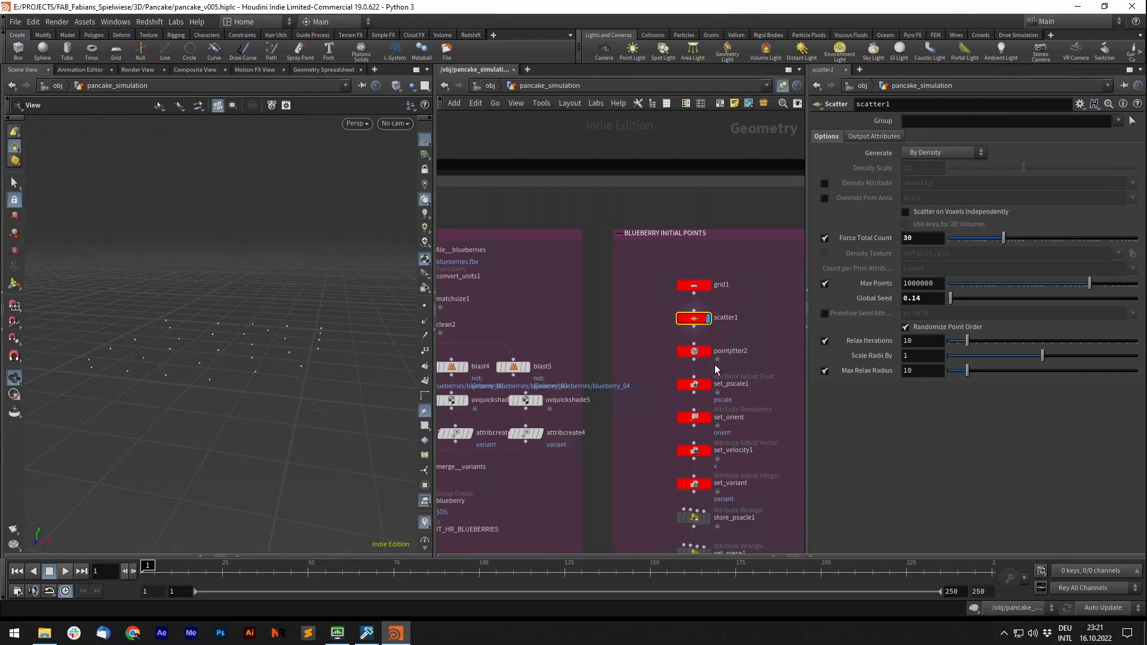
- Review the parameters of pointjitter2, set_pscale1 and set_orient, including the orient attribute being randomized
middle_drag(770, 409, 772, 306)
click(686, 273)
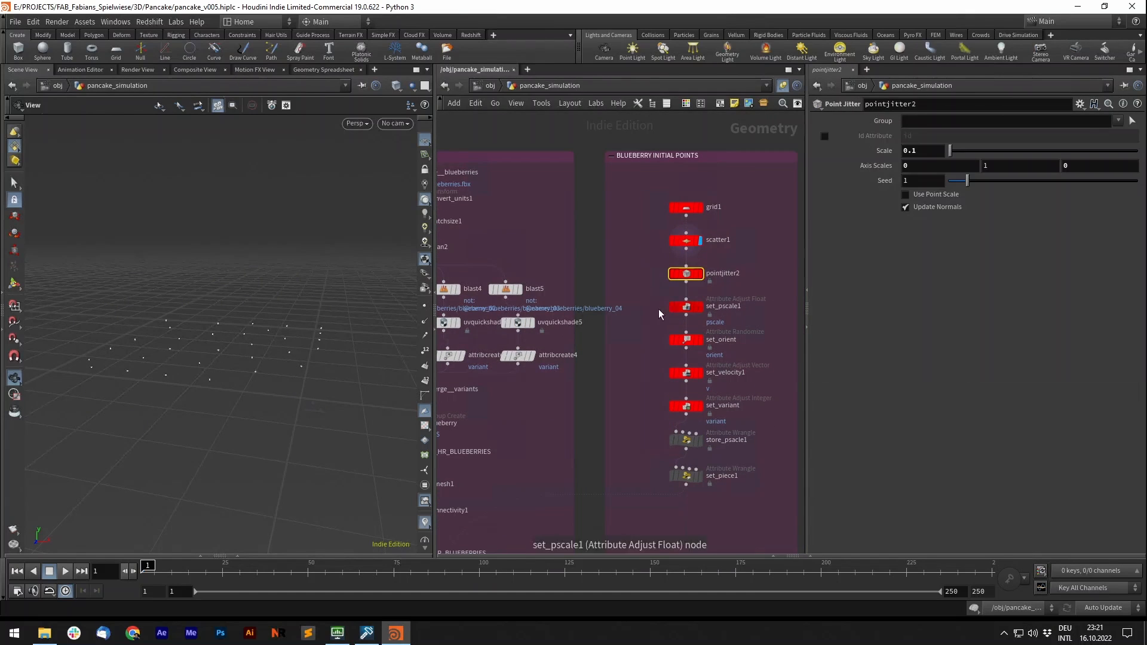
click(686, 307)
click(686, 339)
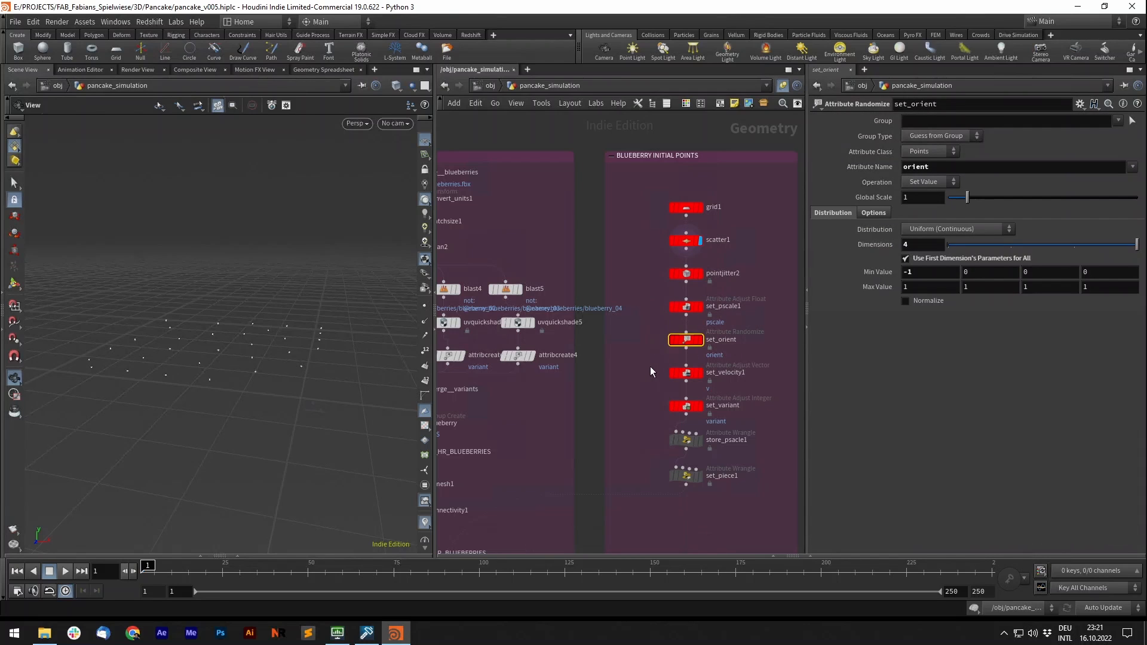
click(932, 166)
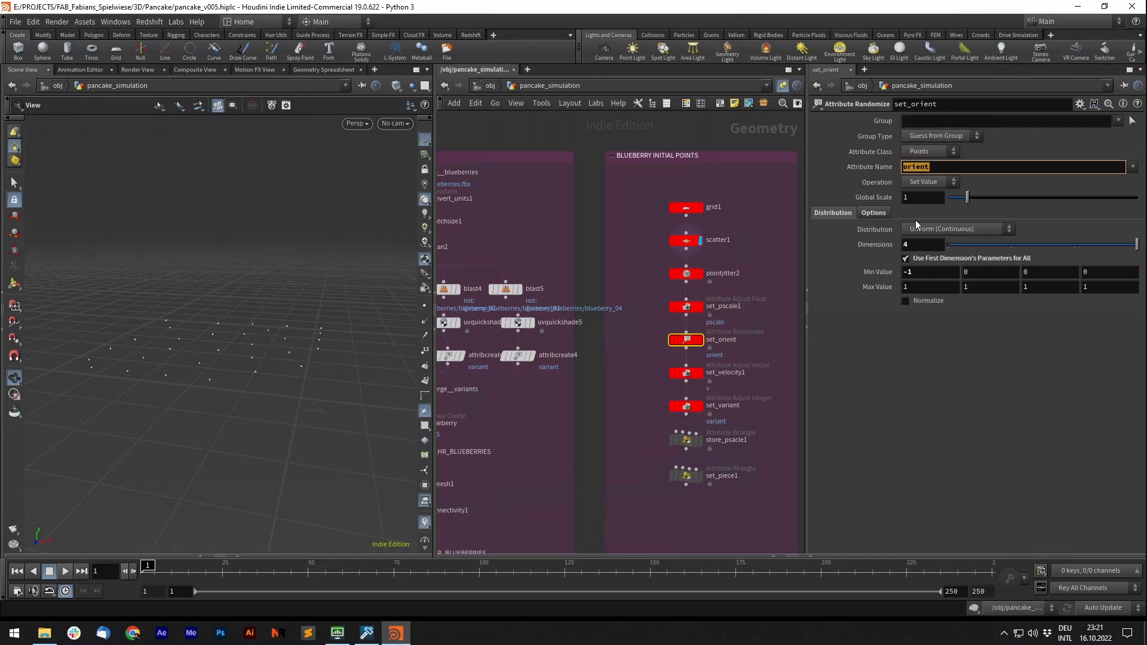
- Review the random velocity settings on set_velocity1 and the random integer range on set_variant
middle_drag(646, 357, 632, 320)
click(672, 334)
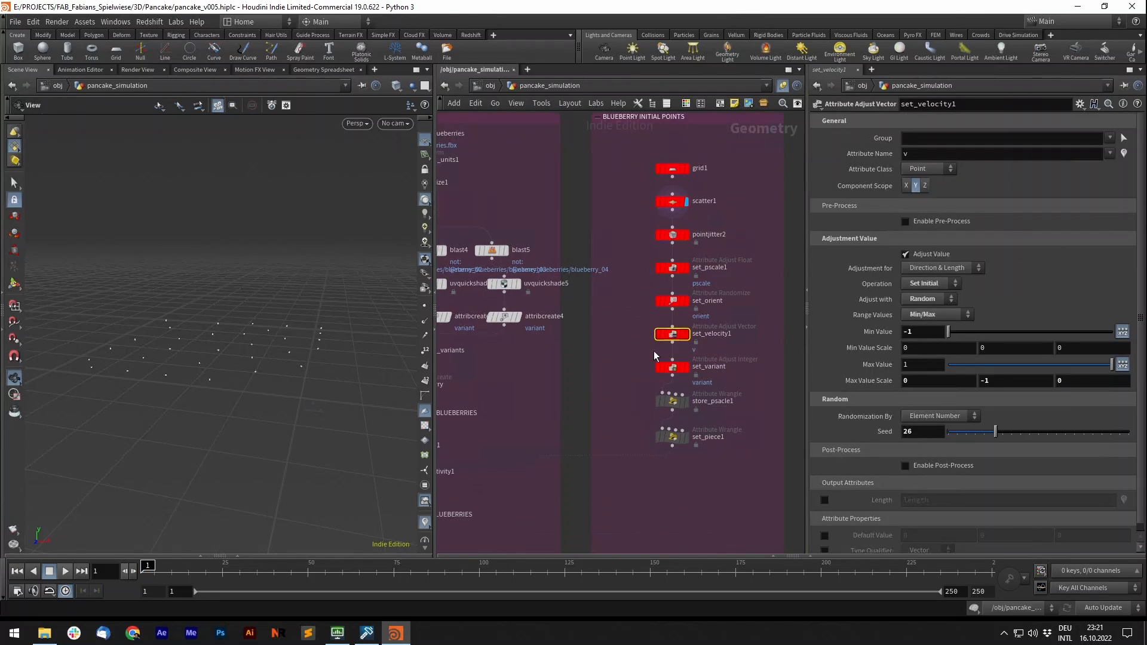
drag(654, 350, 746, 408)
click(675, 369)
drag(685, 370, 672, 369)
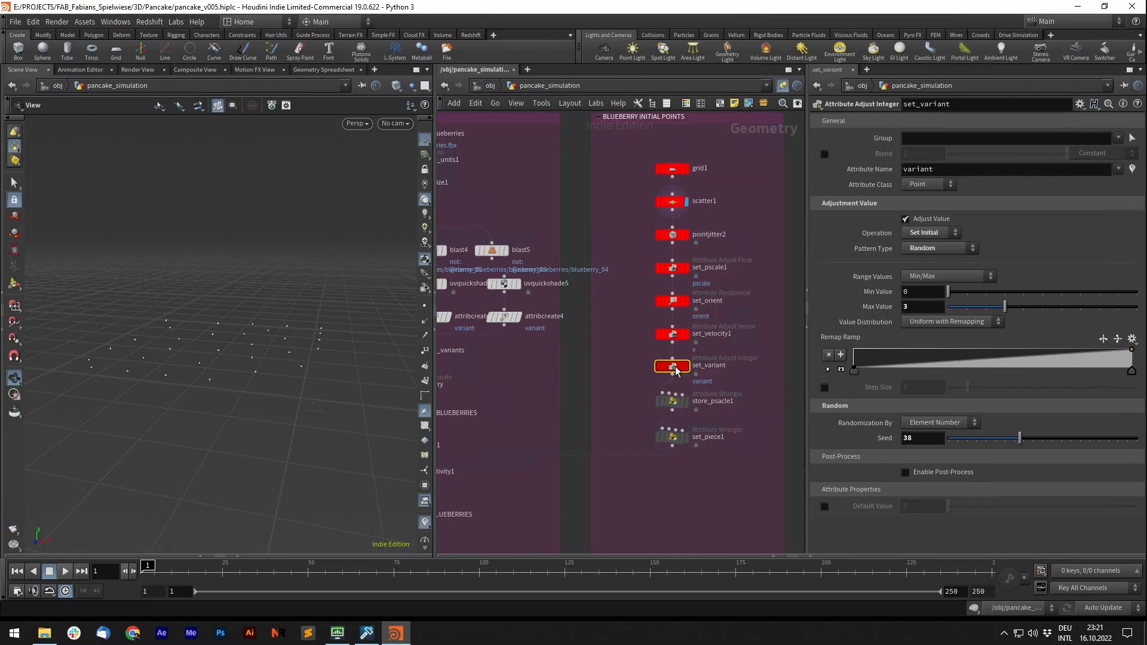
- Trace the blueberry branch from the attribcreate variant nodes down to copytopoints1
scroll(752, 346, down, 5)
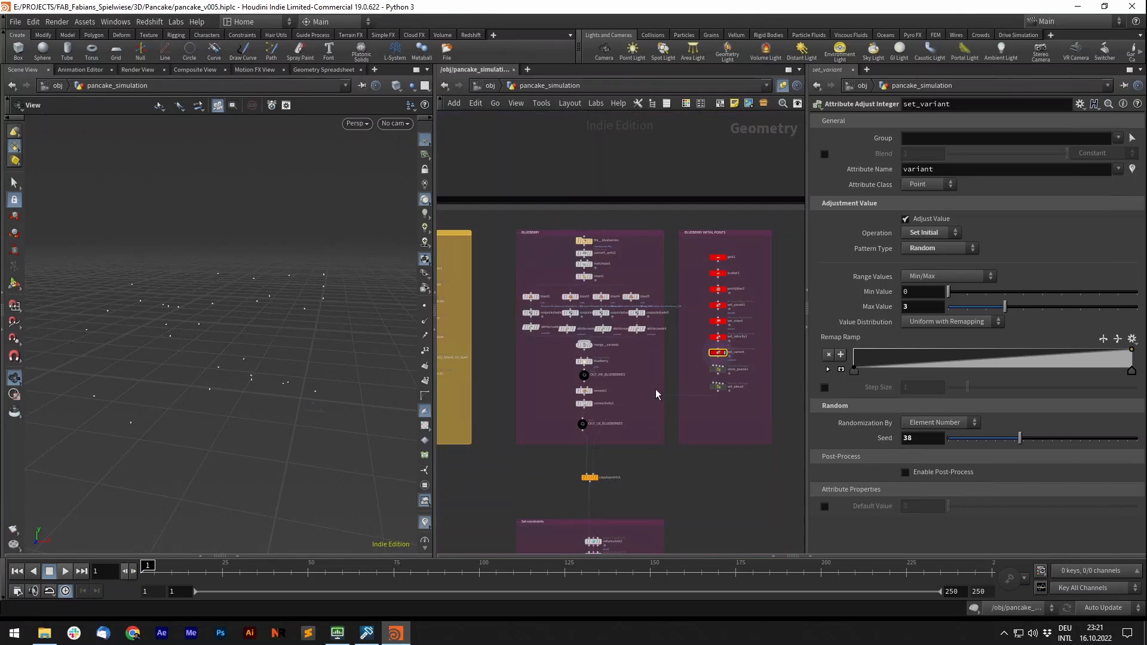
scroll(604, 392, up, 4)
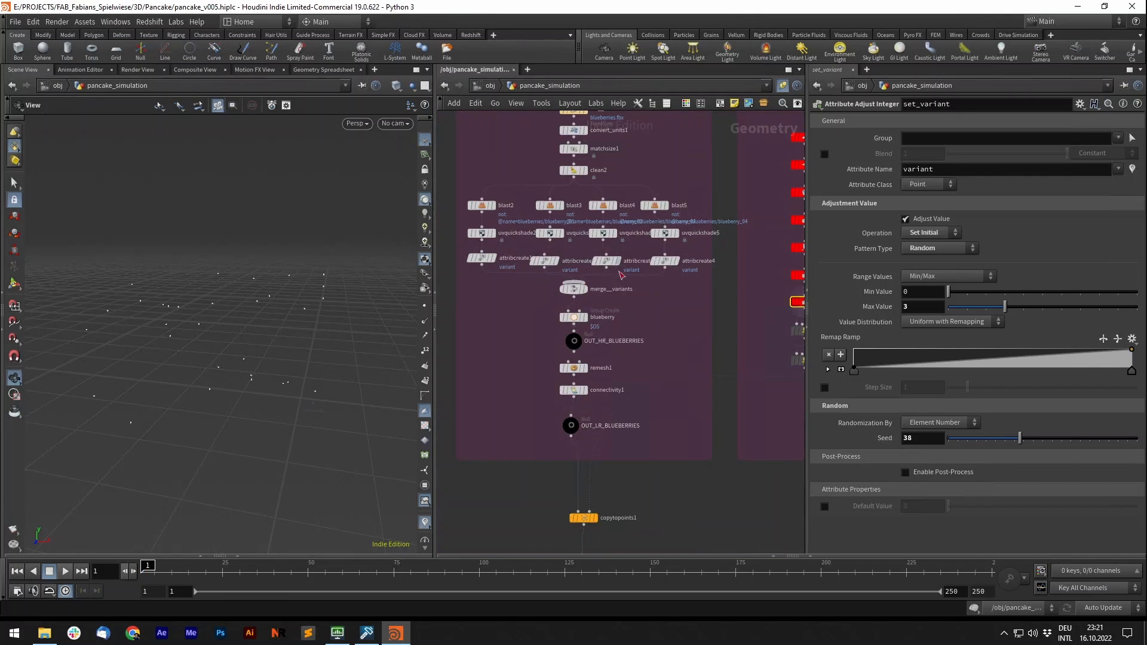
scroll(657, 370, down, 2)
scroll(595, 472, up, 5)
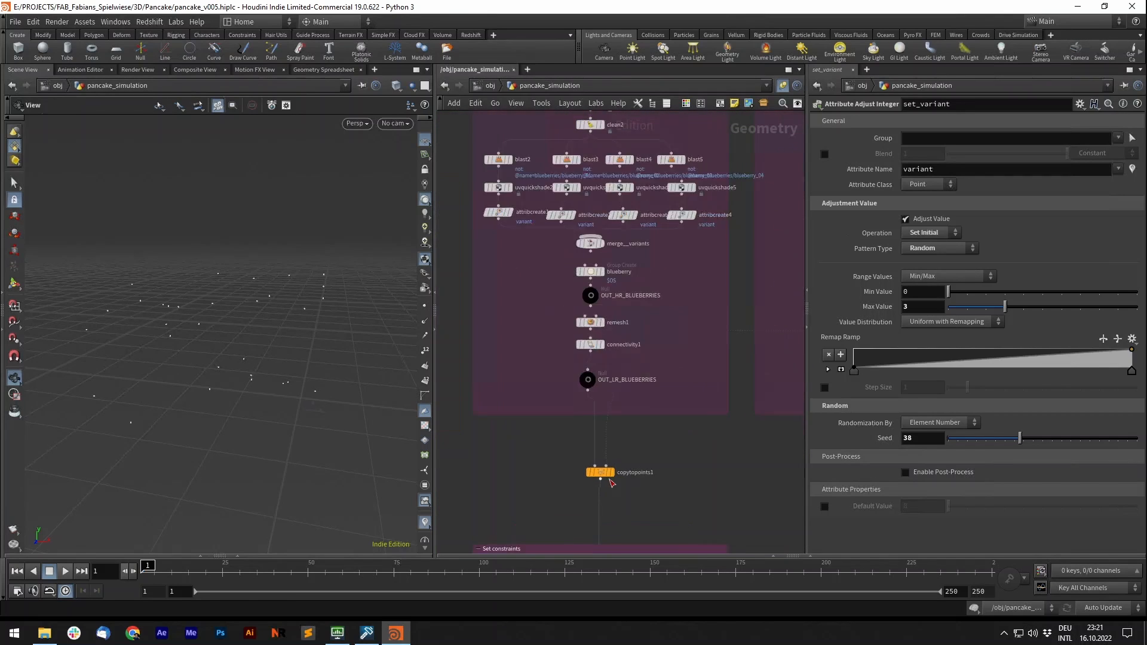
- Display copytopoints1 and toggle its variant Piece Attribute off and back on to compare the copied blueberries
click(594, 471)
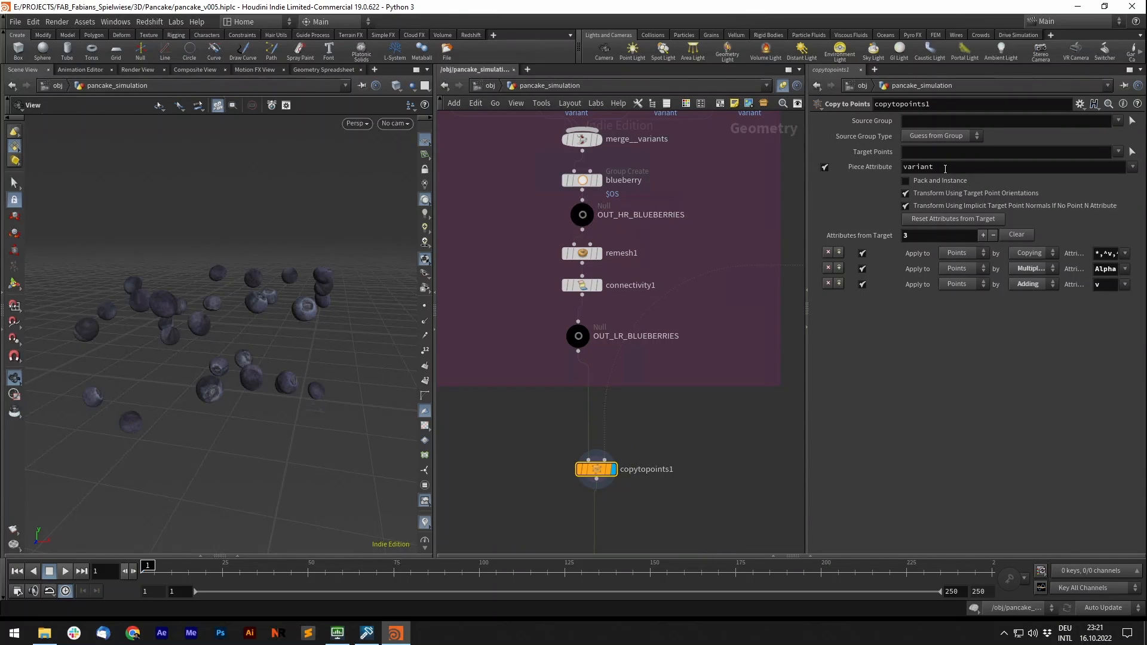
click(824, 167)
click(825, 168)
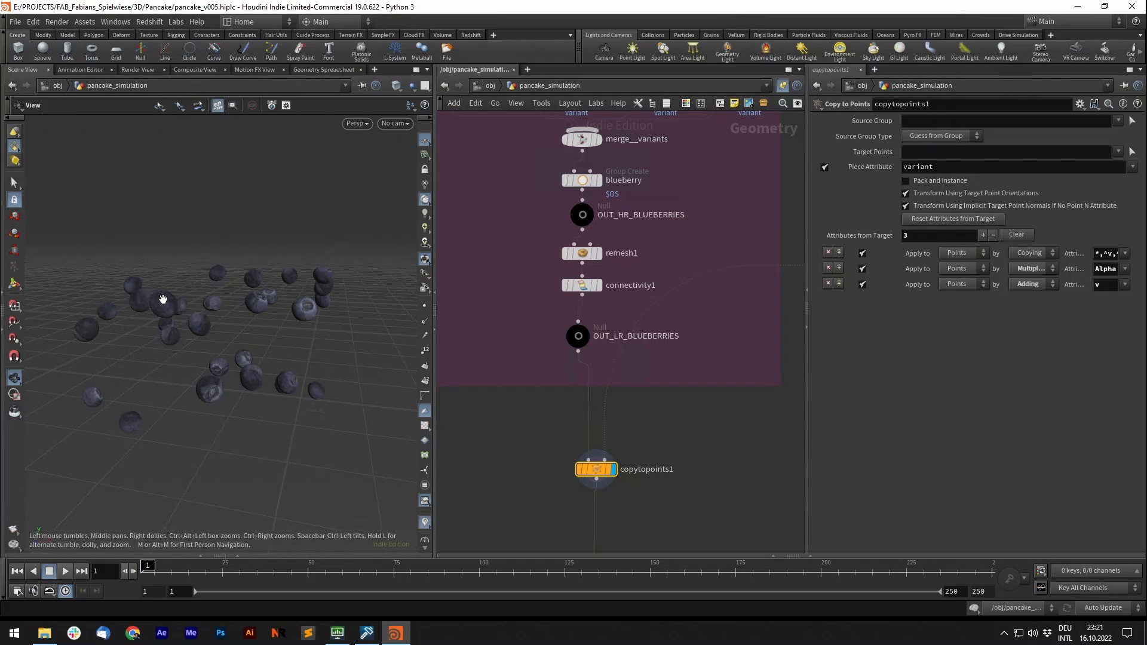
middle_drag(684, 318, 676, 318)
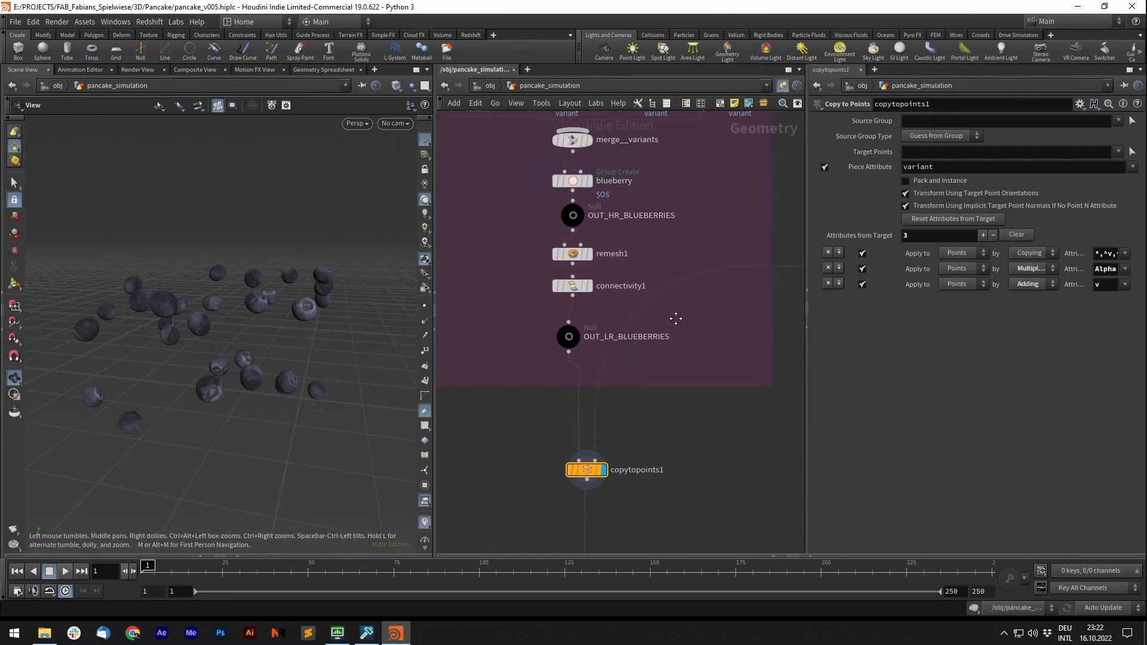
drag(277, 364, 272, 376)
- Display set_piece1 in the BLUEBERRY INITIAL POINTS box and review its VEX expression assigning the point number to piece
middle_drag(769, 342, 611, 338)
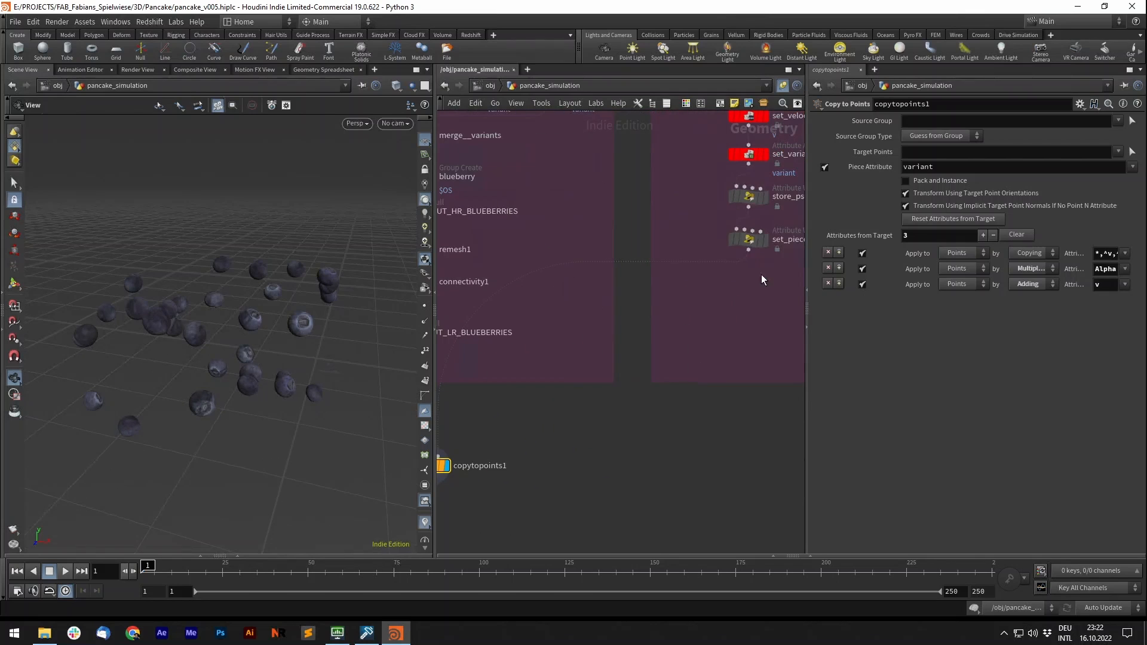
click(766, 238)
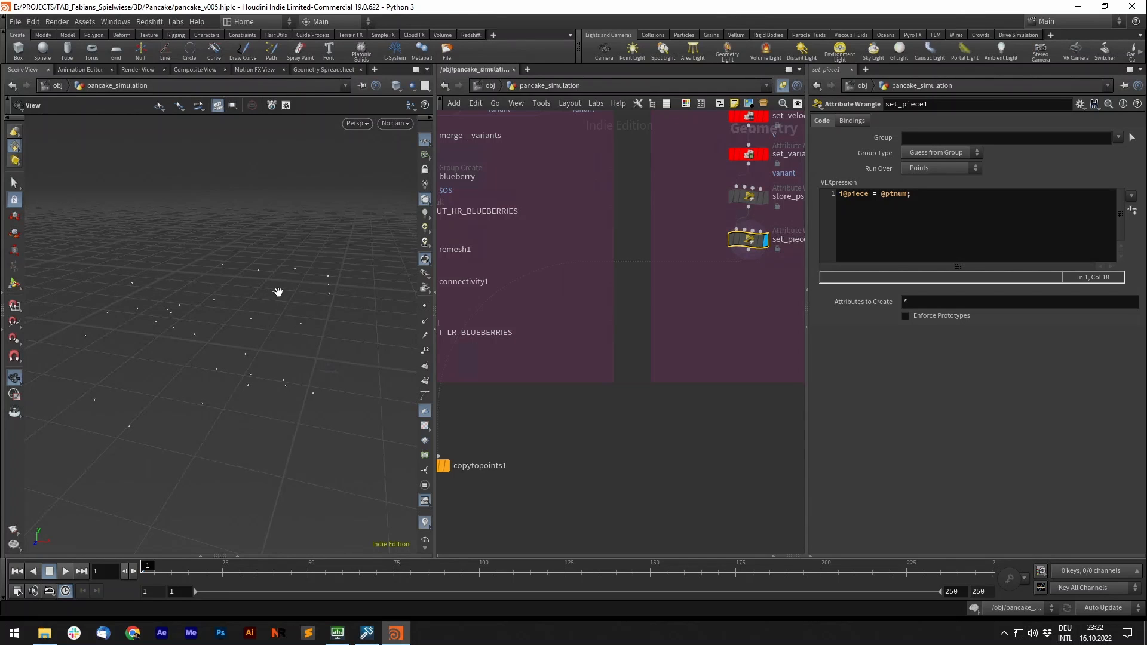
middle_drag(716, 347, 804, 320)
middle_drag(632, 358, 689, 476)
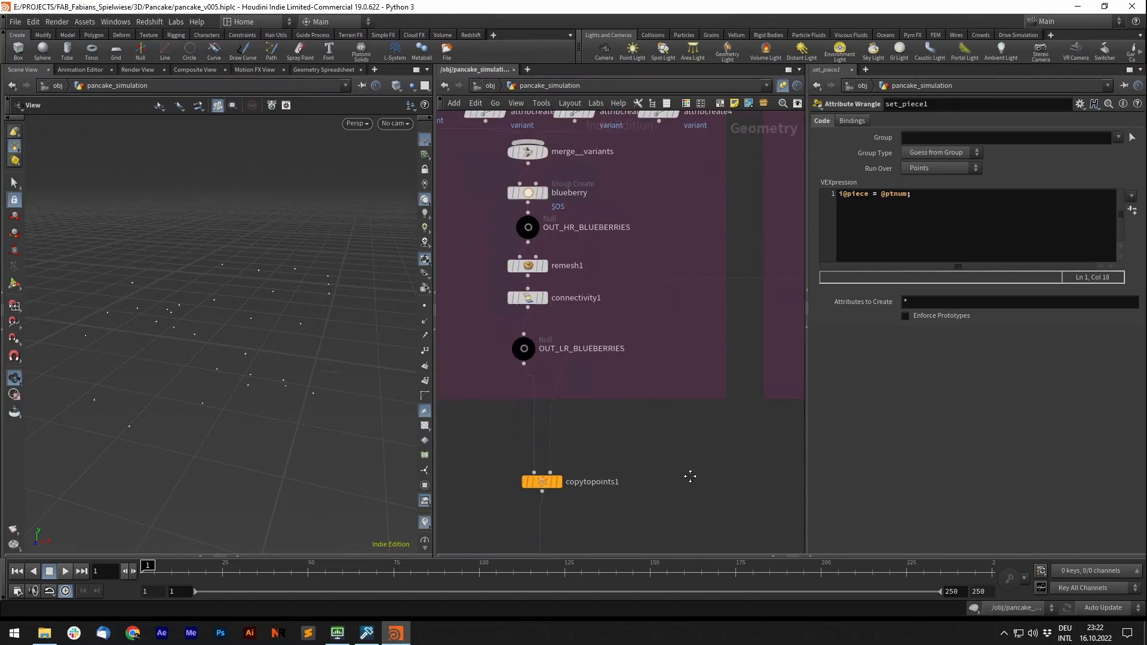
- Compare the second attribcreate variant node with copytopoints1 by displaying each, and inspect the copied blueberries
middle_drag(459, 222, 498, 253)
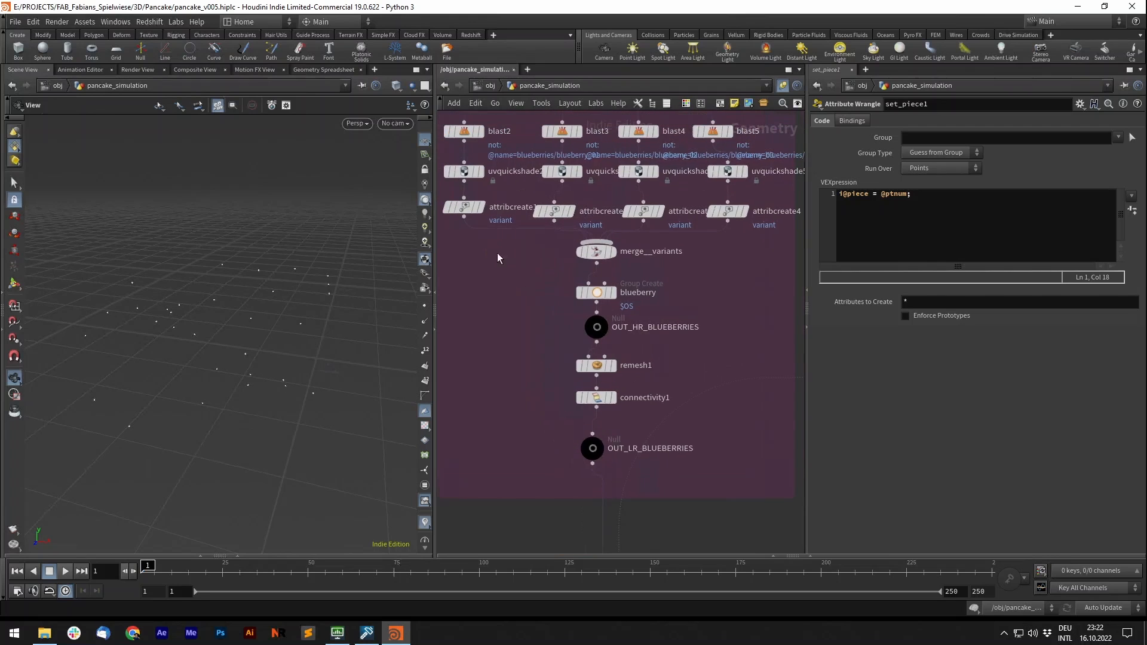
click(571, 211)
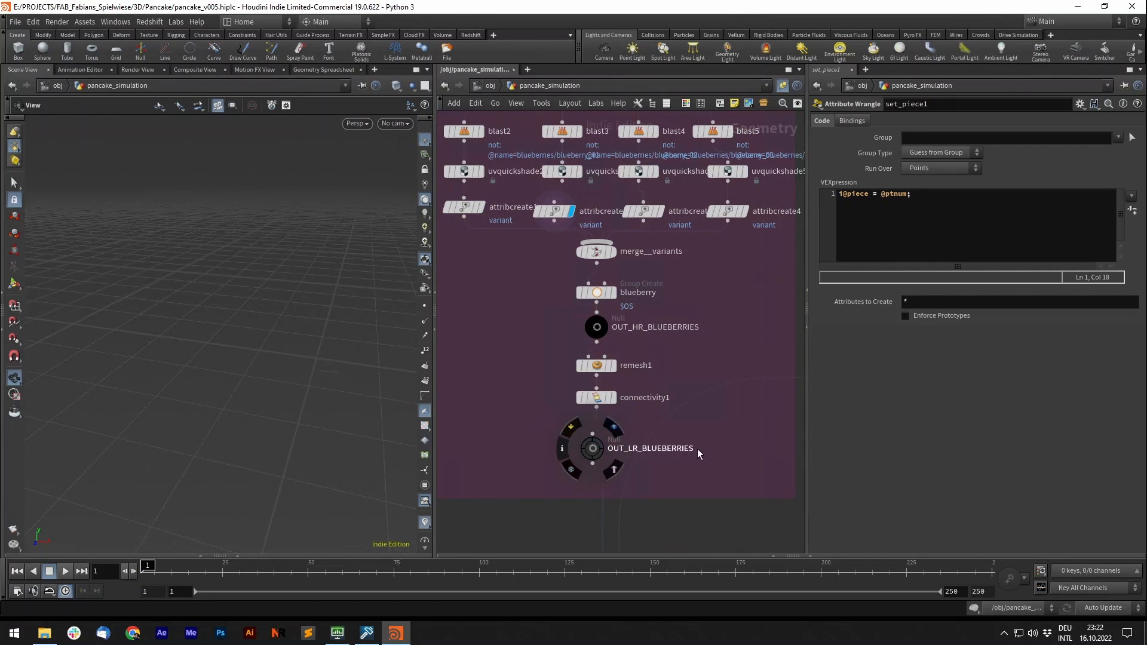
scroll(697, 450, down, 3)
scroll(648, 476, up, 3)
click(649, 463)
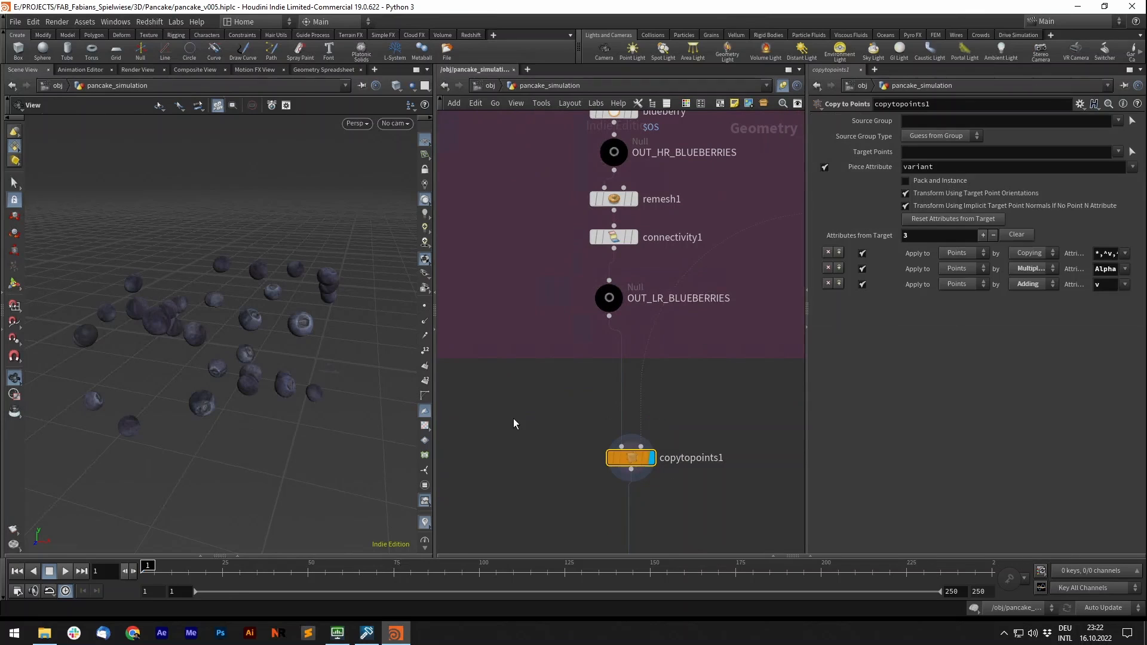
drag(154, 289, 192, 320)
scroll(675, 432, down, 4)
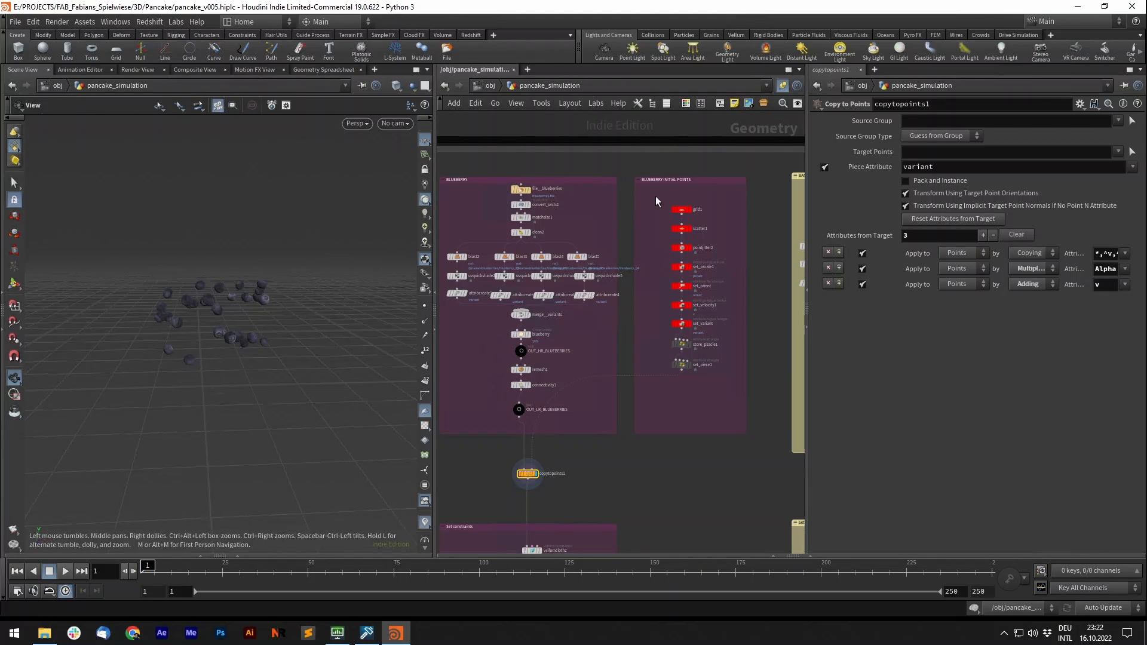
- Try a Force Total Count of 25 on scatter1 and set the Min Value of set_pscale1 to 0.85
click(682, 228)
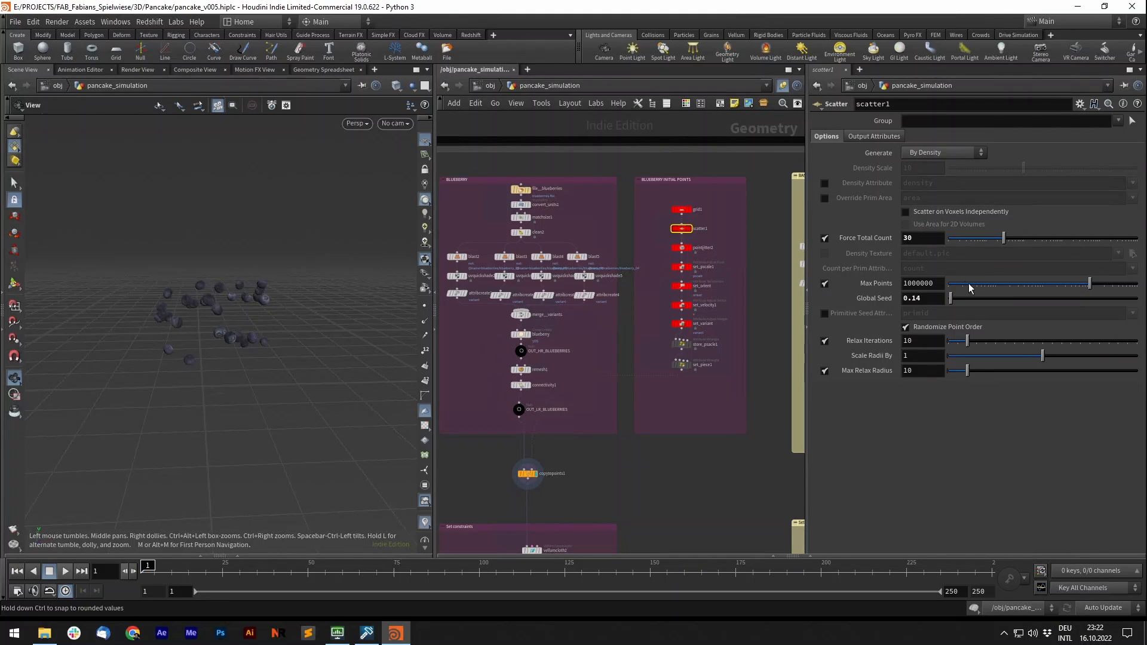
mouse_move(1004, 239)
mouse_down()
mouse_move(1015, 241)
mouse_move(996, 245)
mouse_move(1005, 239)
mouse_up()
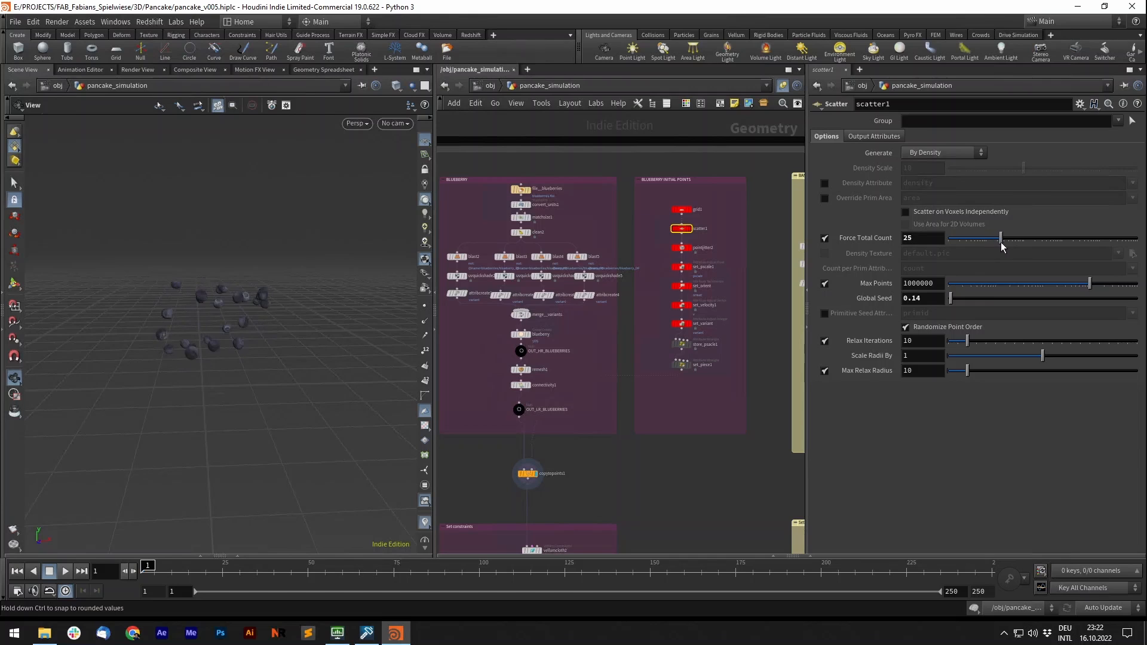
click(682, 267)
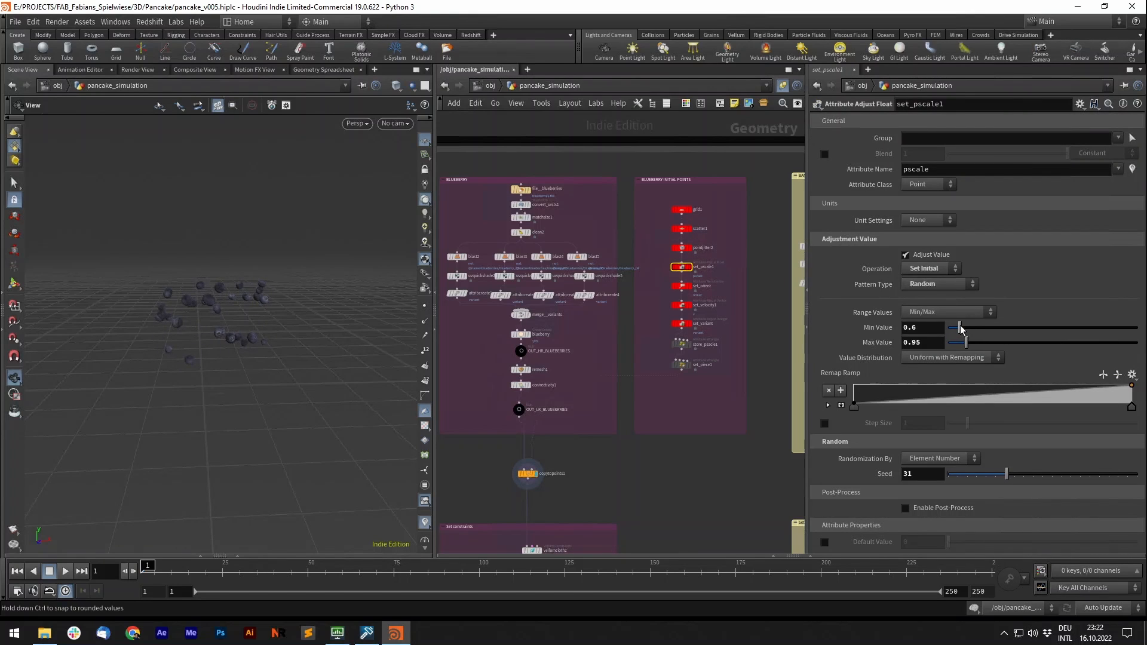
drag(960, 328, 965, 328)
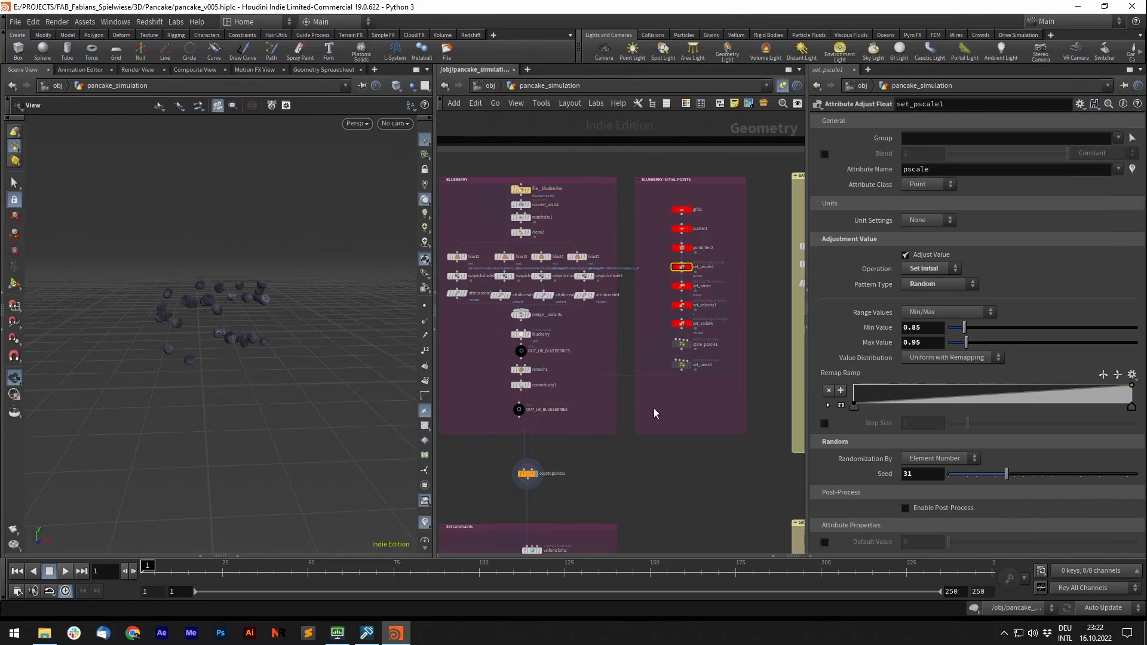
- Review vellumcloth2 and vellumstruts2 in the blueberry Set constraints box, and display the OUT_BLUEBERRY_GEO and OUT_BLUEBERRY_CON outputs
middle_drag(656, 463, 776, 350)
middle_drag(707, 340, 616, 243)
scroll(560, 359, up, 5)
scroll(581, 214, down, 3)
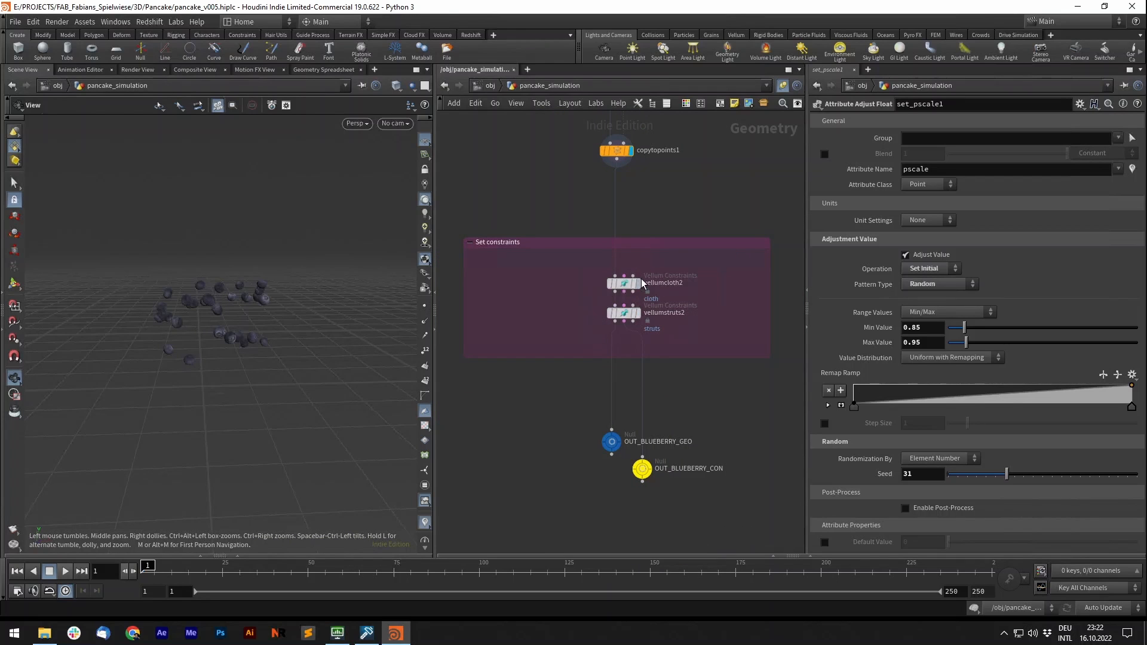
click(626, 284)
click(624, 312)
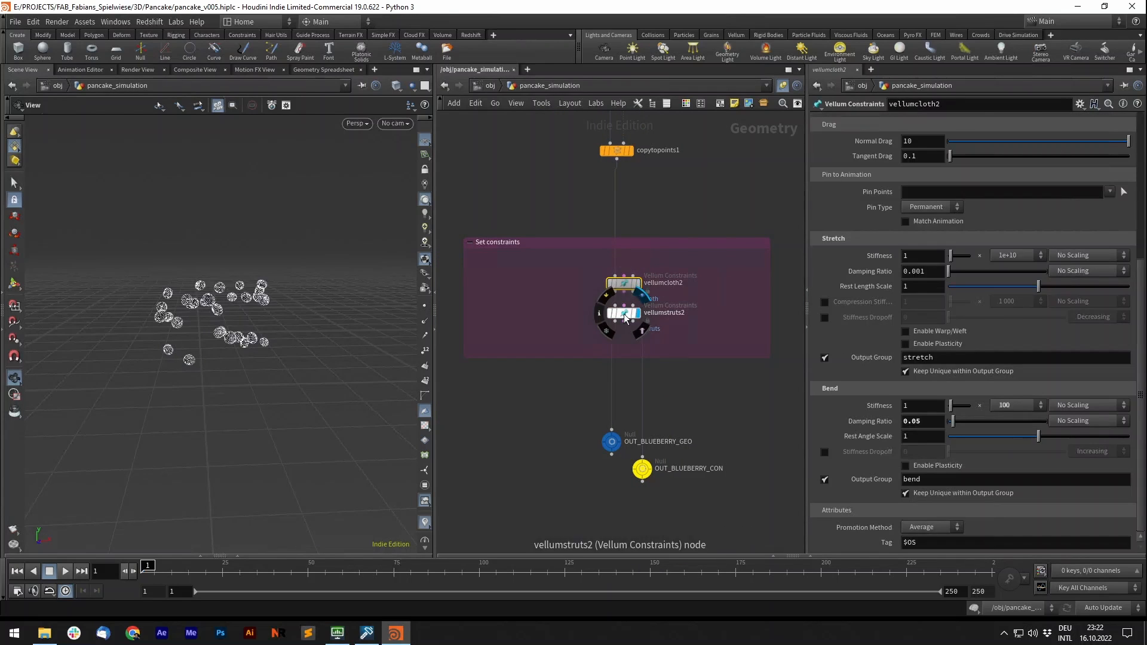
click(618, 439)
click(648, 465)
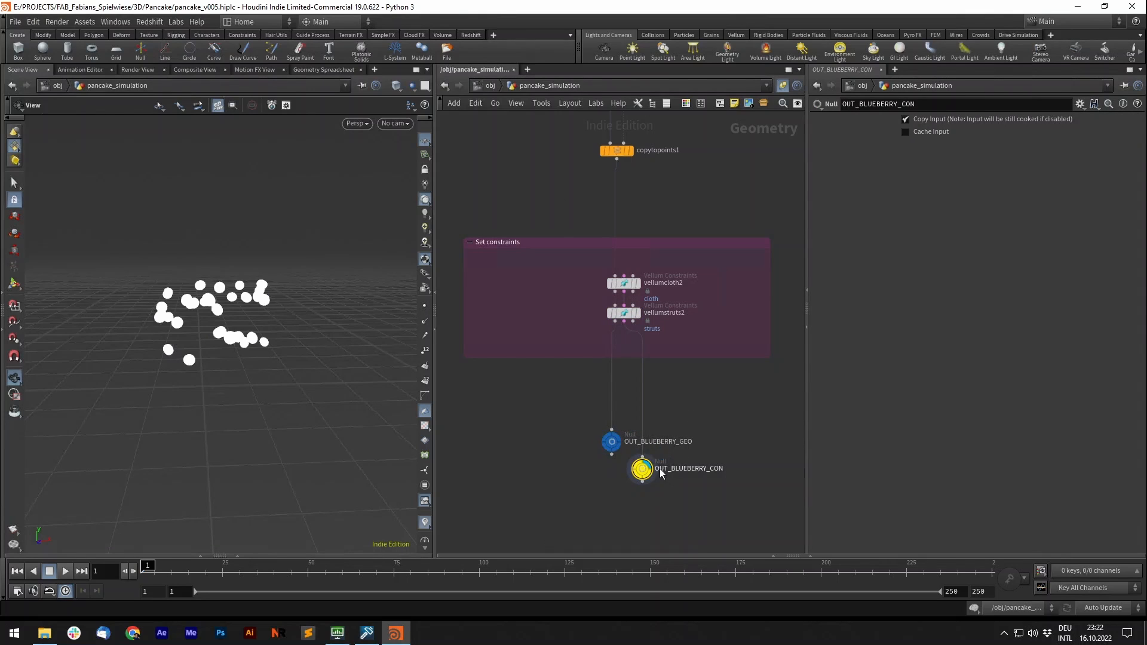
- Survey the remaining ingredient branches of the network, comparing their geometry, initial point and constraint boxes
scroll(656, 416, down, 6)
scroll(557, 499, up, 10)
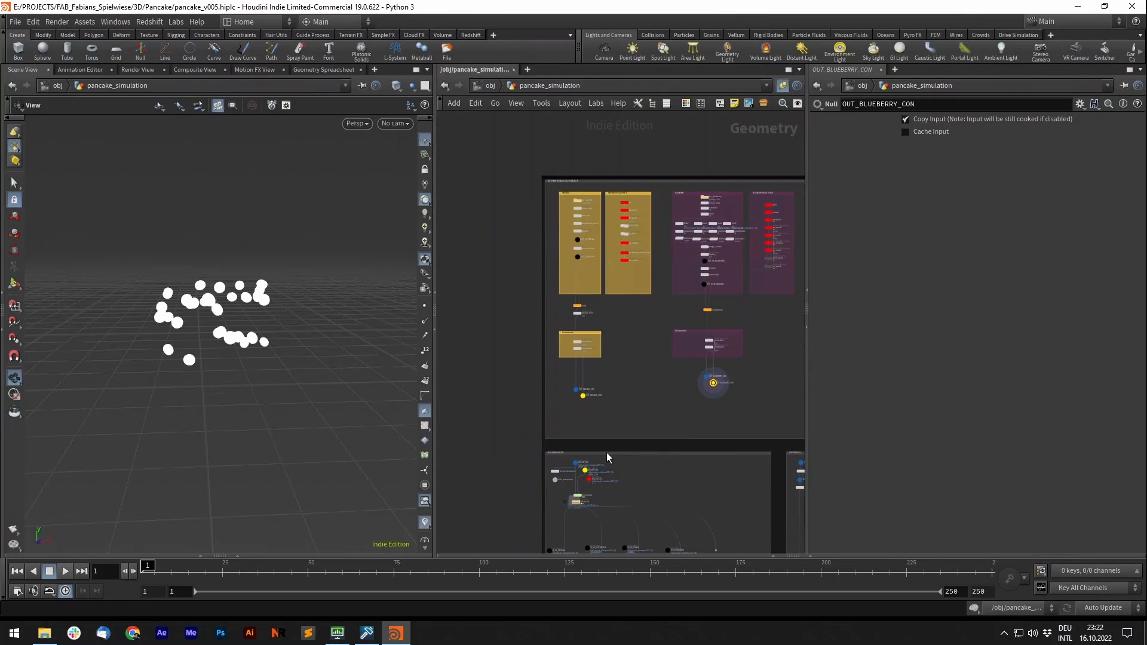
scroll(567, 311, down, 10)
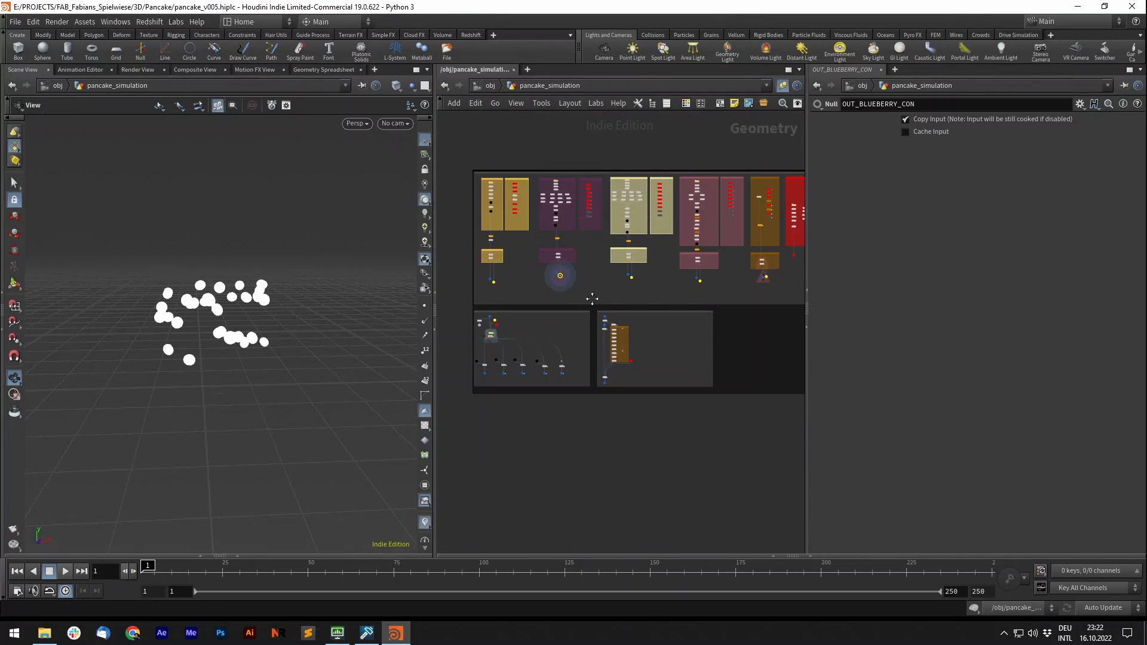
scroll(589, 299, up, 6)
scroll(662, 241, down, 2)
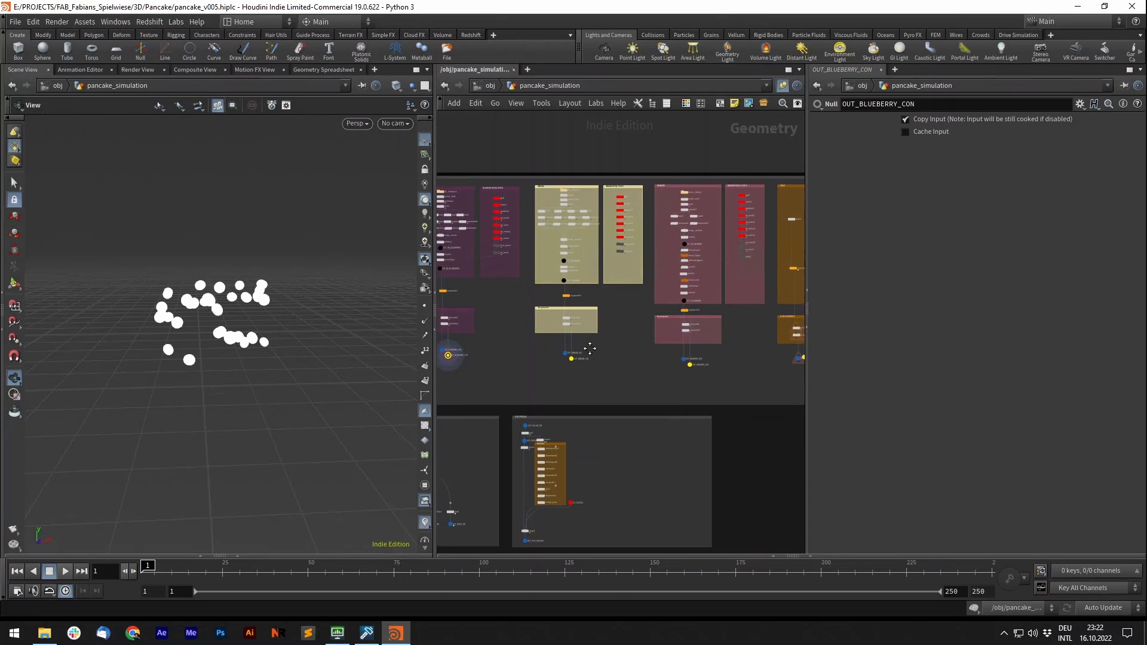
scroll(662, 241, up, 6)
scroll(535, 199, down, 3)
scroll(535, 199, down, 3)
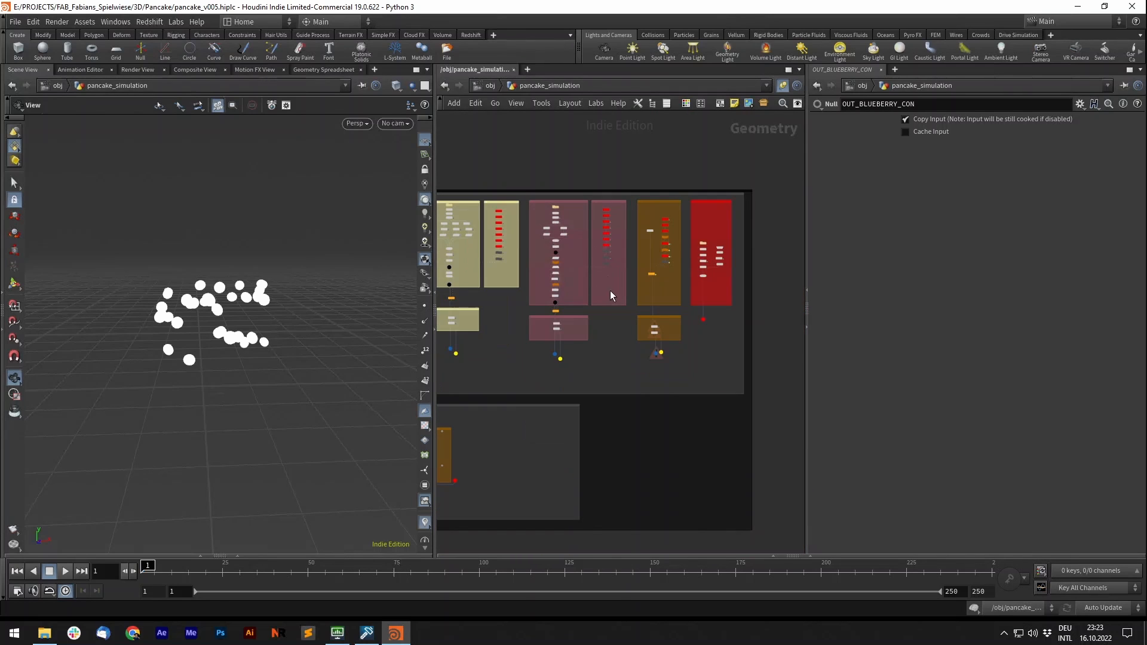
- Locate the OUT_PANCAKE_GEO output below the pancake constraints and compare it with the outputs of the other branches
scroll(610, 292, down, 5)
scroll(581, 316, up, 6)
middle_drag(655, 269, 568, 297)
drag(476, 269, 487, 277)
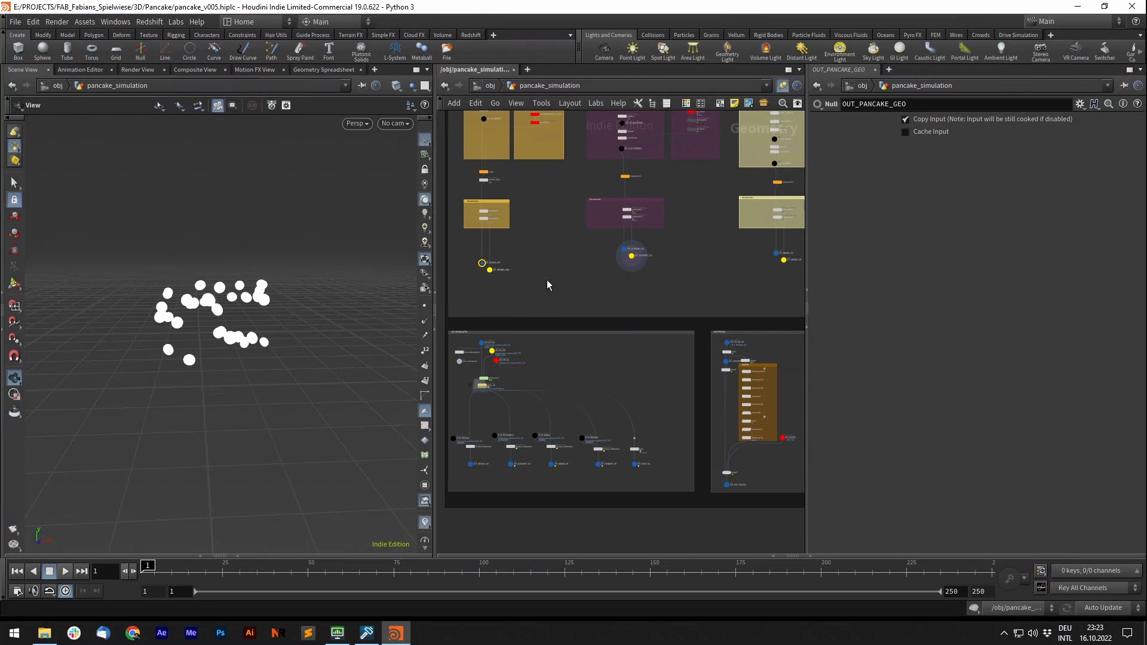
scroll(670, 282, down, 5)
scroll(665, 289, up, 6)
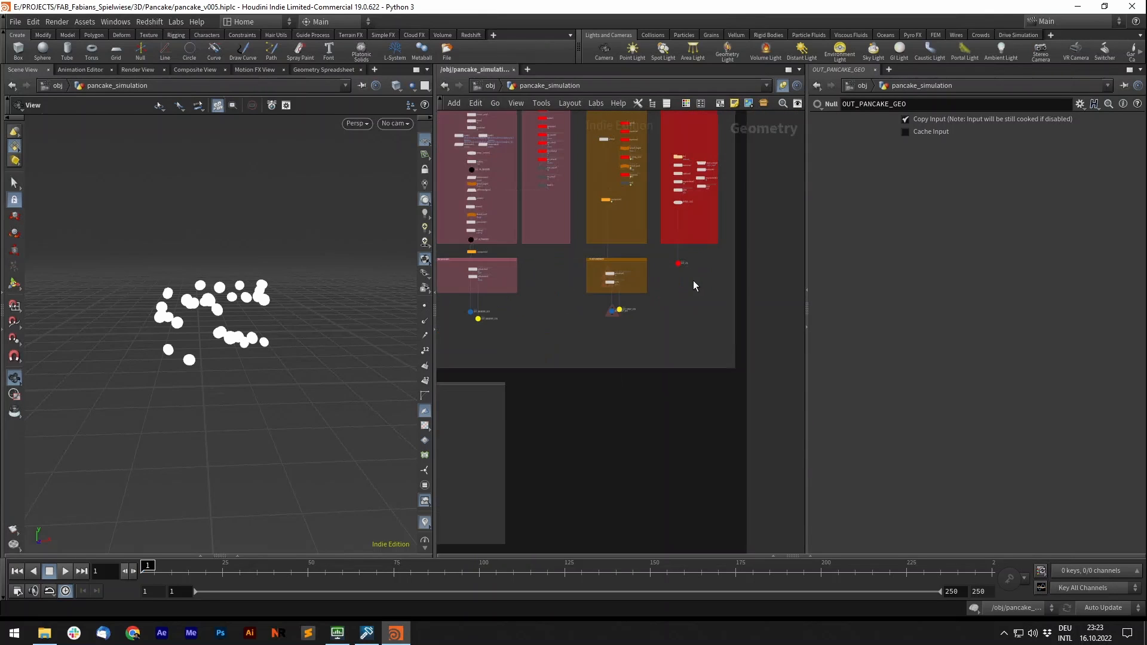
- Display the OUT_COL output and inspect the plate and cloth collision geometry
drag(674, 260, 673, 258)
scroll(673, 260, up, 4)
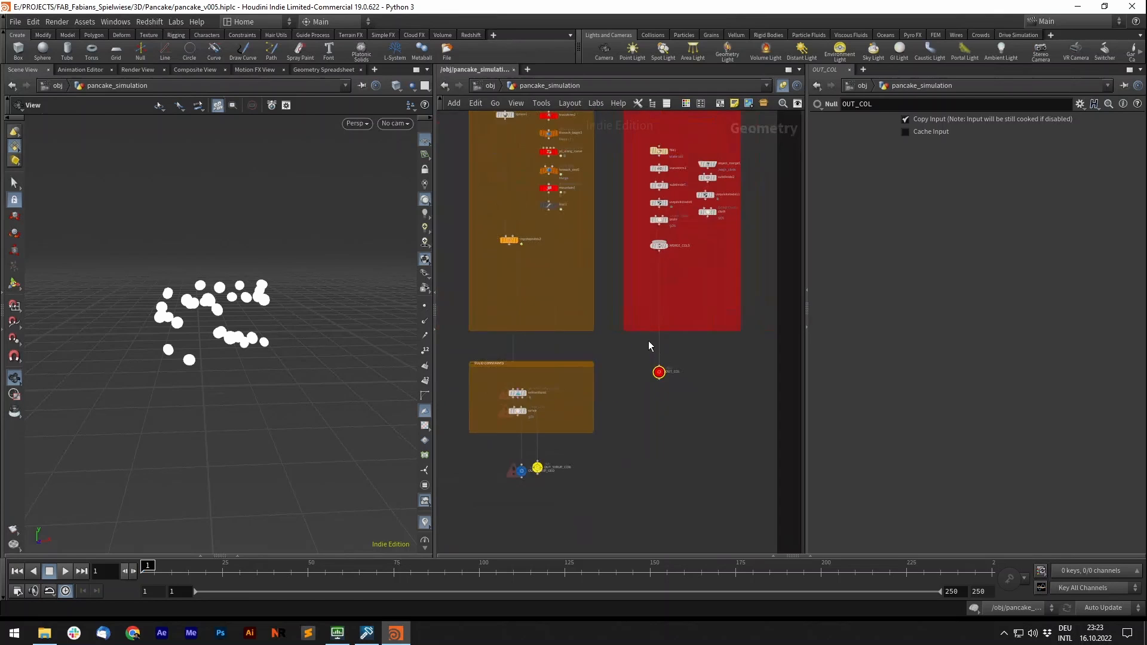
click(675, 380)
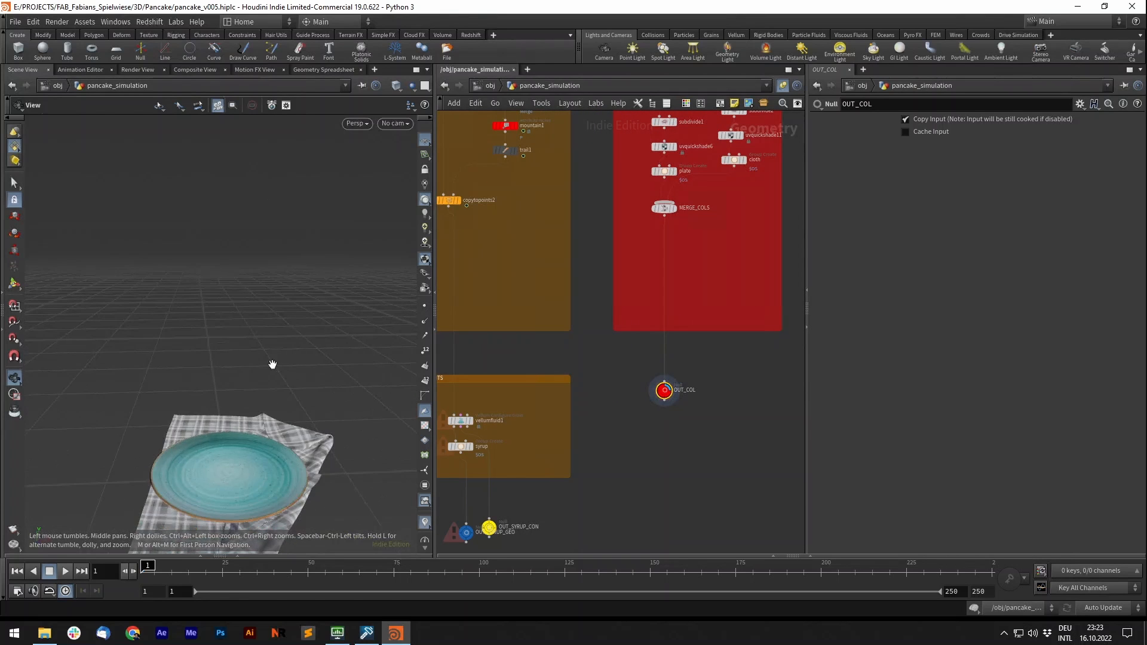
middle_drag(246, 407, 258, 328)
mouse_move(258, 328)
mouse_down()
mouse_move(264, 302)
mouse_move(241, 299)
mouse_move(269, 320)
mouse_up()
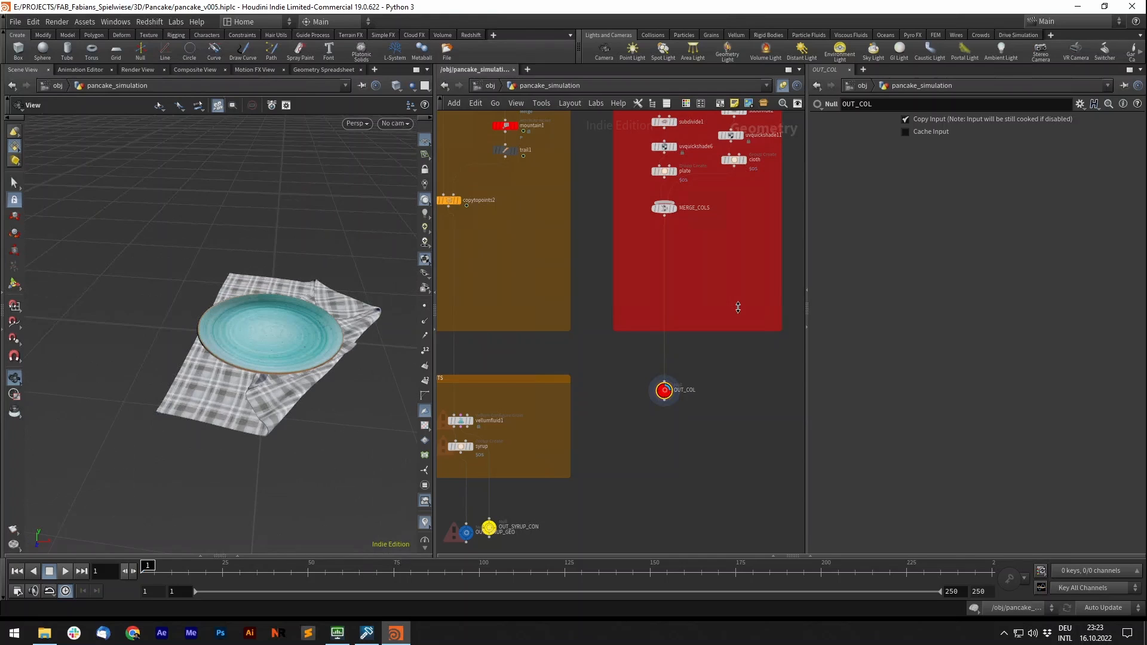
- Display vellumsolver1 in the Vellum simulation section and review its solver settings and the stacked input geometry
scroll(762, 285, down, 8)
scroll(522, 359, up, 8)
click(570, 323)
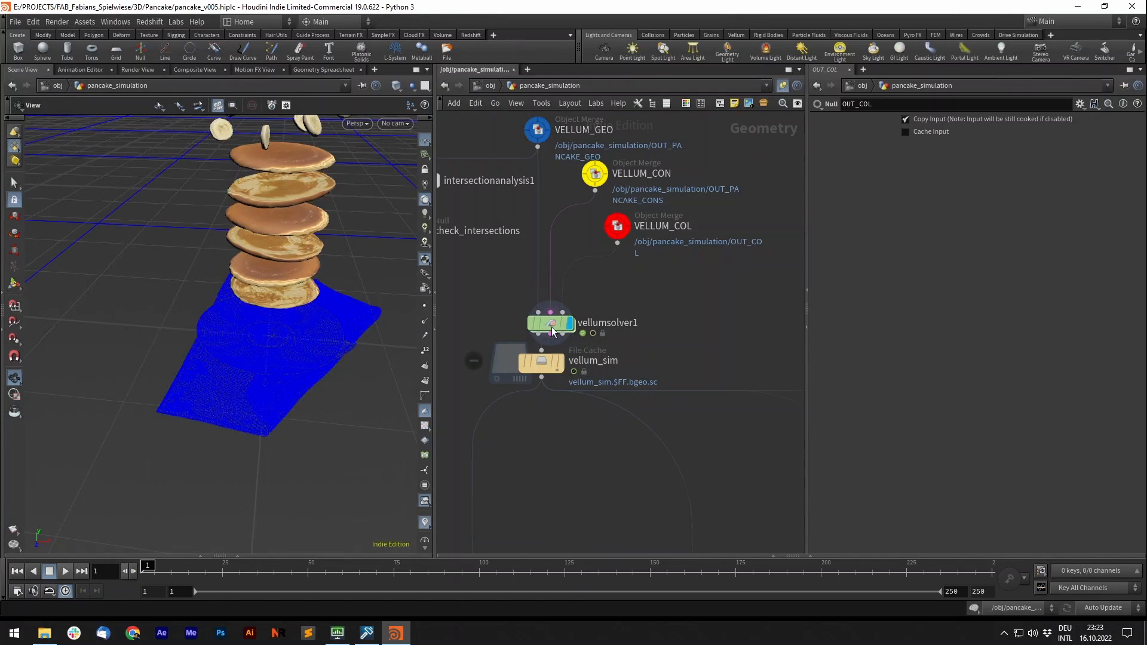
scroll(276, 279, down, 5)
drag(245, 275, 281, 265)
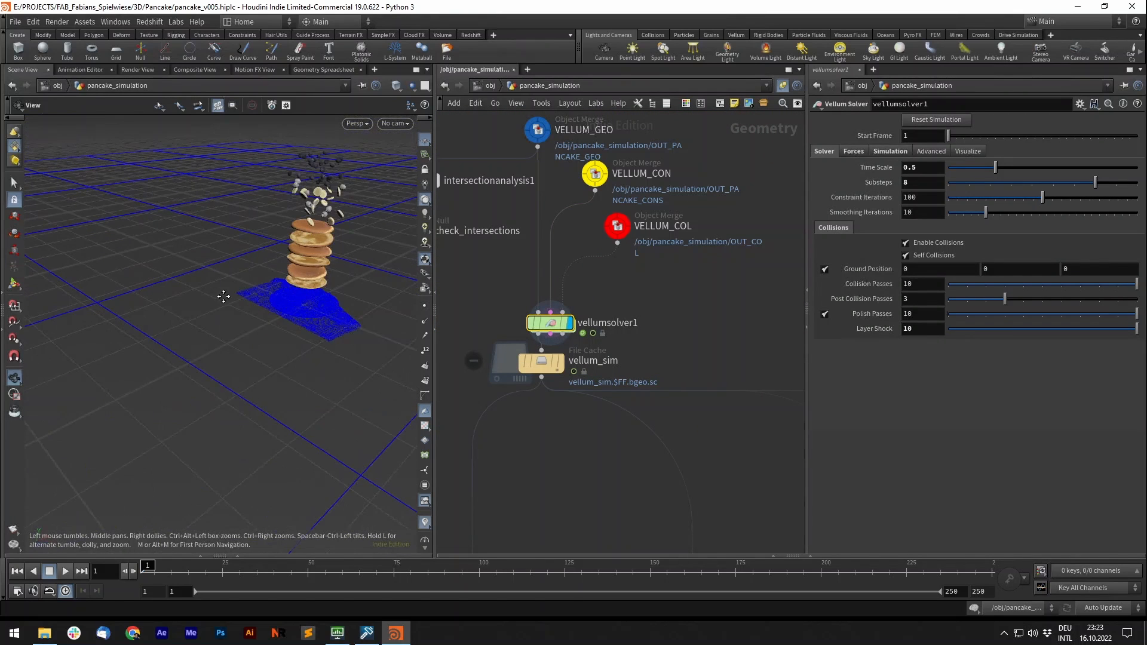
drag(223, 295, 268, 301)
- Display the vellum_sim file cache, scrub the cached simulation to frame 35 and inspect the pancake stack up close
click(562, 362)
click(541, 363)
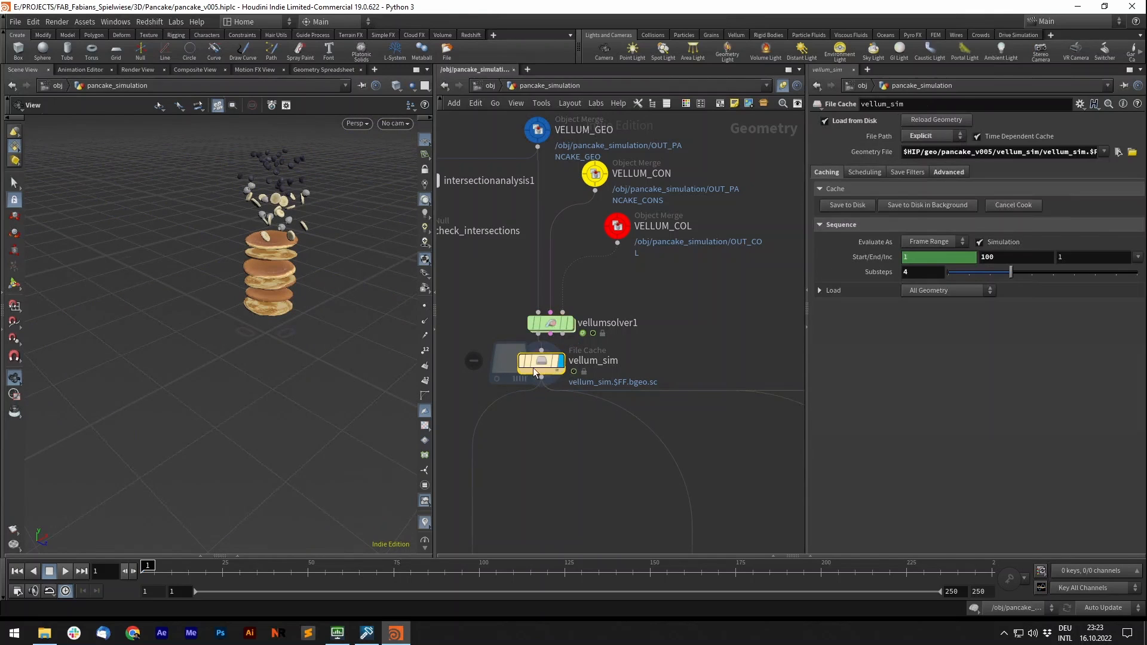
click(151, 572)
drag(157, 572, 256, 572)
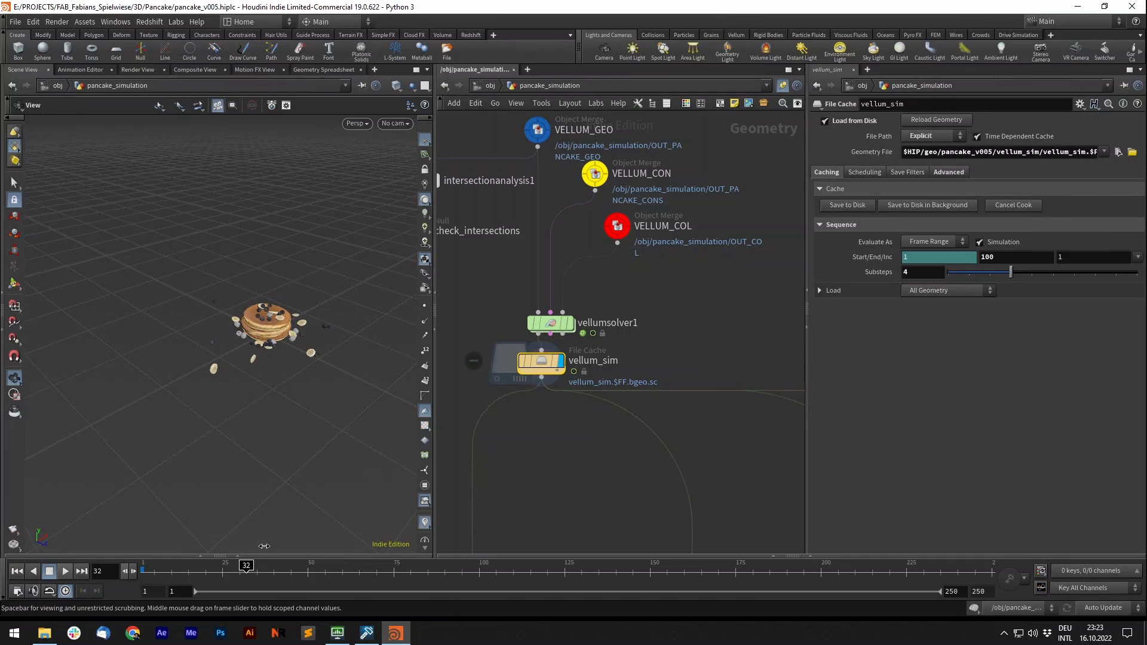
scroll(318, 333, up, 5)
scroll(319, 333, up, 5)
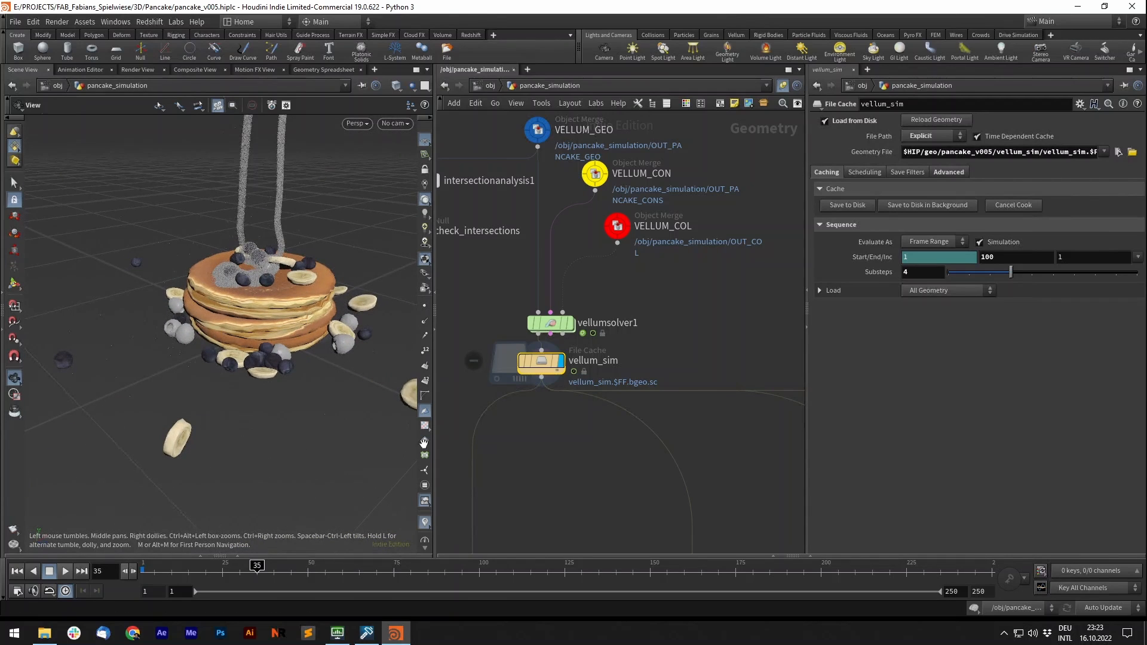
drag(424, 443, 443, 436)
- Return to the blueberry branch and open the parameters of vellumcloth2 in its Set constraints box
scroll(629, 328, down, 9)
middle_drag(618, 187, 566, 258)
scroll(575, 239, up, 5)
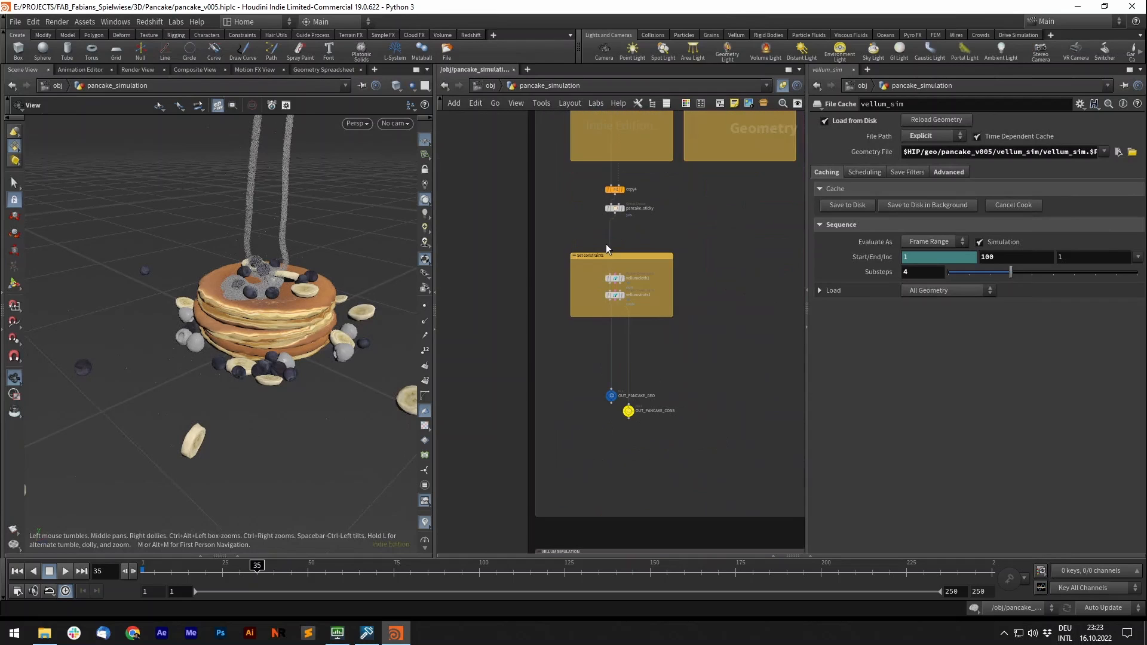
scroll(700, 324, down, 3)
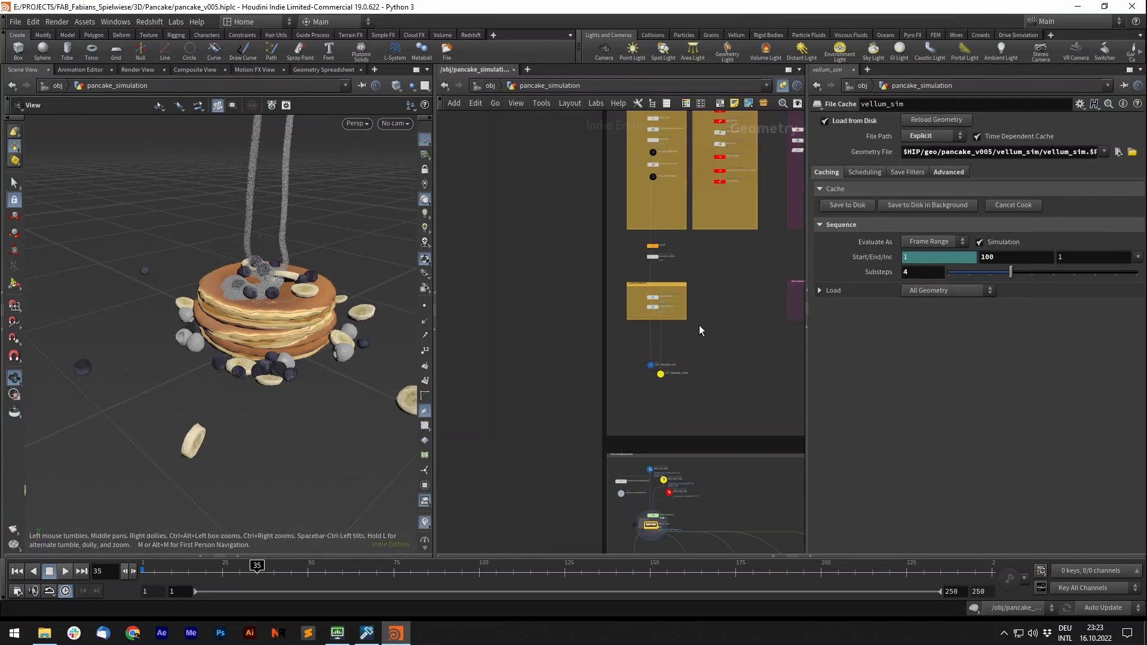
middle_drag(759, 329, 644, 378)
middle_drag(714, 344, 621, 356)
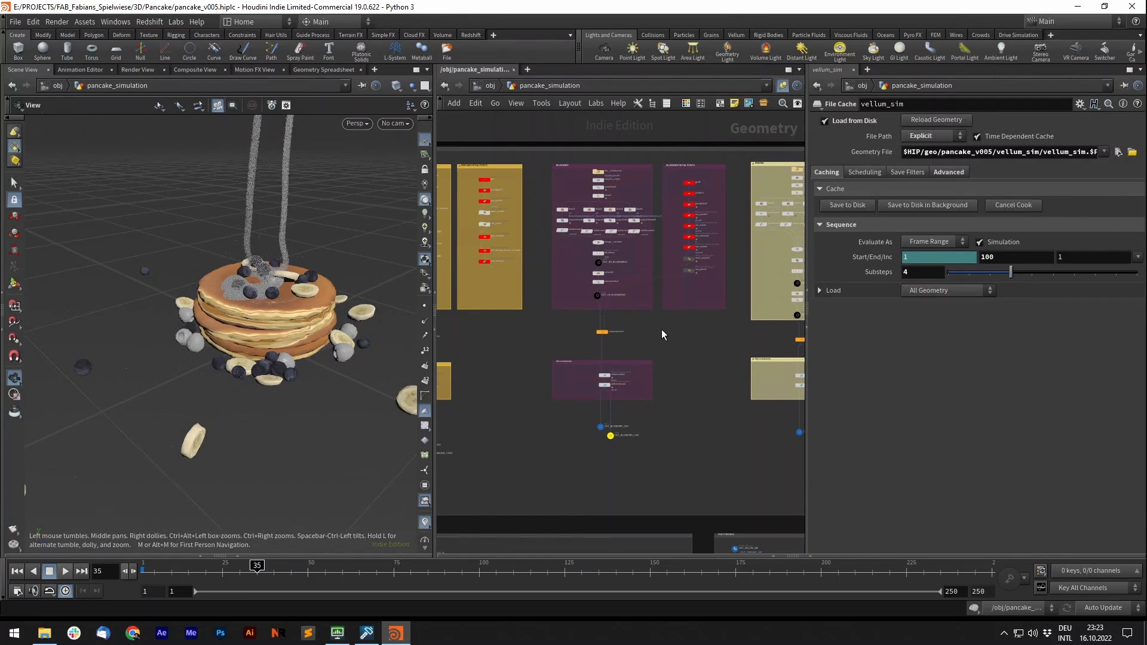
scroll(604, 374, up, 4)
click(608, 380)
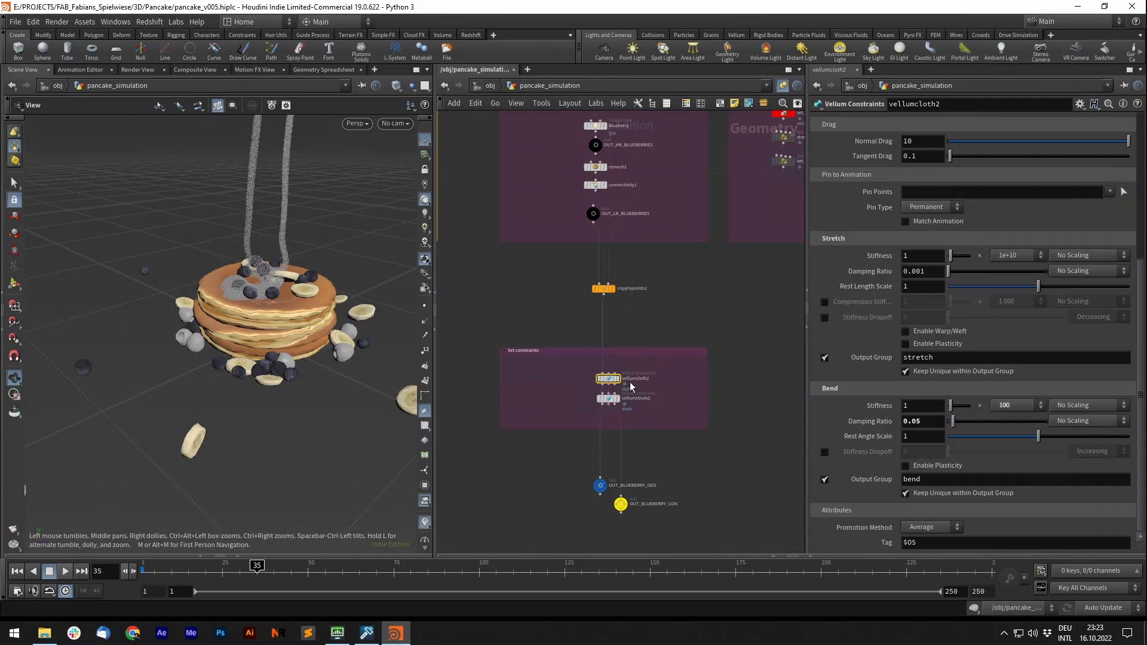
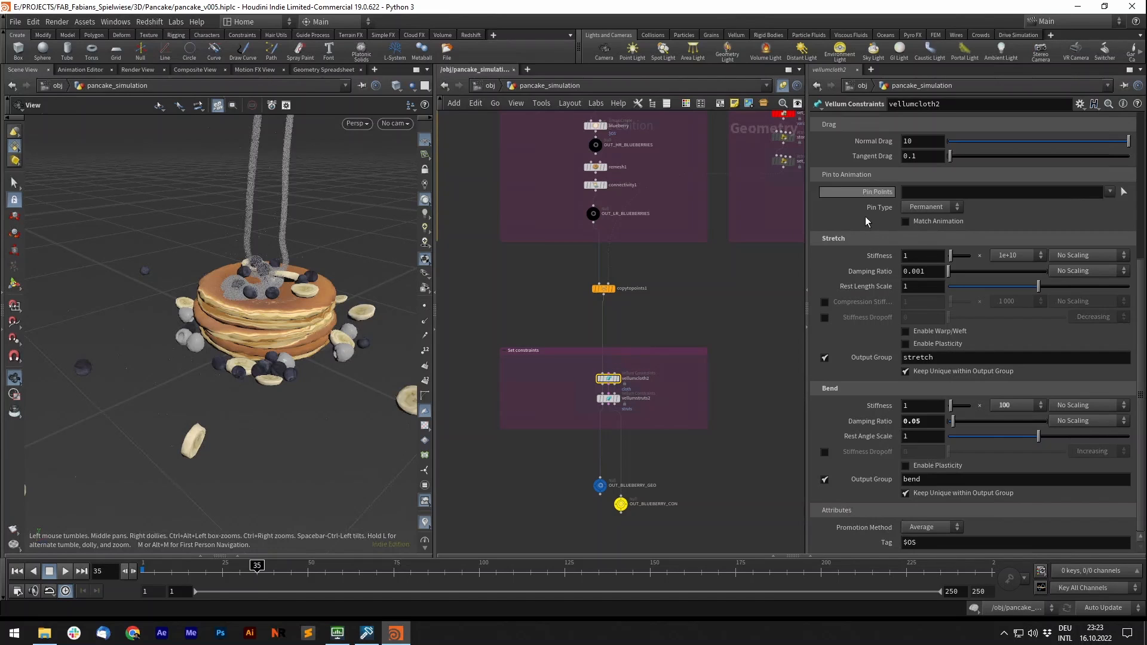
- Review the geometry settings of vellumcloth2 and highlight its Density value
scroll(864, 192, up, 5)
scroll(864, 192, up, 2)
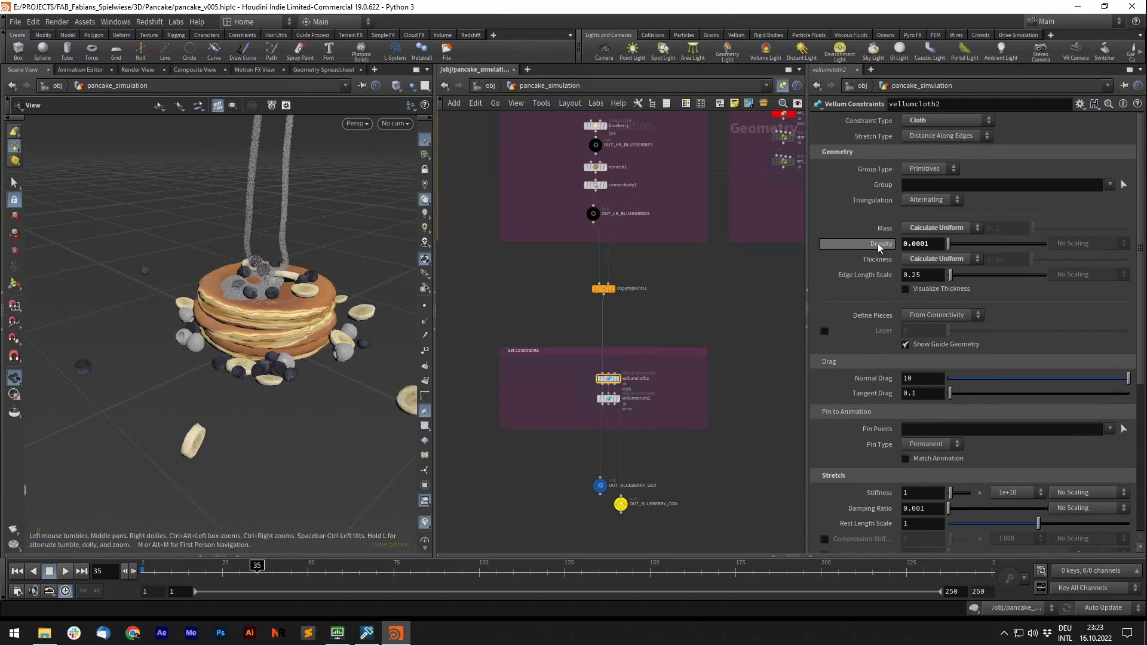
drag(932, 246, 892, 246)
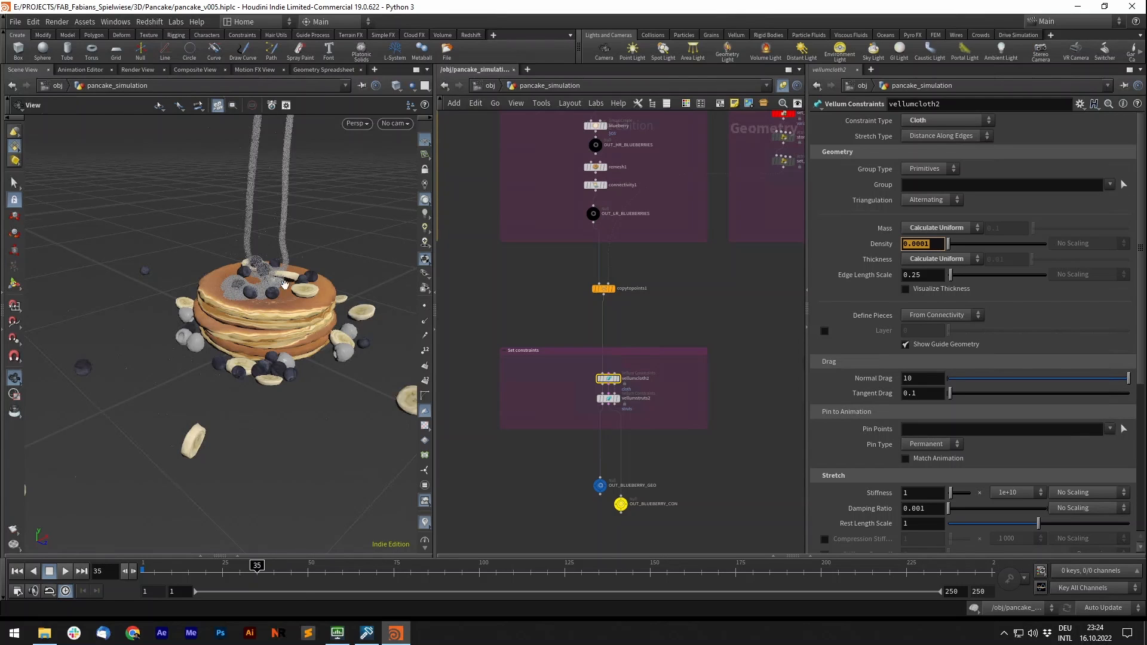
- Compare the Vellum cloth density settings in the Set constraints boxes of the pancake, blueberry and banana branches
scroll(651, 306, down, 3)
scroll(660, 300, down, 4)
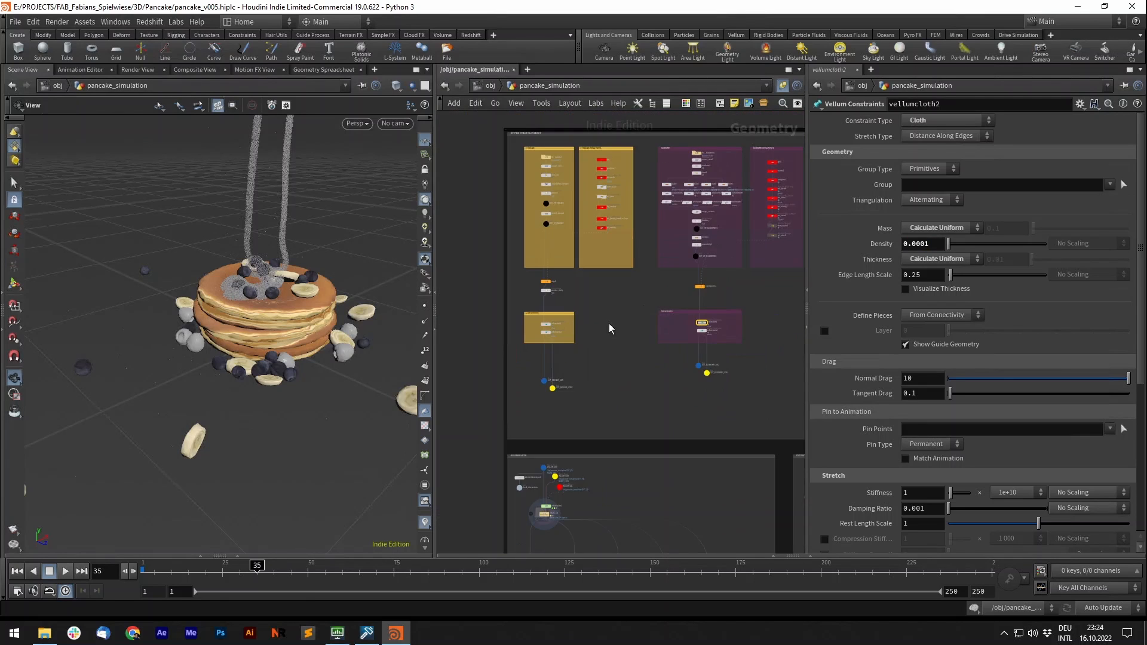
scroll(539, 327, up, 6)
click(533, 318)
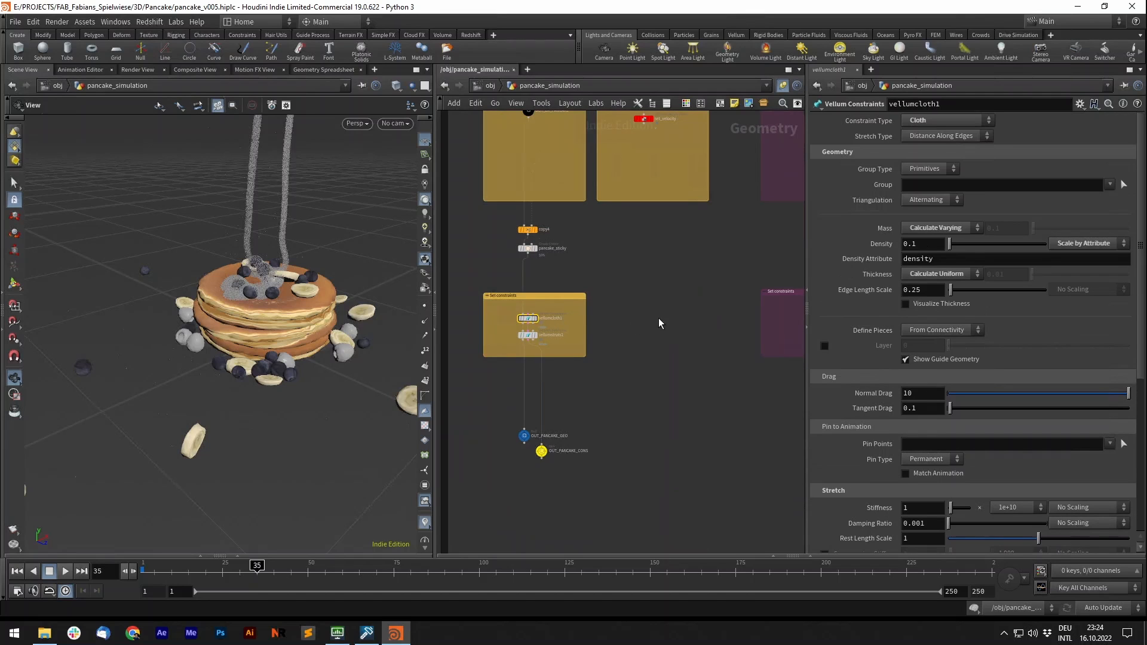
middle_drag(659, 318, 538, 309)
click(707, 312)
middle_drag(753, 269, 479, 267)
scroll(574, 265, down, 2)
click(670, 297)
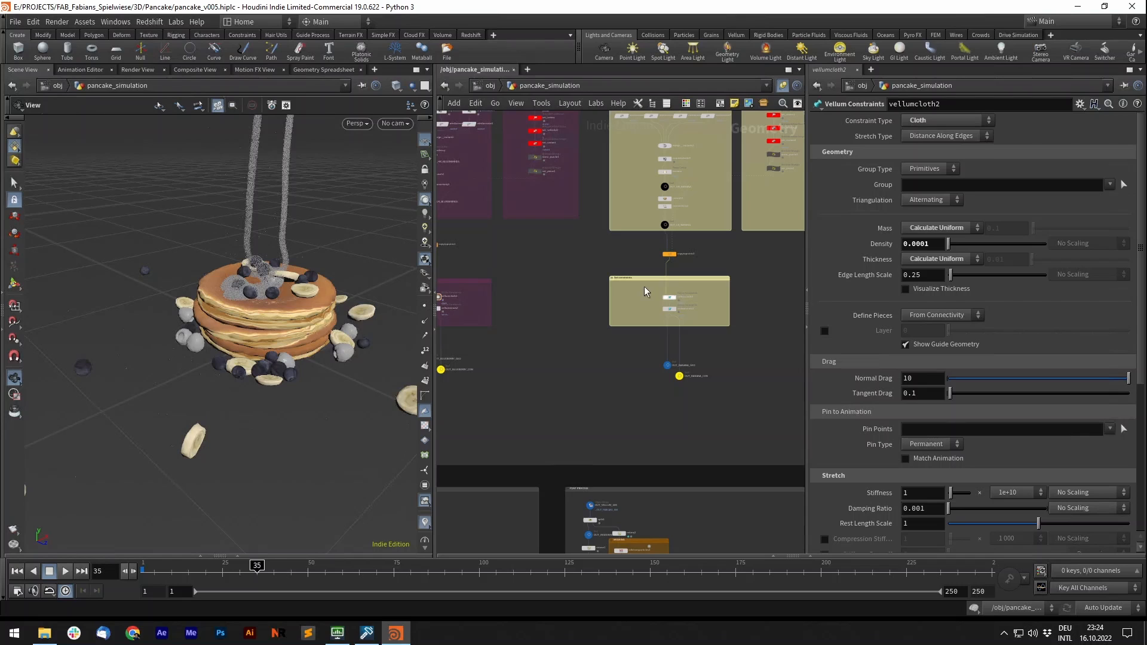
click(561, 302)
- At frame 1 of the Vellum simulation, display intersectionanalysis1 and inspect the node info of check_intersections
scroll(579, 296, down, 4)
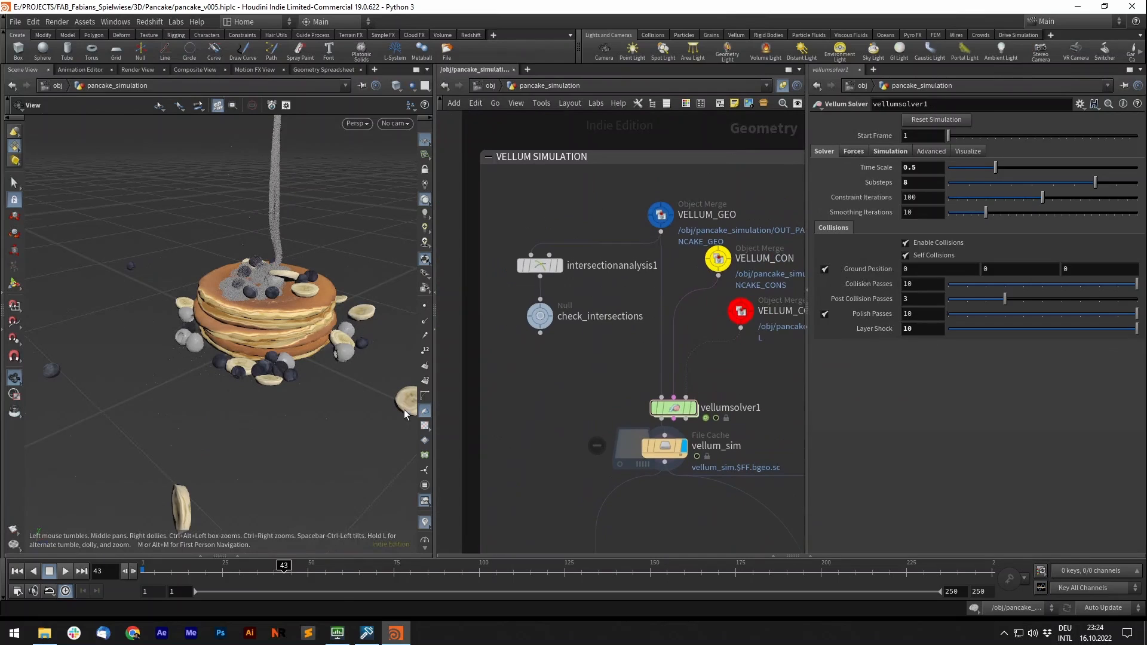
click(142, 575)
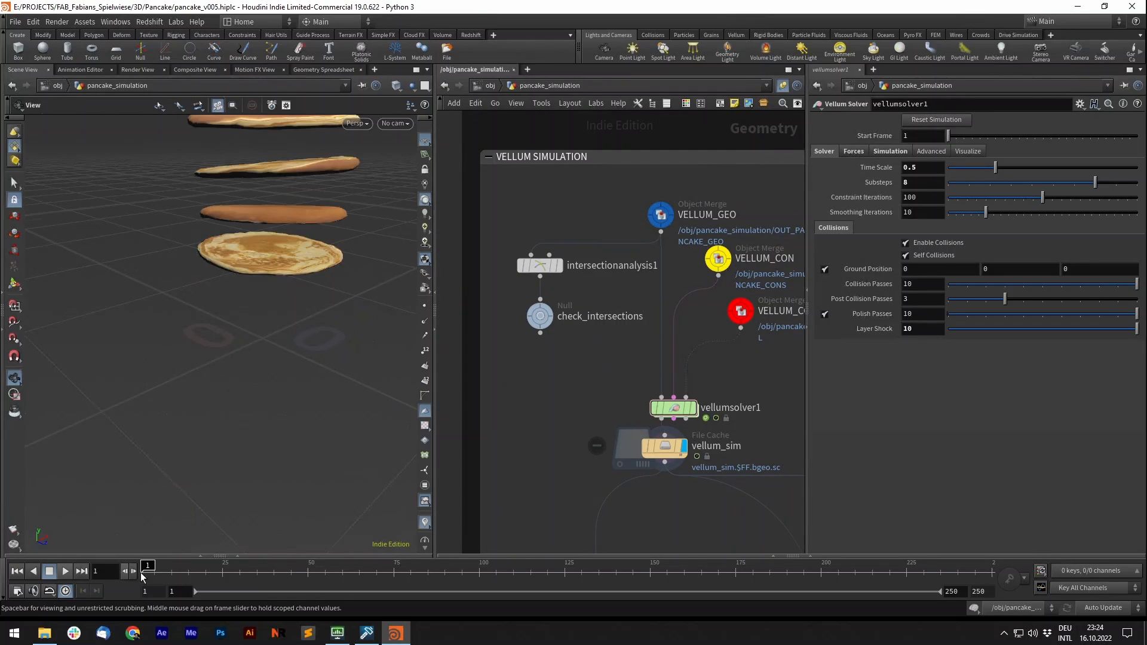
mouse_move(561, 269)
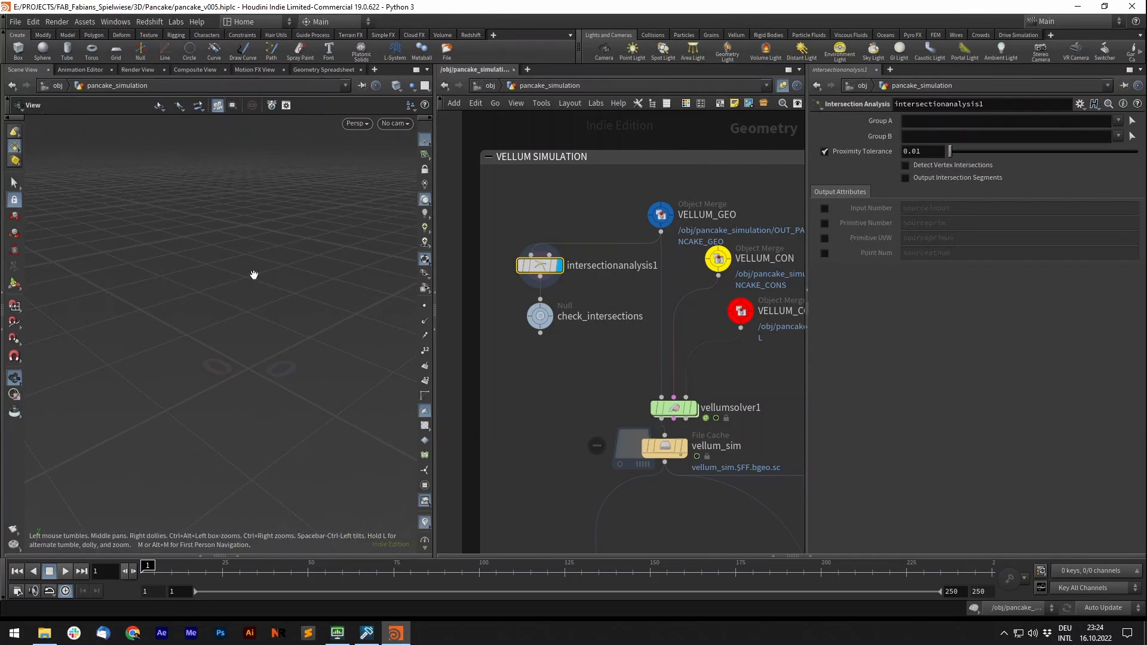
middle_drag(216, 264, 206, 294)
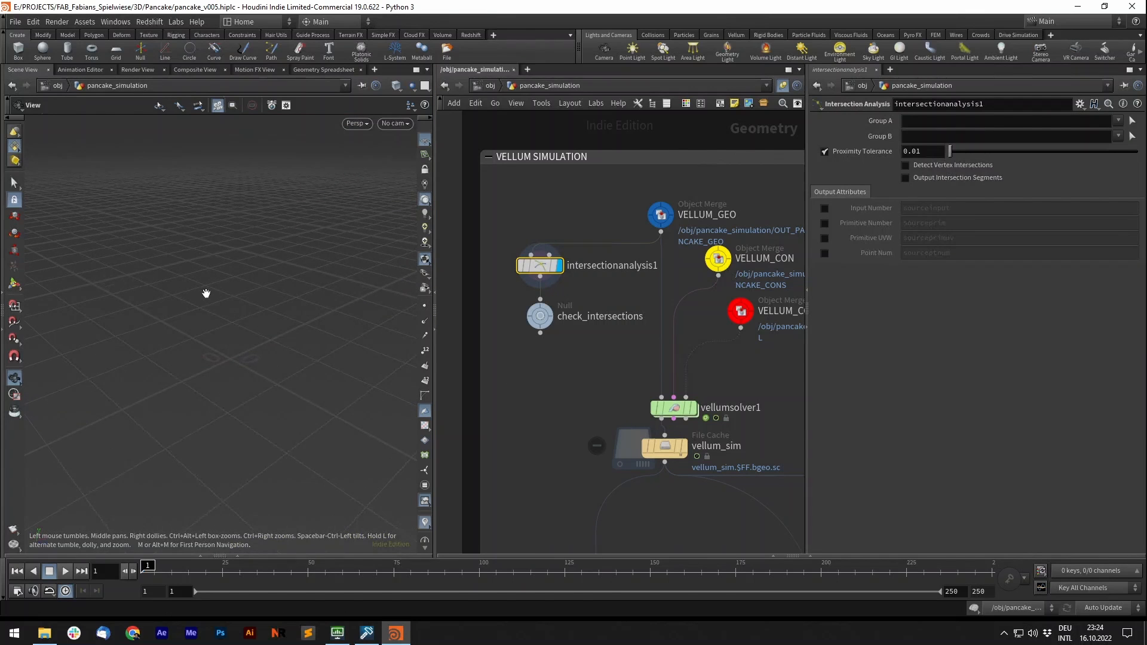
mouse_move(540, 317)
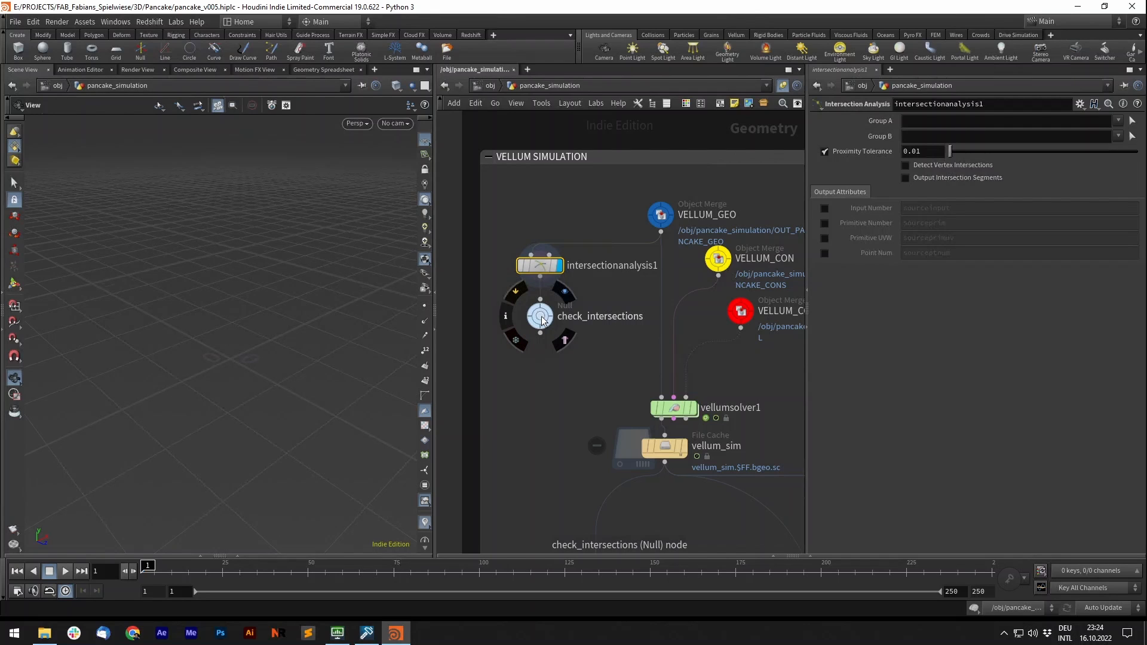
middle_click(542, 321)
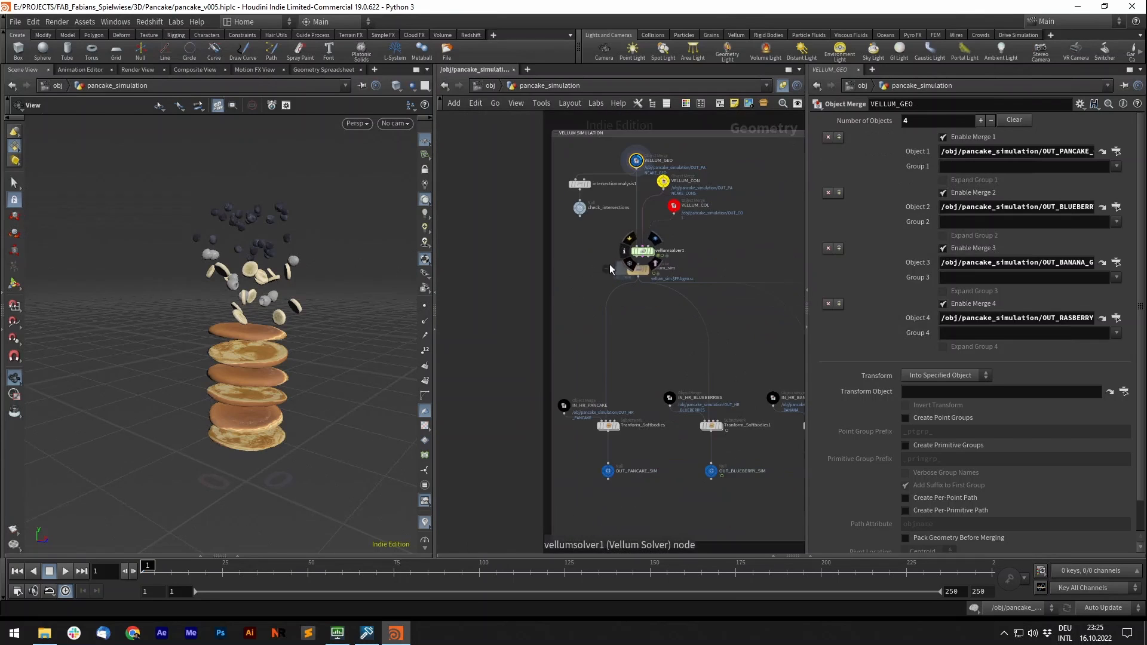
- Find the SYRUP section among the ingredient branches and display its spiral1 node to inspect the curves and settings
scroll(610, 265, down, 3)
middle_drag(741, 144, 503, 371)
scroll(503, 371, down, 3)
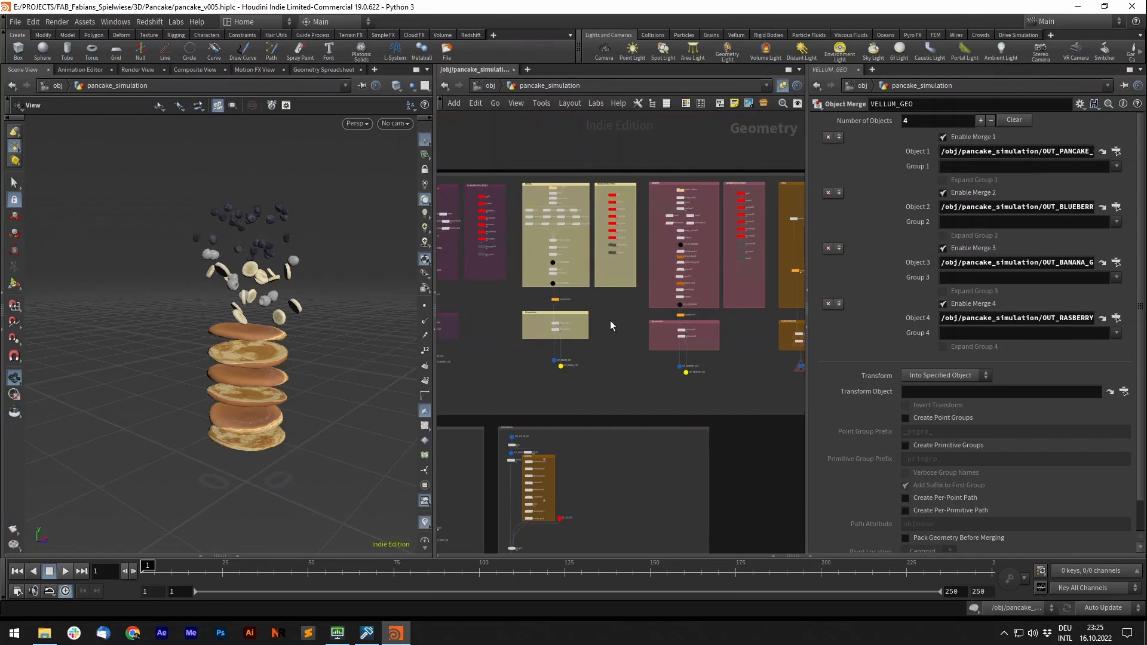
scroll(728, 262, up, 6)
scroll(561, 323, down, 5)
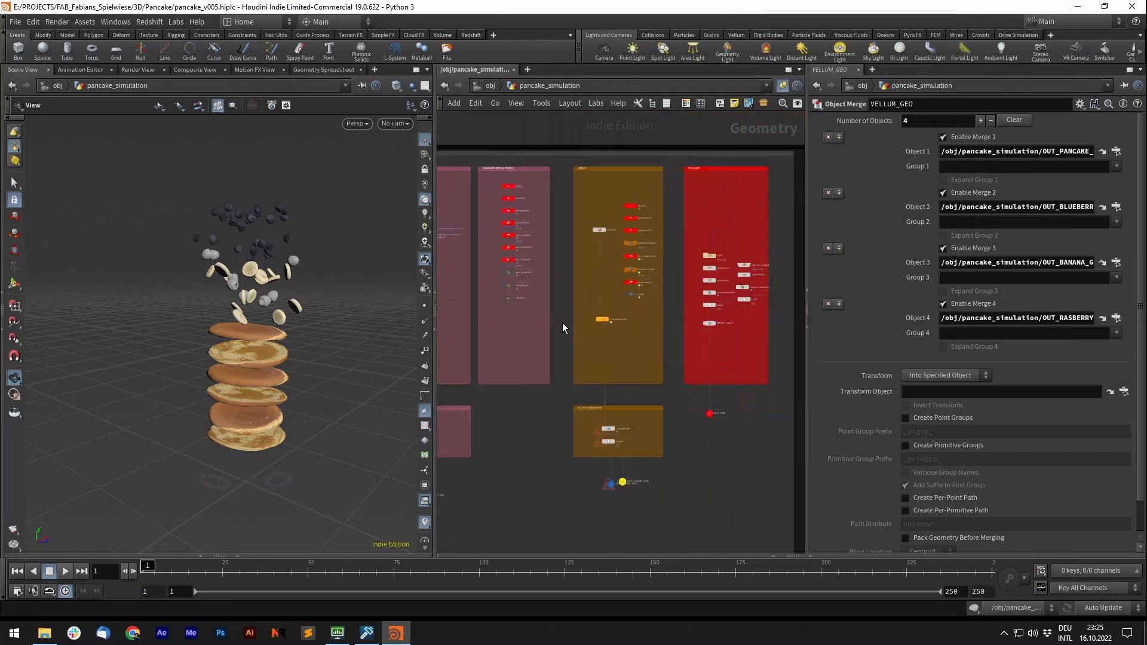
scroll(538, 300, up, 6)
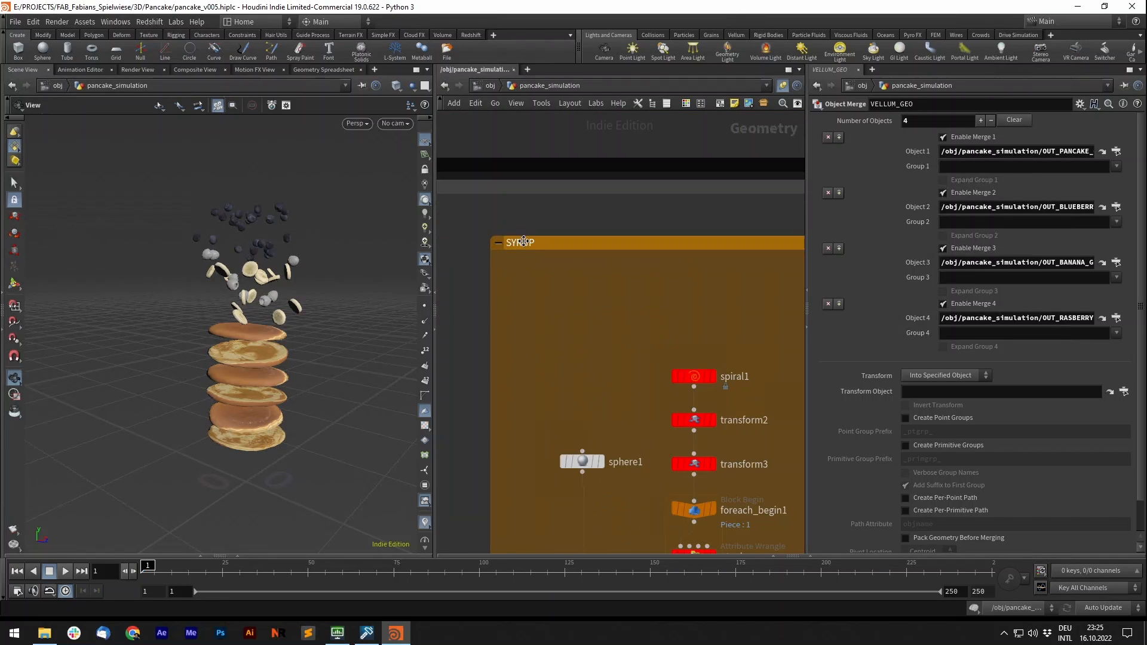
scroll(545, 287, down, 3)
scroll(519, 224, up, 3)
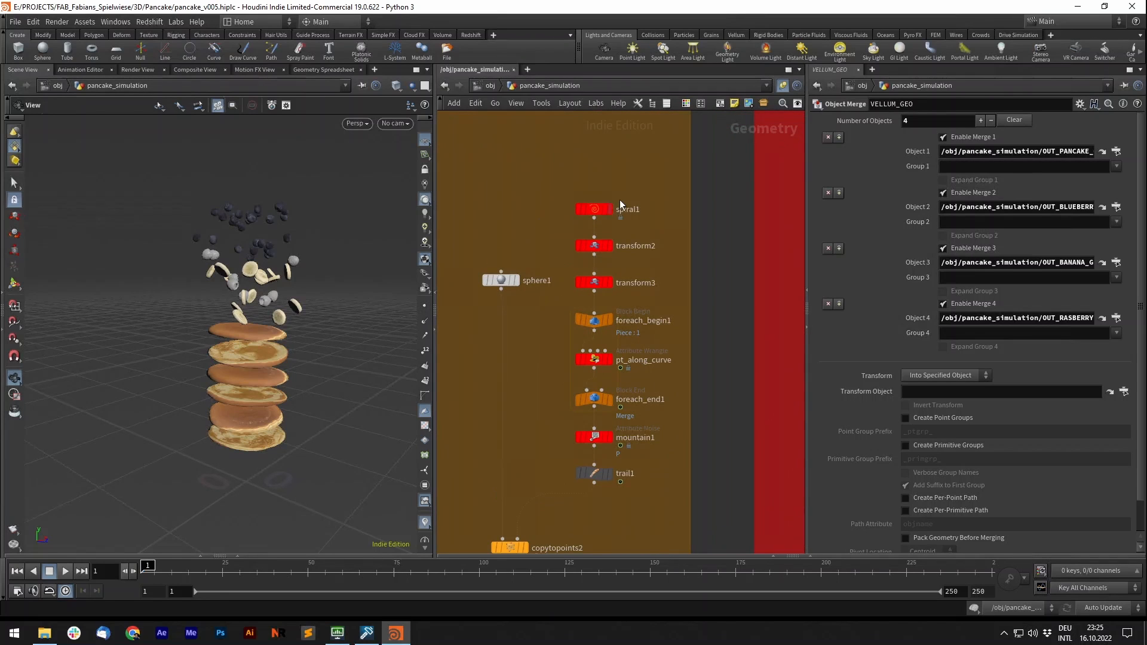
click(593, 212)
click(593, 212)
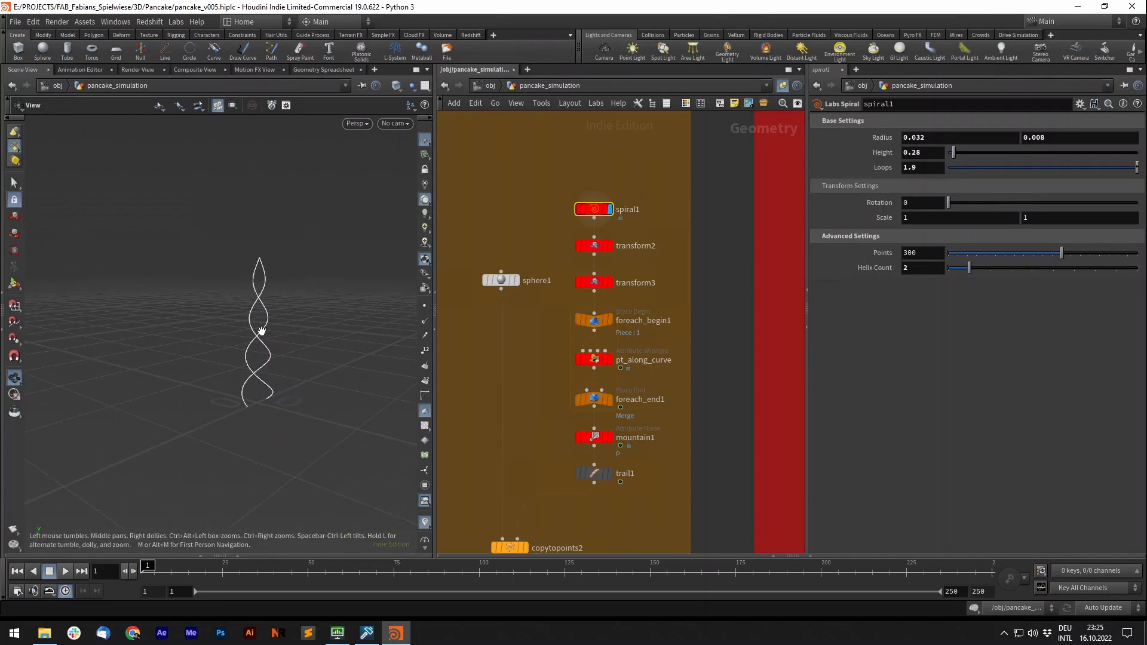
- Open the list of available nodes in the SYRUP section's network
key(Tab)
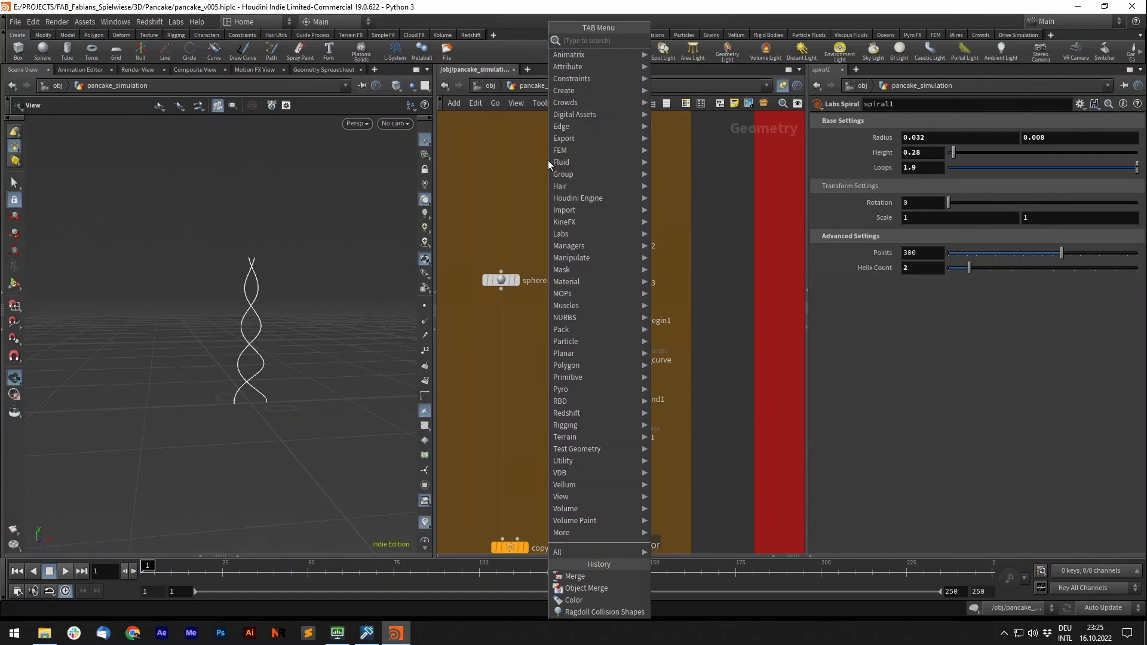
- Search the available nodes for the spiral node, leaving the network unchanged
text(spiral)
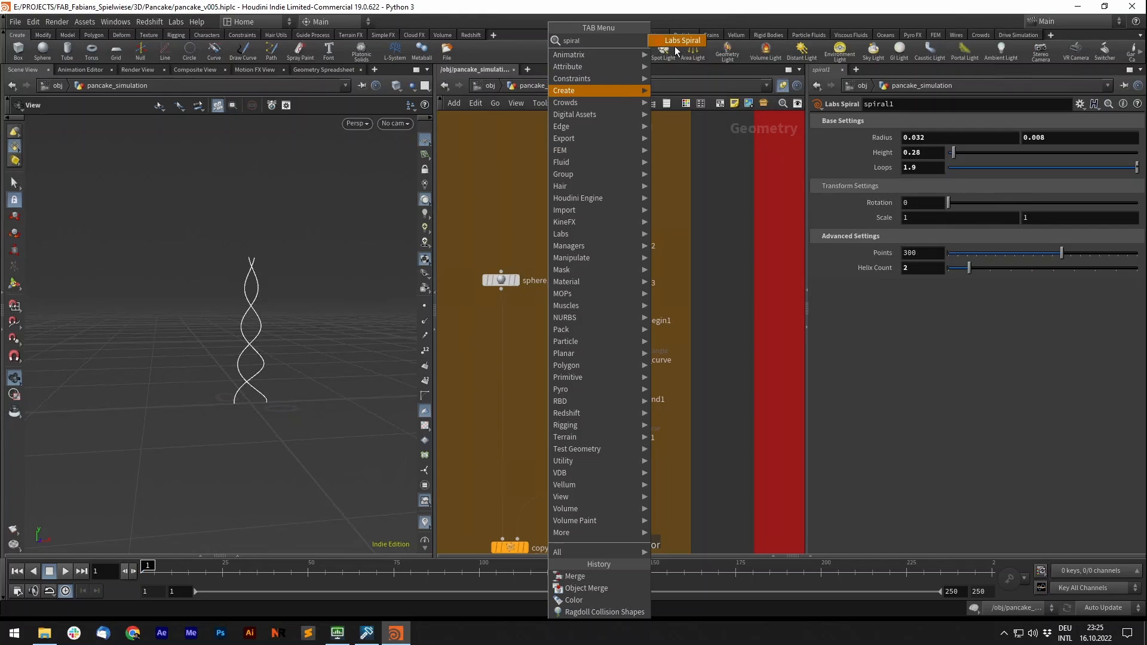
key(Escape)
middle_drag(534, 214, 555, 203)
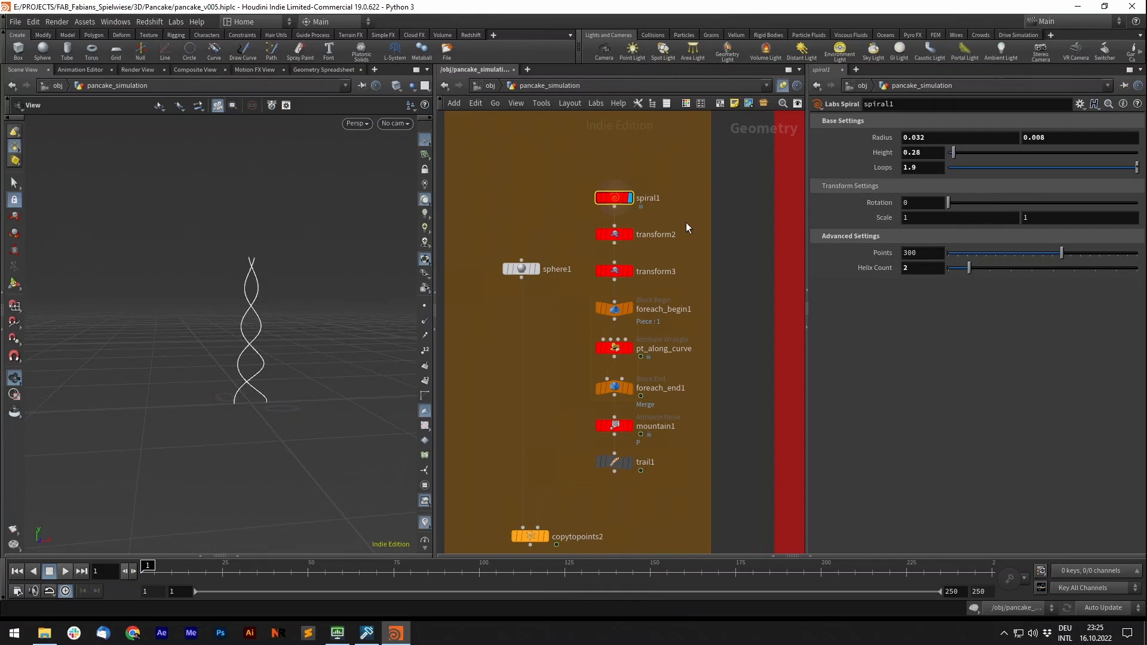
- Try a different height on the spiral1 node and undo the change
click(924, 267)
drag(955, 154, 963, 156)
key(ctrl+z)
middle_drag(1061, 137, 953, 146)
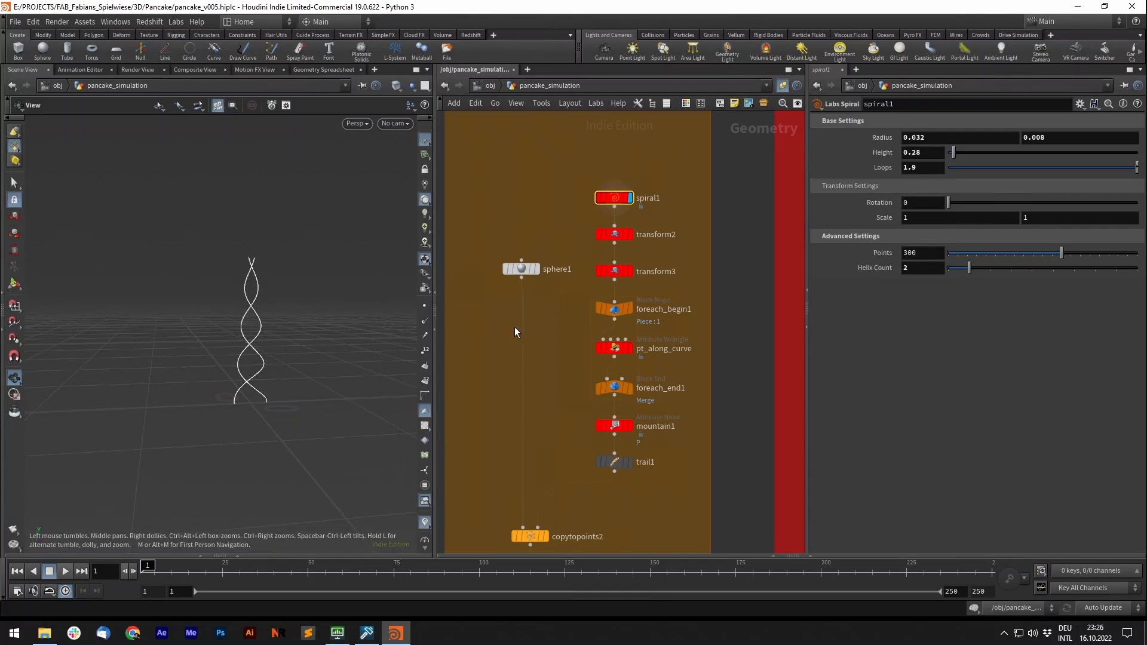
- Display the transform2 and transform3 nodes one after the other and inspect the shifted spiral curves in the viewport
middle_drag(515, 327, 514, 318)
click(631, 226)
click(616, 226)
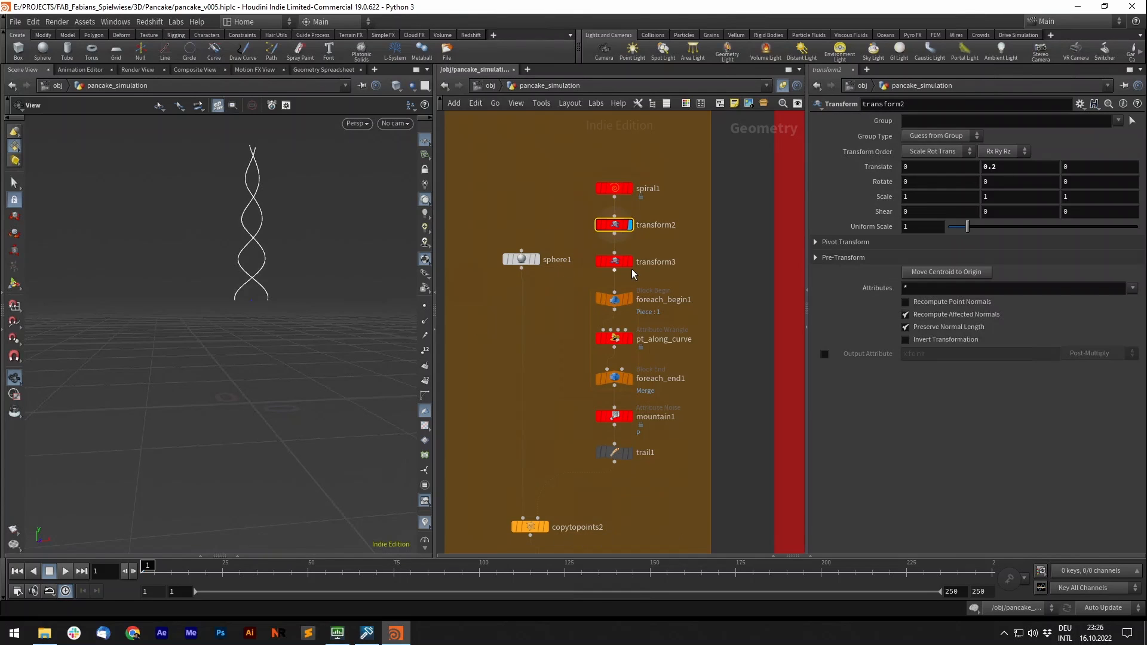
click(631, 263)
click(615, 262)
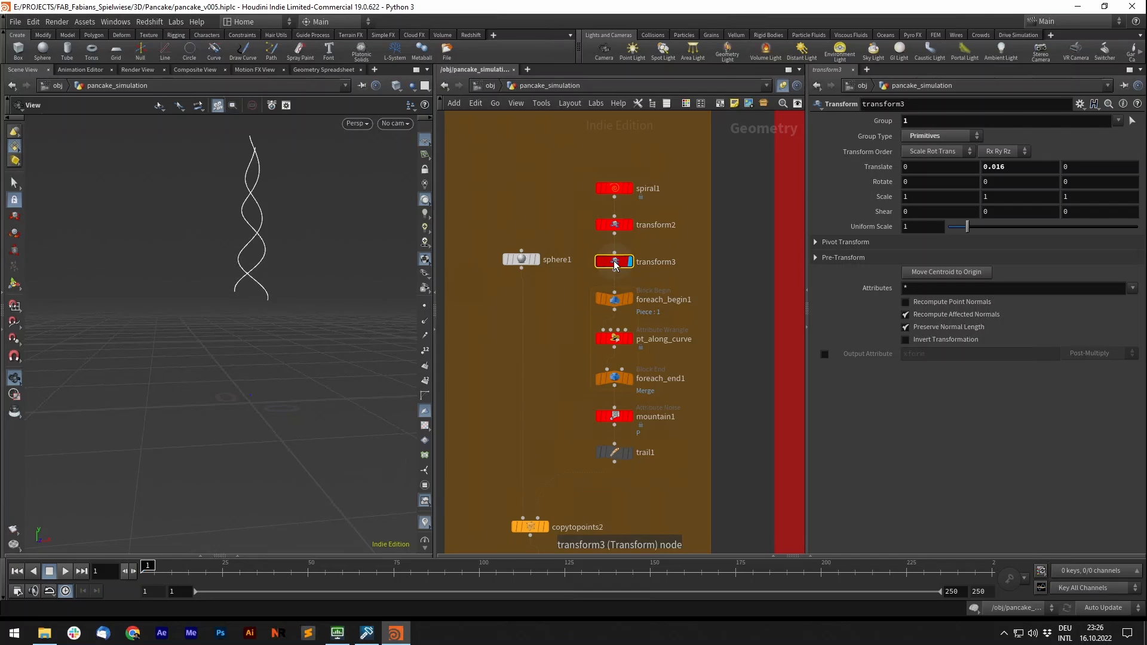
drag(256, 251, 379, 266)
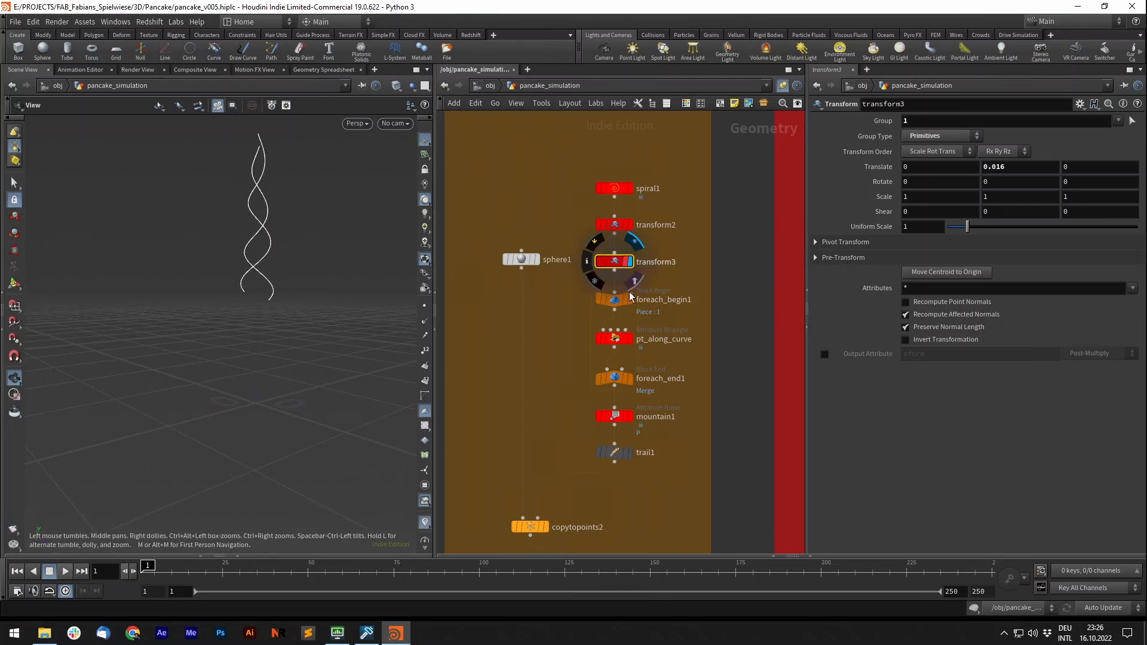
- Display the output of the pt_along_curve wrangle and enlarge the particle point size in the viewport's geometry display options
scroll(630, 291, up, 3)
click(630, 441)
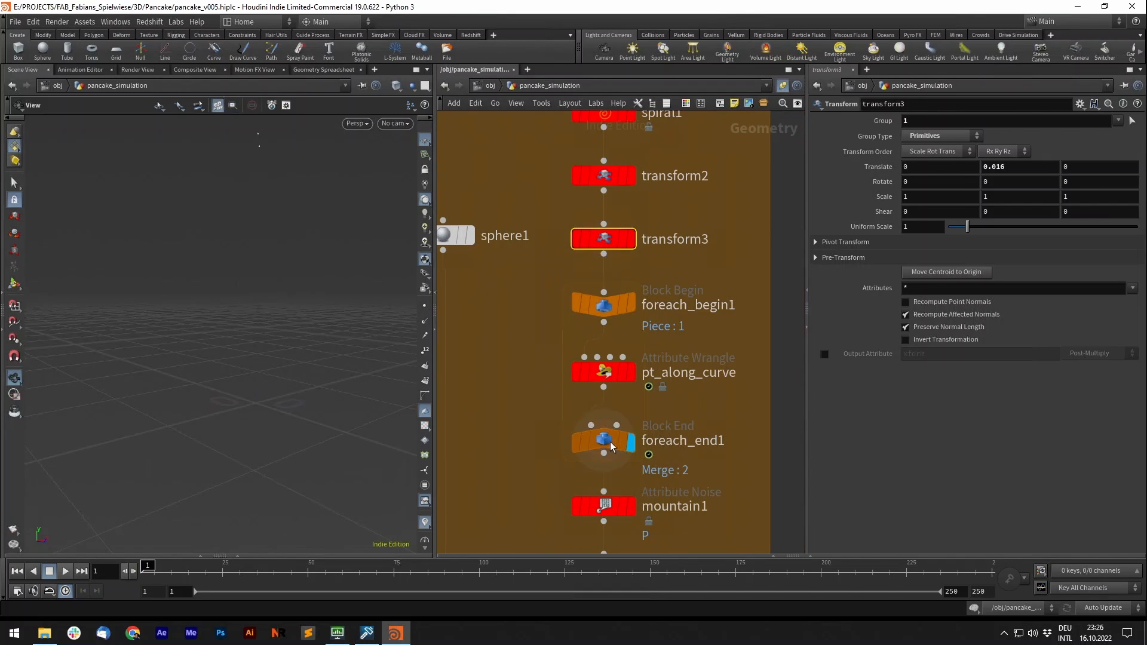
click(629, 374)
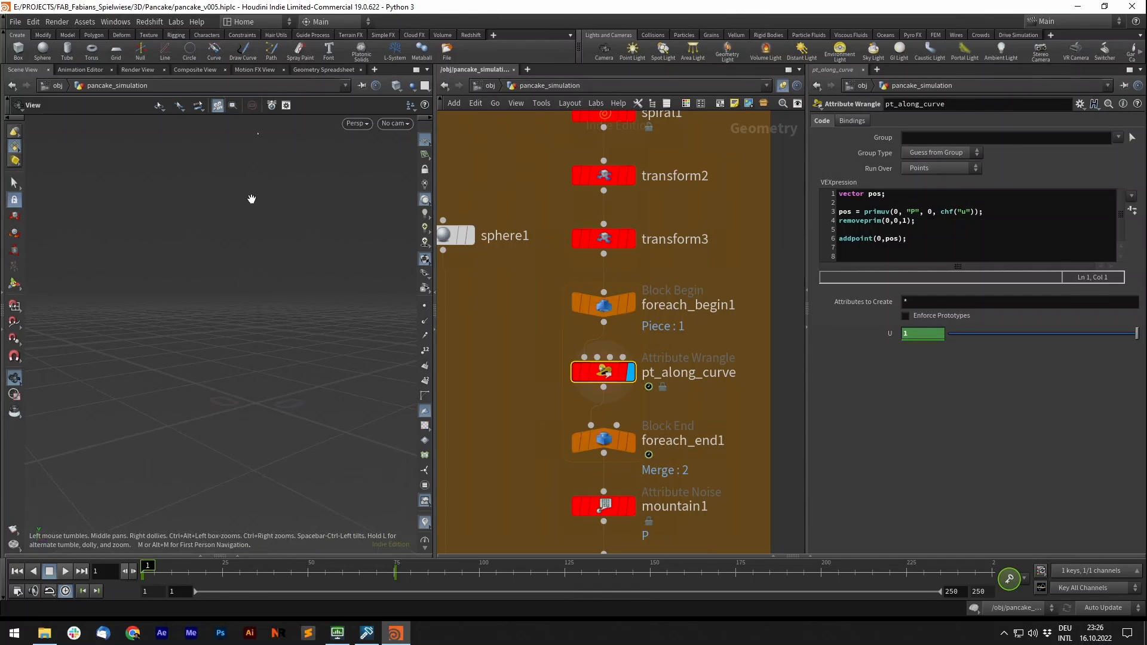
key(d)
click(117, 102)
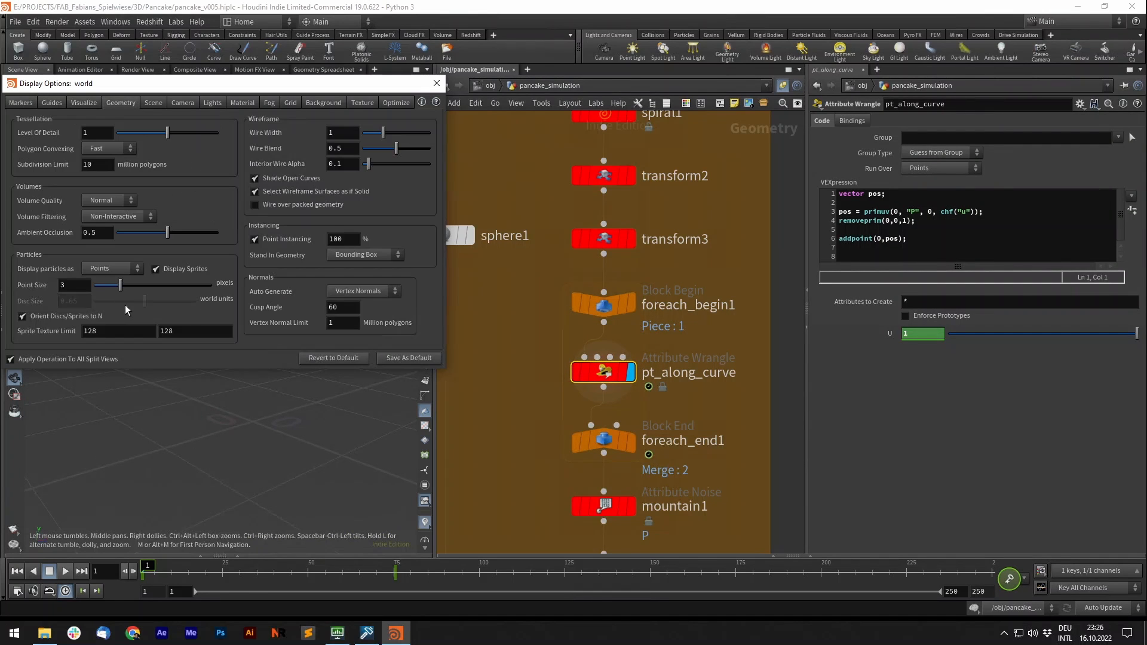
click(436, 85)
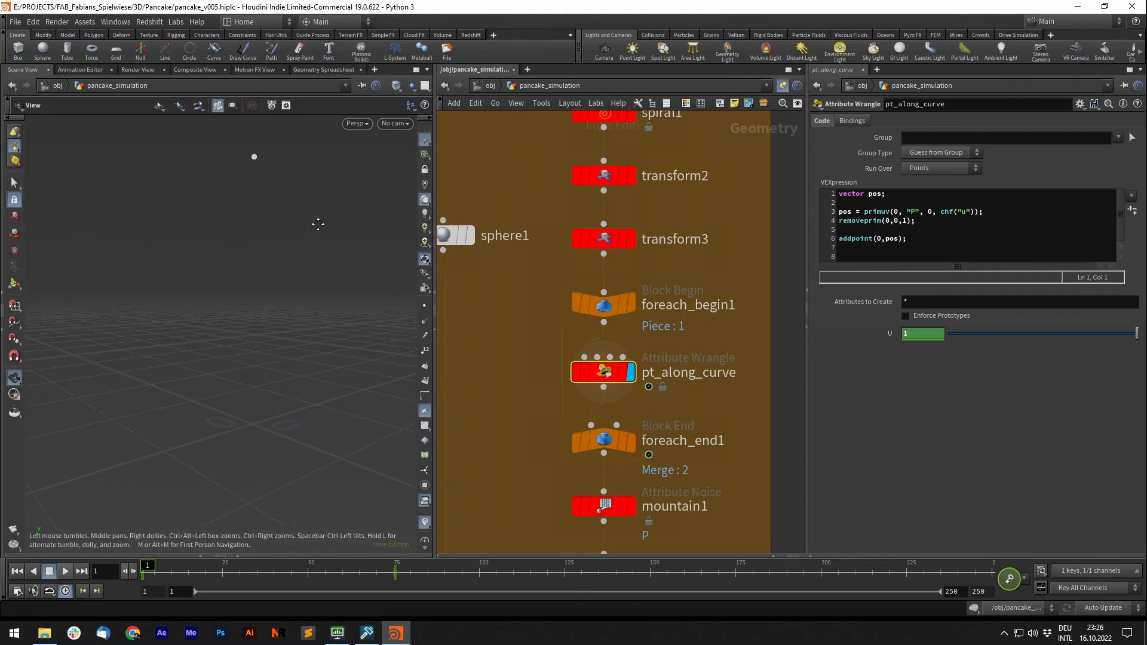
- Show transform3 as a template alongside pt_along_curve and scrub the timeline near frame 1 to check the point on the curve
mouse_move(157, 569)
mouse_down()
mouse_move(424, 569)
mouse_move(141, 568)
mouse_up()
scroll(633, 287, down, 4)
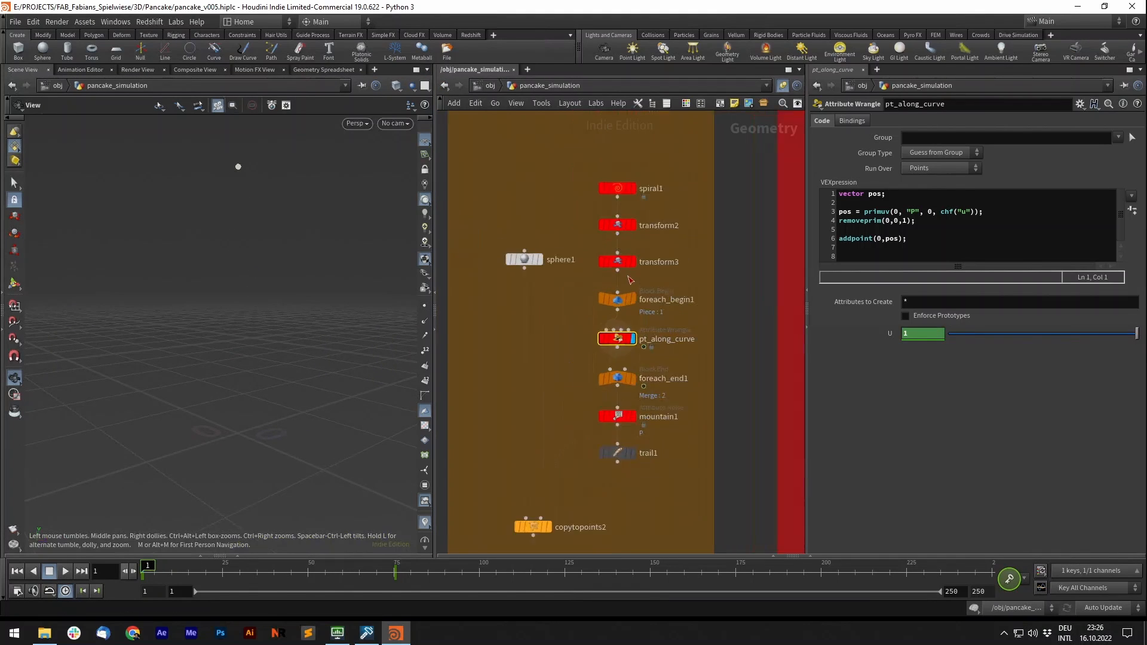
click(627, 268)
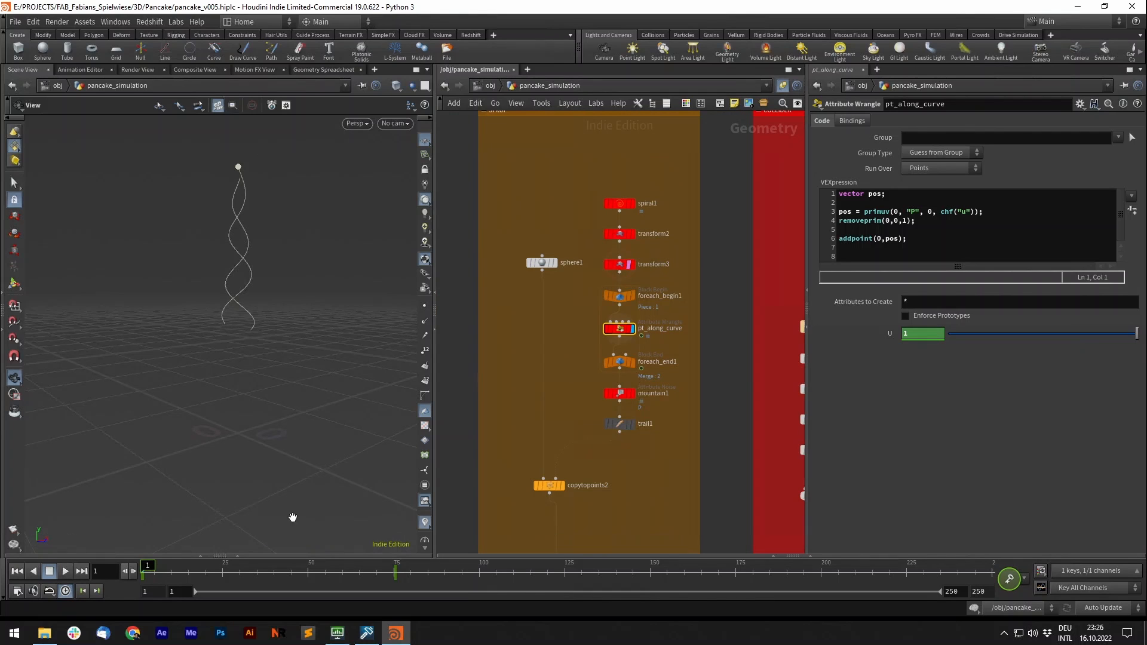
mouse_move(146, 568)
mouse_down()
mouse_move(379, 568)
mouse_move(143, 568)
mouse_up()
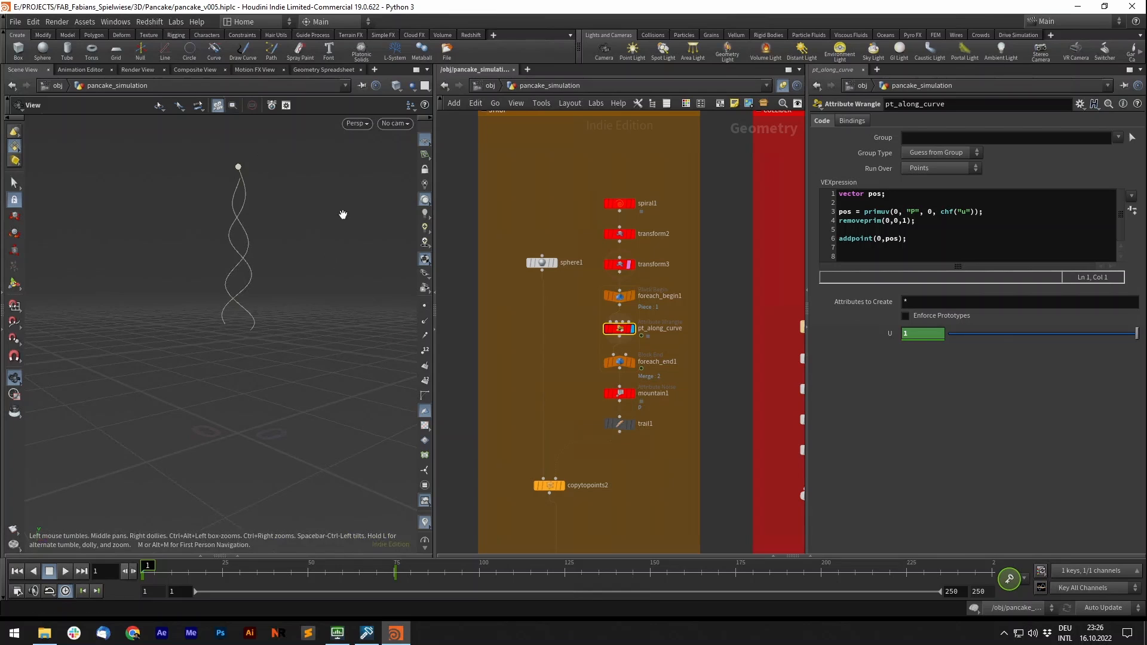
scroll(613, 341, up, 3)
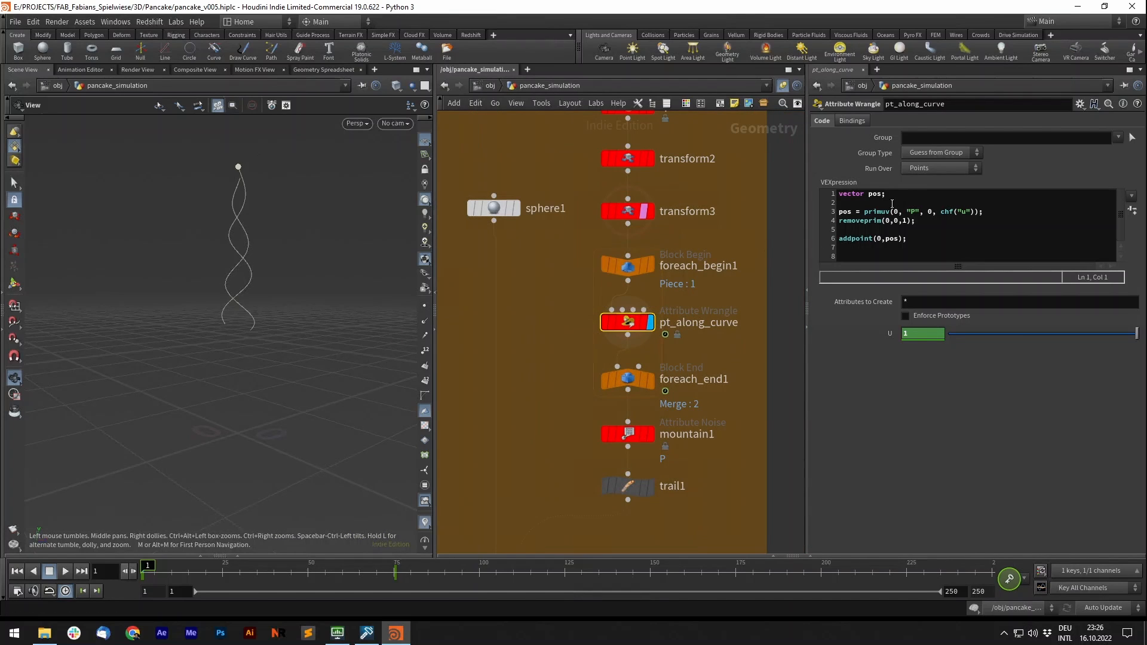
- Examine the vector declaration and the primuv arguments in pt_along_curve's VEX code
triple_click(871, 193)
click(906, 195)
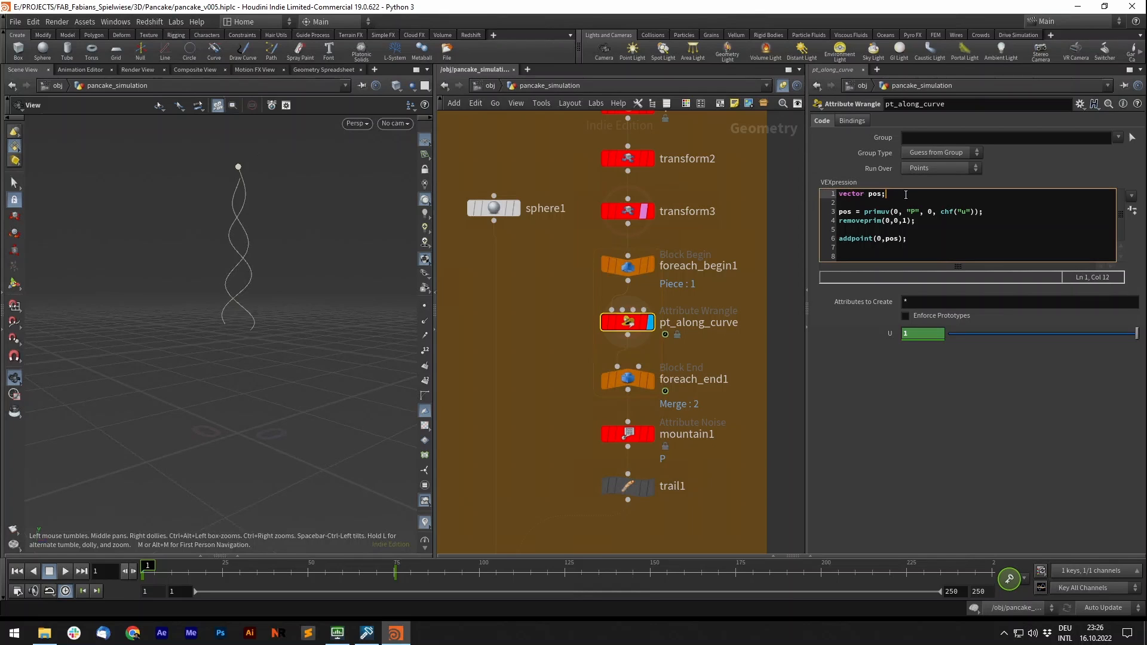
double_click(852, 213)
drag(865, 211, 893, 212)
mouse_move(906, 213)
mouse_down()
mouse_move(892, 211)
mouse_move(920, 212)
mouse_move(906, 211)
mouse_up()
click(931, 212)
- Open the geometry spreadsheet to check foreach_begin1's primitive number, and return to the pt_along_curve wrangle
click(237, 556)
click(628, 265)
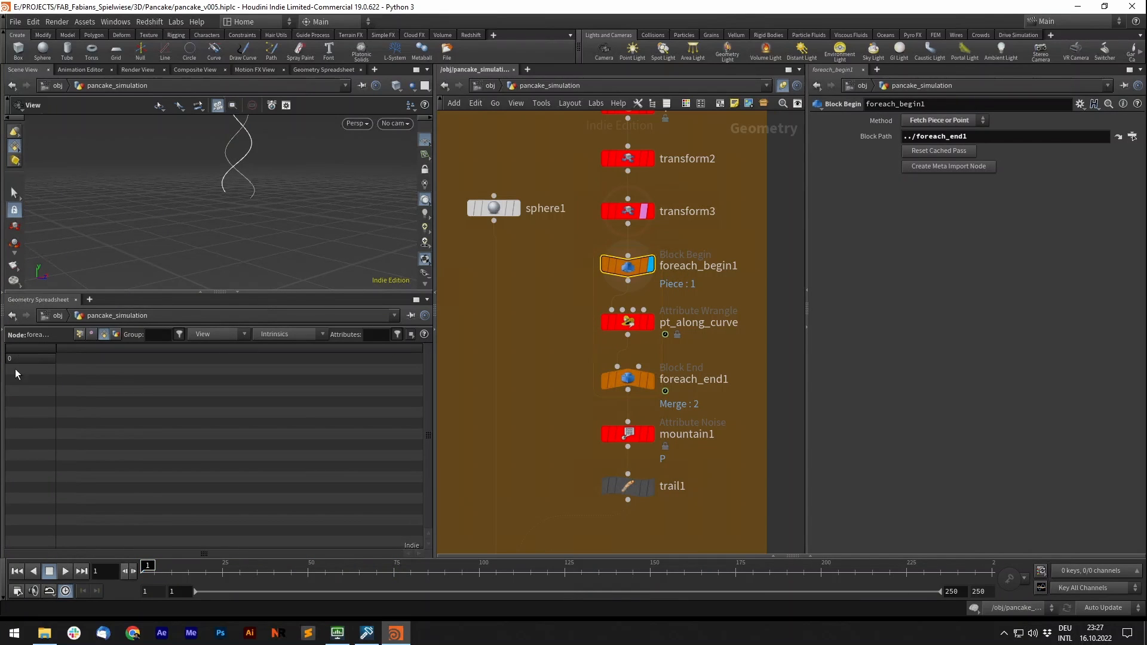
click(628, 322)
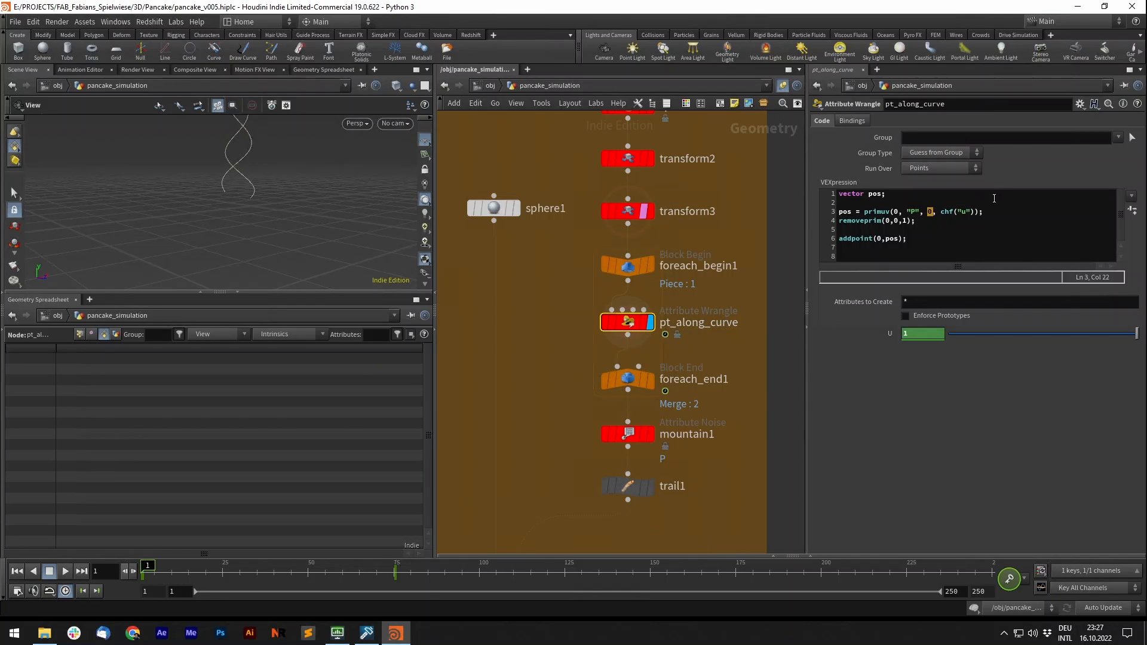
- Examine the chf("u") argument in pt_along_curve and set its U parameter to 0.503
drag(958, 212, 978, 212)
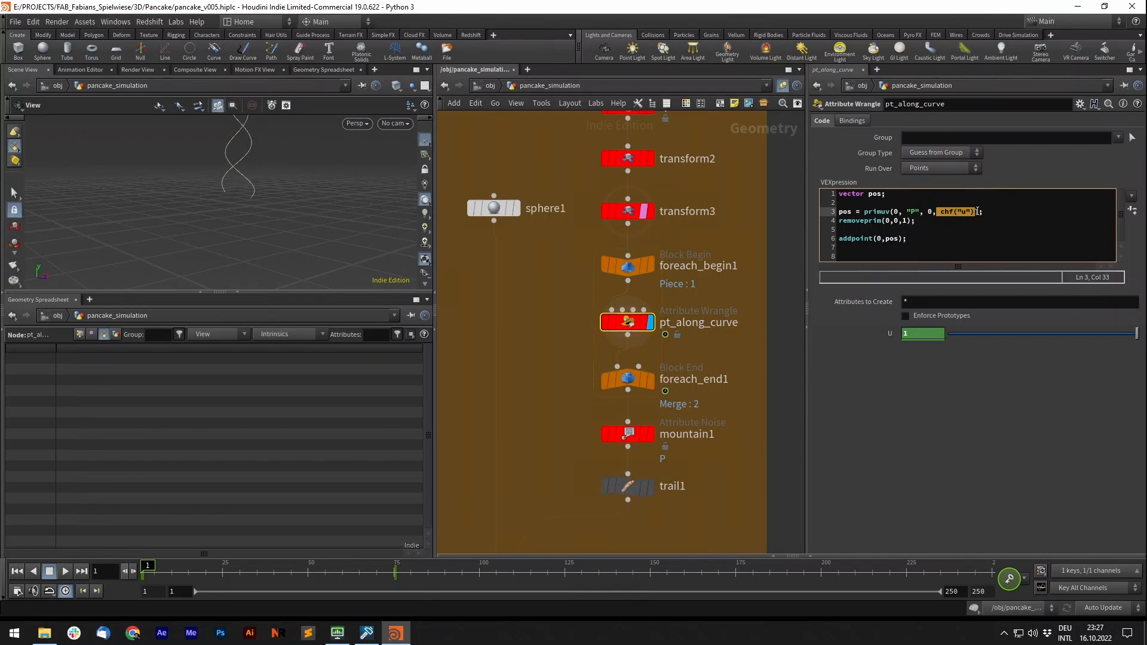
middle_drag(280, 191, 278, 260)
right_drag(278, 259, 218, 224)
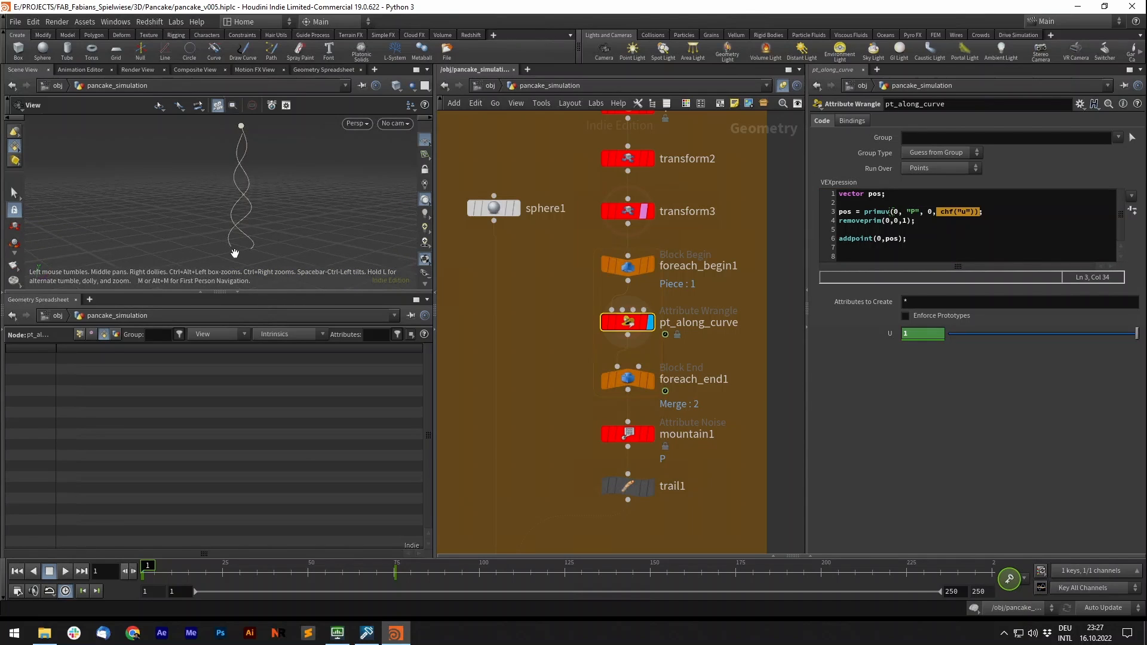
click(1015, 209)
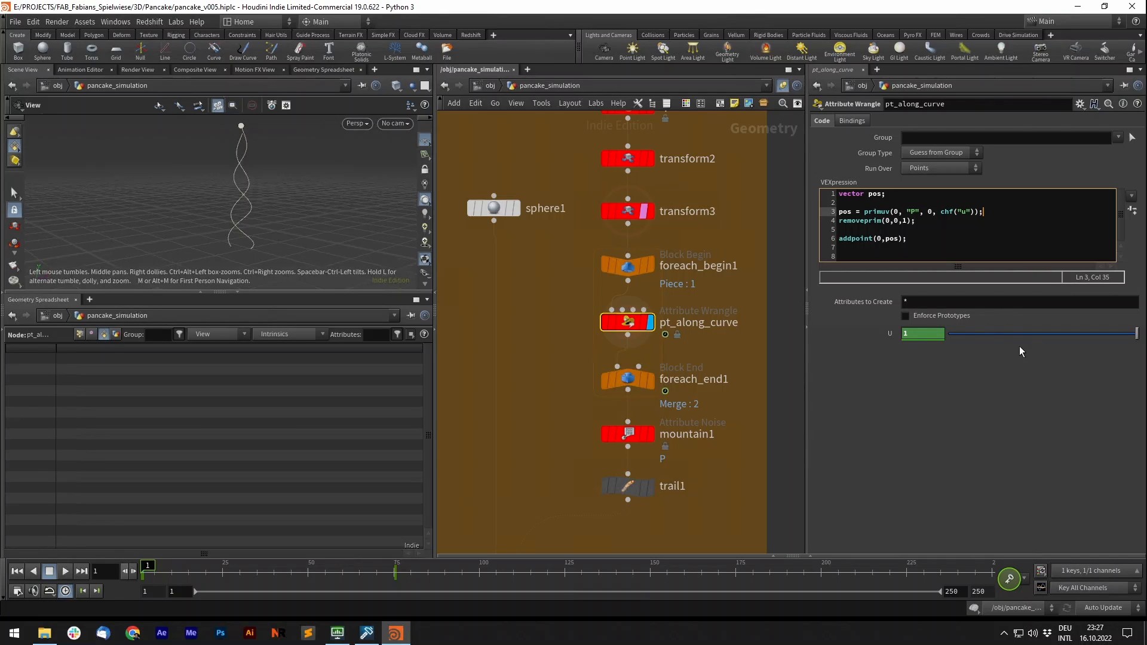
drag(1069, 335, 1044, 335)
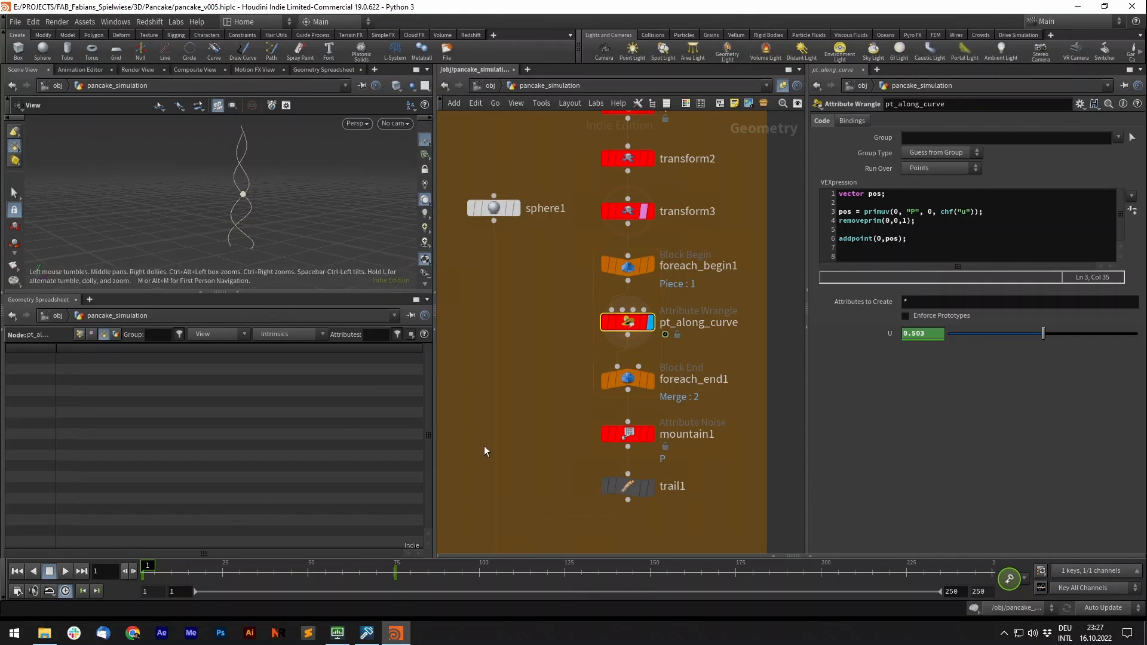
- Examine the removeprim and addpoint lines and the pos variable in pt_along_curve's VEX code
drag(920, 220, 820, 222)
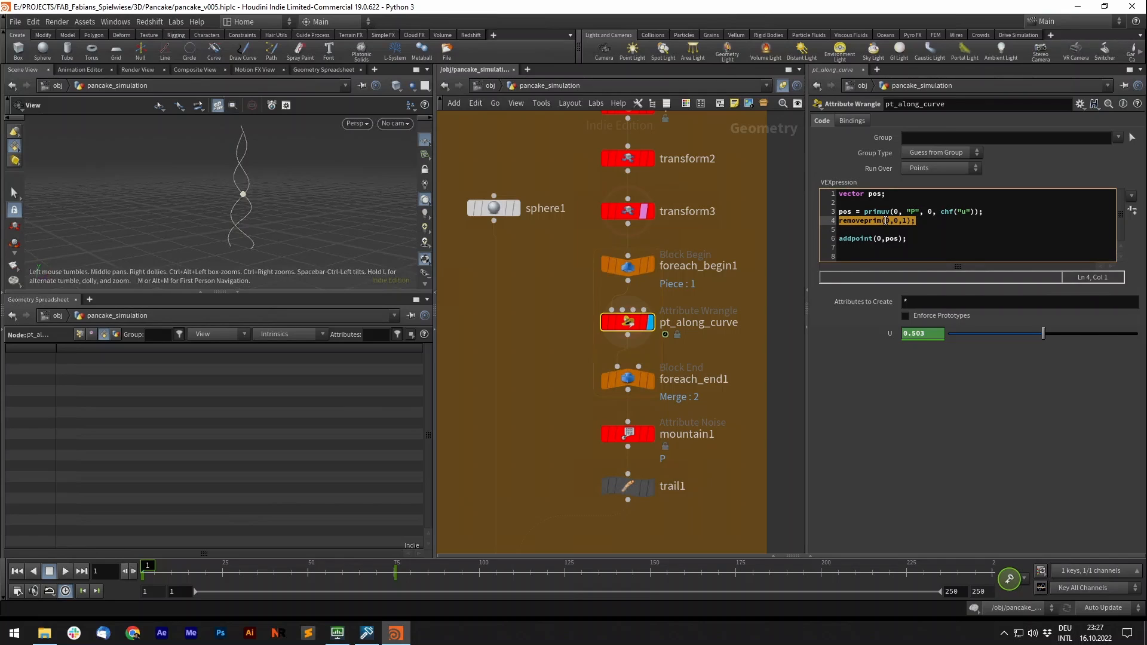
drag(914, 239, 845, 239)
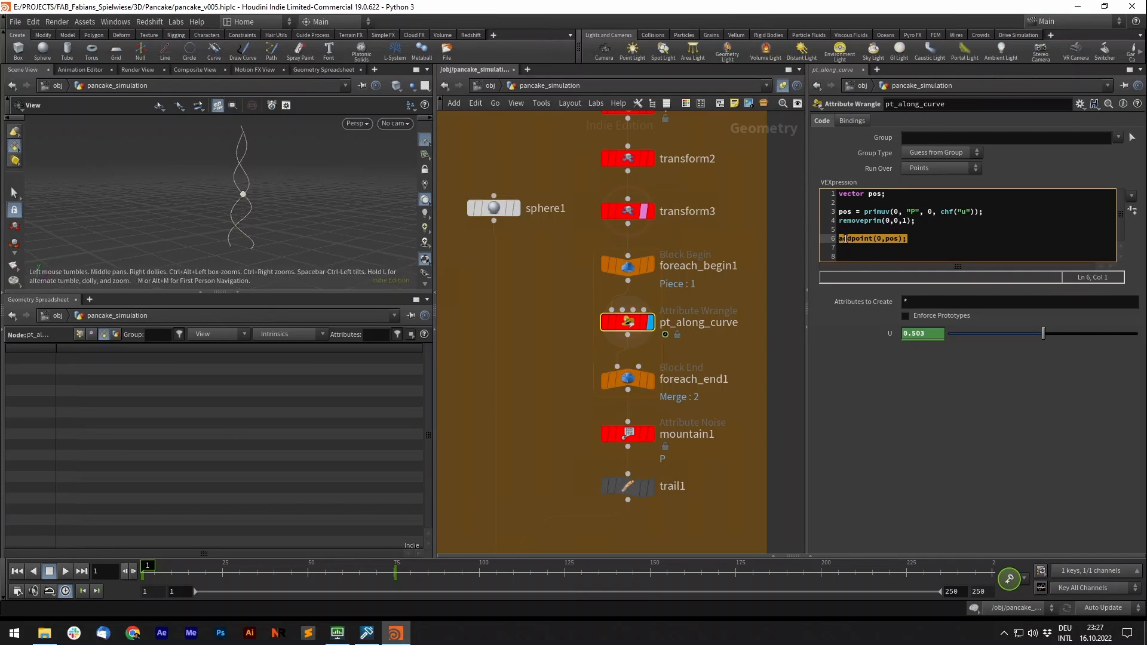
click(885, 239)
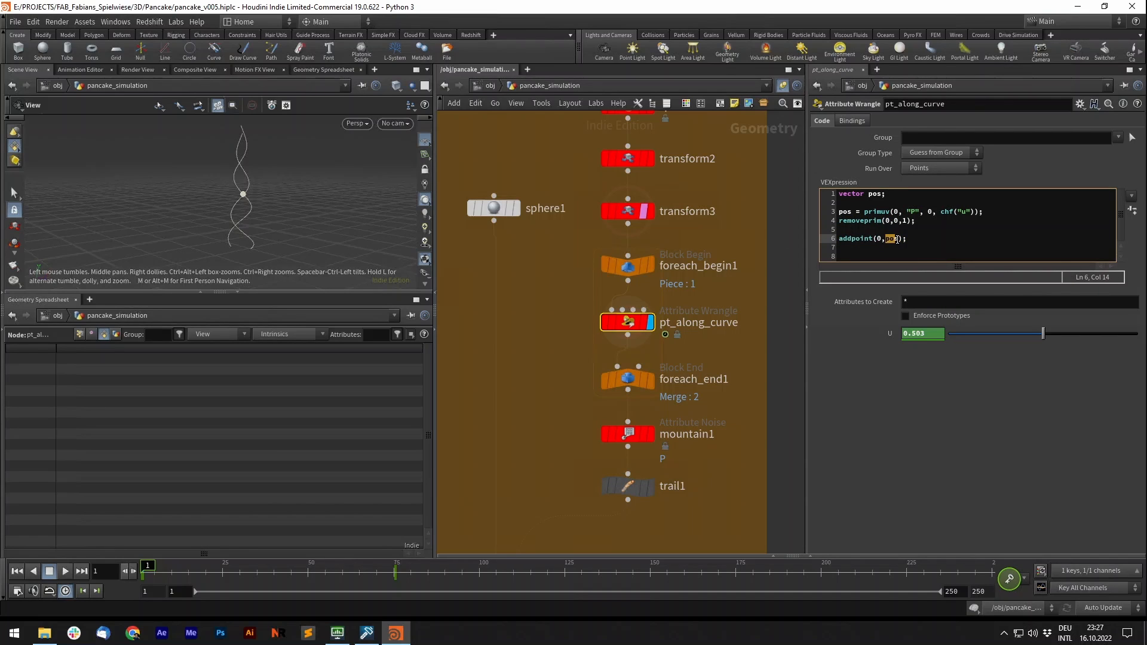
click(843, 213)
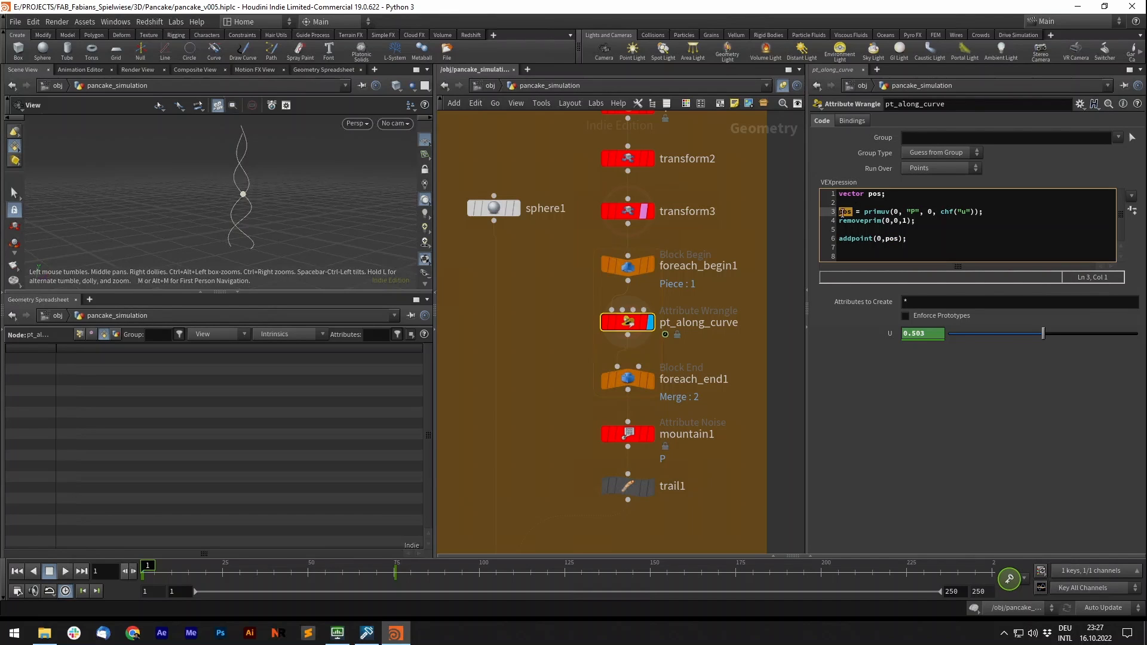
- Display foreach_end1, scrub to frame 51 and back to frame 1 to check both points, with pt_along_curve selected
click(651, 379)
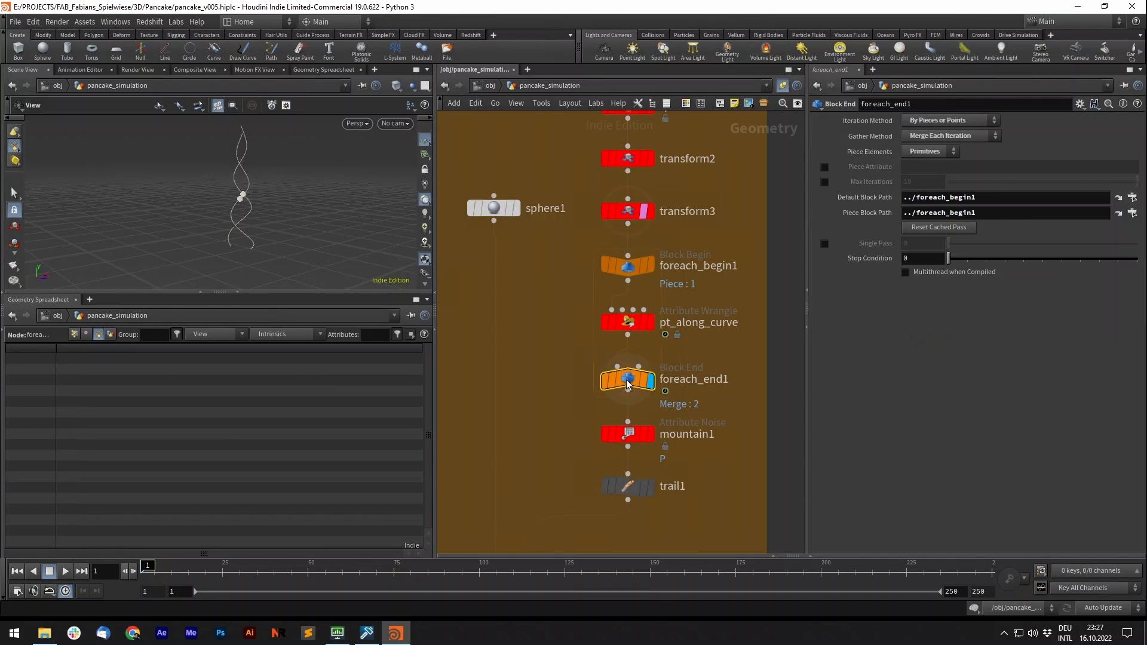
drag(150, 569, 310, 569)
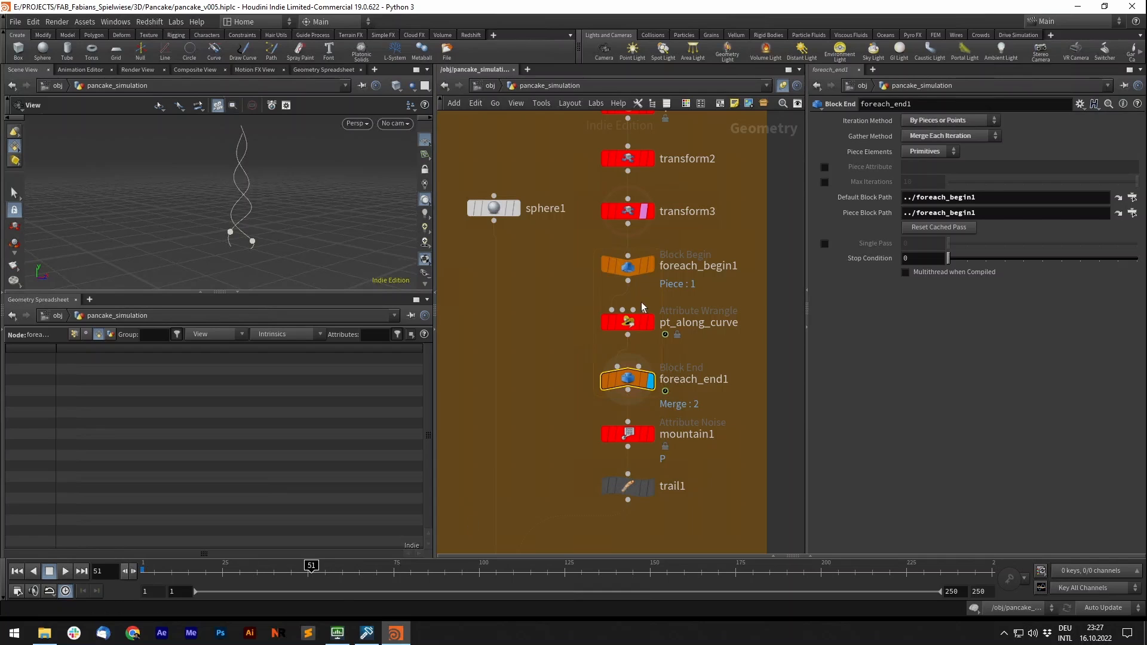
click(627, 322)
drag(213, 570, 144, 570)
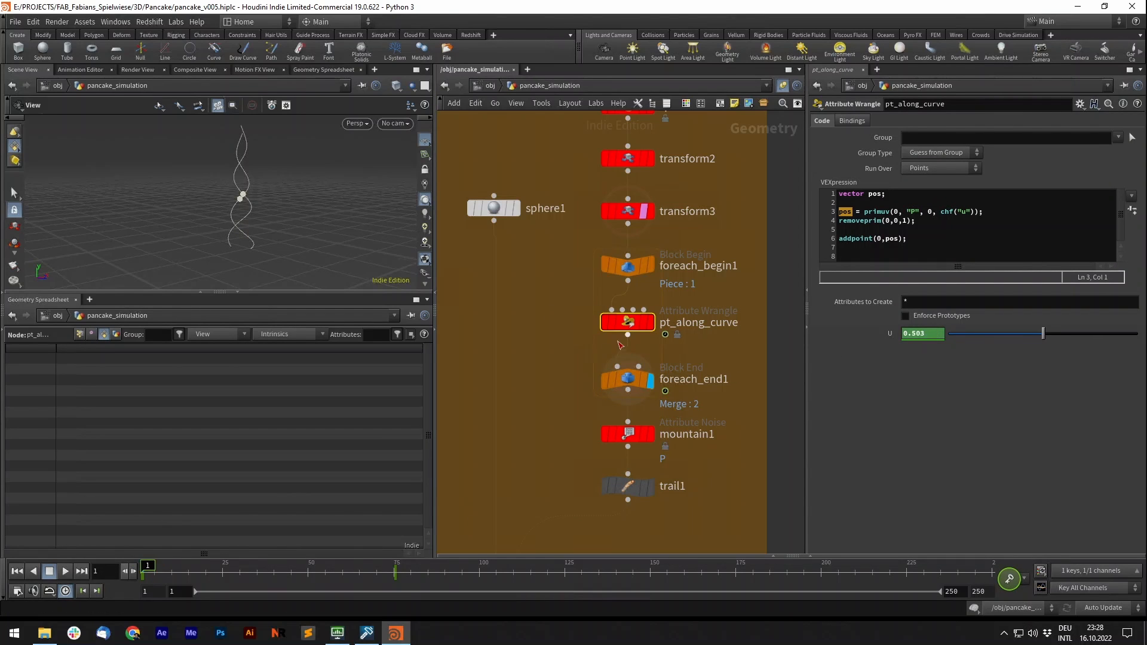
- Display the mountain1 noise node, turn off transform3's template display, and scrub the timeline to frame 222
middle_drag(695, 396, 737, 348)
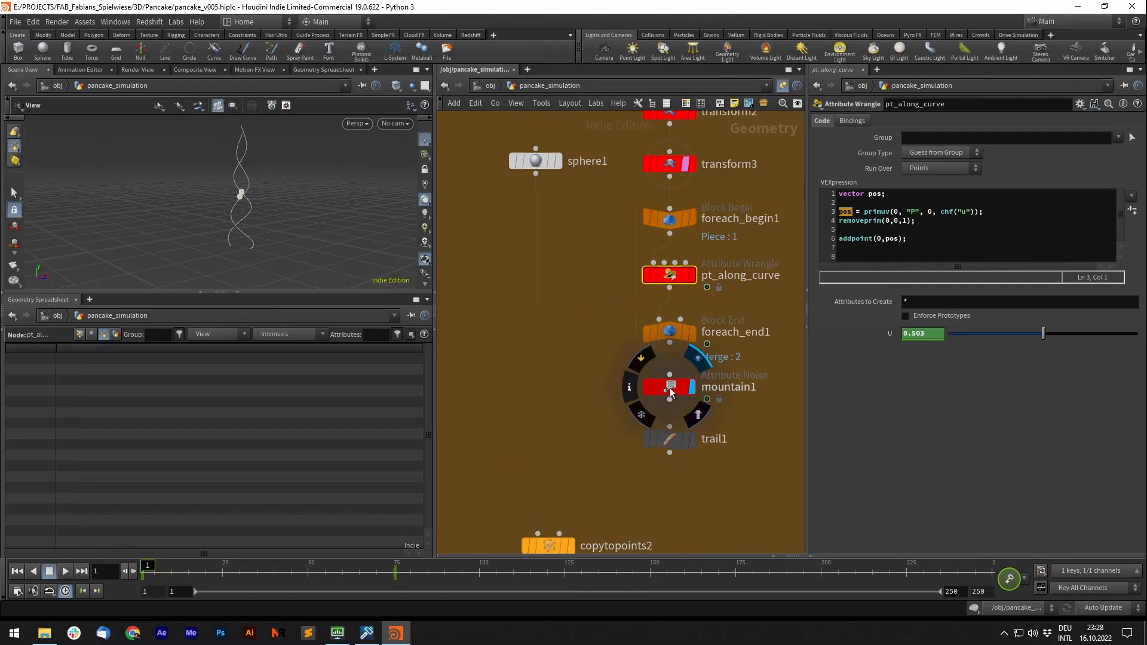
click(693, 388)
click(687, 163)
drag(148, 571, 848, 575)
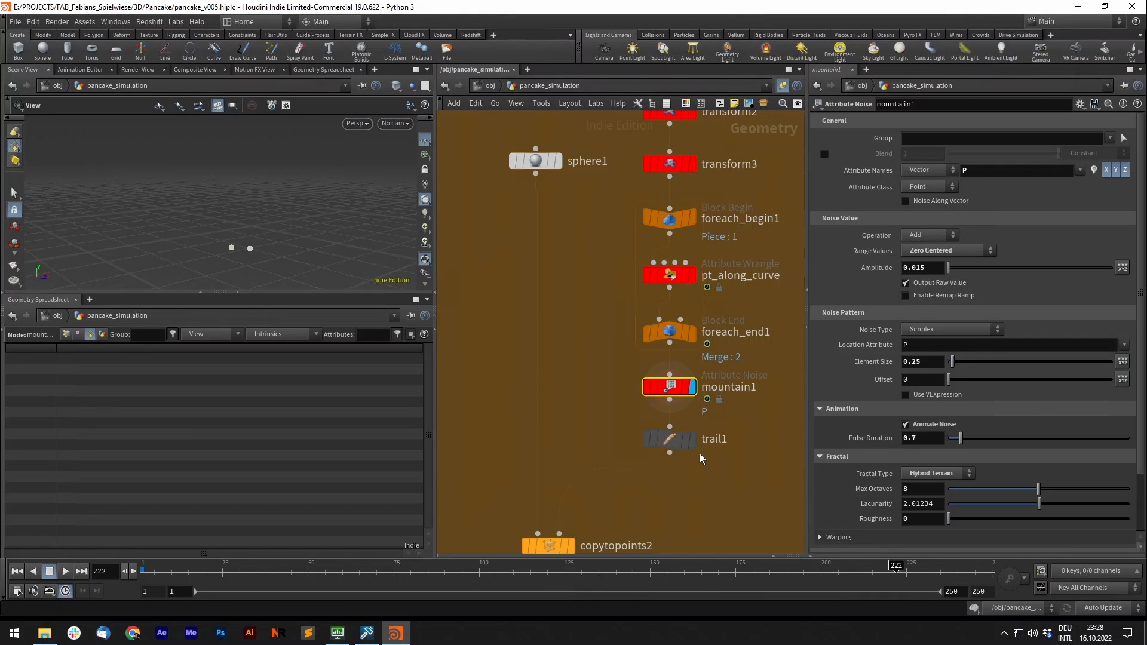
- Display the trail1 node, collapse the geometry spreadsheet, and go to frame 34
click(669, 441)
click(692, 441)
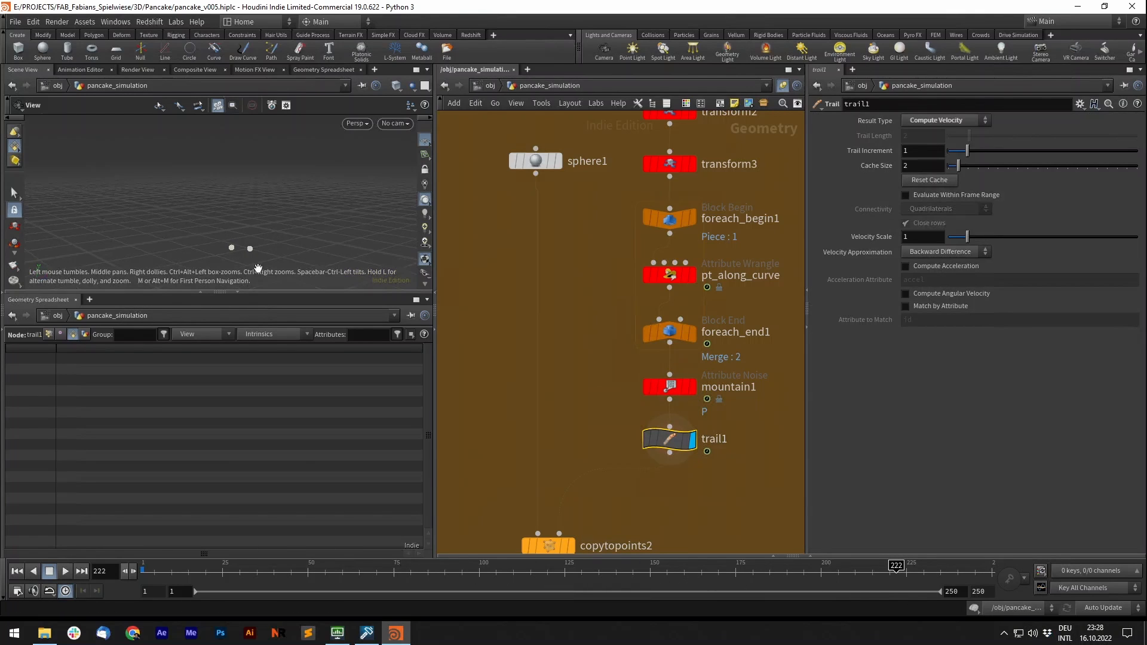
click(238, 292)
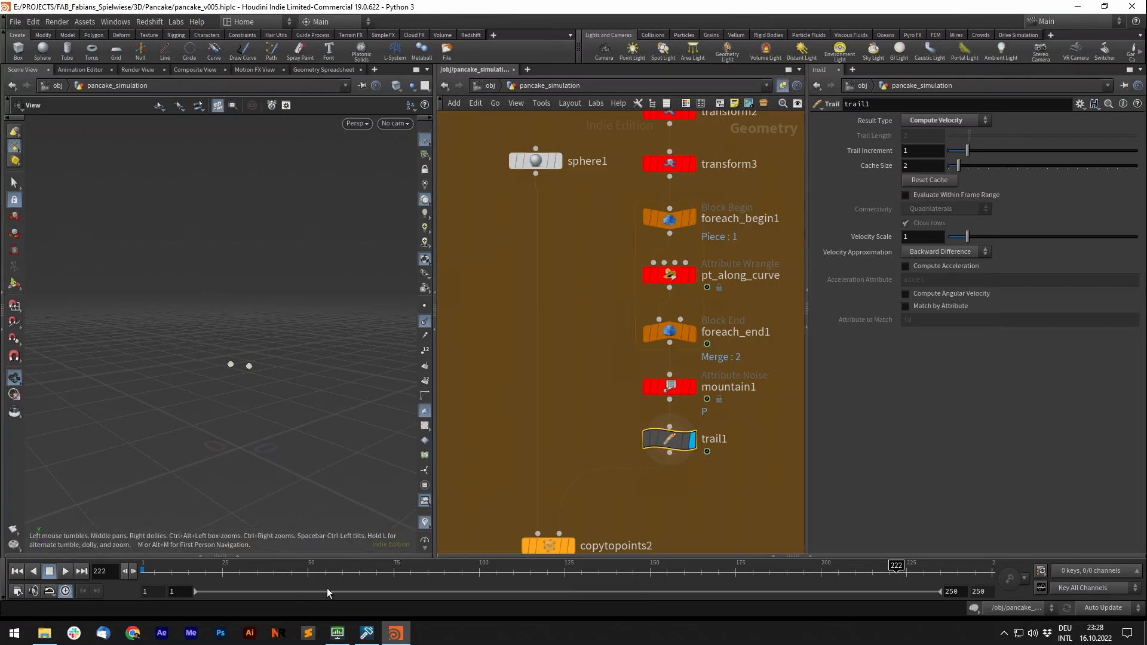
click(254, 572)
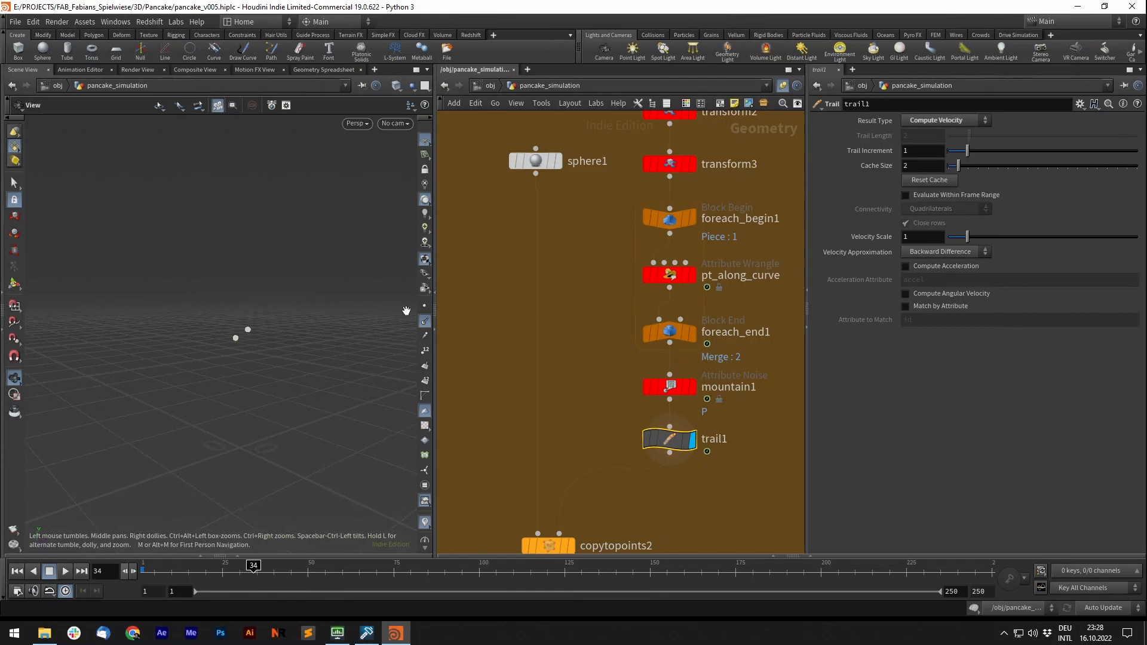
- Enable the v visualizer in the viewport and scrub to frame 47 to inspect the points' velocity vectors
click(425, 524)
click(429, 509)
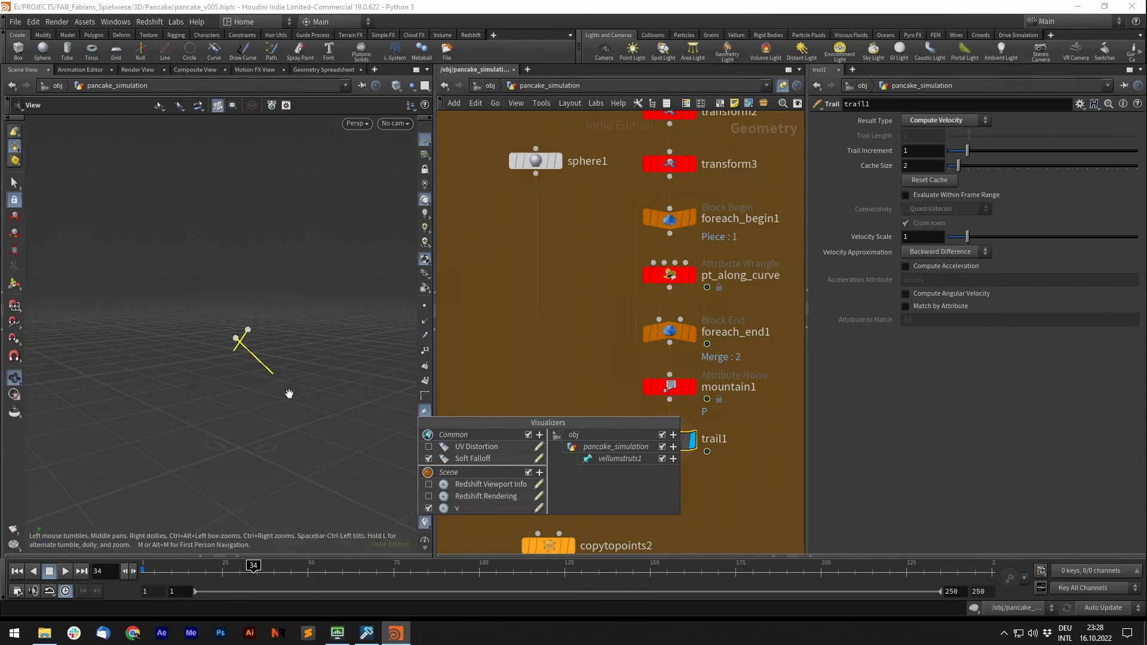
mouse_move(210, 573)
mouse_down()
mouse_move(167, 573)
mouse_move(377, 575)
mouse_move(300, 584)
mouse_up()
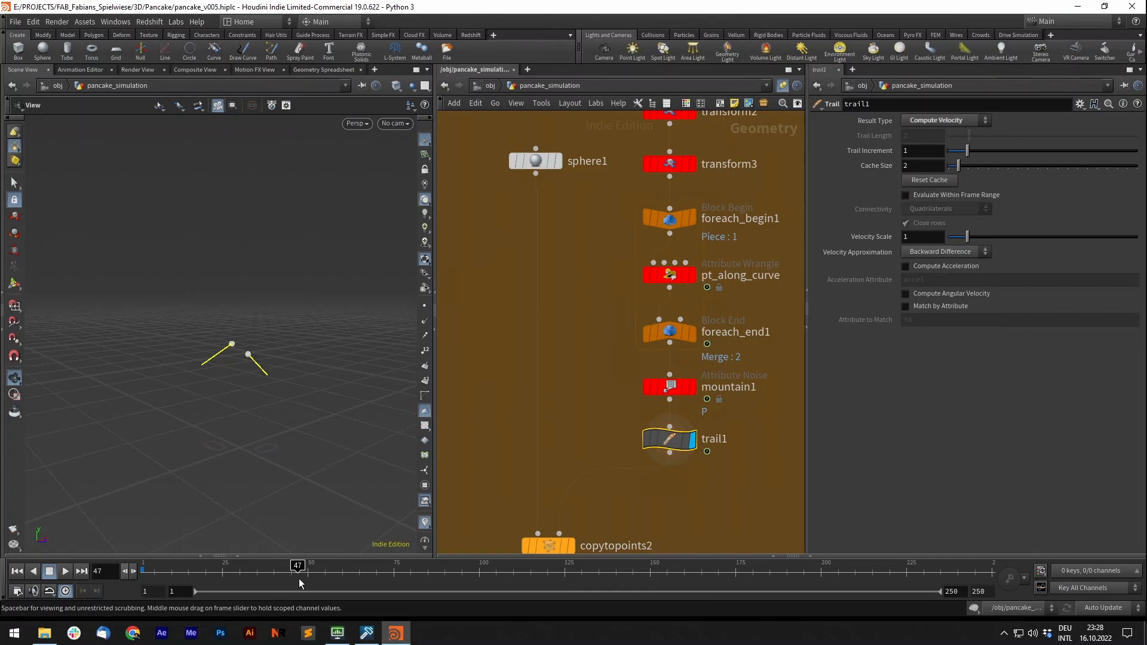
- Display the copytopoints2 node and select sphere1 to inspect the sphere copied onto the emitter points
middle_drag(490, 387, 503, 201)
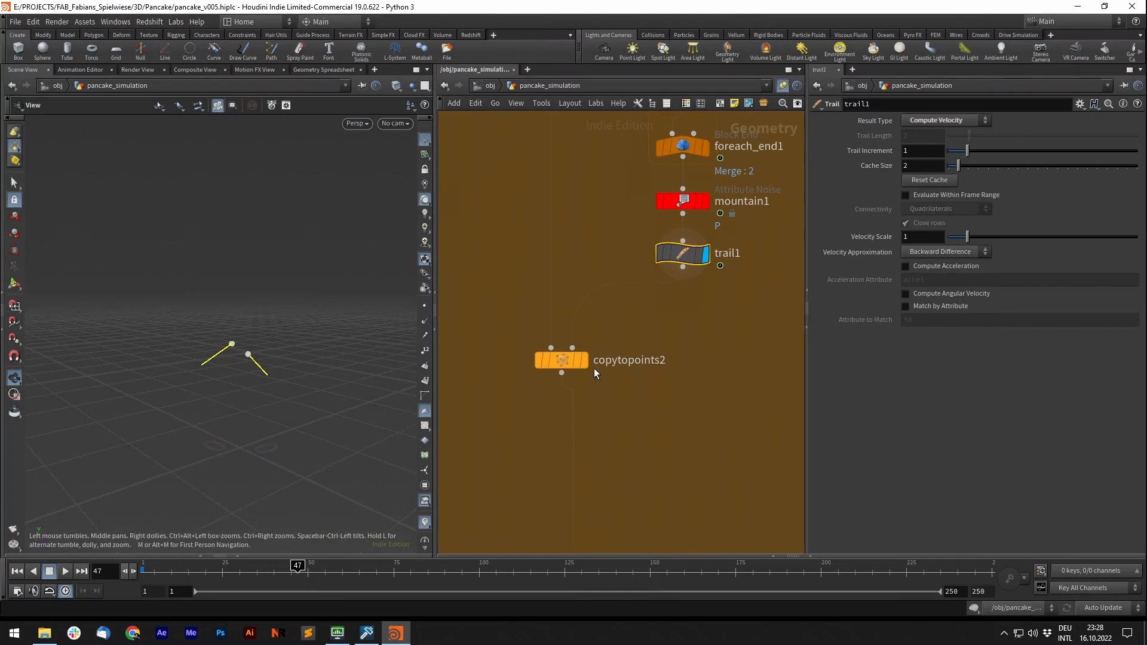
click(583, 361)
click(563, 359)
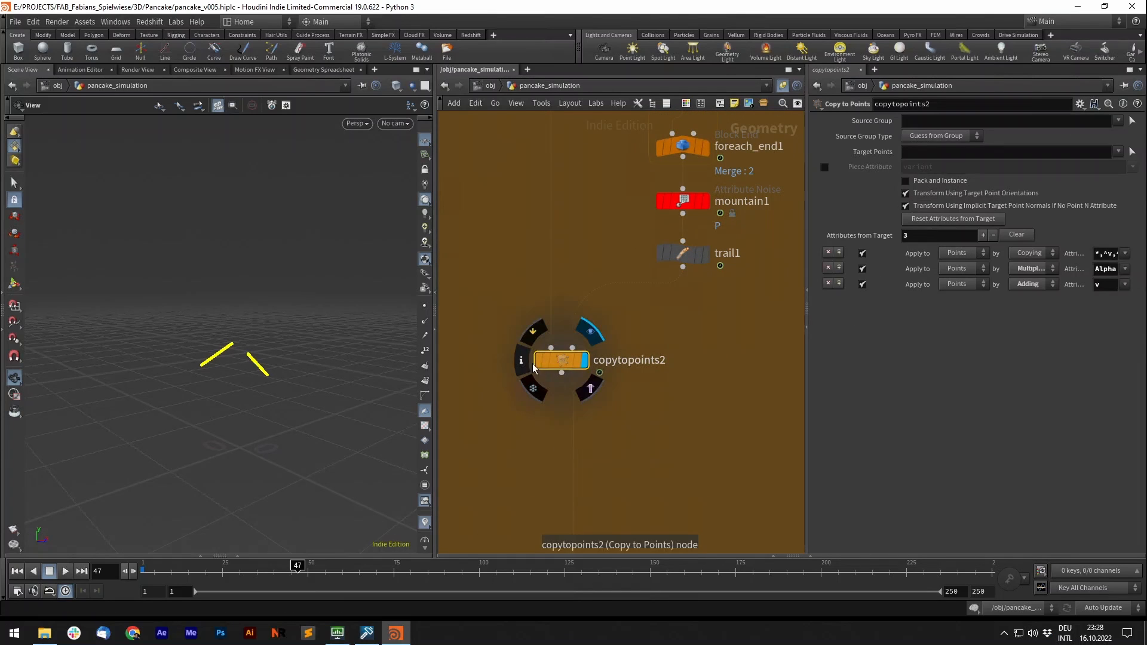
middle_drag(473, 241, 475, 456)
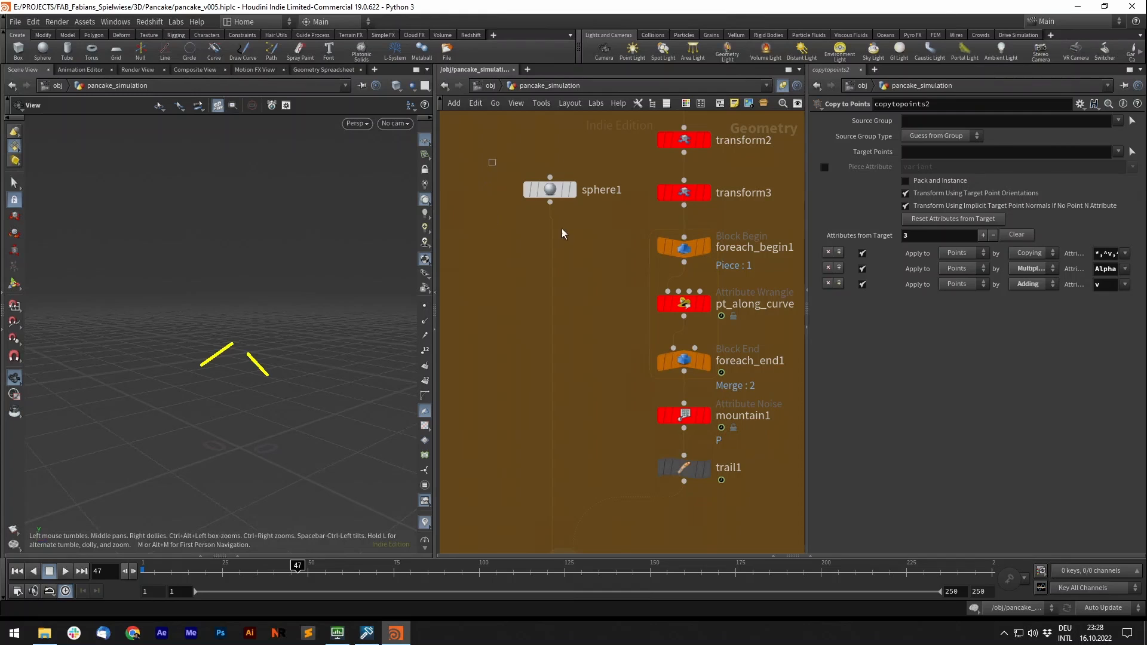
drag(489, 159, 563, 230)
right_drag(209, 355, 264, 340)
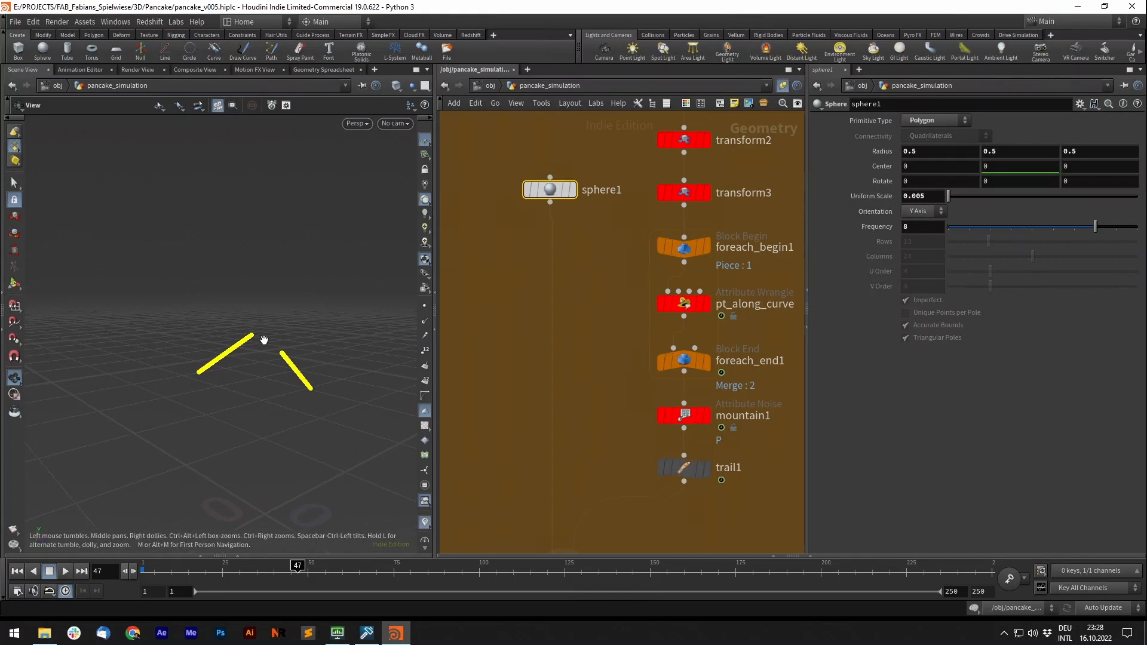
- Display the vellumfluid1 node in the FLUID CONSTAINTS network box
middle_drag(553, 339, 549, 275)
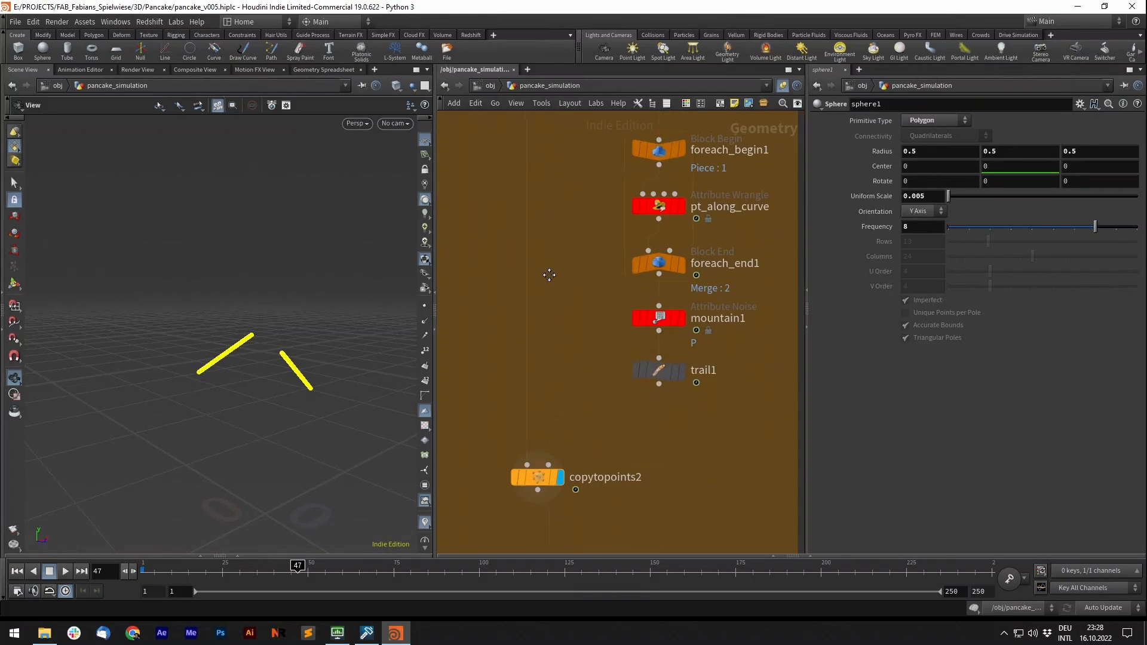
scroll(549, 274, down, 4)
middle_drag(628, 363, 640, 215)
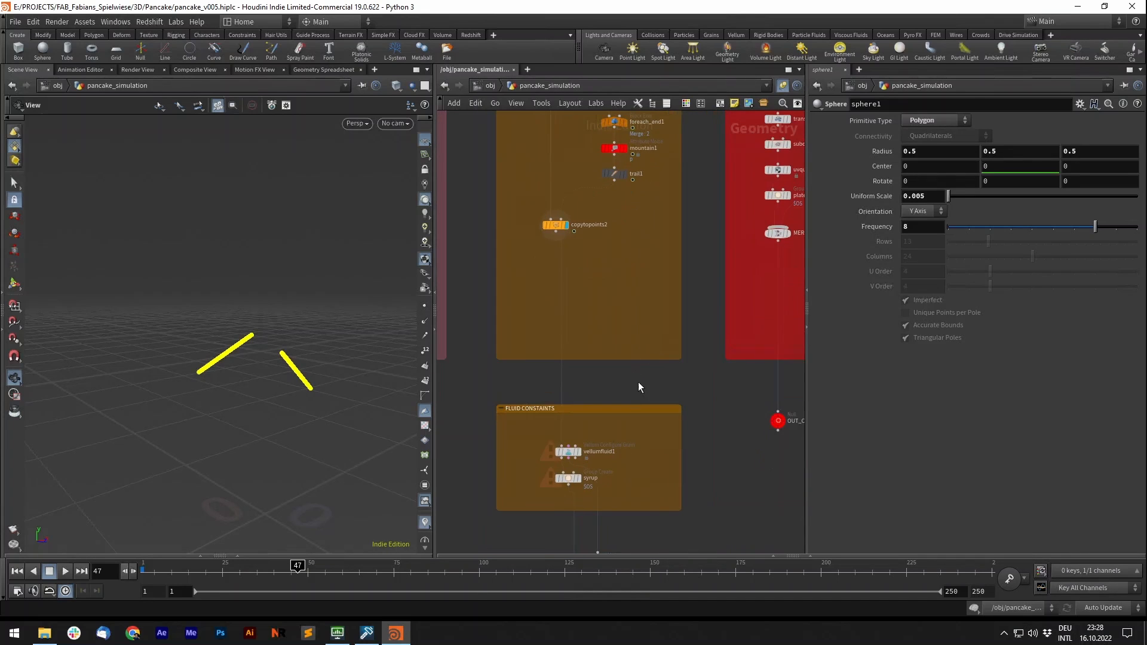
middle_drag(639, 382, 672, 332)
scroll(608, 402, up, 3)
scroll(616, 405, up, 2)
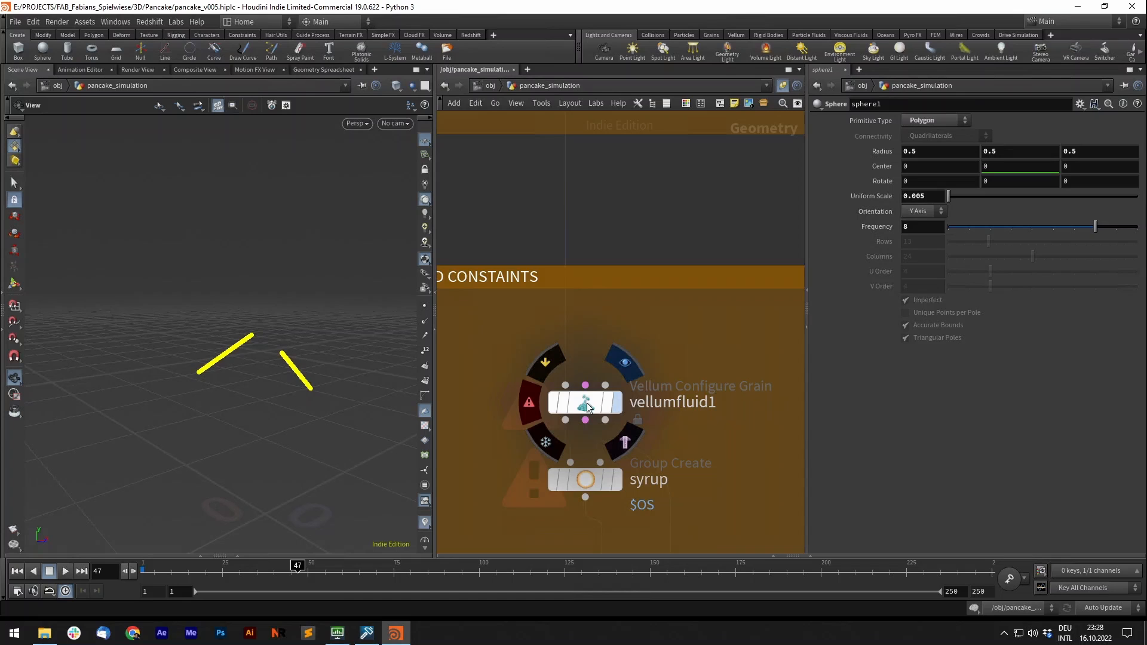
click(589, 407)
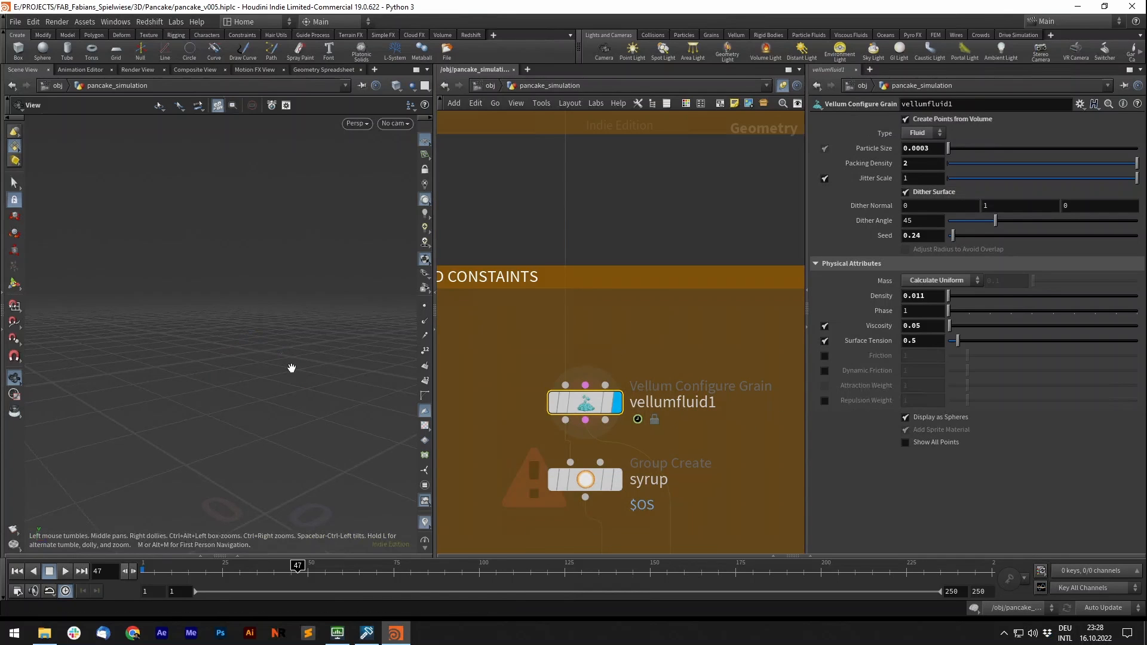
- Frame the fluid particle spheres in the viewport and check the type options of vellumfluid1
key(f)
middle_drag(346, 410, 264, 361)
drag(264, 361, 206, 338)
right_drag(206, 338, 263, 368)
click(924, 133)
click(1024, 136)
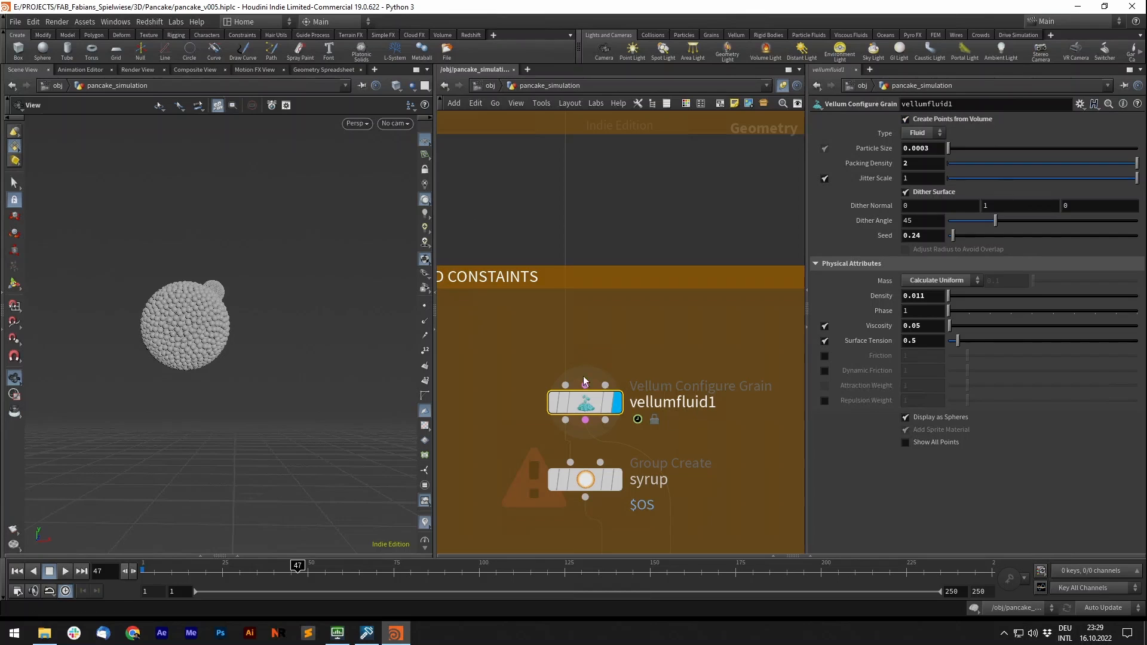
drag(246, 323, 273, 328)
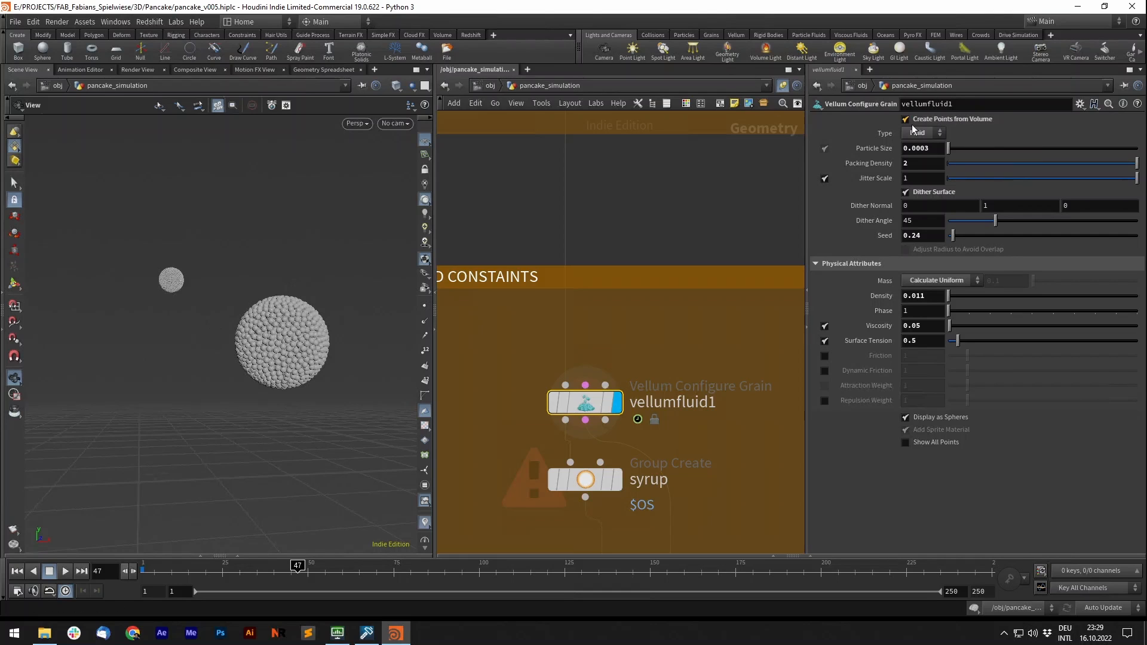
- Review the particle size, viscosity, density, phase and surface tension settings of vellumfluid1
click(904, 149)
key(Tab)
click(907, 327)
click(924, 297)
click(922, 296)
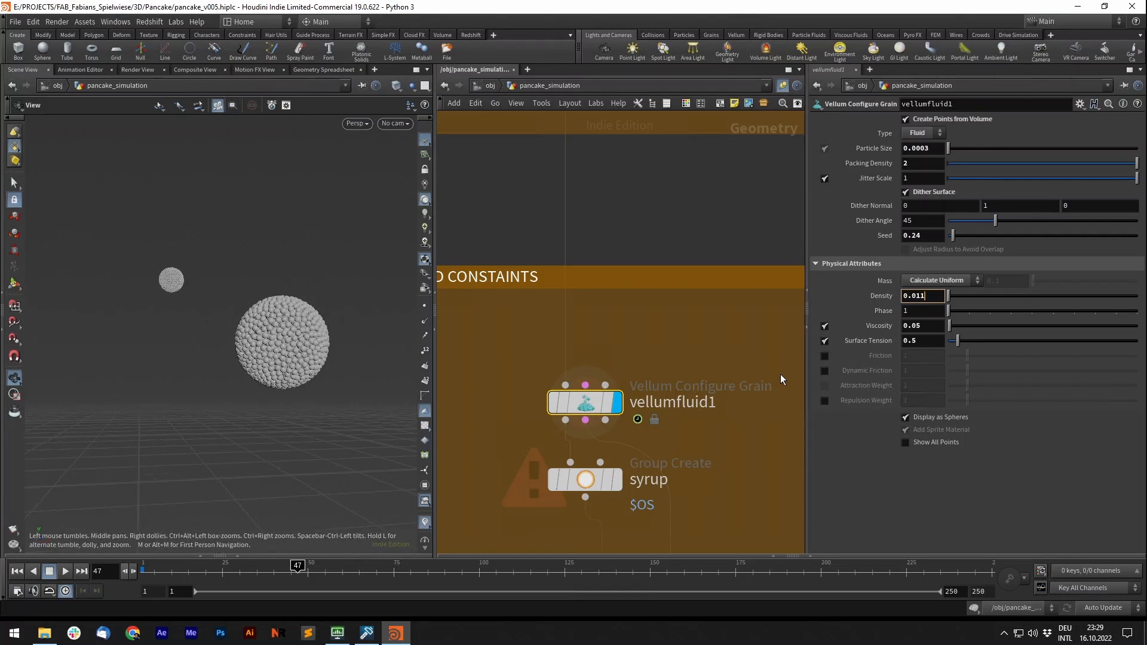
drag(935, 296, 870, 296)
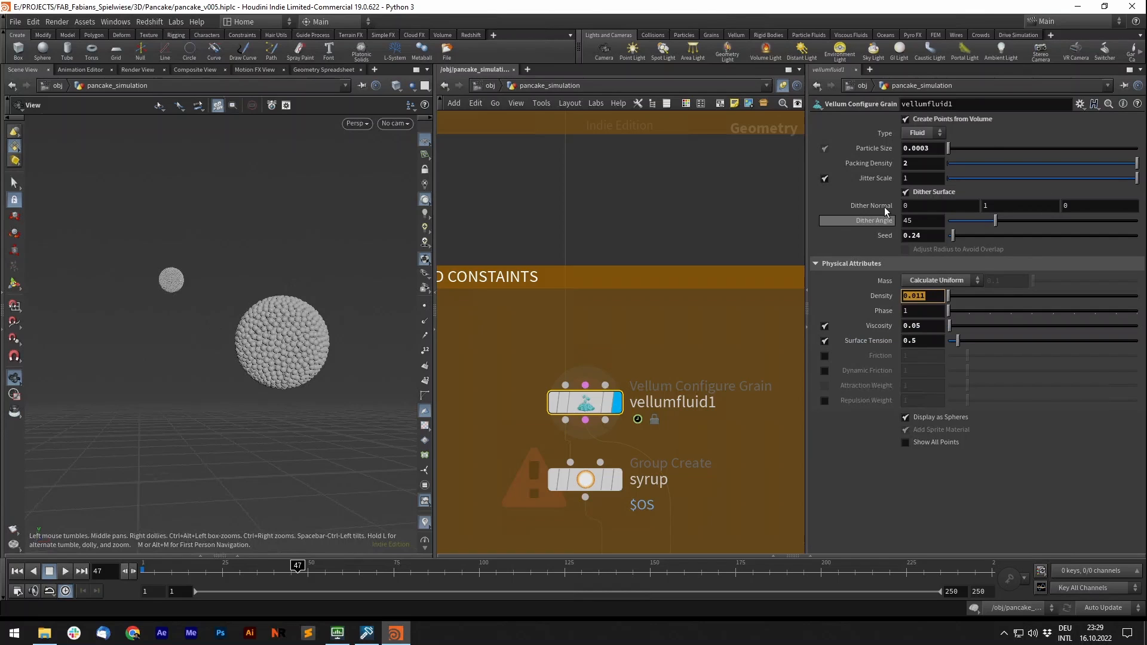
click(927, 312)
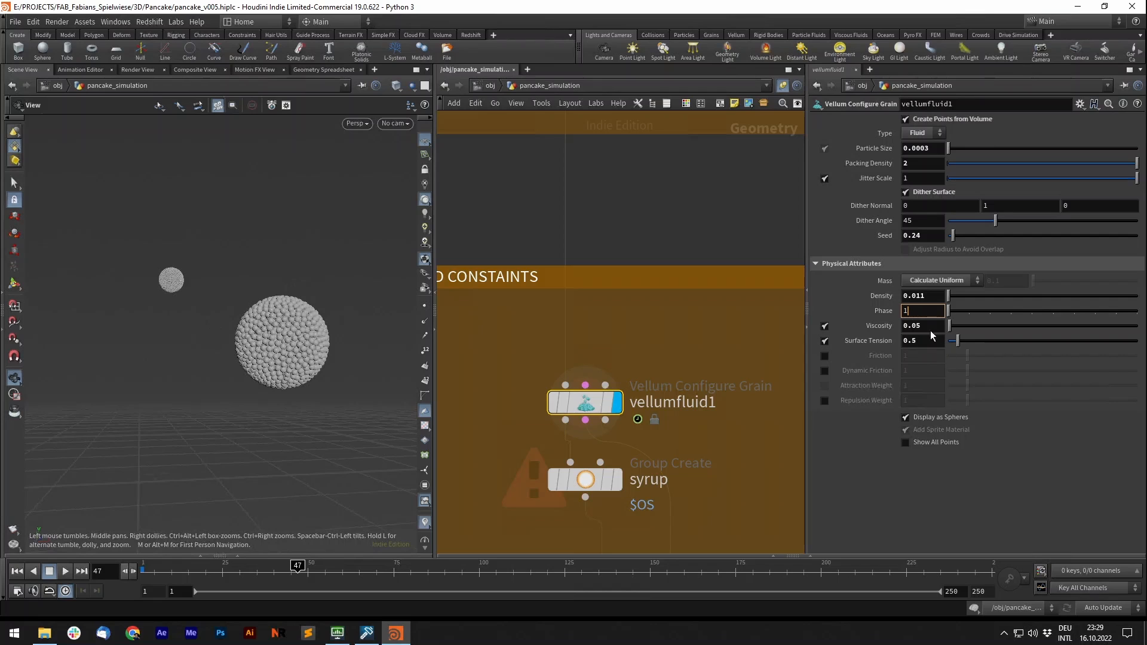
drag(938, 341, 879, 342)
- Display the syrup group node below vellumfluid1
middle_drag(685, 331, 697, 302)
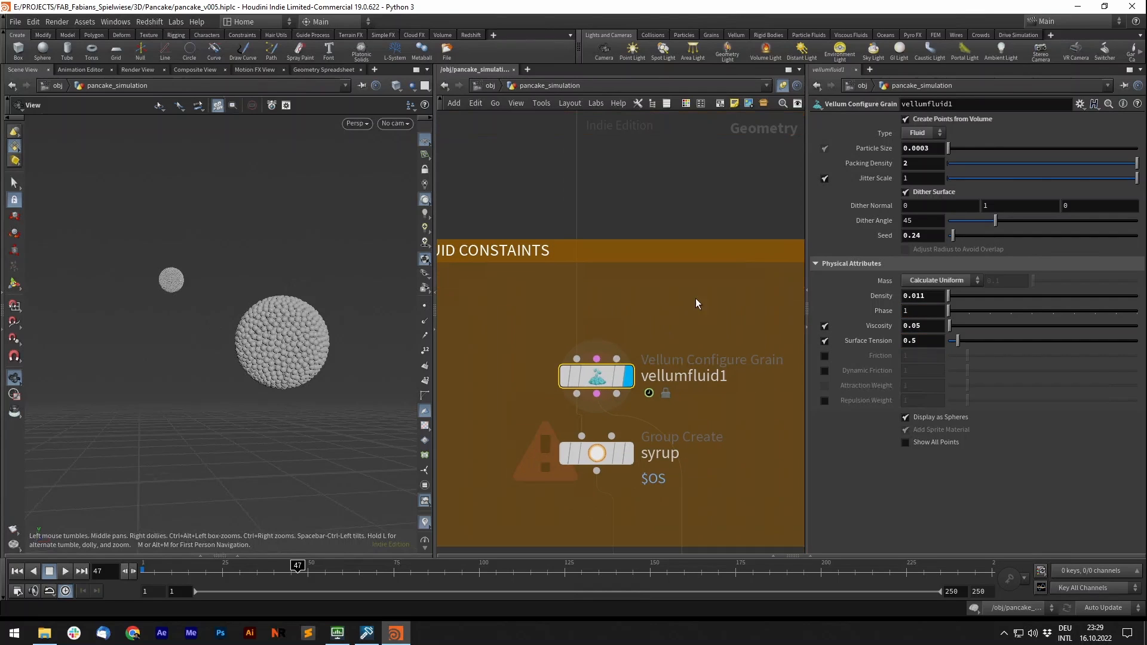
middle_drag(697, 457, 733, 351)
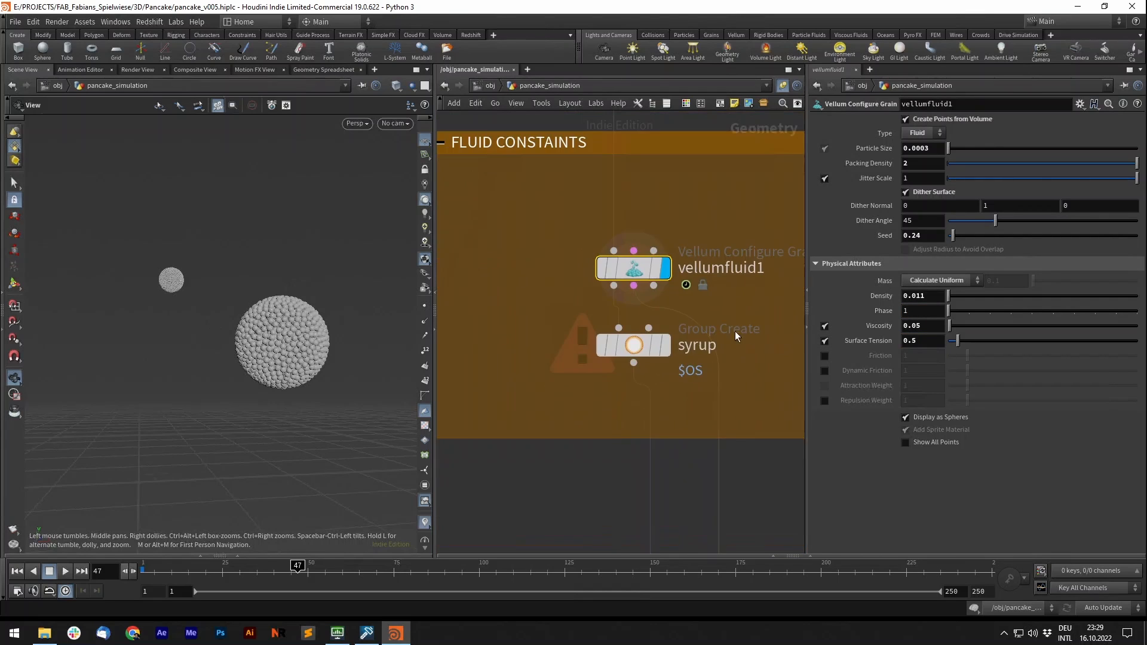
click(667, 354)
- Select the OUT_SYRUP_GEO null and display the OUT_SYRUP_CON null
scroll(546, 267, down, 5)
drag(554, 338, 625, 400)
scroll(631, 365, up, 5)
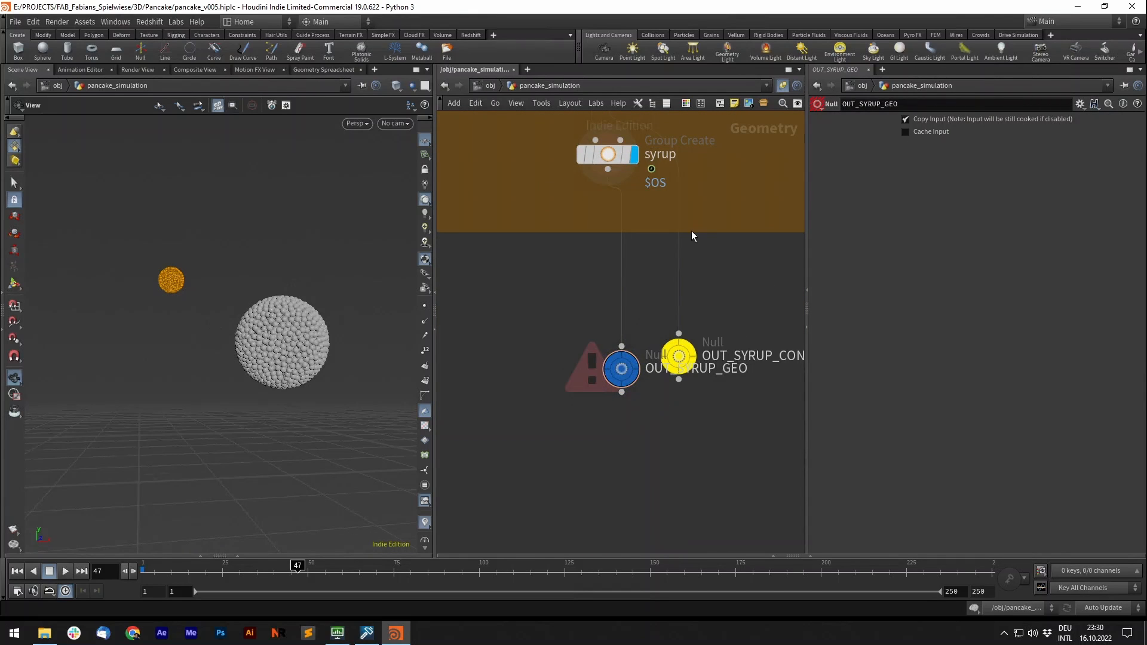
click(699, 354)
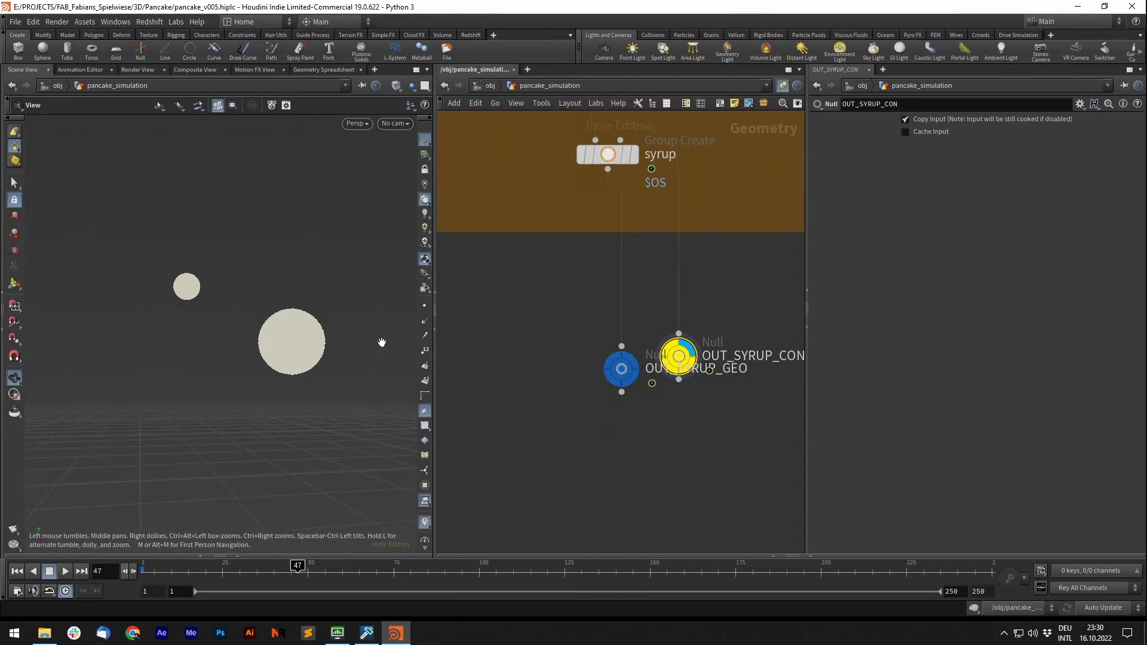
- Go to the VELLUM SIMULATION network box and enter the vellumsolver1 node
scroll(767, 244, down, 5)
scroll(767, 244, down, 8)
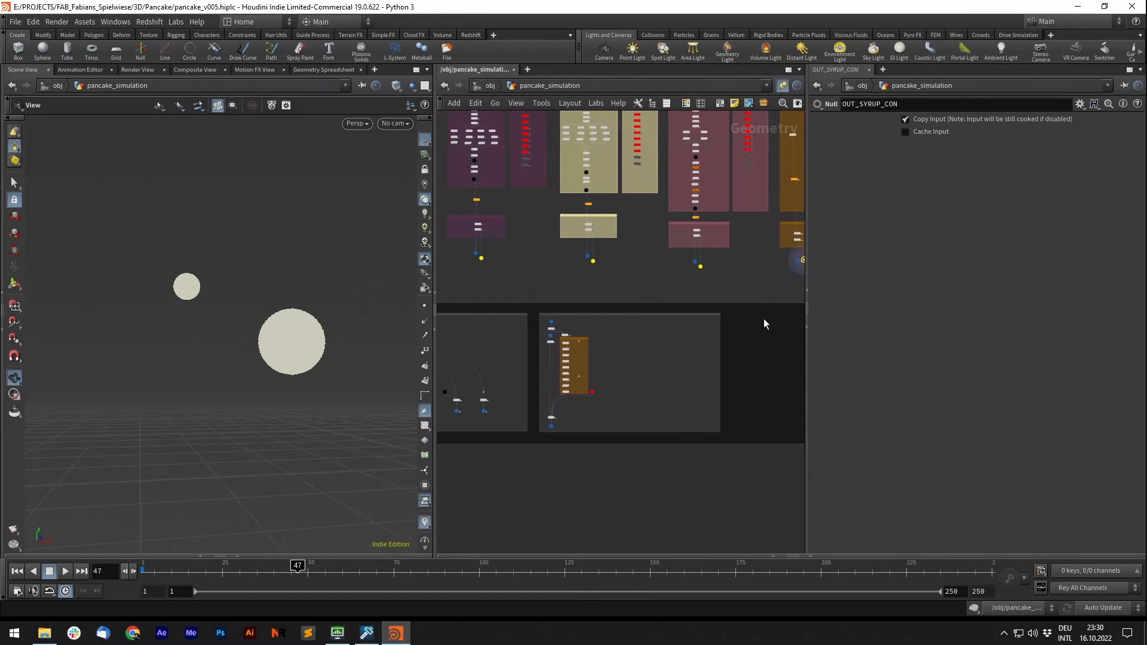
middle_drag(727, 272, 679, 297)
scroll(680, 298, up, 8)
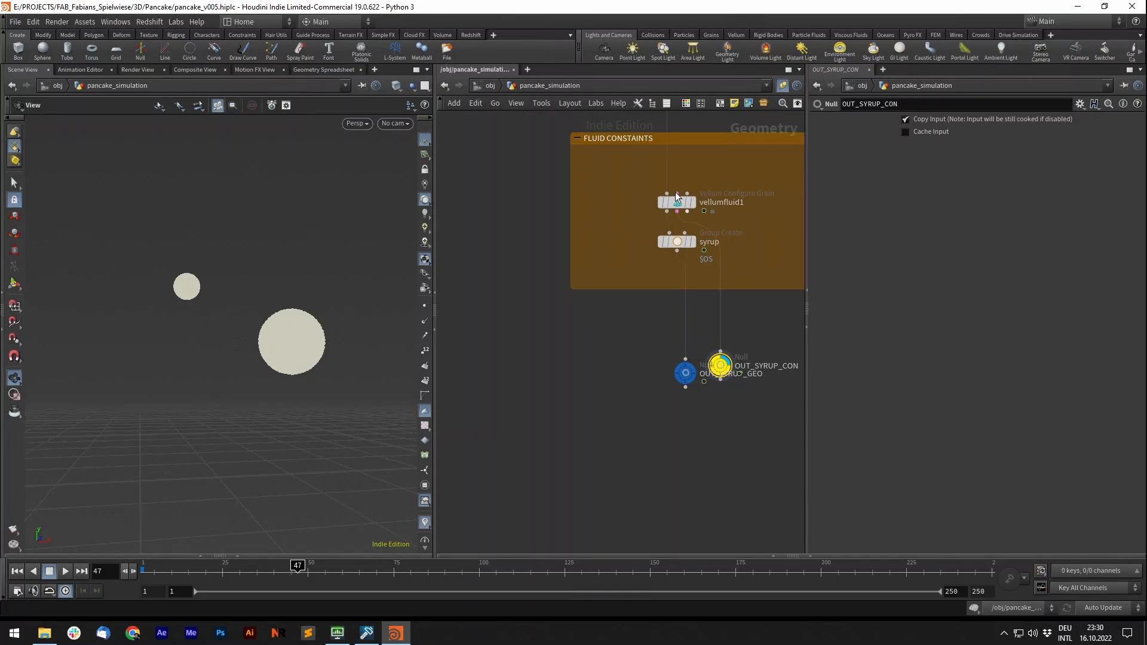
scroll(734, 251, down, 6)
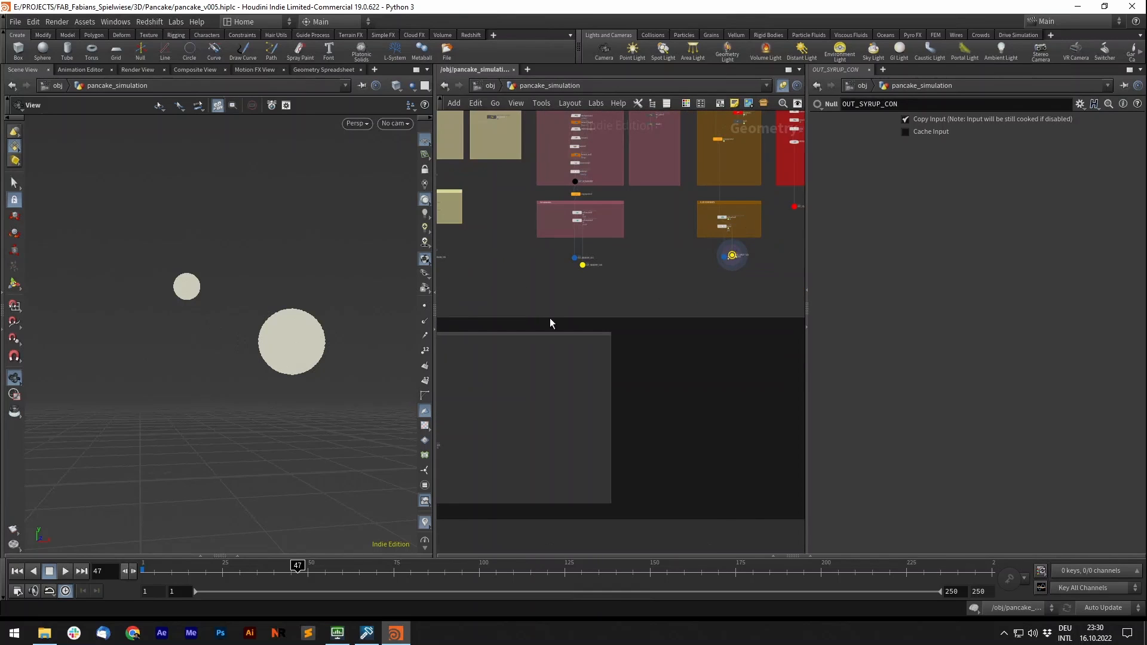
scroll(550, 321, down, 2)
scroll(541, 336, up, 3)
scroll(502, 339, down, 3)
middle_drag(519, 333, 799, 330)
scroll(586, 333, up, 5)
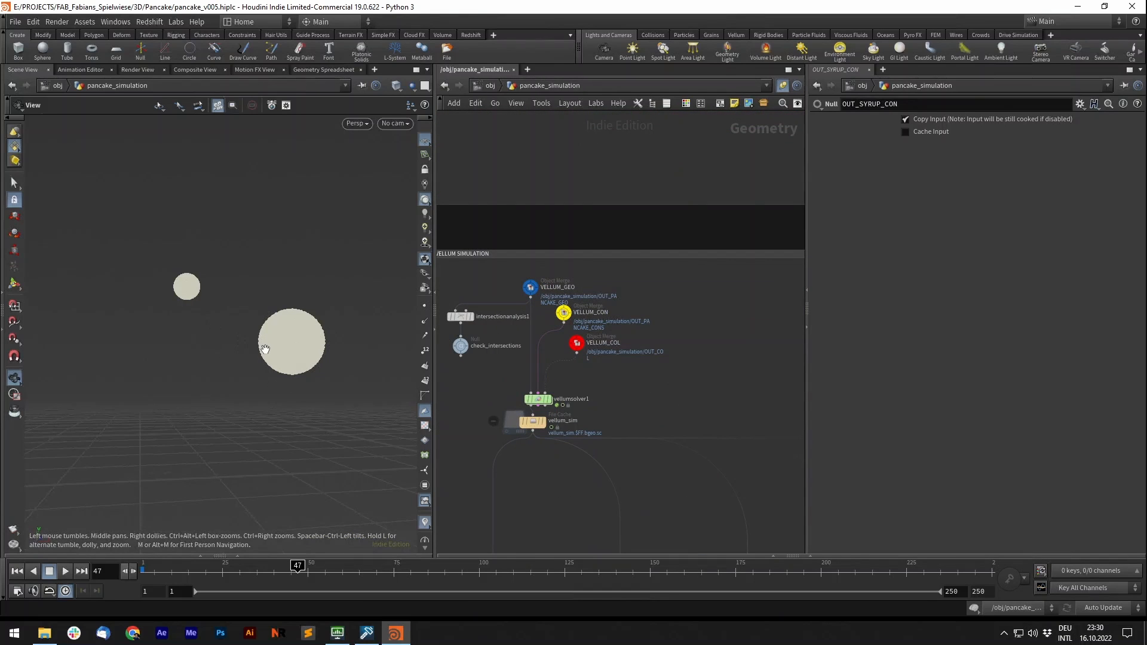
double_click(537, 398)
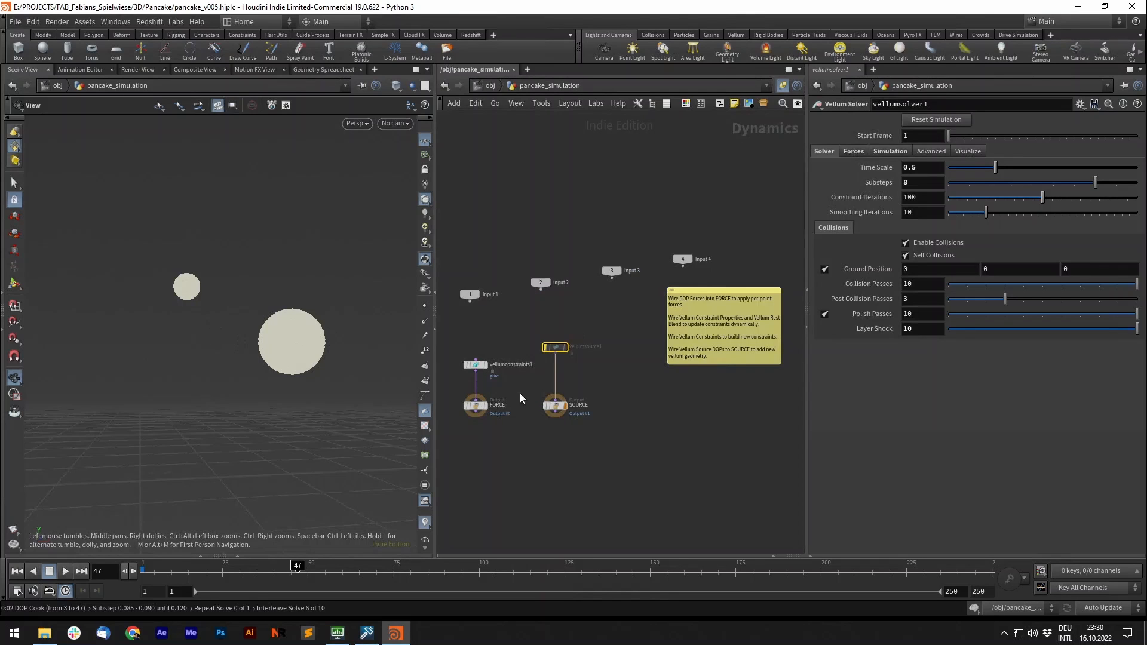
- Go to frame 1 and turn off the velocity visualizer in the viewport
click(144, 571)
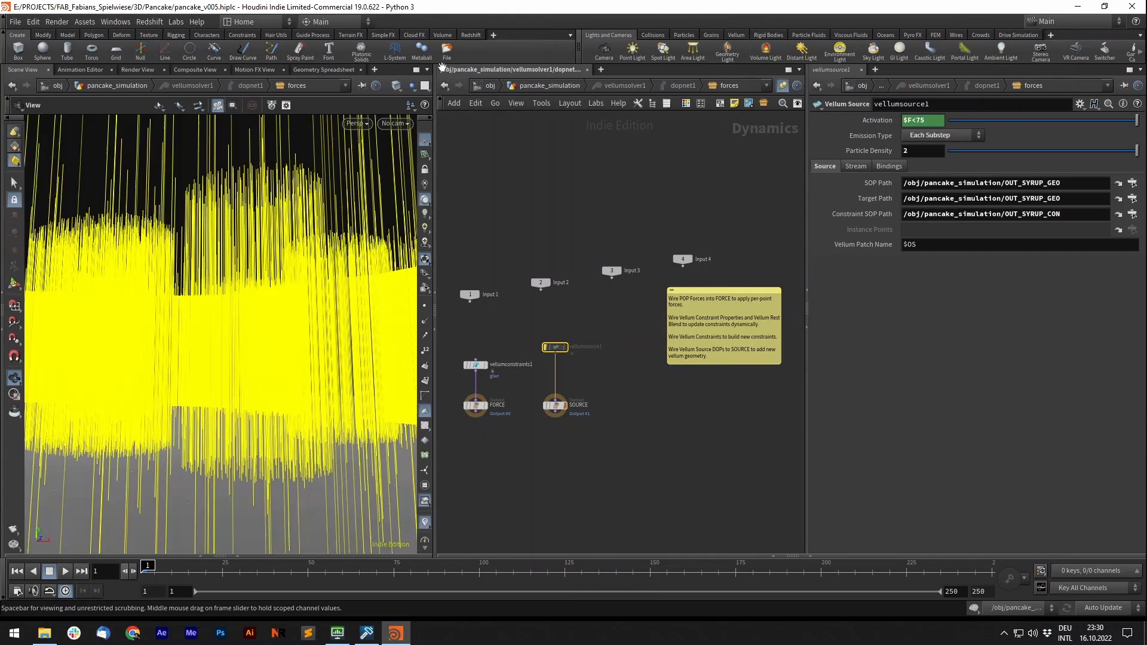
click(425, 522)
right_drag(280, 372, 229, 326)
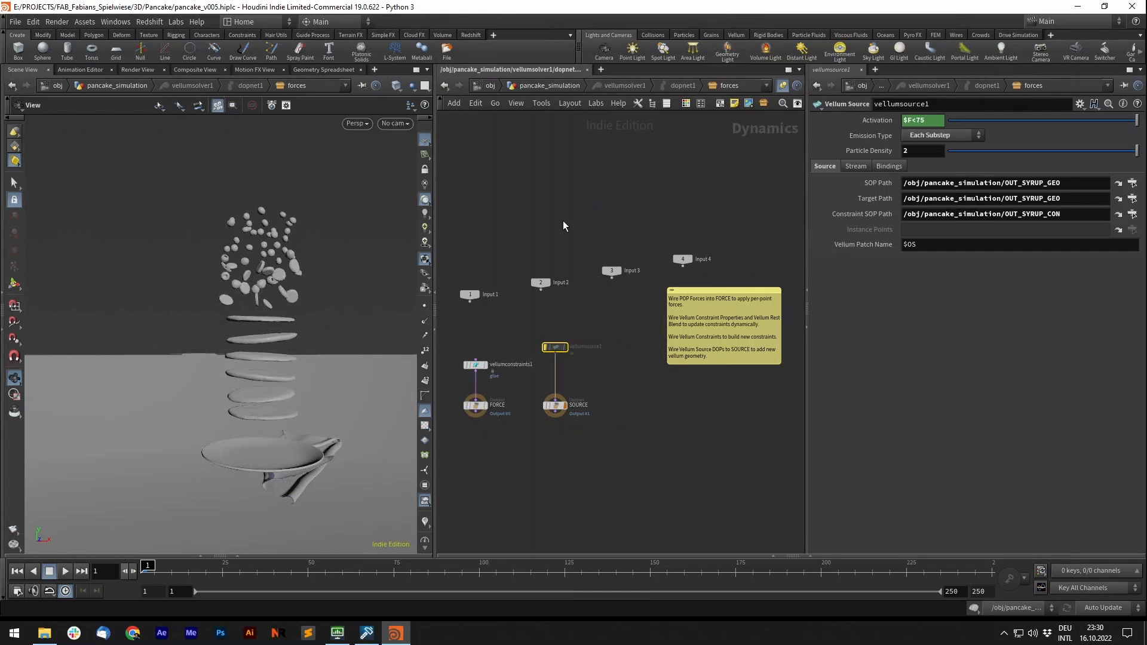
- Select vellumsource1 above the SOURCE output and turn off its bypass
middle_drag(563, 221, 563, 163)
scroll(592, 291, up, 2)
drag(541, 370, 540, 376)
middle_drag(576, 350, 626, 345)
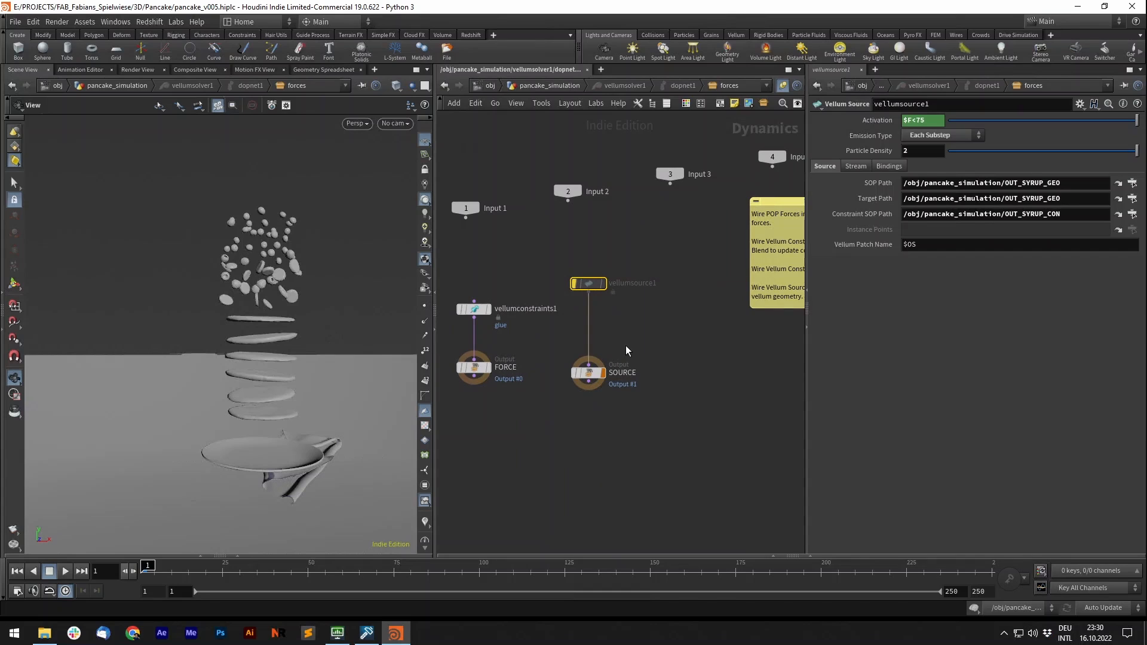
drag(619, 319, 557, 249)
key(b)
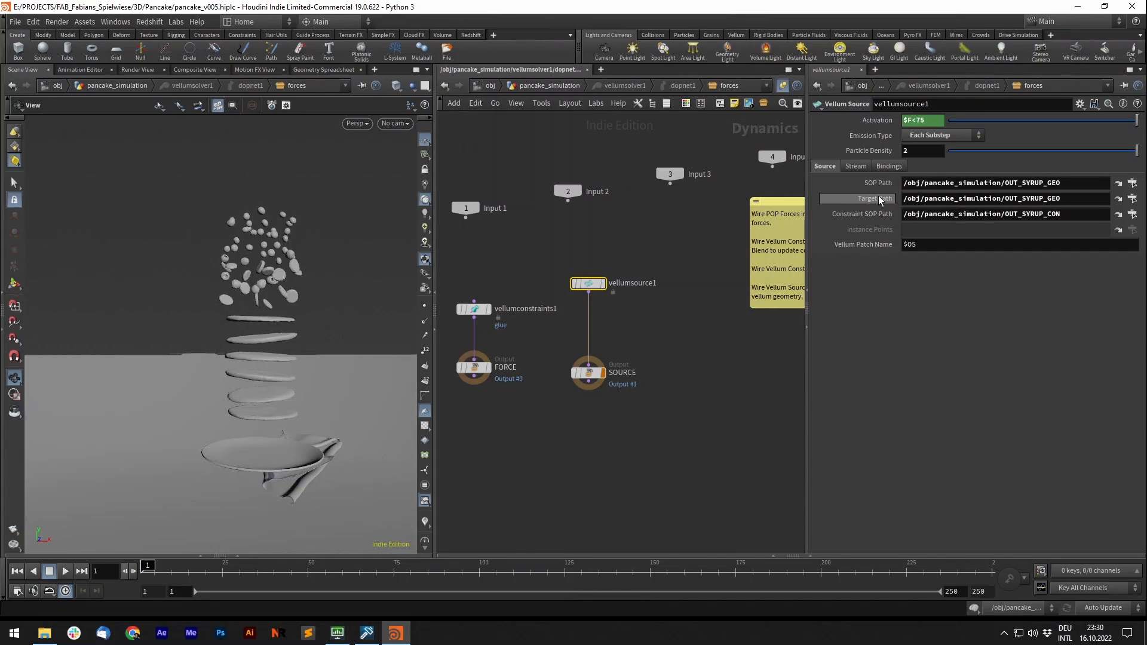
- Review vellumsource1's target path, emission type options, particle density and activation expression
drag(1076, 214, 864, 202)
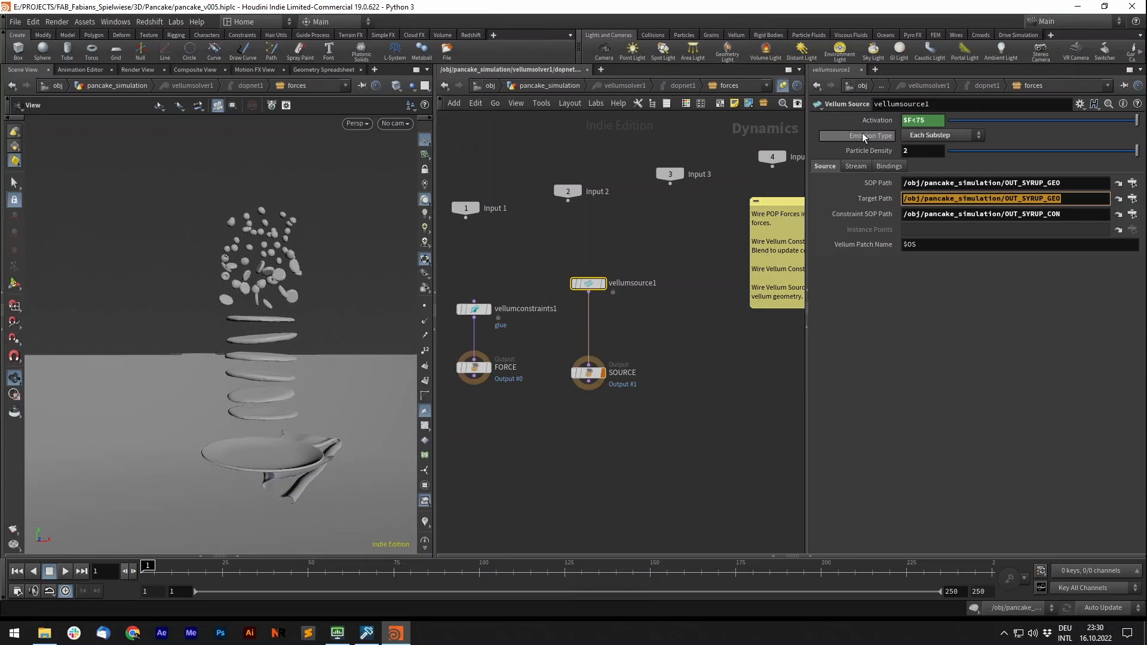
click(944, 136)
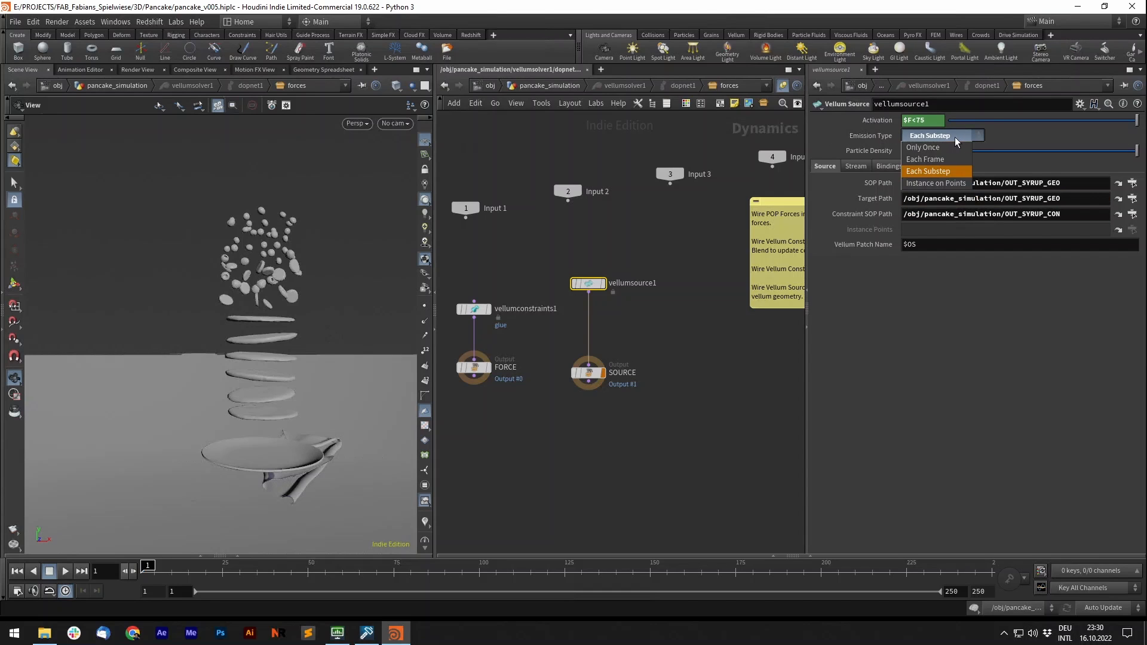
click(955, 137)
click(933, 153)
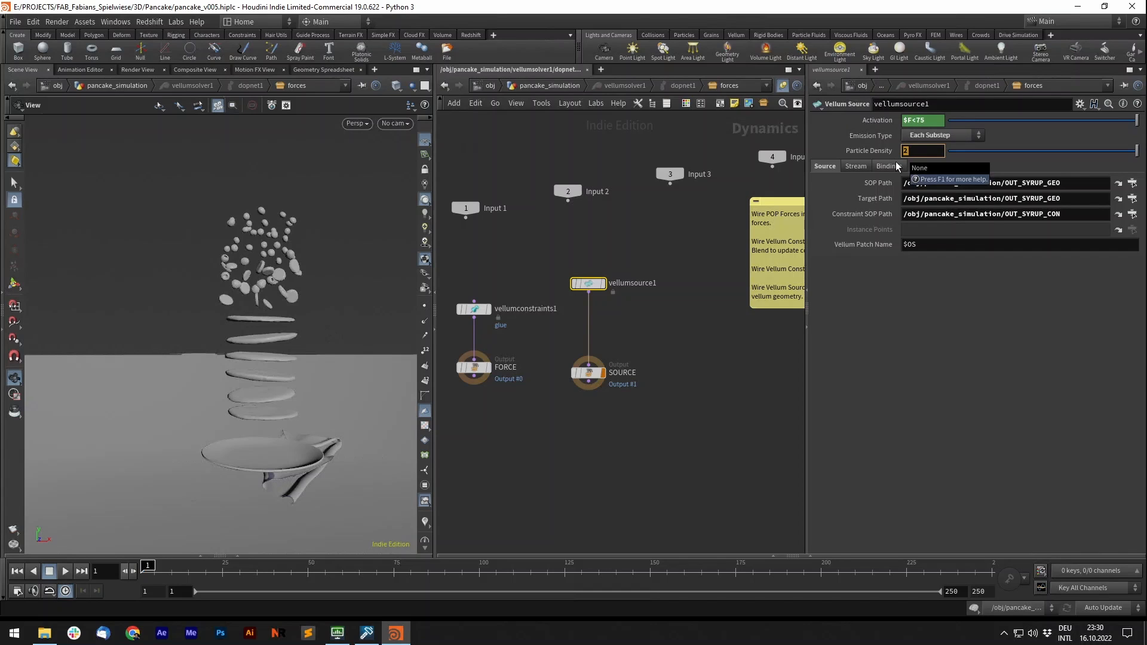
click(918, 122)
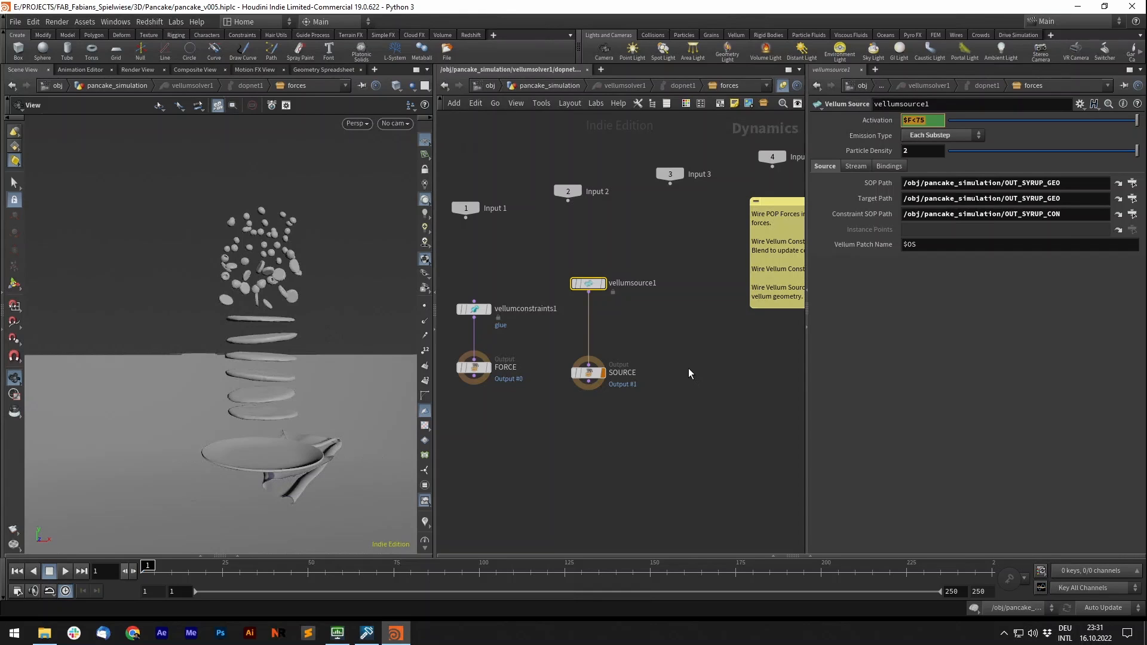
- Return to the pancake_simulation network and select the VELLUM_GEO and VELLUM_CON object merges
scroll(675, 335, down, 3)
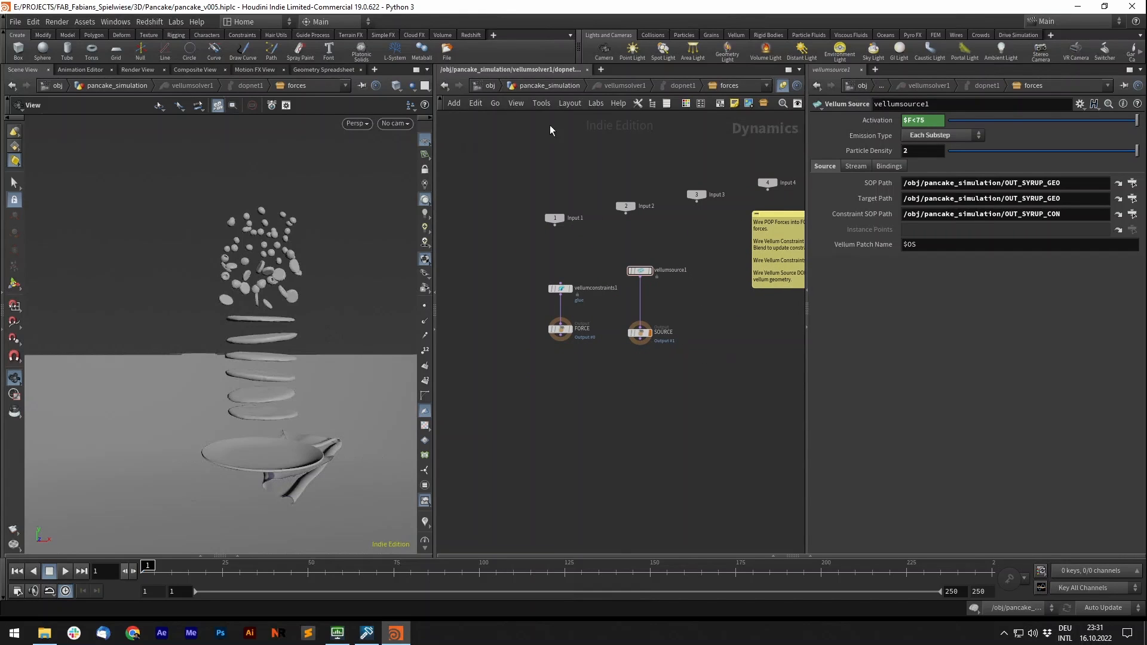
click(561, 85)
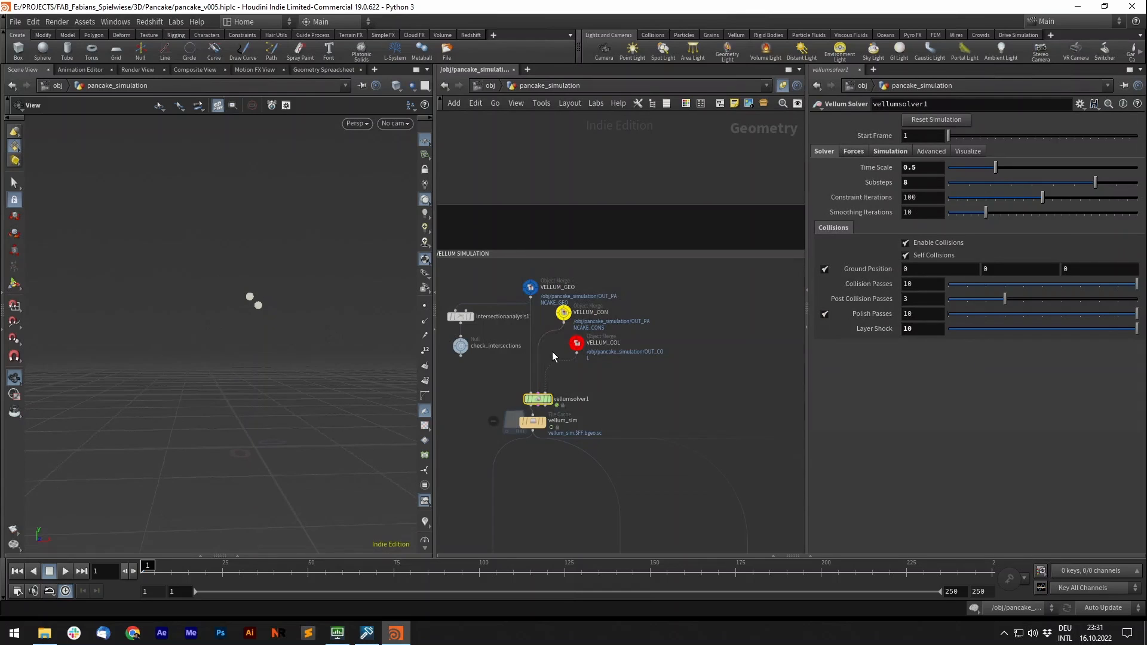
scroll(546, 392, up, 3)
click(550, 399)
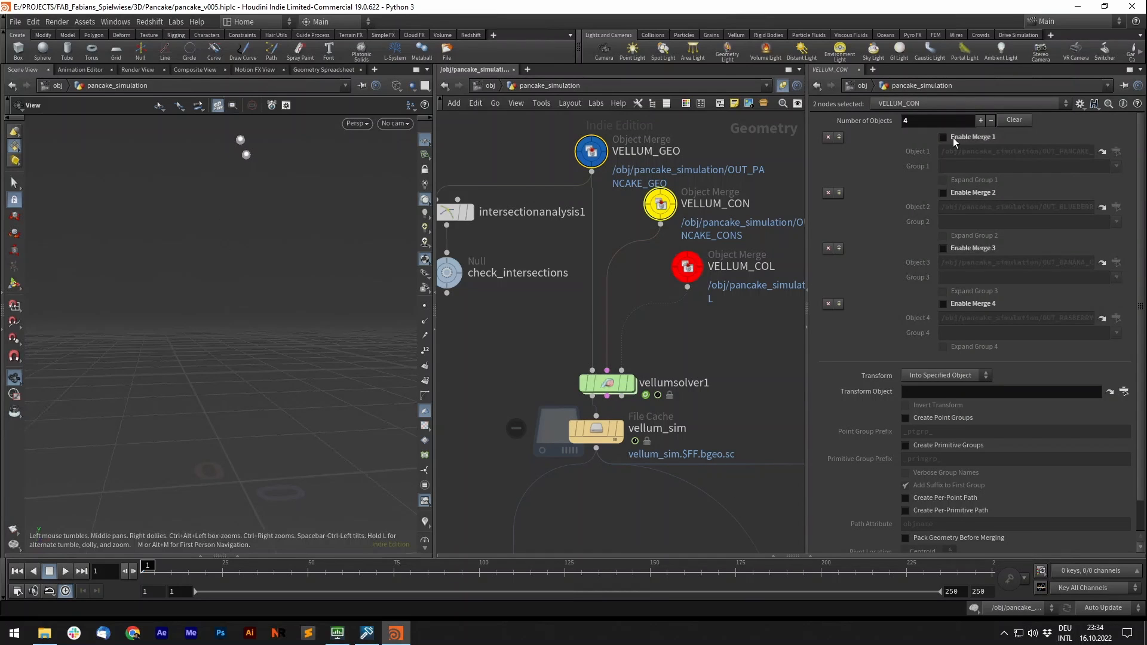
- Enable Merge 1 through Merge 4 on both selected object merge nodes
click(953, 138)
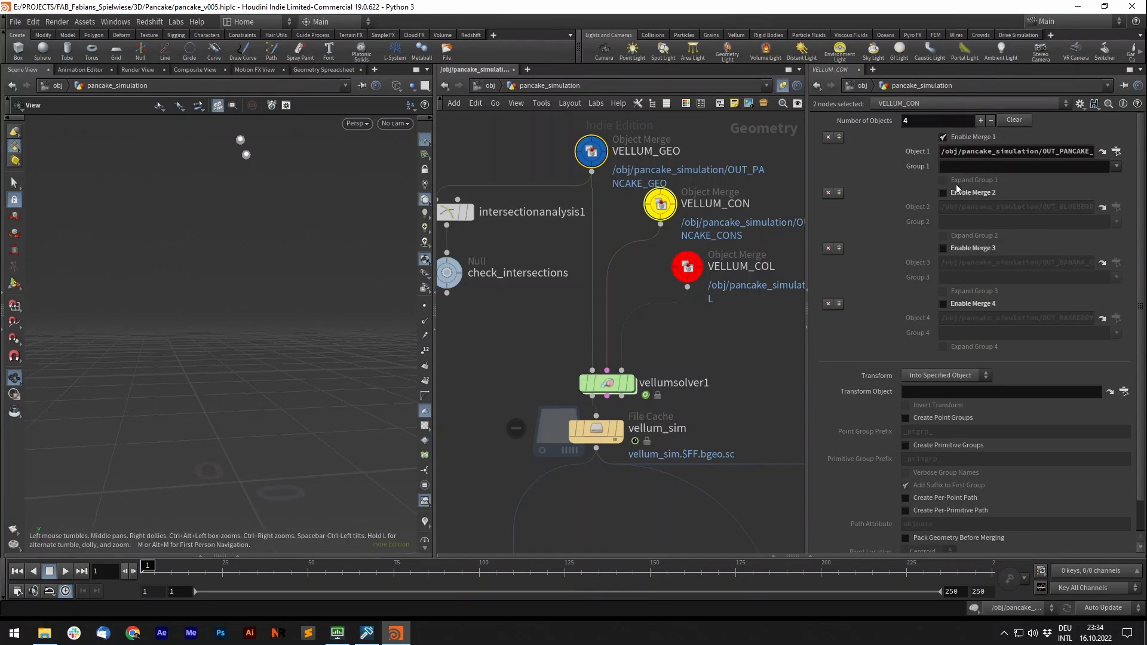
click(957, 192)
click(956, 248)
click(963, 303)
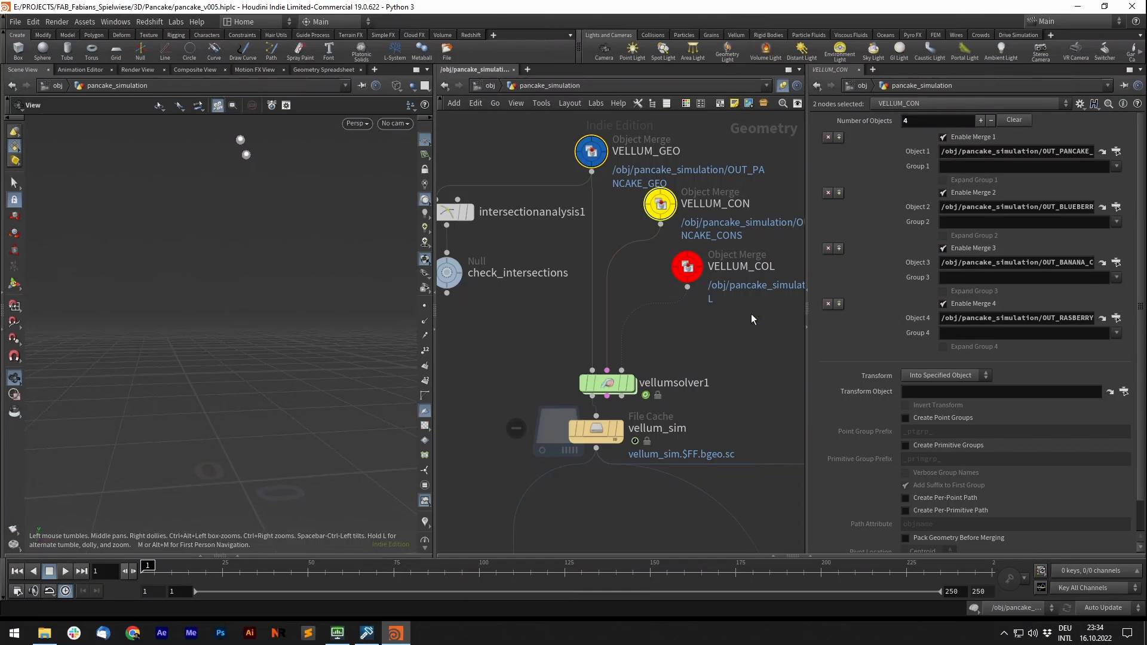
- Open vellumsolver1's internal network to view the nodes feeding the FORCE and SOURCE outputs
click(716, 342)
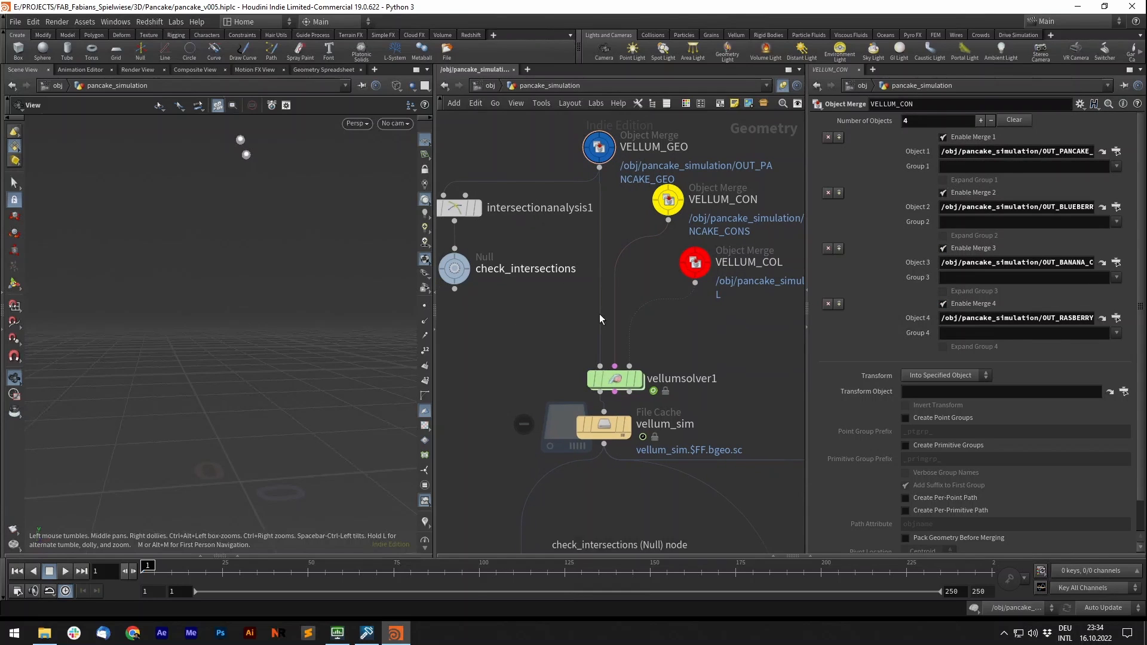
middle_drag(562, 337, 569, 349)
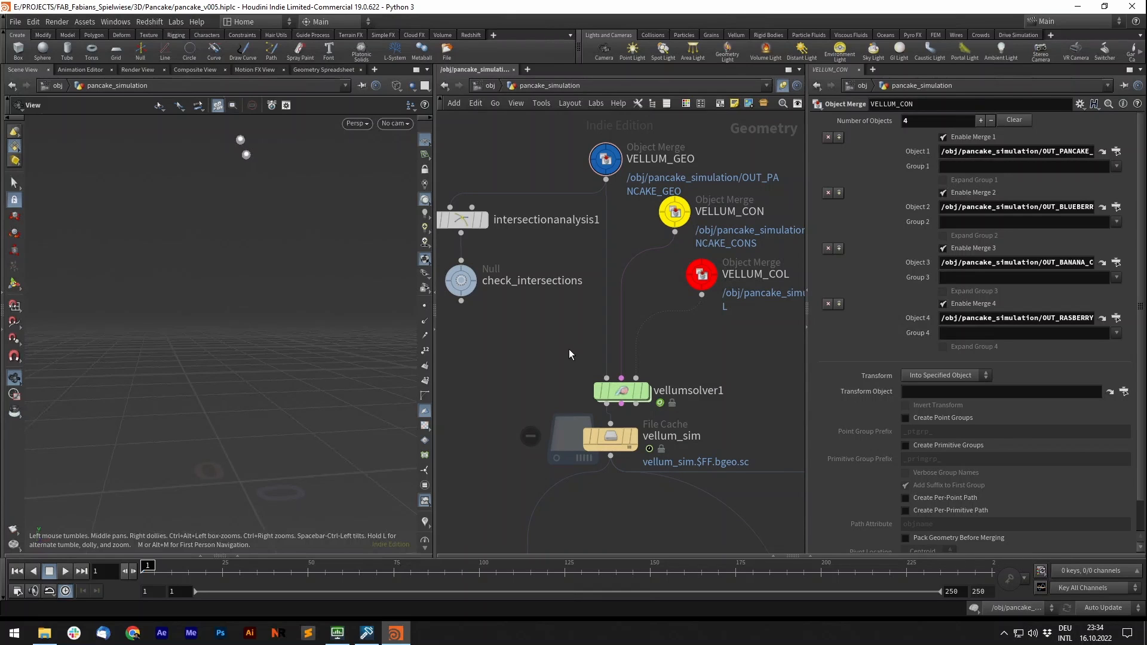
double_click(622, 391)
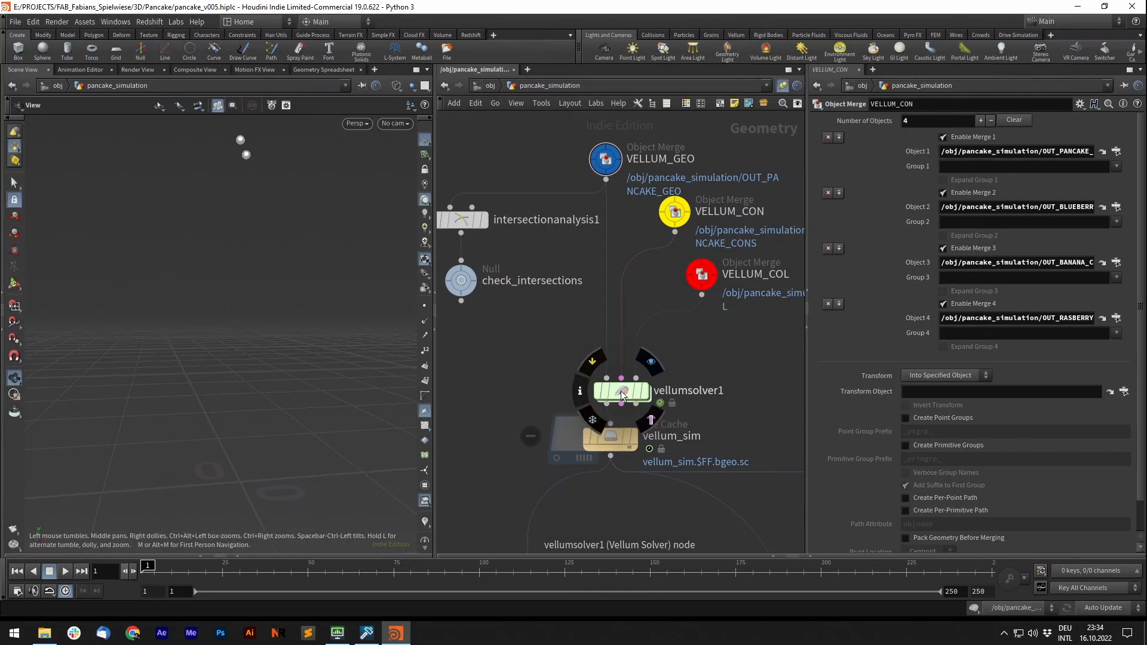
middle_drag(529, 274, 533, 294)
scroll(533, 294, up, 3)
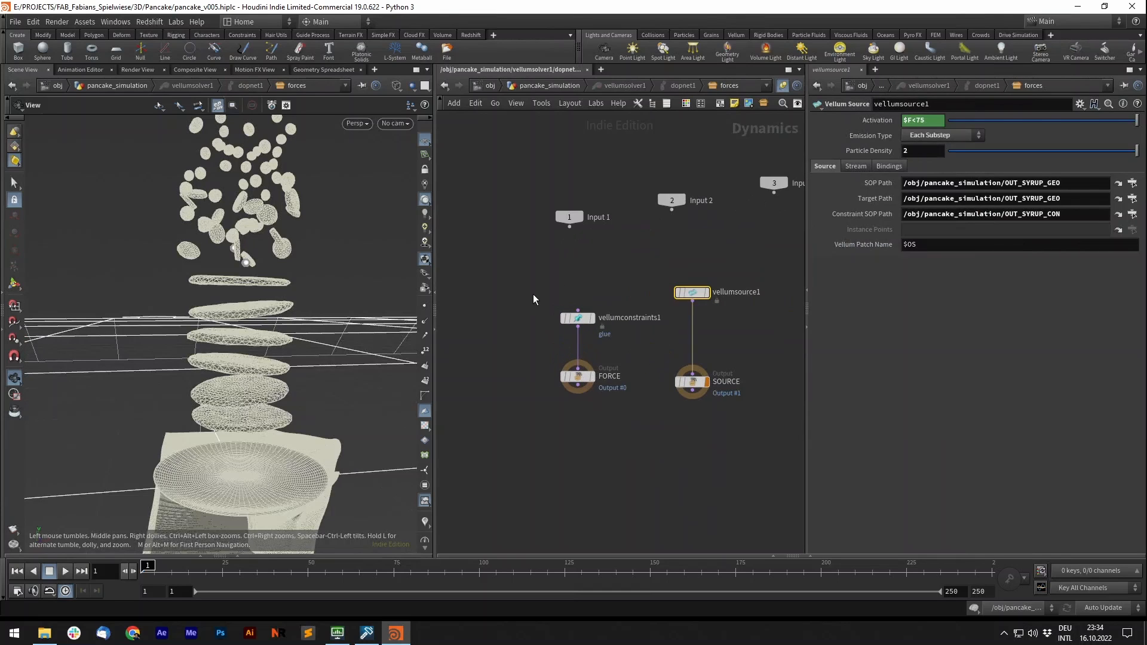
- Return to the pancake_simulation network and select vellumcloth1 and vellumstruts1 in the pancake's Set constraints box
click(561, 87)
scroll(564, 359, down, 6)
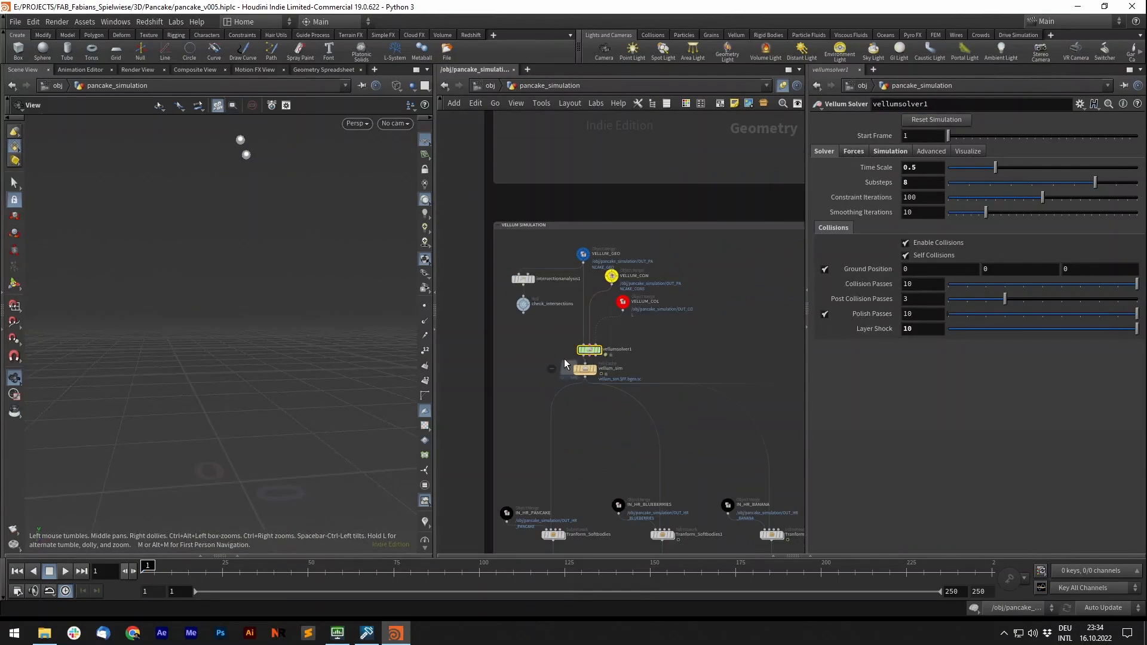
scroll(623, 245, up, 5)
drag(593, 311, 662, 370)
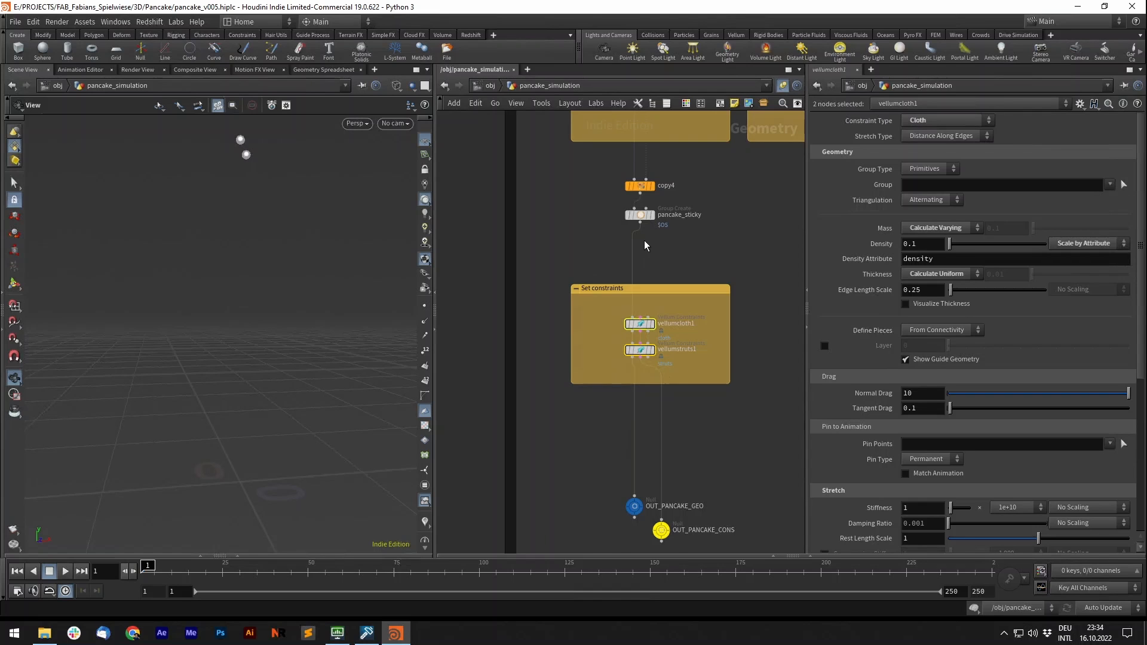
- Go back inside vellumsolver1 and select vellumconstraints1 above the FORCE output
scroll(618, 239, down, 5)
scroll(621, 429, up, 5)
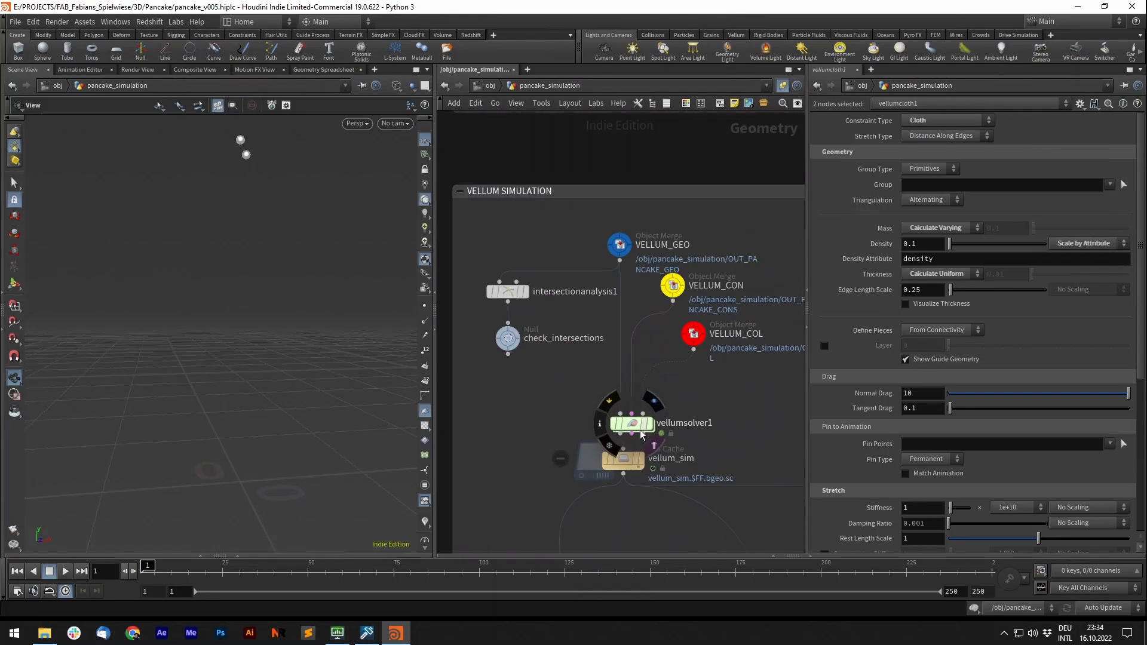
double_click(623, 420)
drag(519, 274, 643, 357)
middle_drag(612, 284, 622, 284)
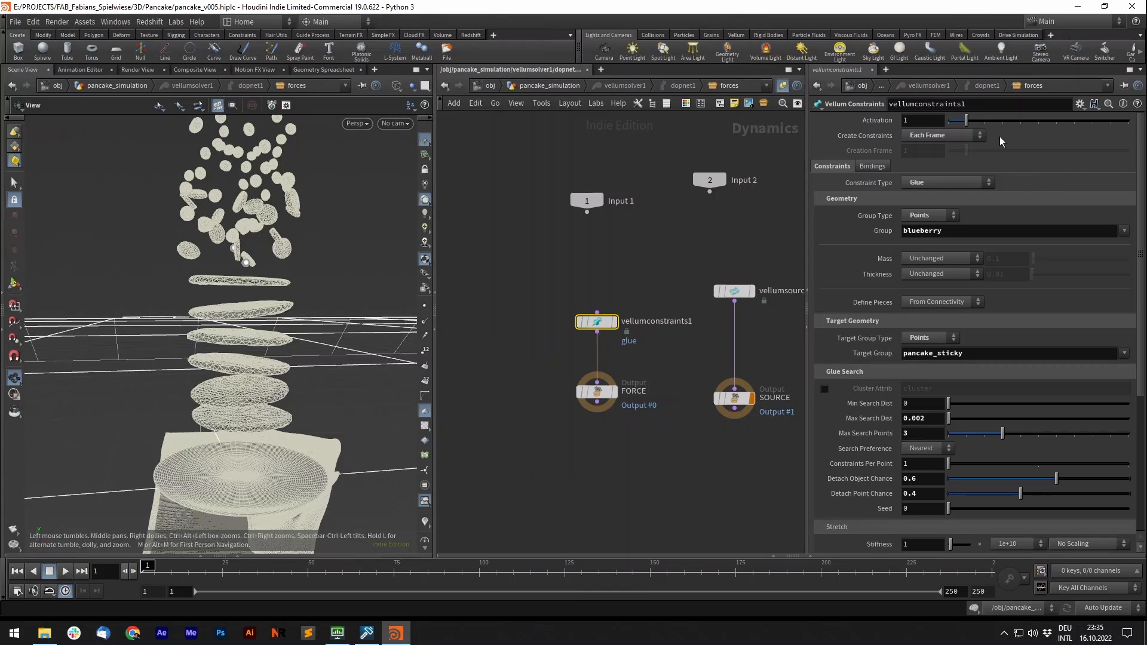
- Review vellumconstraints1's glue settings, including source group, target group, maximum search distance, search points, detach chances and breaking
double_click(914, 234)
click(953, 233)
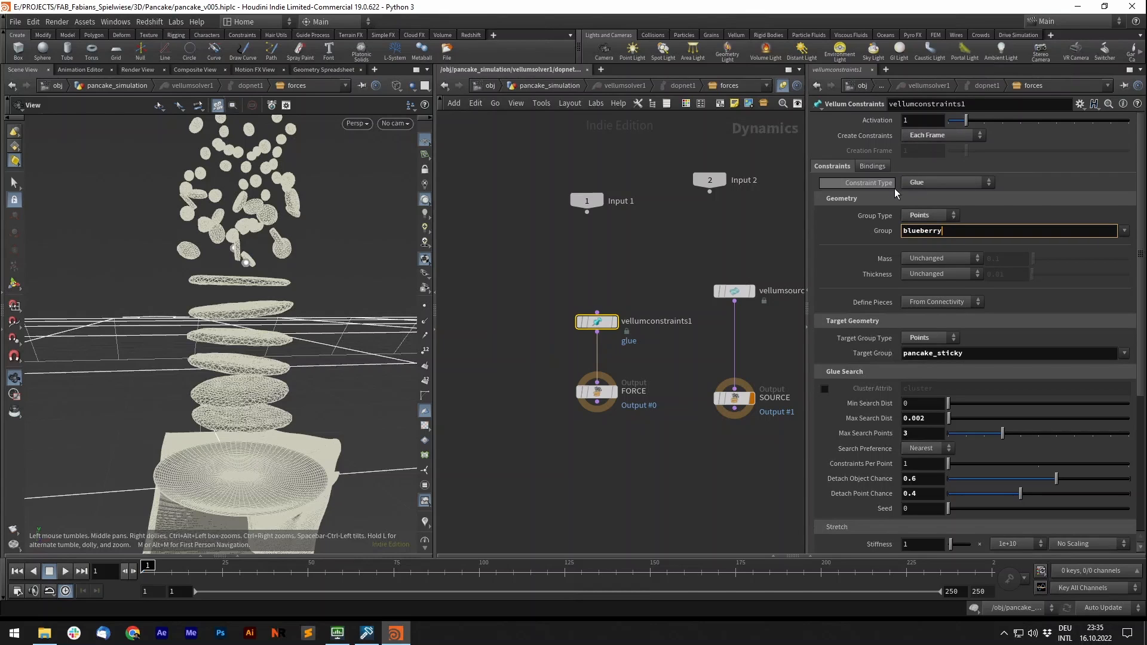
double_click(928, 353)
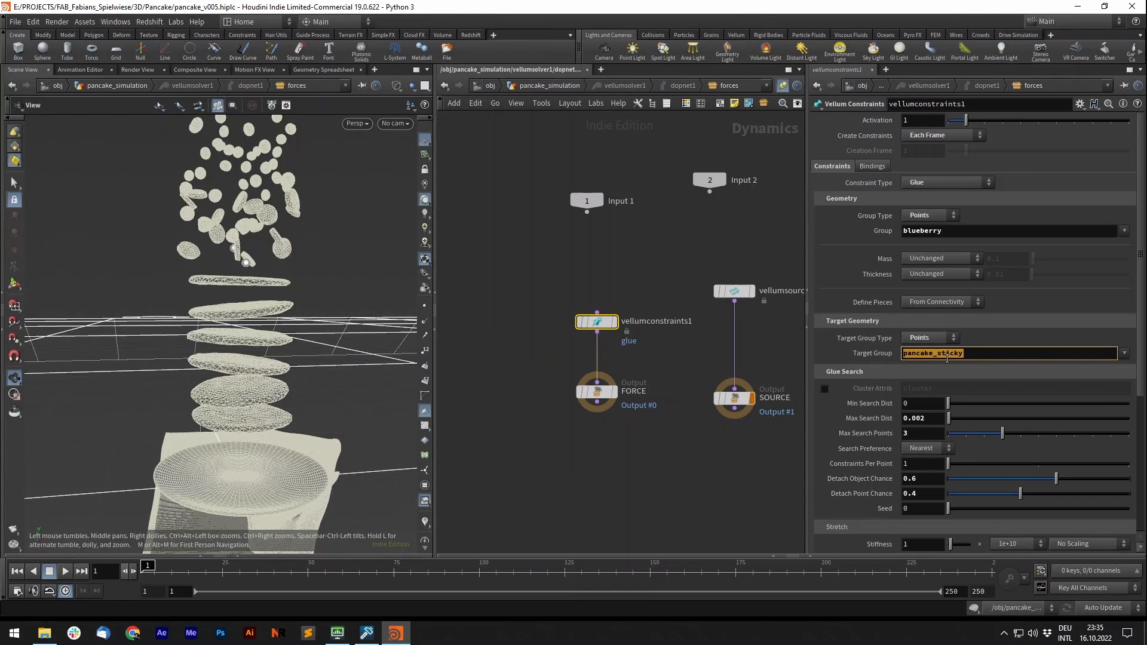
double_click(930, 419)
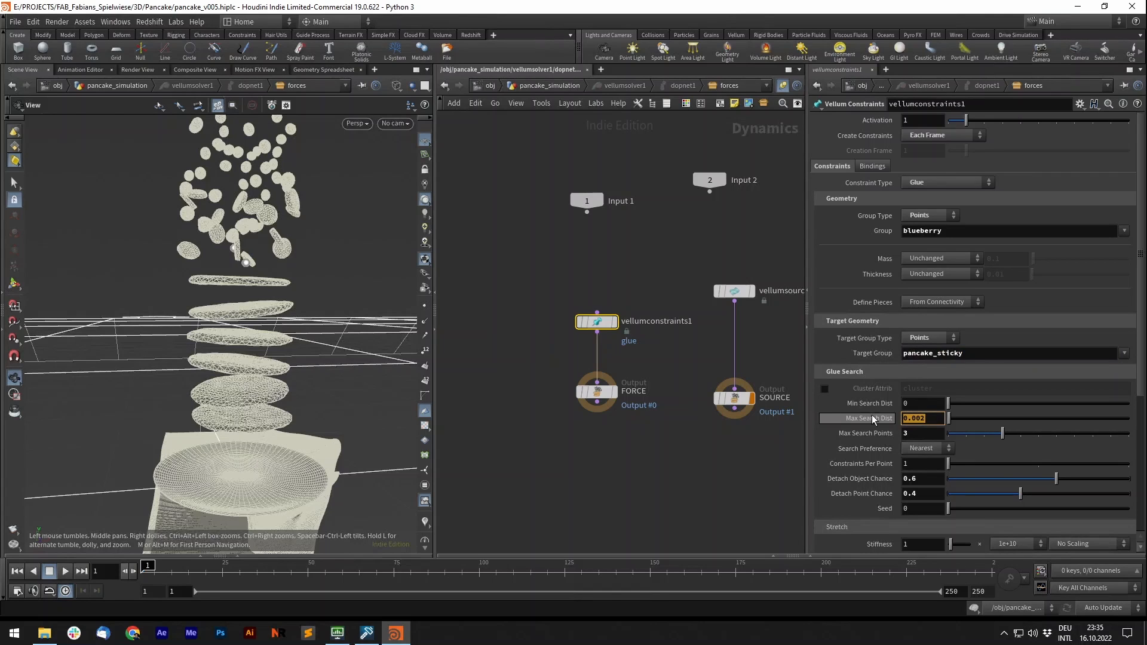
double_click(924, 433)
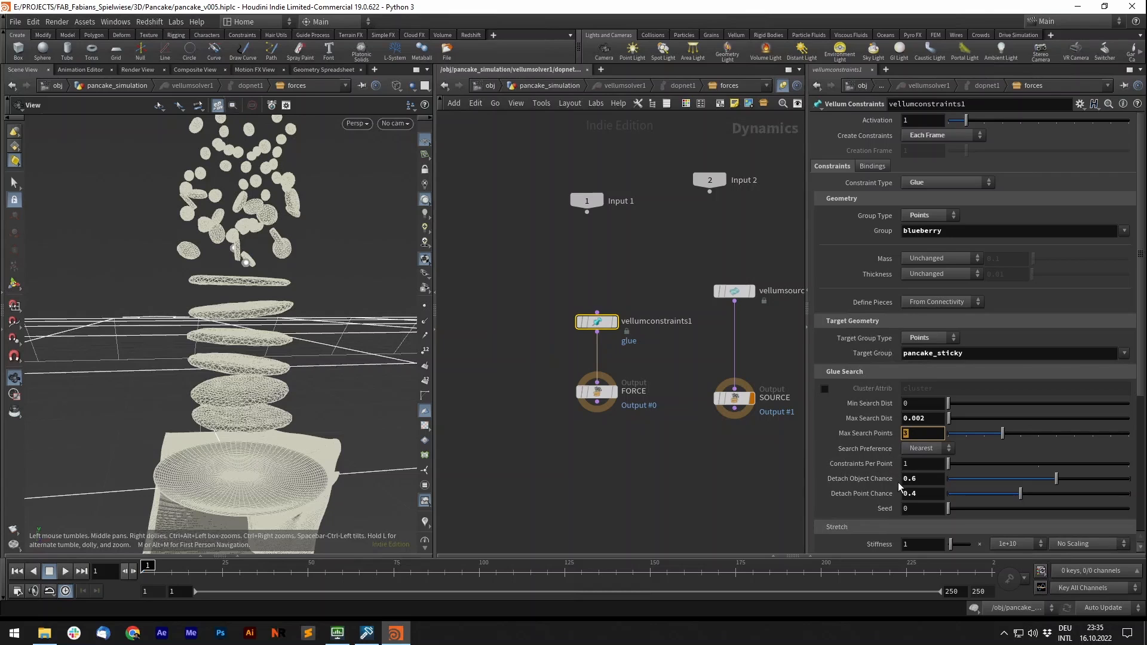
scroll(846, 432, down, 3)
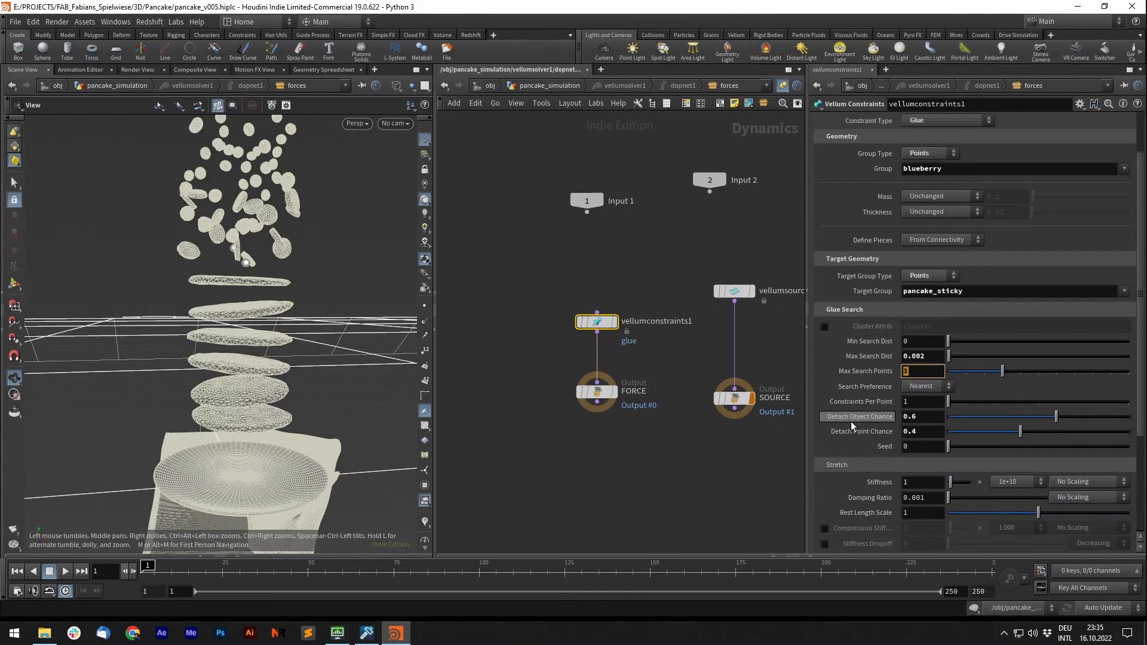
scroll(871, 390, down, 5)
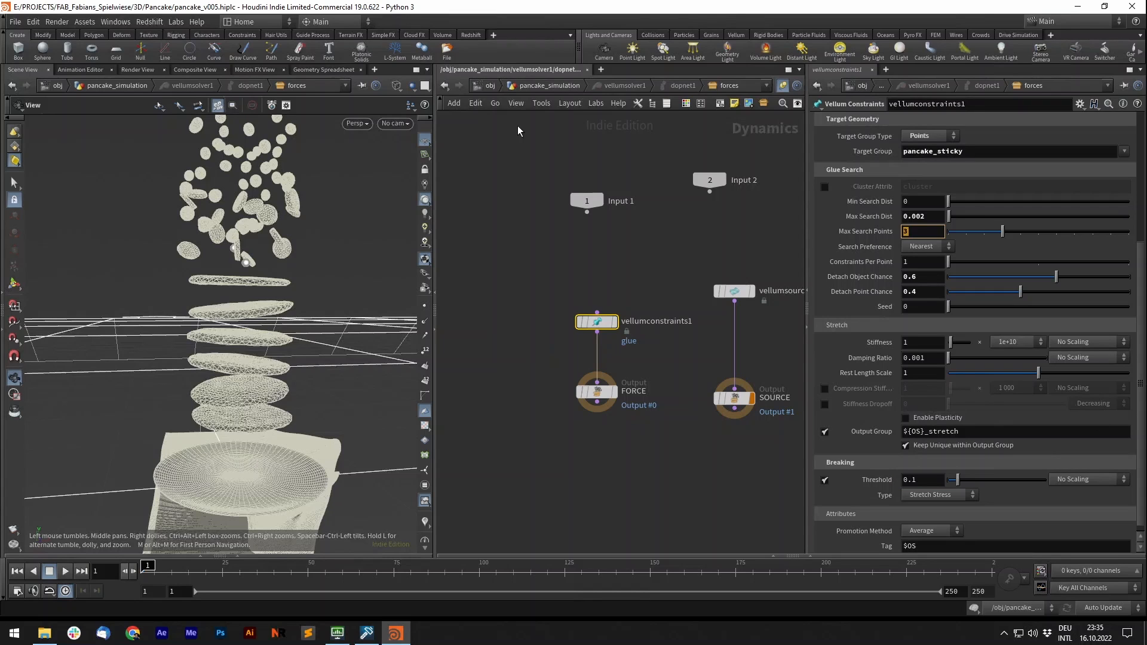
- Return to pancake_simulation, display the vellum_sim file cache, and inspect the pancake stack at frame 99
click(554, 84)
scroll(583, 207, down, 5)
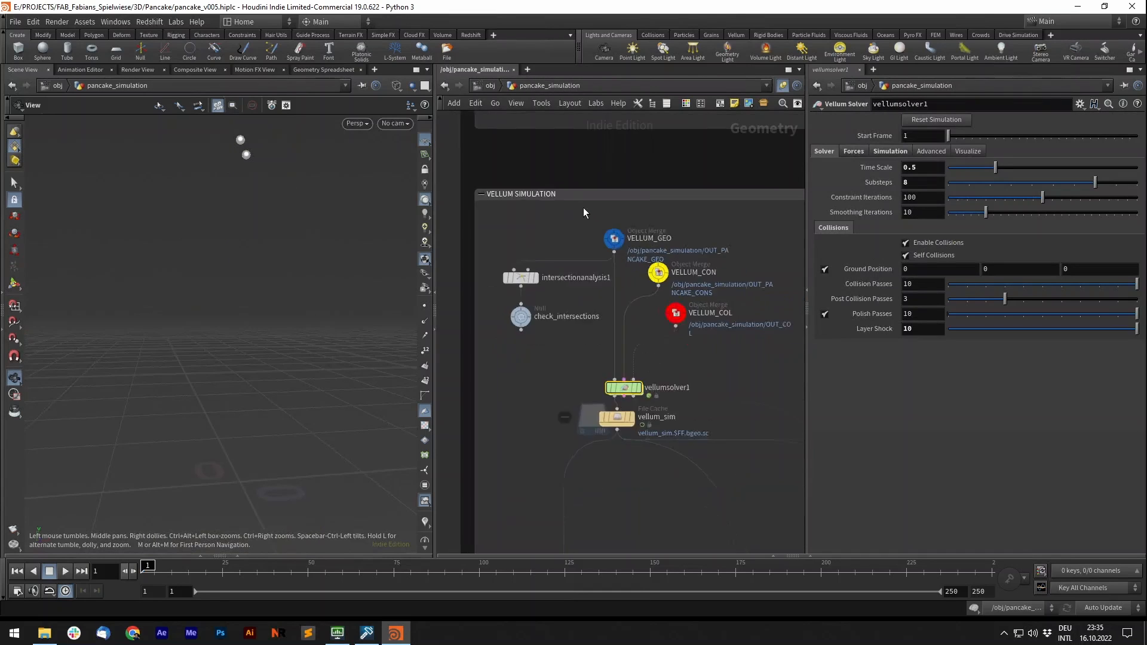
scroll(592, 299, up, 5)
click(599, 250)
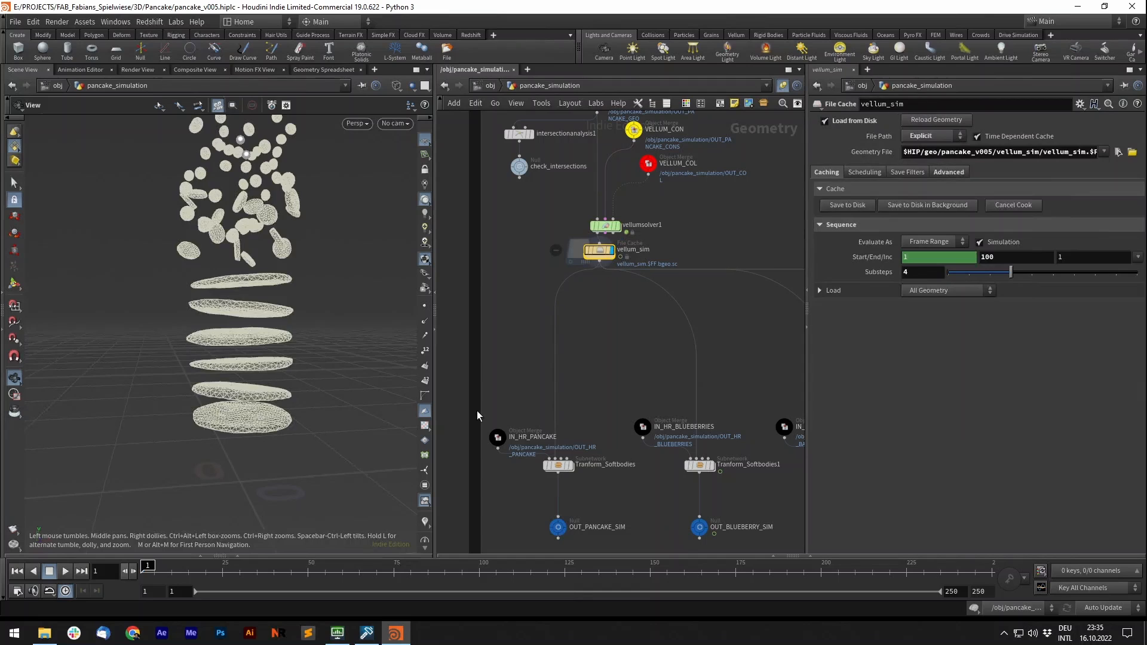
drag(517, 582, 476, 581)
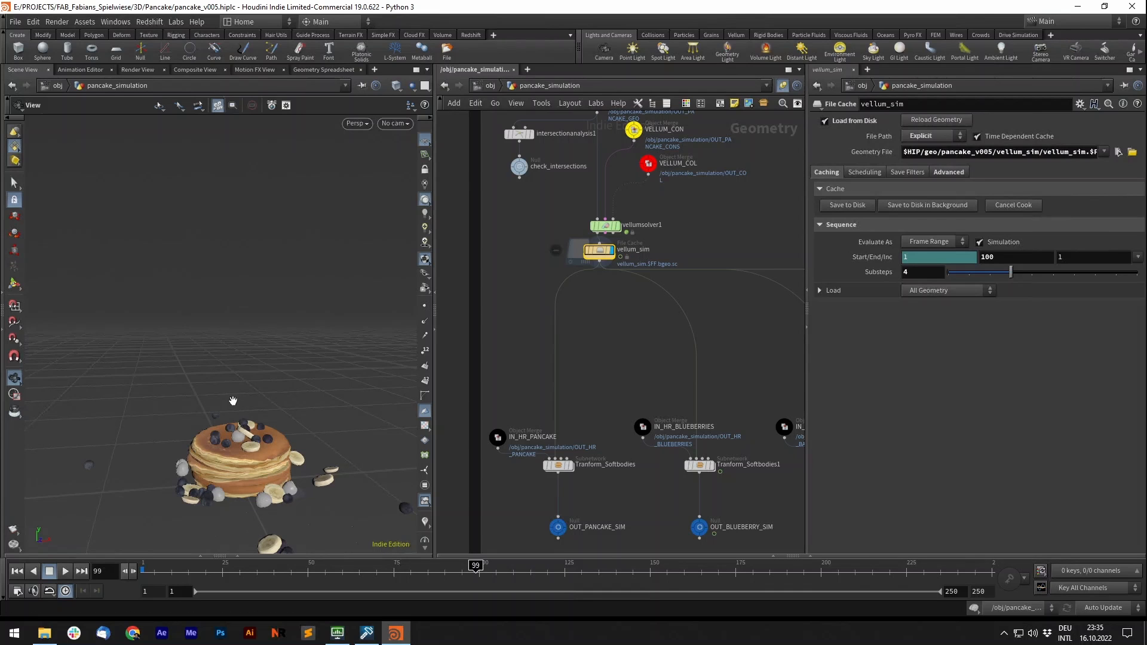
drag(208, 440, 138, 424)
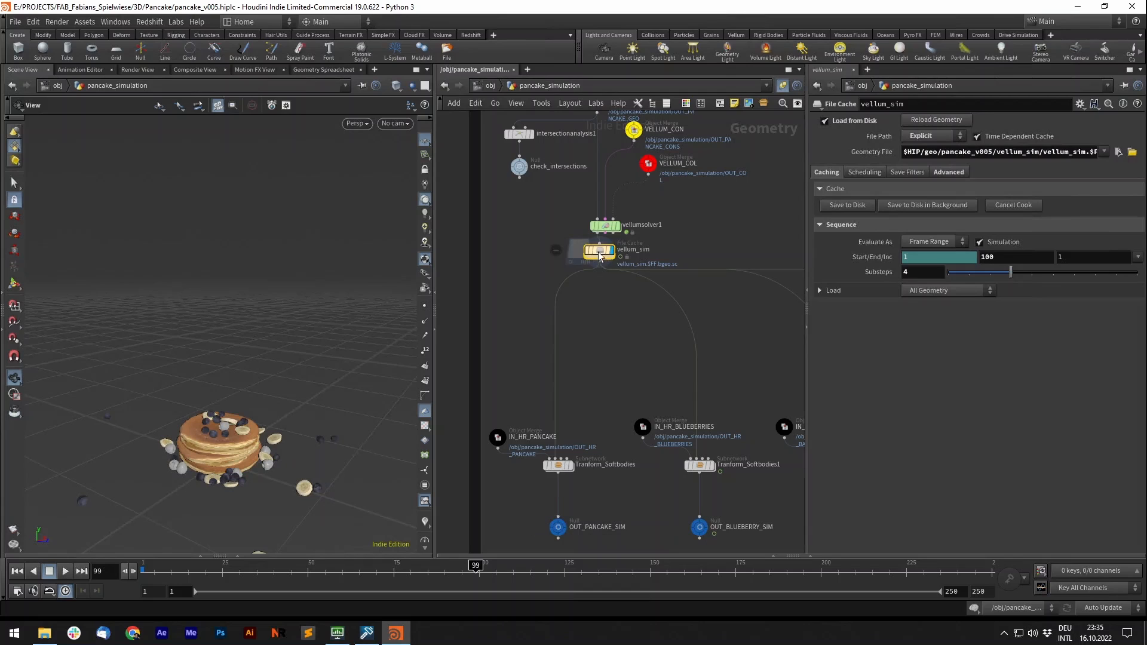
- Review vellum_sim's geometry file path, end frame and substeps
drag(1086, 155, 1058, 152)
click(1048, 151)
click(910, 272)
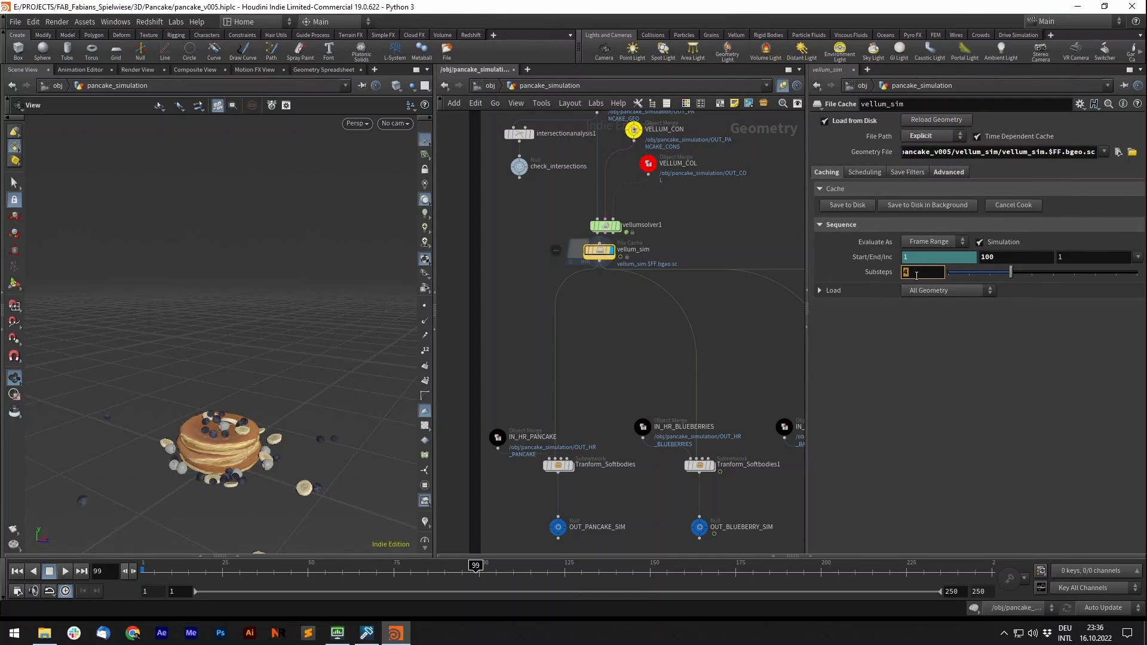
click(997, 257)
click(910, 272)
- Play the cached pancake simulation from frame 1 and stop it at about frame 21
middle_drag(585, 417, 628, 327)
scroll(627, 328, down, 4)
middle_drag(642, 287, 604, 278)
scroll(550, 274, down, 3)
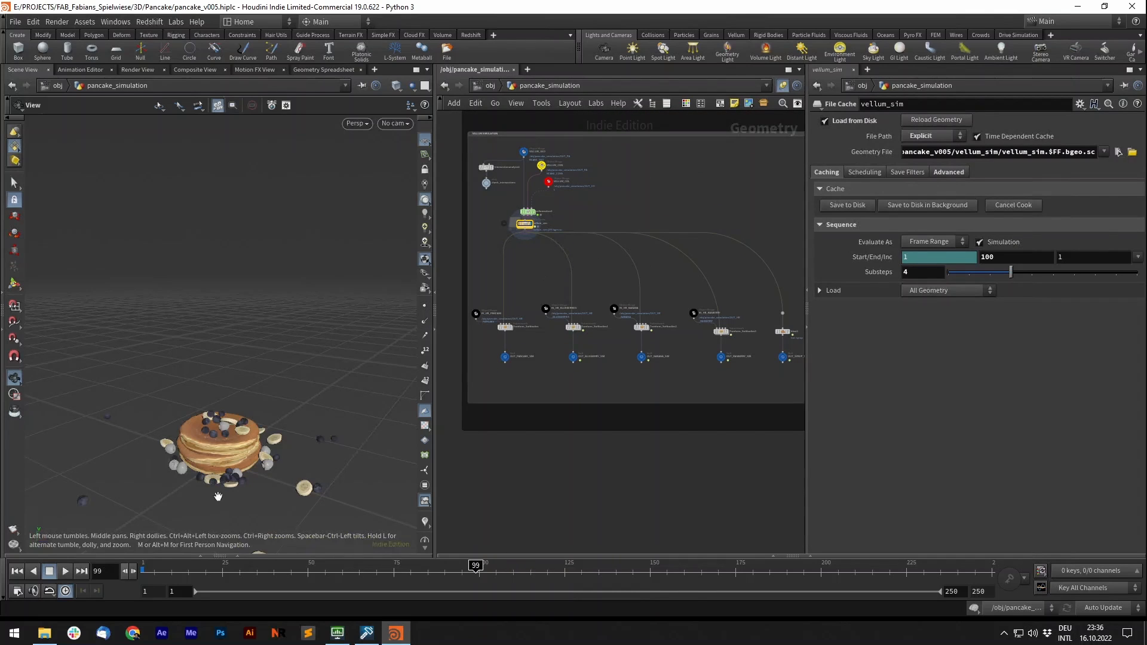
click(144, 570)
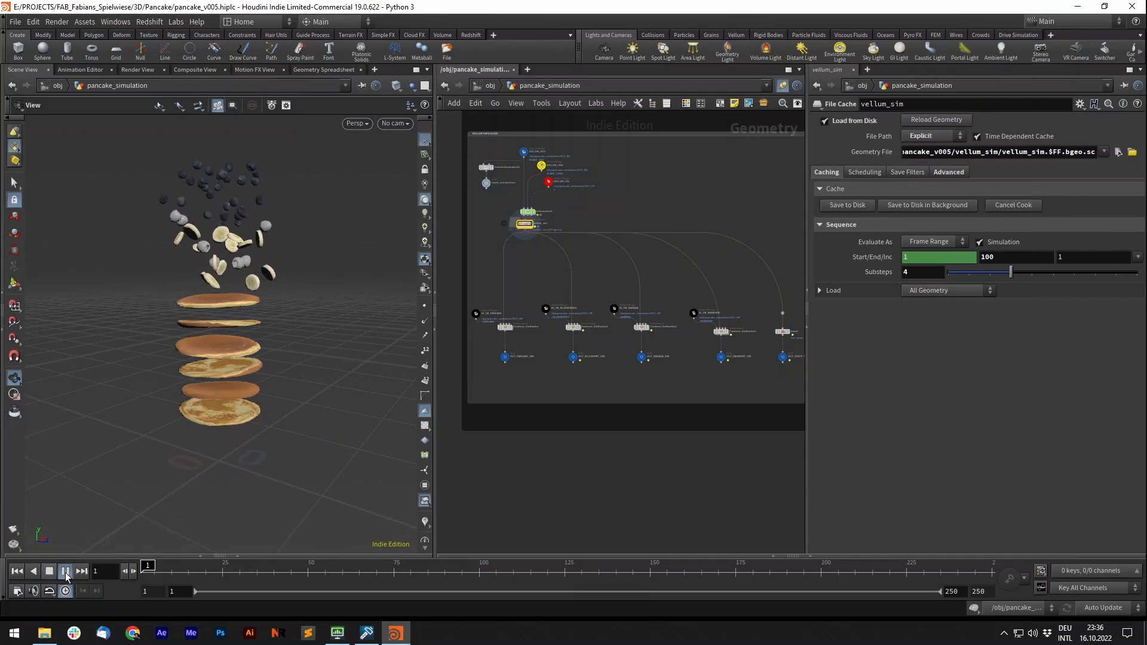
click(66, 571)
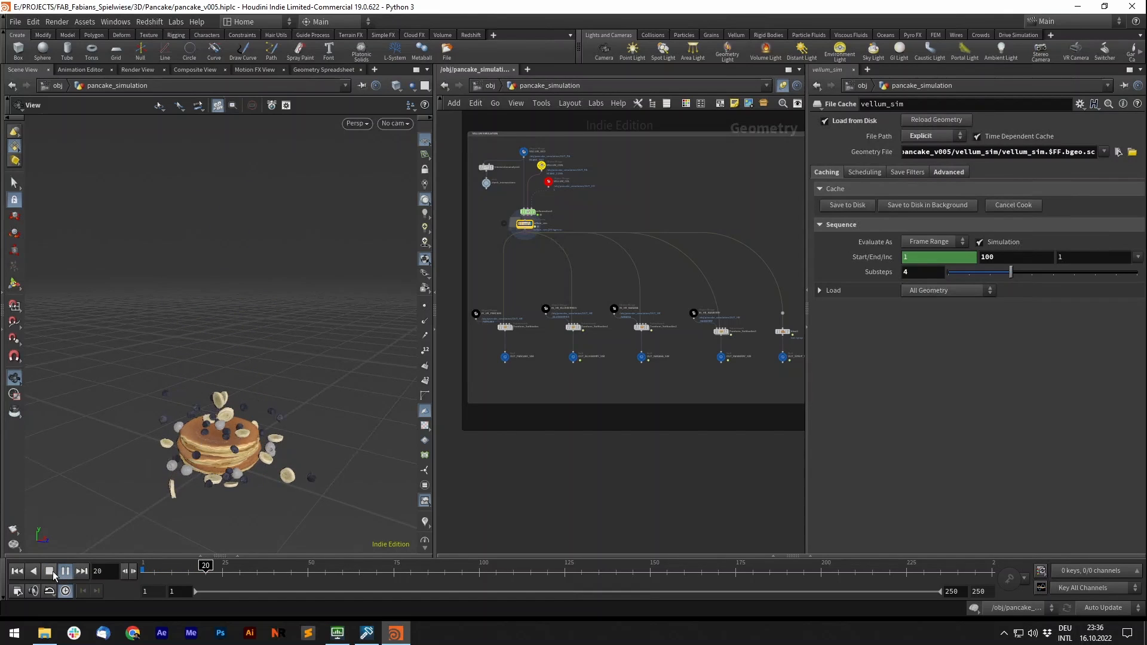
click(50, 571)
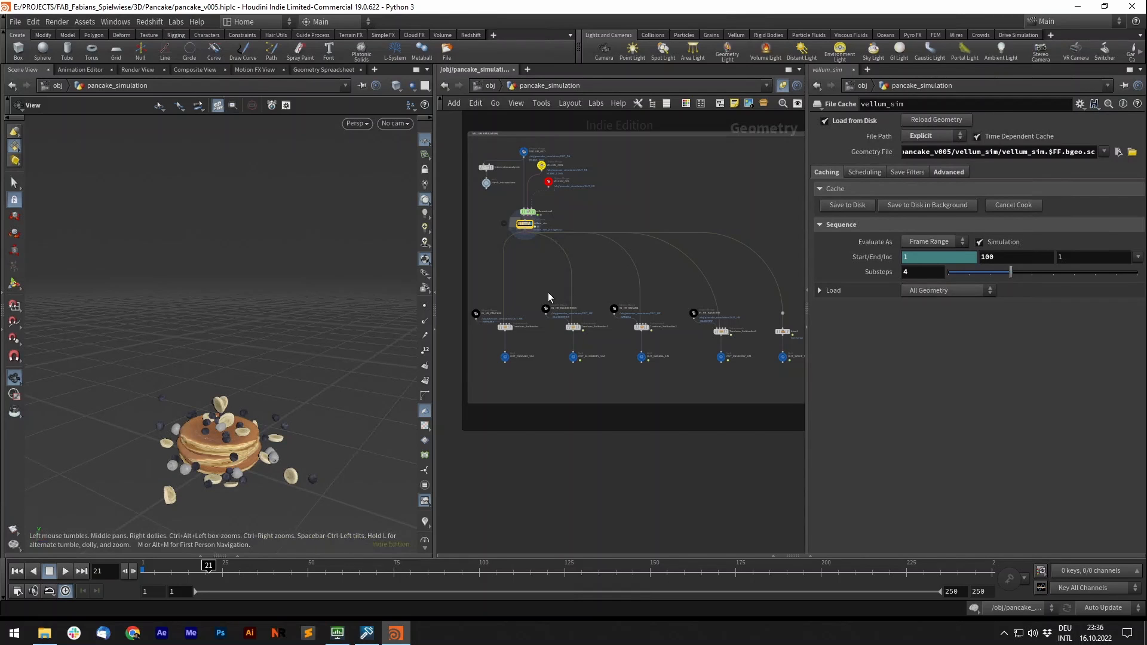
- Display and select the Tranform_Softbodies subnetwork fed by IN_HR_PANCAKE
scroll(548, 292, up, 5)
scroll(610, 337, up, 4)
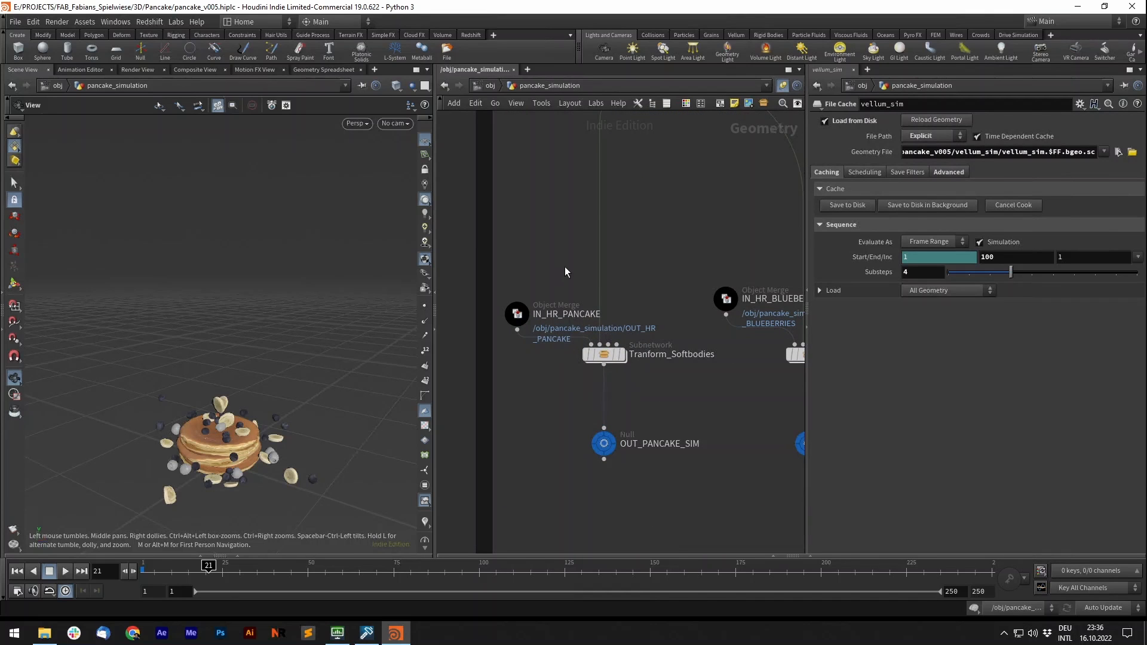
scroll(567, 272, up, 1)
scroll(232, 457, up, 5)
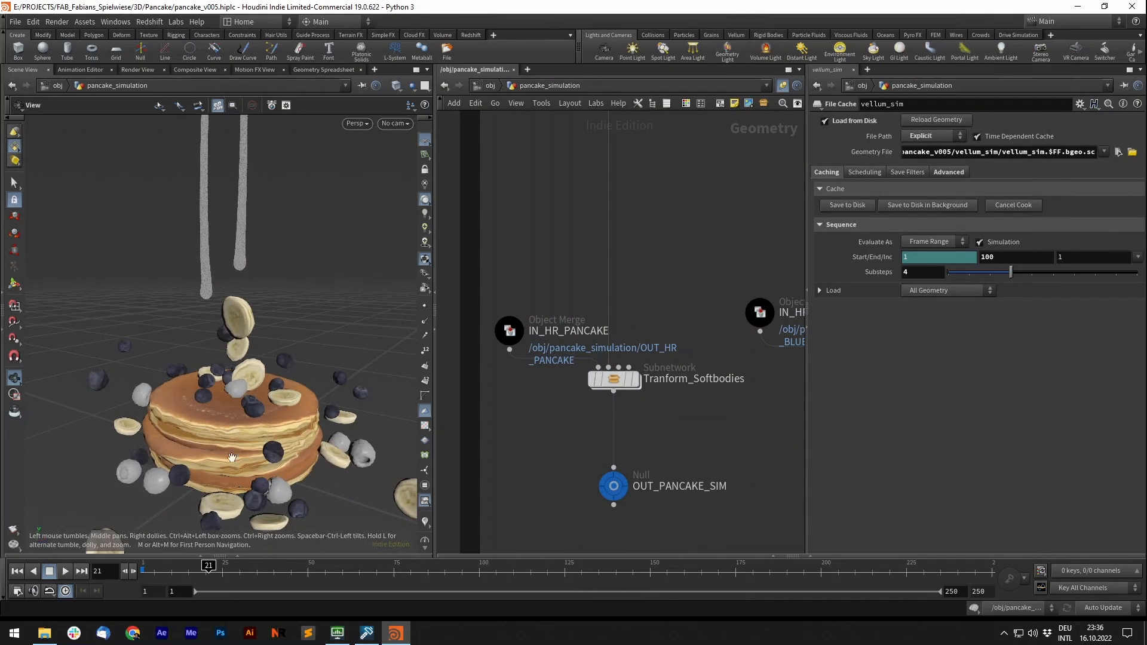
scroll(232, 457, up, 2)
middle_drag(670, 220, 697, 239)
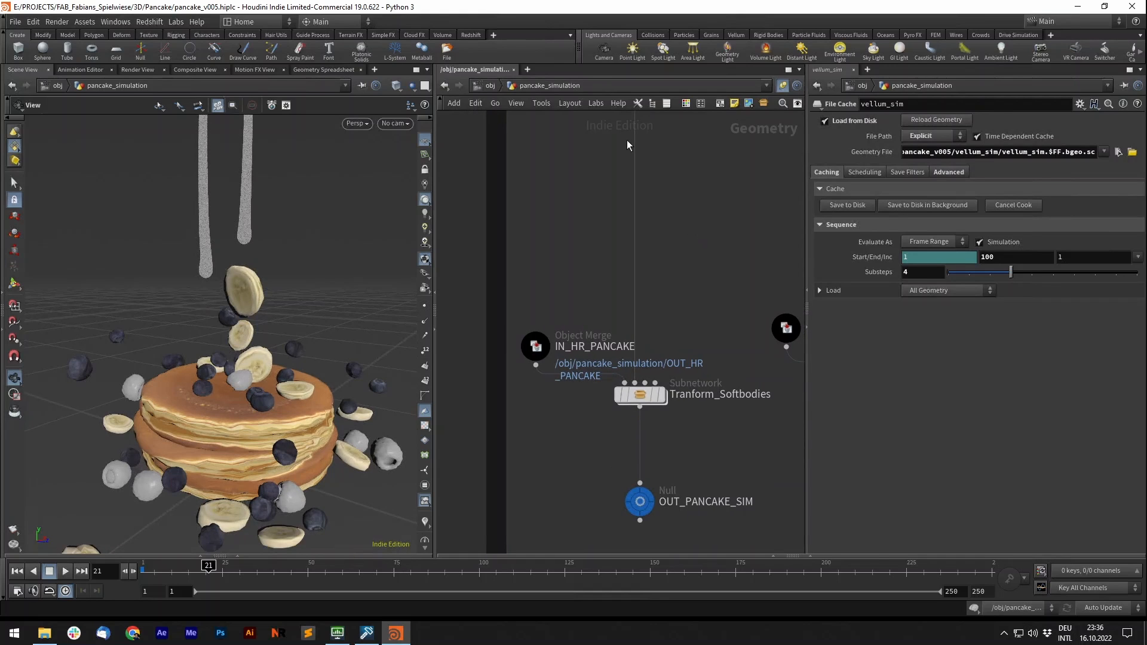
scroll(660, 376, up, 1)
mouse_move(658, 404)
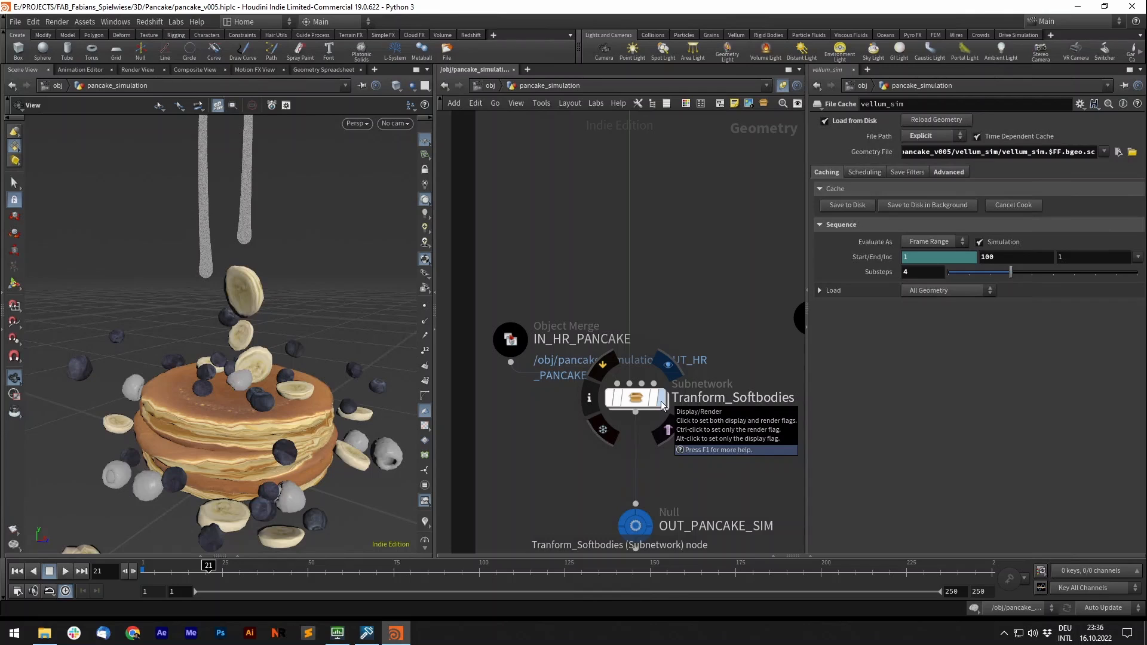
click(662, 404)
click(631, 399)
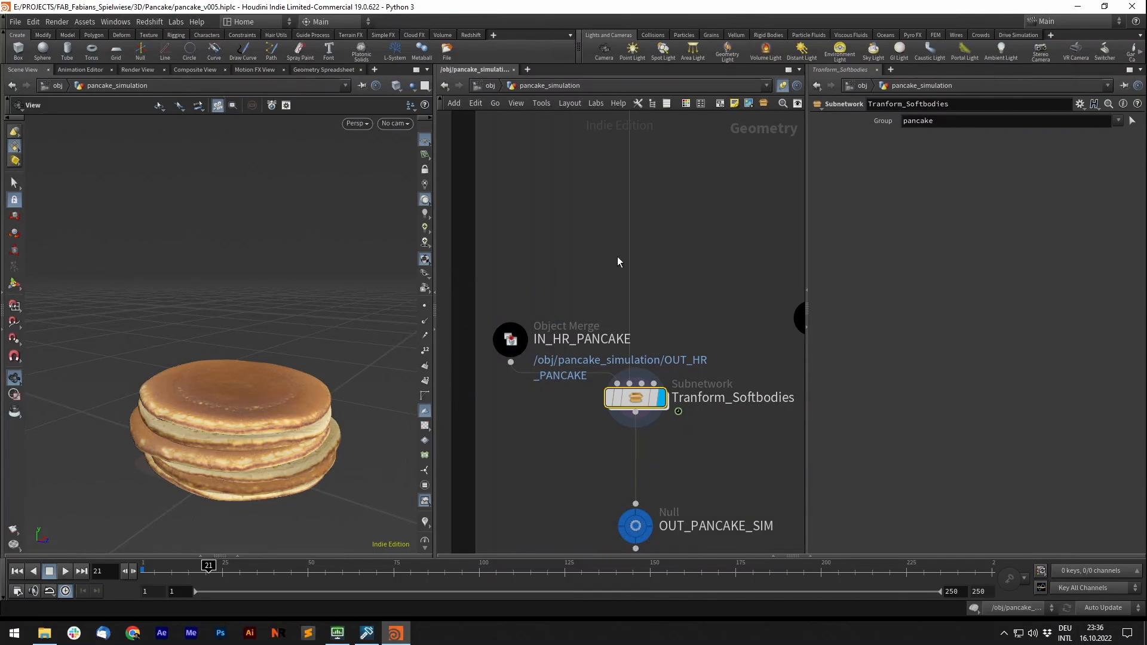
- Open the Tranform_Softbodies subnetwork, then display and select its LR_SIMULATION null
mouse_move(638, 405)
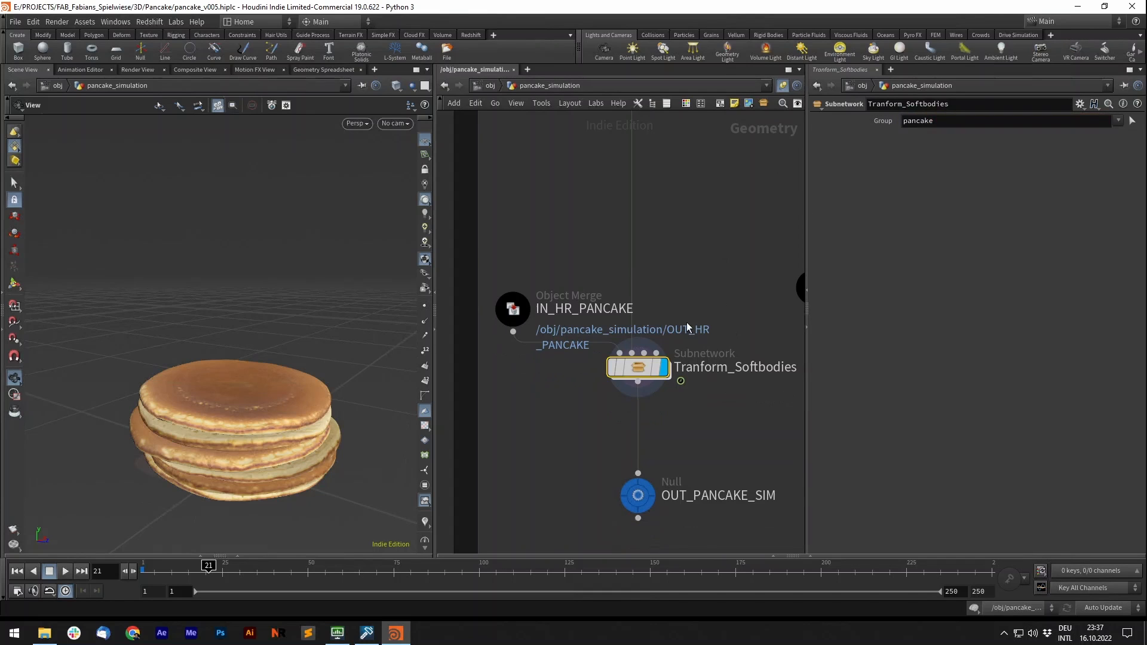
double_click(636, 367)
middle_drag(618, 320, 758, 325)
scroll(713, 292, up, 2)
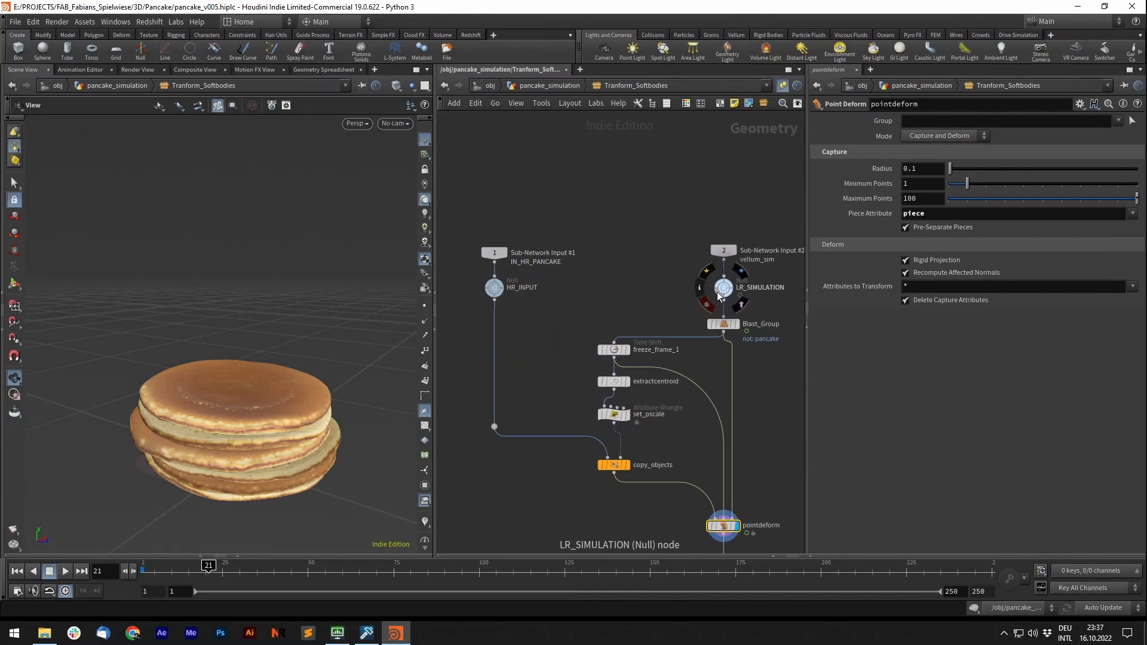
click(740, 272)
click(724, 289)
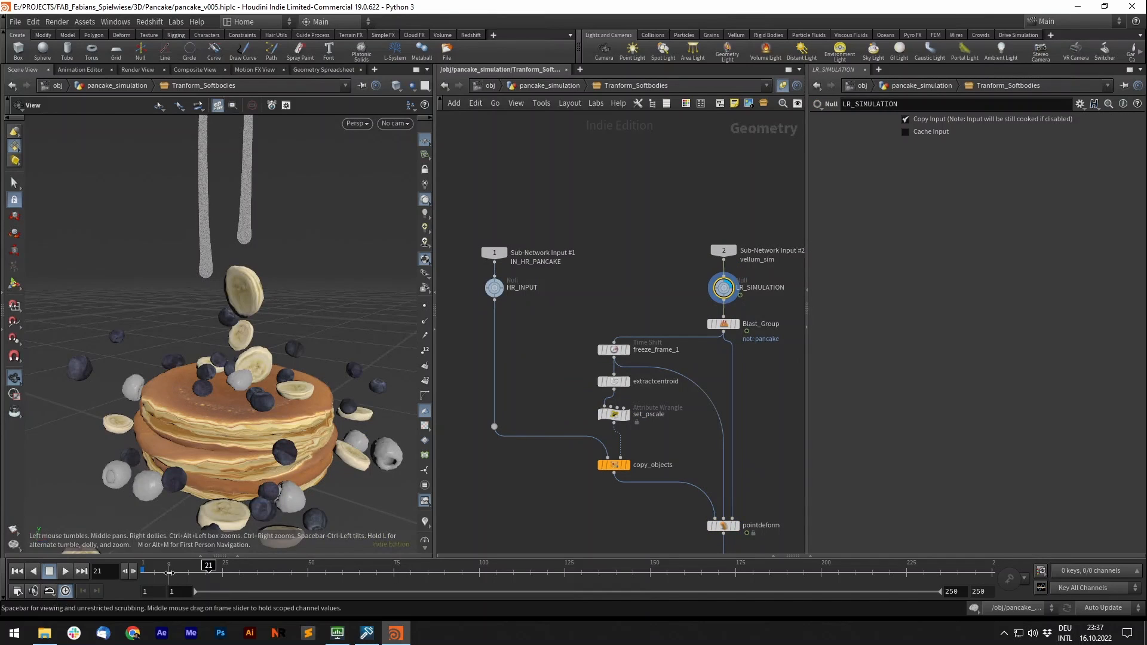
- Display Blast_Group below LR_SIMULATION and examine its group setting
click(739, 325)
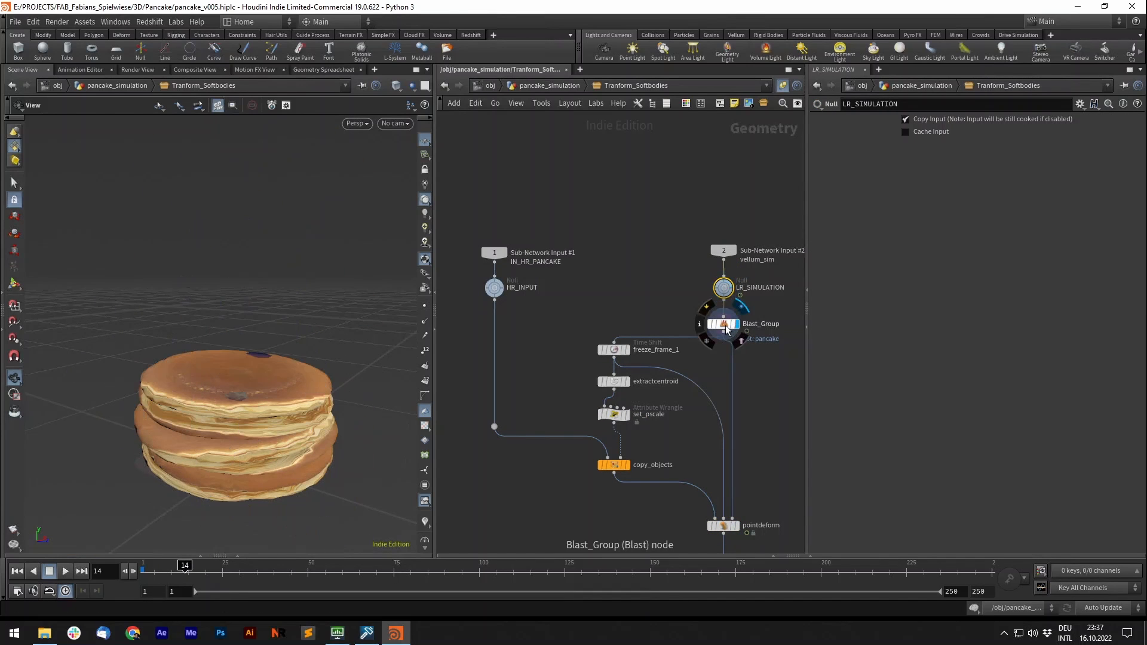
click(724, 324)
click(930, 121)
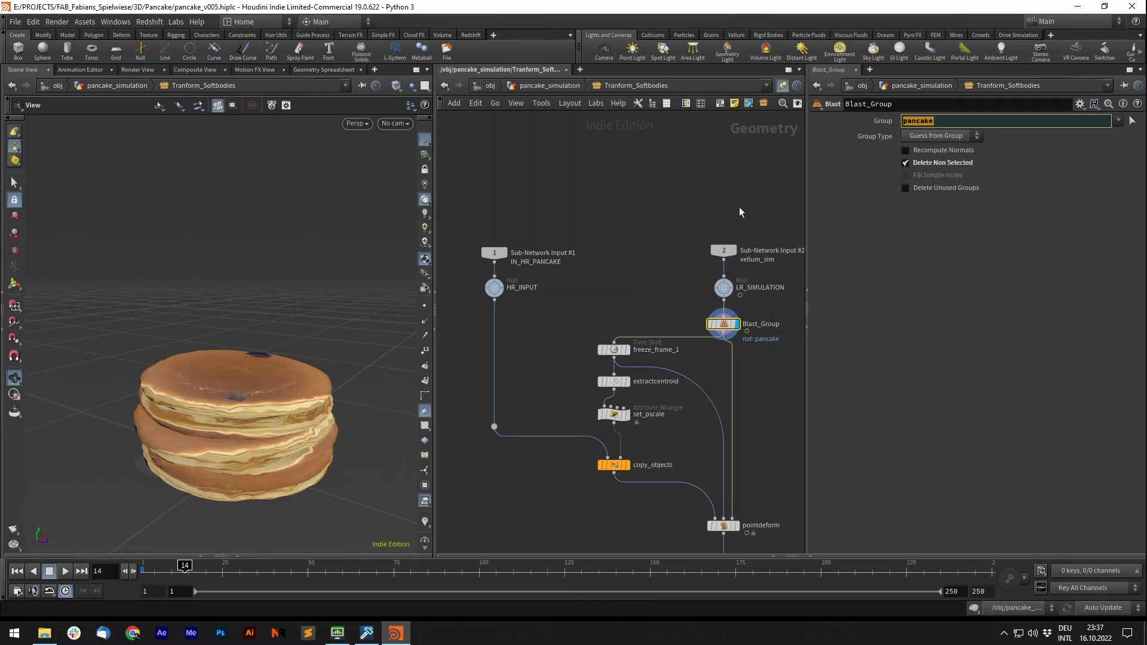
- Display and select the freeze_frame_1 time shift to examine its frame setting
scroll(668, 257, down, 4)
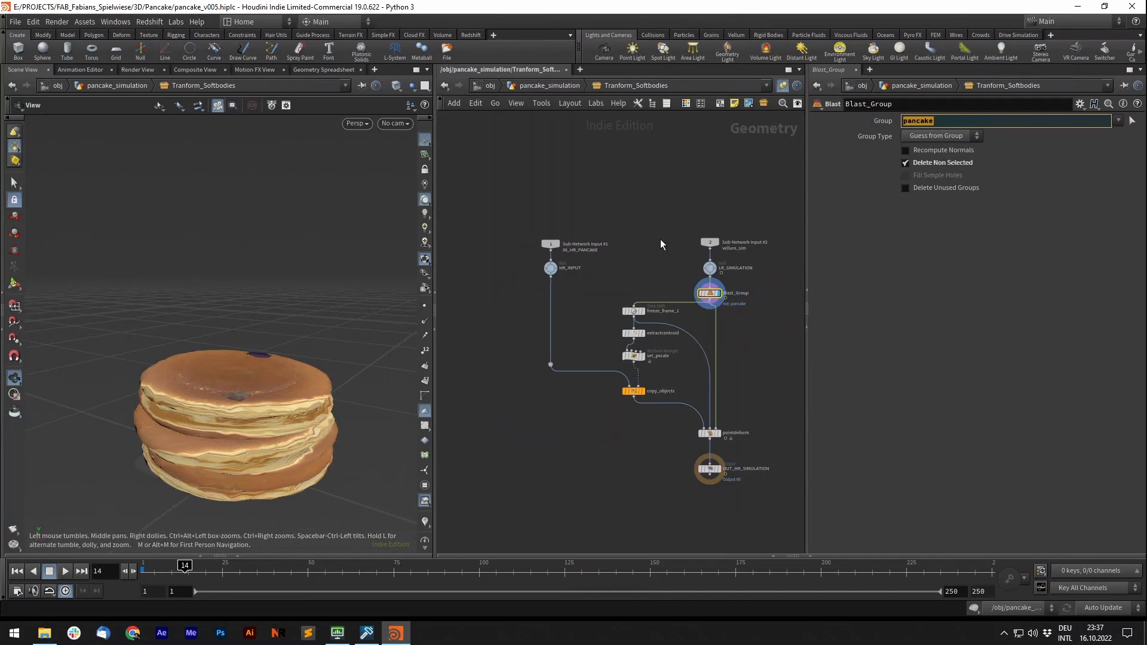
click(661, 292)
click(660, 293)
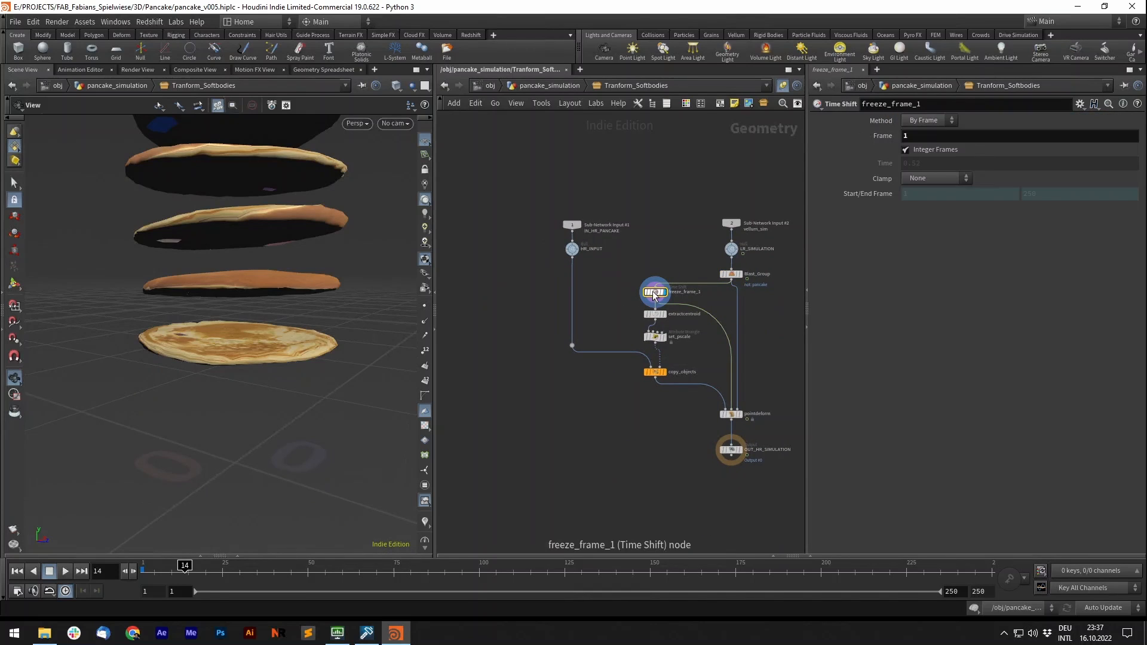
- Display and select the extractcentroid node to examine its piece attribute, transfer attributes and transfer groups
scroll(171, 321, down, 5)
click(663, 314)
click(656, 318)
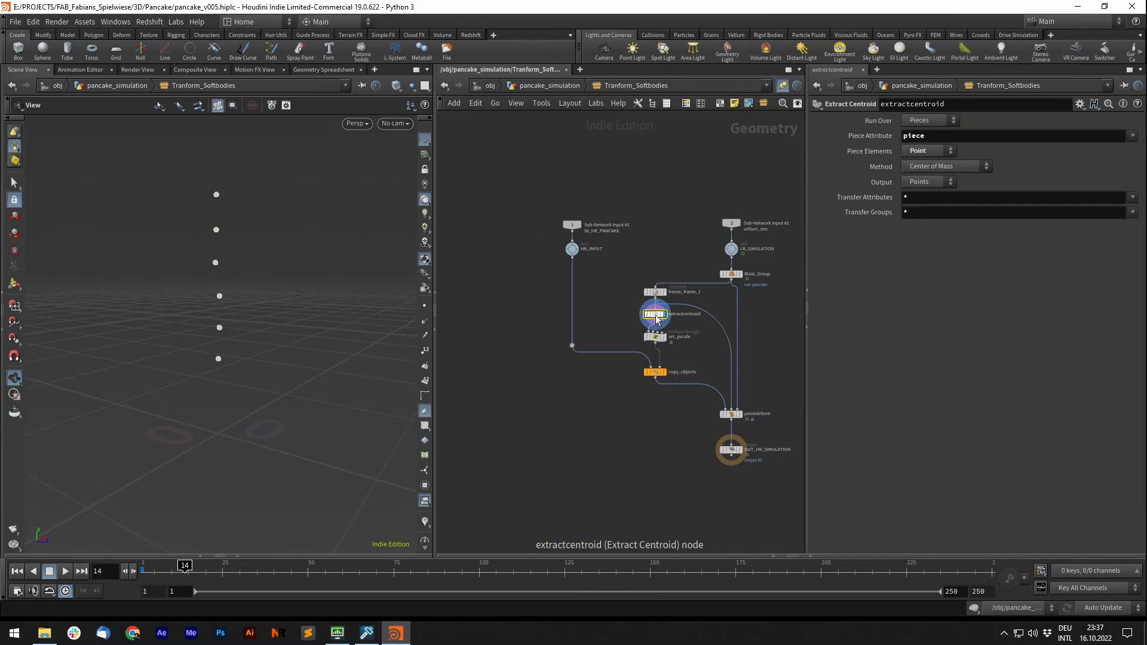
double_click(908, 195)
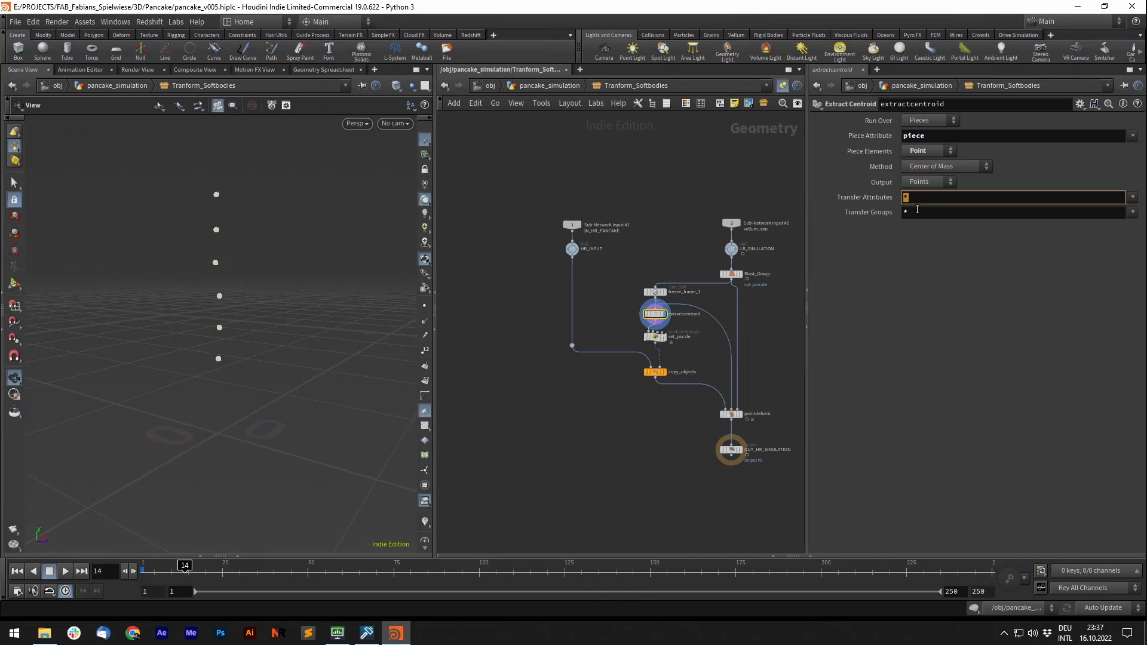
key(Tab)
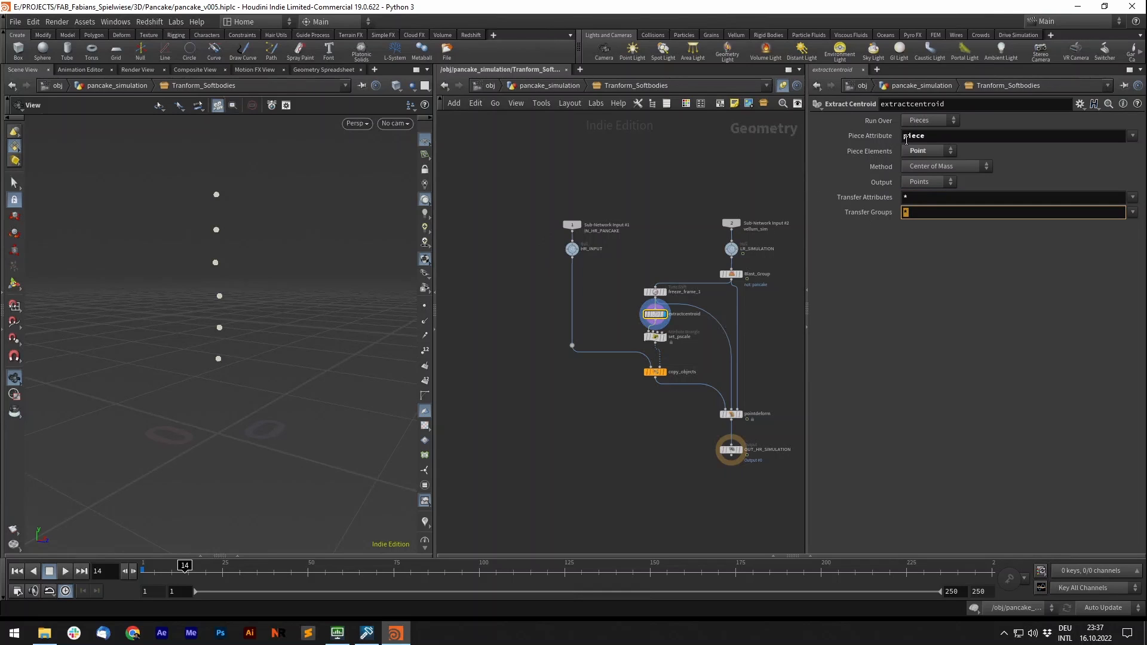
key(Tab)
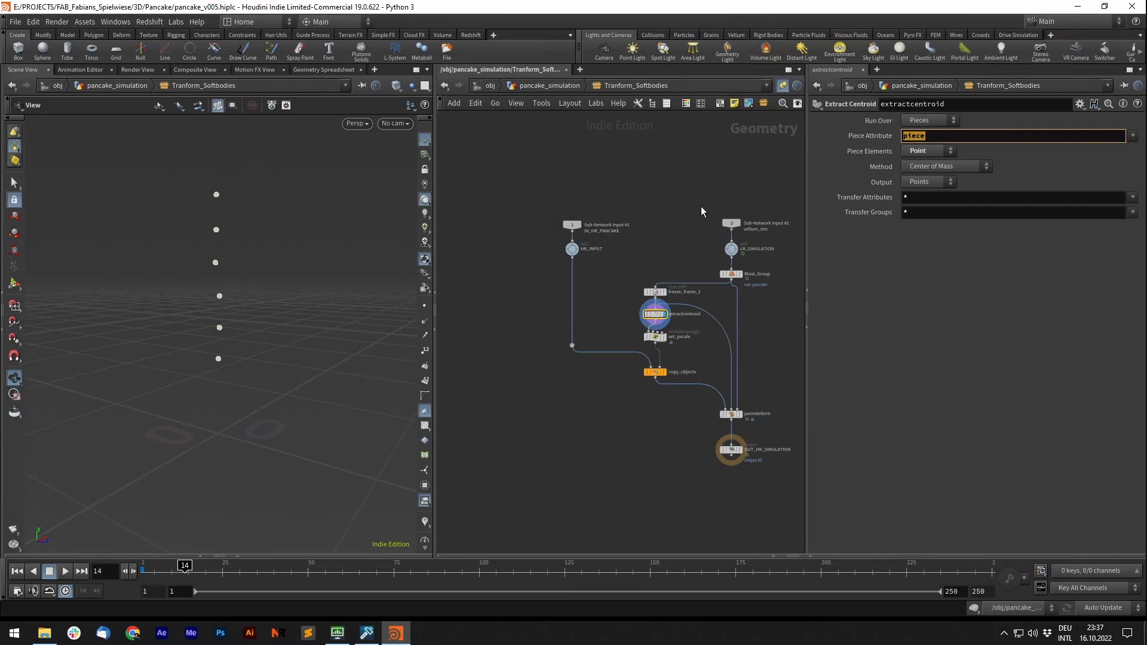
scroll(633, 329, up, 3)
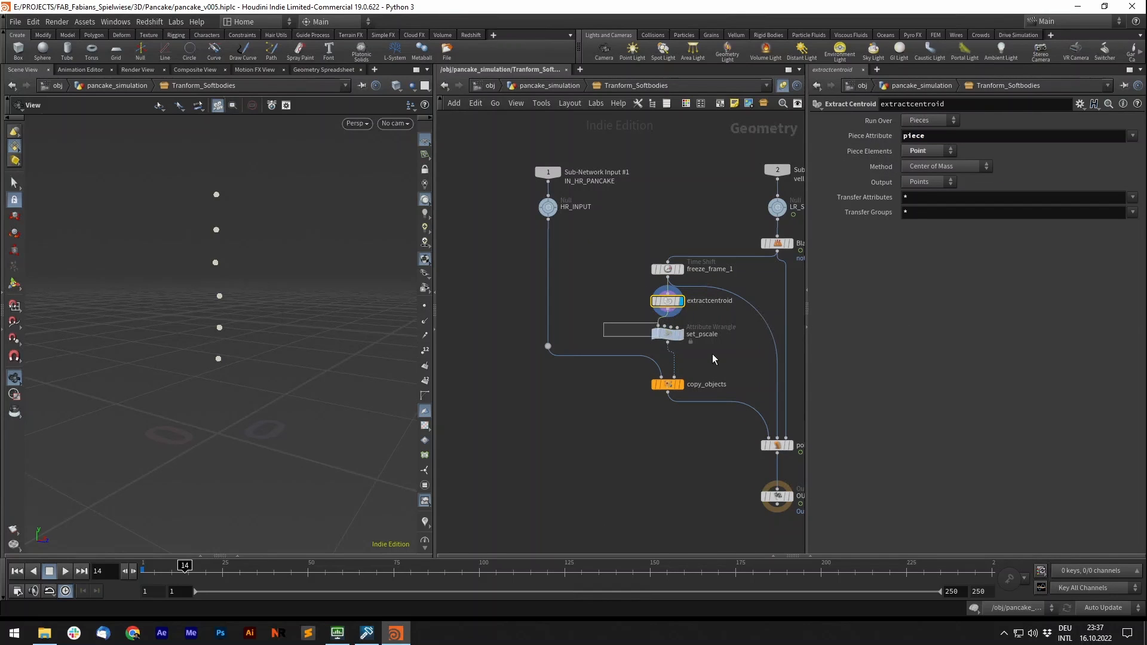
drag(713, 354, 711, 353)
click(682, 337)
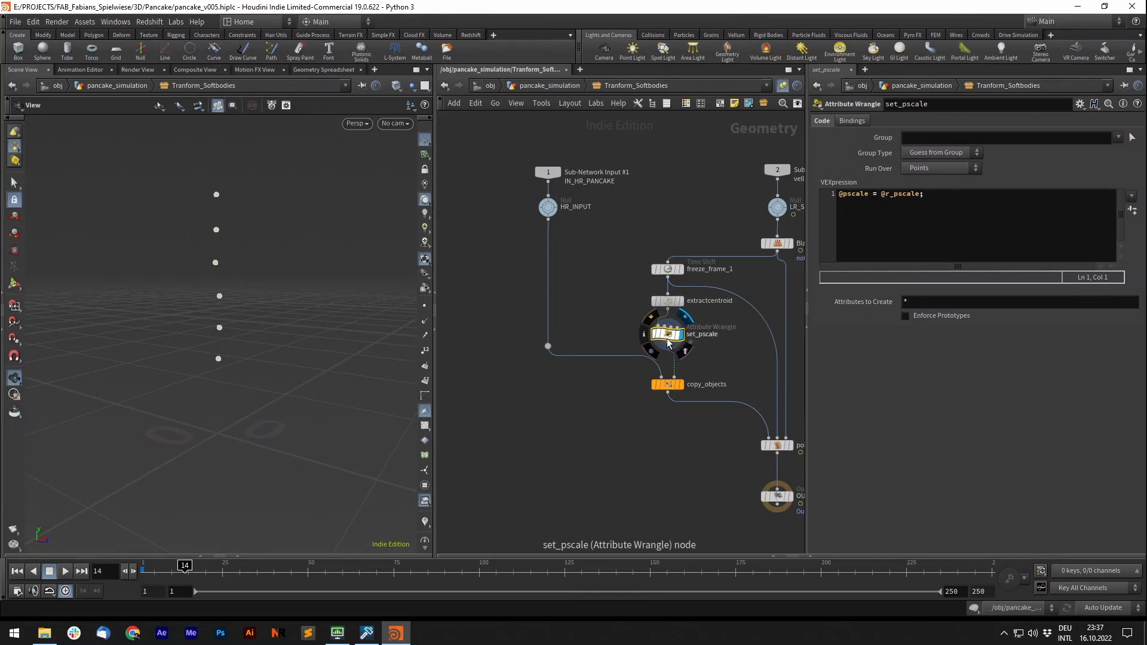
drag(928, 196, 877, 196)
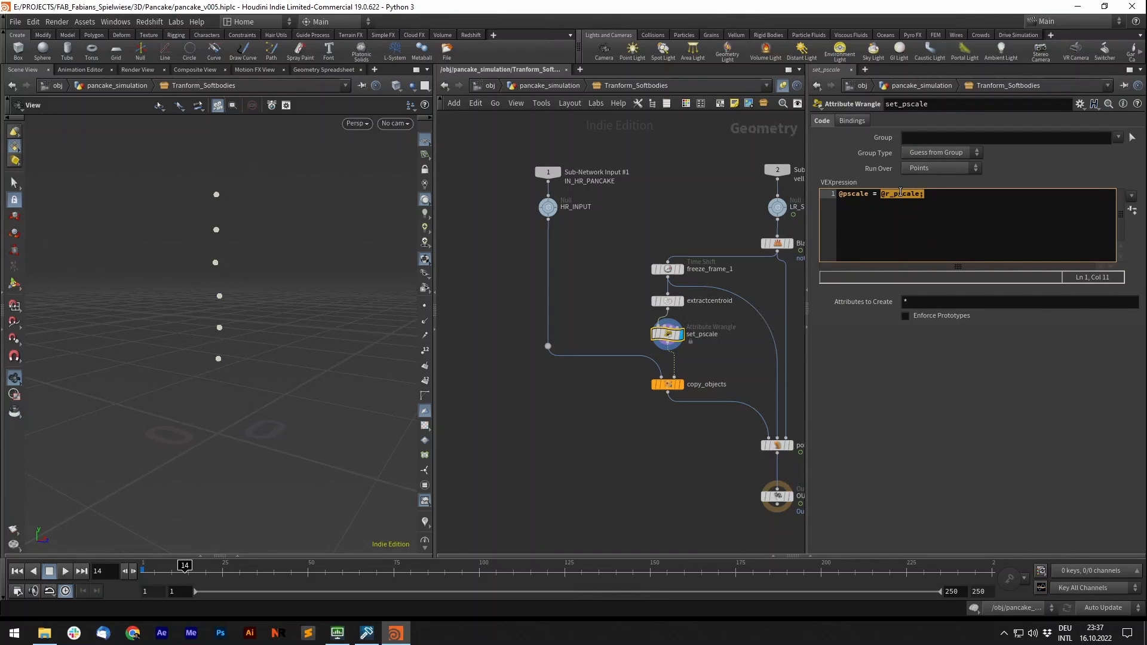
- Open the extractcentroid node's information, expand the full point attribute list to find r_pscale, and close it
middle_click(669, 305)
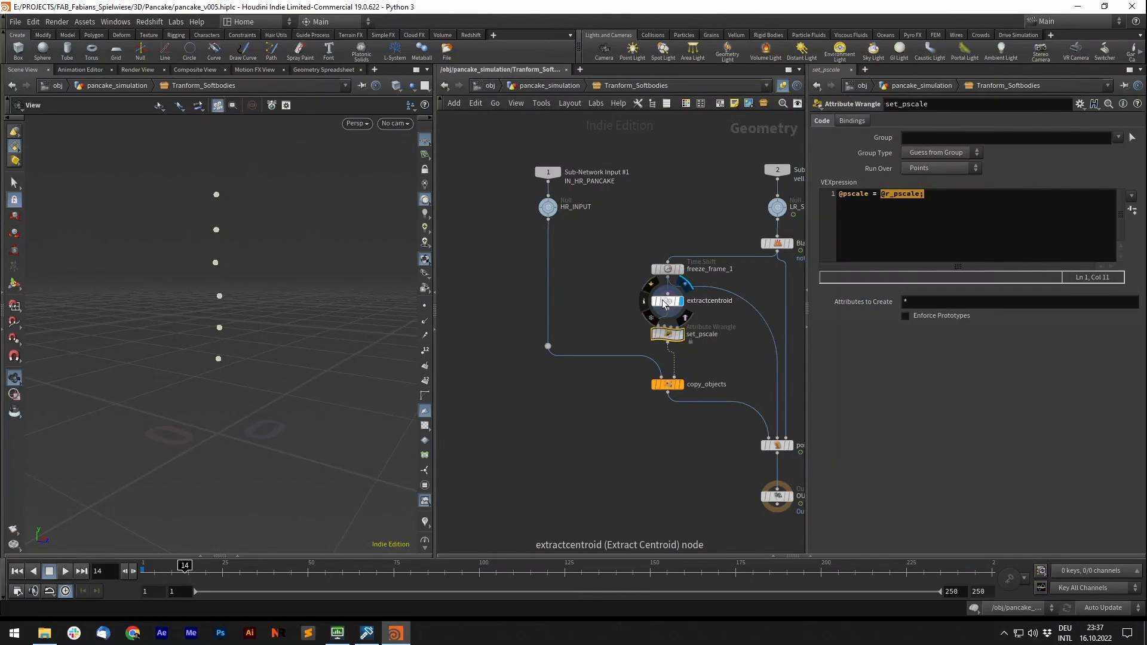
click(664, 301)
click(645, 303)
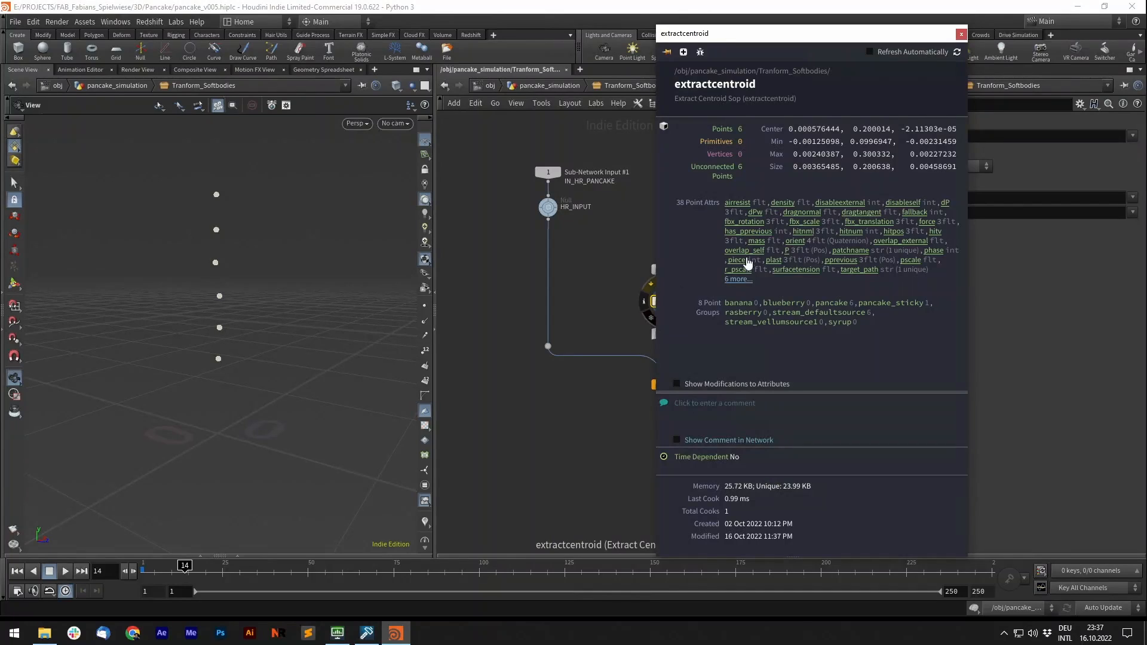
click(740, 279)
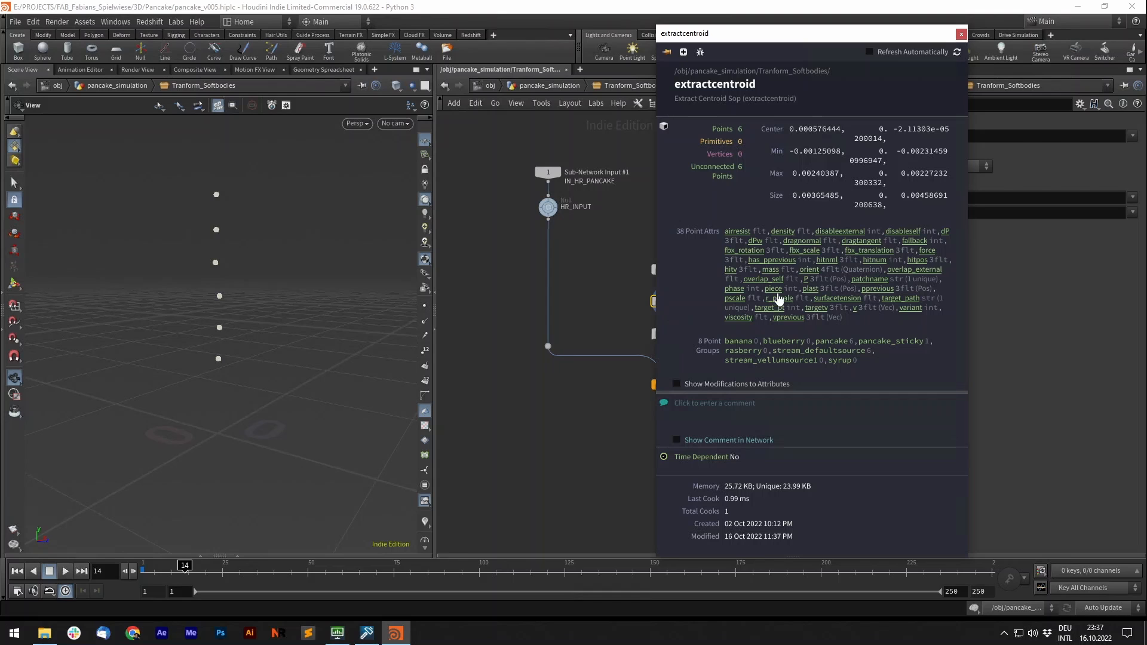
click(962, 35)
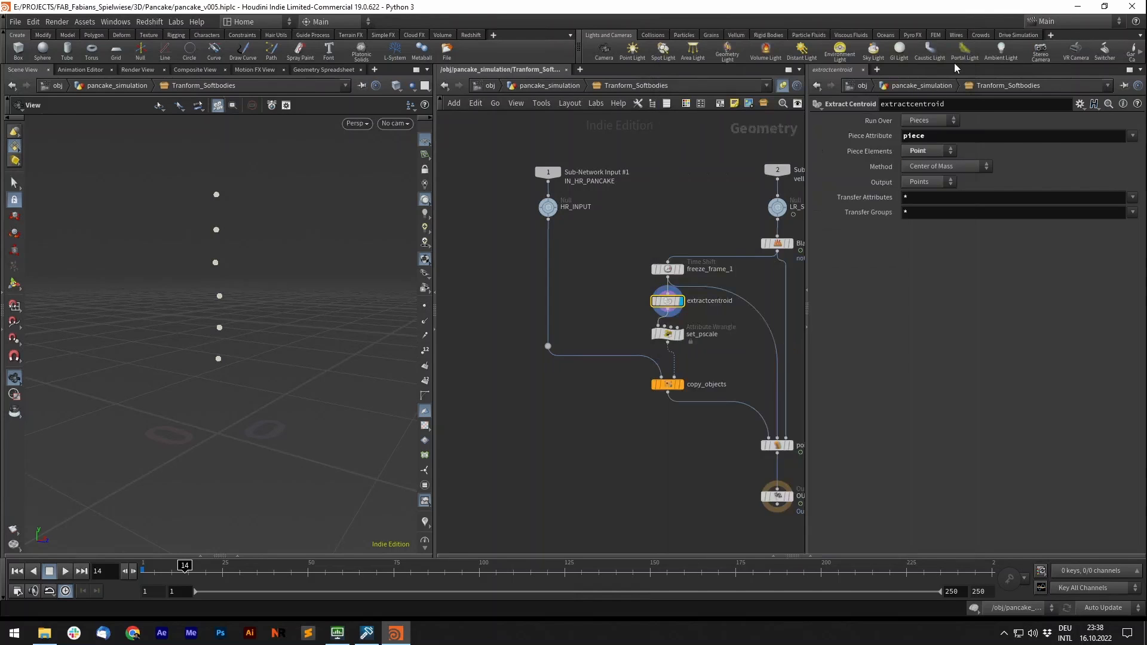
- Display set_pscale followed by copy_objects, and select copy_objects to examine its template point attributes
click(667, 333)
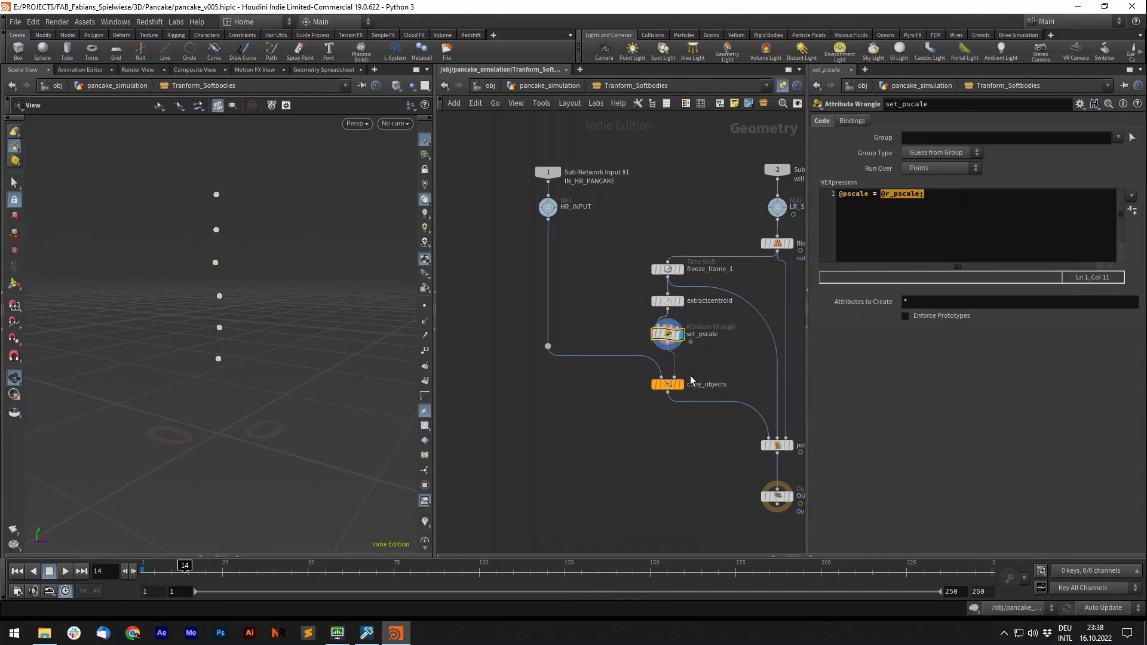
mouse_move(683, 386)
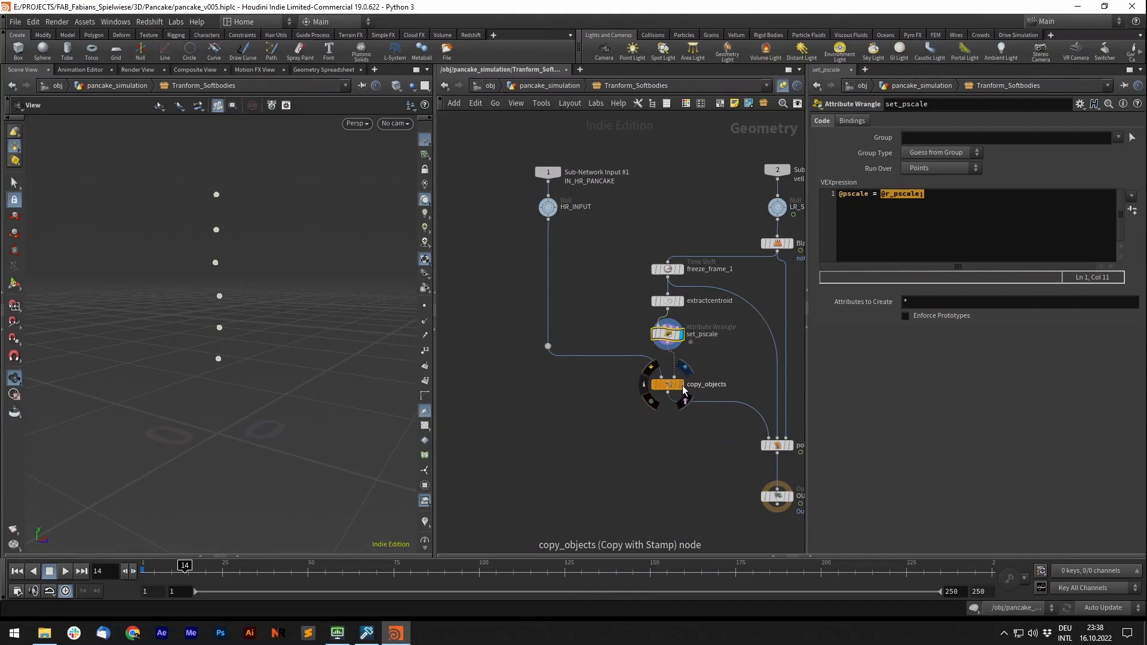
click(681, 384)
click(667, 384)
- Display Blast_Group at frame 1 and switch the display to copy_objects to compare both pancake stacks
middle_drag(738, 210, 684, 248)
mouse_move(730, 242)
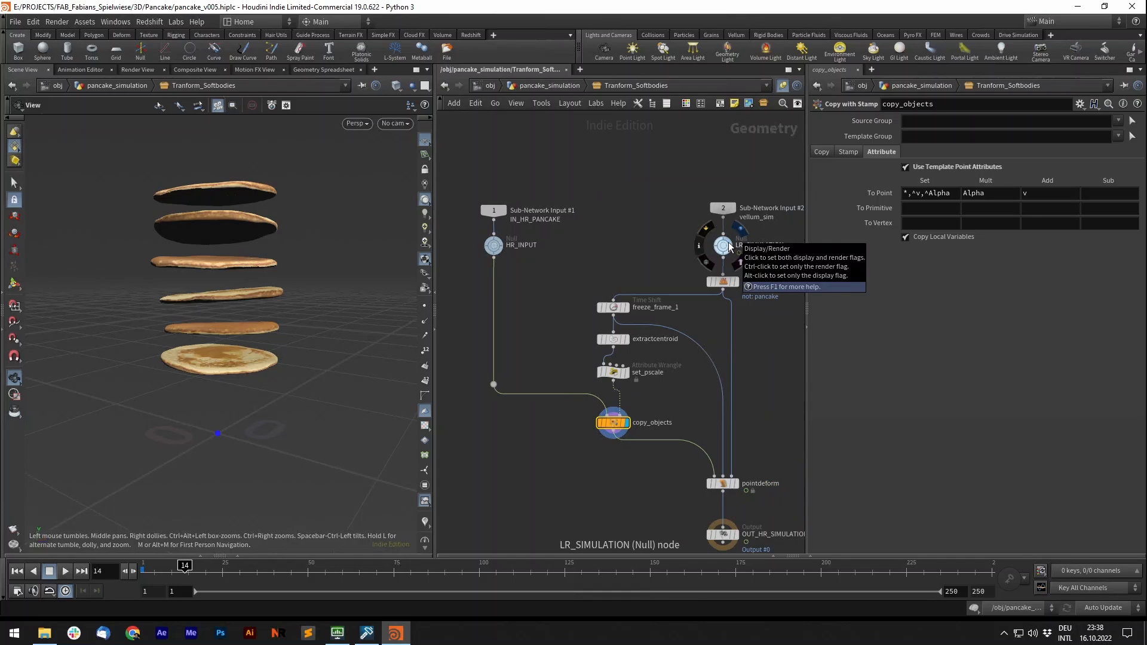
click(737, 282)
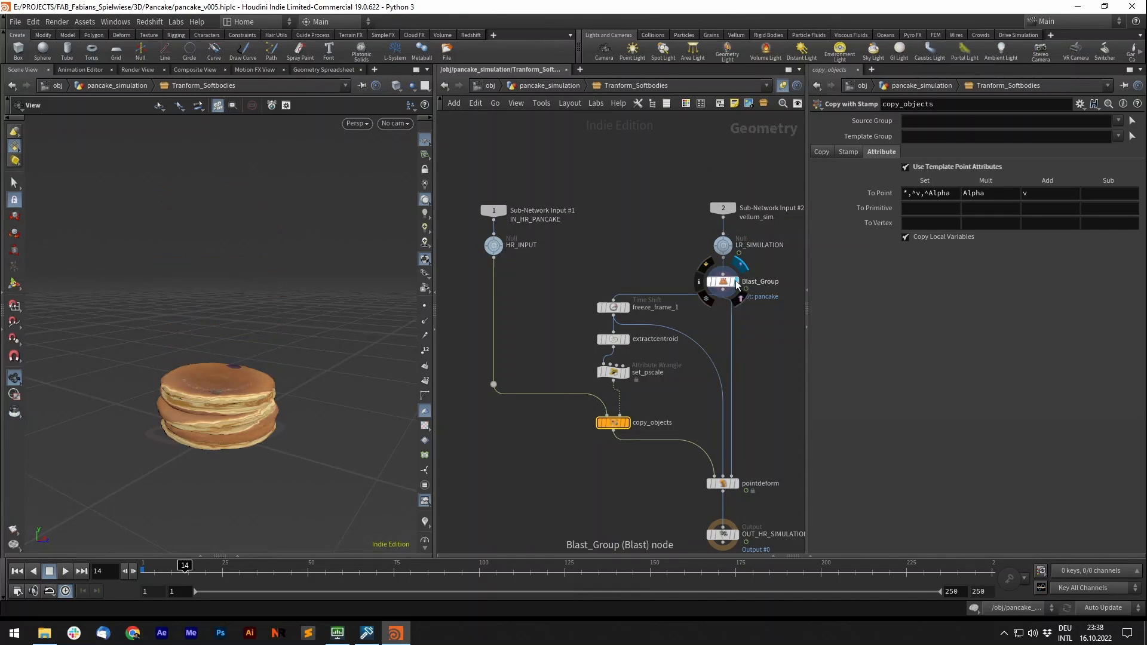
click(729, 282)
key(ctrl+Left)
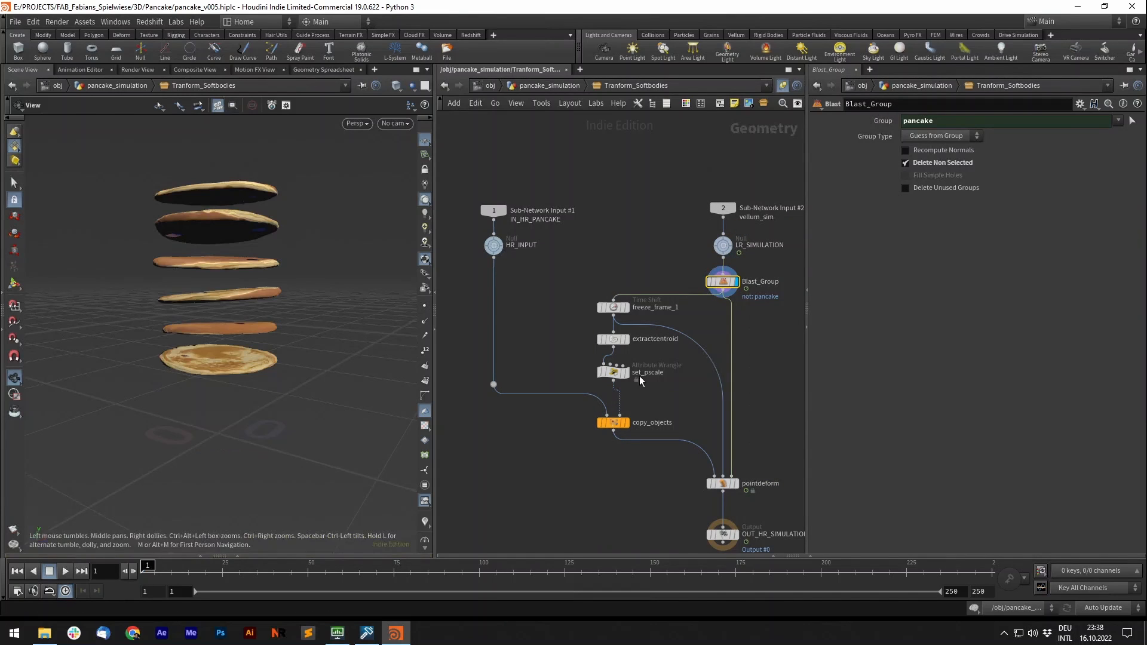
click(629, 423)
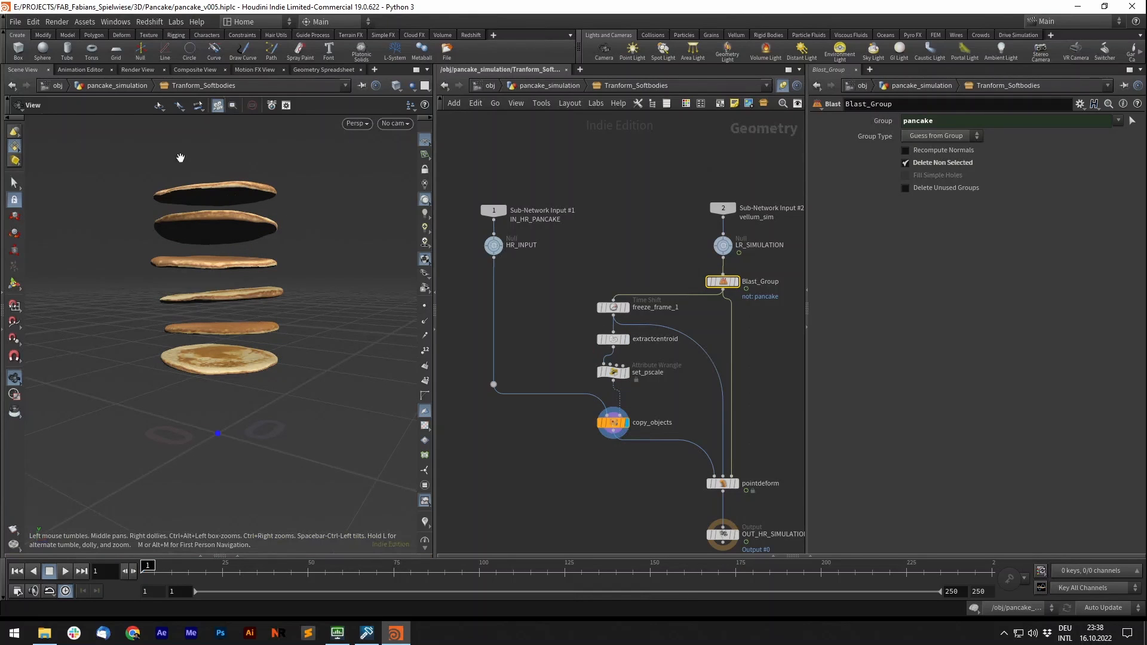
- Display and select the pointdeform node to examine its capture settings and input connections
middle_drag(662, 480, 603, 420)
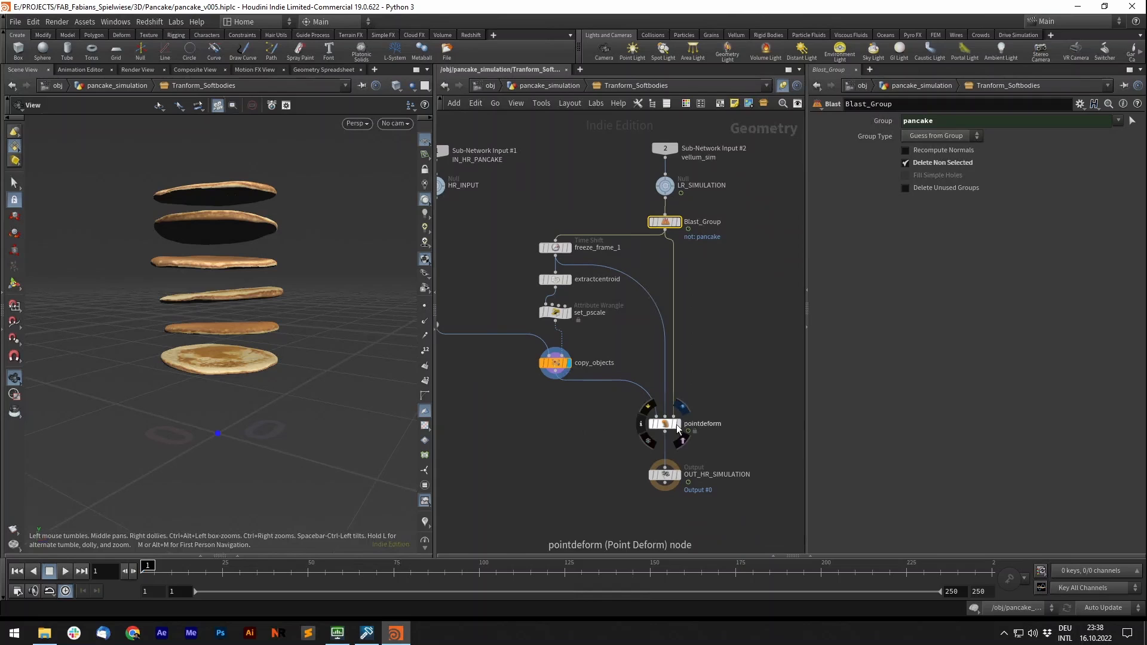
click(678, 424)
click(655, 423)
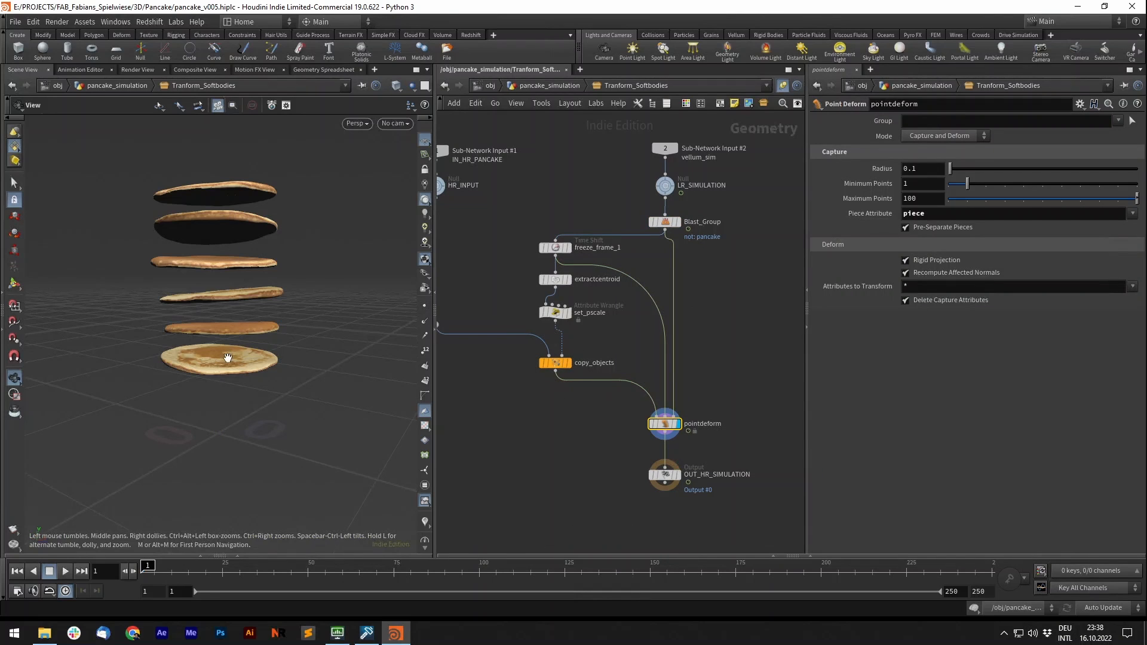
middle_drag(620, 349, 667, 354)
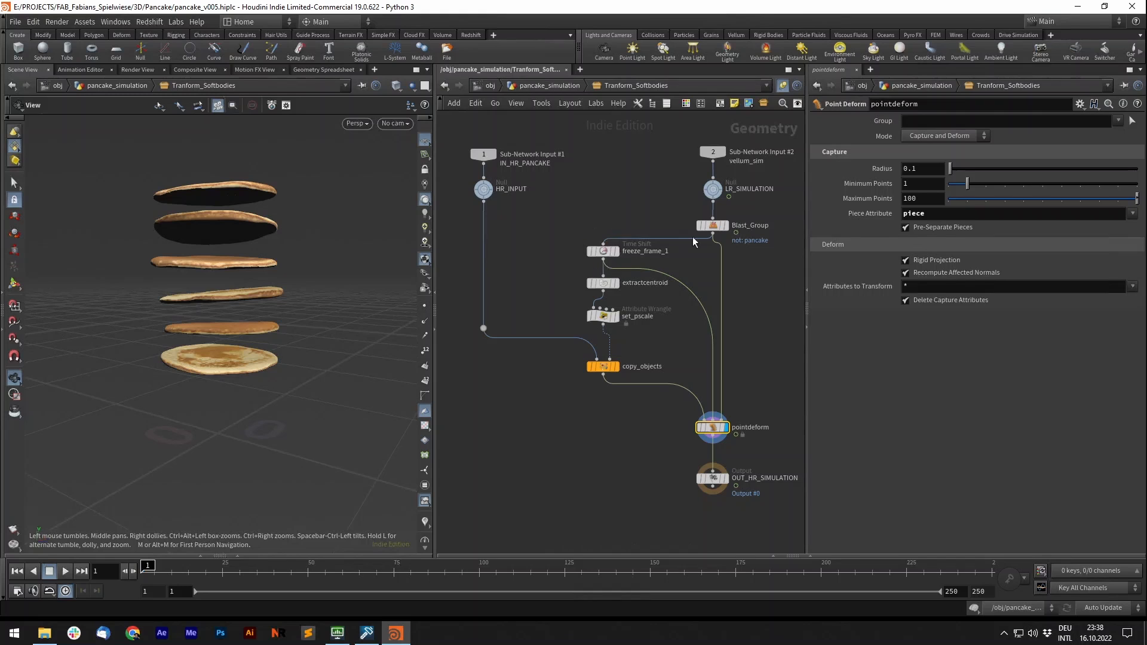
- Check Blast_Group's settings, reselect pointdeform and scrub its animation in wireframe, ending at frame 1
click(708, 225)
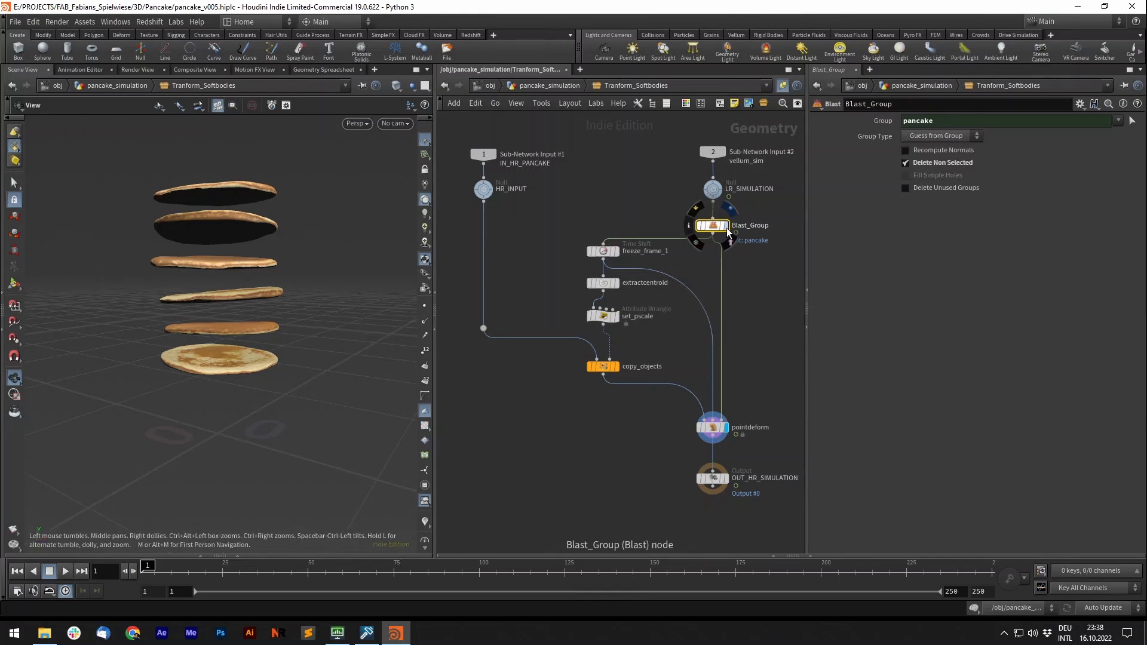
click(714, 427)
drag(154, 572, 313, 570)
key(w)
drag(125, 572, 124, 572)
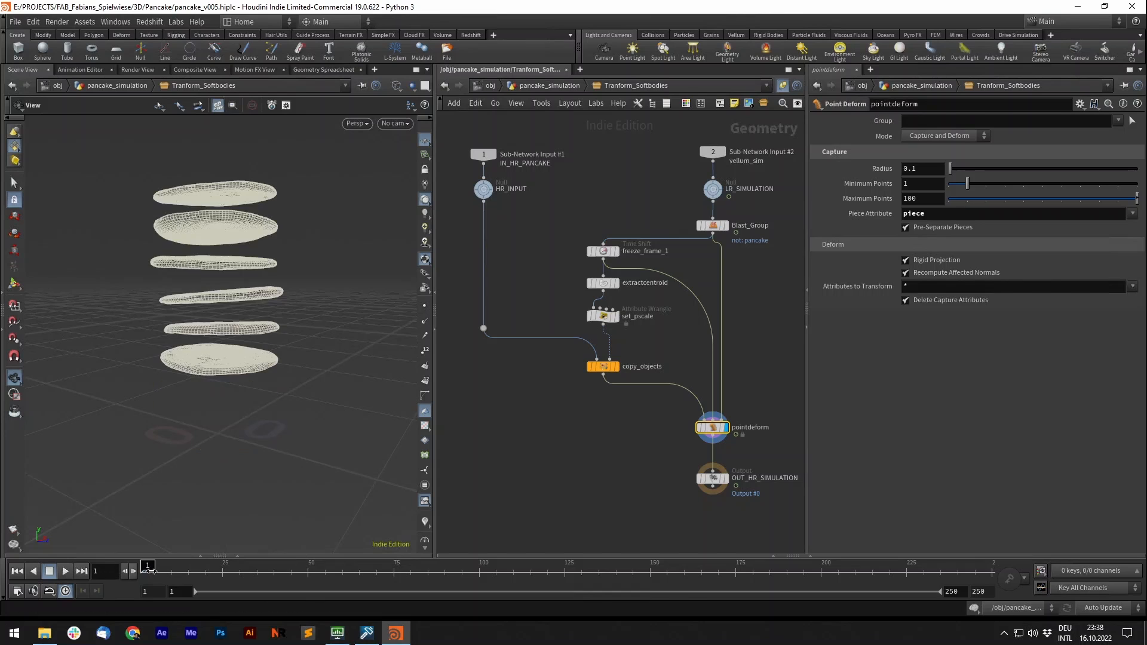
- Display and select the OUT_HR_SIMULATION output and return to the pancake_simulation network
click(726, 479)
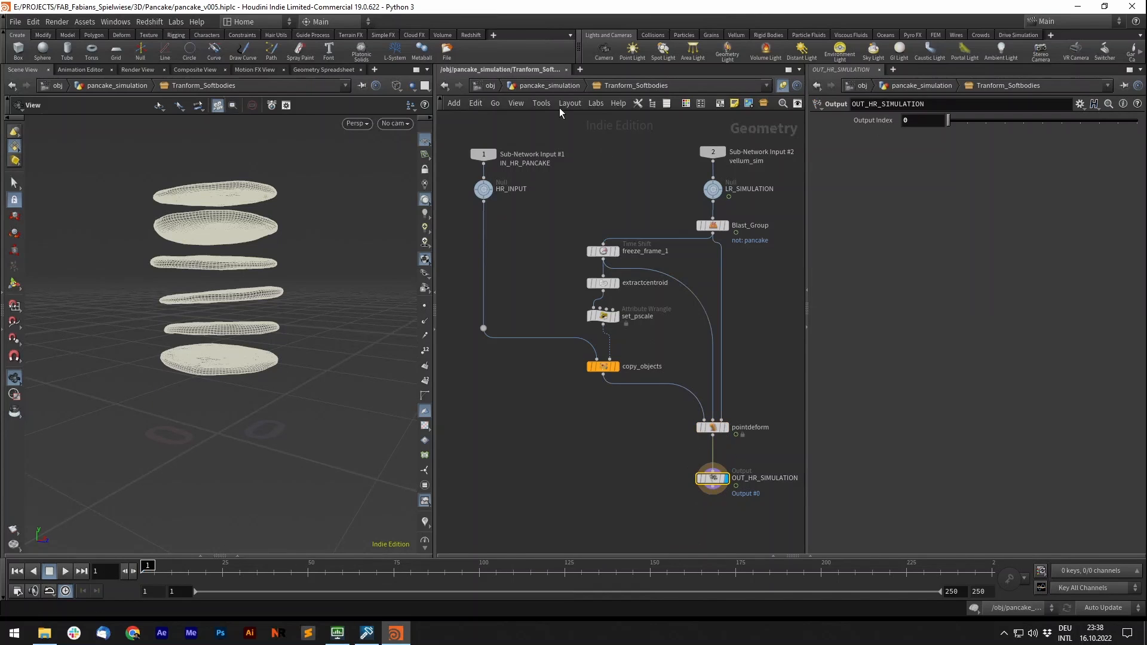
click(550, 85)
- Open the blueberries' Tranform_Softbodies1 subnetwork and select copytopoints1 to examine its variant piece attribute
scroll(590, 312, down, 3)
scroll(590, 313, up, 2)
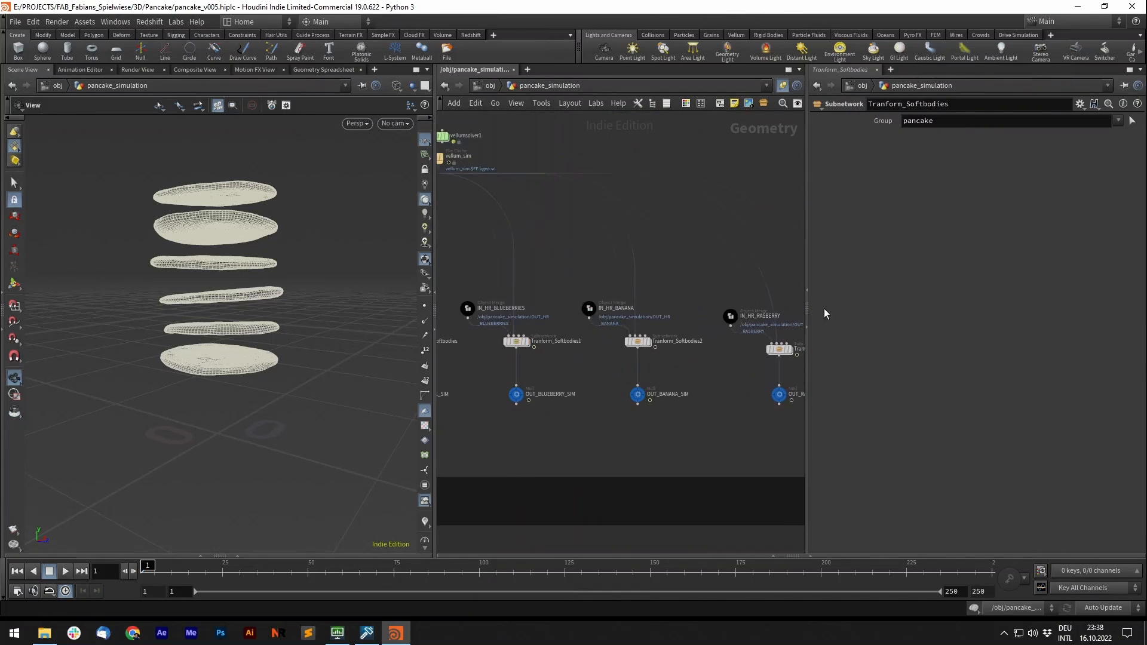
scroll(607, 327, up, 5)
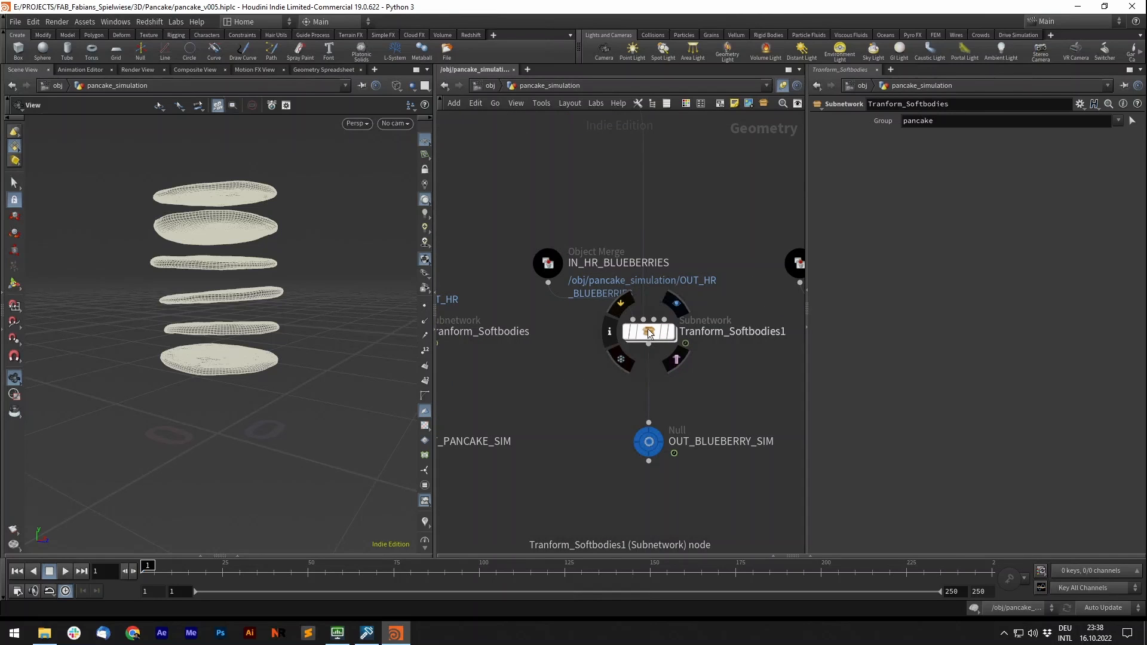
double_click(650, 333)
click(549, 379)
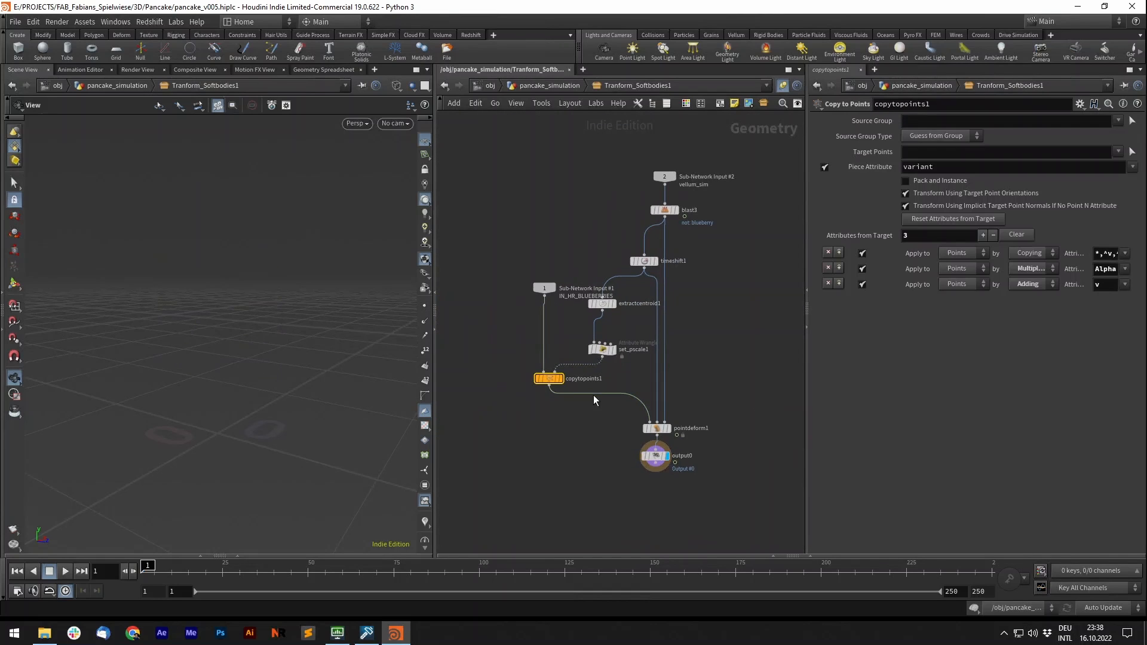
click(825, 167)
- Return to the pancake_simulation network and look over the remaining ingredient branches and the POST PROCESS box
click(536, 85)
scroll(693, 290, down, 10)
middle_drag(754, 350, 557, 360)
scroll(588, 353, down, 2)
scroll(512, 338, up, 1)
scroll(664, 217, up, 5)
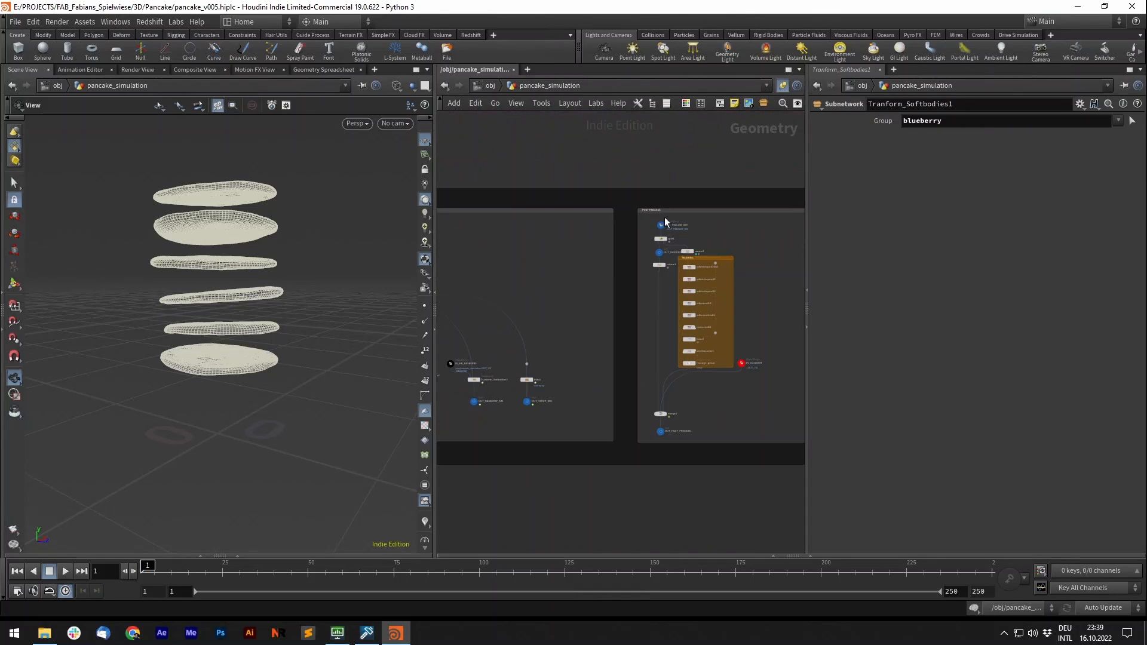
scroll(667, 218, up, 3)
scroll(659, 243, down, 9)
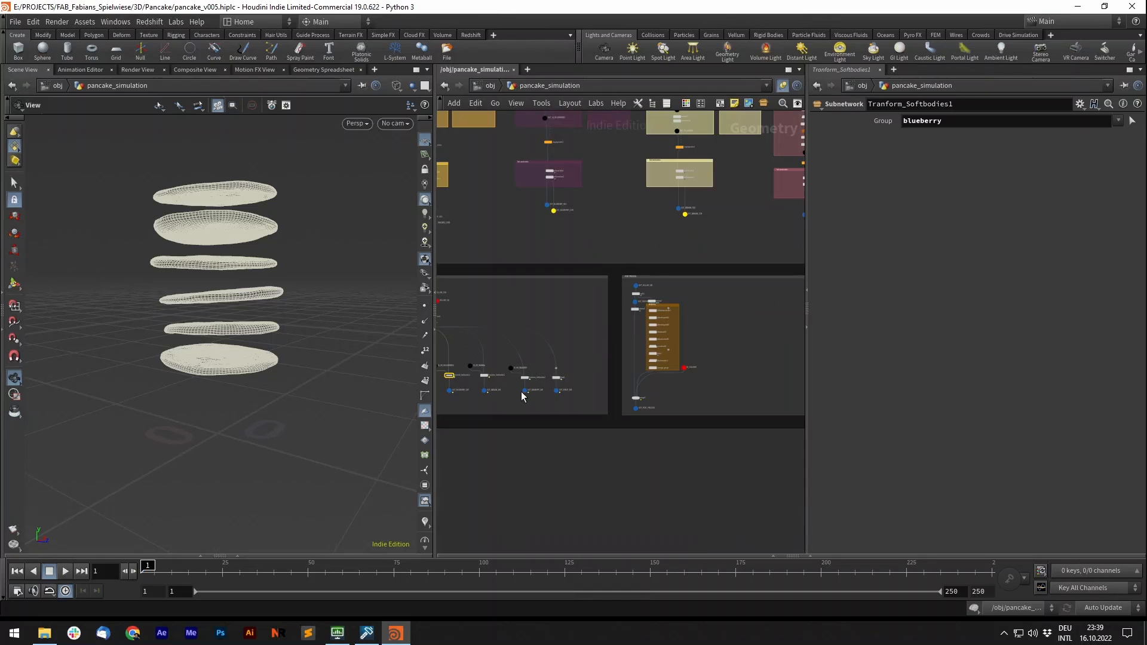
middle_drag(580, 404, 628, 405)
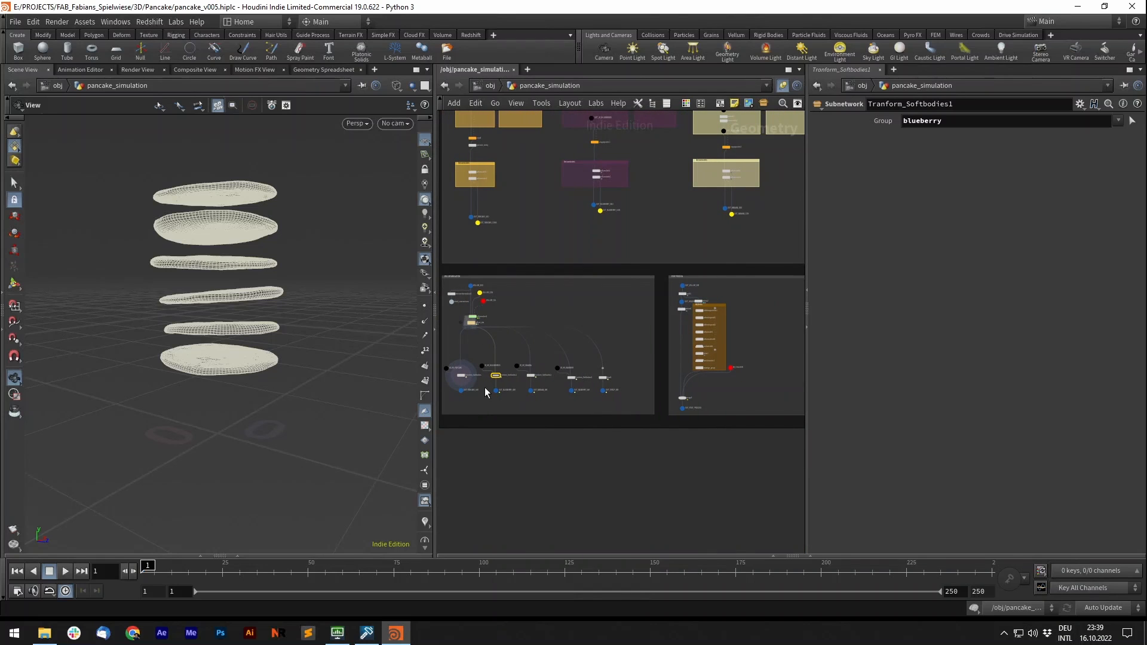
- Display OUT_VELLUM_SIM in the POST PROCESS box, and display and select split1 to examine its group
scroll(686, 288, up, 7)
click(683, 264)
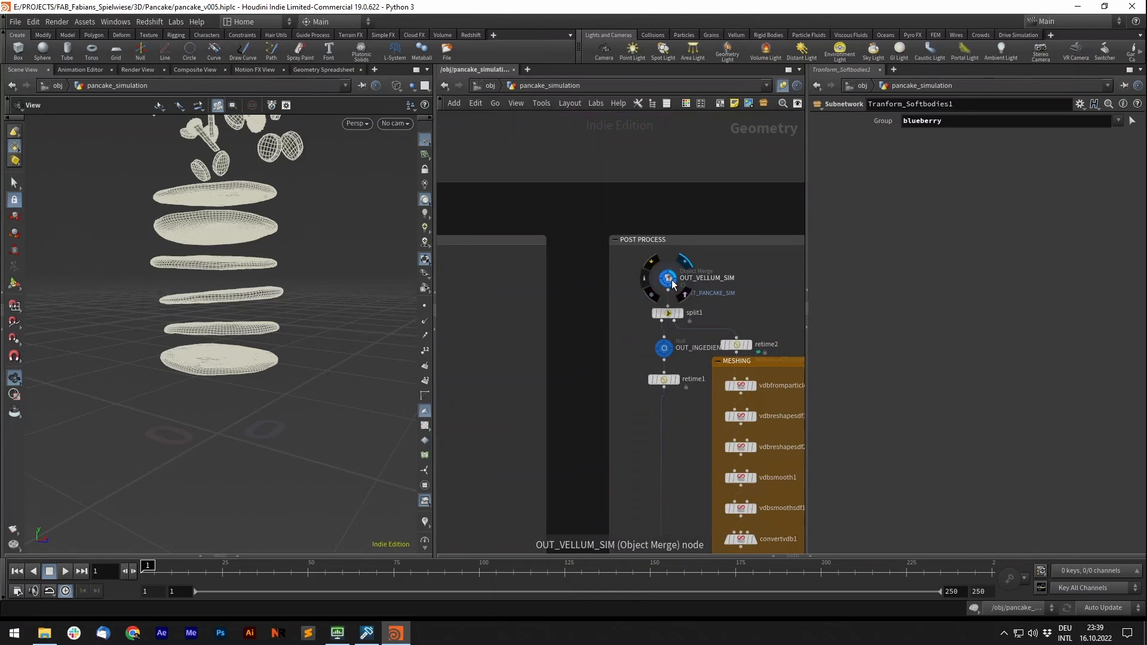
click(670, 281)
click(667, 313)
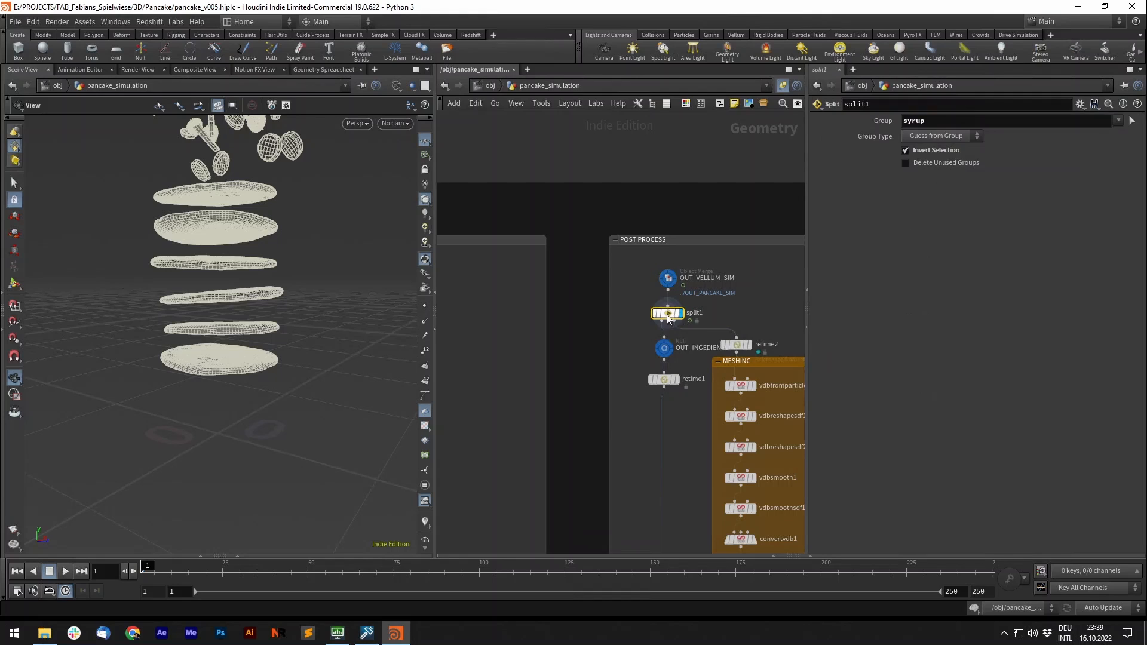
- Display and select the OUT_INGEDIENTS null and scrub through its animation, ending at frame 2
click(667, 353)
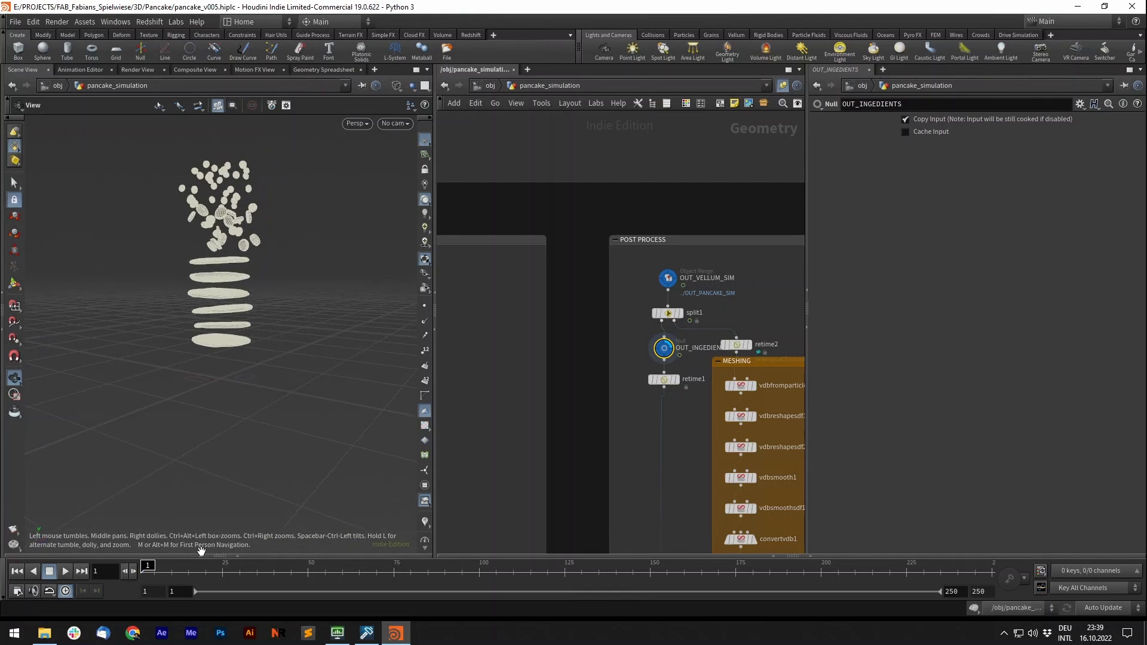
click(143, 572)
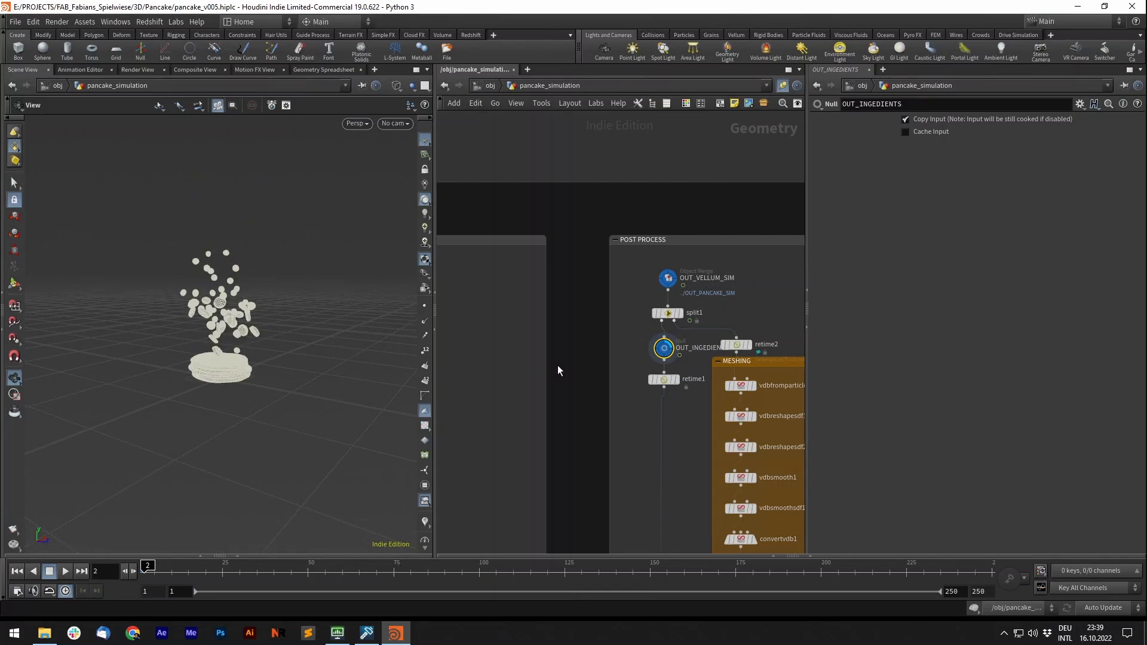
- Display and select the retime2 node to examine the syrup particles and the retime settings
middle_drag(766, 323, 668, 317)
click(667, 315)
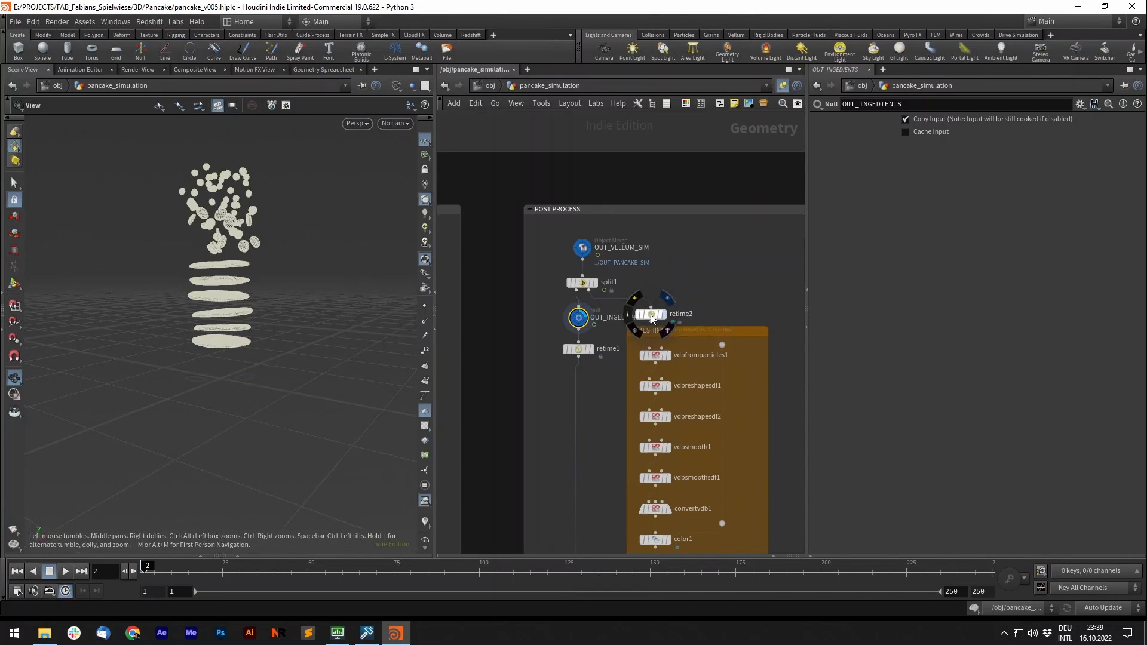
mouse_move(238, 235)
mouse_down()
mouse_move(335, 241)
mouse_move(230, 238)
mouse_up()
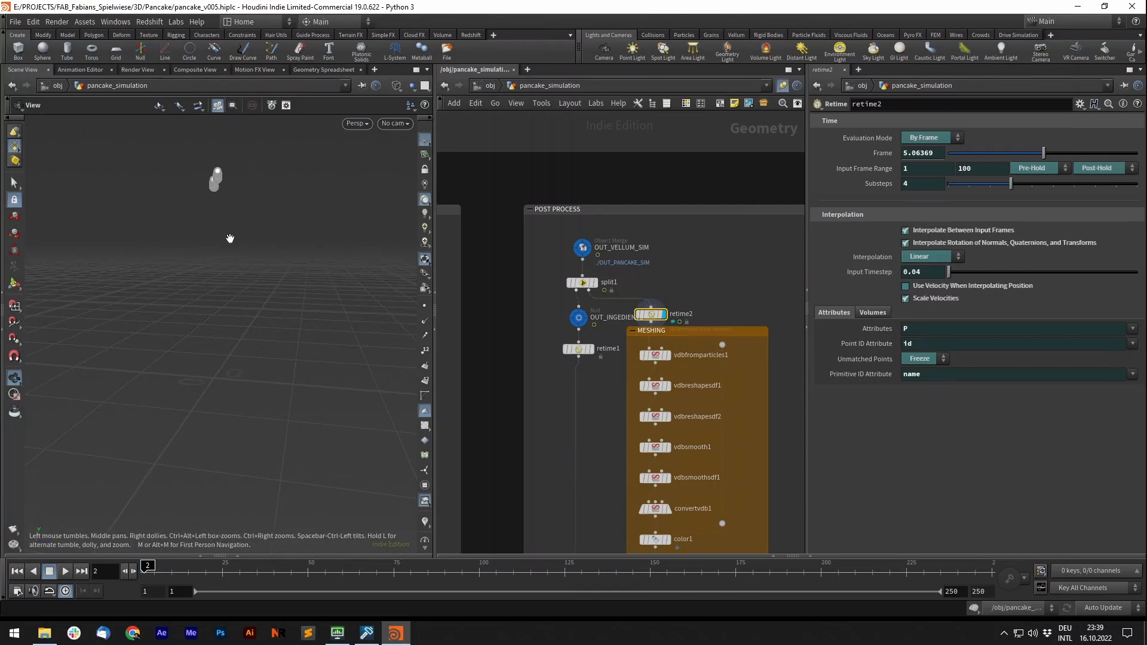
- Select retime1 and retime2 in turn to compare their settings, and examine retime1's Attributes and Substeps parameters
middle_drag(718, 297, 740, 287)
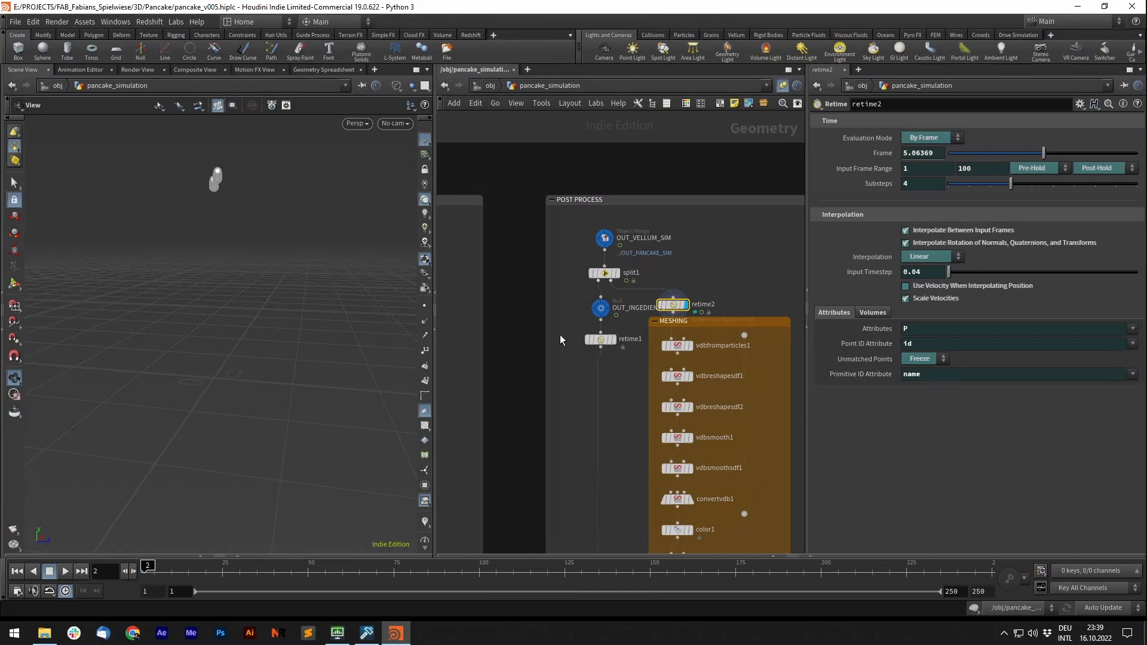
drag(620, 371, 621, 372)
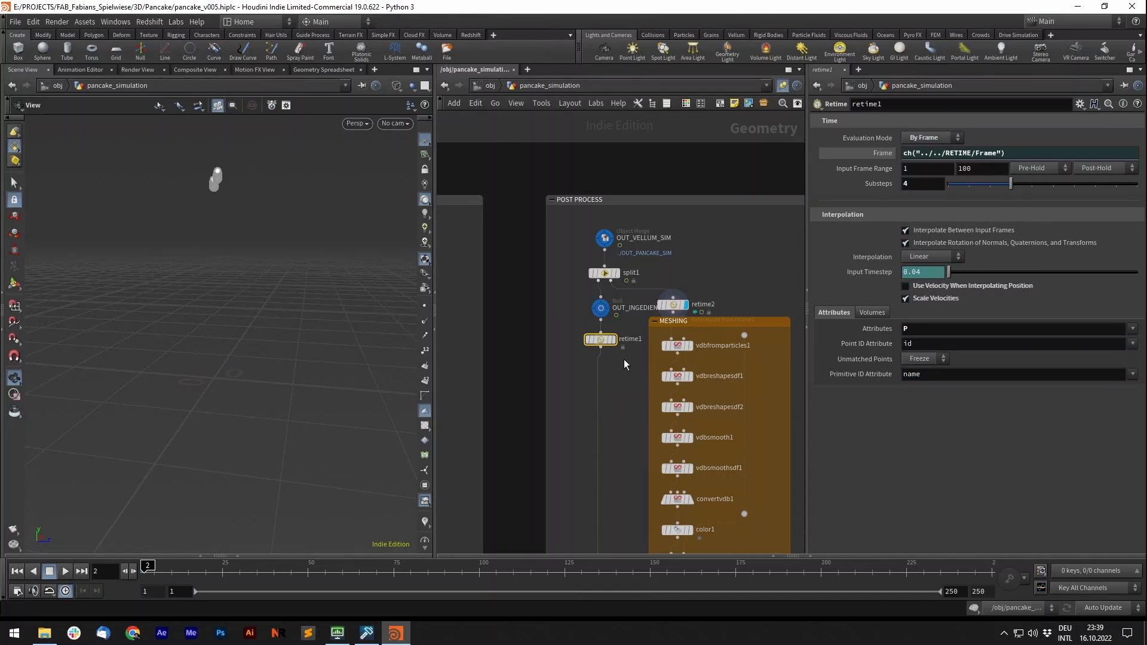
drag(655, 269, 720, 315)
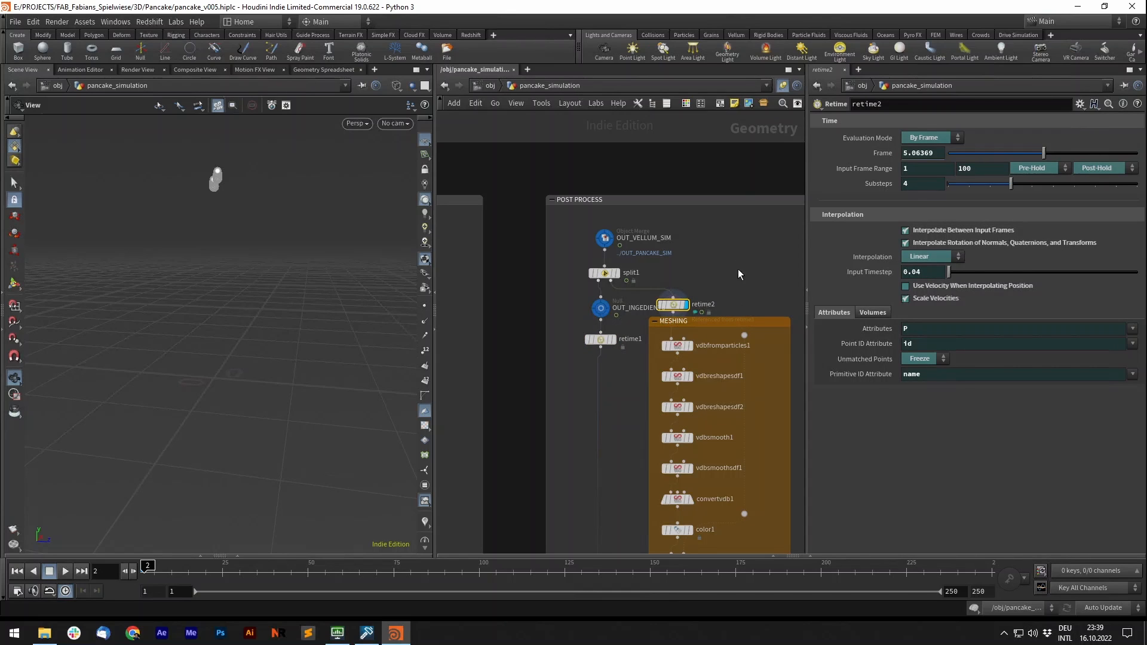
middle_drag(739, 274, 752, 233)
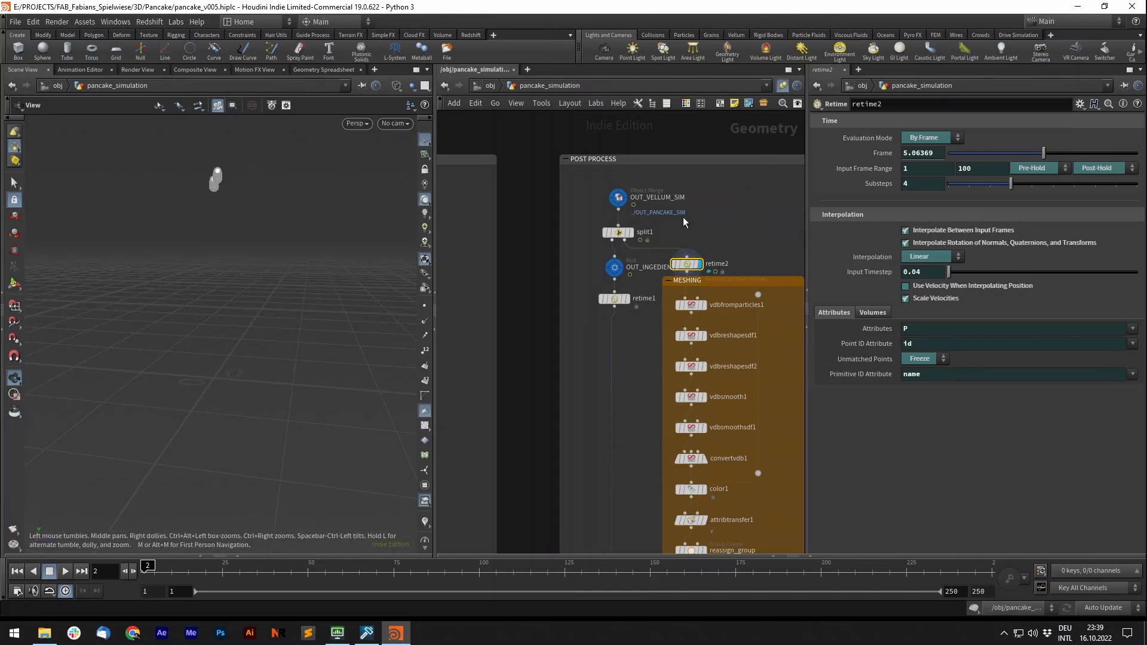
middle_drag(683, 217, 680, 179)
drag(574, 248, 651, 280)
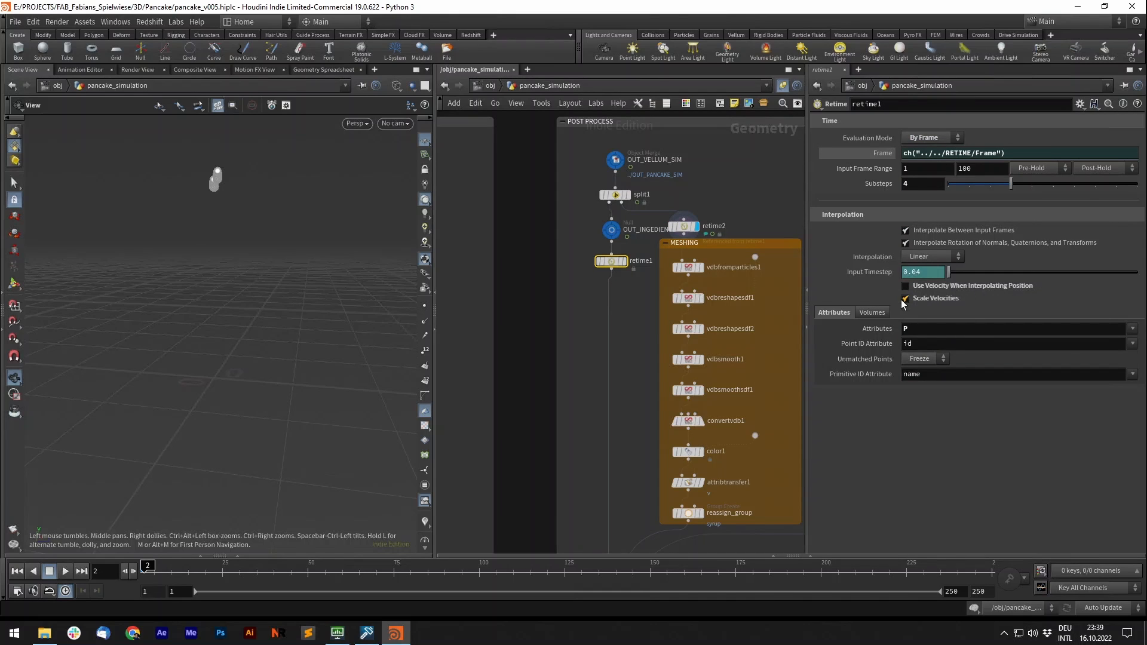
click(950, 329)
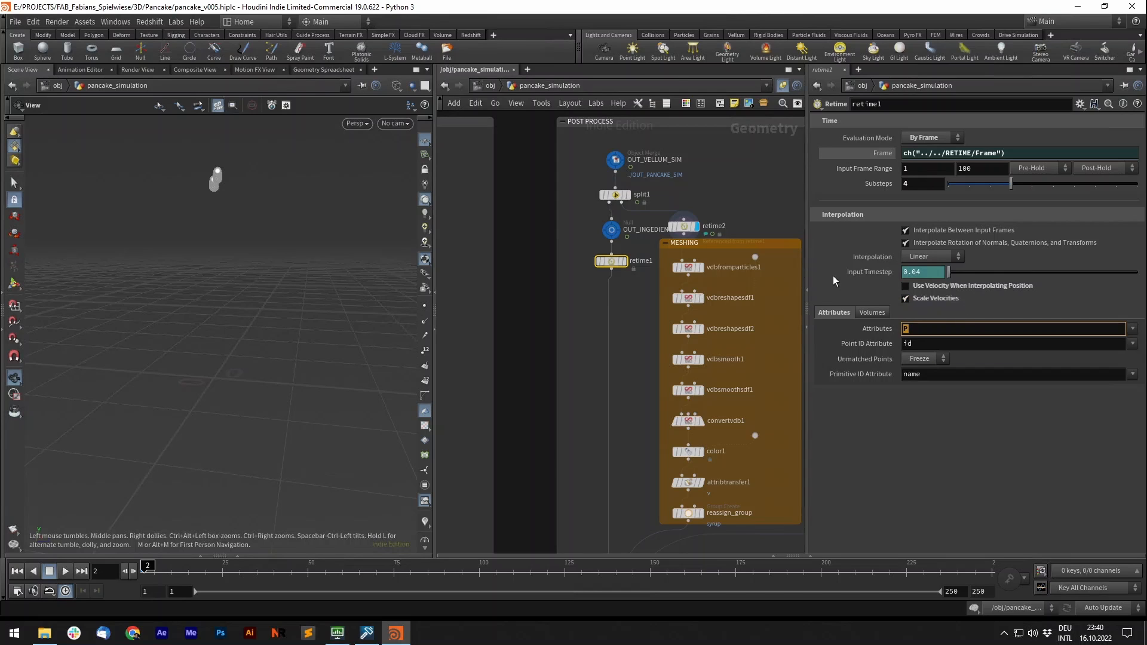
click(934, 185)
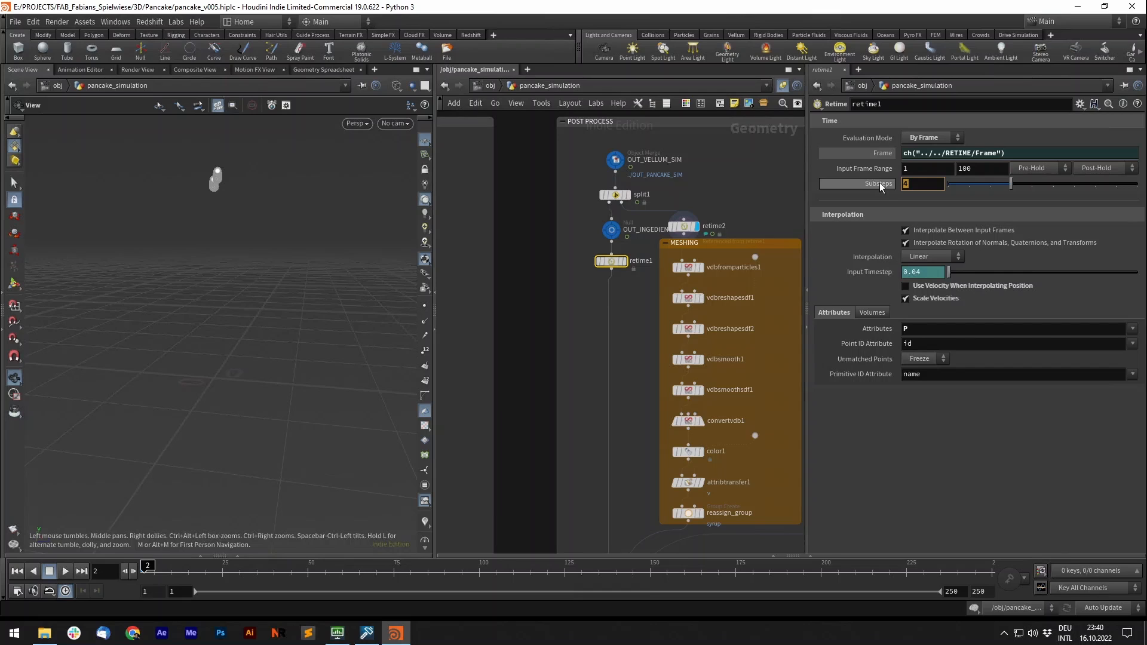
- Compare retime2 with retime1 again and look up the Create Reference Copy action for retime1 without applying it
middle_drag(659, 194, 701, 199)
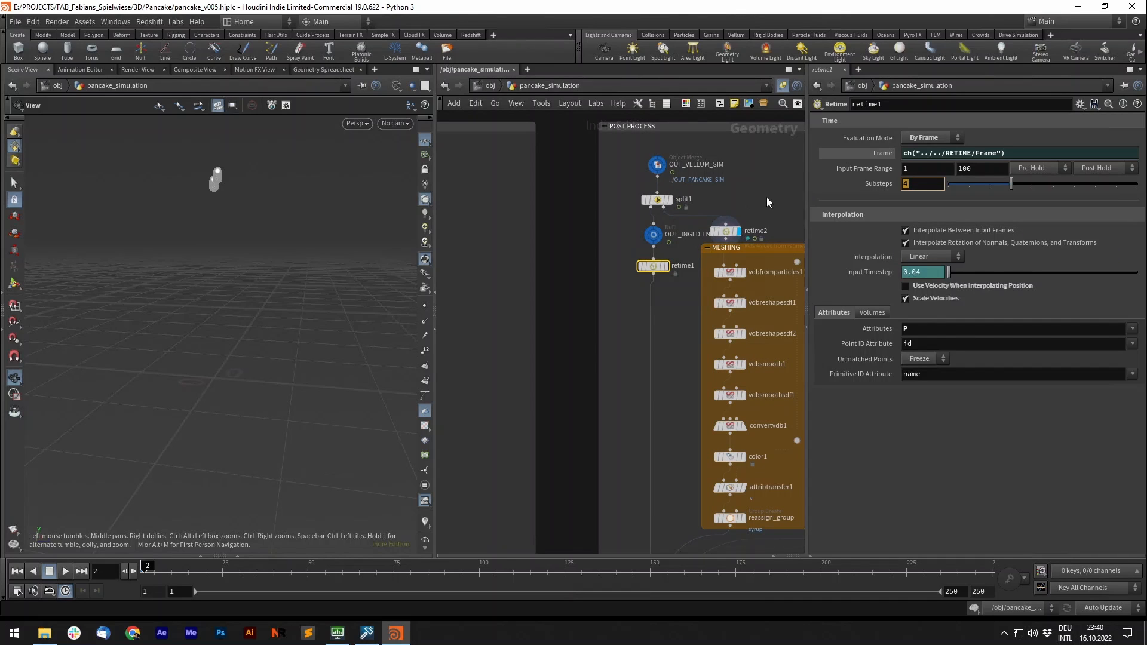
click(725, 232)
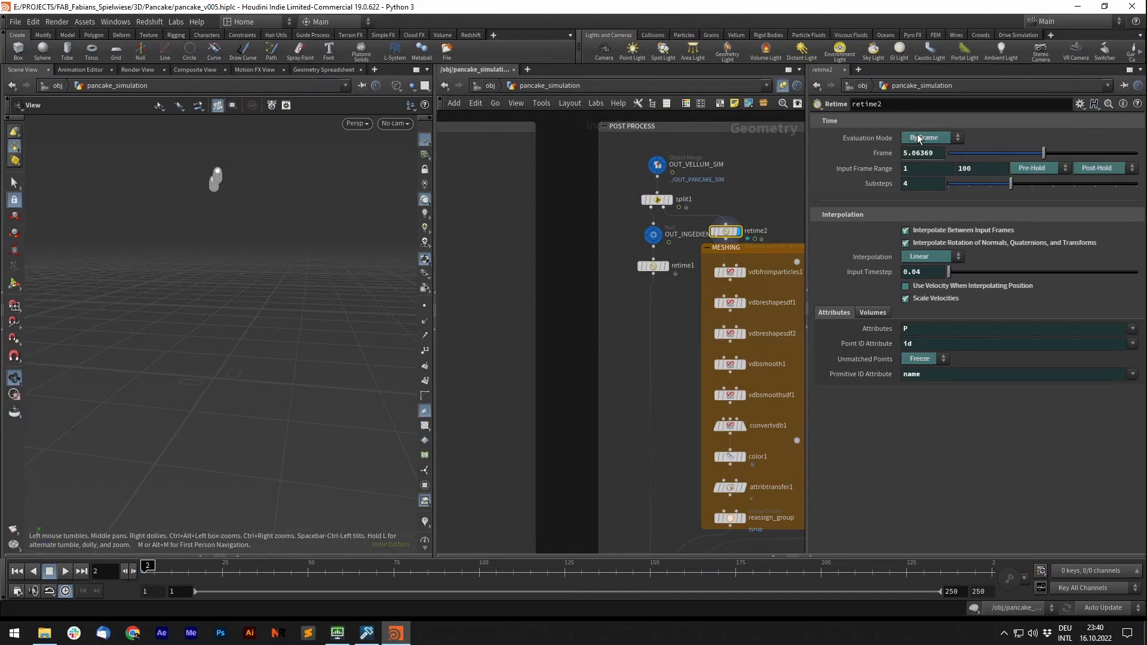
click(653, 266)
right_click(652, 266)
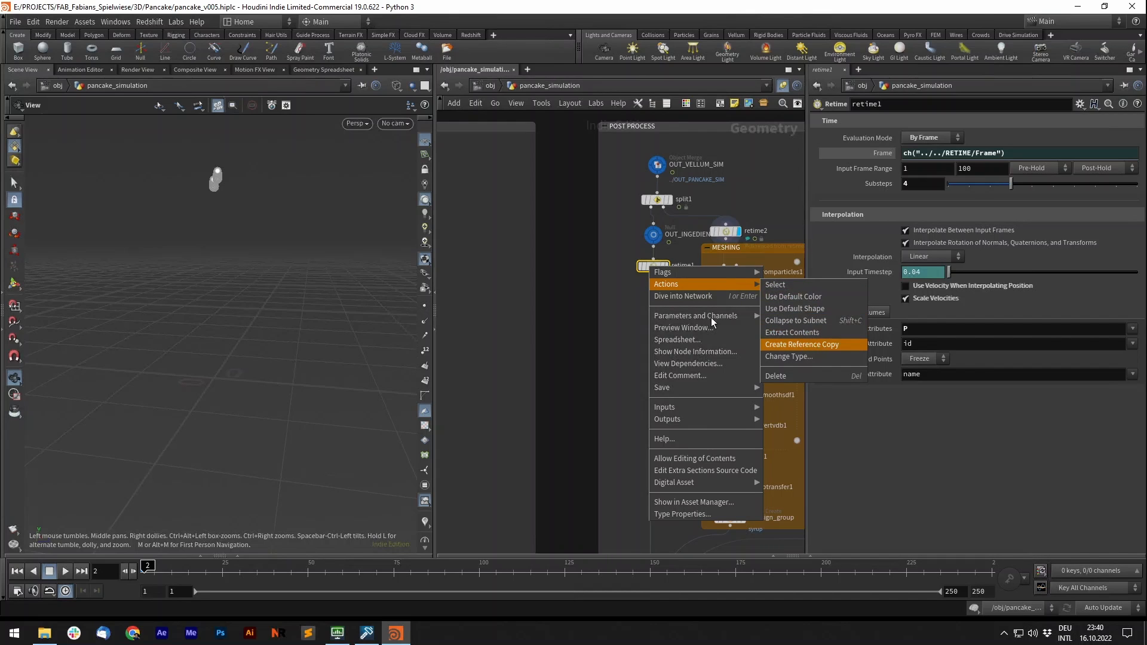
click(611, 255)
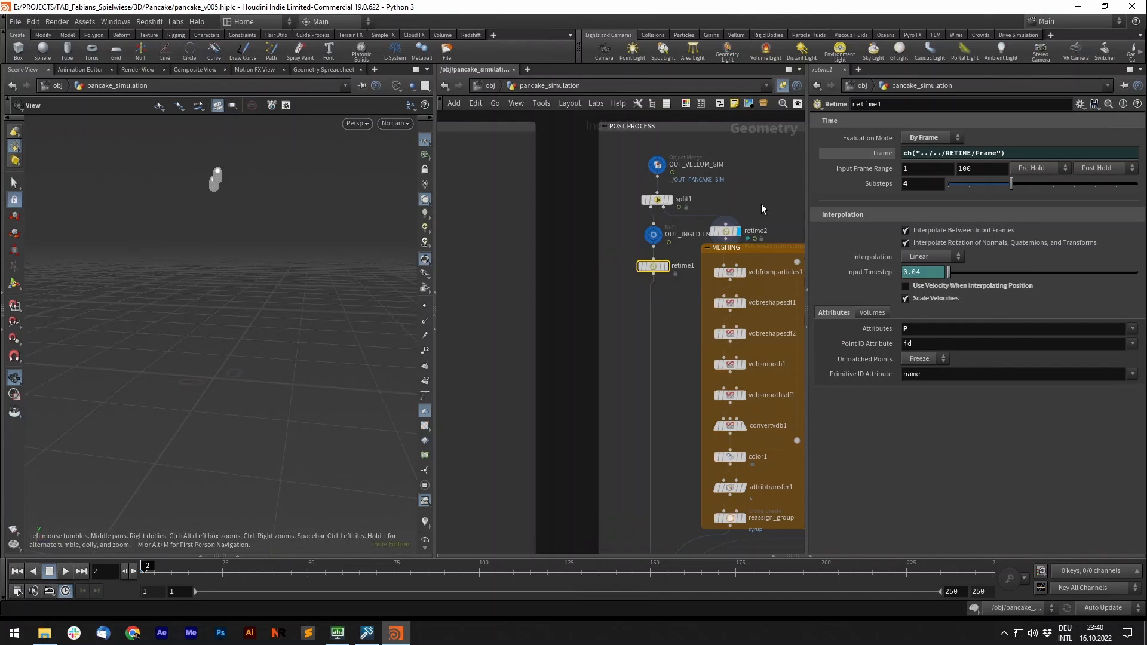
click(727, 242)
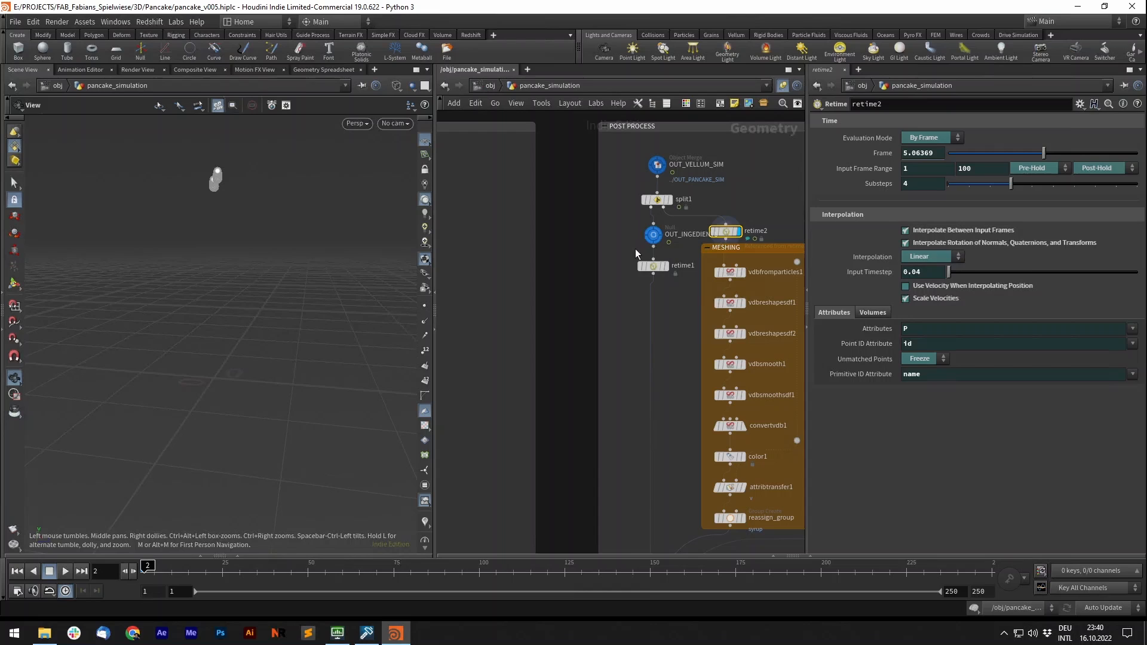
click(653, 266)
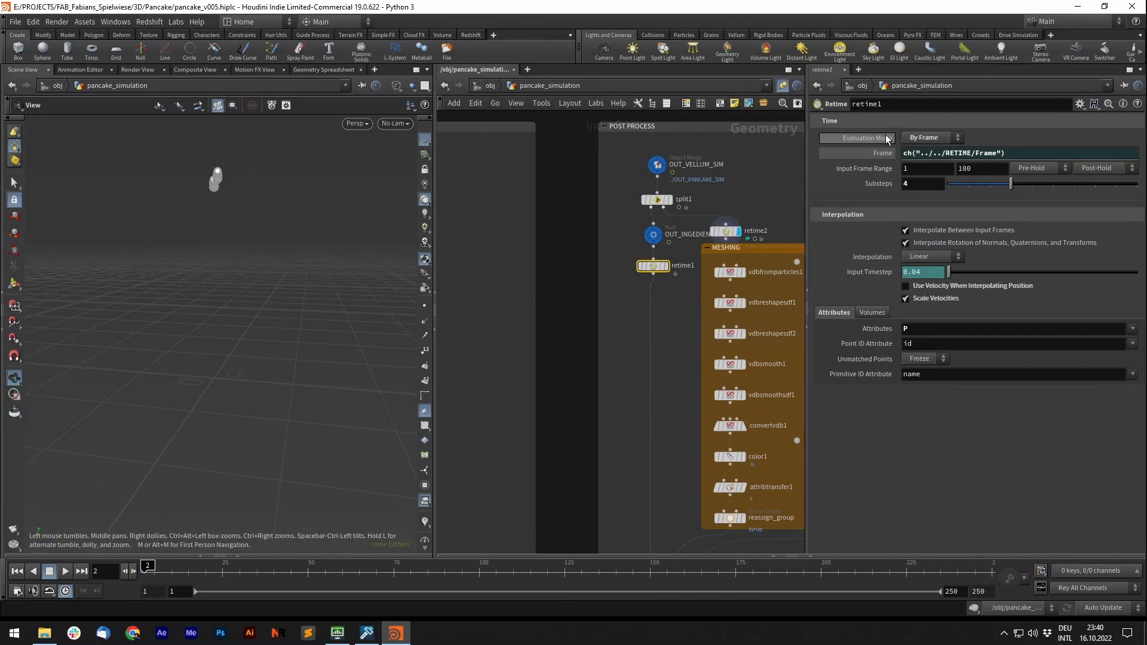
- Go up to the object level, select the RETIME null to examine its Frame parameter, and return to the pancake_simulation network
click(488, 86)
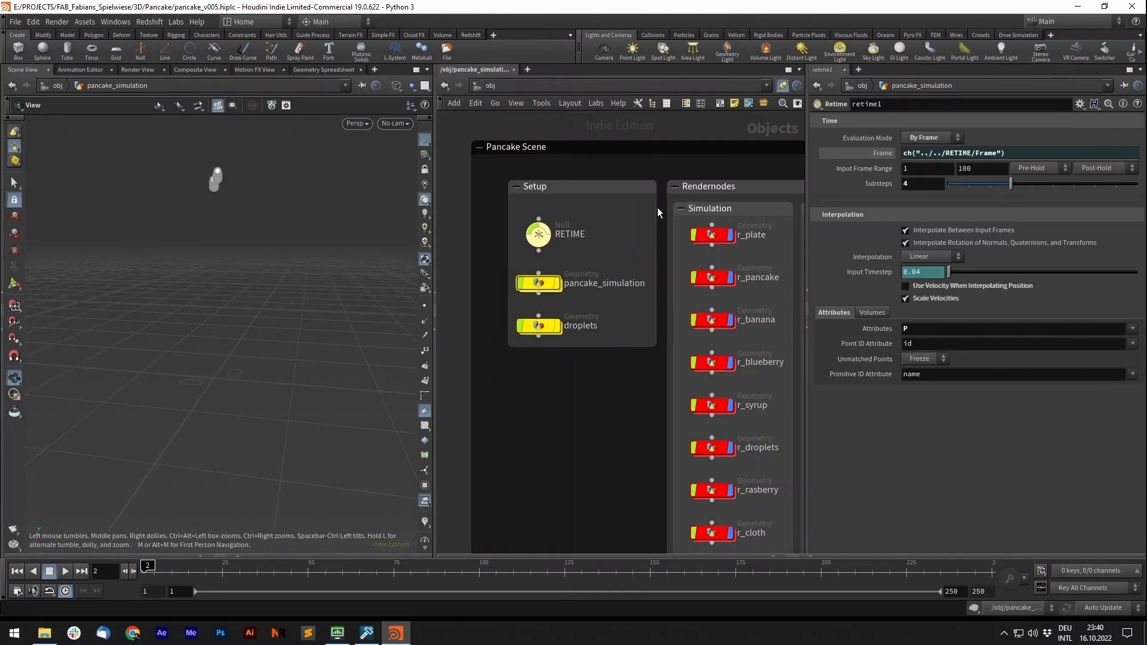
click(540, 233)
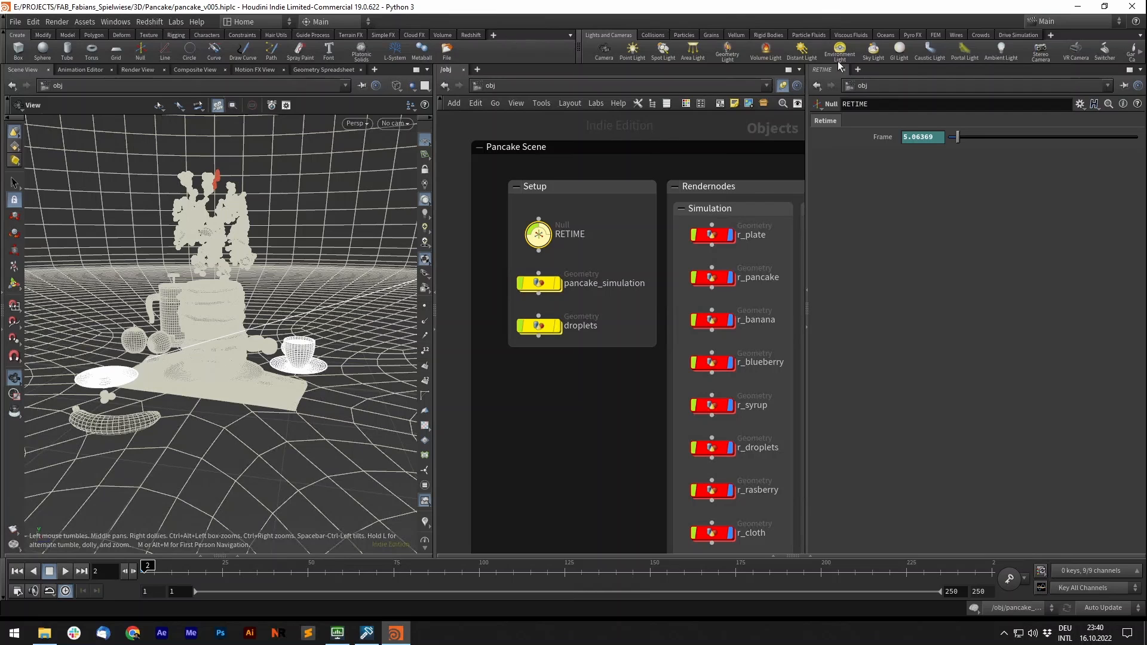
double_click(536, 281)
scroll(650, 320, down, 3)
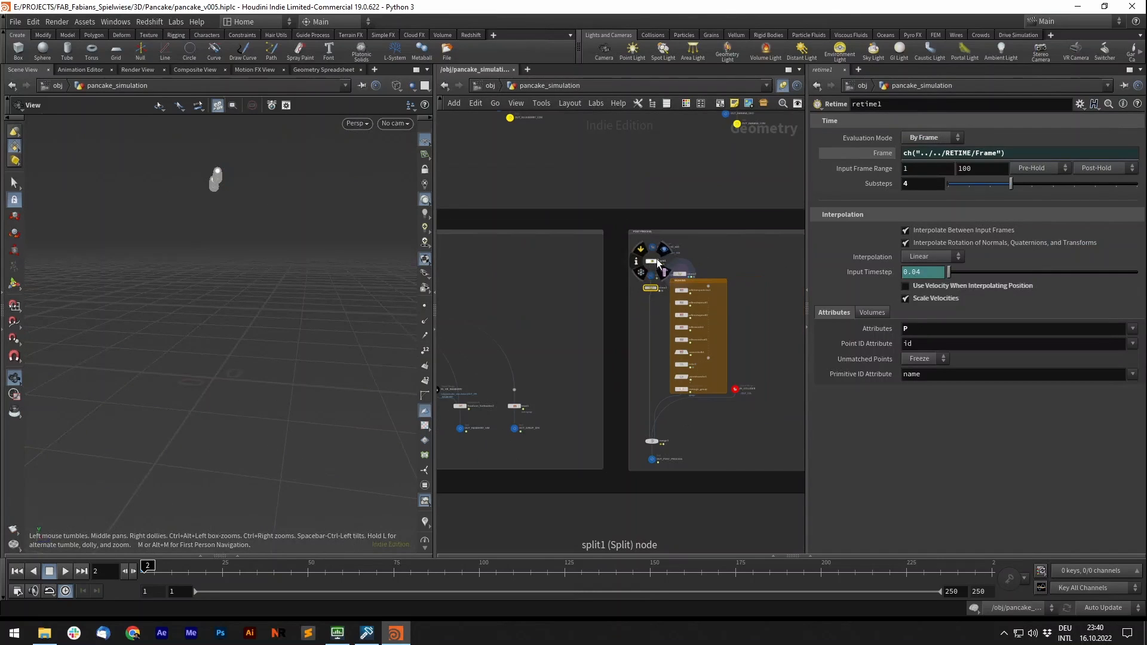
scroll(651, 320, up, 5)
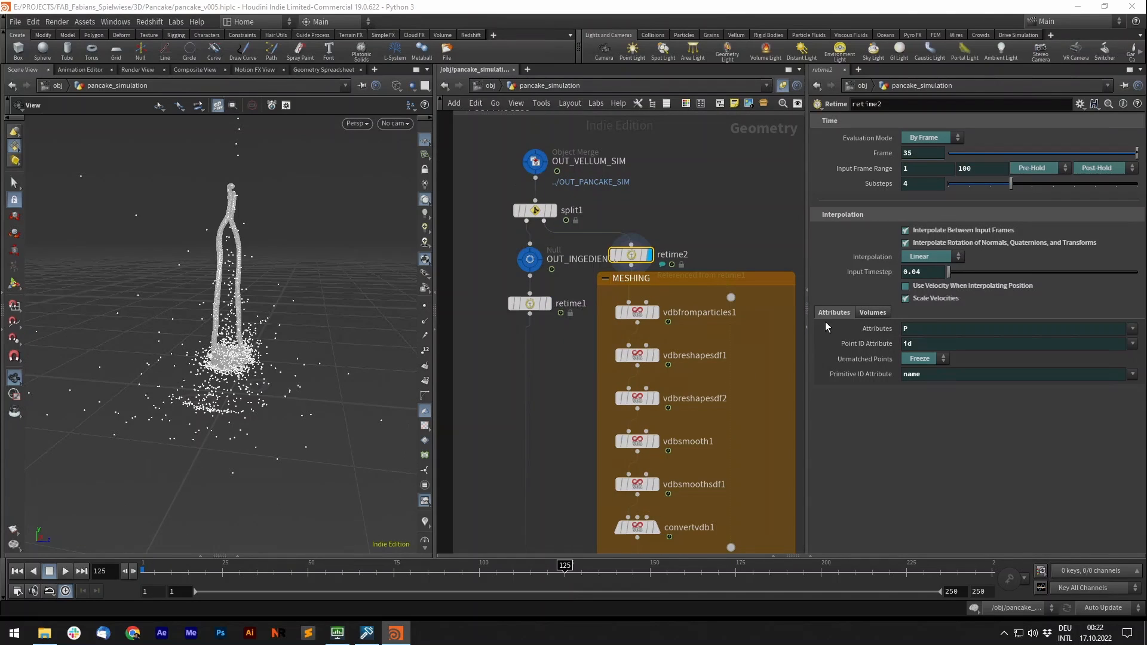
- Display and select vdbfromparticles1 and vdbsmoothsdf1 in the MESHING box to examine how the syrup particles are turned into a smoothed volume
middle_drag(730, 244, 695, 182)
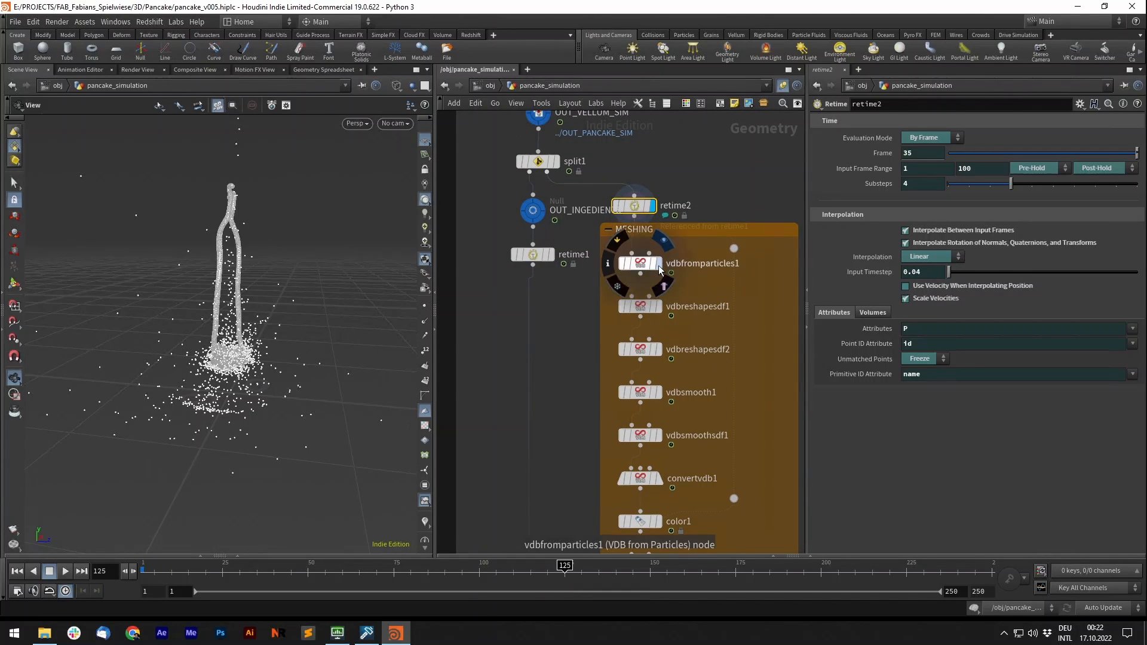
click(641, 267)
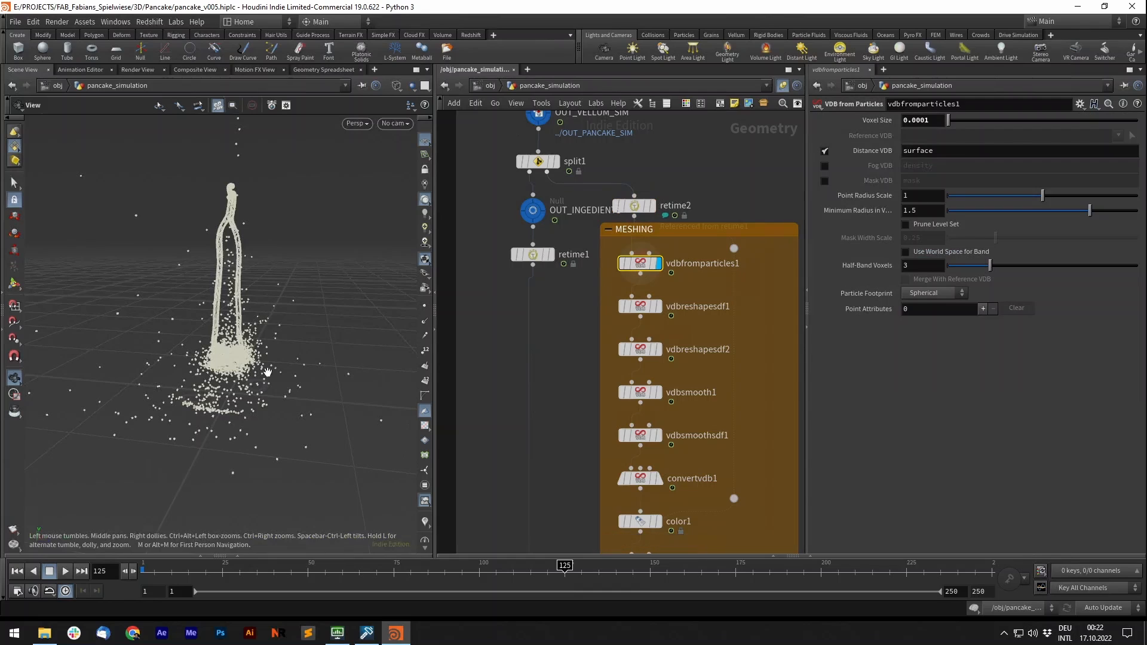
middle_drag(774, 376, 758, 297)
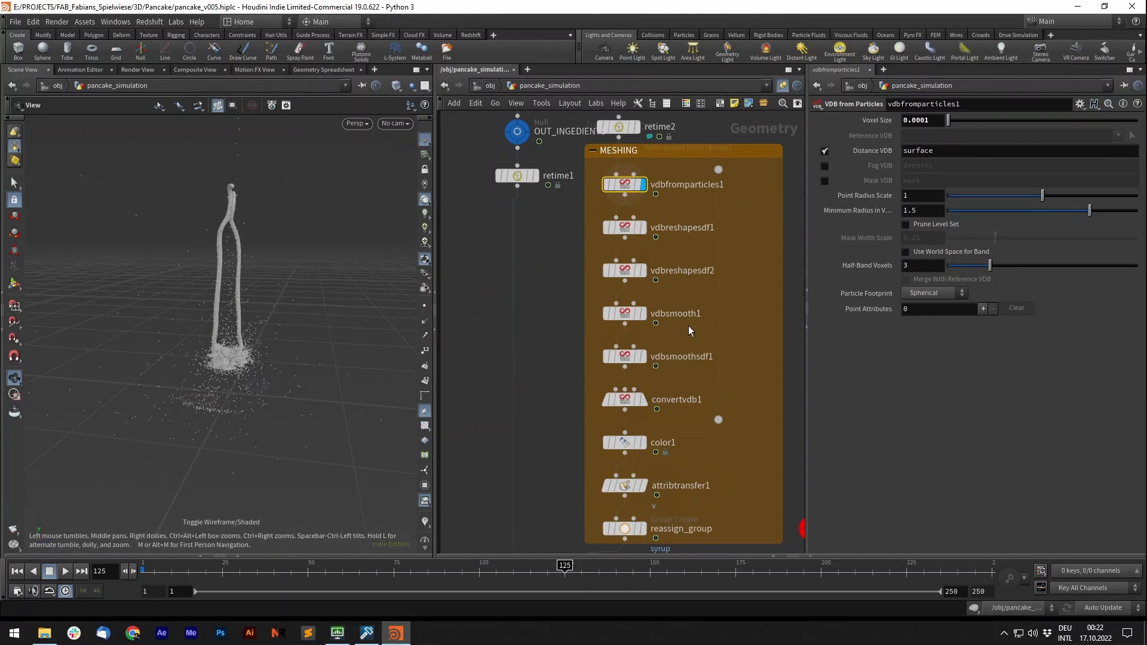
click(642, 356)
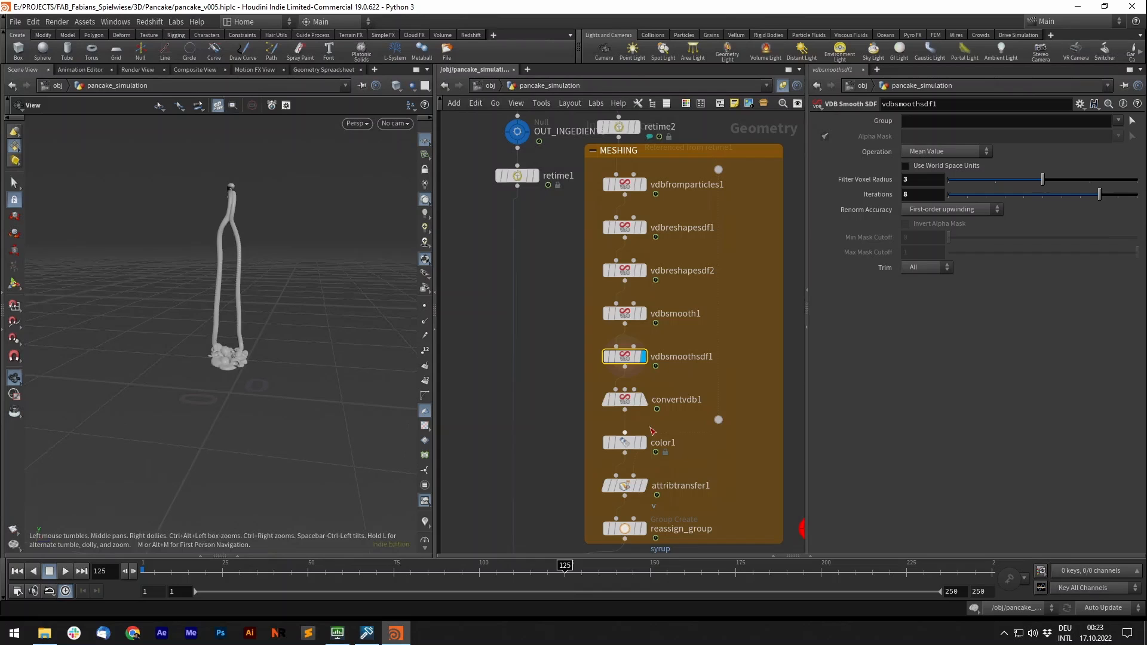
- Display convertvdb1 and color1 to examine the syrup polygons and their colour, and select the six VDB nodes of the MESHING box together
click(642, 400)
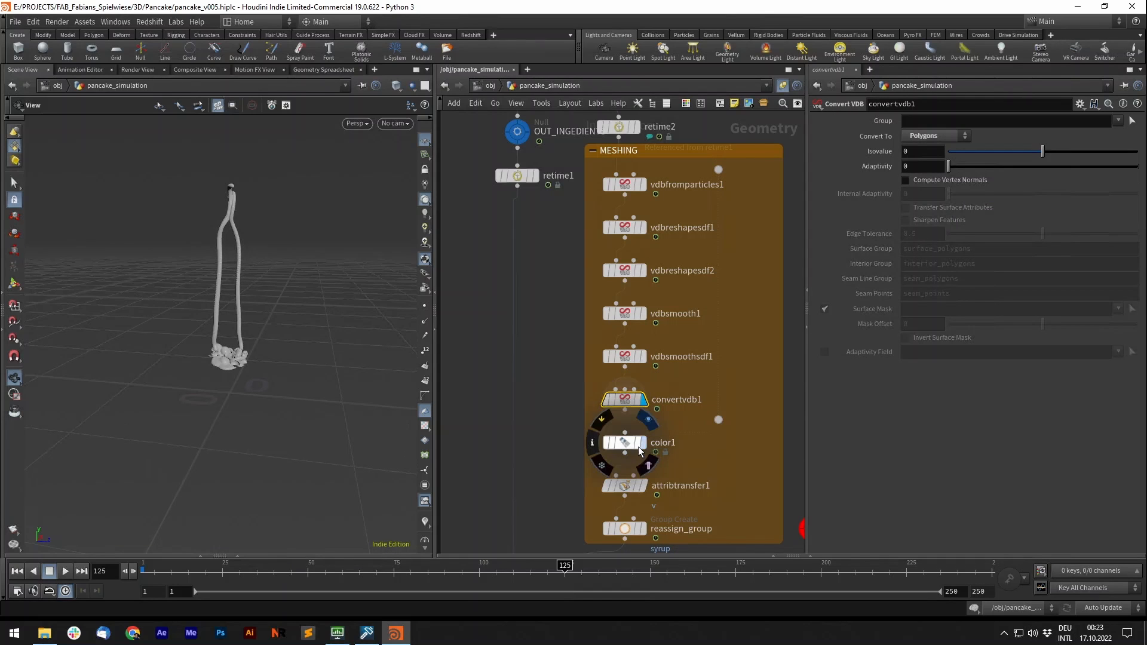
click(649, 420)
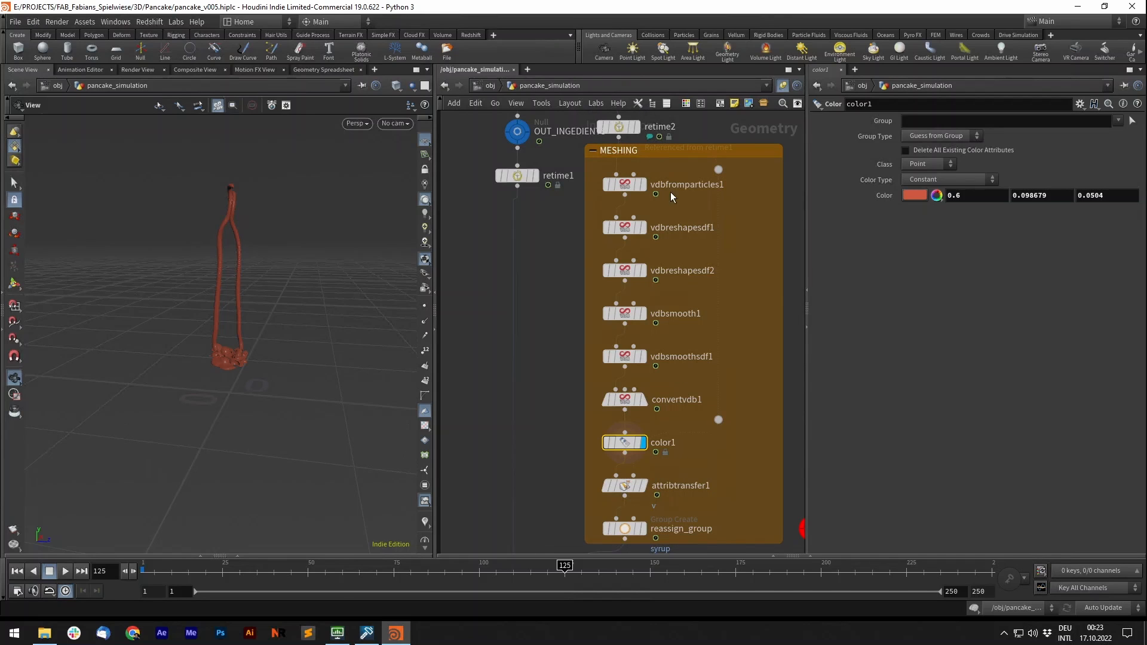
drag(593, 420, 664, 164)
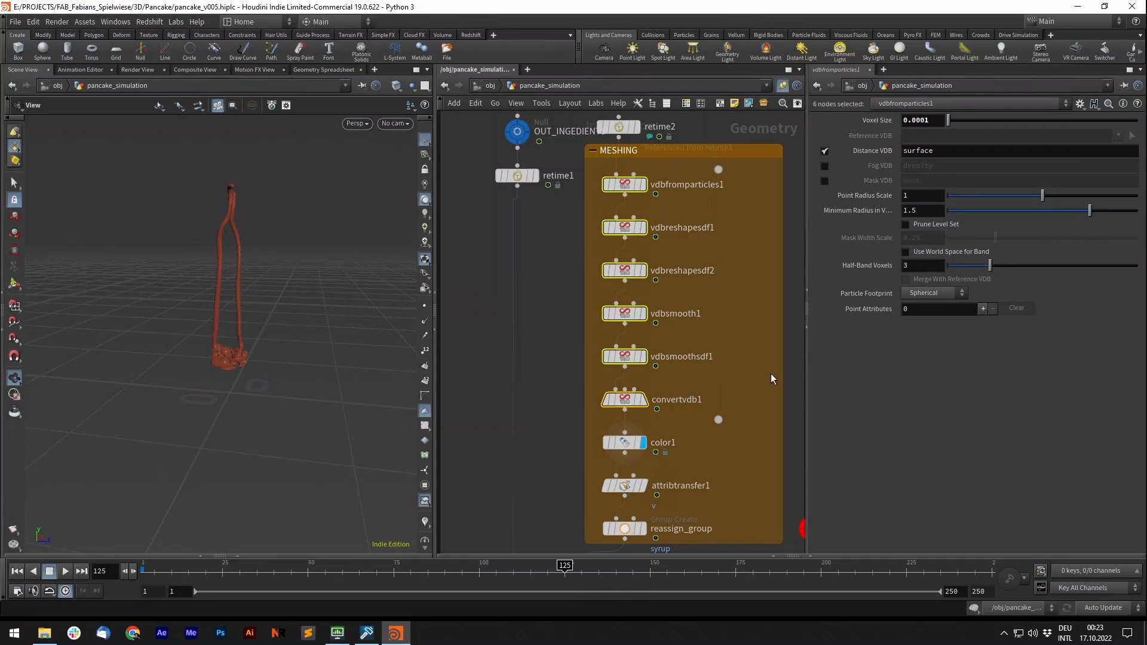
- Display and select attribtransfer1 and reassign_group to examine the transferred v attribute and the syrup group
click(626, 486)
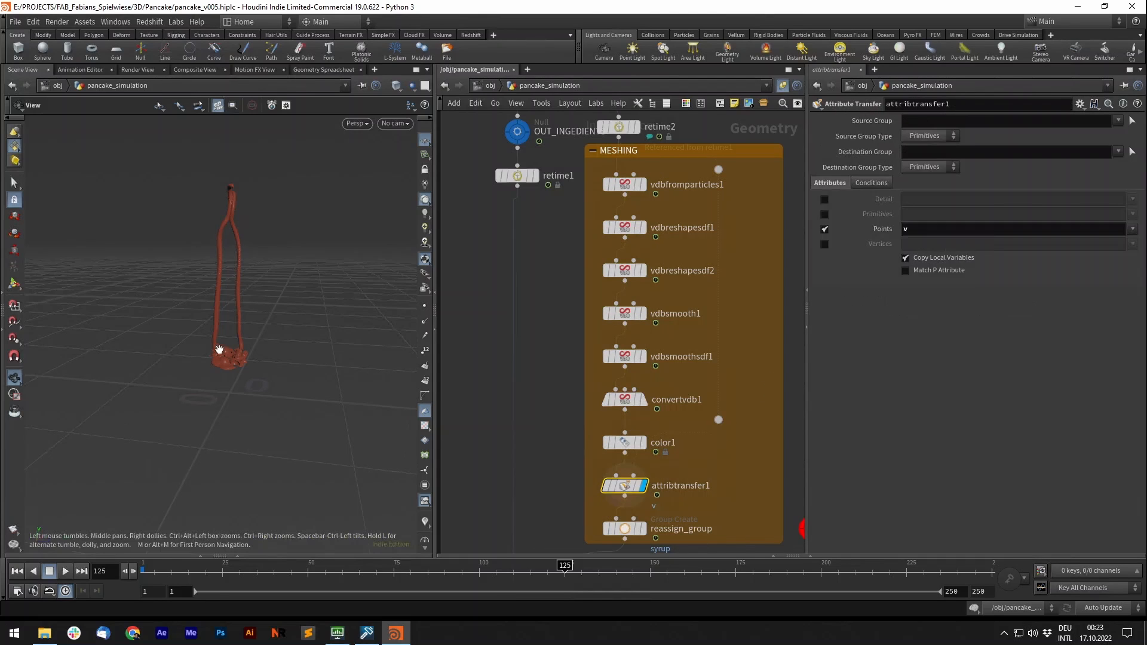
middle_drag(726, 453, 716, 389)
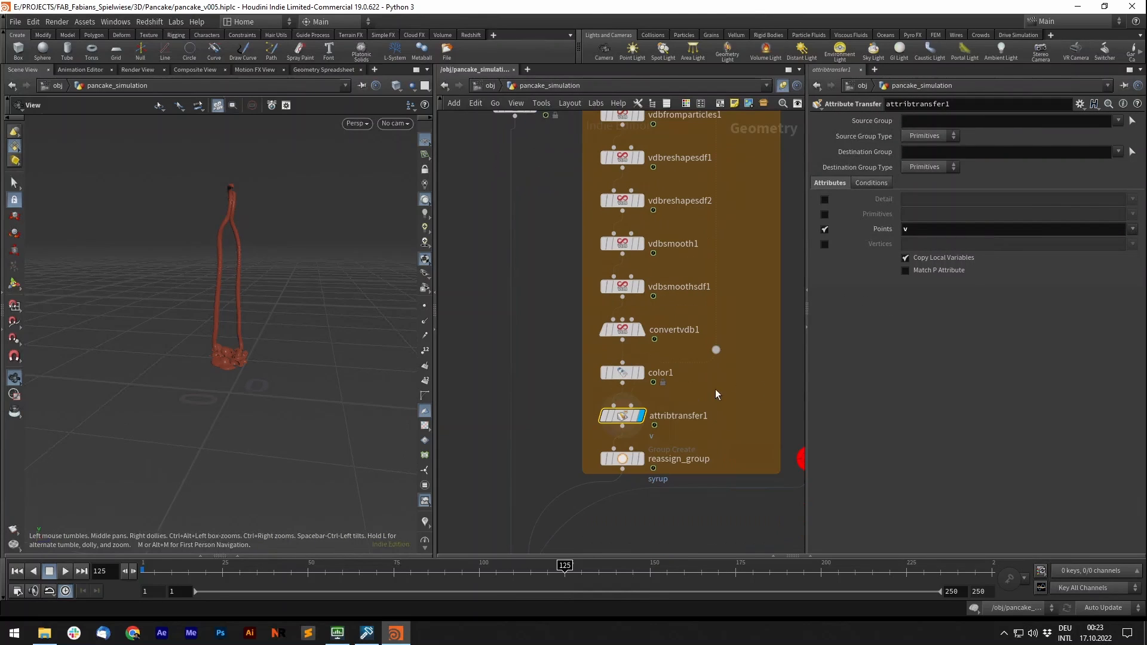
click(622, 459)
- Display and select merge3 and the OUT_POST_PROCESS null to view the merged ingredients, collider and syrup
scroll(781, 252, down, 6)
scroll(700, 404, up, 5)
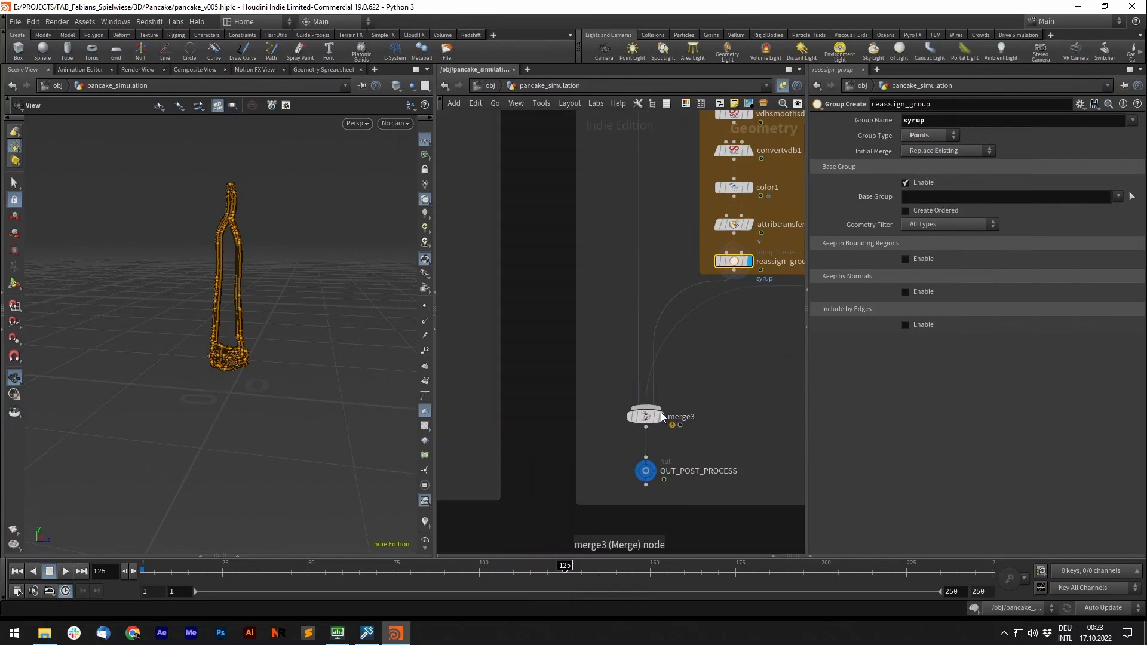
click(653, 419)
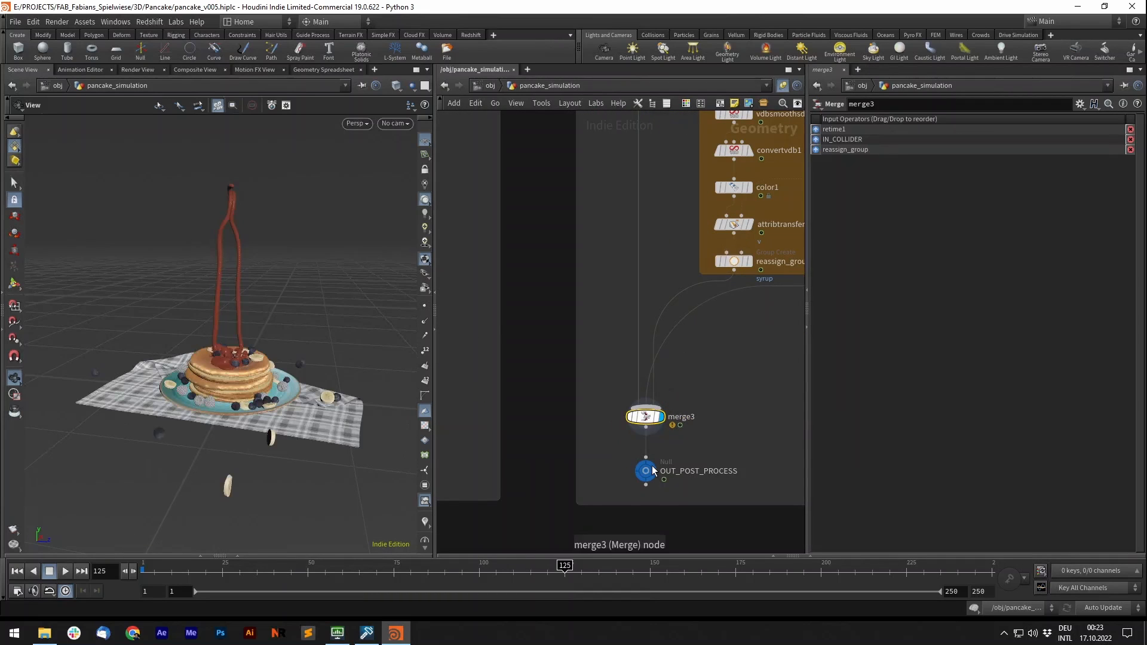
click(645, 471)
drag(211, 381, 183, 359)
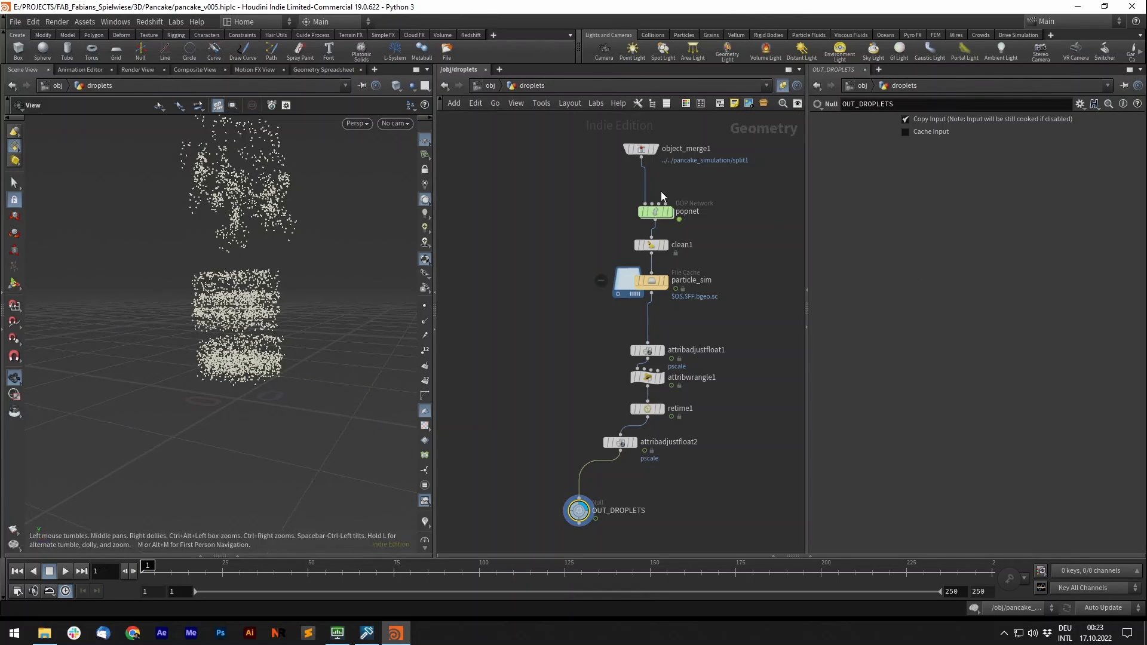
- Select and display object_merge1 in the droplets network to examine the geometry merged from pancake_simulation's split1
middle_drag(518, 206, 498, 267)
scroll(628, 178, up, 3)
drag(539, 189, 662, 240)
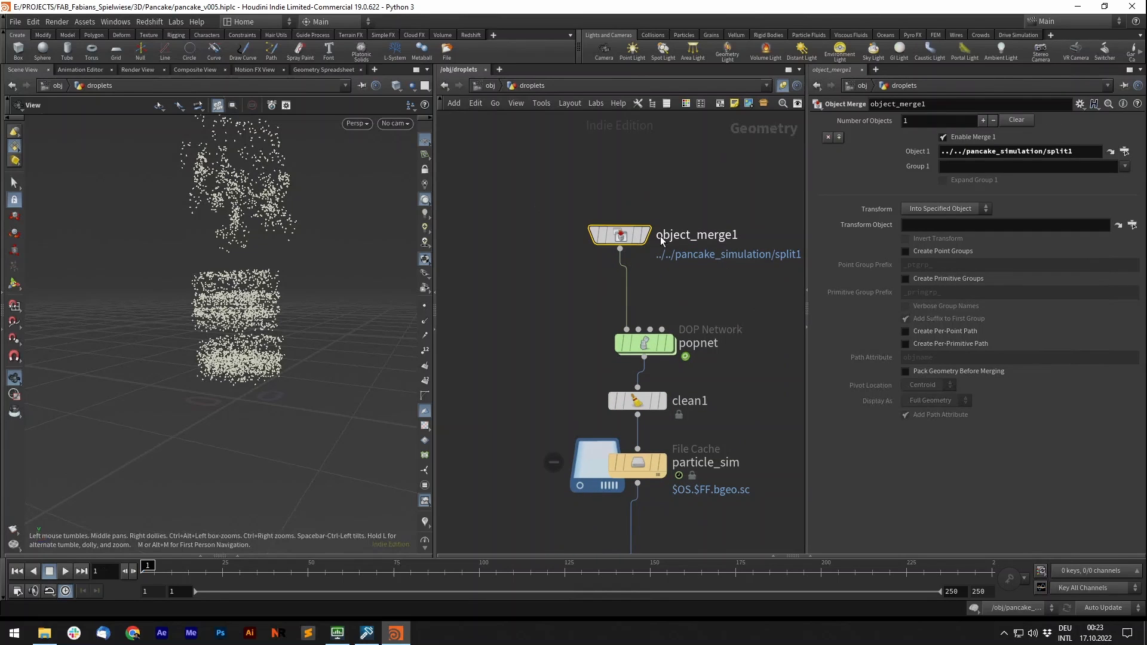
click(645, 235)
drag(275, 203, 243, 346)
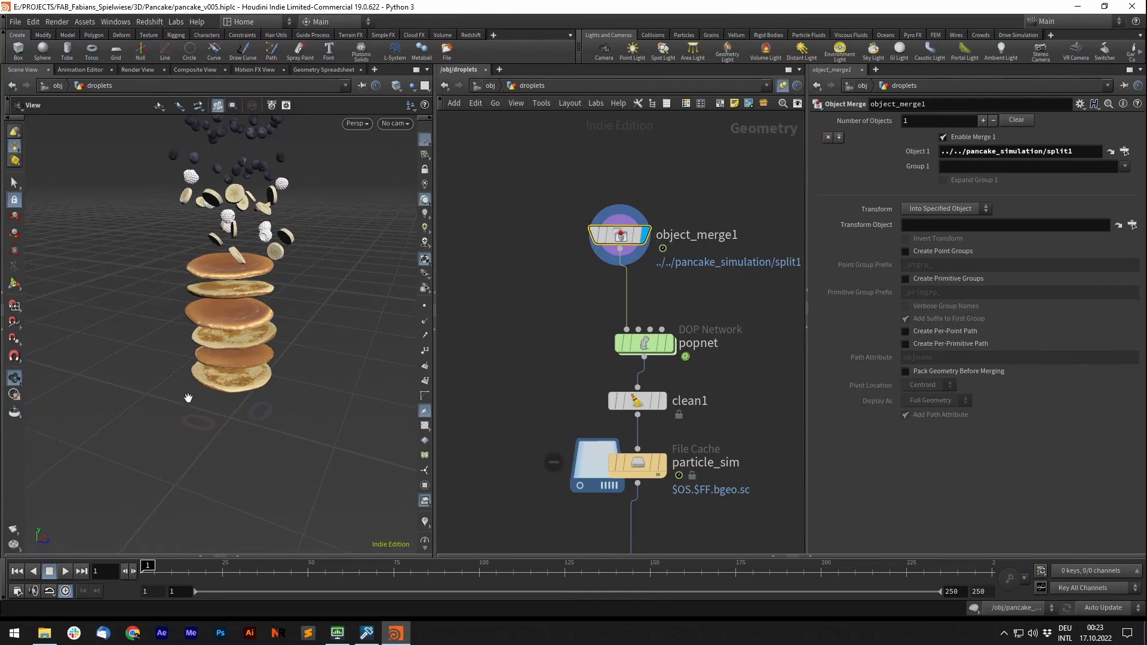
drag(287, 271, 230, 267)
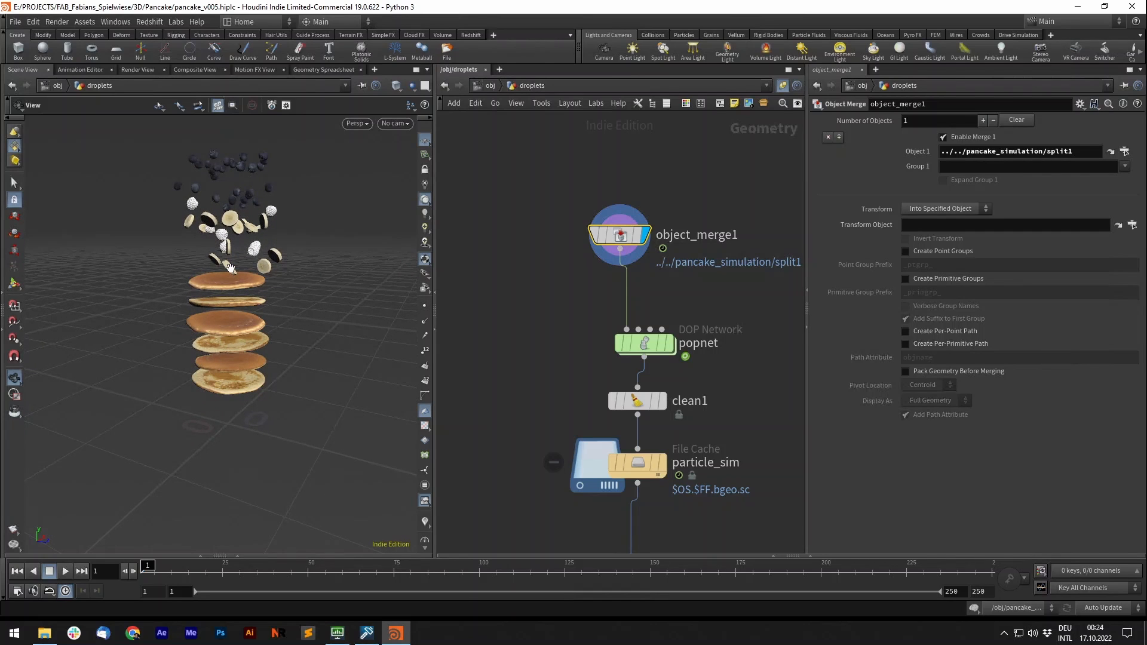
- Display popnet and line it up directly beneath object_merge1
click(669, 345)
drag(646, 345, 622, 323)
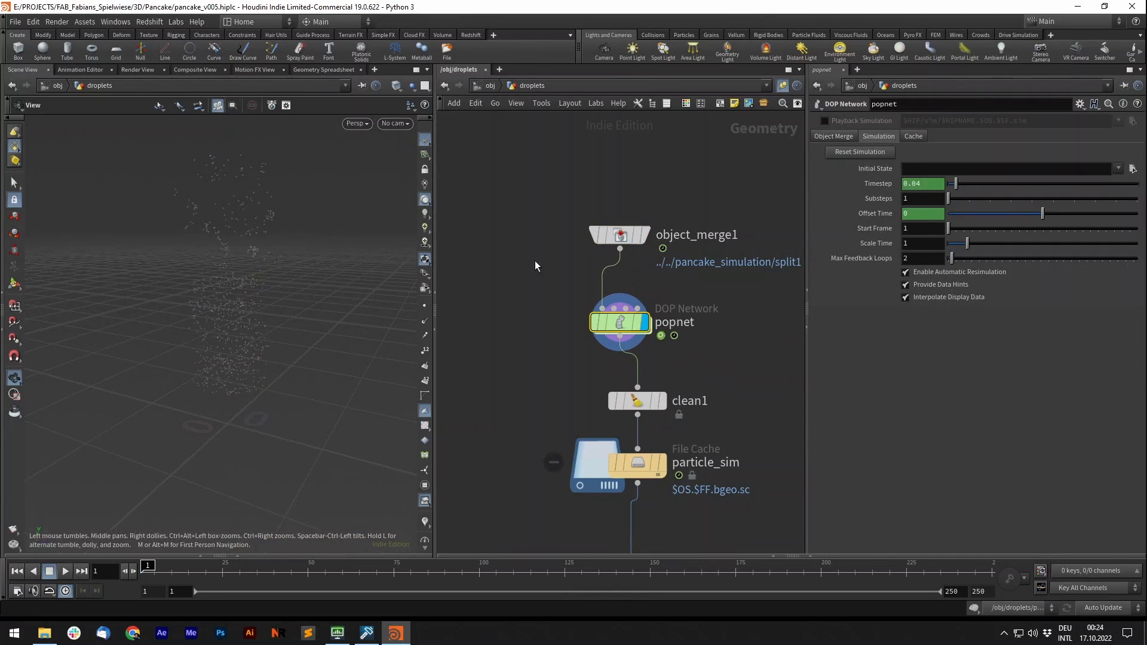
- Enter the popnet network and select source_first_input to examine its Source settings for particle emission
double_click(621, 322)
middle_drag(609, 202, 486, 204)
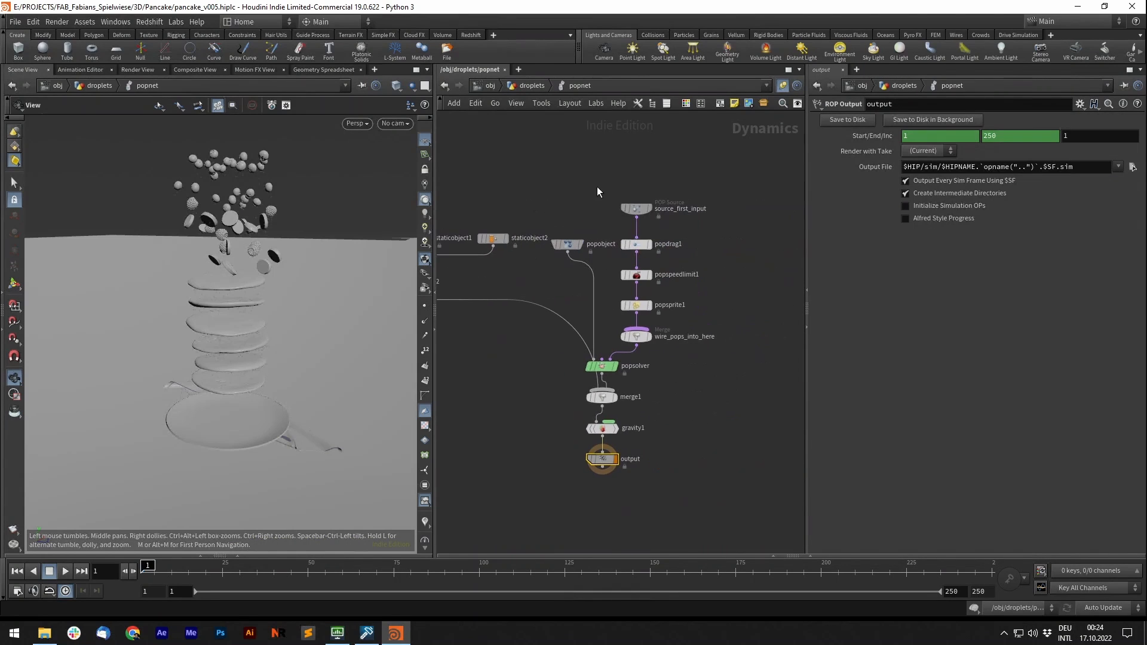
click(637, 208)
click(825, 136)
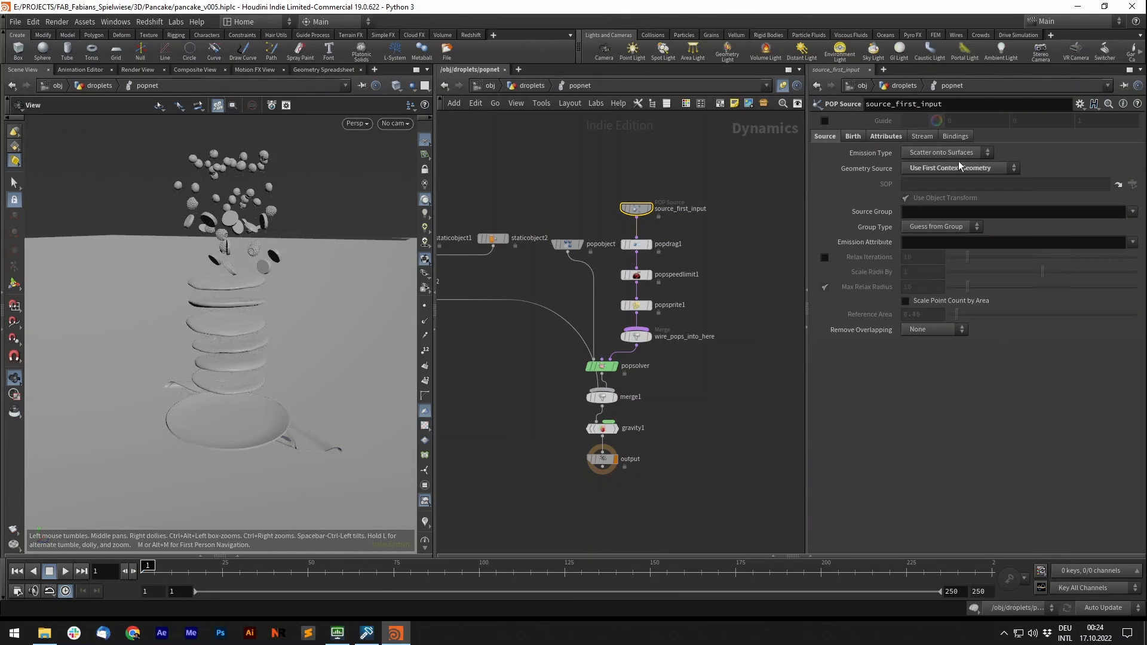
- Examine source_first_input's Birth settings, covering the activation expressions, constant birth rate, life expectancy and life variance
click(853, 137)
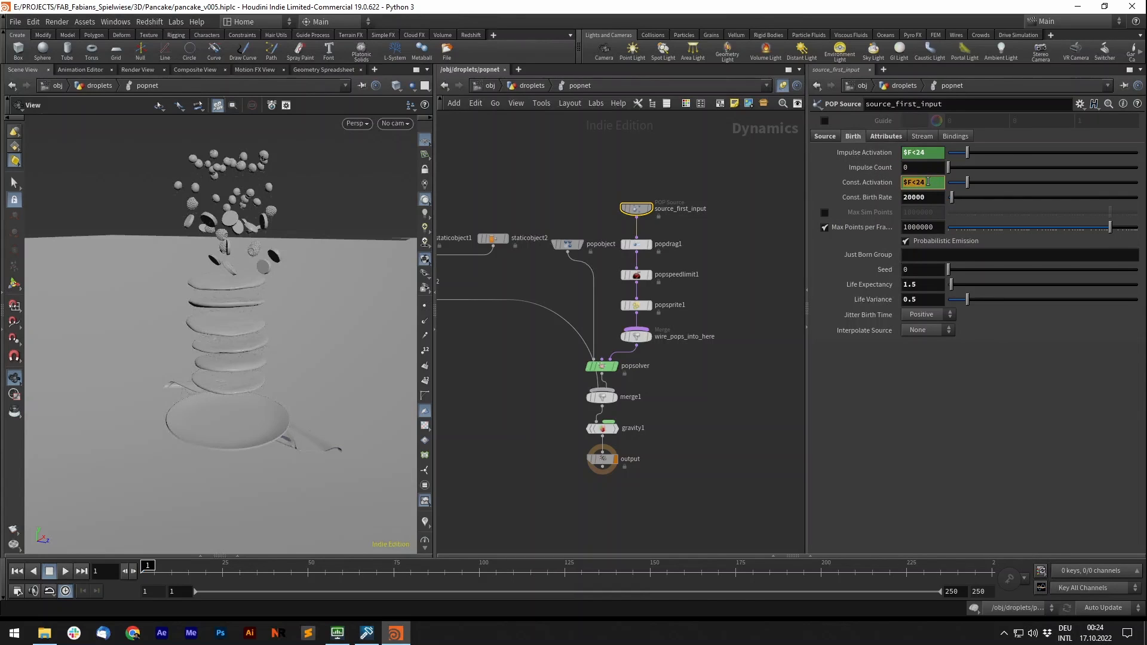
drag(933, 196, 864, 196)
middle_drag(724, 160, 700, 145)
drag(932, 199, 872, 209)
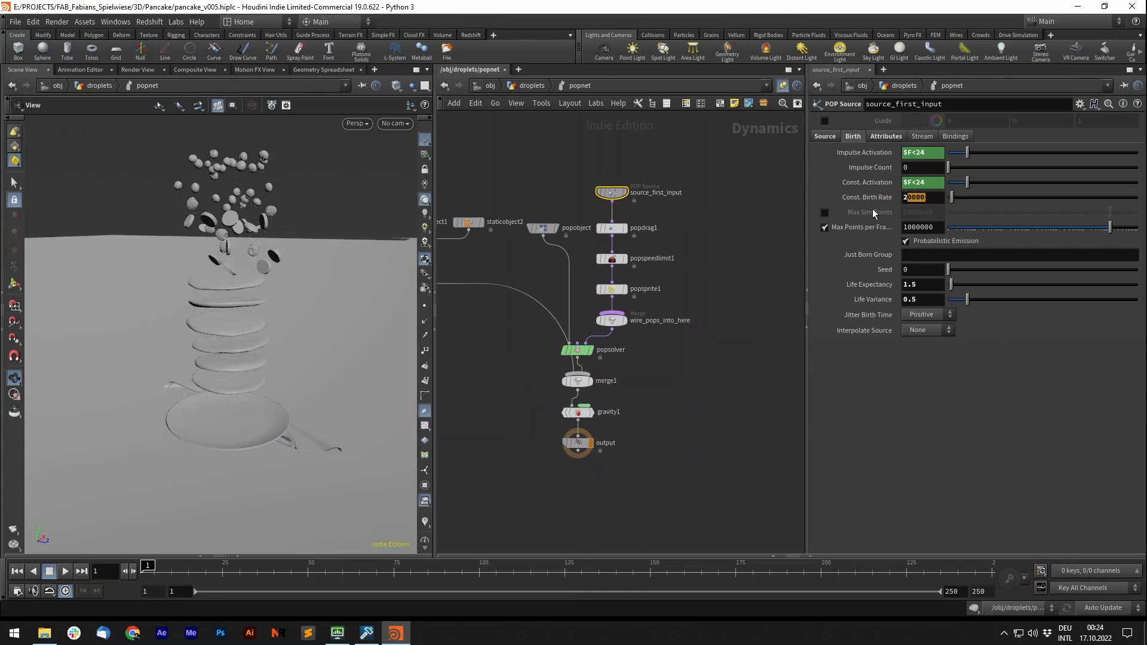
middle_drag(761, 220, 754, 199)
drag(927, 282, 830, 279)
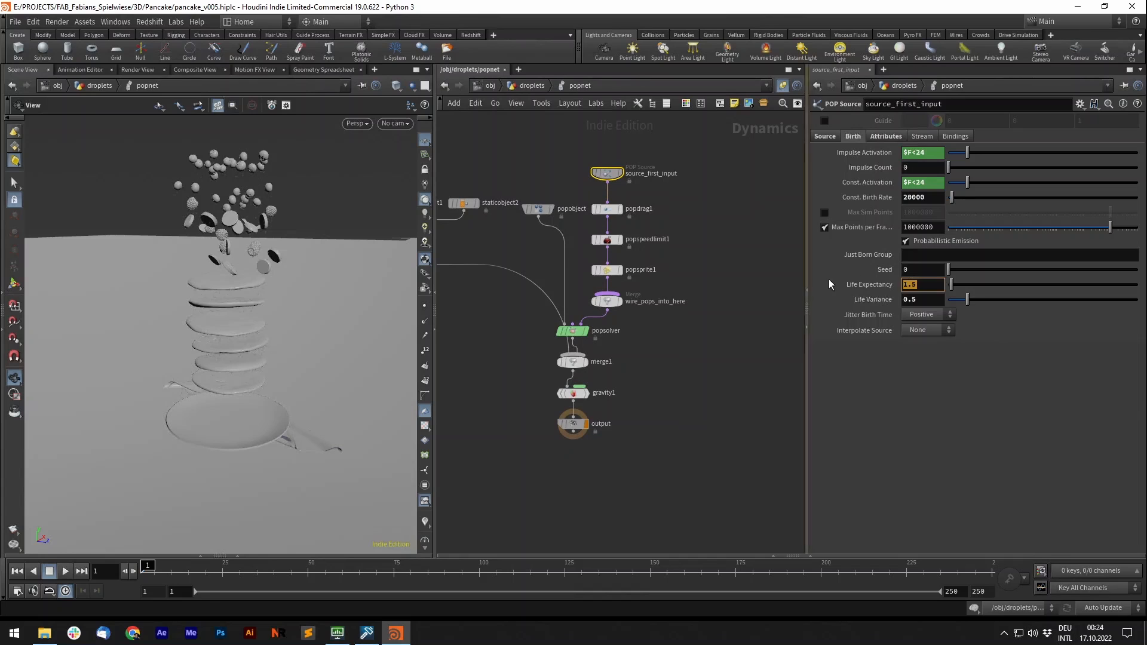
drag(926, 300, 822, 298)
middle_drag(675, 269, 704, 260)
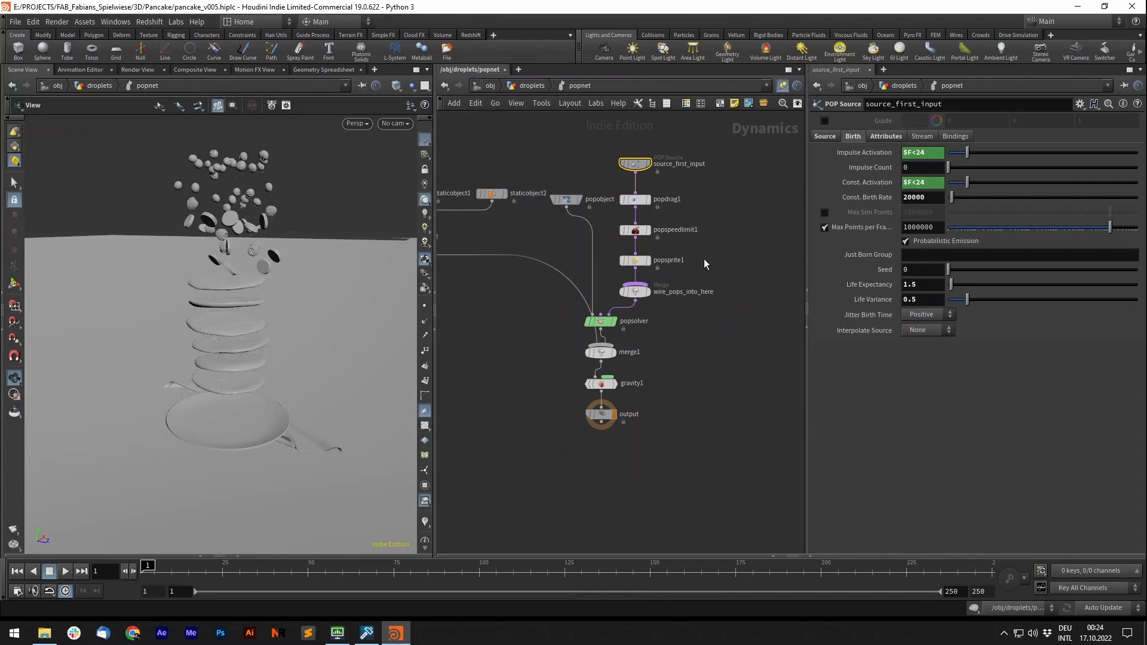
- Inspect popdrag1 and popspeedlimit1, and select the ground and both static objects feeding merge2 to examine the collision settings
click(635, 200)
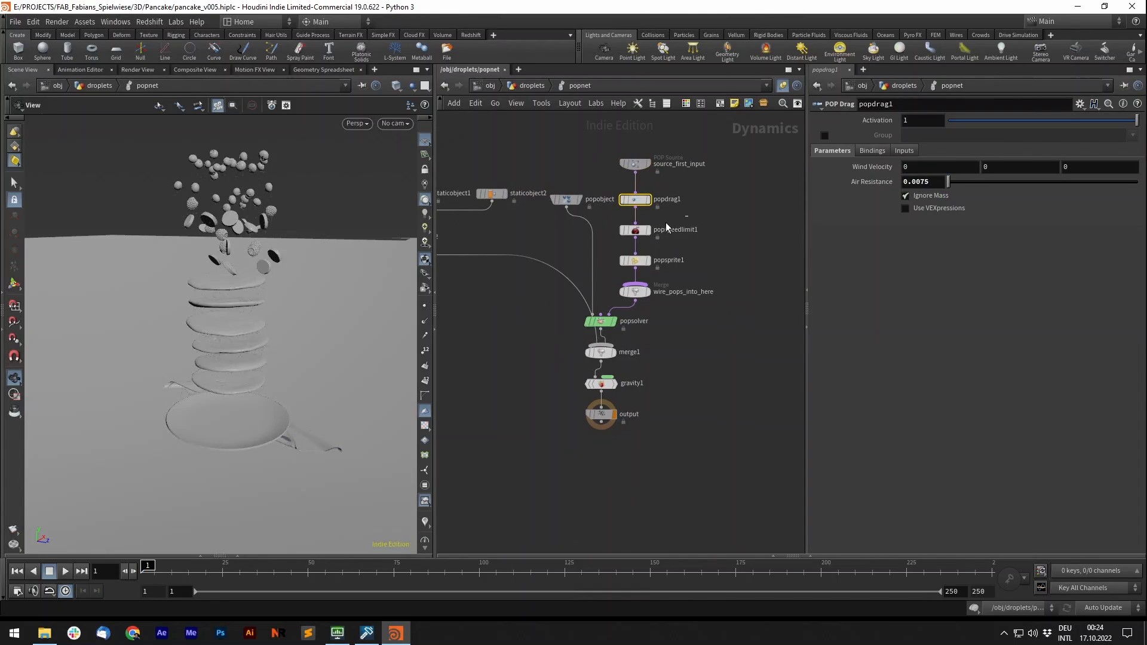
click(640, 232)
middle_drag(722, 215, 774, 213)
scroll(750, 215, down, 2)
middle_drag(625, 230, 680, 241)
drag(497, 182, 651, 217)
middle_drag(622, 238, 650, 243)
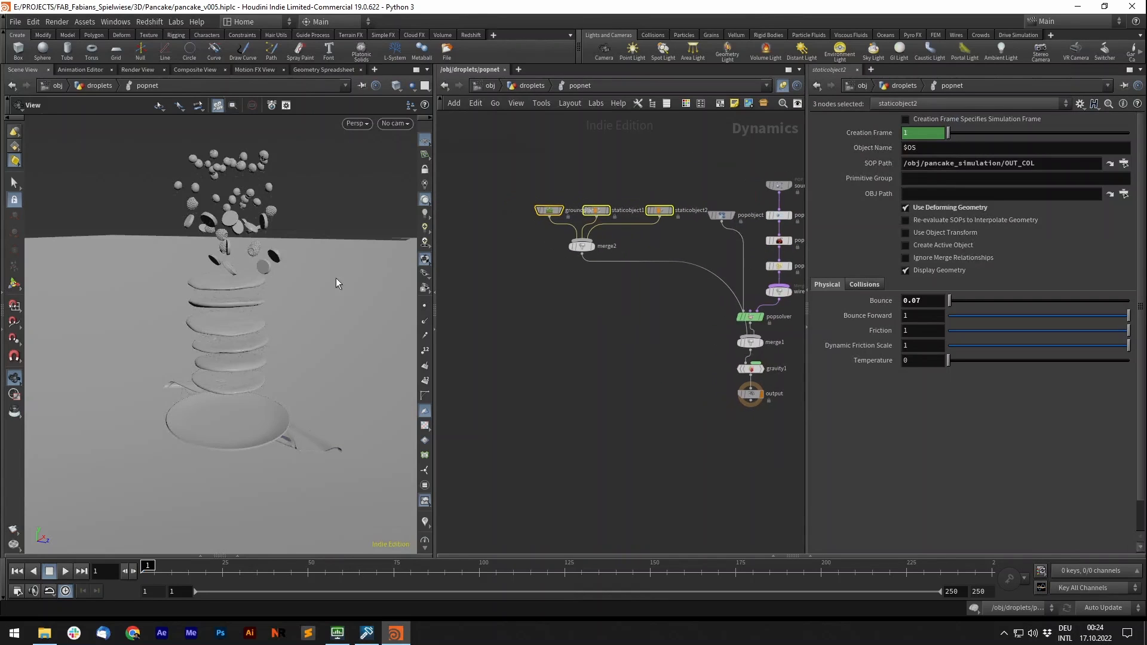
- Return to the droplets network and display clean1 to examine which attributes its Remove Attribs pattern keeps
click(532, 85)
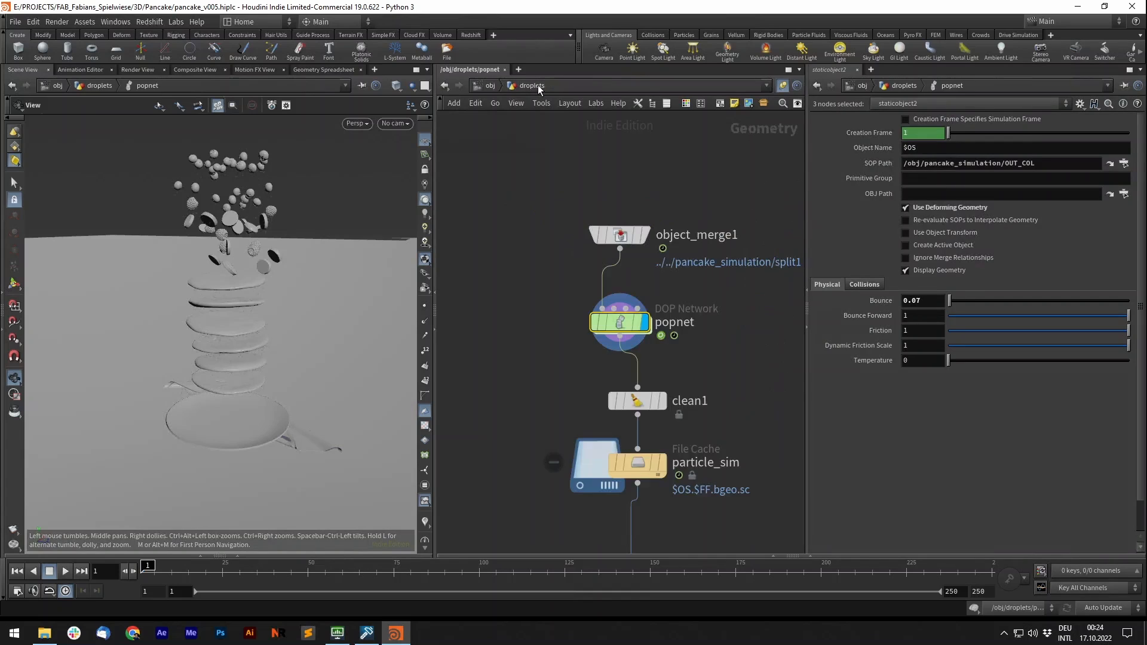
click(625, 324)
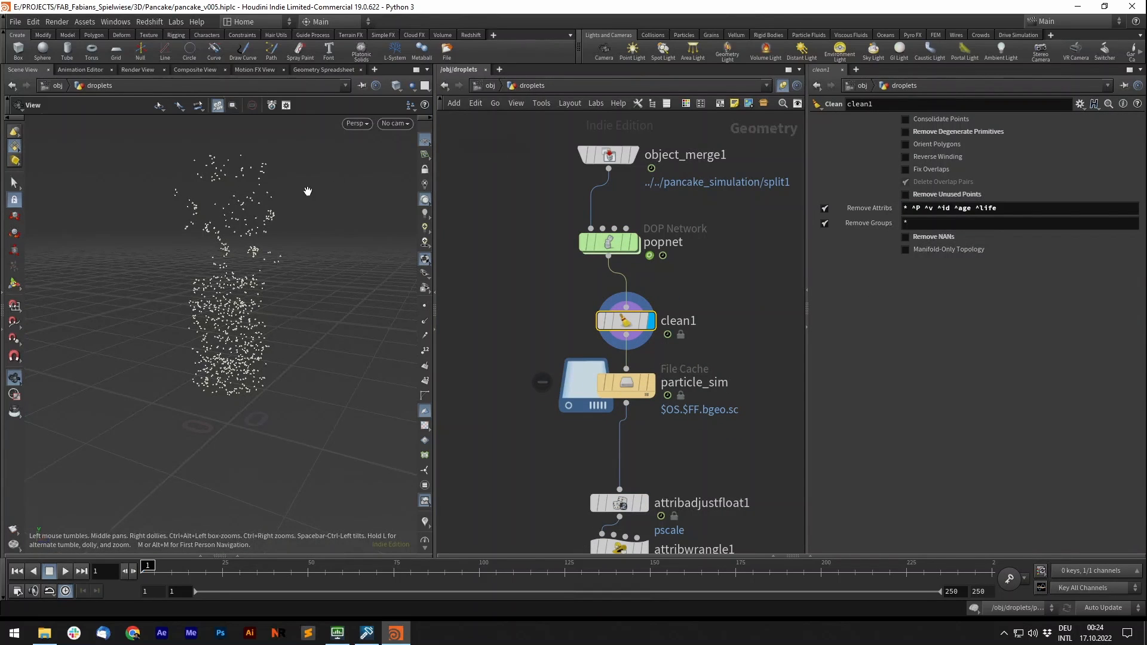
click(922, 208)
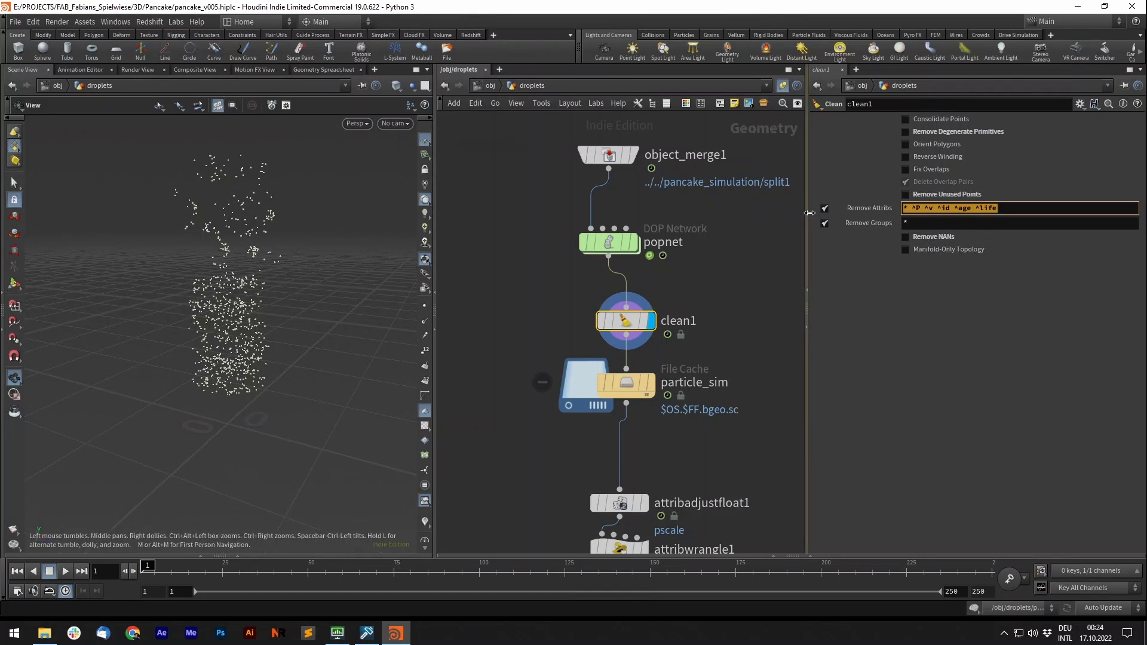
middle_drag(760, 304, 739, 267)
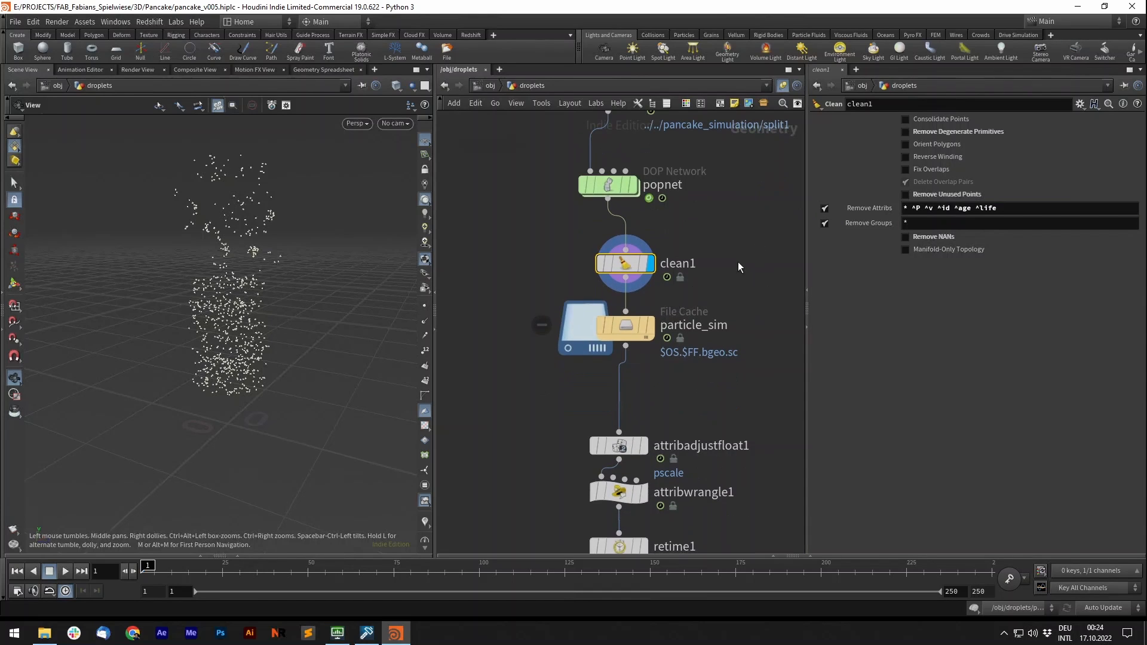
- Display the particle_sim file cache and scrub the first frames to view the cached droplet particles
click(651, 329)
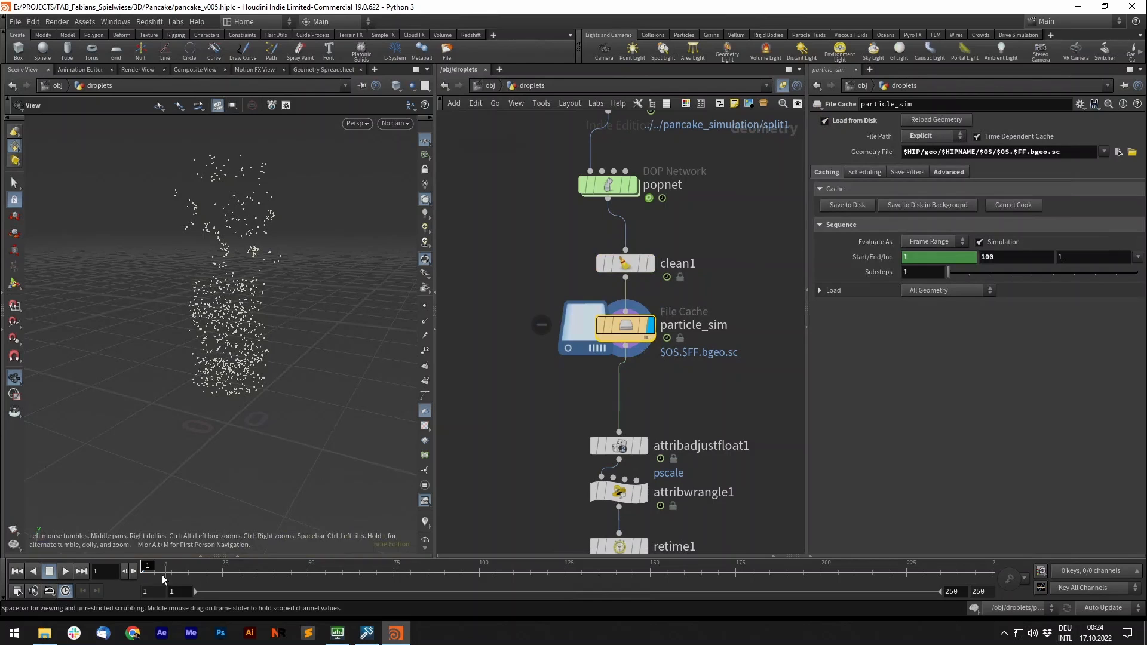
click(182, 569)
drag(187, 570, 151, 568)
middle_drag(701, 421, 687, 348)
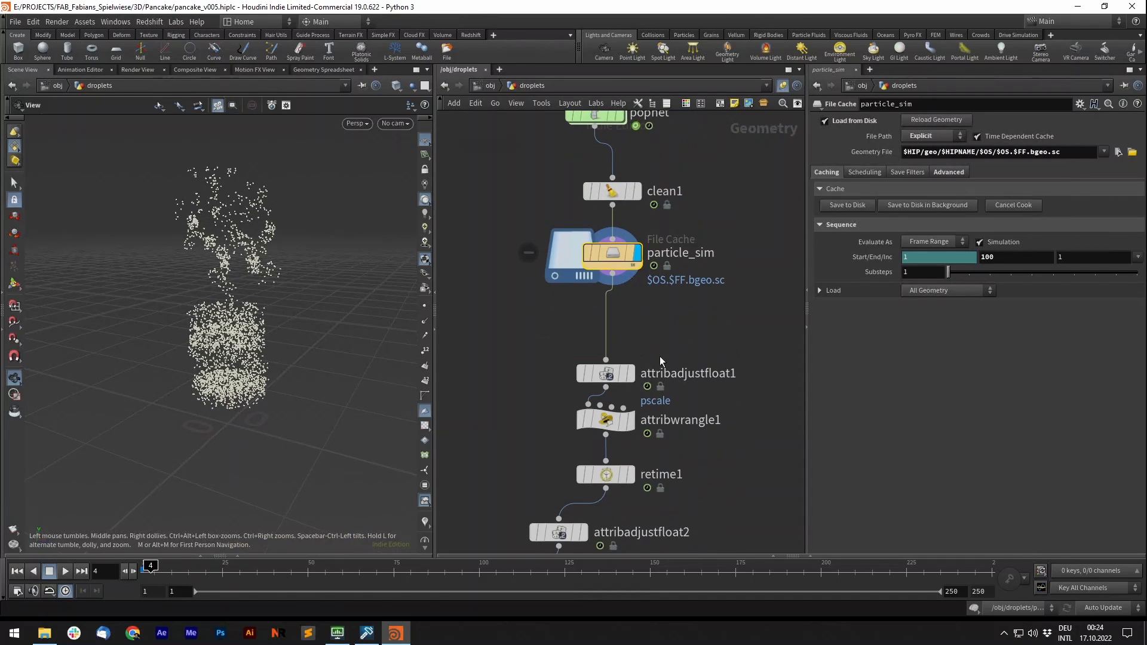
- Display attribadjustfloat1 to examine its random pscale range and the id attribute used for randomization
click(632, 376)
middle_drag(743, 312, 754, 272)
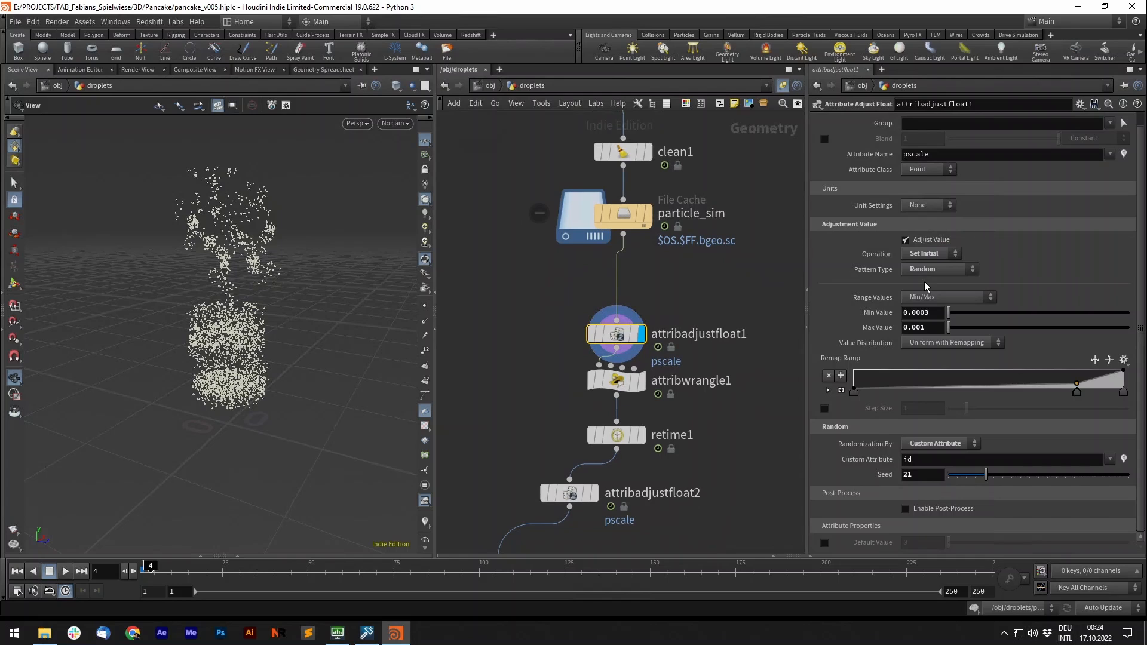
double_click(928, 463)
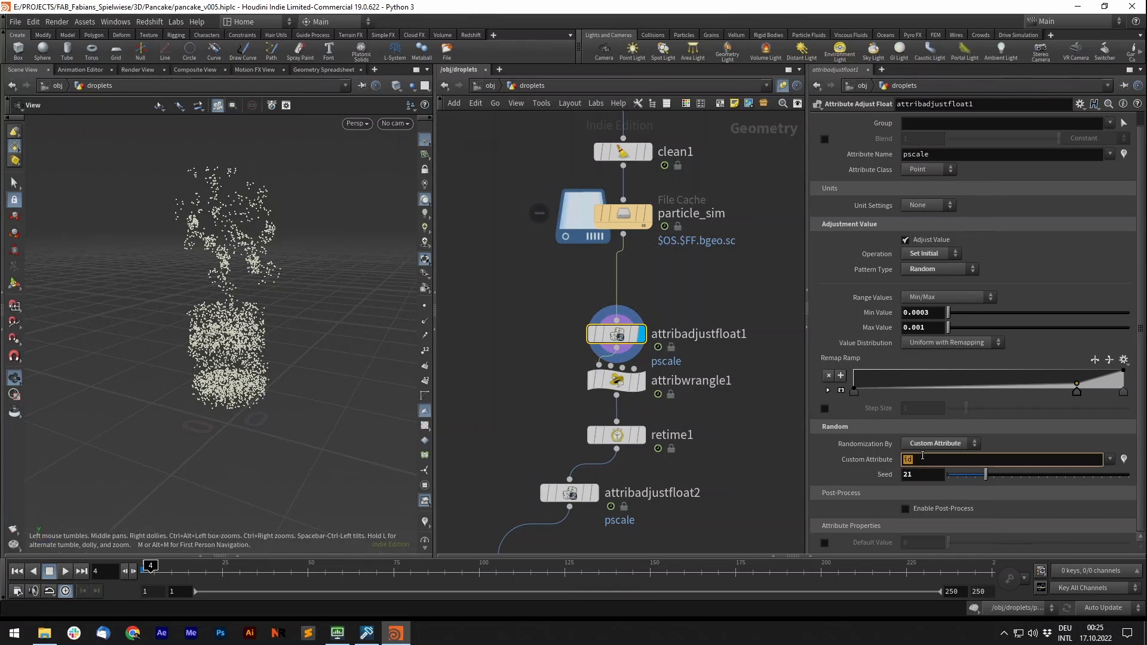
middle_drag(736, 281, 646, 214)
- Display attribwrangle1 and examine its VEX expression multiplying pscale by a ramp over age/life
click(651, 331)
click(630, 332)
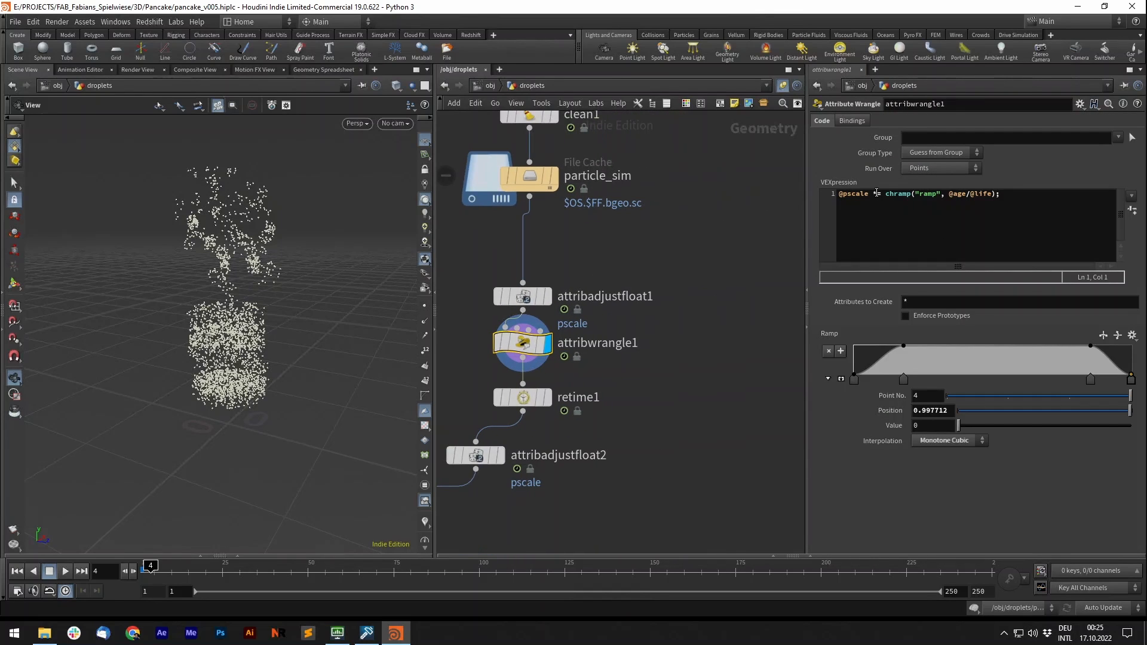
drag(874, 193, 1019, 192)
click(1011, 193)
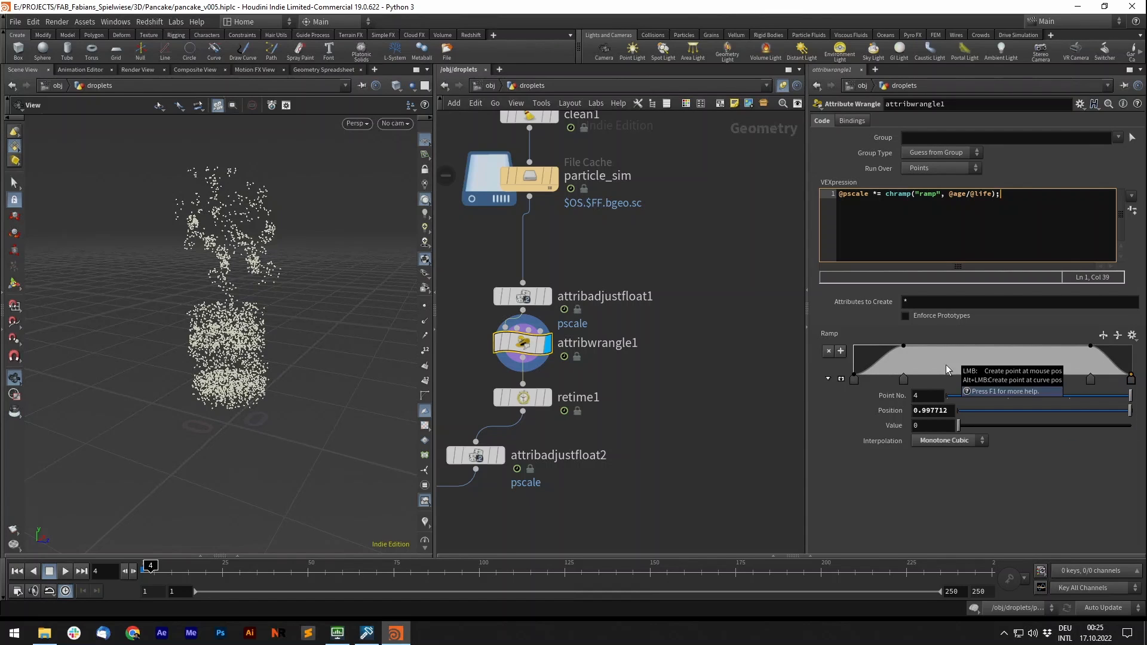
middle_drag(620, 381, 711, 340)
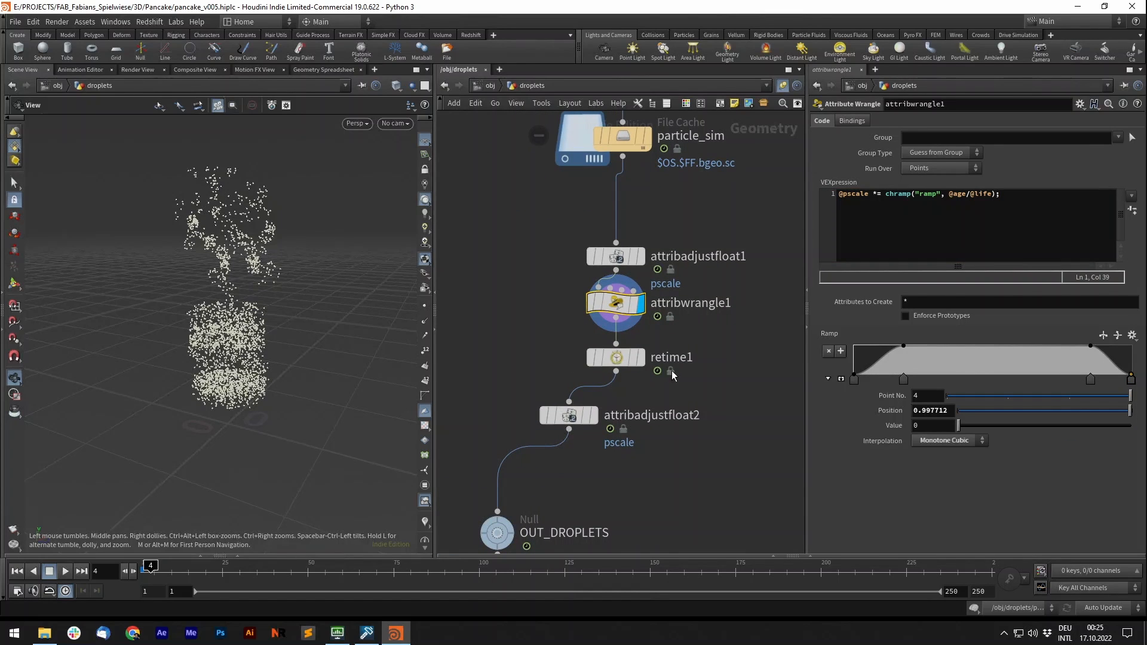
- Display retime1 and examine the Frame expression that references the RETIME null
click(643, 363)
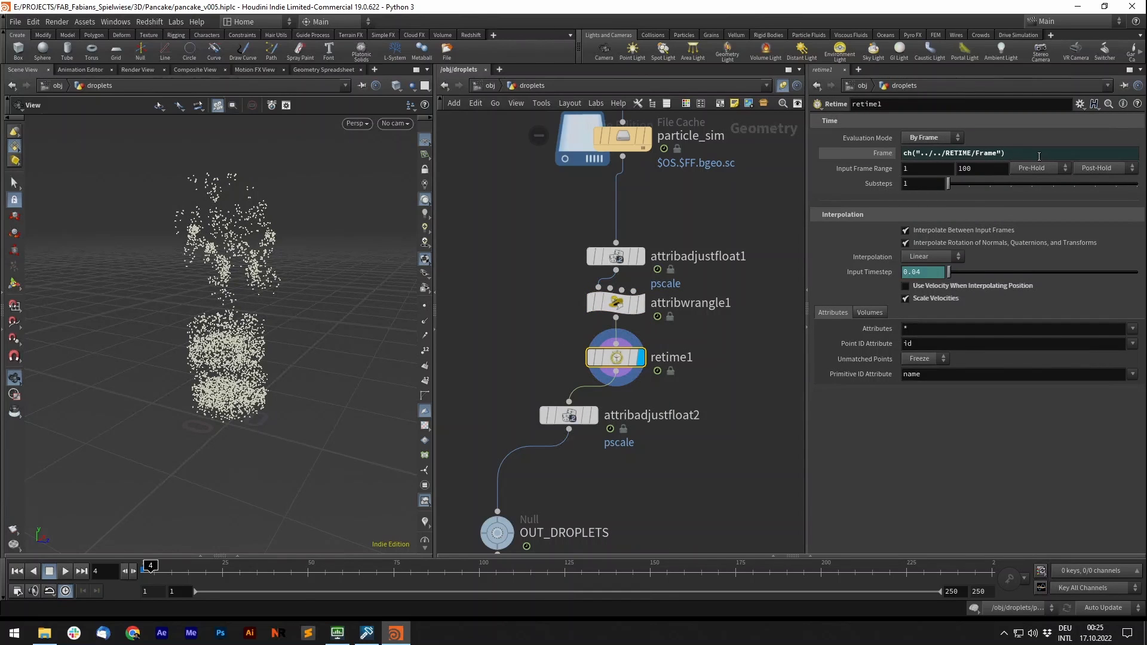
drag(966, 154, 902, 154)
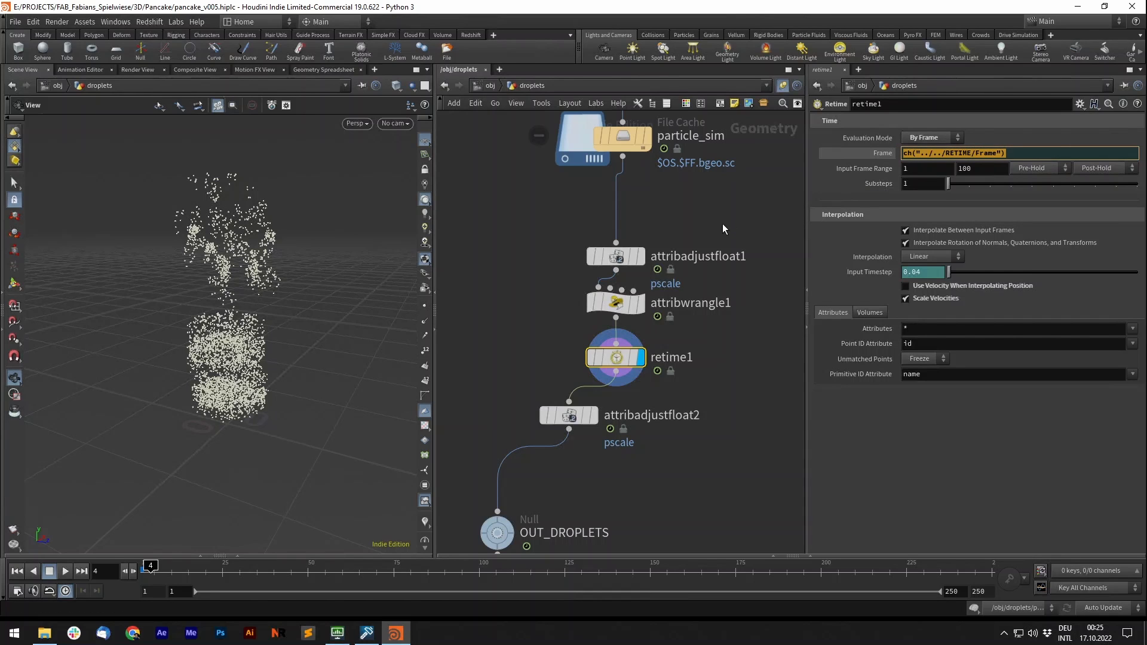
middle_drag(726, 202, 742, 167)
- Move attribadjustfloat2 closer beneath retime1 and display it to examine its pscale multiplier
scroll(742, 167, down, 2)
middle_drag(660, 311, 693, 306)
scroll(694, 301, up, 2)
click(680, 314)
drag(659, 315, 683, 308)
click(683, 307)
middle_drag(757, 364, 672, 326)
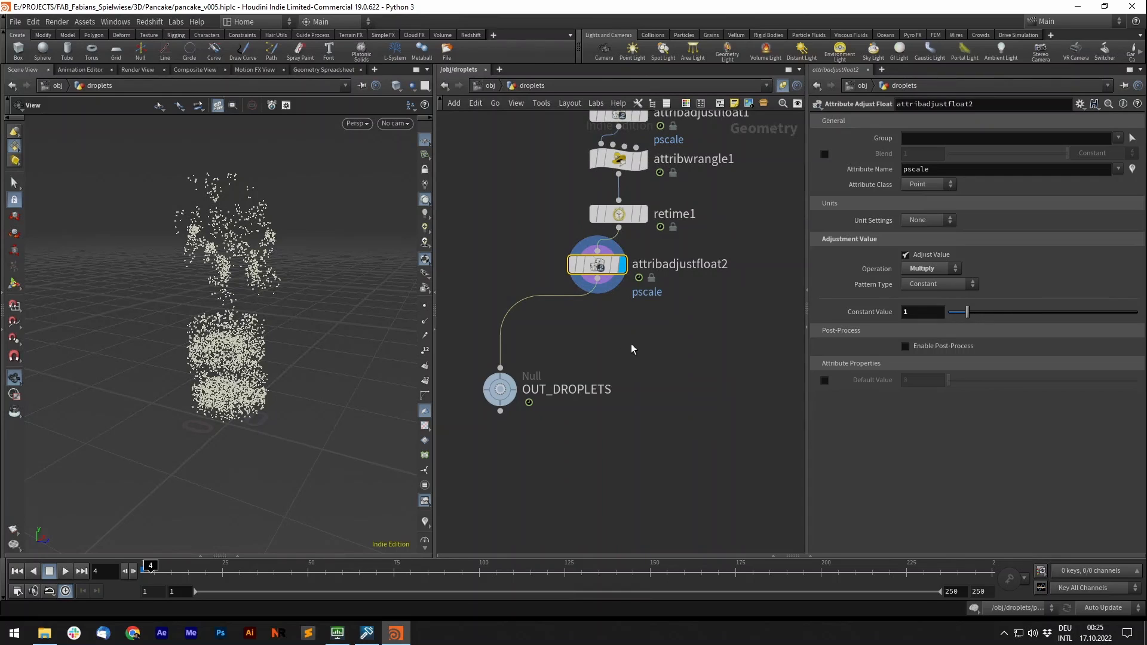
- Place the OUT_DROPLETS null directly beneath attribadjustfloat2, display it, and return to the object level
middle_drag(632, 346, 669, 324)
drag(539, 368, 642, 324)
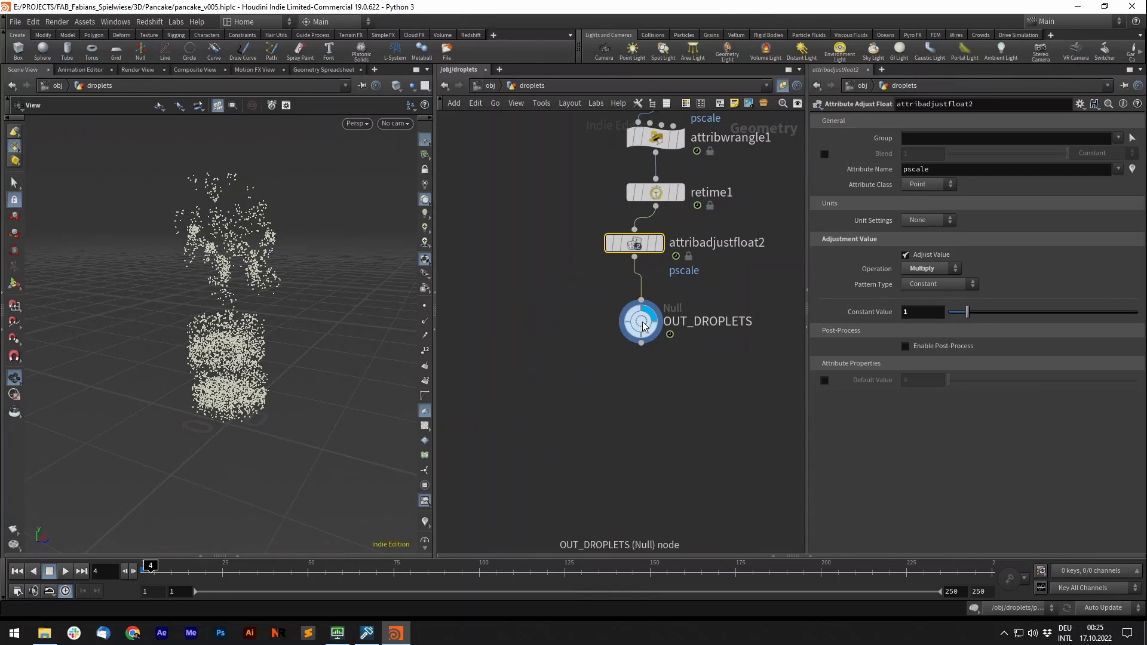
click(643, 325)
click(490, 86)
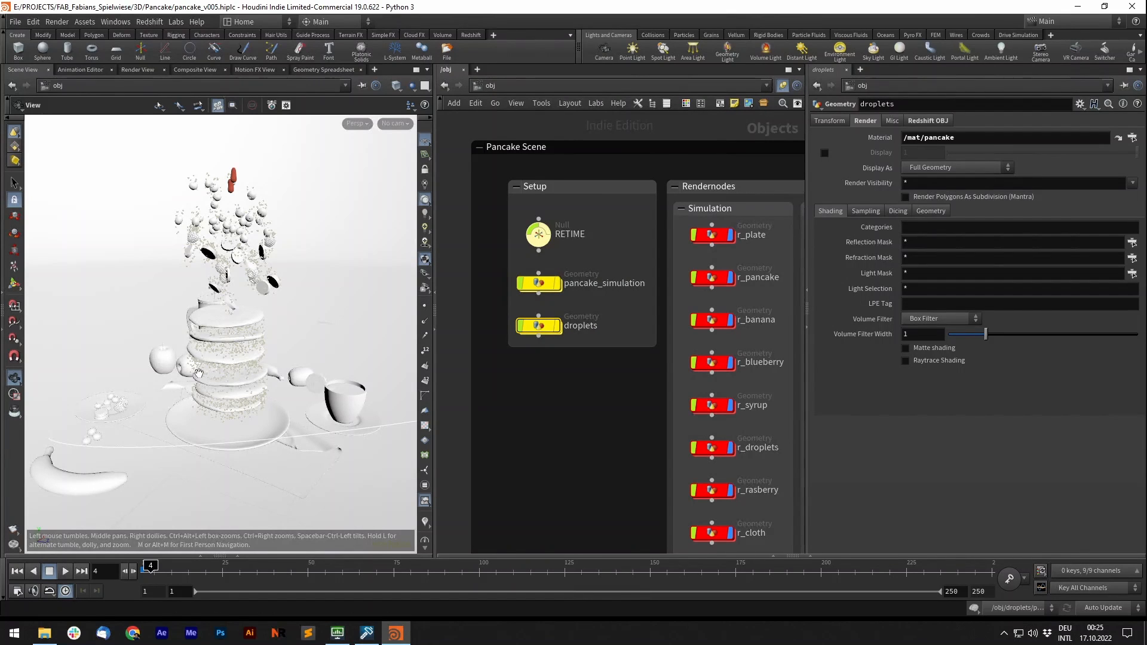
- Enter r_pancake from the simulation render nodes and display object_merge1 to examine its OUT_POST_PROCESS source path and pancake group
scroll(577, 413, down, 5)
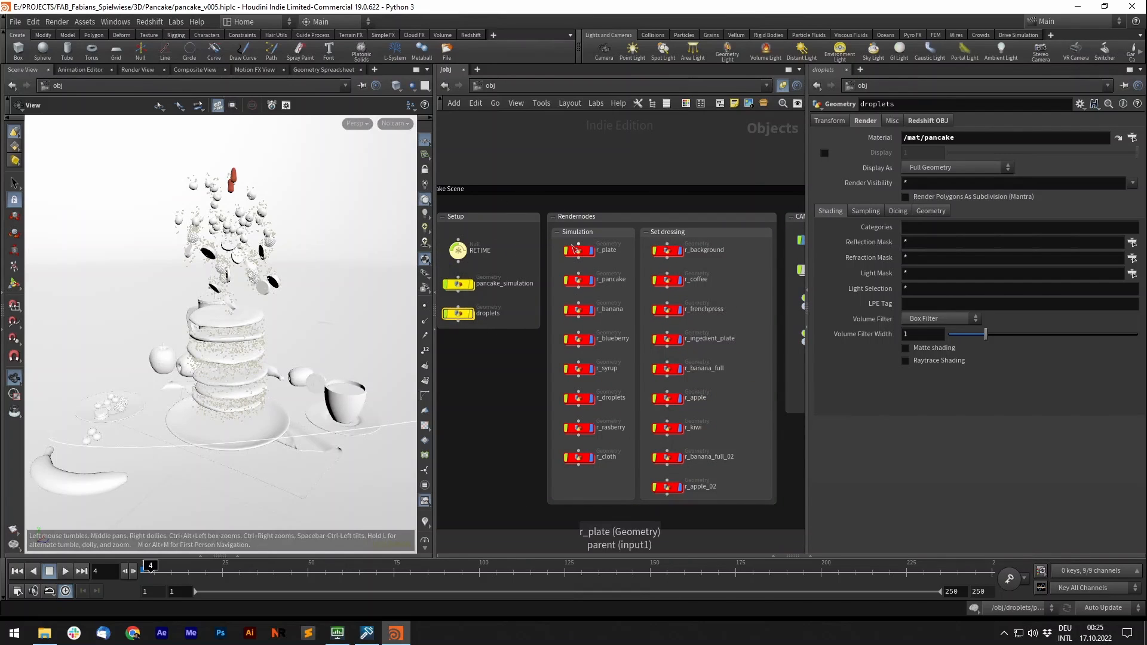
scroll(581, 251, up, 3)
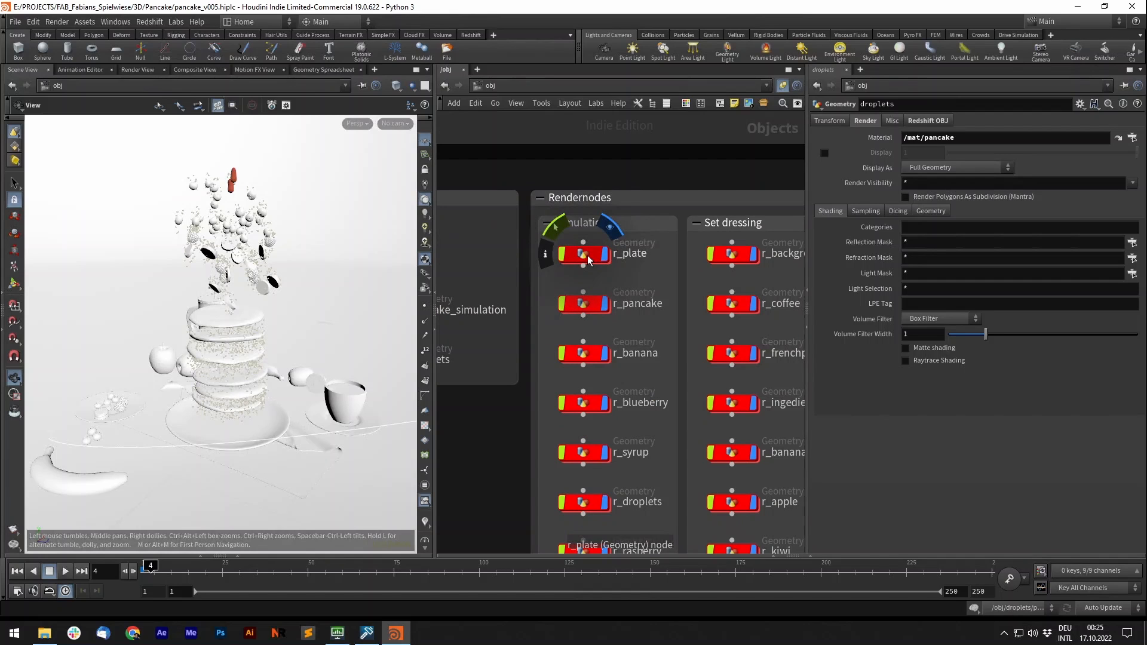
double_click(583, 301)
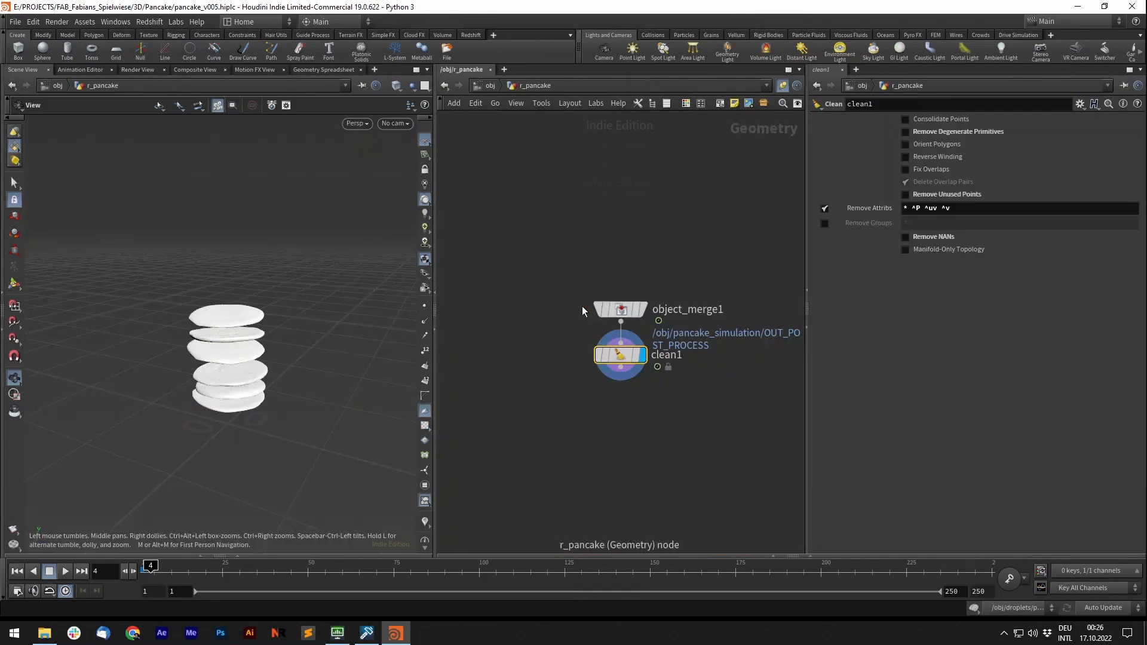
click(648, 325)
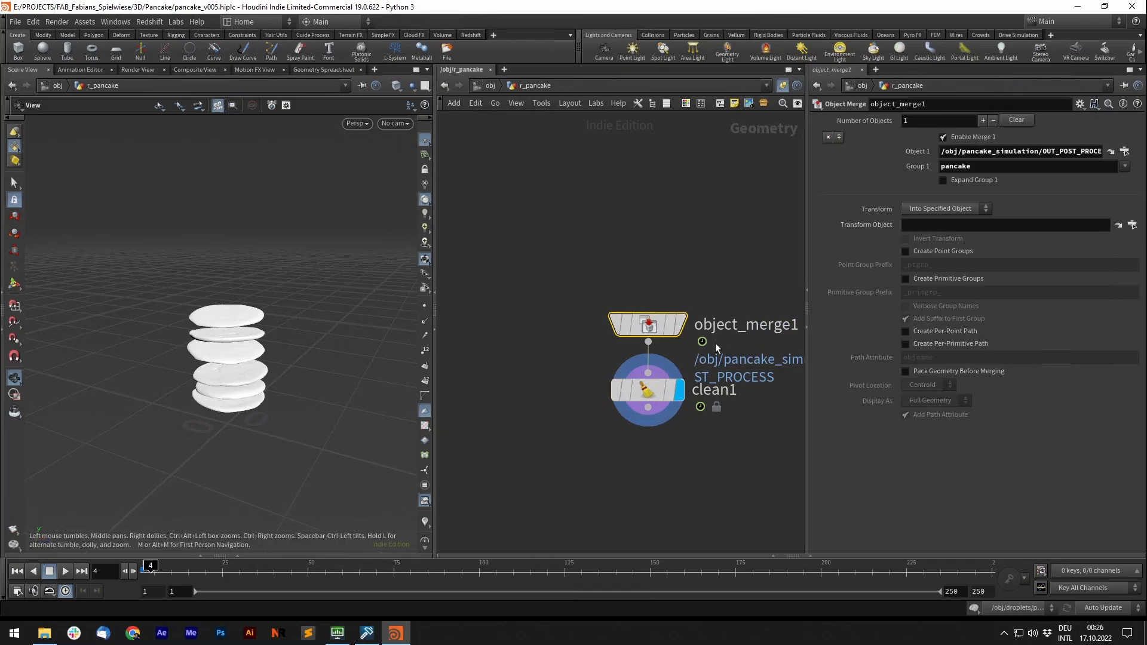
click(680, 325)
drag(1046, 151, 1144, 153)
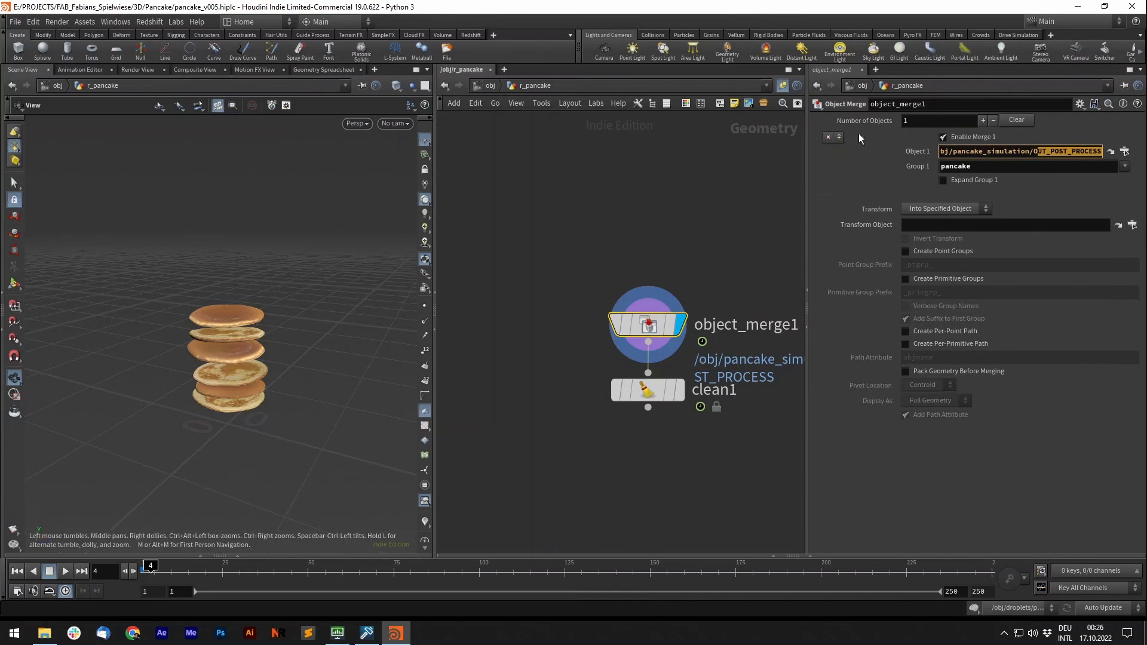
double_click(945, 166)
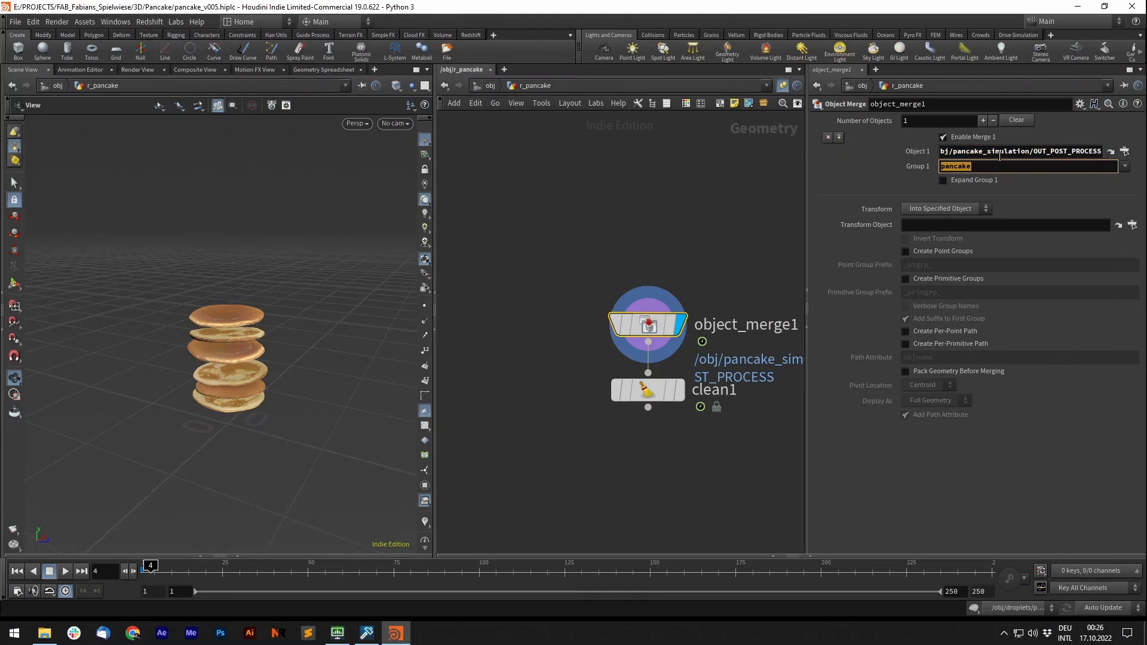
middle_drag(696, 206, 668, 160)
drag(995, 166, 859, 165)
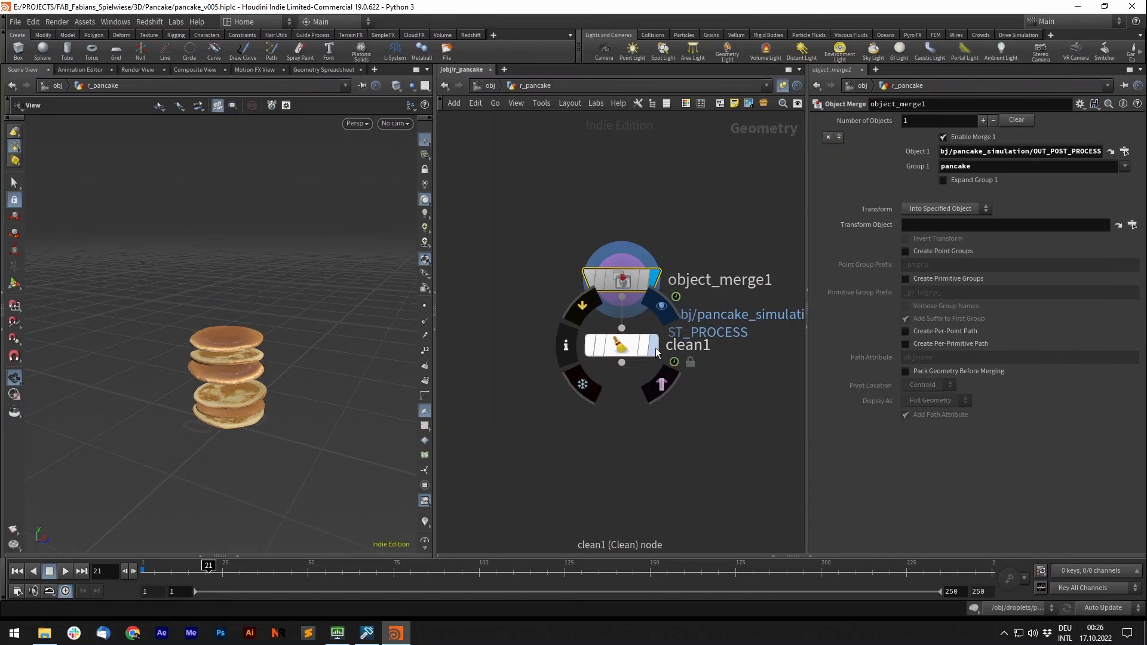
- Display clean1 in r_pancake and examine the attributes kept by its Remove Attribs pattern
click(656, 348)
drag(979, 206, 780, 186)
click(633, 179)
- Return to the object level and hide the falling ingredients and droplets, leaving the pancakes and set dressing displayed
click(490, 86)
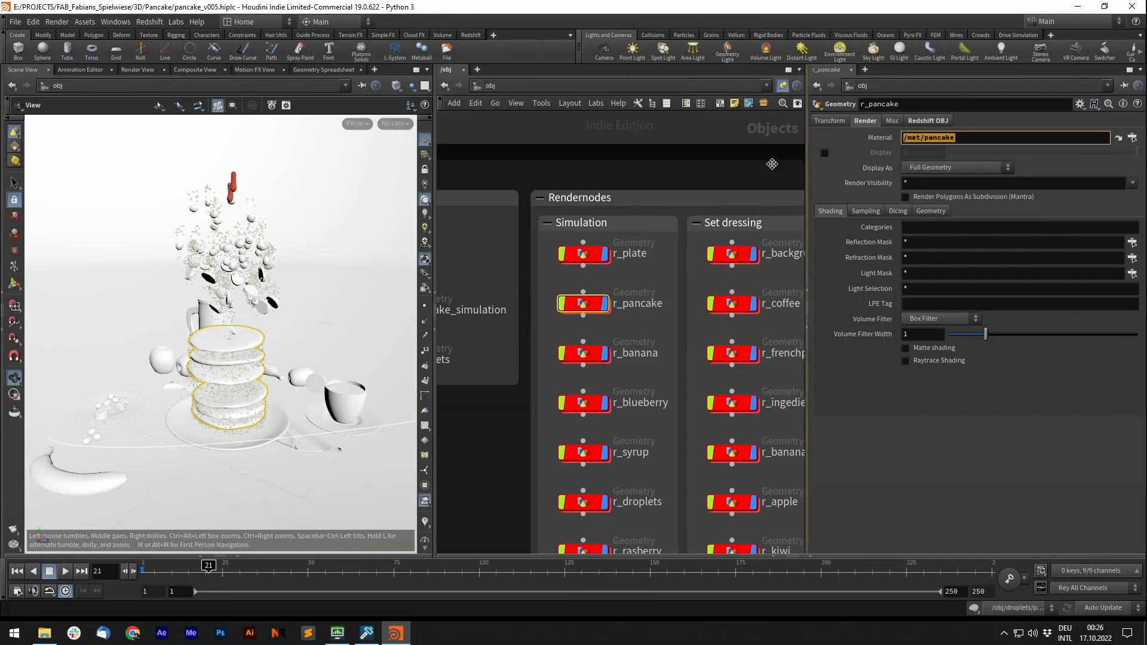
scroll(651, 174, down, 3)
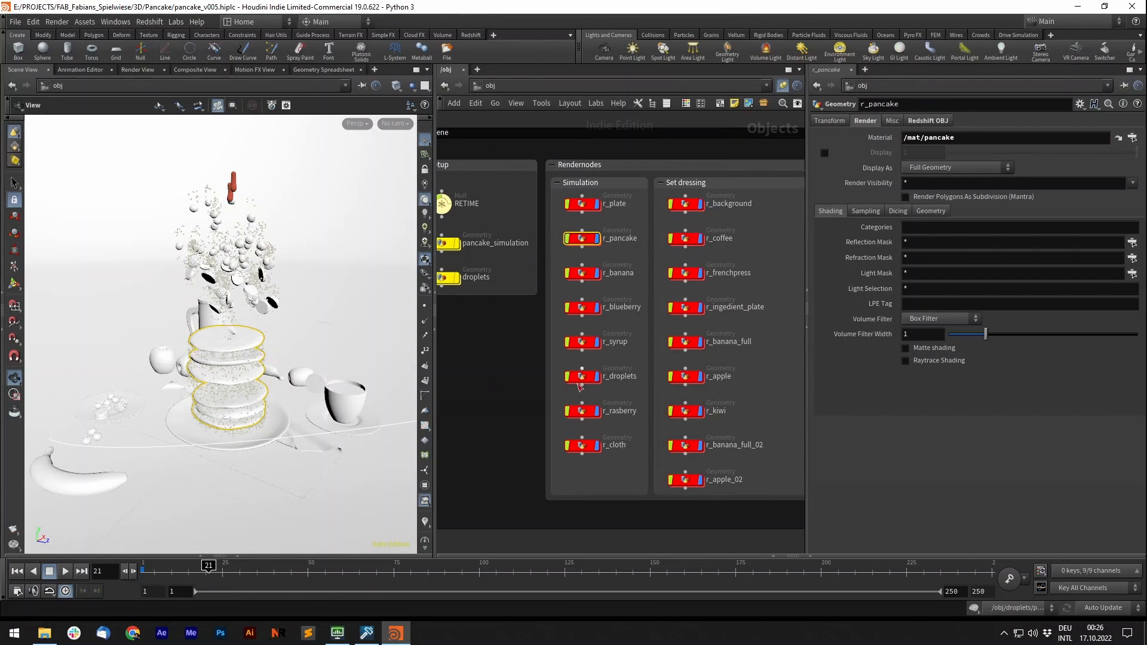
drag(601, 184, 602, 185)
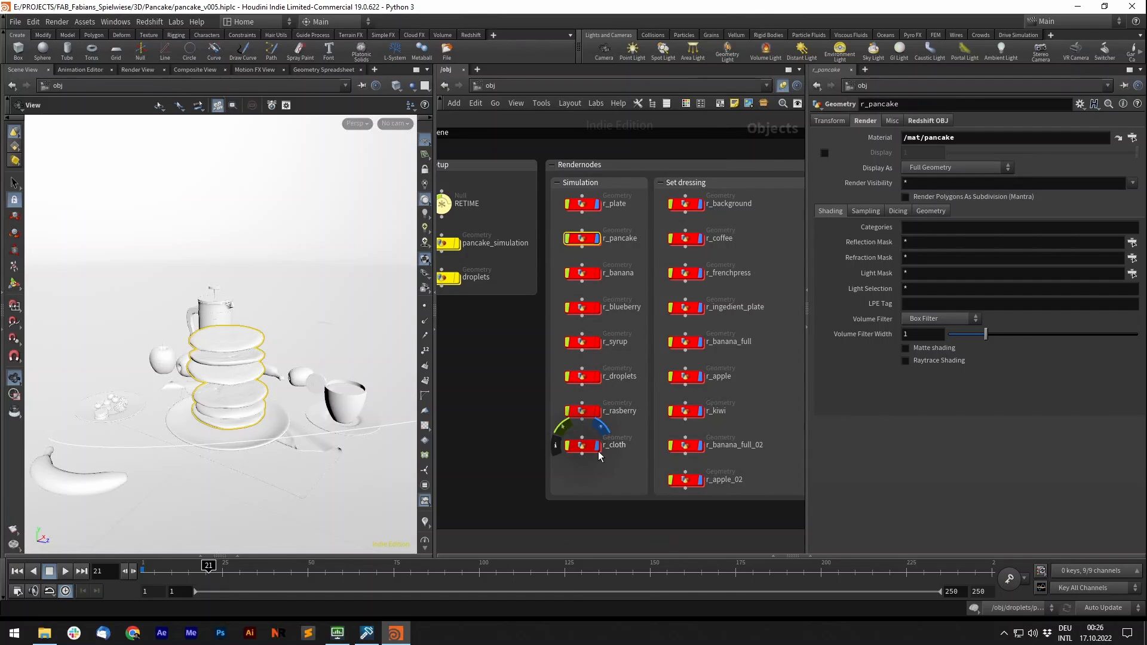
- Open the Redshift RenderView and look closely at the camera_001 render of the pancake stack at frame 21
click(149, 23)
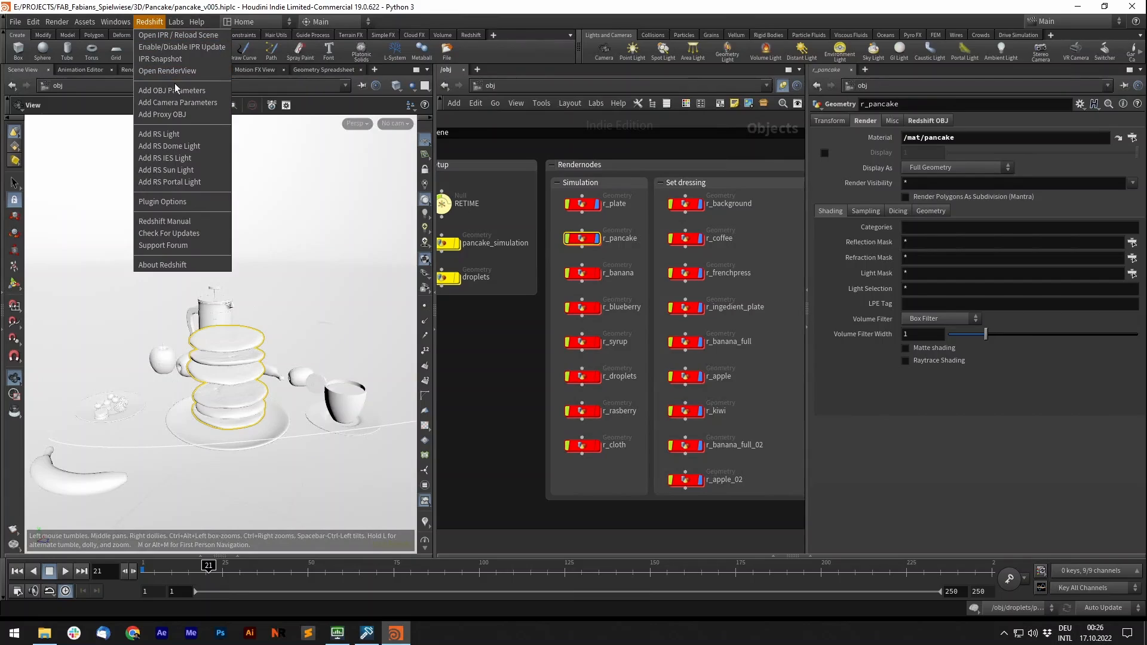
click(175, 70)
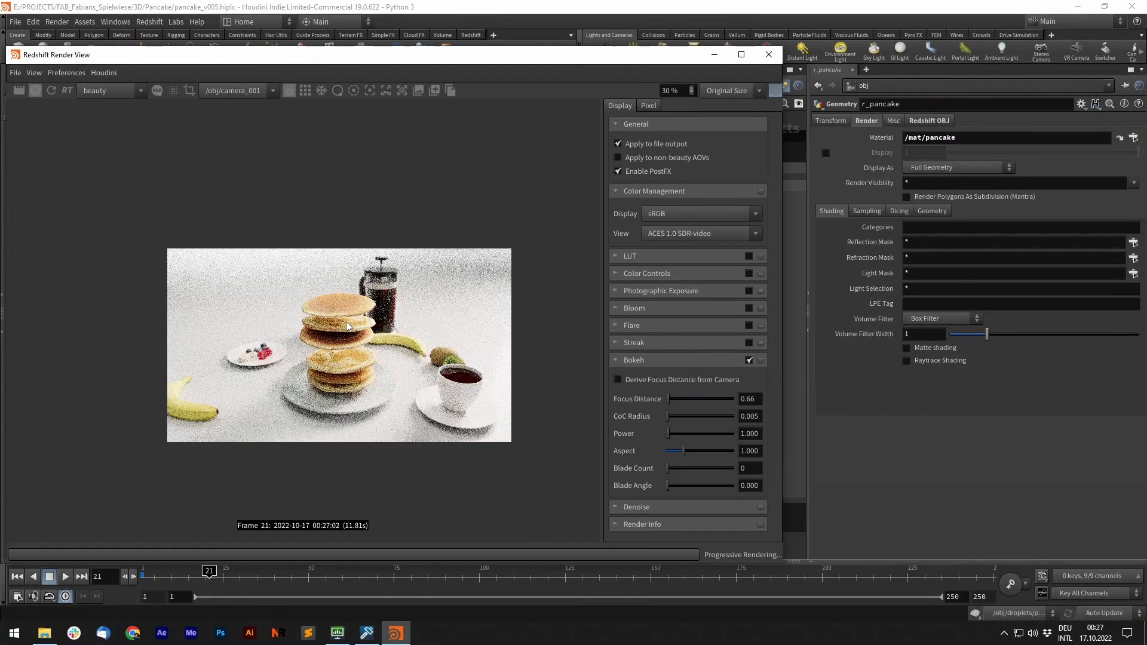
scroll(346, 335, up, 1)
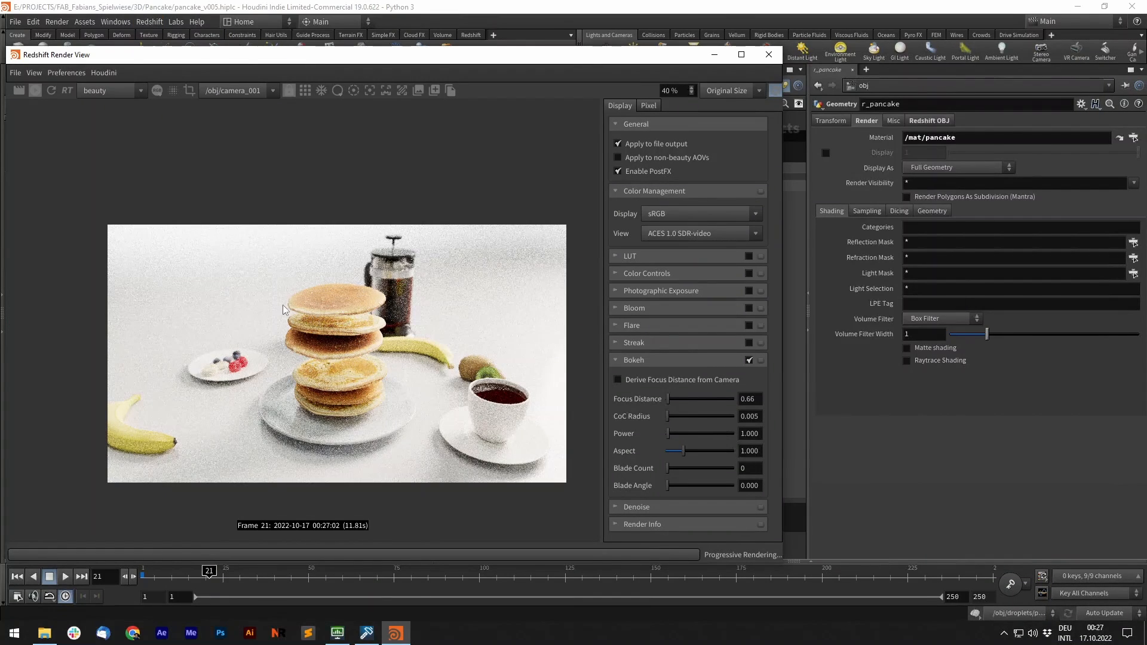
- Close the Redshift RenderView and display r_banana together with r_plate and r_pancake in the scene
click(36, 91)
click(769, 54)
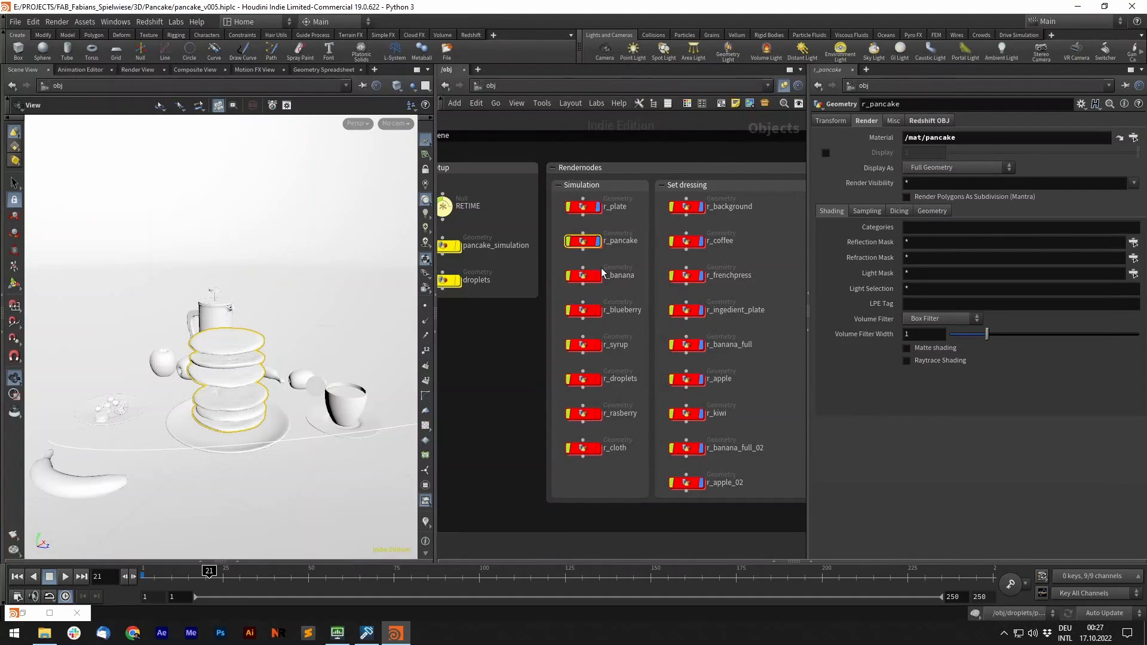
click(599, 276)
click(598, 241)
click(598, 207)
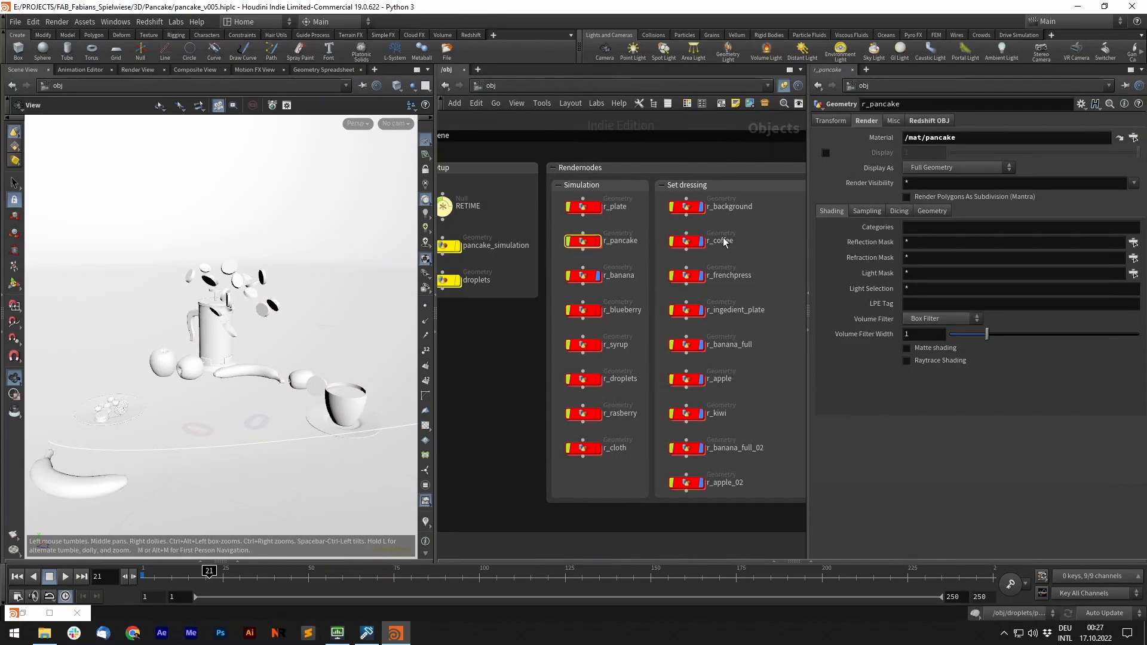
click(598, 242)
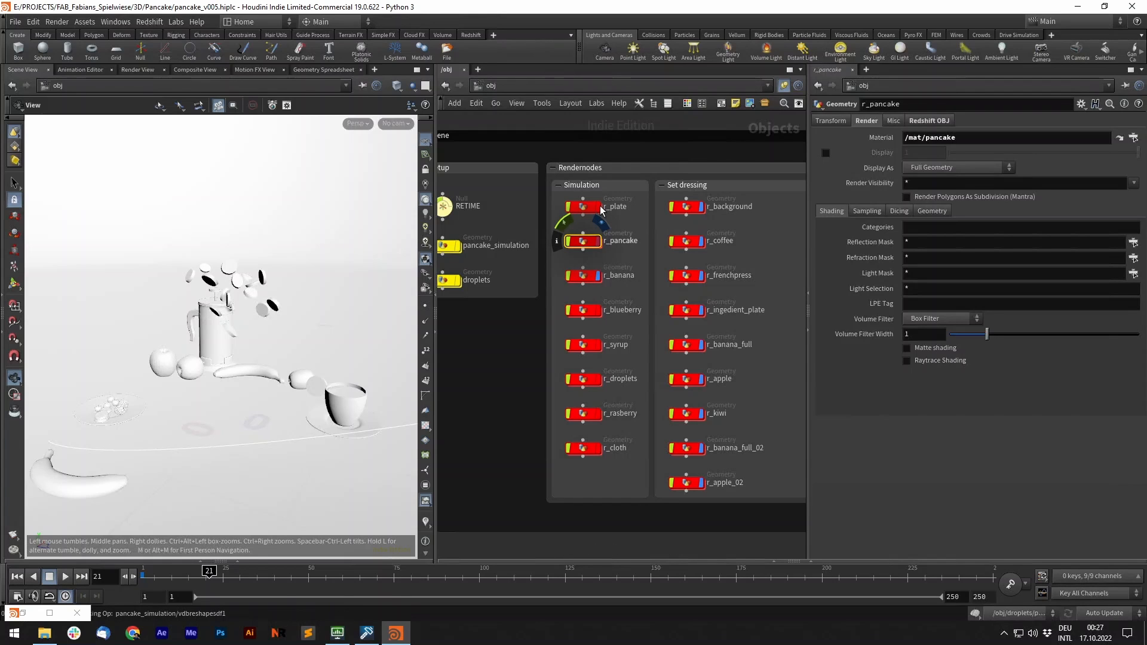
click(599, 209)
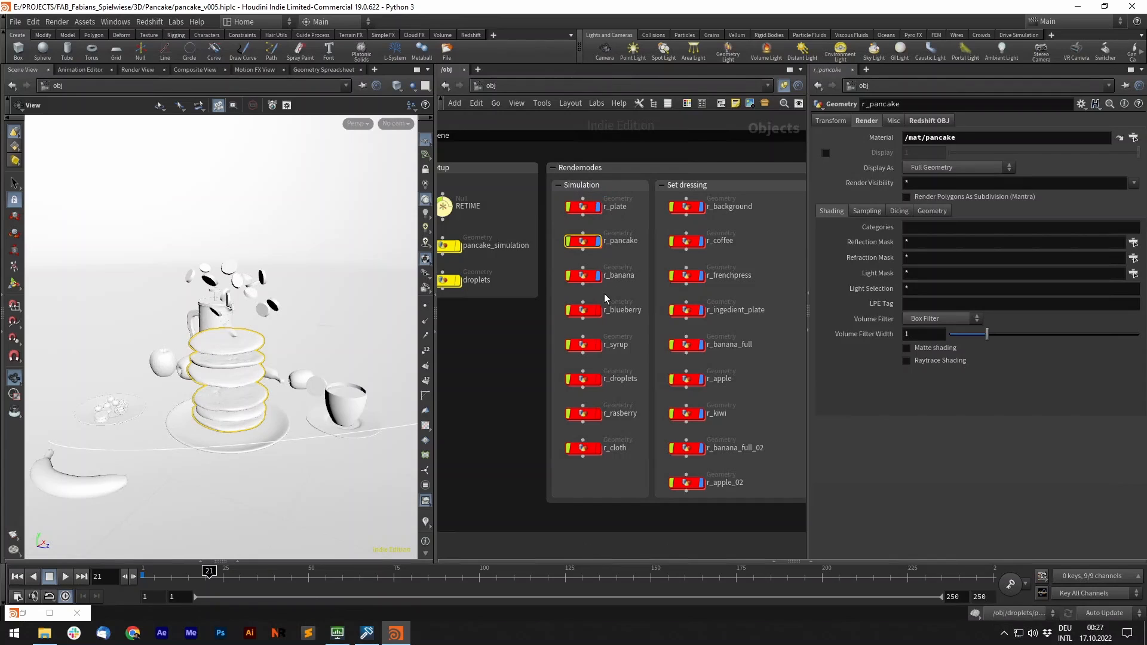
- Display the remaining simulation render objects r_blueberry, r_syrup, r_droplets, r_rasberry and r_cloth
click(599, 311)
click(599, 345)
click(599, 380)
mouse_move(598, 414)
mouse_down()
mouse_move(598, 451)
mouse_move(590, 426)
mouse_up()
click(599, 449)
- Look over the set dressing render objects and hide r_background to expose the camera and its path
middle_drag(753, 357, 708, 338)
drag(723, 469, 629, 175)
click(718, 196)
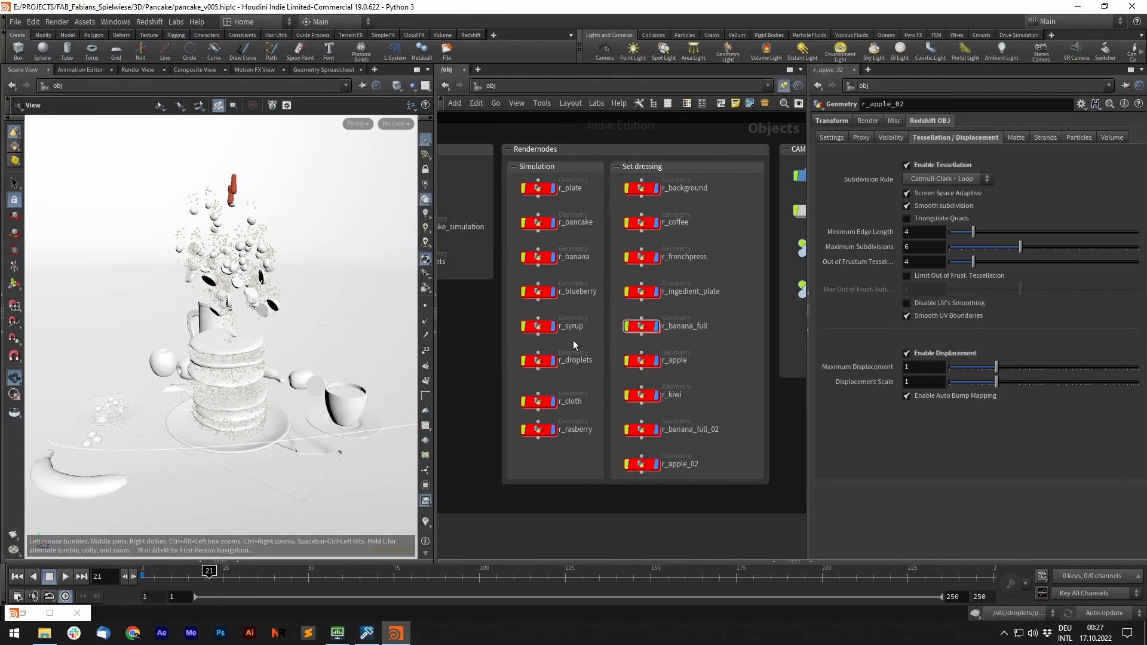
middle_drag(752, 322, 638, 341)
right_drag(276, 282, 148, 289)
drag(149, 289, 382, 296)
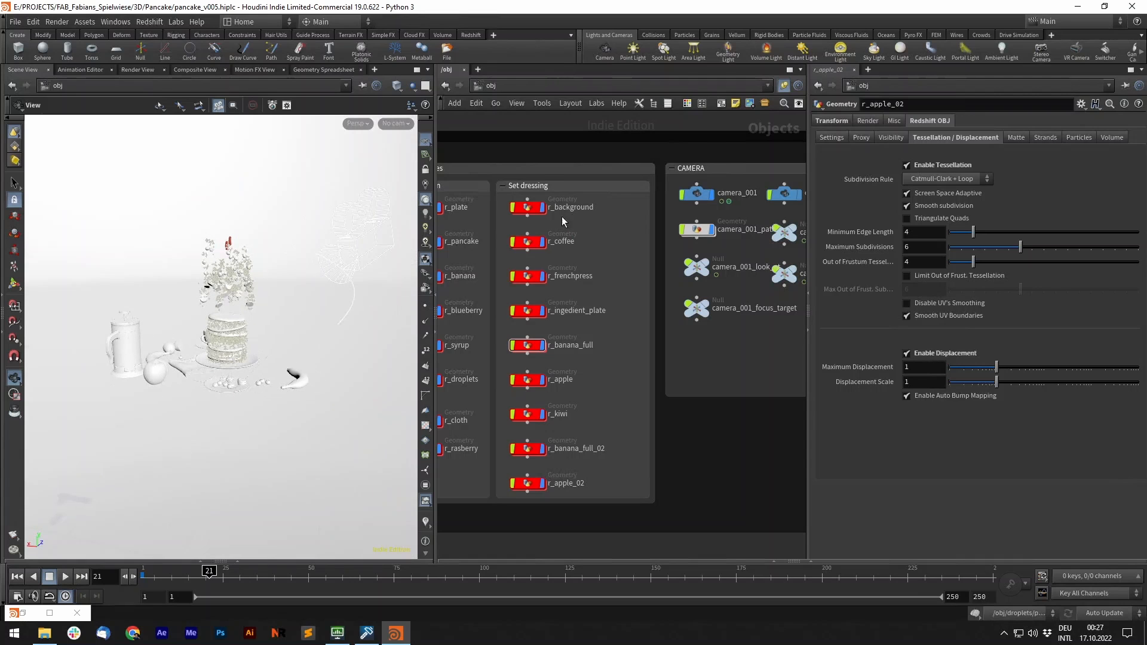
click(543, 210)
middle_drag(261, 288, 225, 312)
drag(224, 311, 323, 270)
- Hide all the simulation render objects and display only r_plate again
middle_drag(626, 258, 697, 240)
drag(682, 215, 614, 470)
drag(545, 190, 512, 435)
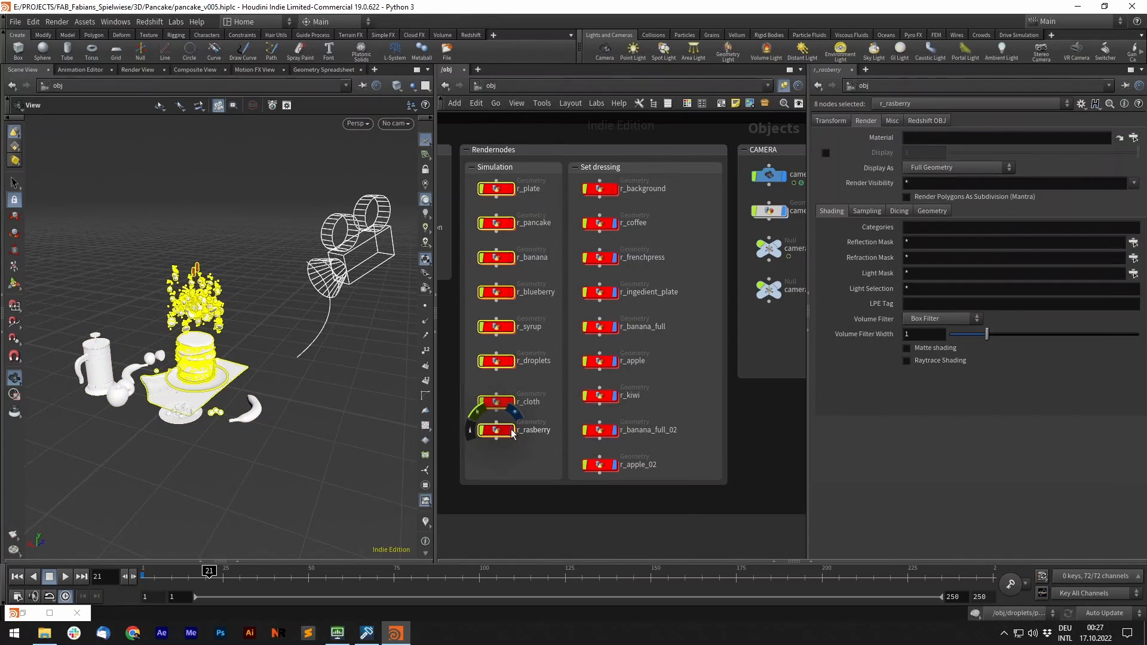
click(513, 431)
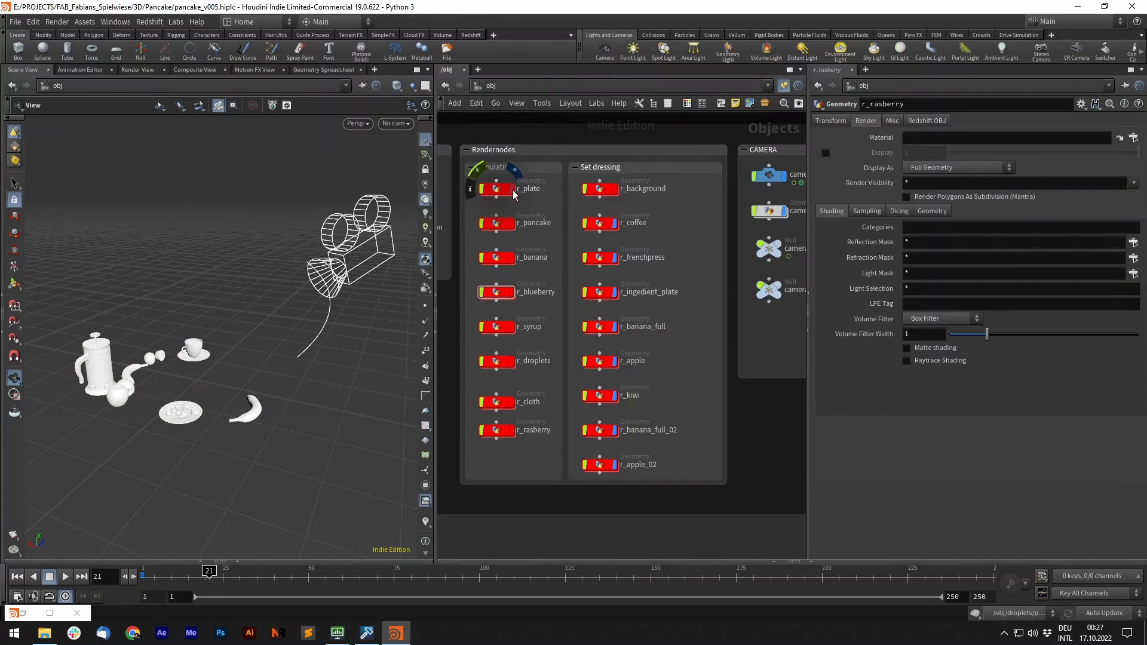
click(514, 192)
- Split the viewport into two stacked views and look through camera_001 in the upper one
click(425, 85)
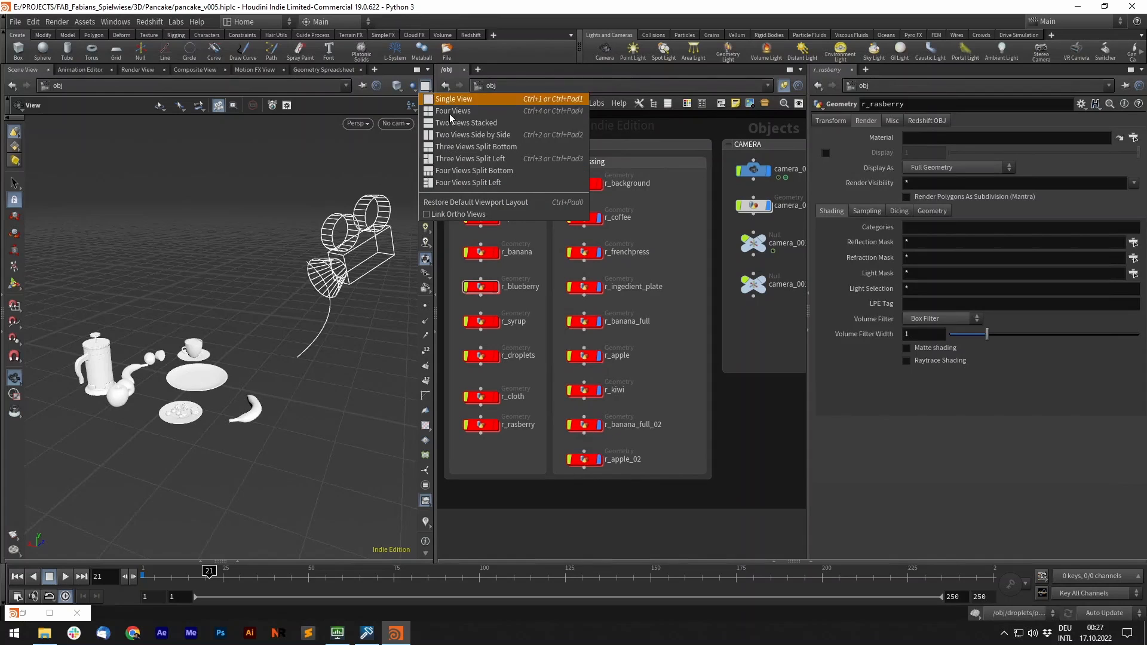
click(466, 123)
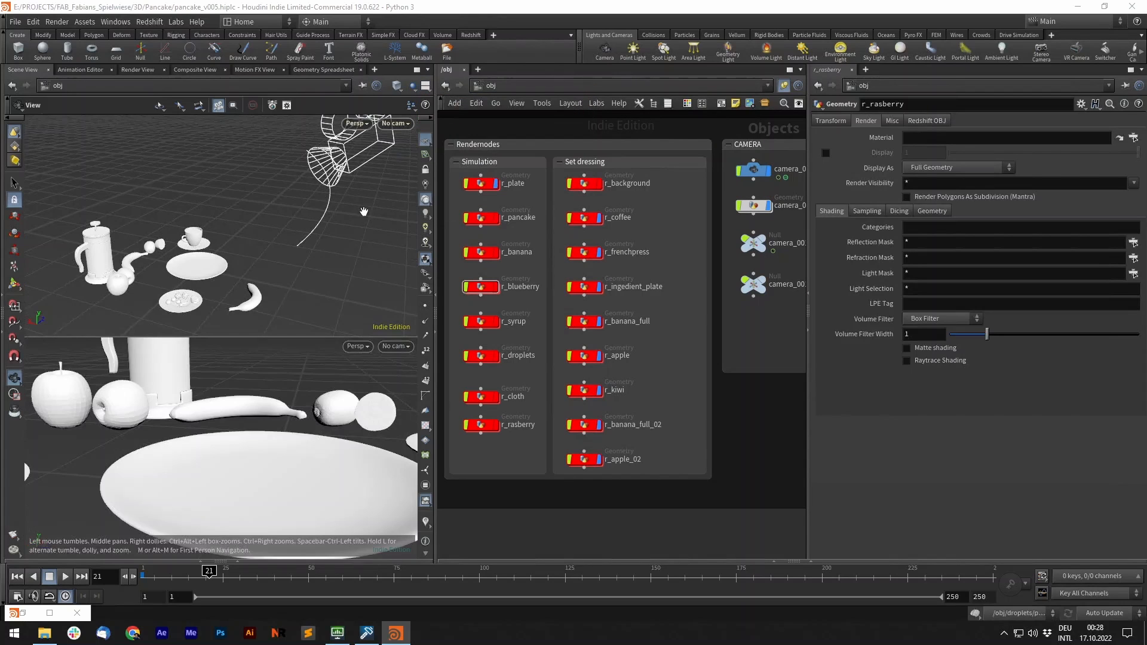
click(395, 123)
click(406, 180)
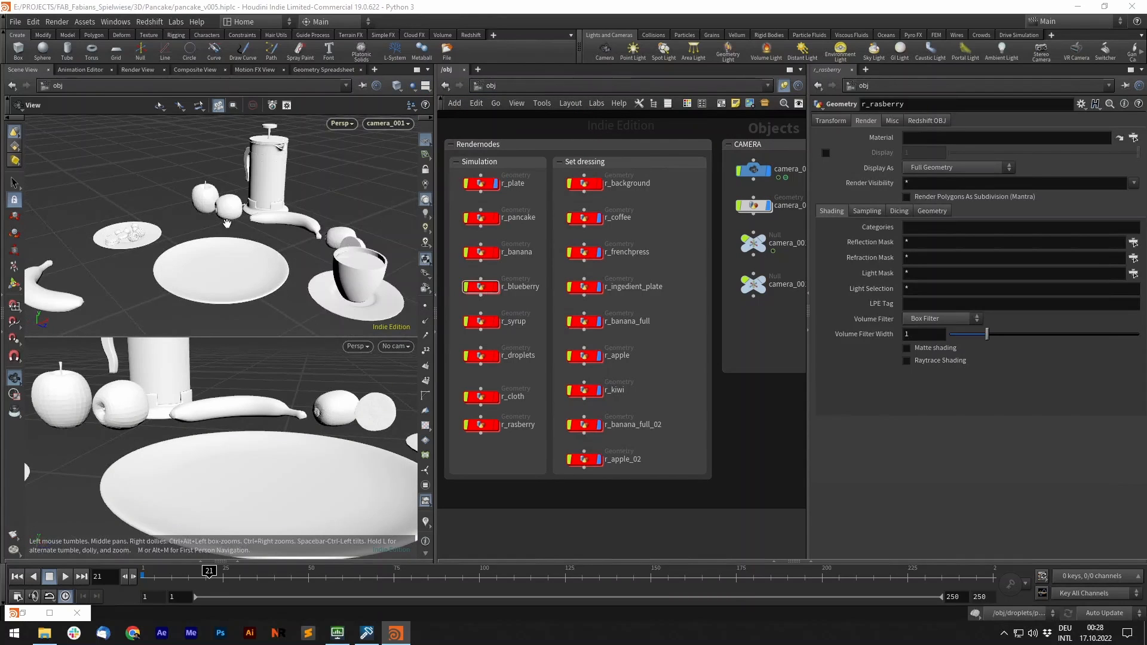
- Enter camera_001_path to examine its spiral, transform and OUT_PATH curve, and return to the object level
middle_drag(673, 257, 576, 288)
click(654, 200)
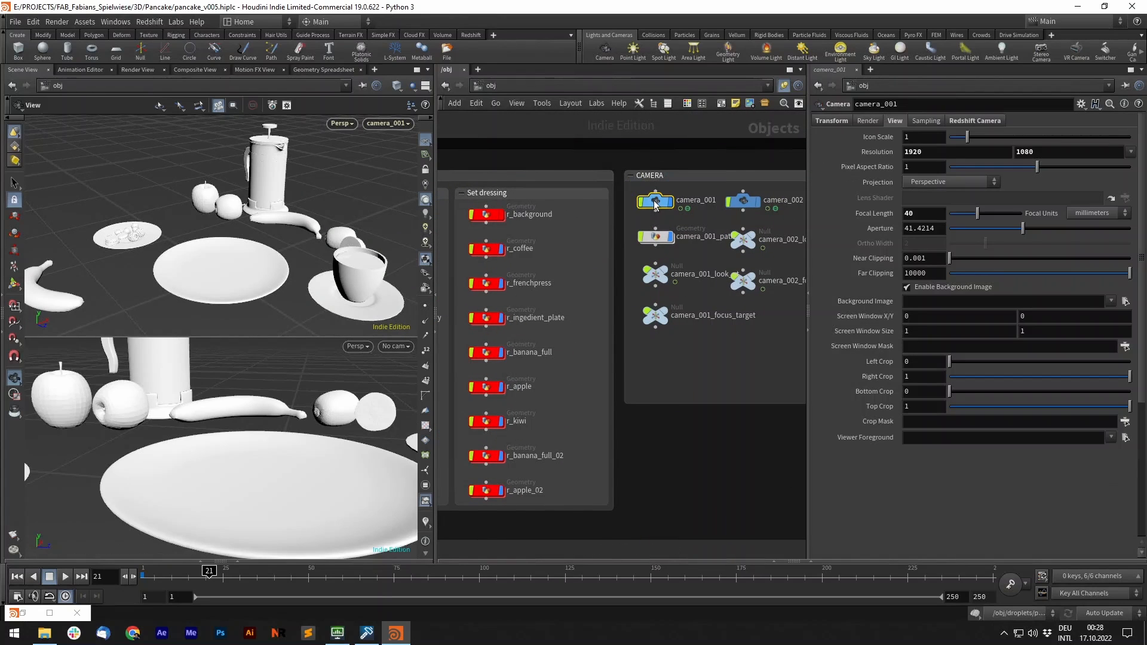
double_click(656, 236)
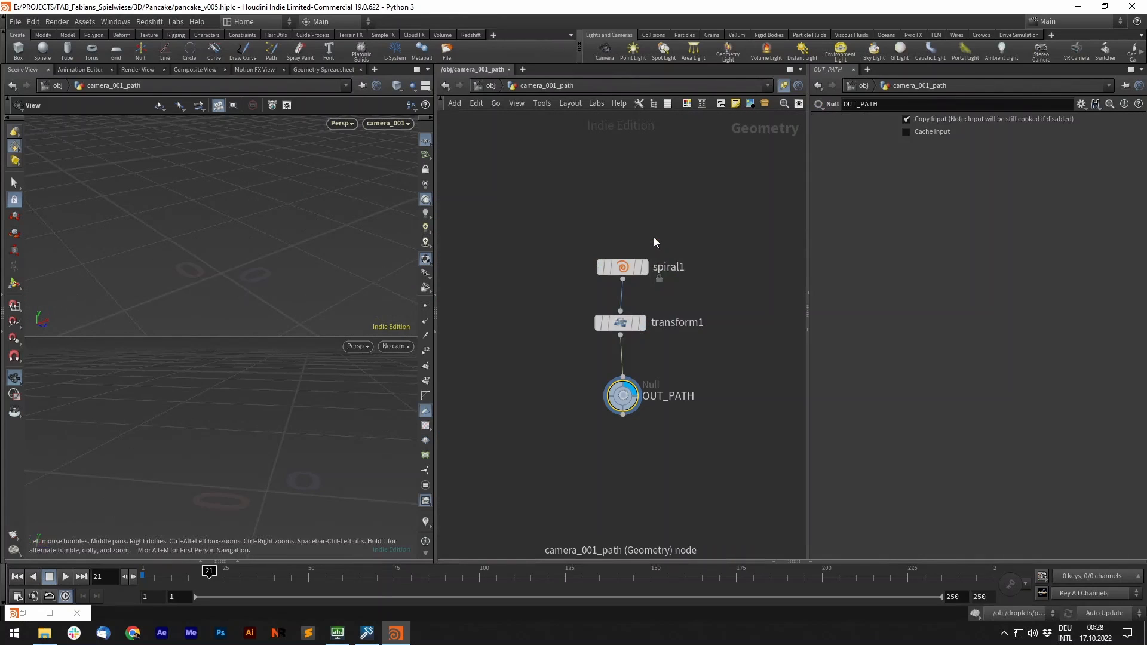
drag(323, 404, 200, 411)
key(f)
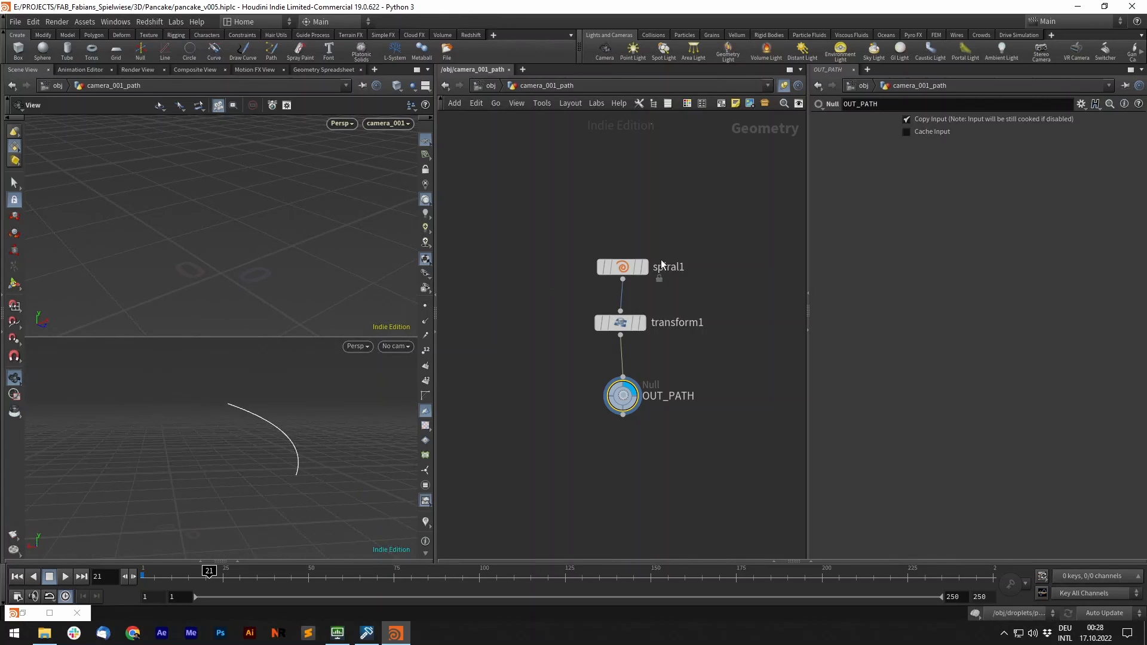
drag(231, 456, 343, 392)
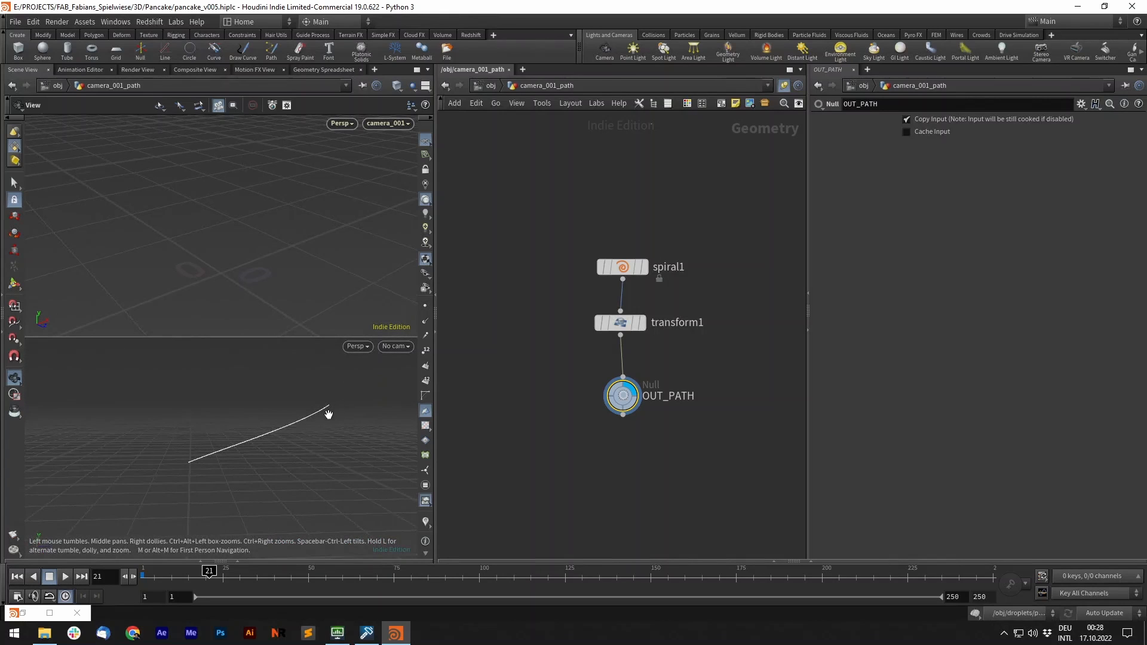
click(488, 87)
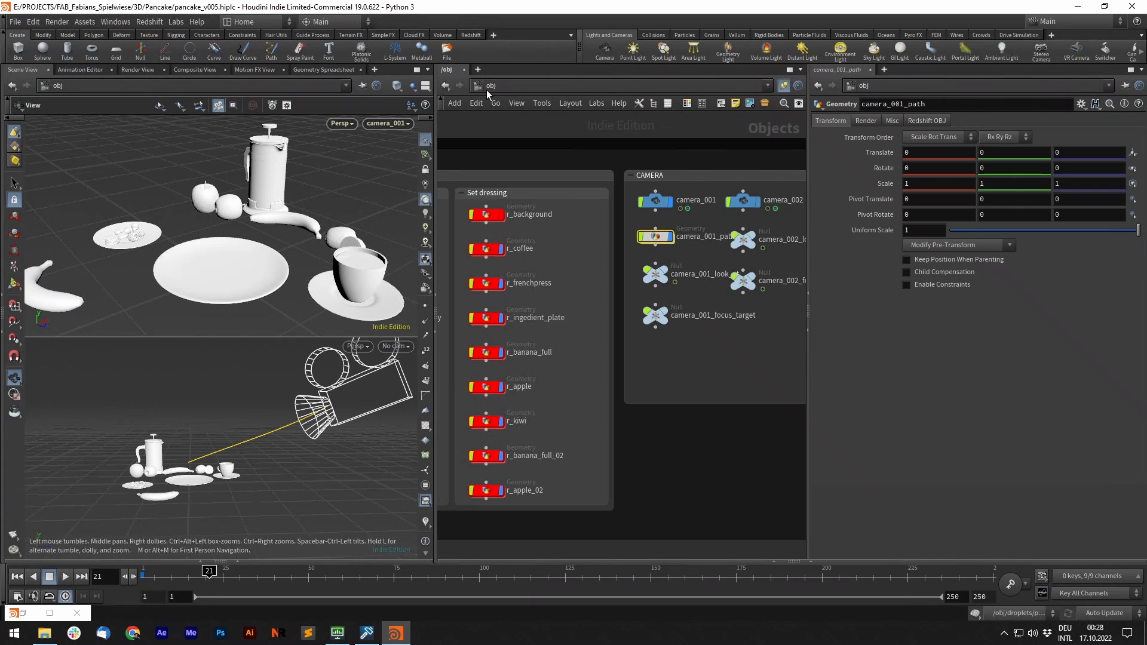
drag(278, 429, 344, 432)
- Open camera_001's constraints network and examine constraintpath1's SOP path and position settings
click(656, 204)
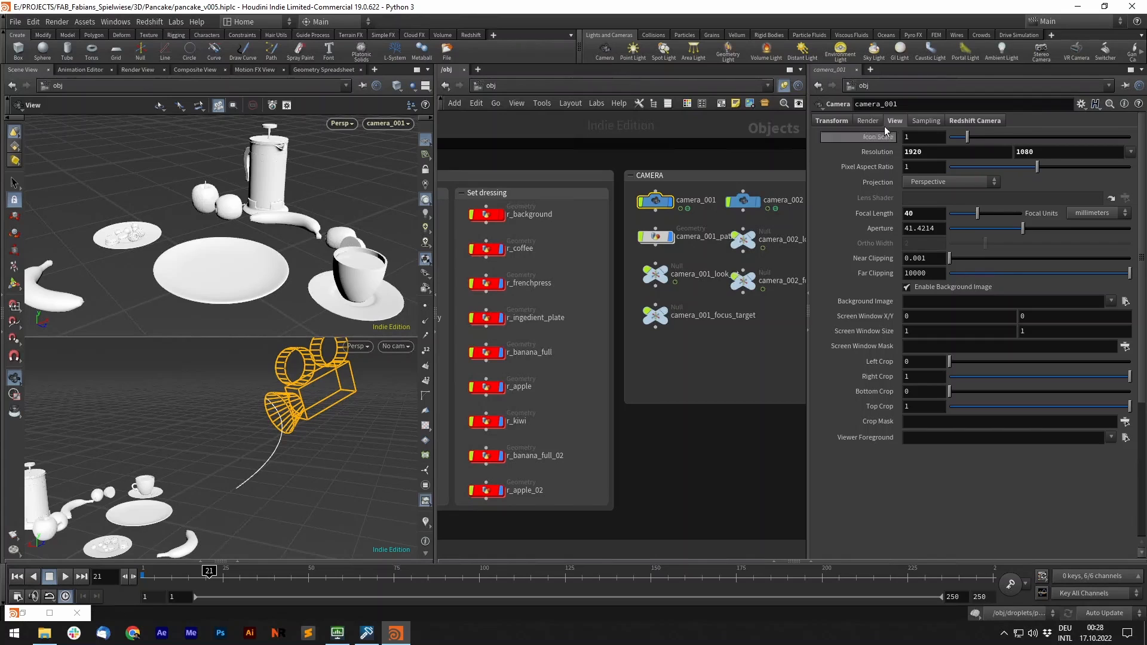
click(833, 120)
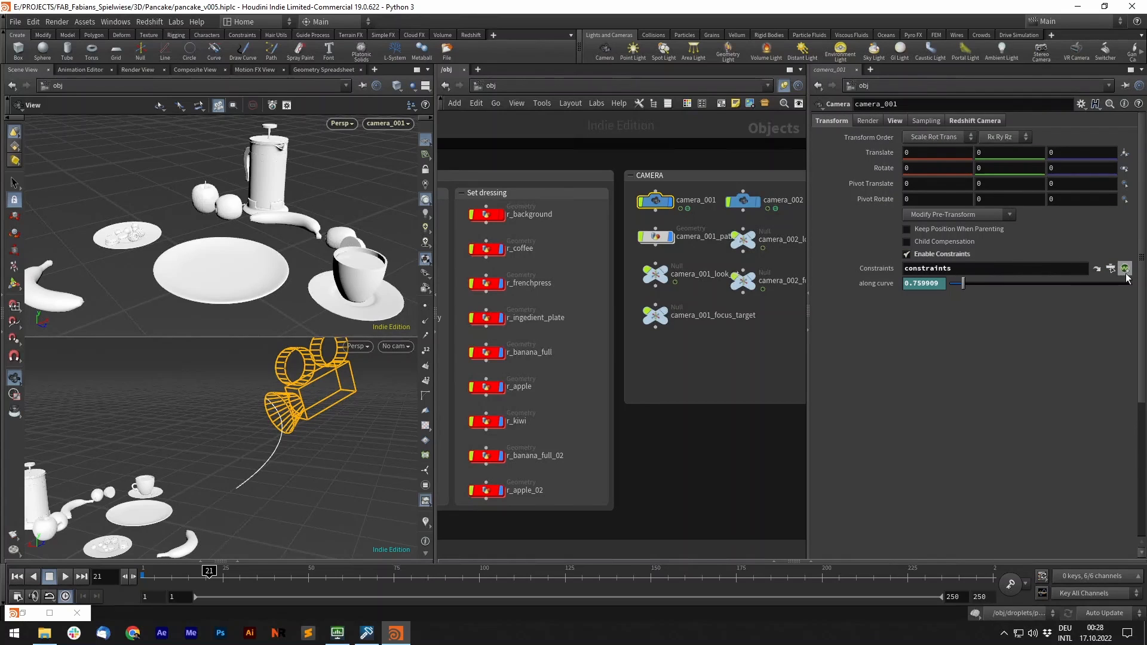
double_click(658, 200)
double_click(649, 396)
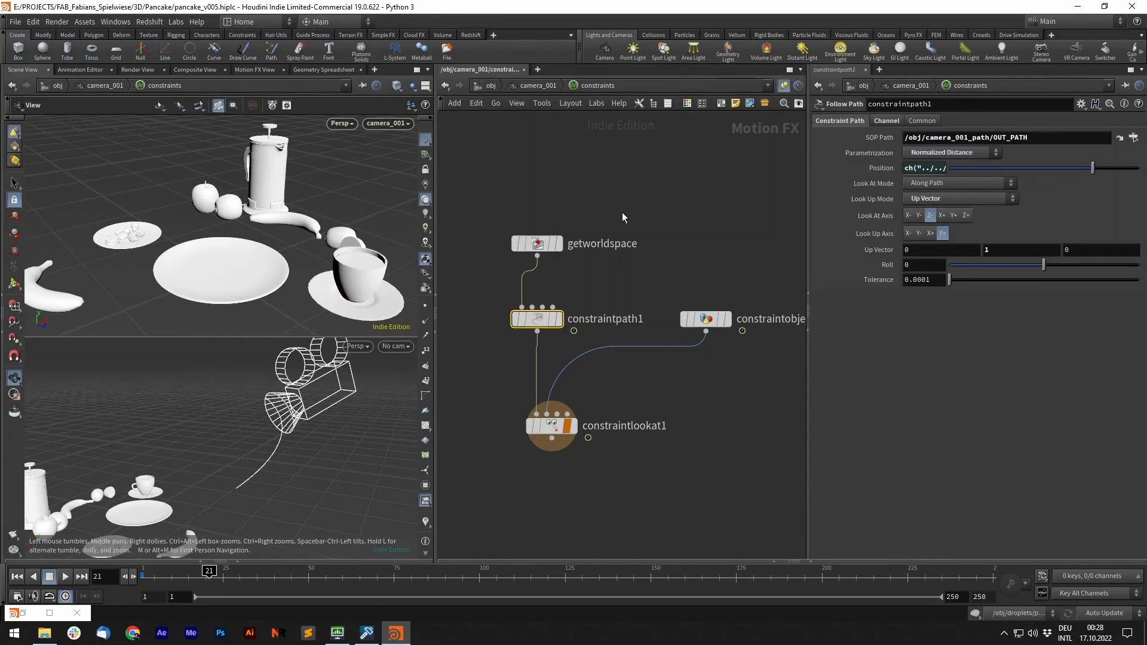
middle_drag(559, 188, 622, 177)
middle_drag(721, 234, 675, 181)
click(560, 263)
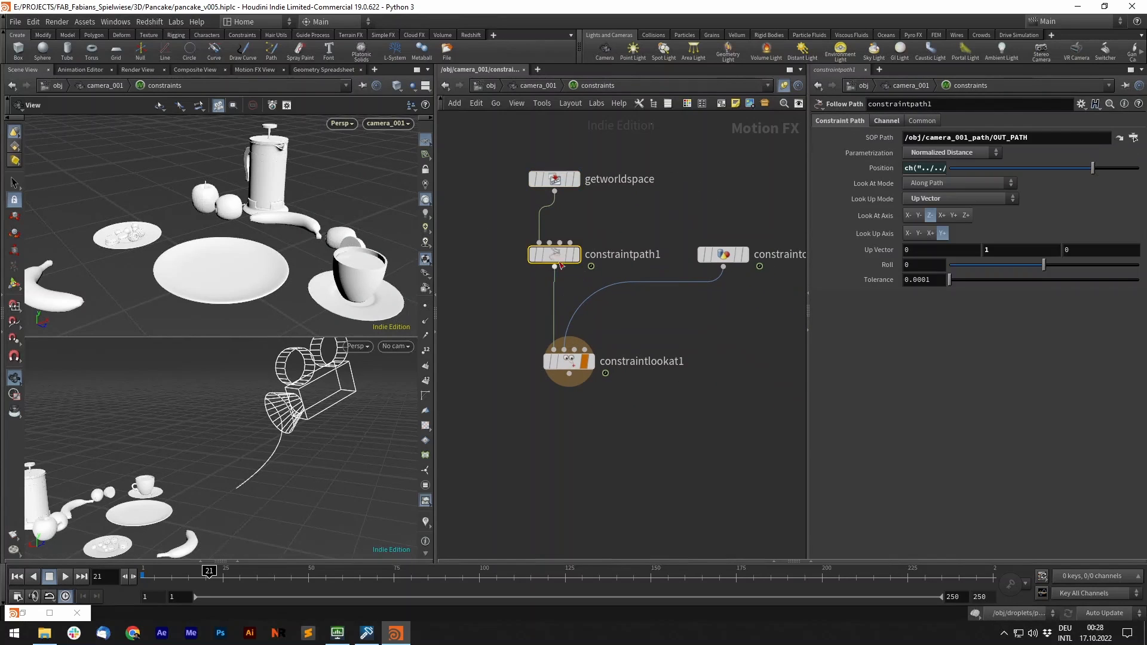
drag(559, 260, 557, 251)
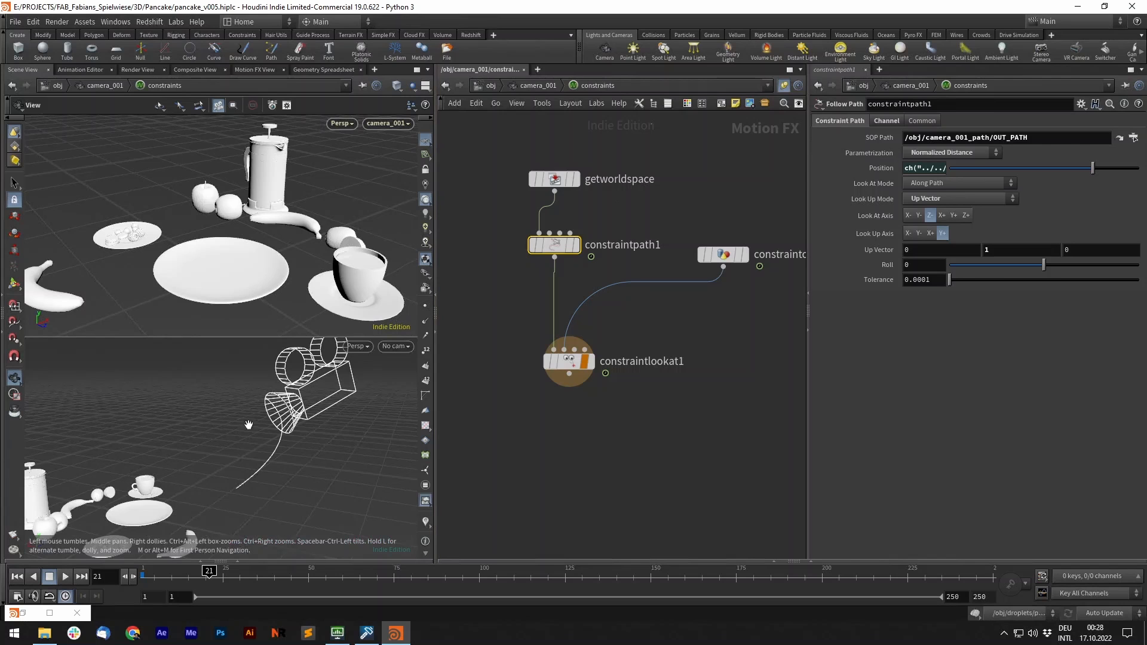
- Set camera_001's position along the path to 0.782 and try its along curve parameter at the object level
mouse_move(1102, 174)
mouse_down()
mouse_move(1004, 173)
mouse_move(1098, 168)
mouse_up()
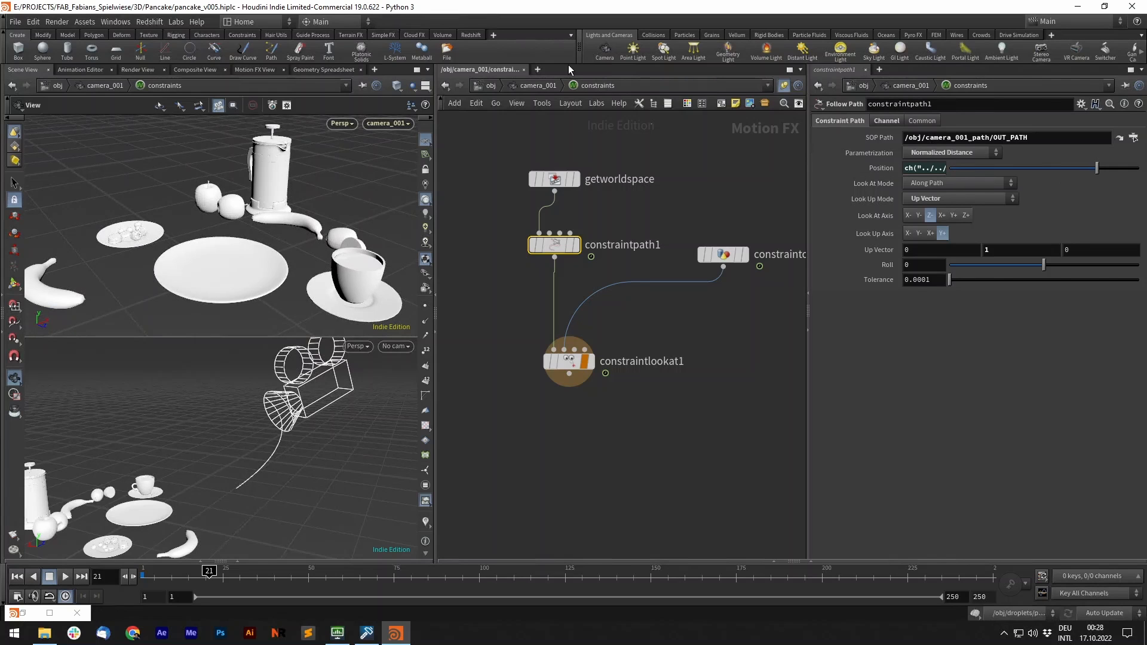
click(538, 87)
key(u)
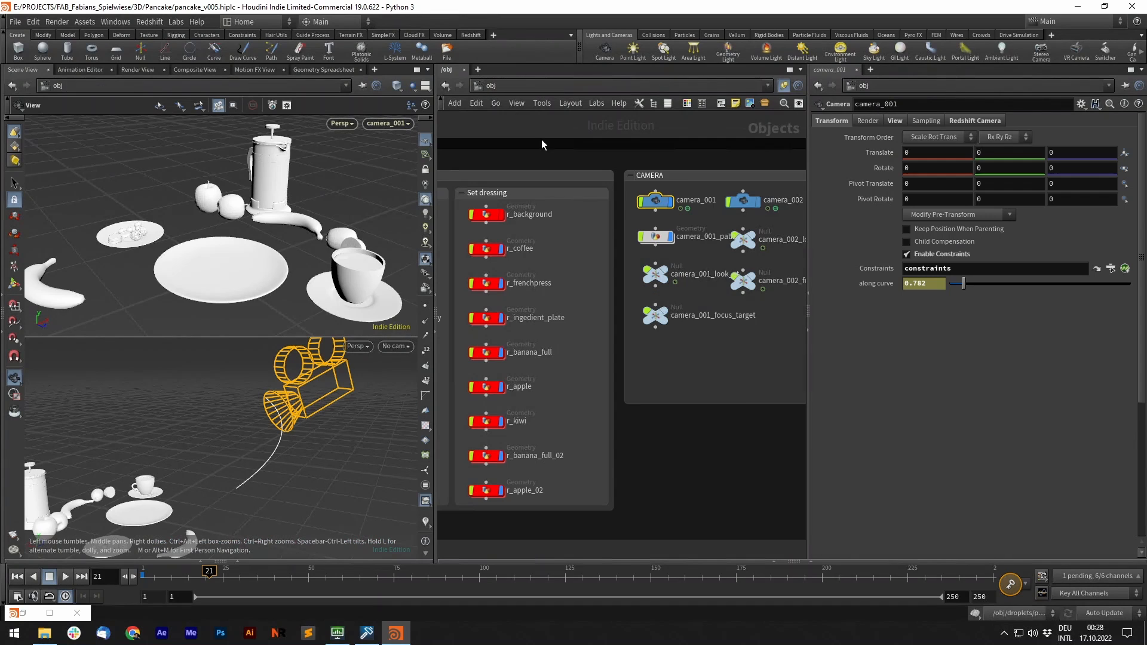
mouse_move(964, 285)
mouse_down()
mouse_move(1016, 286)
mouse_move(959, 286)
mouse_move(979, 289)
mouse_up()
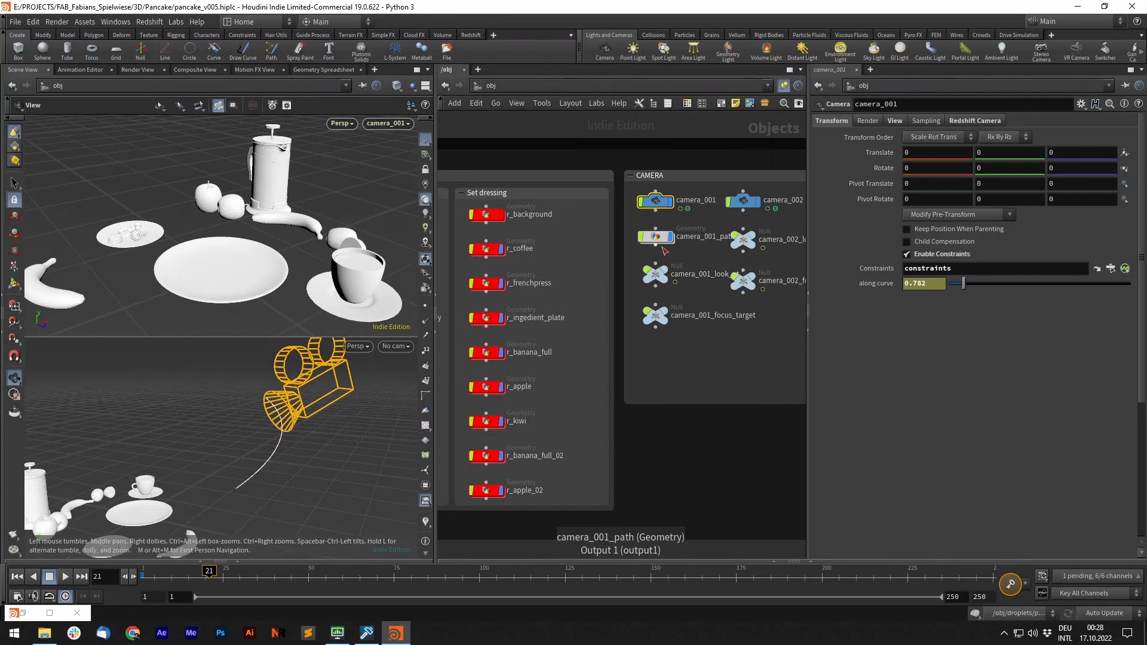
- Inspect the camera_001_look_at null, and reopen camera_001's constraints network to examine constraintlookat1
middle_drag(690, 267, 665, 267)
click(625, 280)
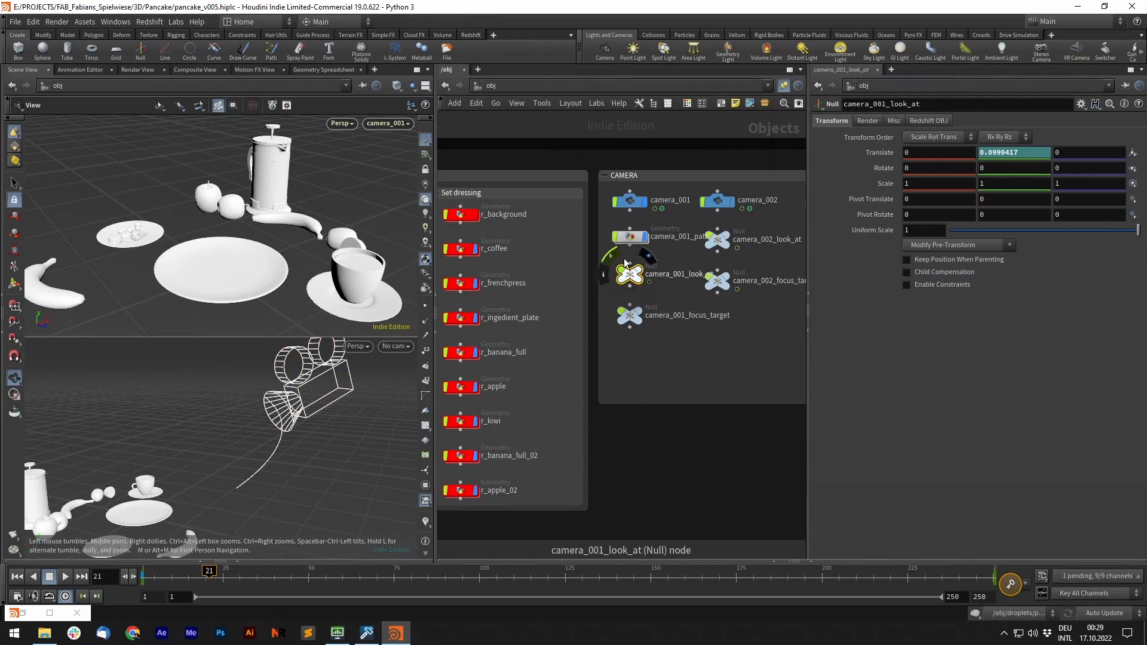
double_click(630, 201)
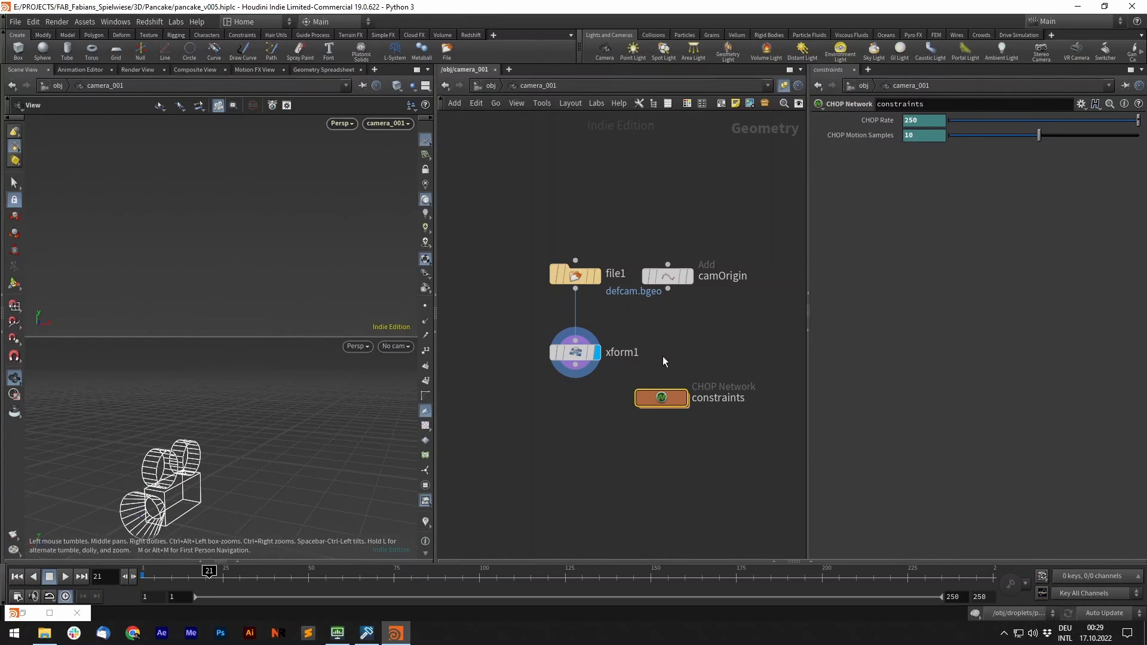
double_click(672, 396)
drag(740, 315, 594, 392)
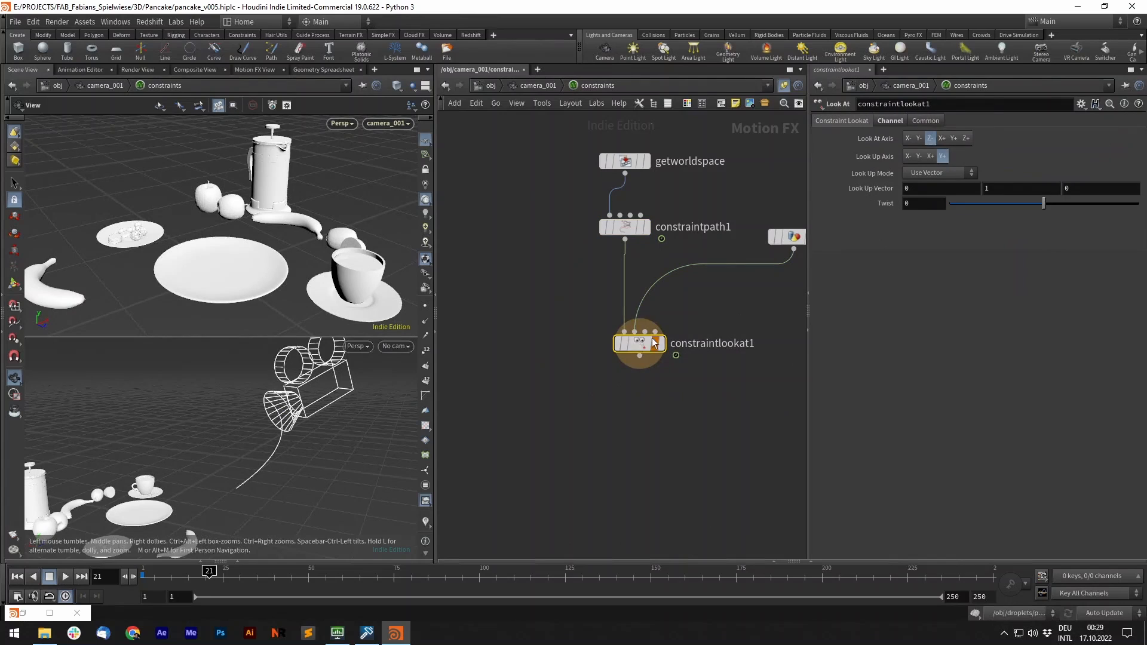
- Examine constraintobject1's target path and its link into constraintlookat1, and return to the object level
middle_drag(715, 289, 577, 299)
drag(630, 228, 695, 277)
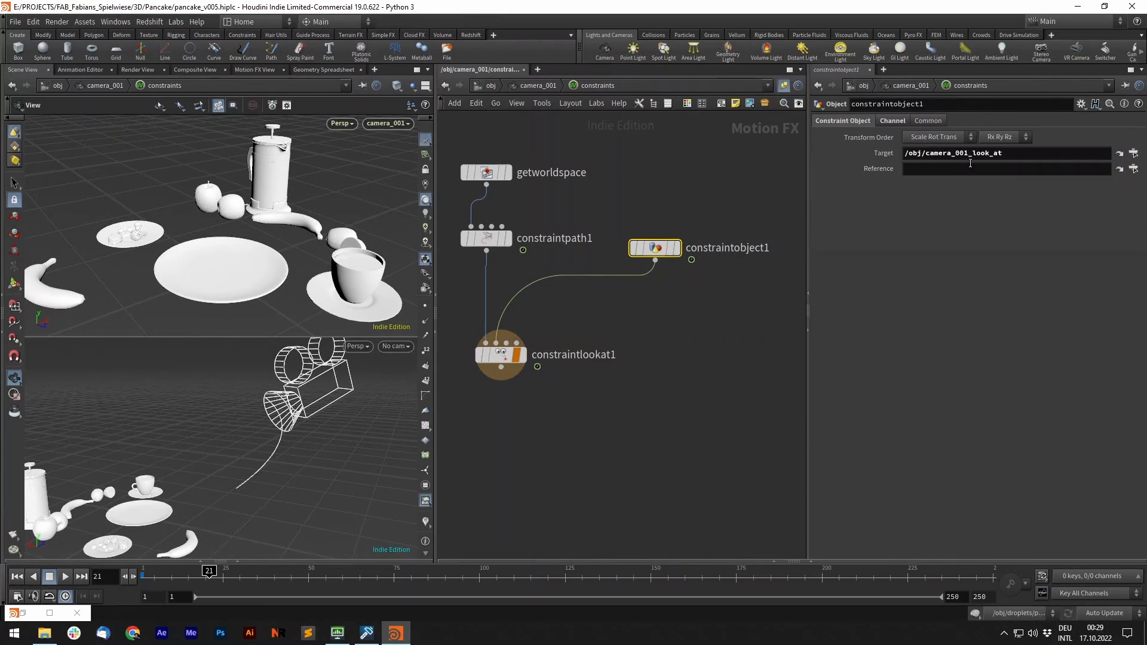
drag(953, 156, 868, 161)
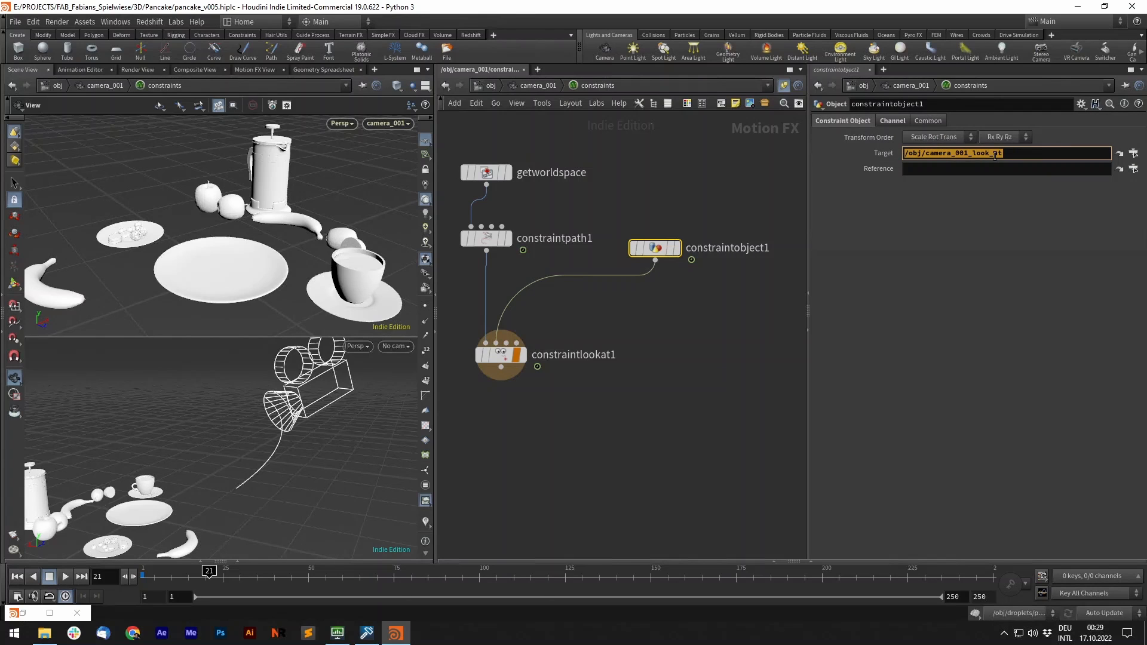
middle_drag(611, 324, 651, 309)
drag(665, 345, 517, 385)
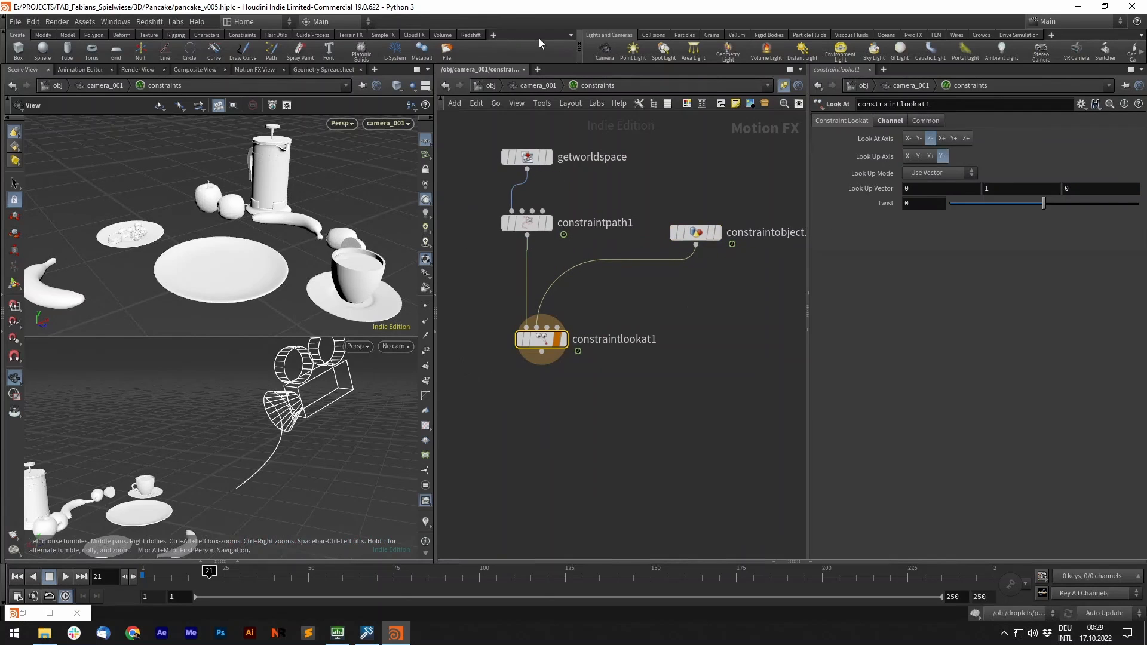
click(524, 84)
click(489, 86)
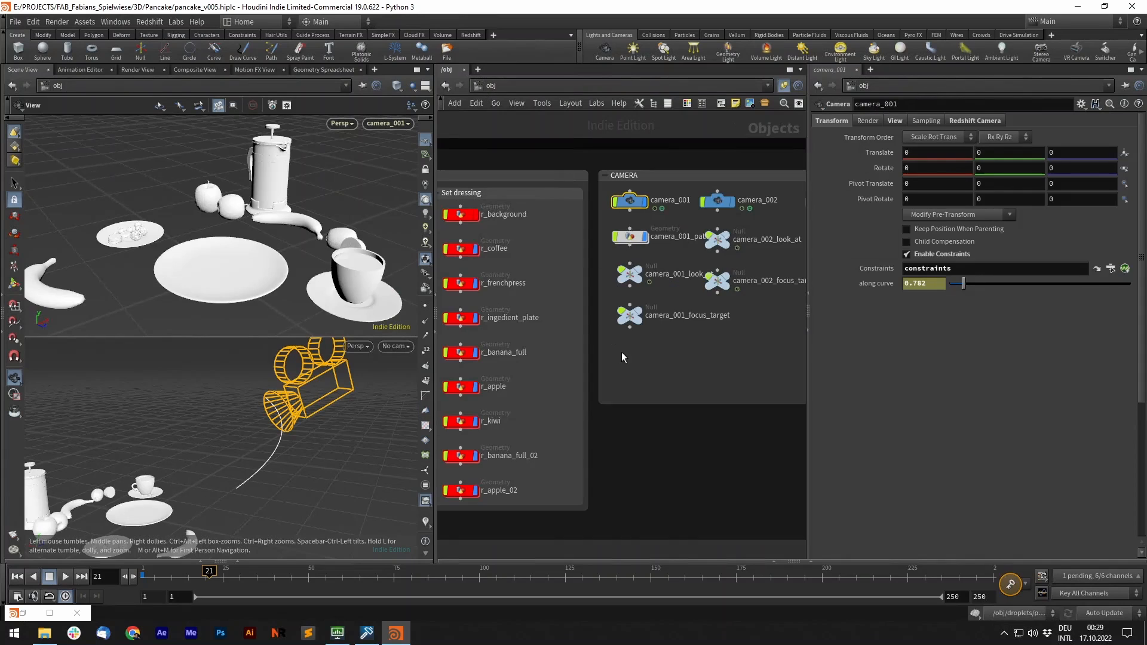
- Try lowering the camera_001_look_at null along its Y axis with the transform handle, and undo the move
click(629, 275)
scroll(234, 413, down, 3)
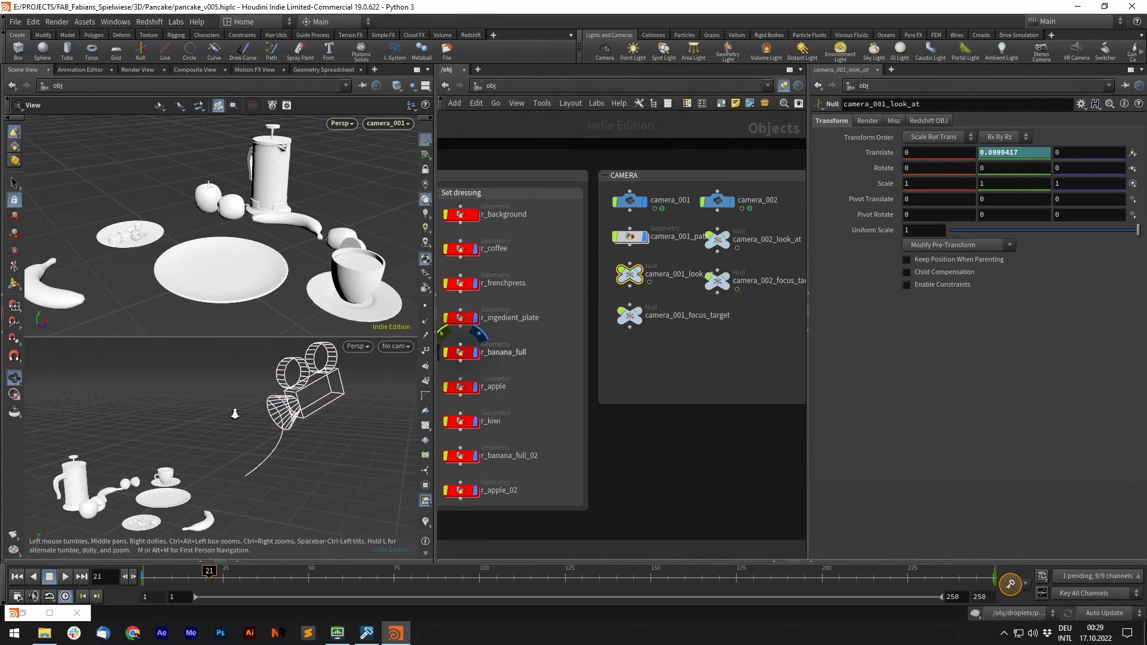
middle_drag(174, 412, 256, 403)
scroll(214, 414, down, 2)
key(r)
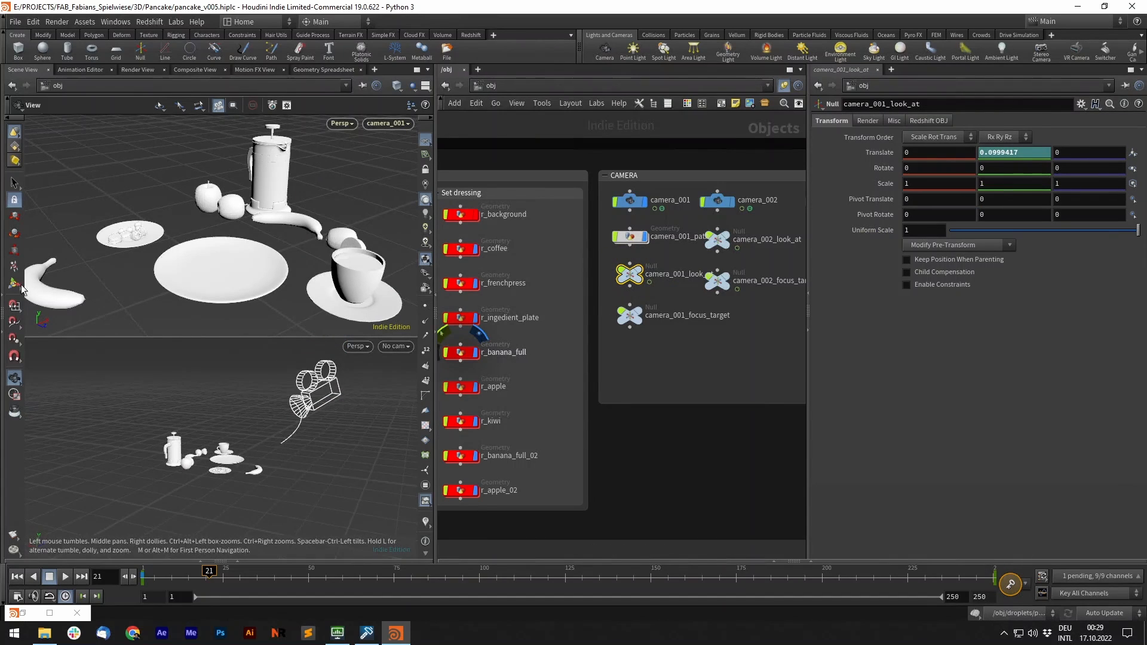
mouse_move(227, 416)
mouse_down()
mouse_move(213, 358)
mouse_move(217, 412)
mouse_up()
key(ctrl+z)
key(ctrl+z)
key(ctrl+z)
key(ctrl+z)
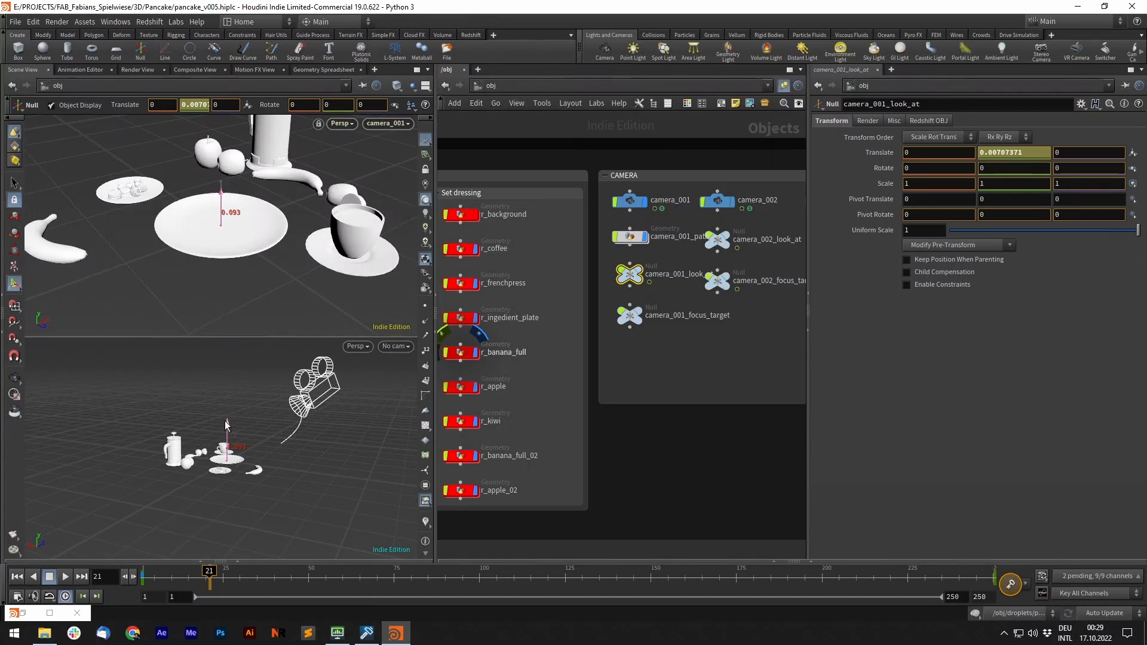
mouse_move(259, 448)
alt+mouse_down()
mouse_move(336, 441)
mouse_move(253, 454)
mouse_move(247, 436)
alt+mouse_up()
key(Return)
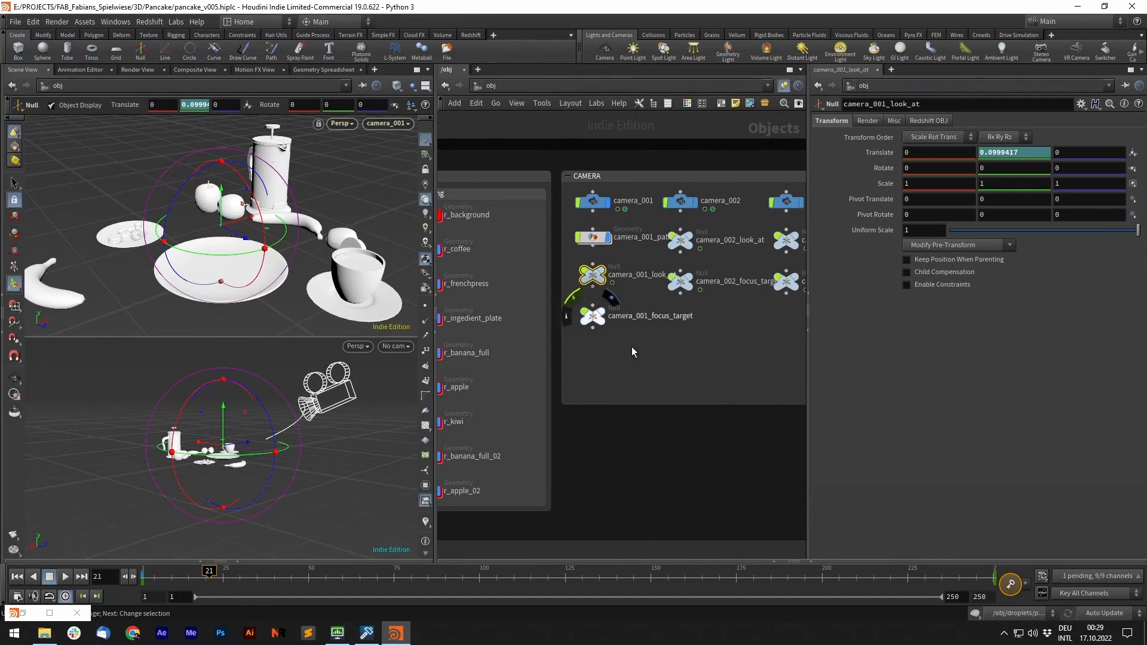
- Inspect the camera_001_focus_target null, and reveal the expression behind Focus Distance in camera_001's Redshift DOF settings
click(593, 315)
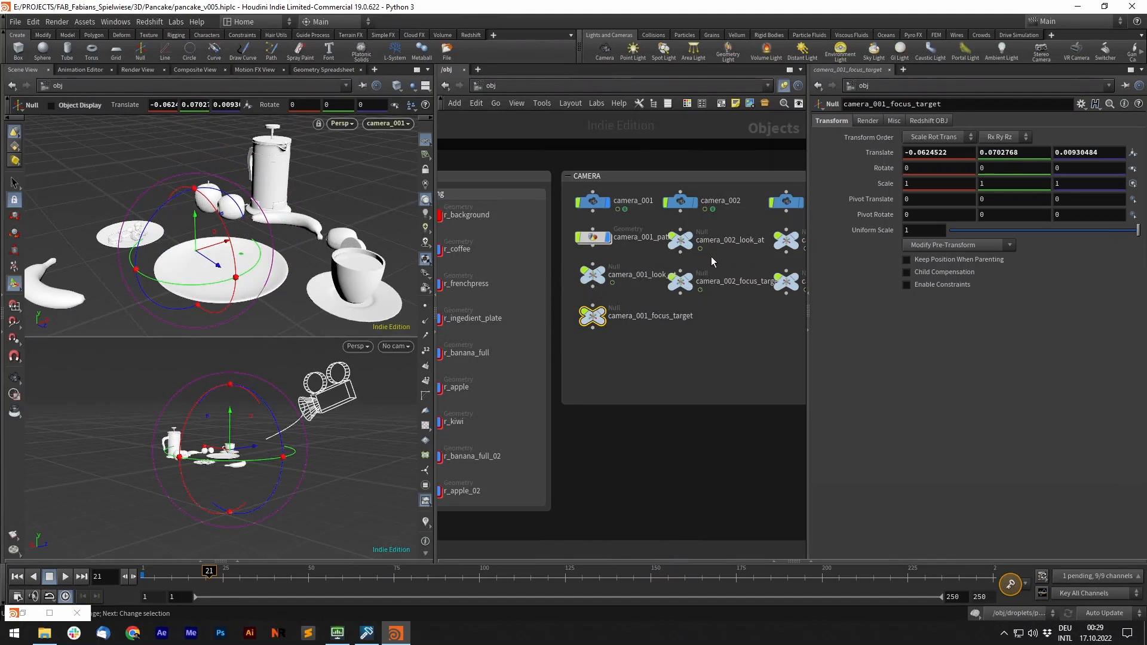
click(584, 210)
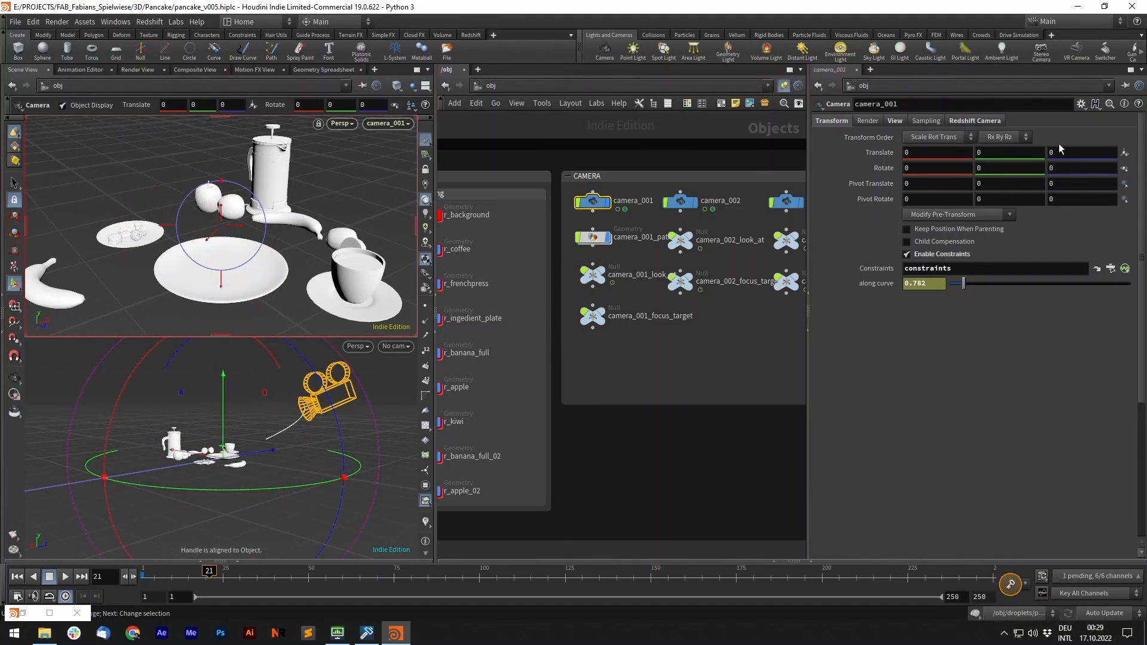
click(962, 122)
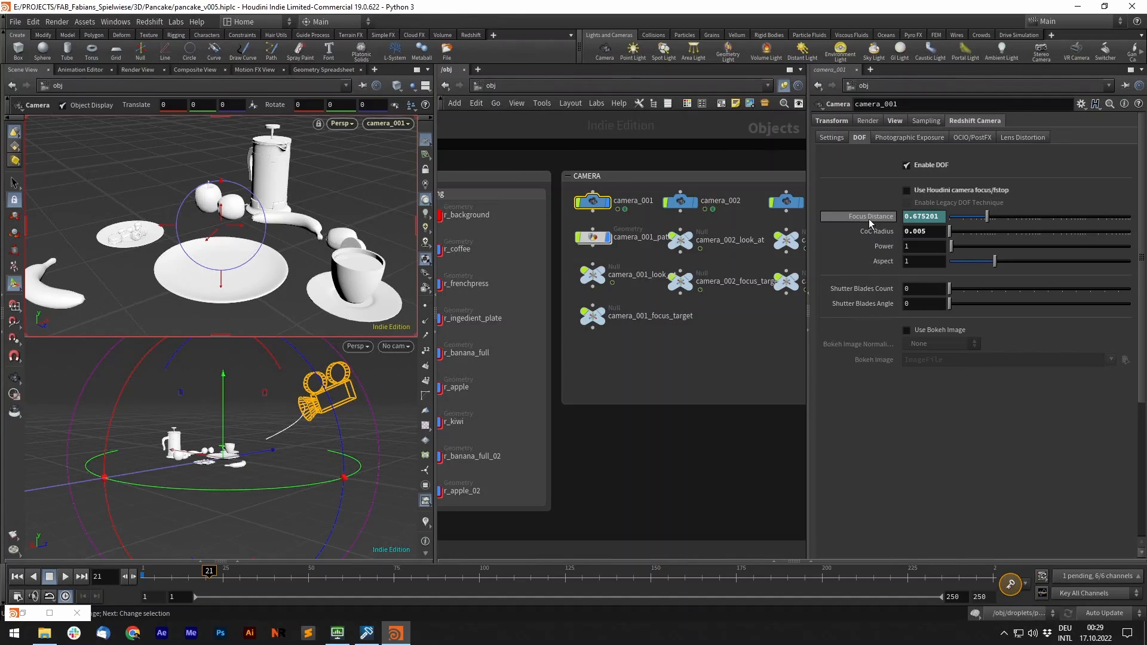
click(889, 221)
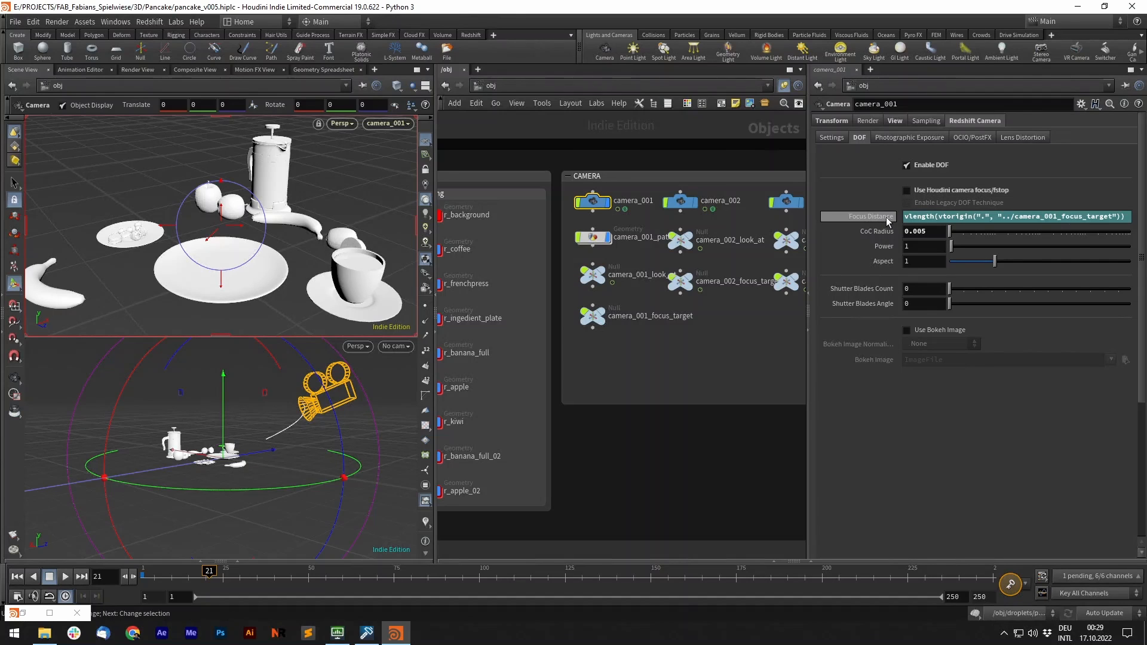
- Examine the Focus Distance expression in the expression editor, including its vtorigin reference to camera_001_focus_target, and close the editor
key(alt+e)
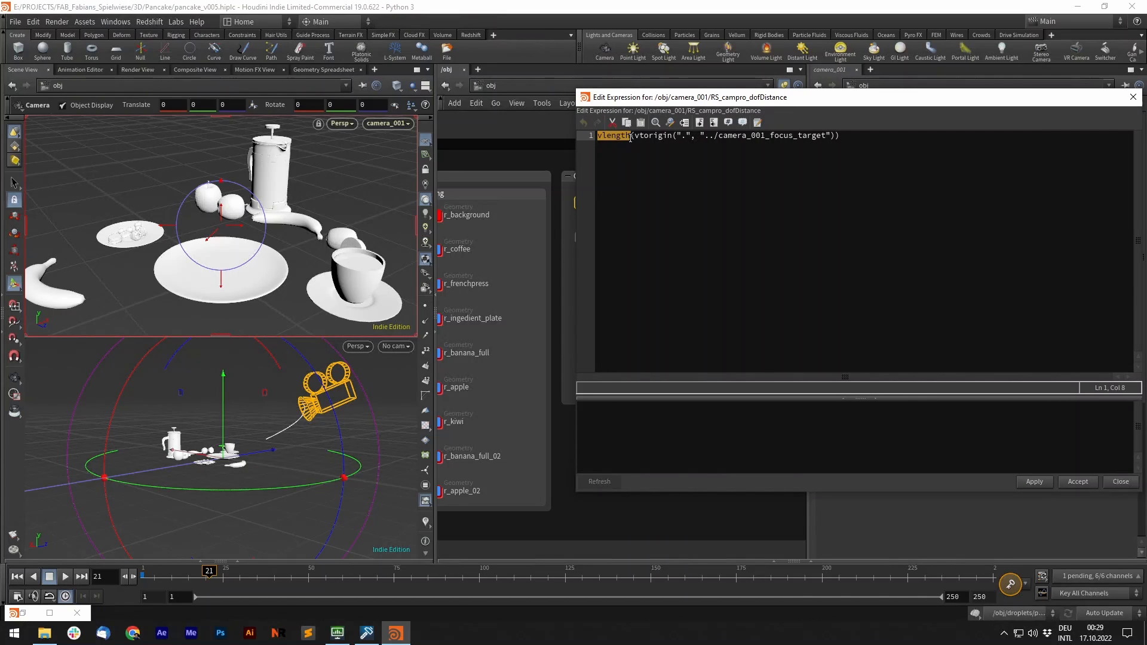
click(683, 135)
drag(693, 137, 765, 136)
drag(849, 136, 705, 136)
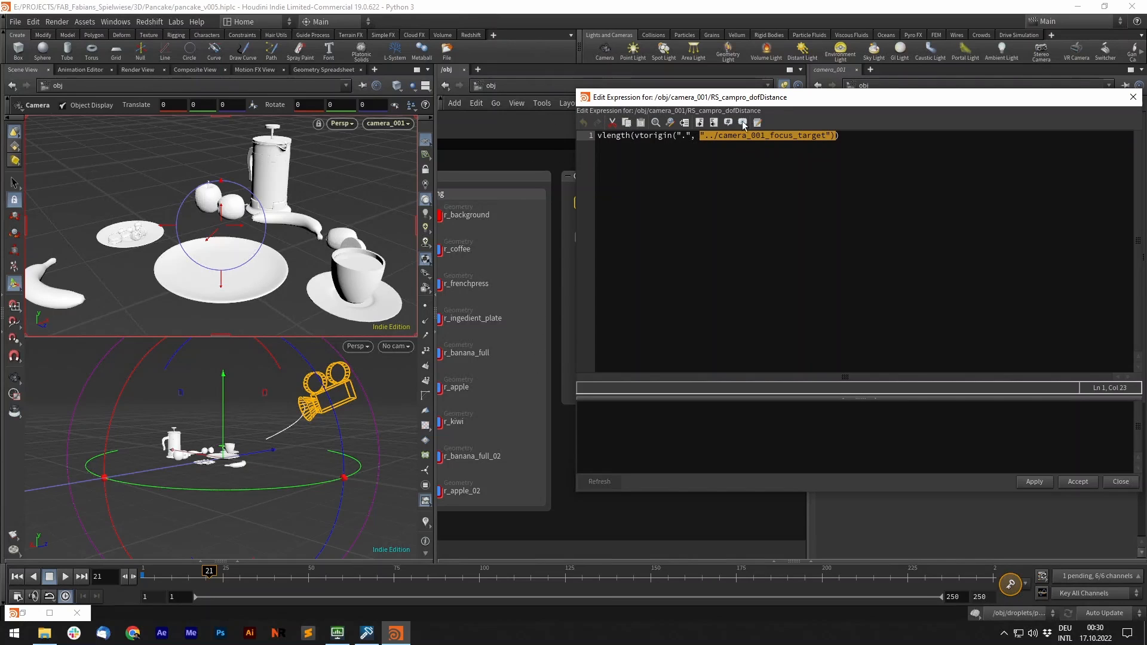
click(800, 136)
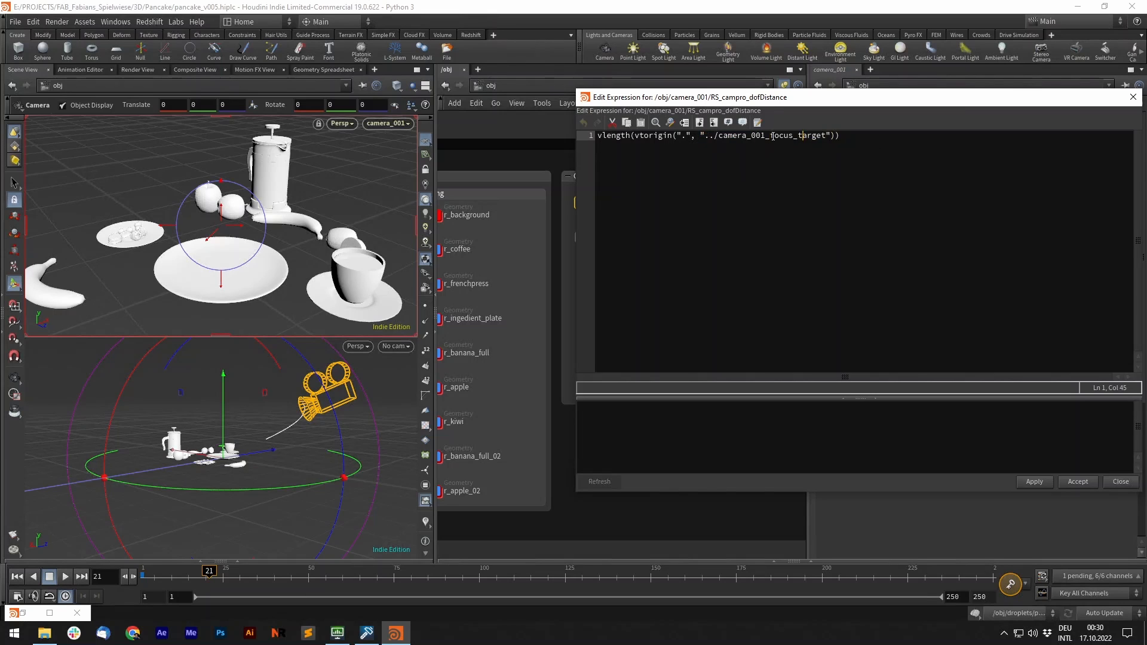
drag(1101, 100, 1047, 110)
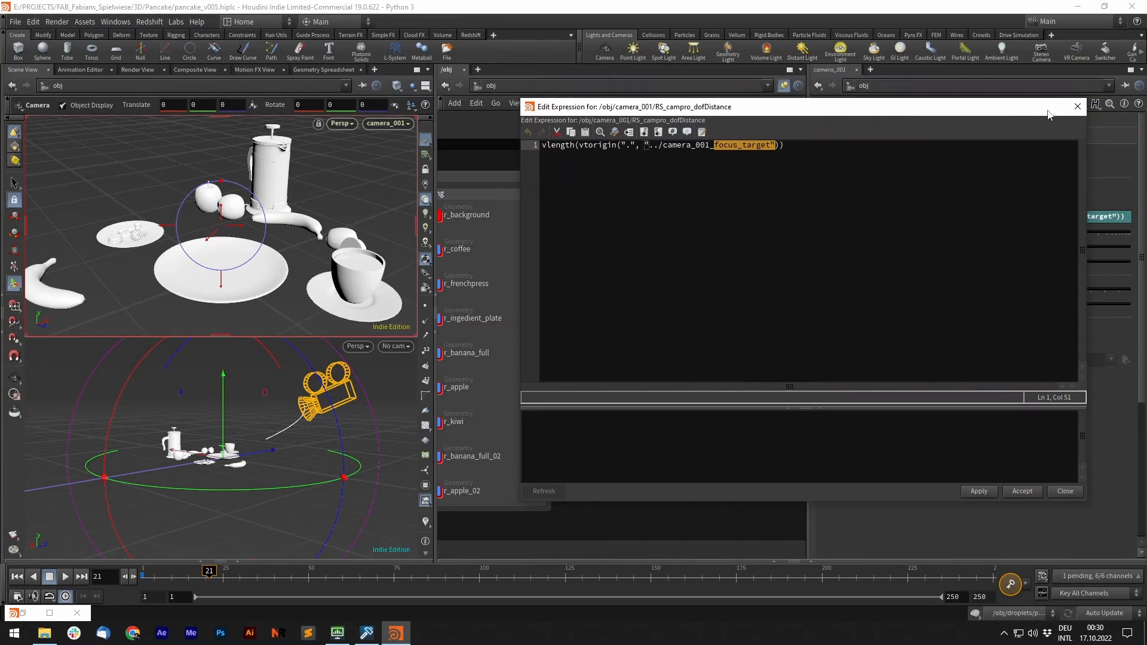
click(1078, 107)
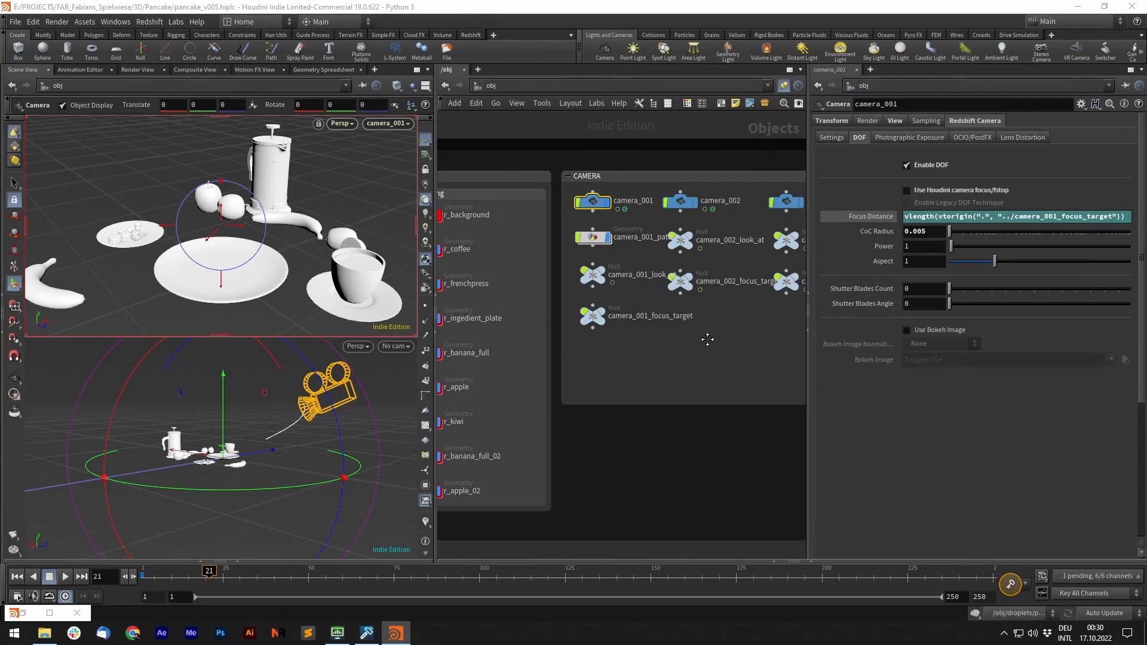
- Select the camera_001_focus_target null and check its placement in the scene relative to the camera
middle_drag(709, 339, 685, 334)
drag(610, 335, 549, 287)
alt+drag(272, 416, 242, 417)
right_drag(738, 309, 710, 317)
middle_drag(710, 316, 786, 303)
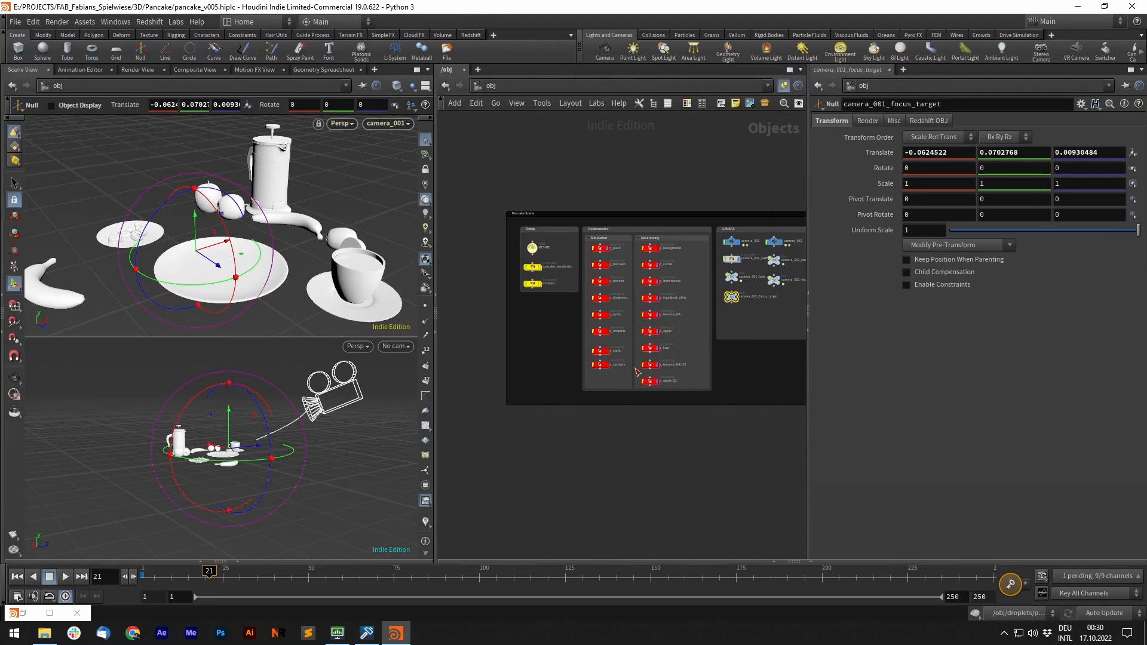
- Turn on viewport display for r_pancake and the other selected render objects in the simulation group
drag(609, 300, 592, 262)
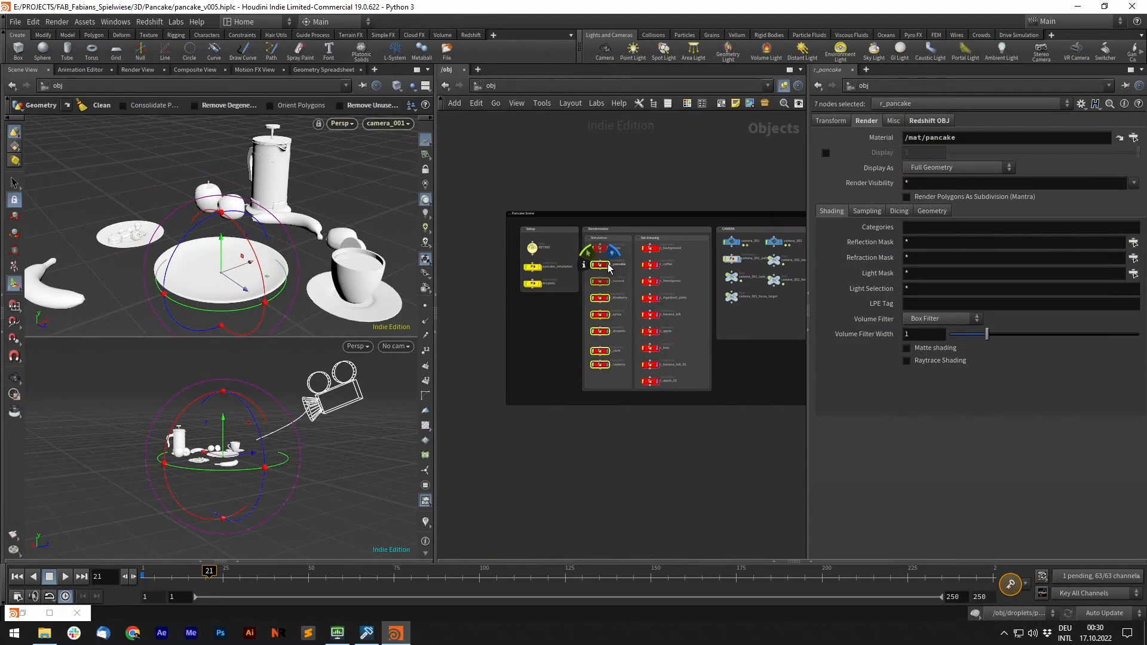
alt+right_drag(293, 416, 260, 418)
alt+drag(260, 419, 263, 427)
alt+middle_drag(263, 428, 205, 449)
- Display the ambient_light dome in the LIGHTS group and show its light settings
scroll(711, 420, down, 3)
middle_drag(714, 420, 489, 463)
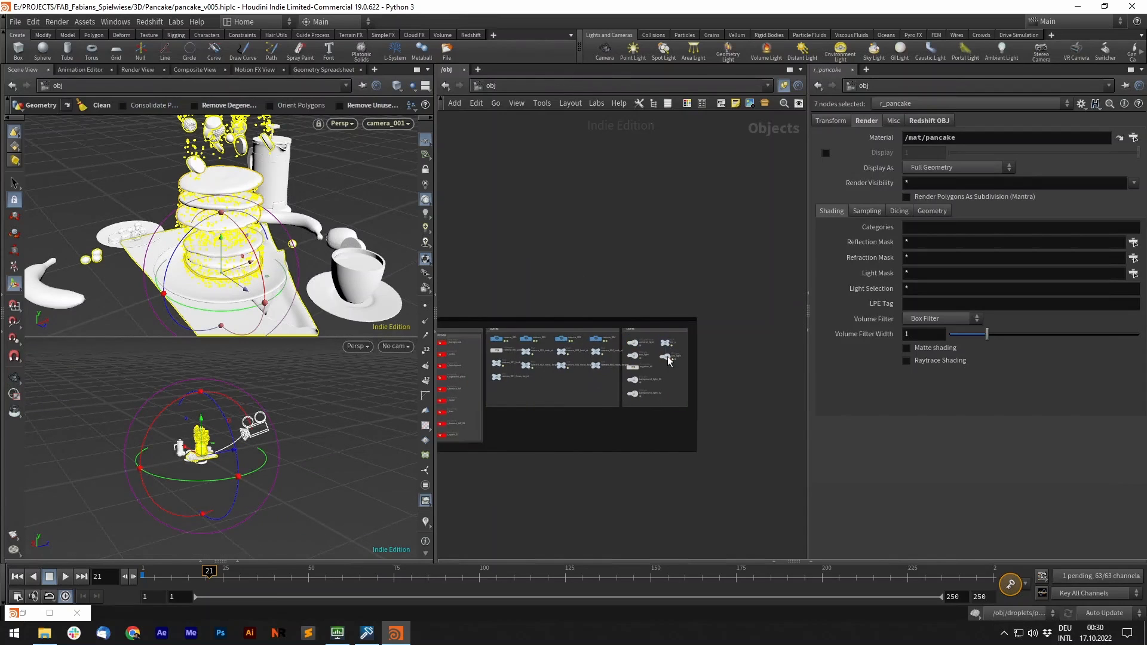
scroll(669, 359, up, 6)
click(597, 332)
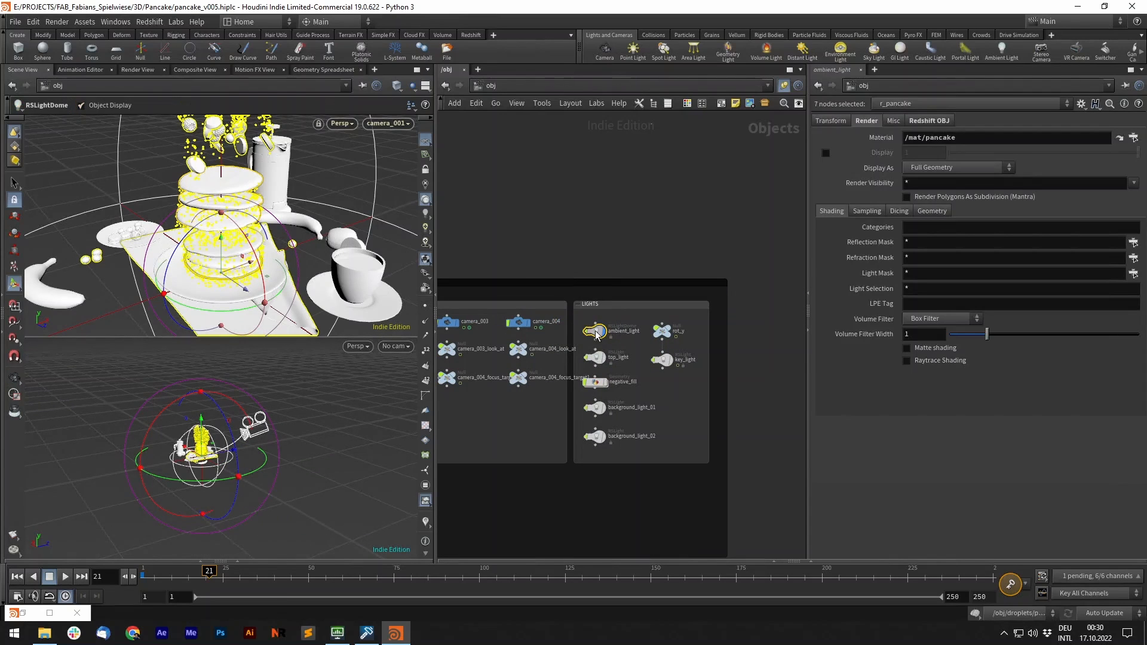
scroll(538, 232, down, 2)
middle_drag(561, 238, 737, 237)
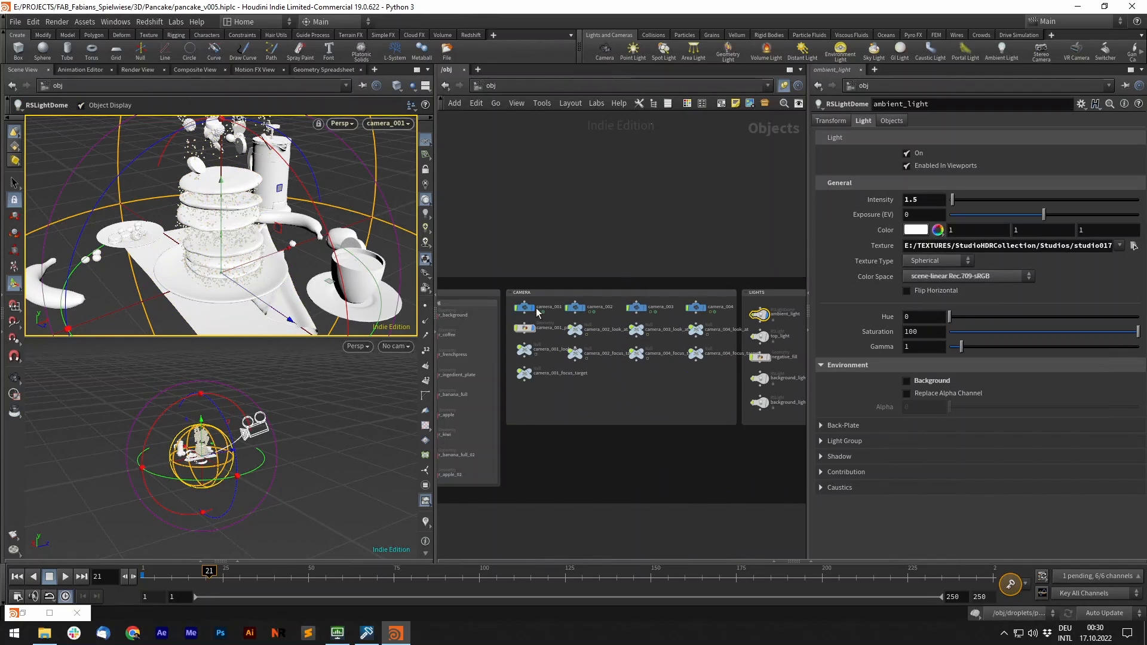
- Turn on viewport display for top_light, background_light_01 and background_light_02
middle_drag(772, 311, 716, 301)
scroll(717, 301, up, 3)
click(709, 338)
alt+drag(305, 417, 271, 431)
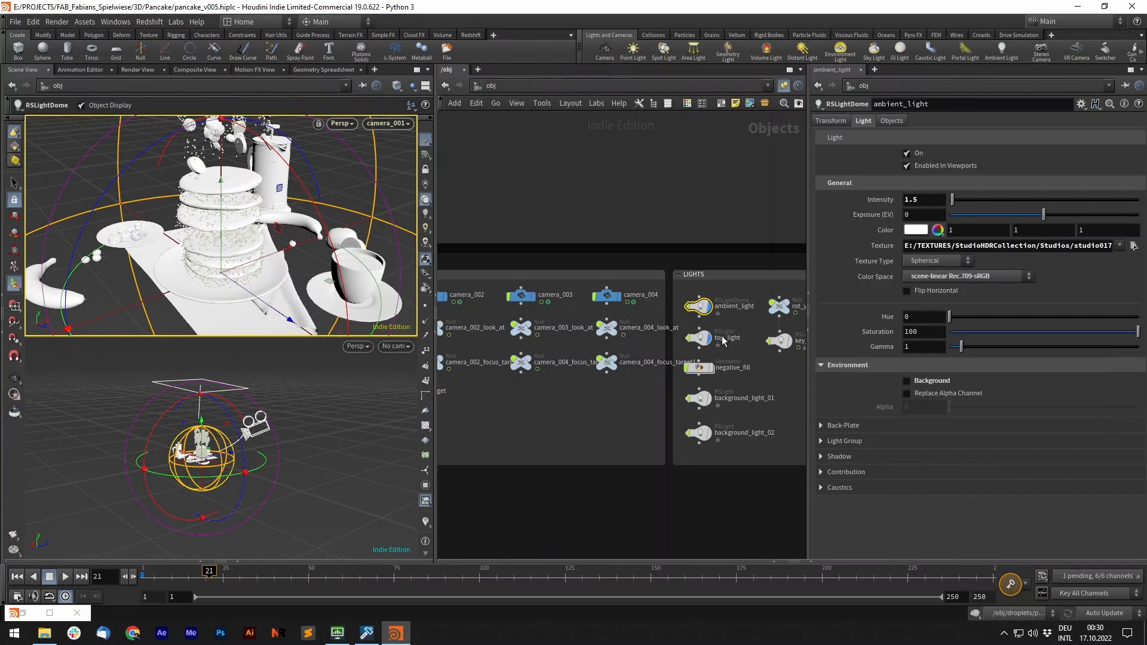
middle_drag(740, 363, 716, 340)
click(683, 377)
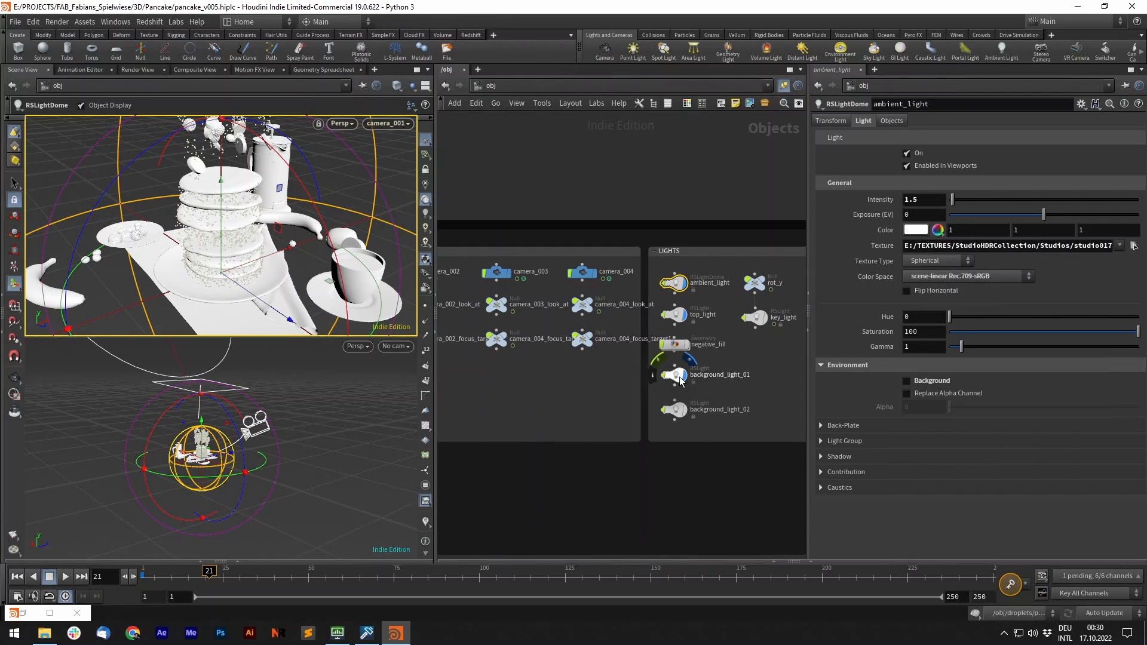
click(675, 410)
- Display the key_light and inspect its transform, and show the transform parameters of the rot_y null
alt+drag(215, 395, 236, 445)
key(Return)
key(Escape)
alt+right_drag(235, 445, 263, 447)
middle_drag(775, 335, 731, 344)
click(712, 326)
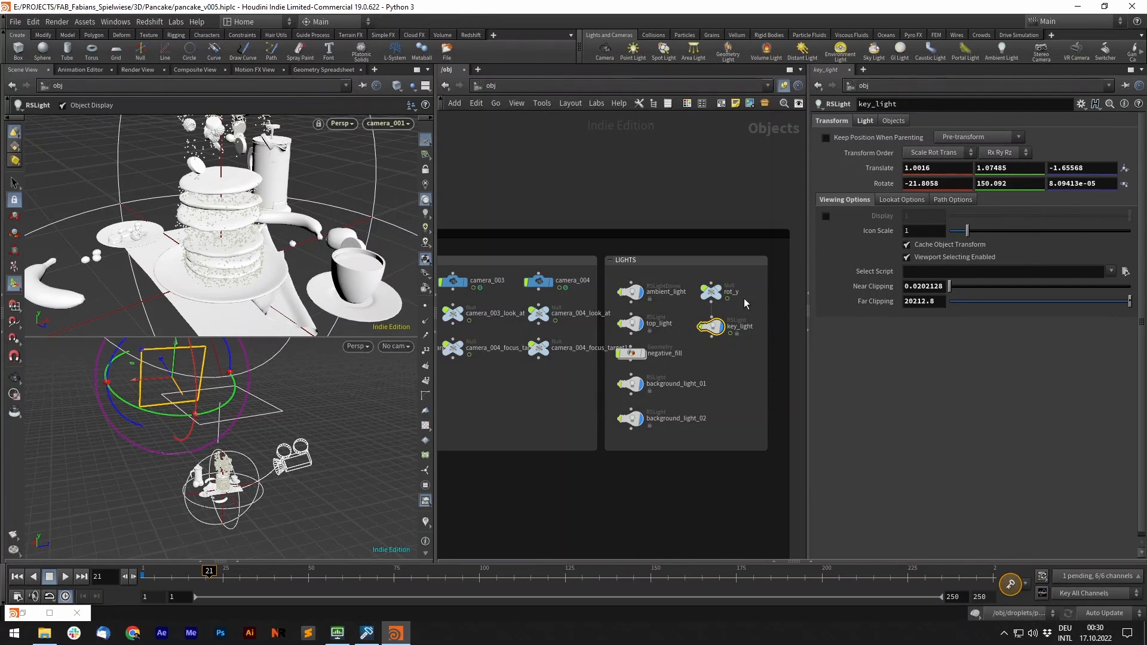
click(710, 292)
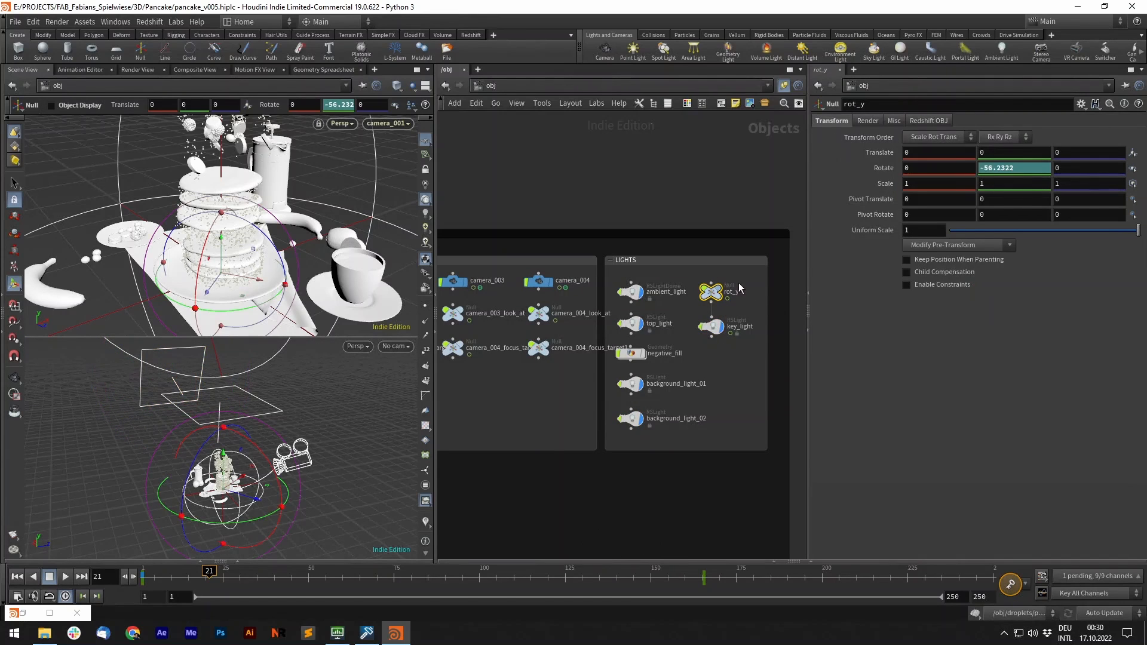